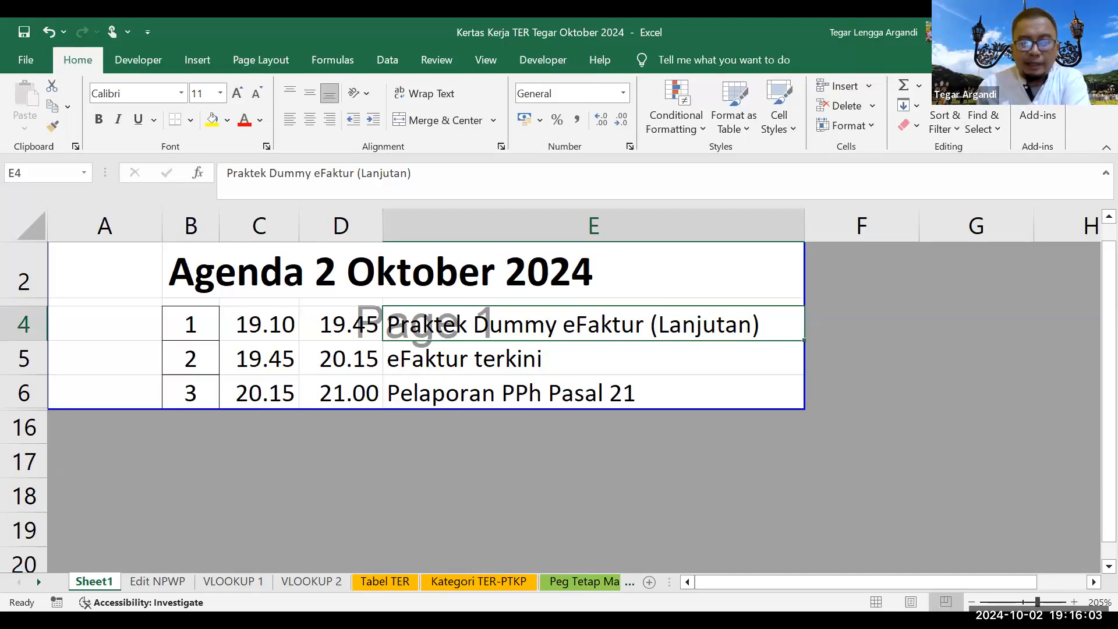
Step: Switch from the Excel agenda workbook to the e-Faktur Pajak (Simulasi) window
{"action": "key", "text": "alt+Tab"}
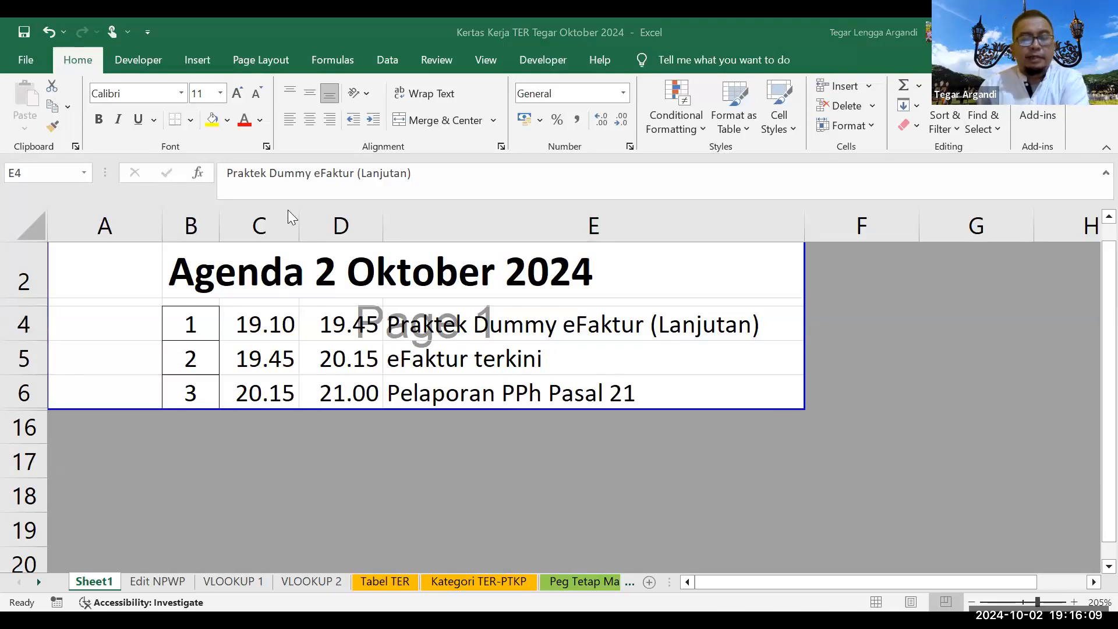
{"action": "key", "text": "alt+Tab"}
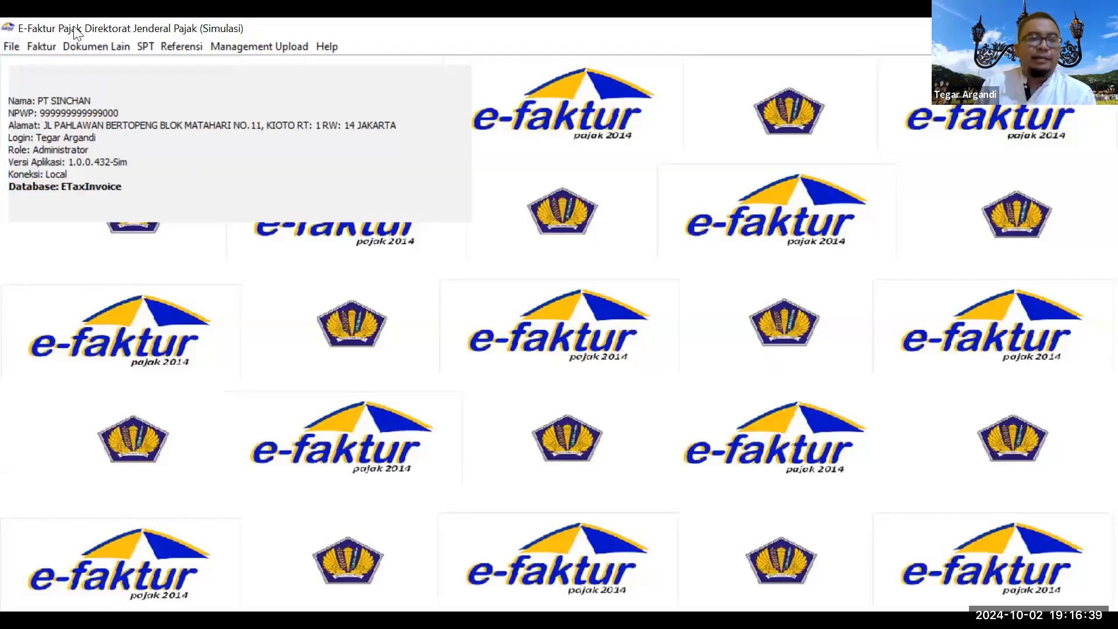
Step: Open the Pajak Keluaran invoice list showing the Batal September and Normal October invoices
{"action": "left_click", "coordinate": [37, 51]}
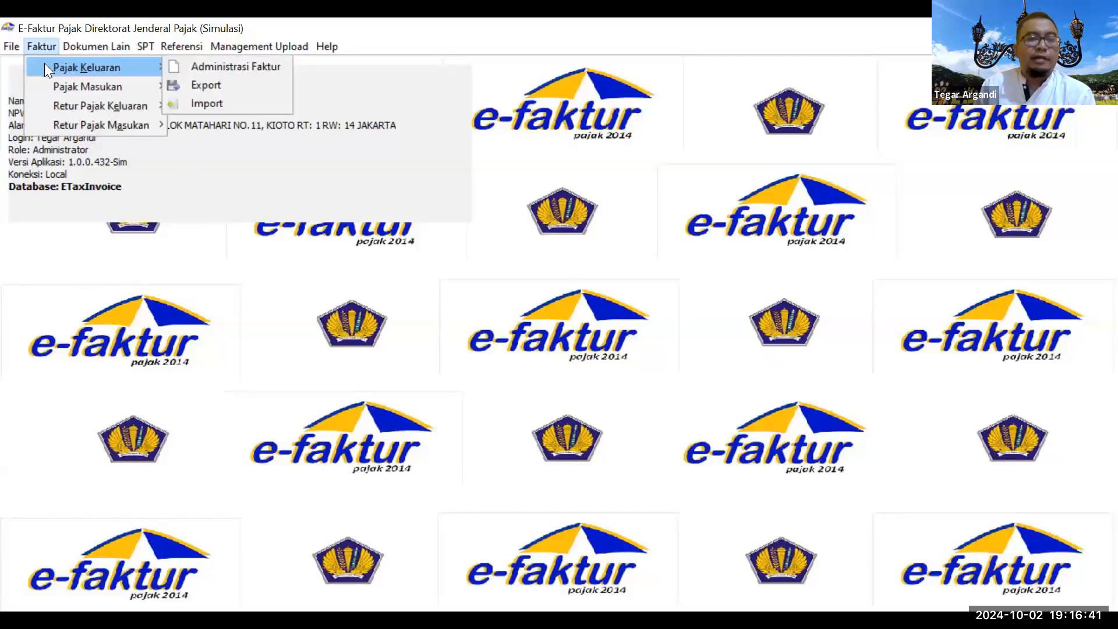
{"action": "mouse_move", "coordinate": [133, 66]}
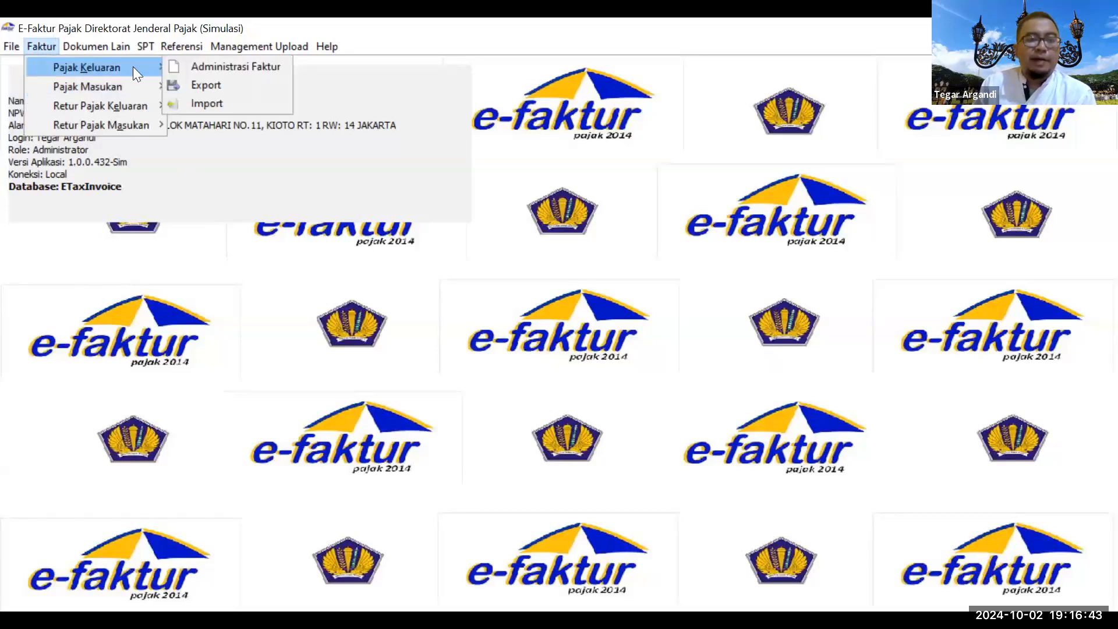
{"action": "left_click", "coordinate": [221, 67]}
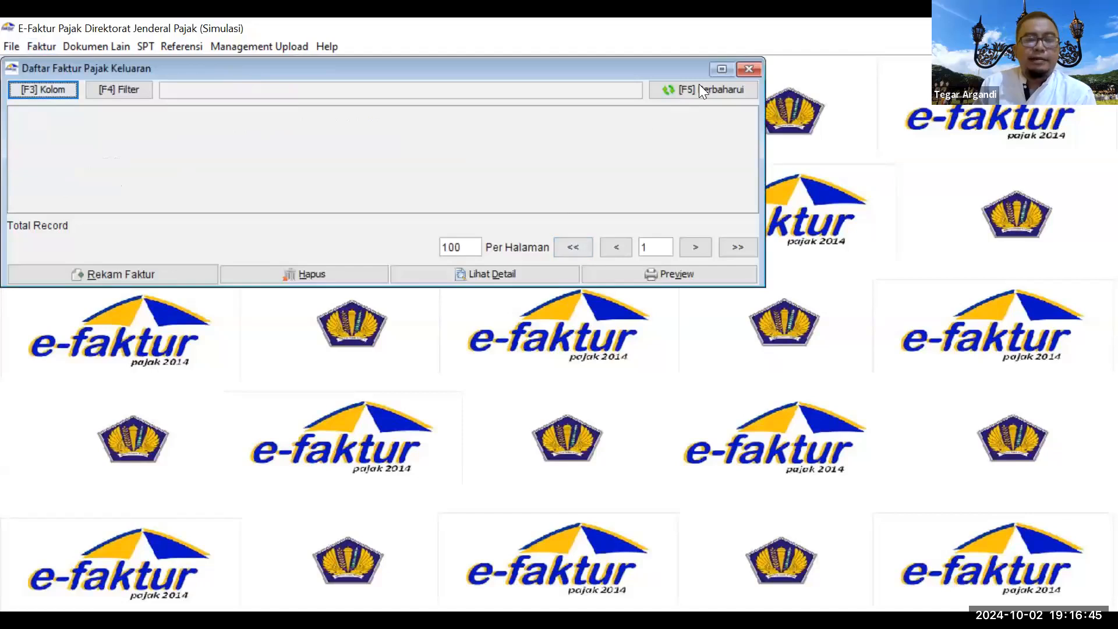
{"action": "left_click_drag", "start_coordinate": [524, 67], "coordinate": [545, 71]}
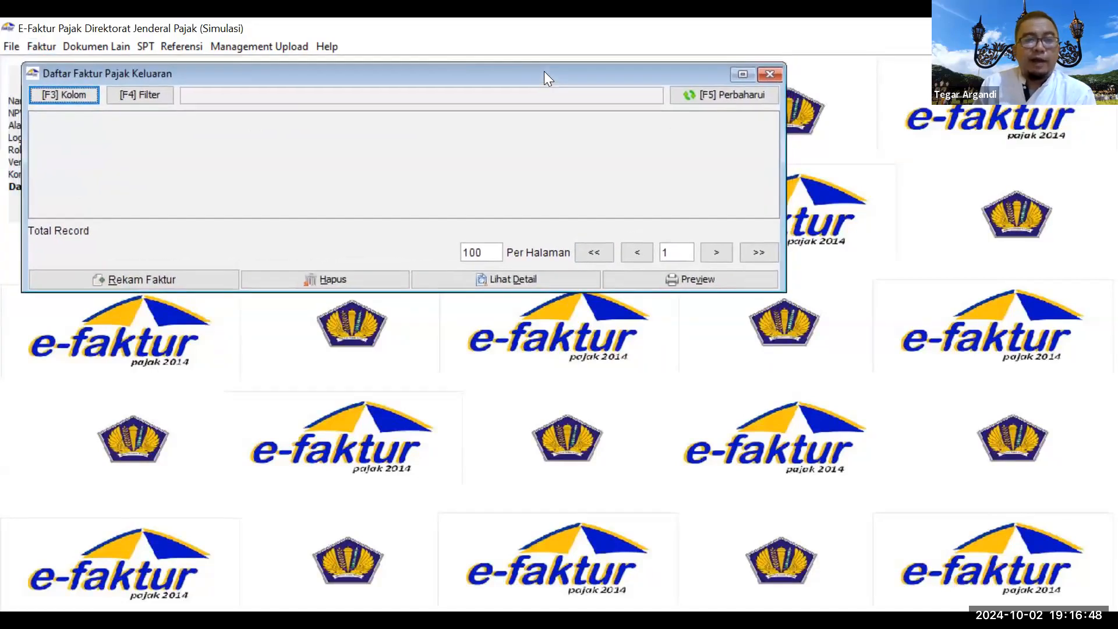
{"action": "left_click", "coordinate": [170, 280]}
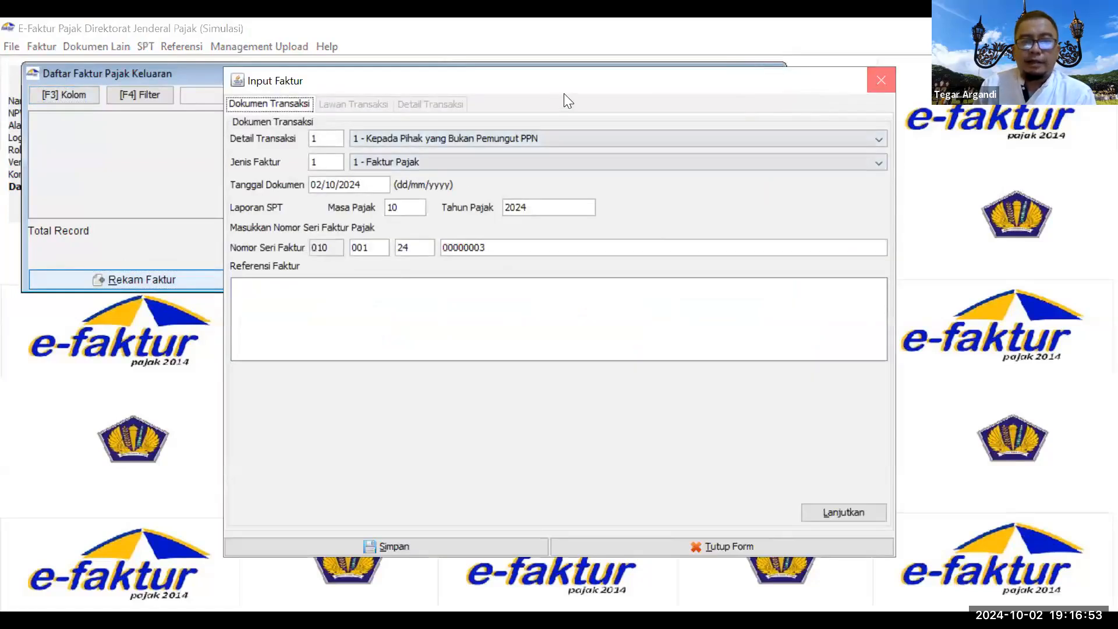
{"action": "left_click", "coordinate": [881, 80]}
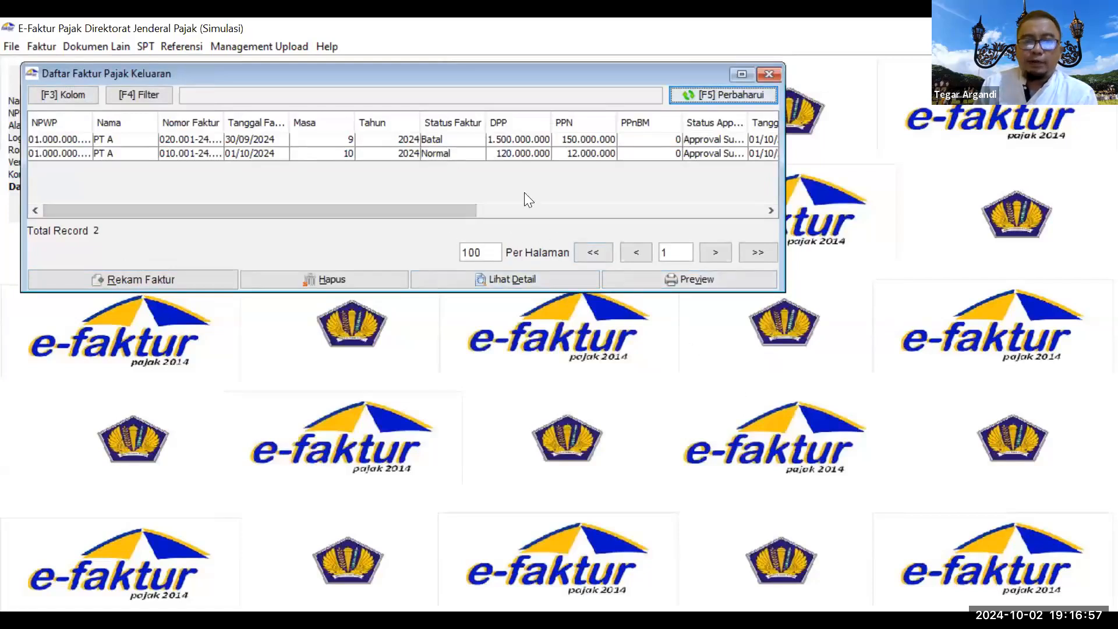
Step: Circle the Batal status in red and handwrite 'transaksinya tidak eksis' beside it
{"action": "mouse_move", "coordinate": [434, 148]}
{"action": "left_mouse_down"}
{"action": "mouse_move", "coordinate": [460, 140]}
{"action": "mouse_move", "coordinate": [438, 124]}
{"action": "left_mouse_up"}
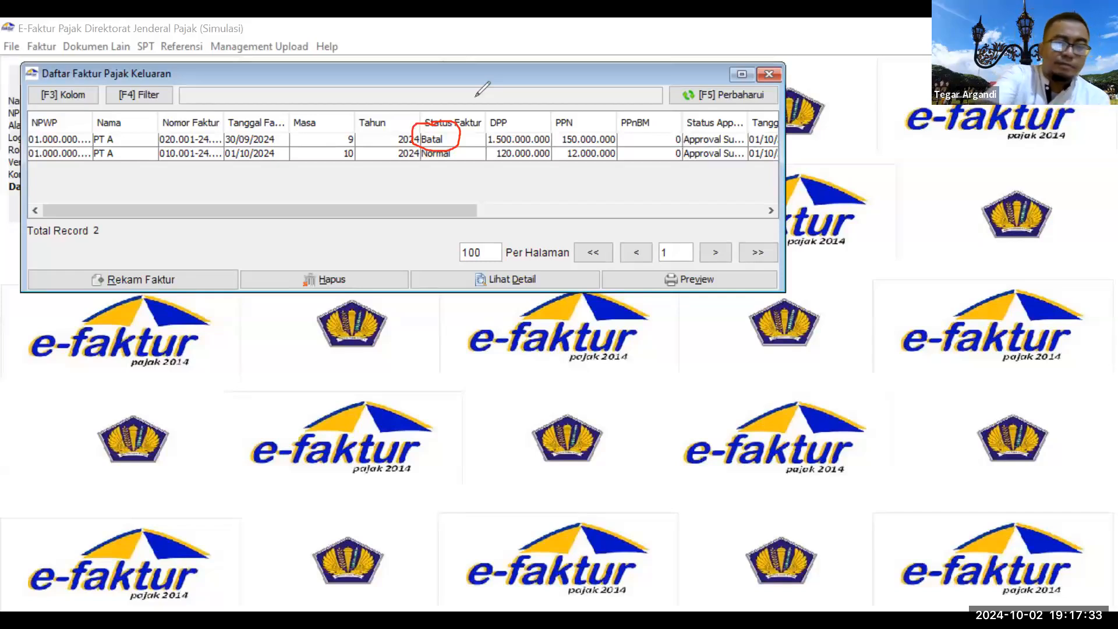
{"action": "mouse_move", "coordinate": [447, 160]}
{"action": "left_mouse_down"}
{"action": "mouse_move", "coordinate": [535, 202]}
{"action": "mouse_move", "coordinate": [555, 230]}
{"action": "mouse_move", "coordinate": [556, 203]}
{"action": "left_mouse_up"}
{"action": "mouse_move", "coordinate": [557, 209]}
{"action": "left_mouse_down"}
{"action": "mouse_move", "coordinate": [567, 222]}
{"action": "mouse_move", "coordinate": [570, 199]}
{"action": "mouse_move", "coordinate": [610, 195]}
{"action": "mouse_move", "coordinate": [675, 214]}
{"action": "mouse_move", "coordinate": [689, 205]}
{"action": "mouse_move", "coordinate": [709, 232]}
{"action": "mouse_move", "coordinate": [728, 198]}
{"action": "left_mouse_up"}
{"action": "mouse_move", "coordinate": [557, 269]}
{"action": "left_mouse_down"}
{"action": "mouse_move", "coordinate": [550, 314]}
{"action": "mouse_move", "coordinate": [574, 294]}
{"action": "left_mouse_up"}
{"action": "mouse_move", "coordinate": [588, 284]}
{"action": "left_mouse_down"}
{"action": "mouse_move", "coordinate": [594, 306]}
{"action": "mouse_move", "coordinate": [608, 303]}
{"action": "left_mouse_up"}
{"action": "left_click_drag", "start_coordinate": [608, 261], "coordinate": [611, 309]}
{"action": "mouse_move", "coordinate": [629, 288]}
{"action": "left_mouse_down"}
{"action": "mouse_move", "coordinate": [643, 280]}
{"action": "mouse_move", "coordinate": [708, 293]}
{"action": "left_mouse_up"}
{"action": "left_click_drag", "start_coordinate": [707, 253], "coordinate": [724, 288]}
{"action": "mouse_move", "coordinate": [733, 268]}
{"action": "left_mouse_down"}
{"action": "mouse_move", "coordinate": [734, 291]}
{"action": "mouse_move", "coordinate": [755, 293]}
{"action": "left_mouse_up"}
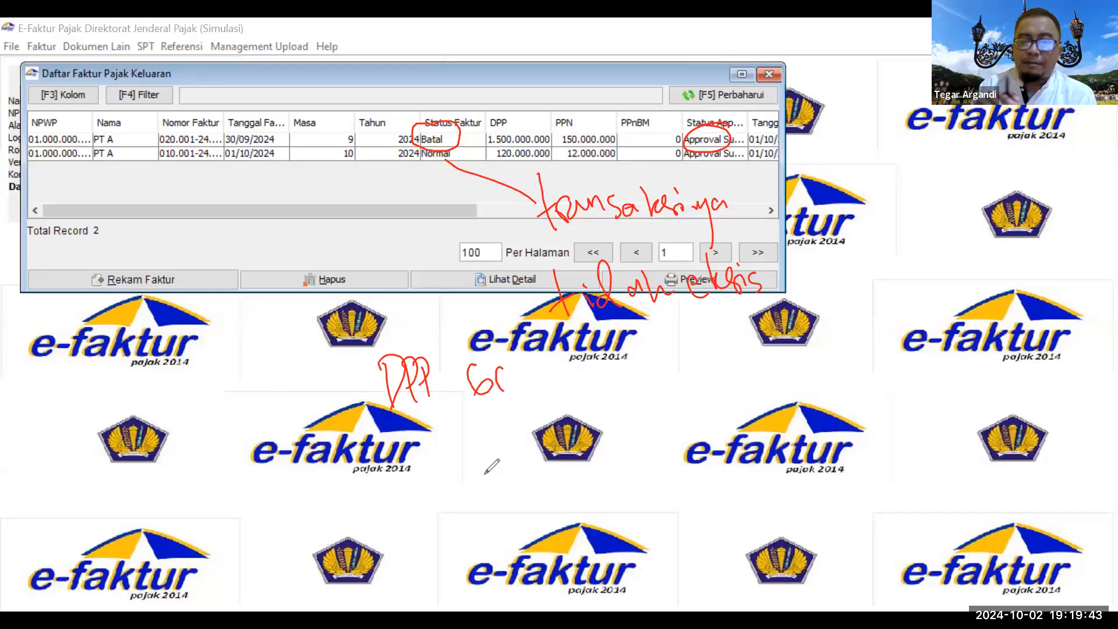
Step: Handwrite the DPP sum 60 miliar + 60 miliar = 120 miliar with an x 12 M note
{"action": "mouse_move", "coordinate": [504, 391]}
{"action": "left_mouse_down"}
{"action": "mouse_move", "coordinate": [515, 386]}
{"action": "mouse_move", "coordinate": [504, 368]}
{"action": "mouse_move", "coordinate": [530, 382]}
{"action": "mouse_move", "coordinate": [534, 365]}
{"action": "mouse_move", "coordinate": [566, 384]}
{"action": "left_mouse_up"}
{"action": "left_click_drag", "start_coordinate": [575, 352], "coordinate": [576, 384]}
{"action": "mouse_move", "coordinate": [585, 377]}
{"action": "left_mouse_down"}
{"action": "mouse_move", "coordinate": [586, 390]}
{"action": "mouse_move", "coordinate": [639, 362]}
{"action": "left_mouse_up"}
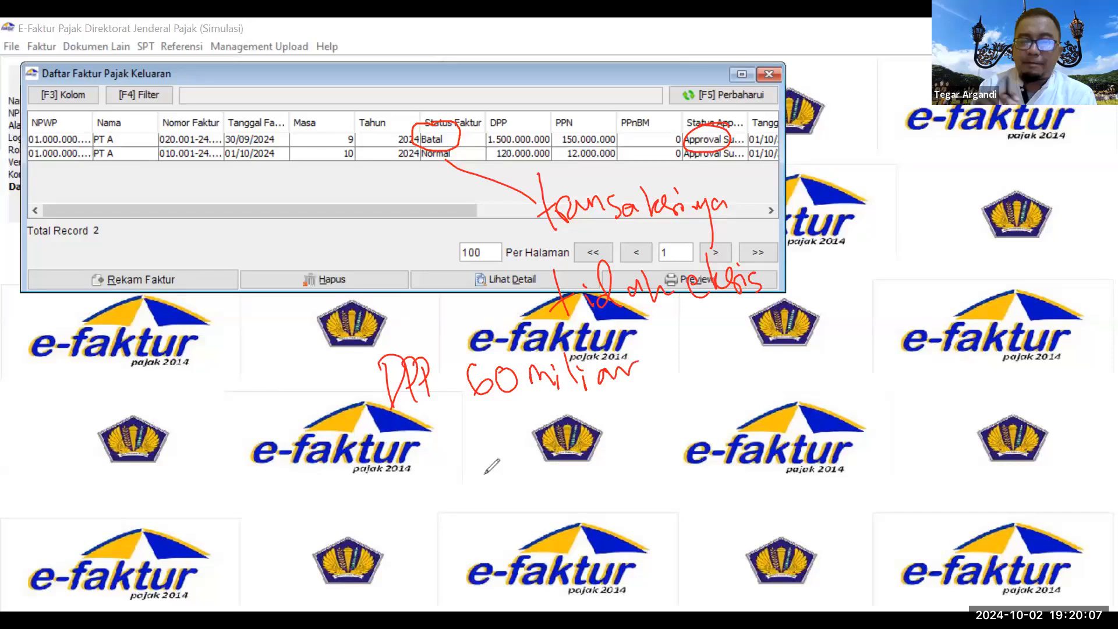
{"action": "left_click_drag", "start_coordinate": [490, 421], "coordinate": [479, 447]}
{"action": "left_click_drag", "start_coordinate": [513, 423], "coordinate": [513, 423]}
{"action": "left_click", "coordinate": [546, 407]}
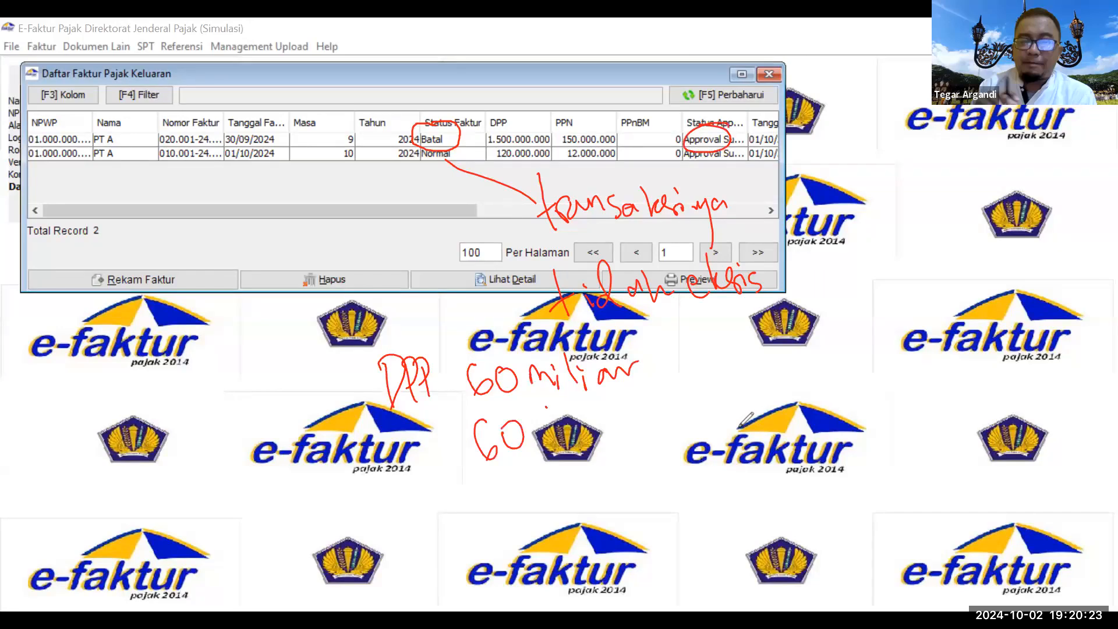
{"action": "left_click_drag", "start_coordinate": [545, 428], "coordinate": [670, 407]}
{"action": "left_click_drag", "start_coordinate": [478, 480], "coordinate": [692, 427]}
{"action": "left_click_drag", "start_coordinate": [495, 509], "coordinate": [679, 463]}
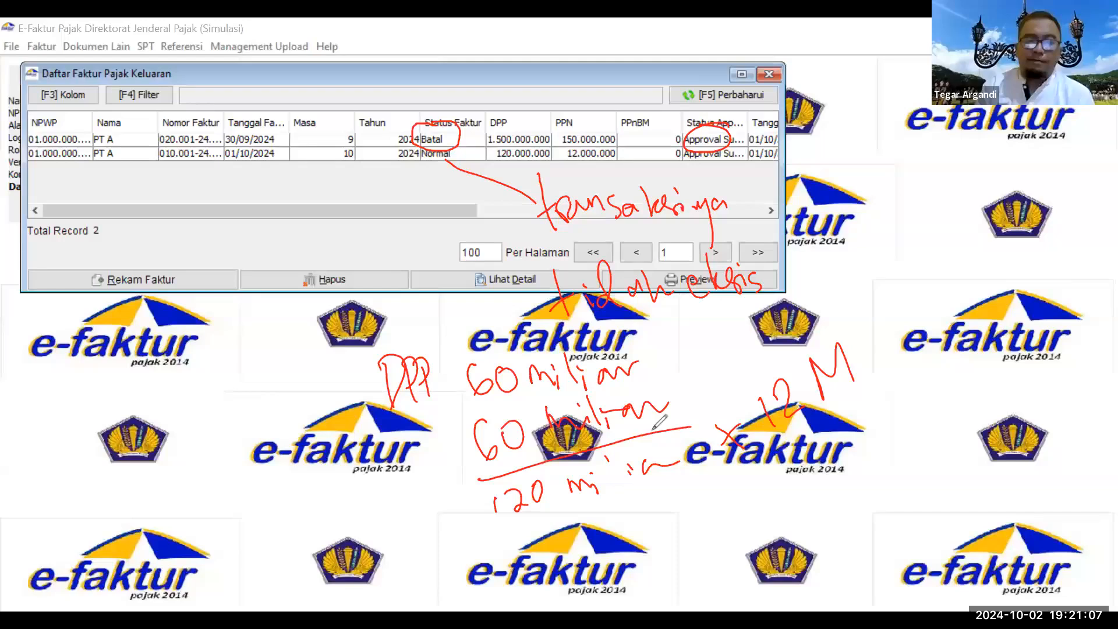
{"action": "left_click_drag", "start_coordinate": [656, 352], "coordinate": [668, 365]}
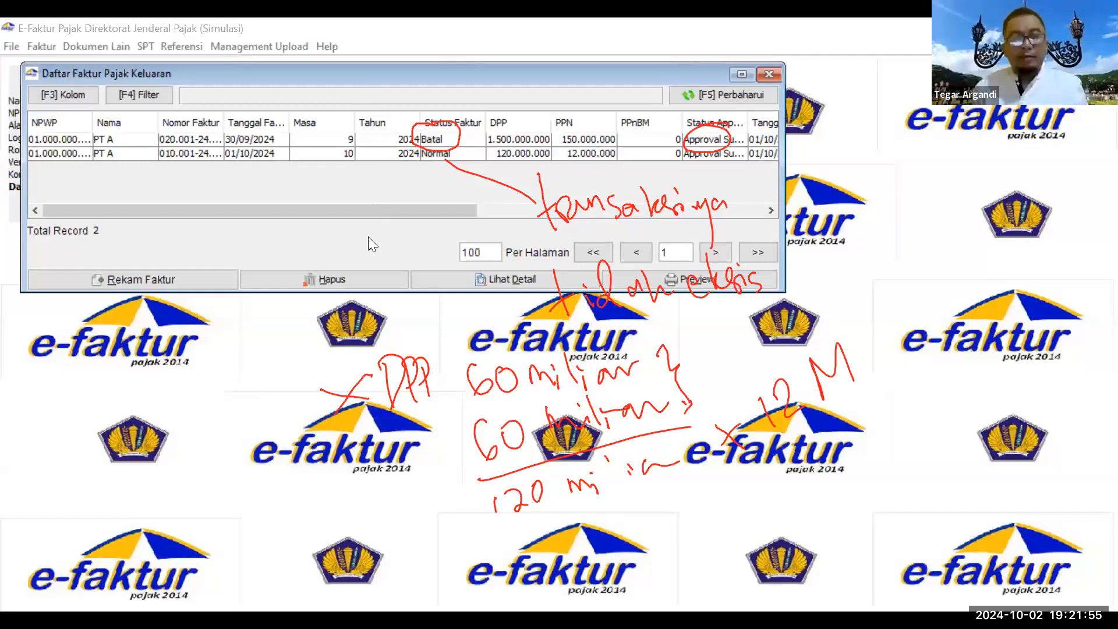
Step: Clear the red annotations and select the cancelled September invoice
{"action": "key", "text": "Escape"}
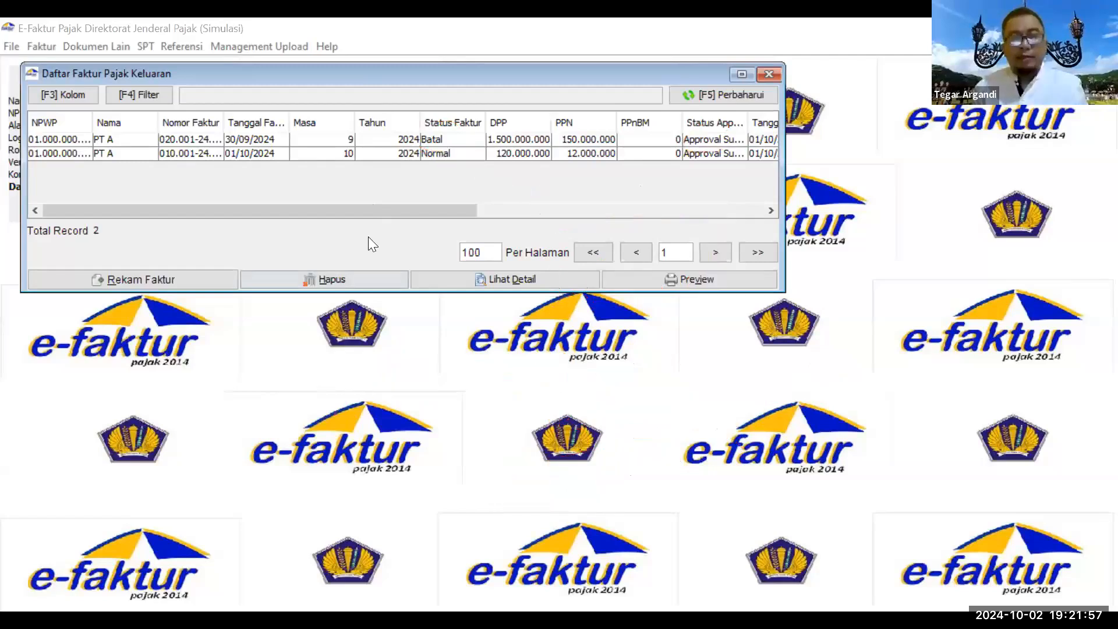
{"action": "left_click", "coordinate": [453, 123]}
{"action": "left_click", "coordinate": [449, 154]}
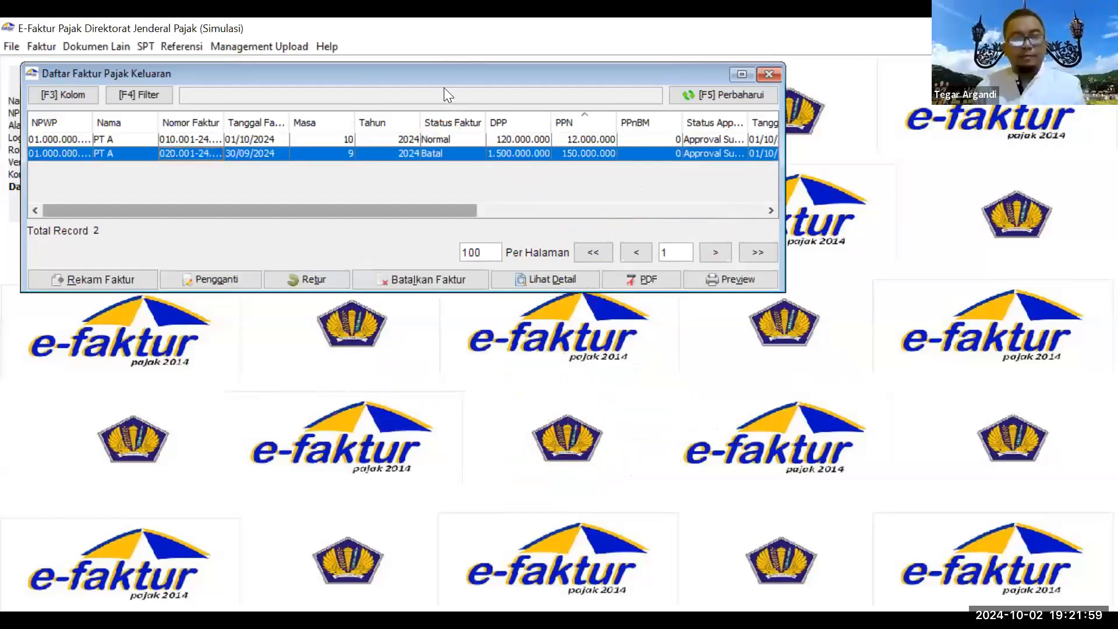
Step: Start a new output invoice with code 9 - Penyerahan Aktiva and reference inv 023
{"action": "left_click", "coordinate": [100, 280]}
{"action": "left_click", "coordinate": [445, 139]}
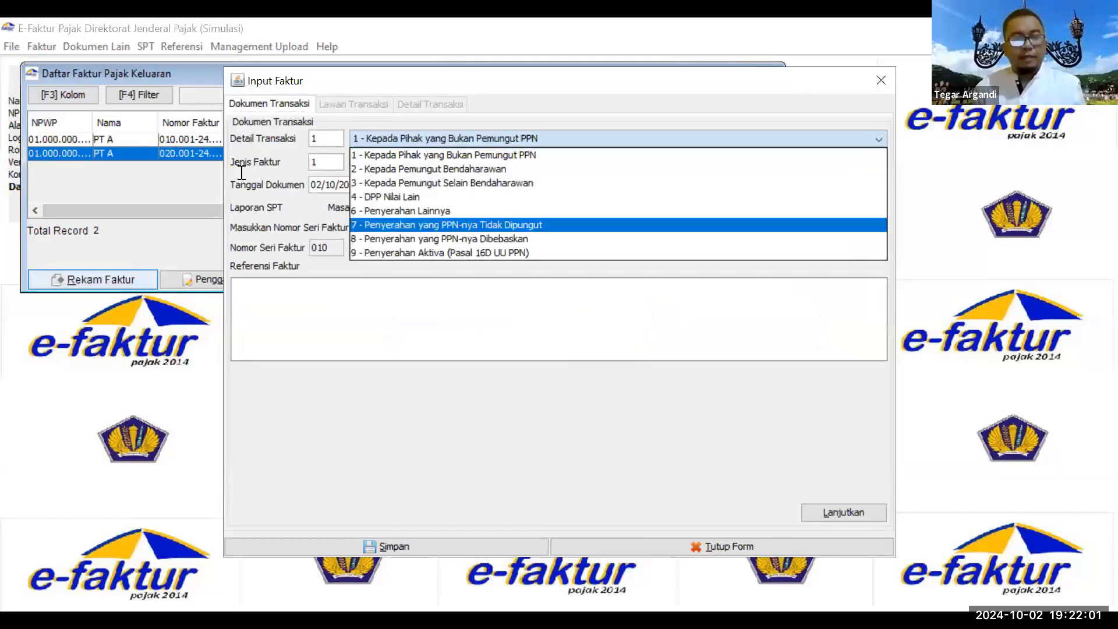
{"action": "left_click", "coordinate": [501, 253]}
{"action": "left_click", "coordinate": [623, 338]}
{"action": "type", "text": "inv 023"}
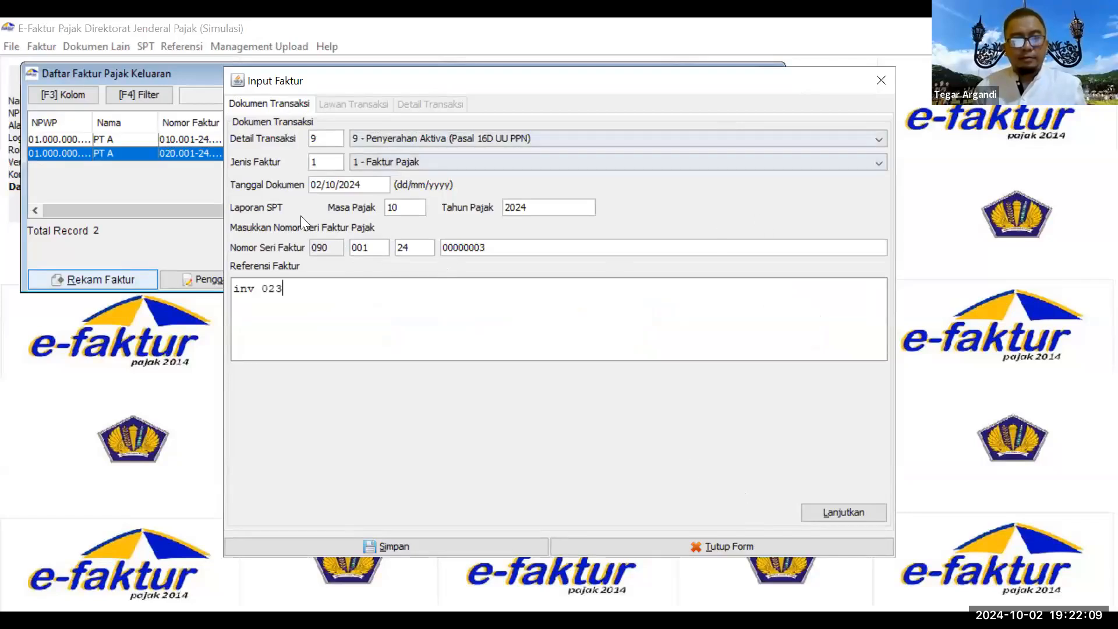
{"action": "left_click_drag", "start_coordinate": [253, 81], "coordinate": [162, 67]}
Step: Move past the counterparty page and begin a new goods line in Detail Transaksi
{"action": "key", "text": "alt+l"}
{"action": "key", "text": "F3"}
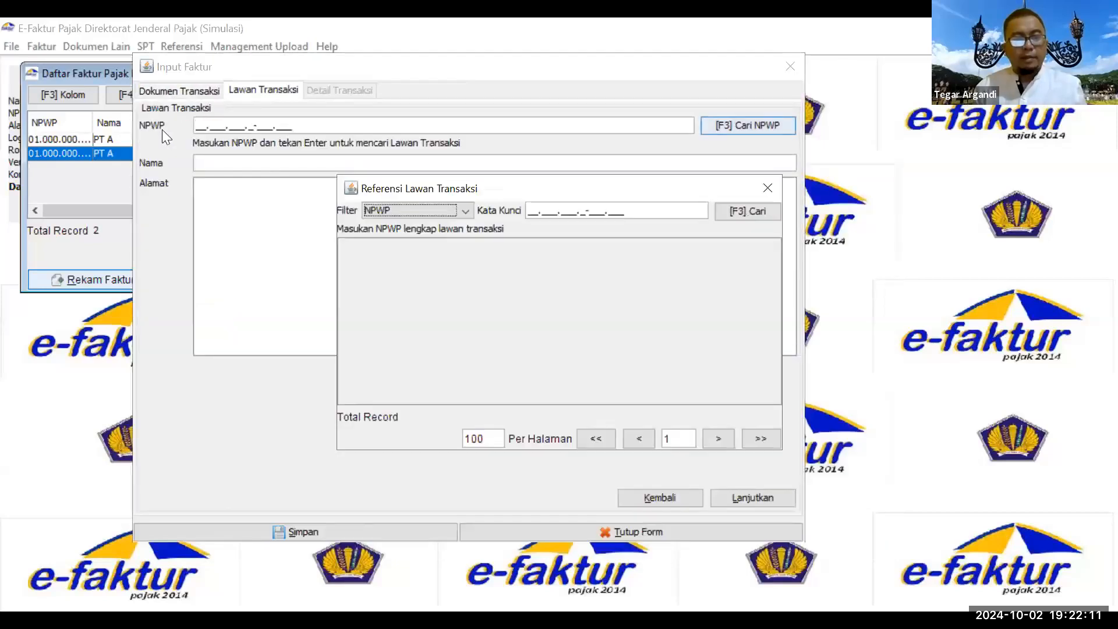
{"action": "key", "text": "alt+l"}
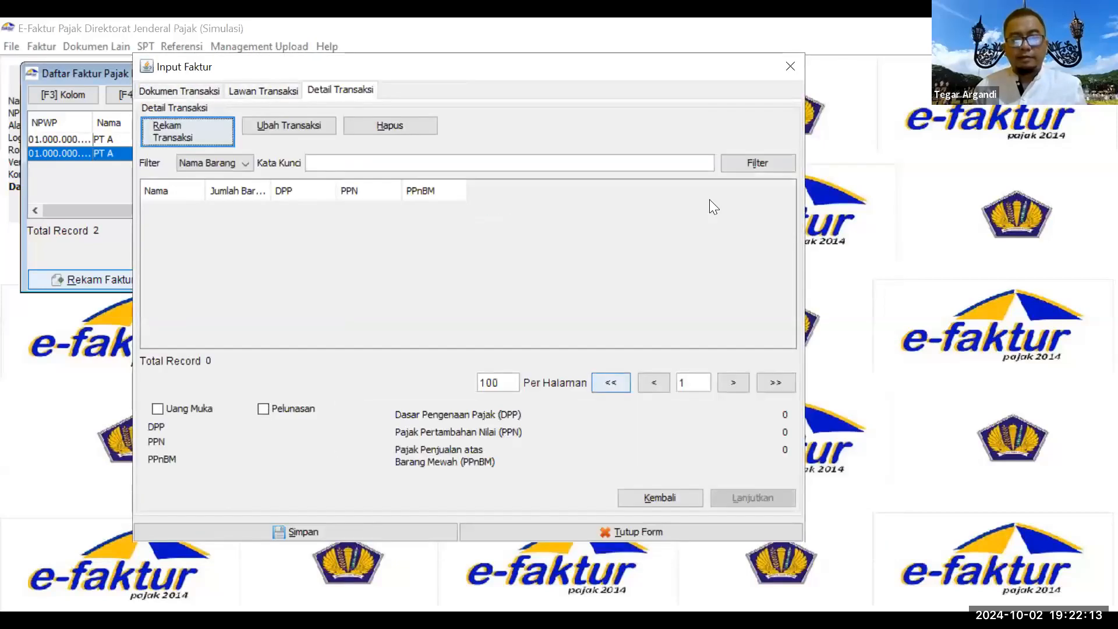
{"action": "key", "text": "alt+r"}
{"action": "key", "text": "F3"}
Step: Add a Laptop Icherry line priced 15.000.000, quantity 5, discount 5.000.000
{"action": "key", "text": "Return"}
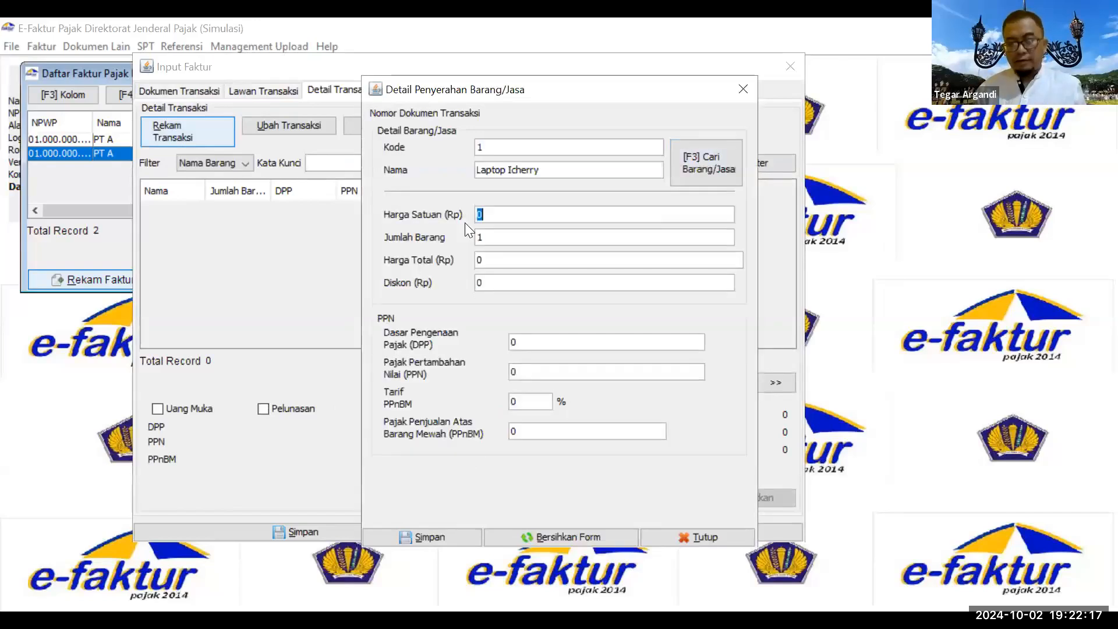
{"action": "type", "text": "15.00"}
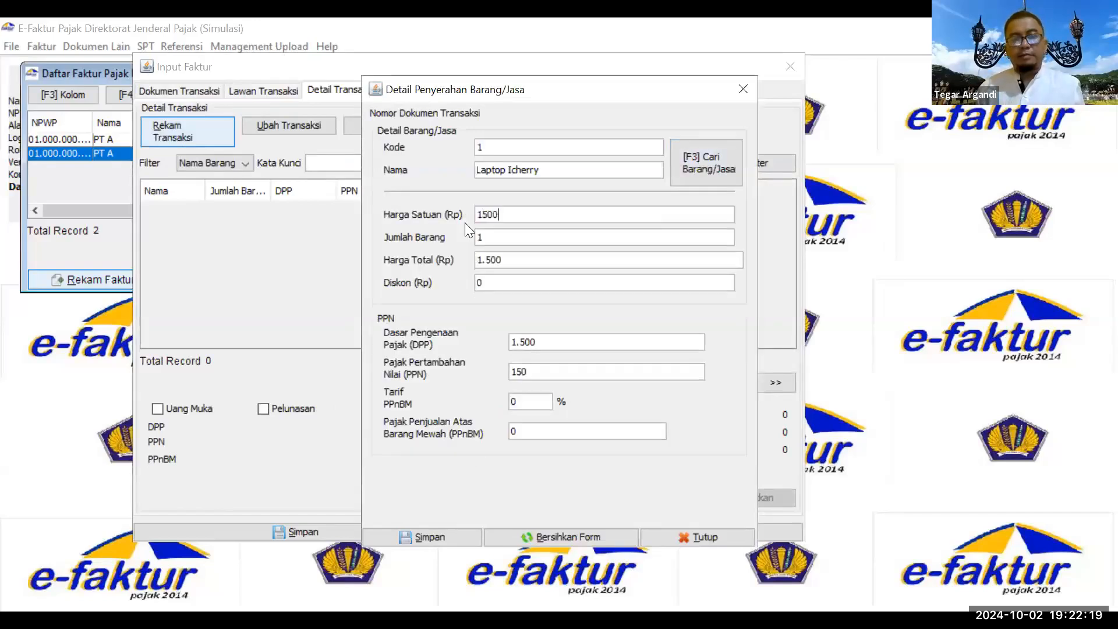
{"action": "type", "text": "0.000"}
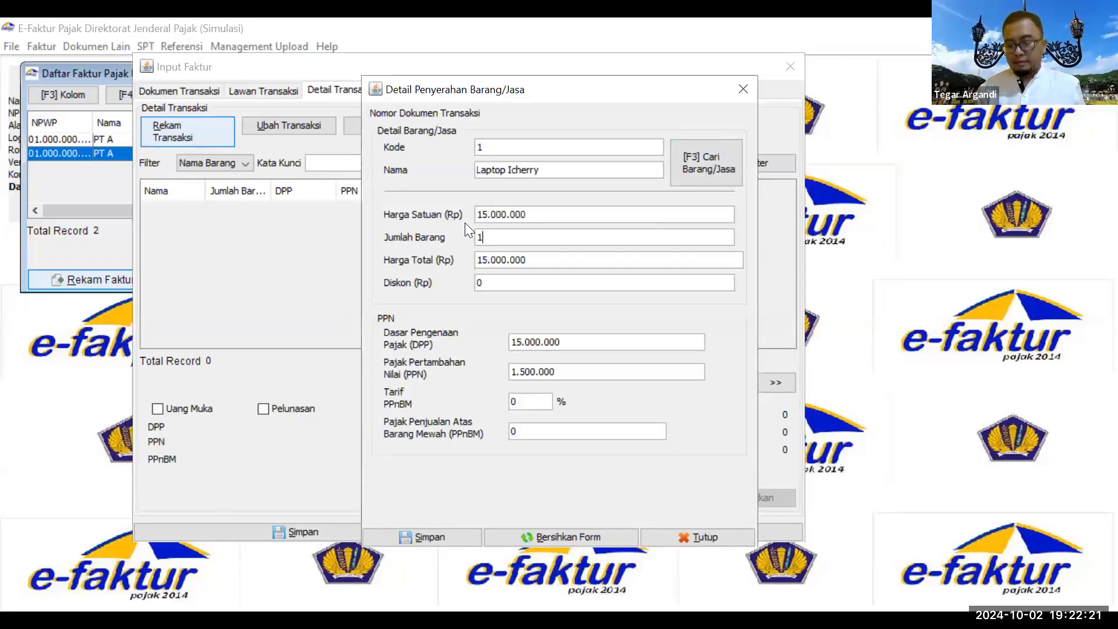
{"action": "key", "text": "BackSpace"}
{"action": "type", "text": "5"}
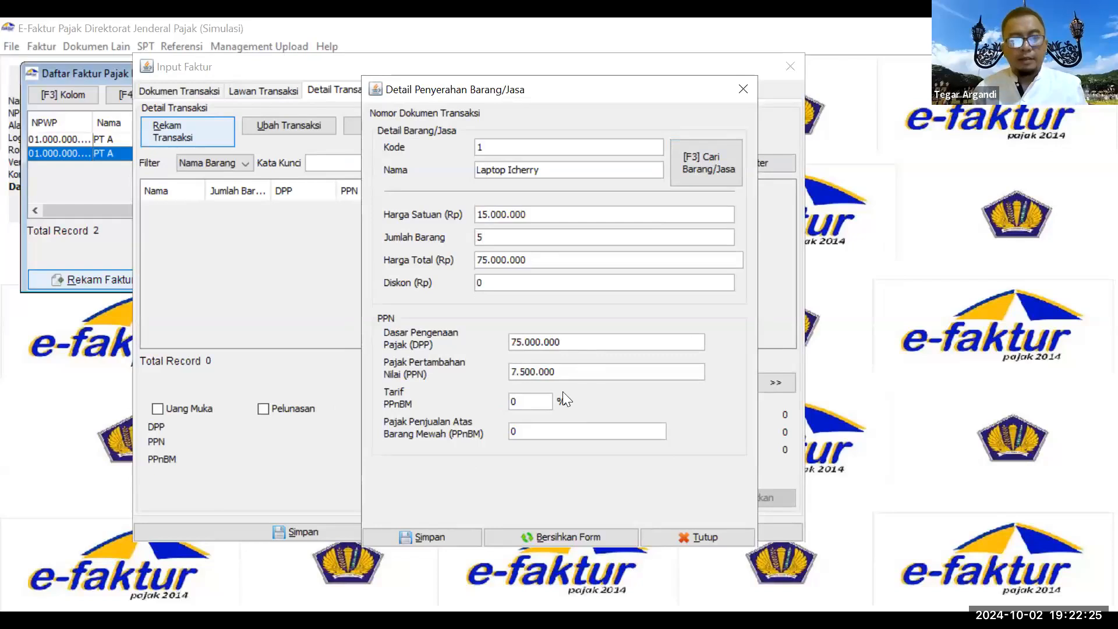
{"action": "left_click", "coordinate": [508, 287]}
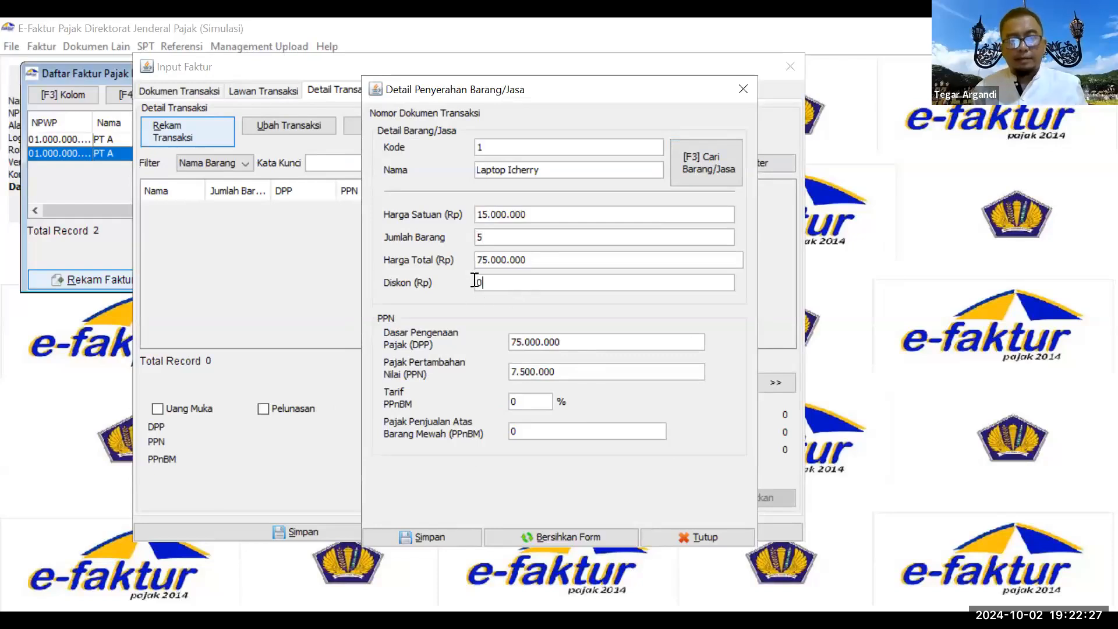
{"action": "key", "text": "BackSpace"}
{"action": "type", "text": "5.000."}
{"action": "type", "text": "000000"}
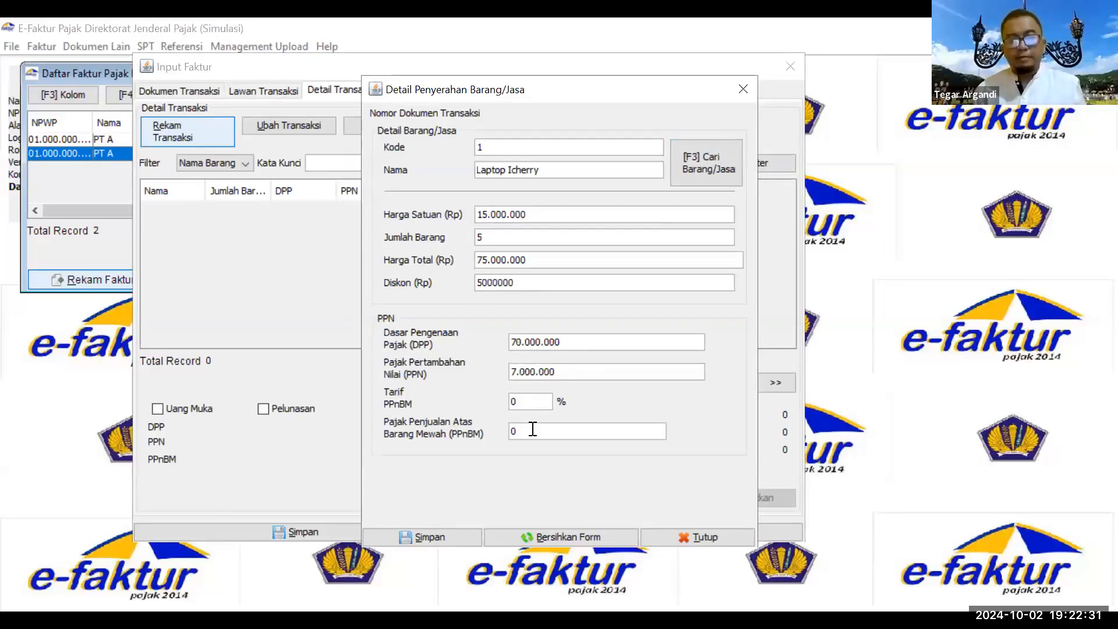
{"action": "left_click", "coordinate": [455, 535]}
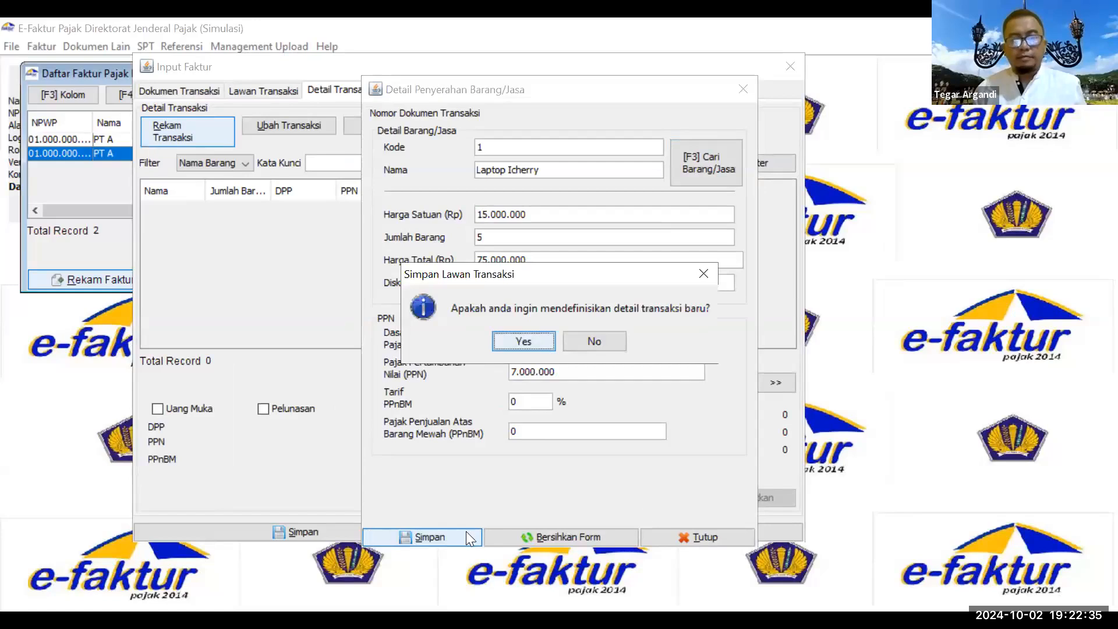
Step: Save the invoice (DPP 70.000.000, PPN 7.000.000) and decline creating another
{"action": "key", "text": "Escape"}
{"action": "left_click", "coordinate": [448, 529]}
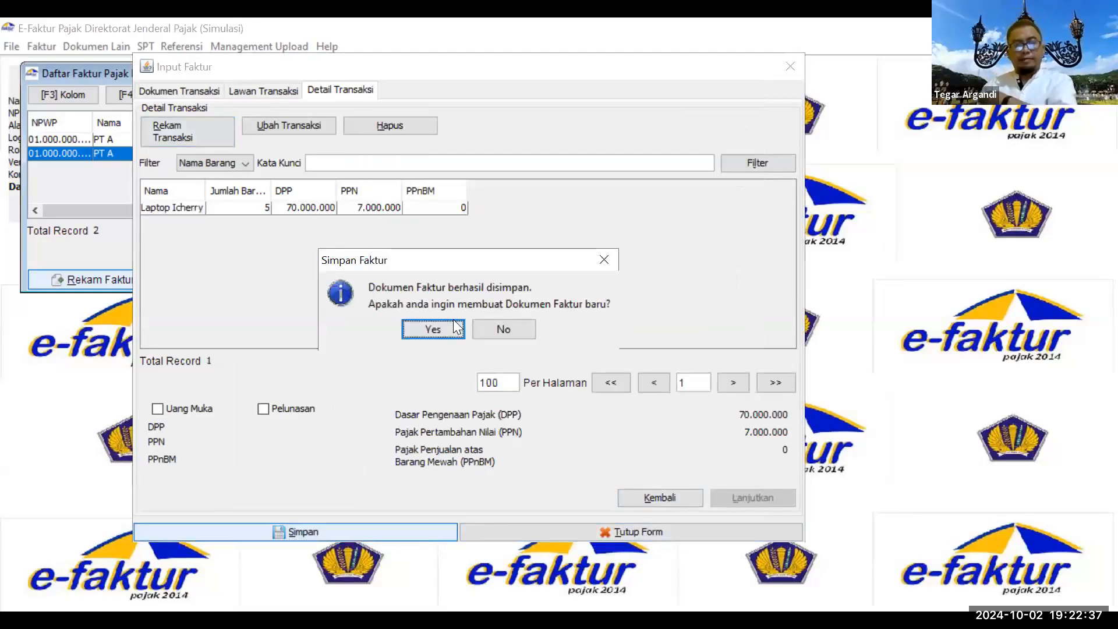
{"action": "left_click", "coordinate": [479, 328]}
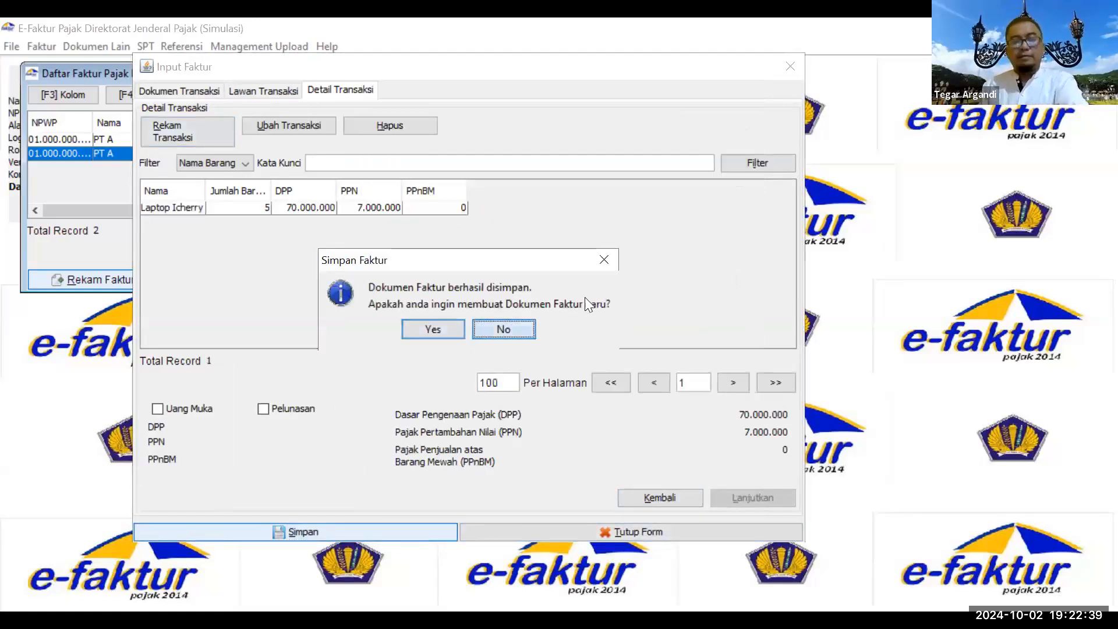
{"action": "key", "text": "Return"}
Step: Queue the 02/10/2024 invoice for upload so its status reads Siap Approve
{"action": "left_click", "coordinate": [355, 138]}
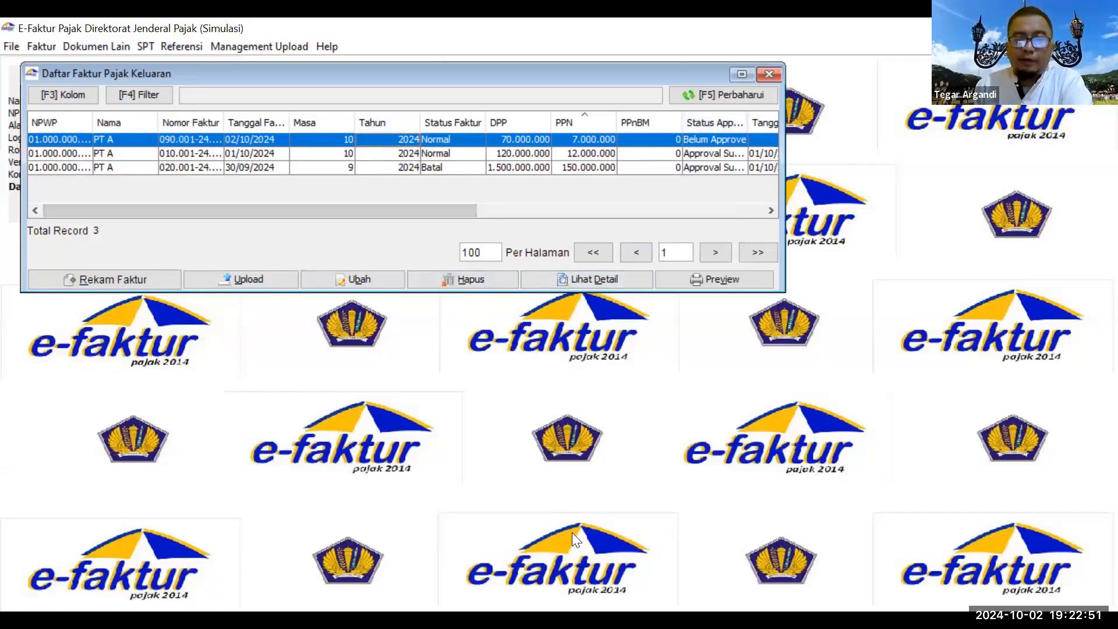
{"action": "mouse_move", "coordinate": [744, 123]}
{"action": "left_mouse_down"}
{"action": "mouse_move", "coordinate": [729, 168]}
{"action": "mouse_move", "coordinate": [704, 120]}
{"action": "left_mouse_up"}
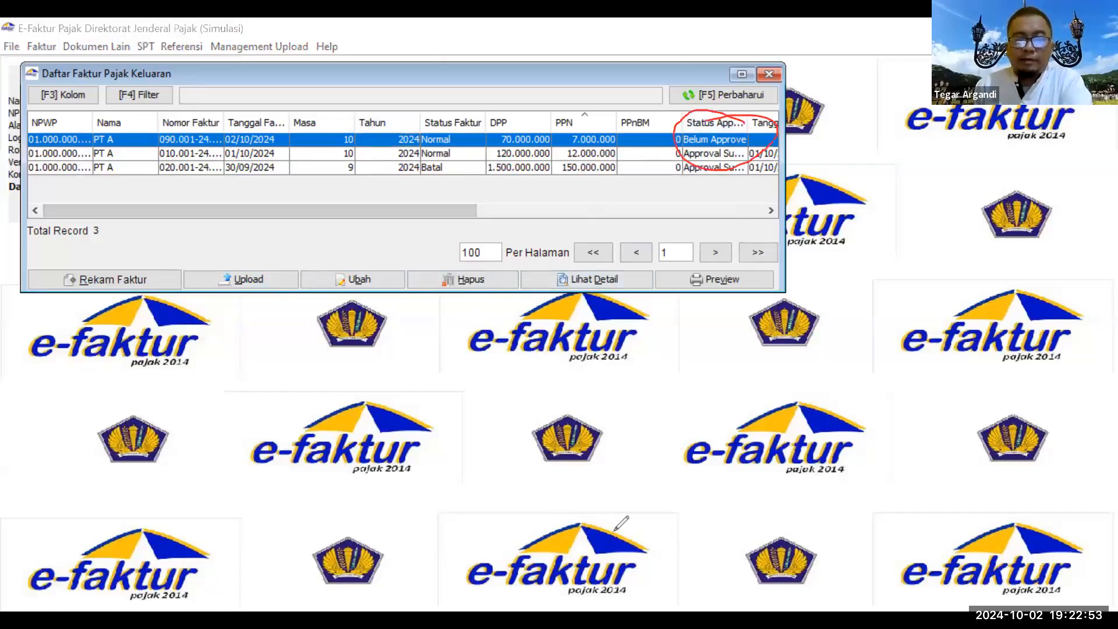
{"action": "left_click", "coordinate": [241, 275]}
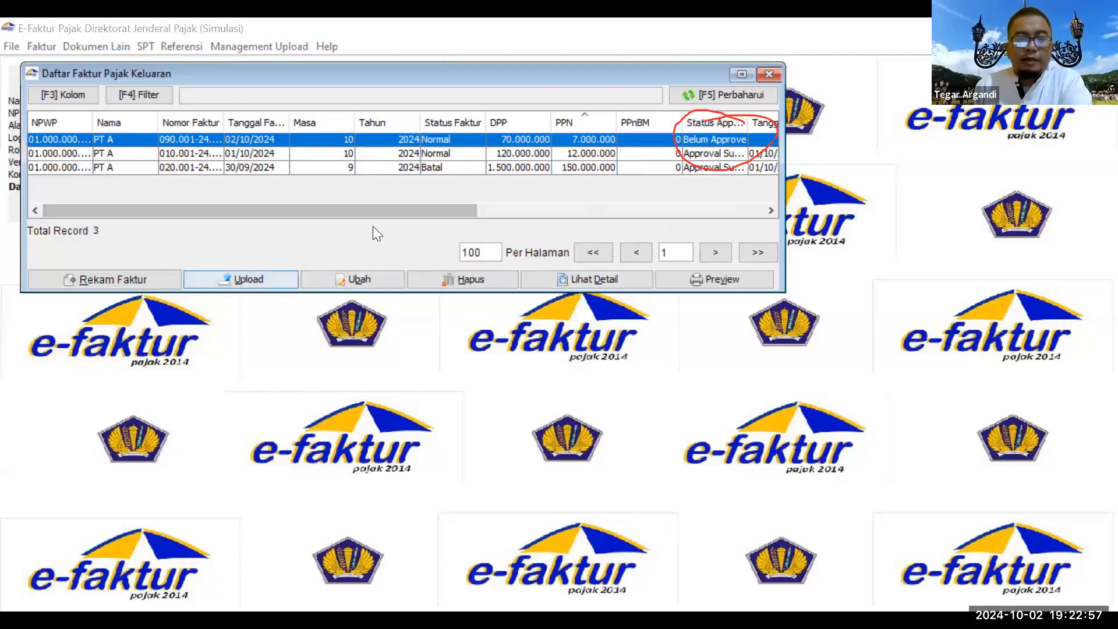
{"action": "key", "text": "Return"}
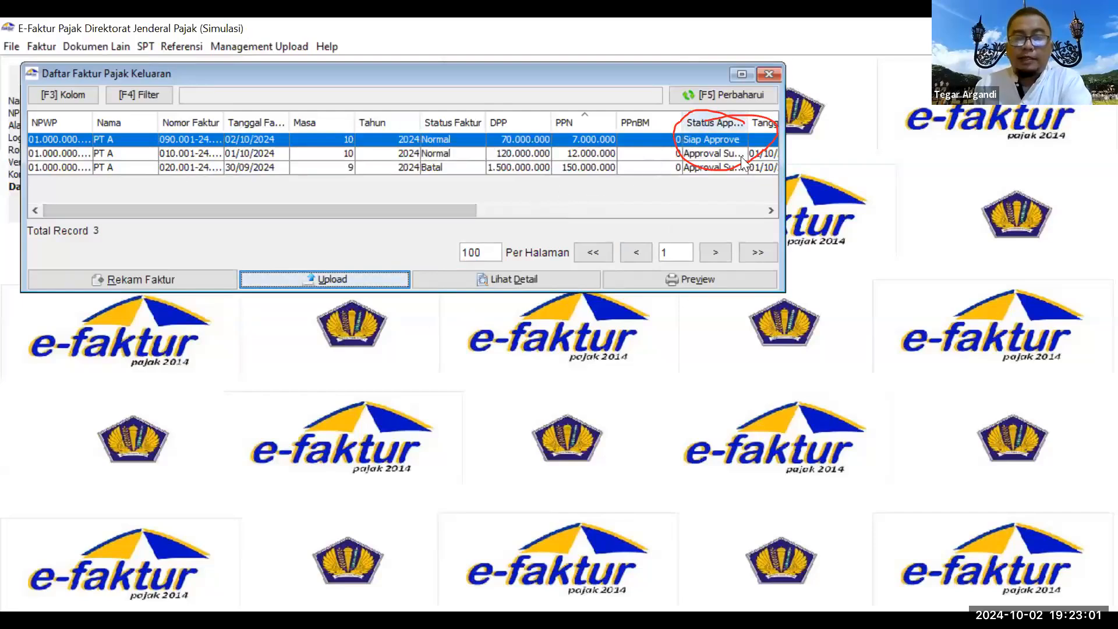
Step: Open Monitor Upload, start the uploader and refresh the captcha until legible
{"action": "left_click", "coordinate": [248, 50]}
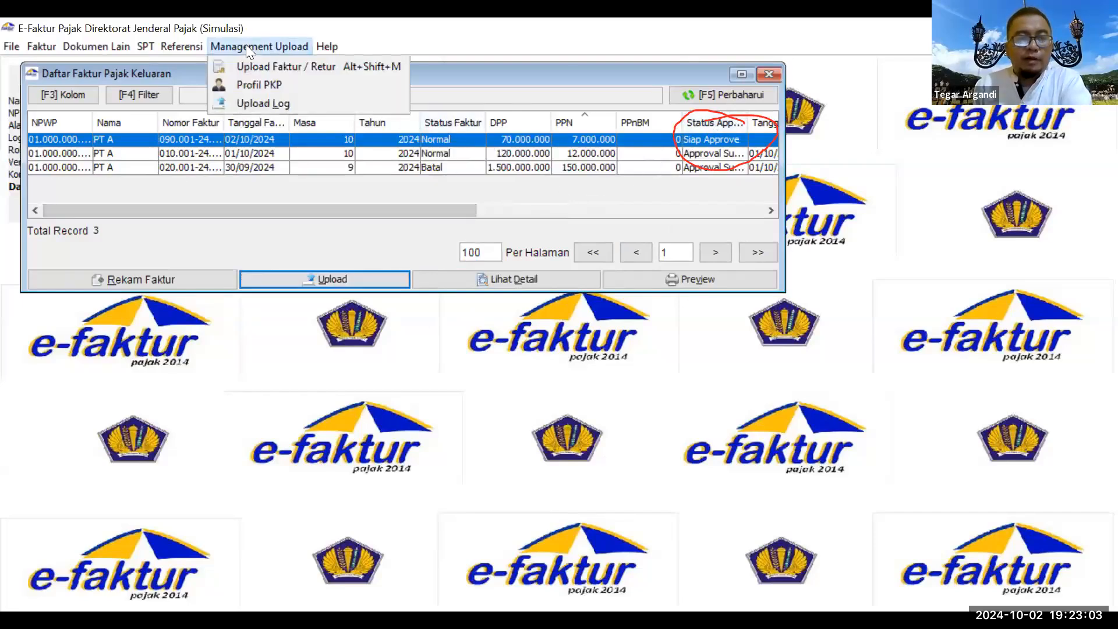
{"action": "left_click", "coordinate": [269, 67]}
{"action": "left_click", "coordinate": [177, 412]}
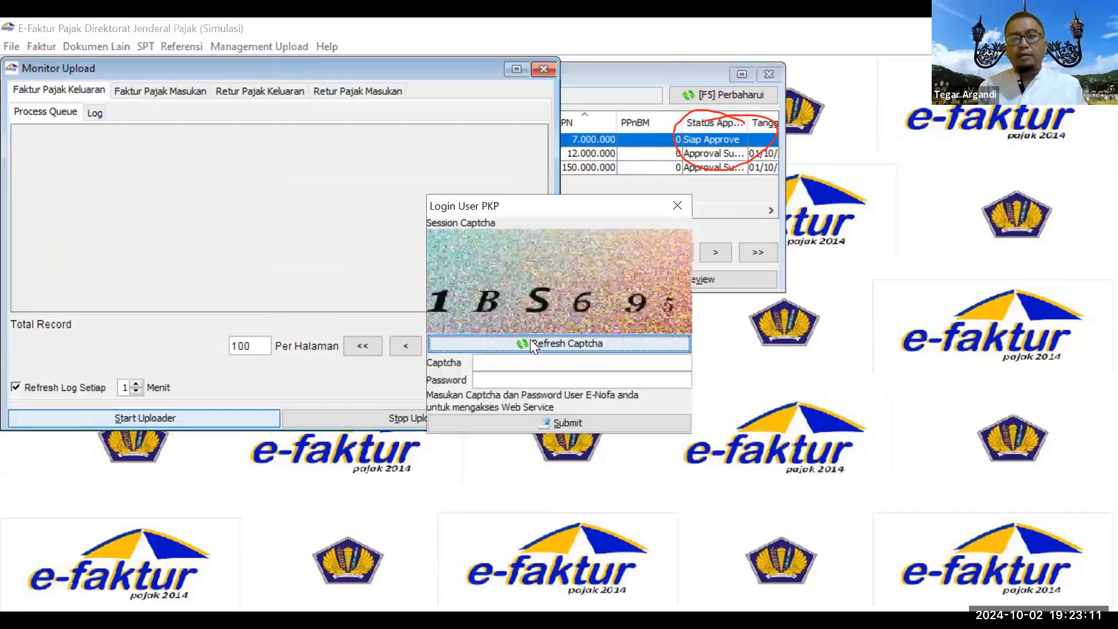
{"action": "left_click", "coordinate": [531, 343]}
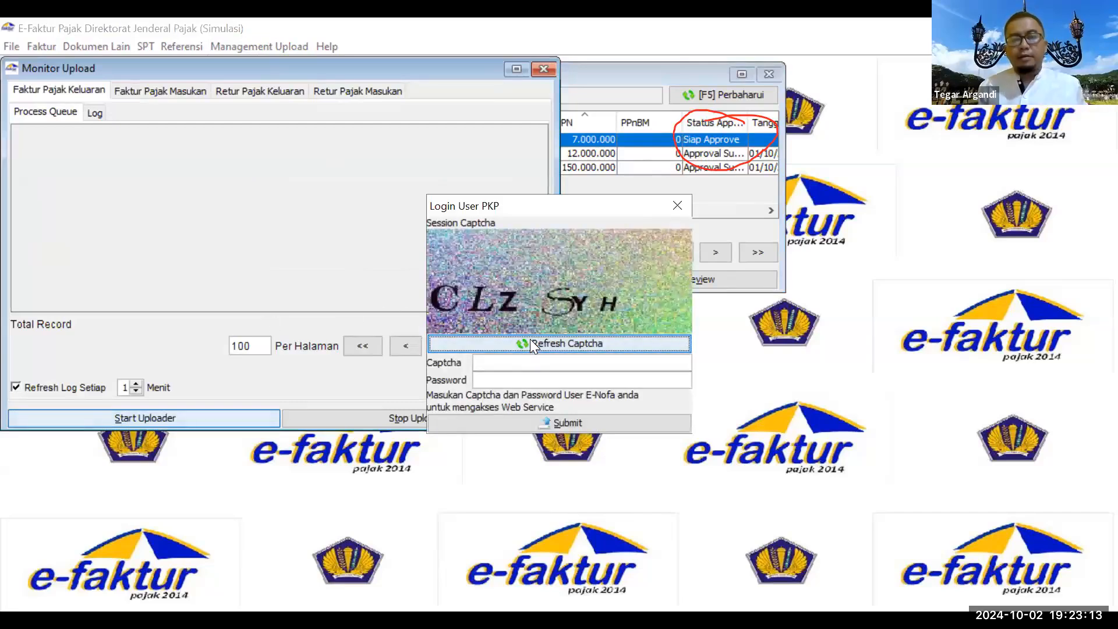
{"action": "left_click", "coordinate": [530, 341]}
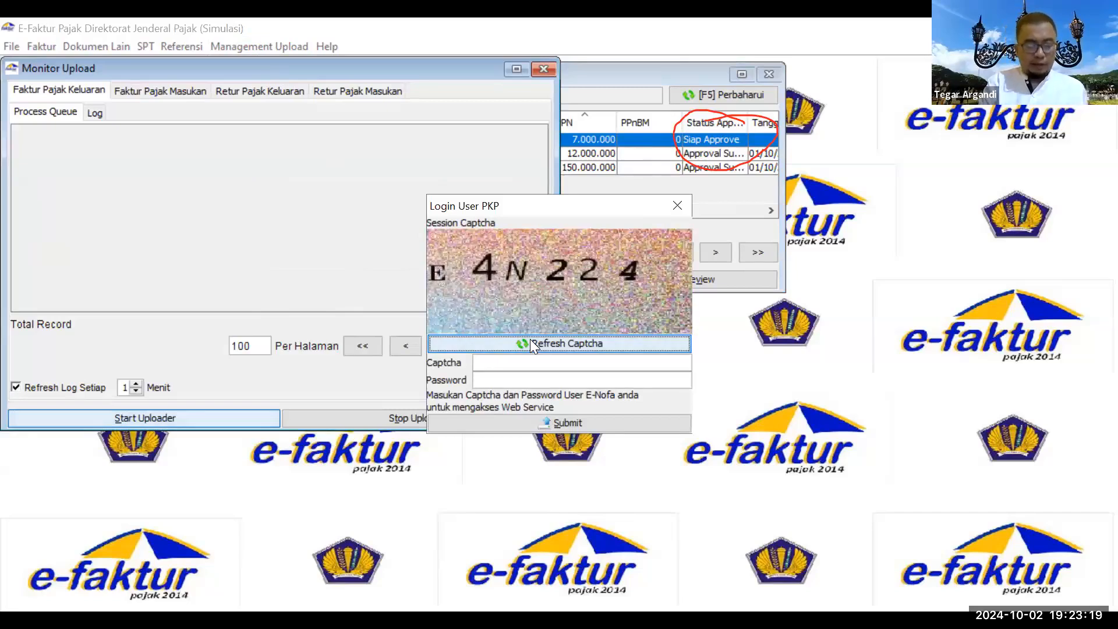
Step: Log in to the upload service with the captcha code and the PKP password
{"action": "left_click", "coordinate": [562, 360]}
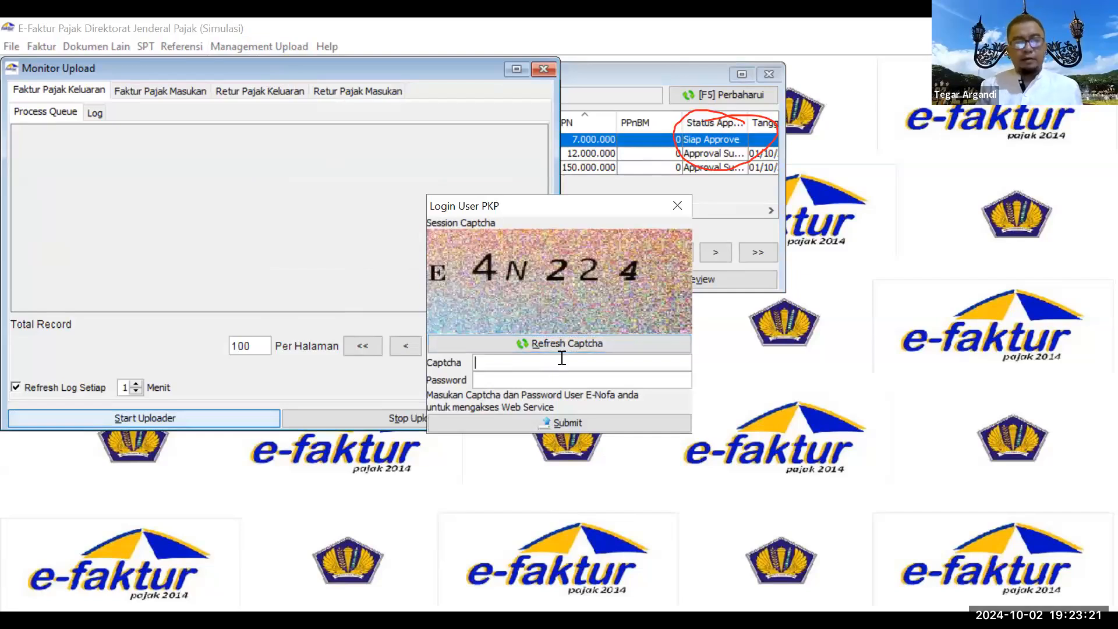
{"action": "type", "text": "E4N22$"}
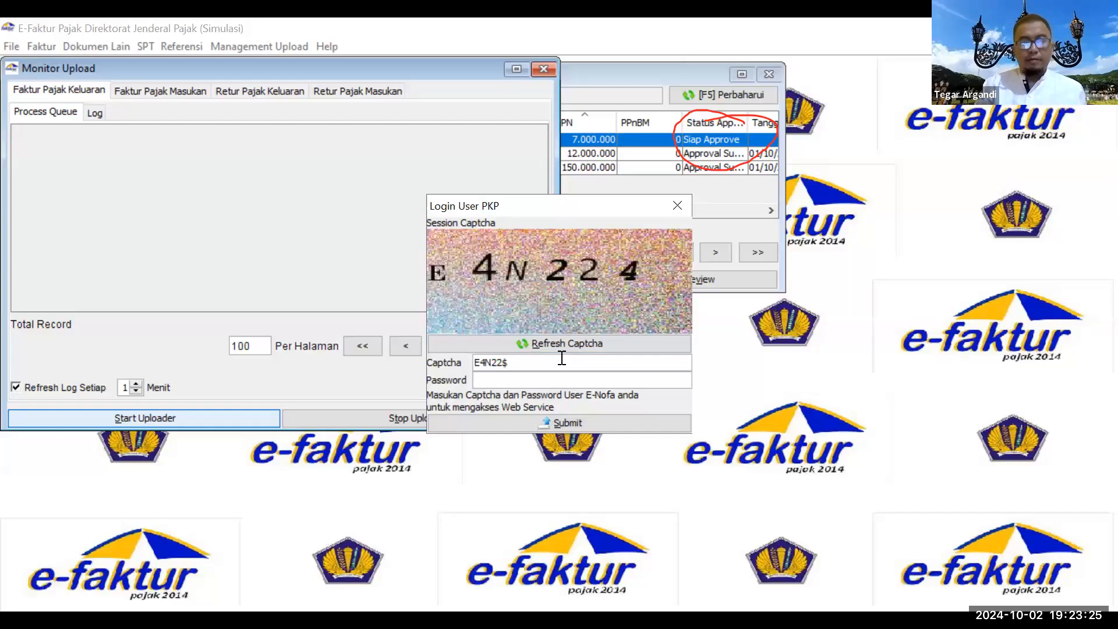
{"action": "key", "text": "BackSpace"}
{"action": "type", "text": "4"}
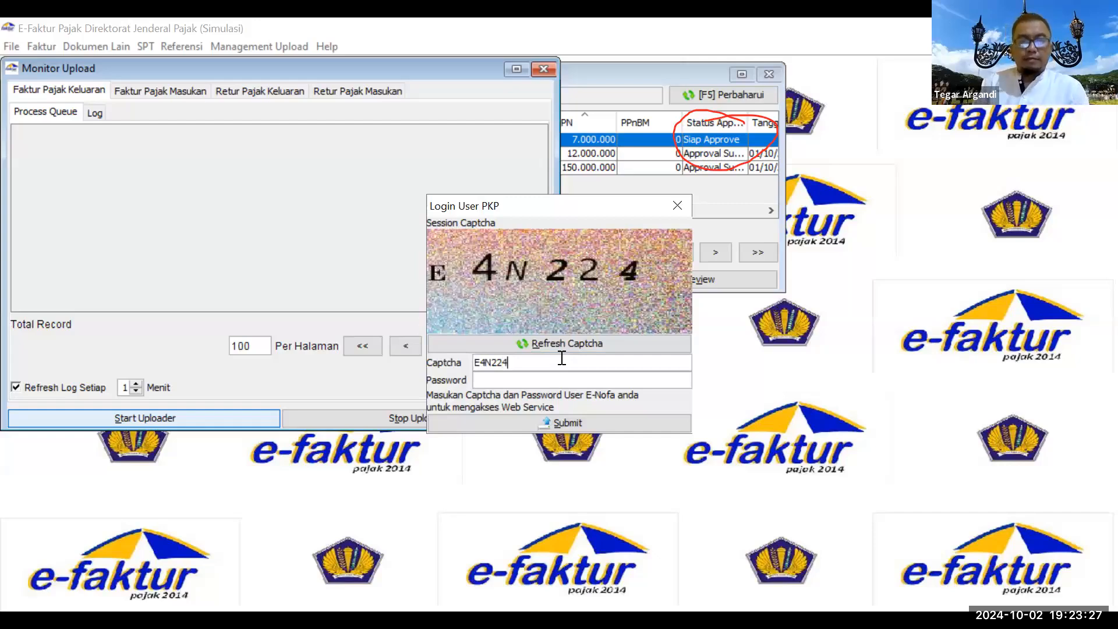
{"action": "left_click", "coordinate": [551, 374]}
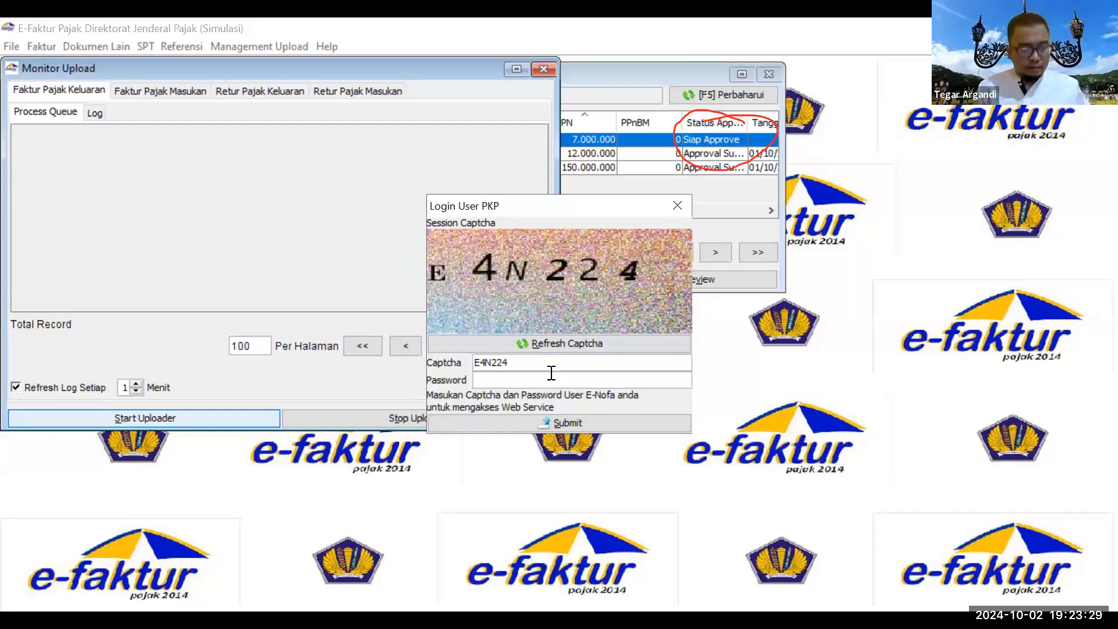
{"action": "type", "text": "•••••••••••••"}
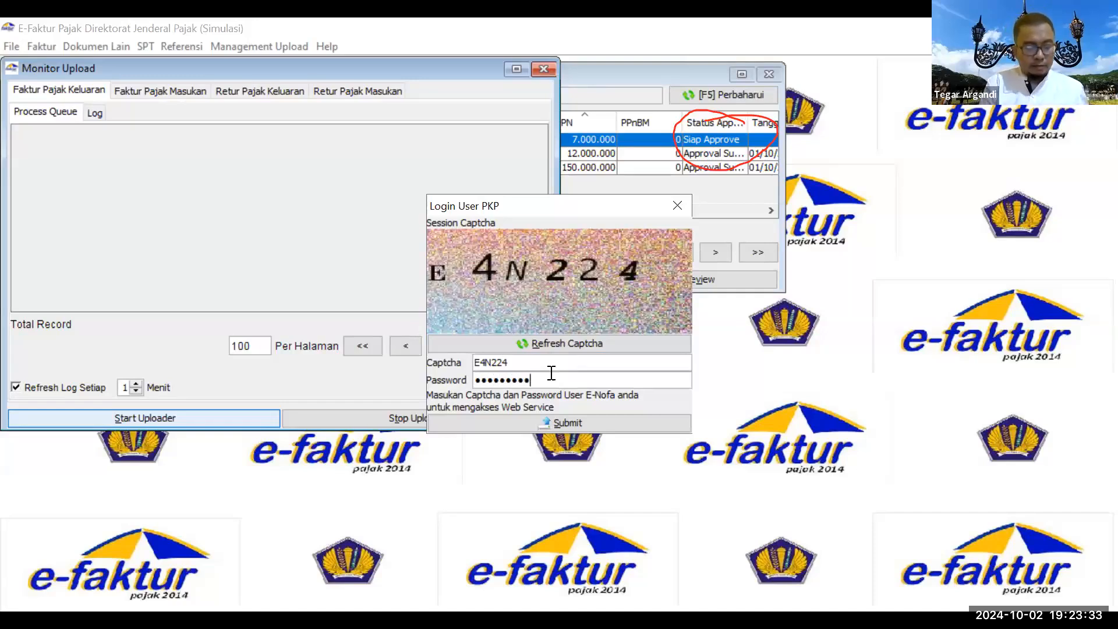
{"action": "key", "text": "Tab"}
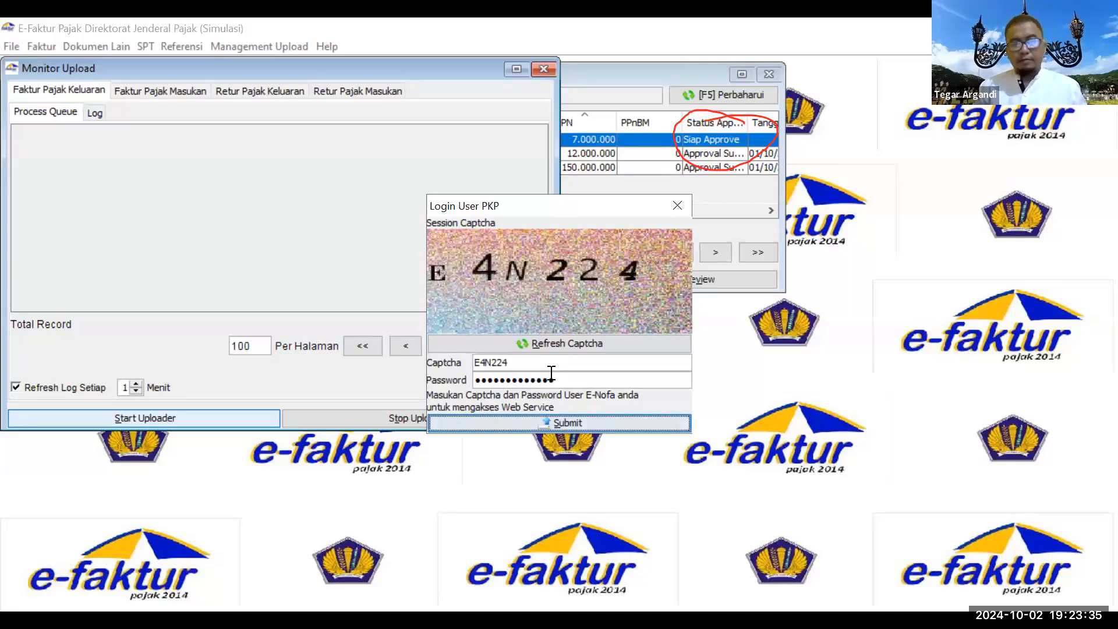
{"action": "key", "text": "Return"}
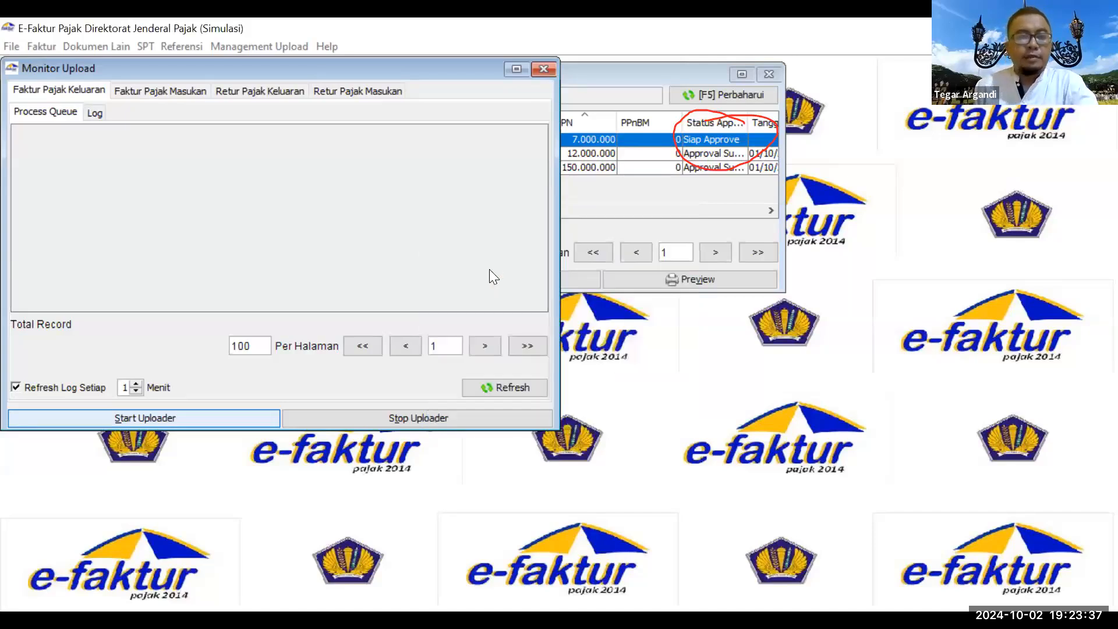
Step: Close the upload monitor, refresh the list to Approval Sukses, and head to Pajak Masukan
{"action": "left_click", "coordinate": [280, 281]}
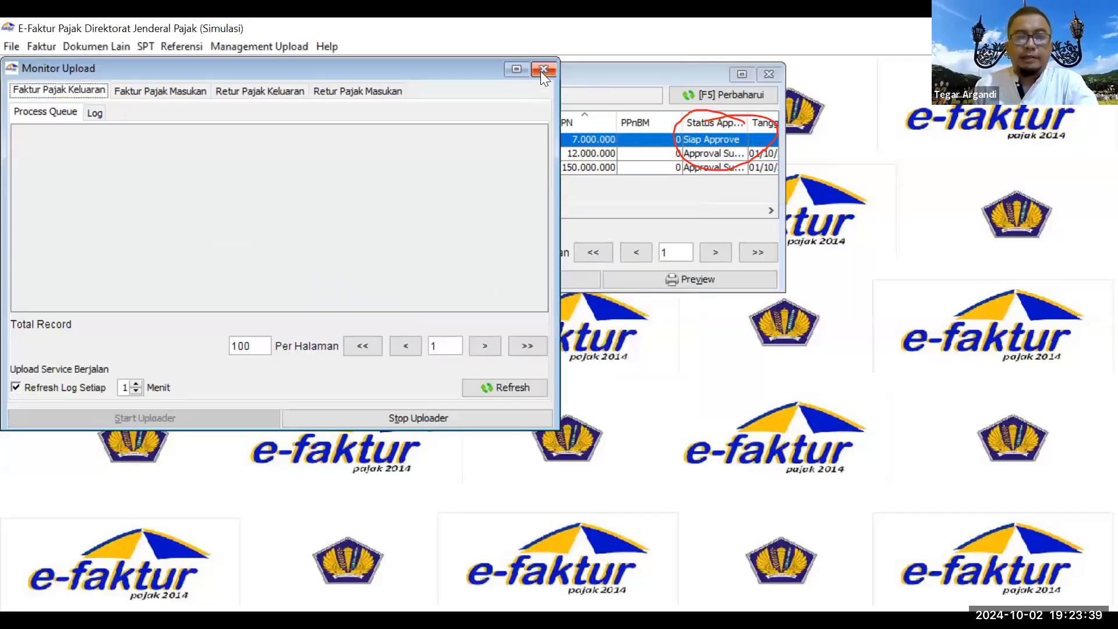
{"action": "left_click", "coordinate": [543, 69]}
{"action": "left_click", "coordinate": [682, 93]}
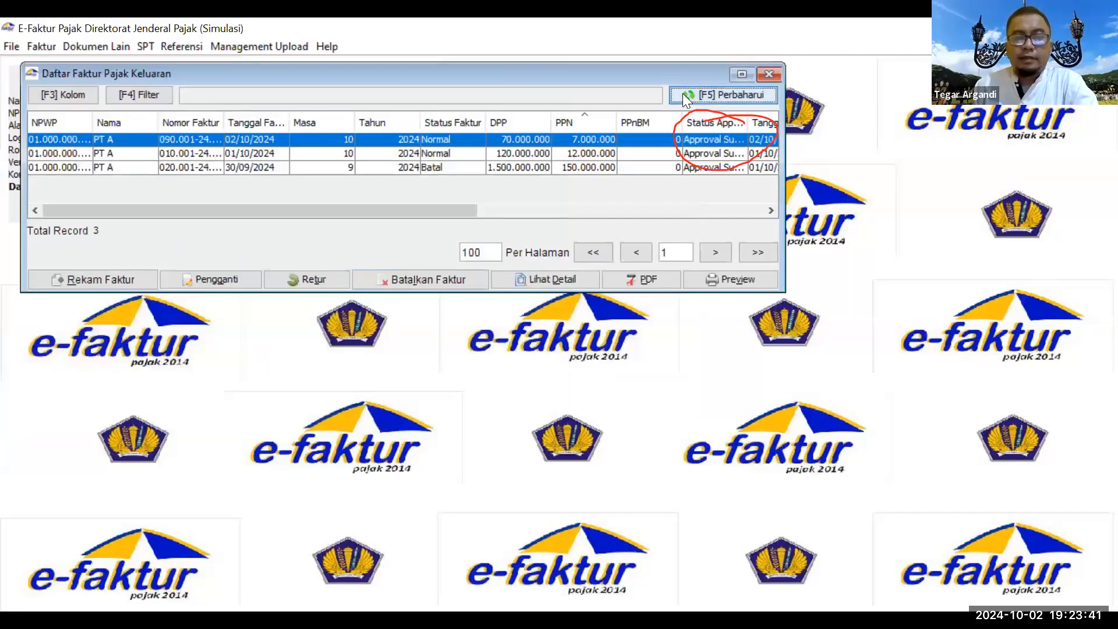
{"action": "left_click_drag", "start_coordinate": [667, 75], "coordinate": [681, 94]}
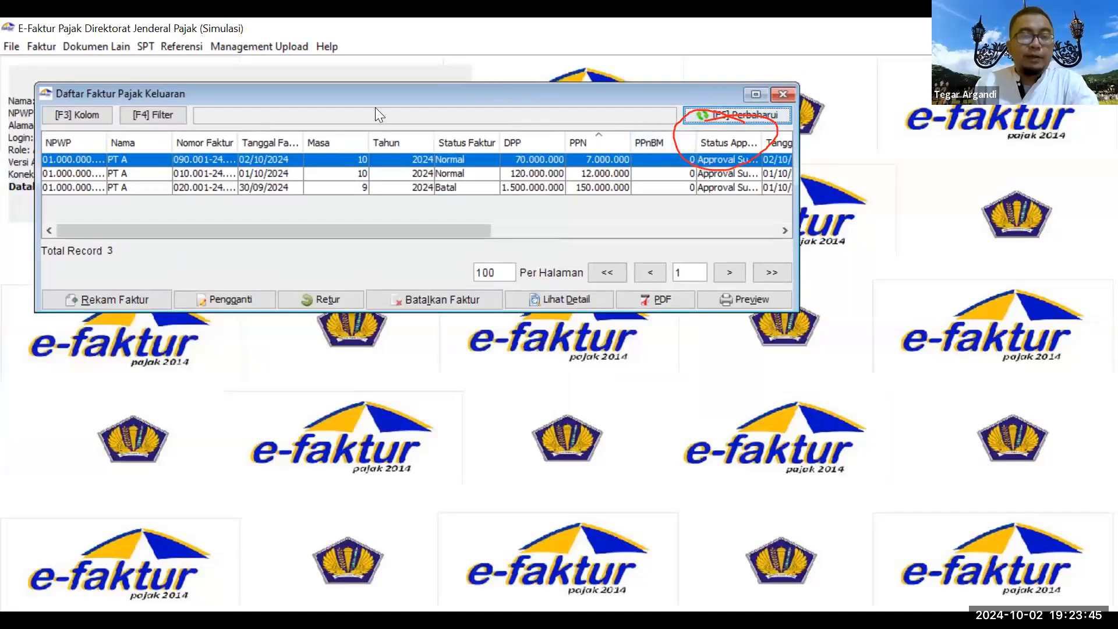
{"action": "left_click", "coordinate": [38, 47]}
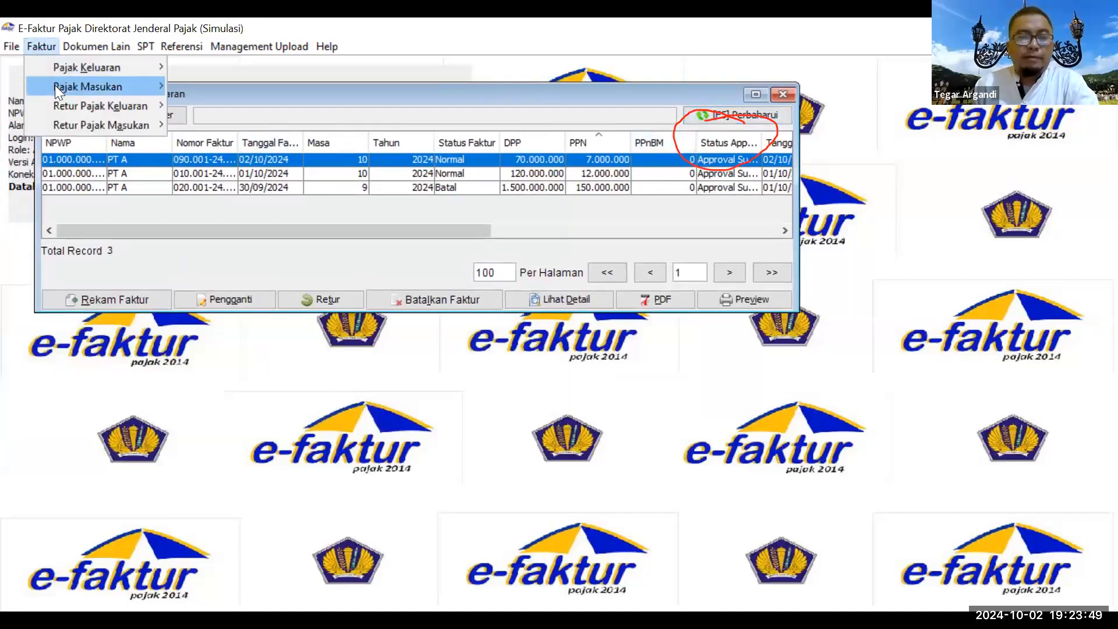
{"action": "mouse_move", "coordinate": [144, 89]}
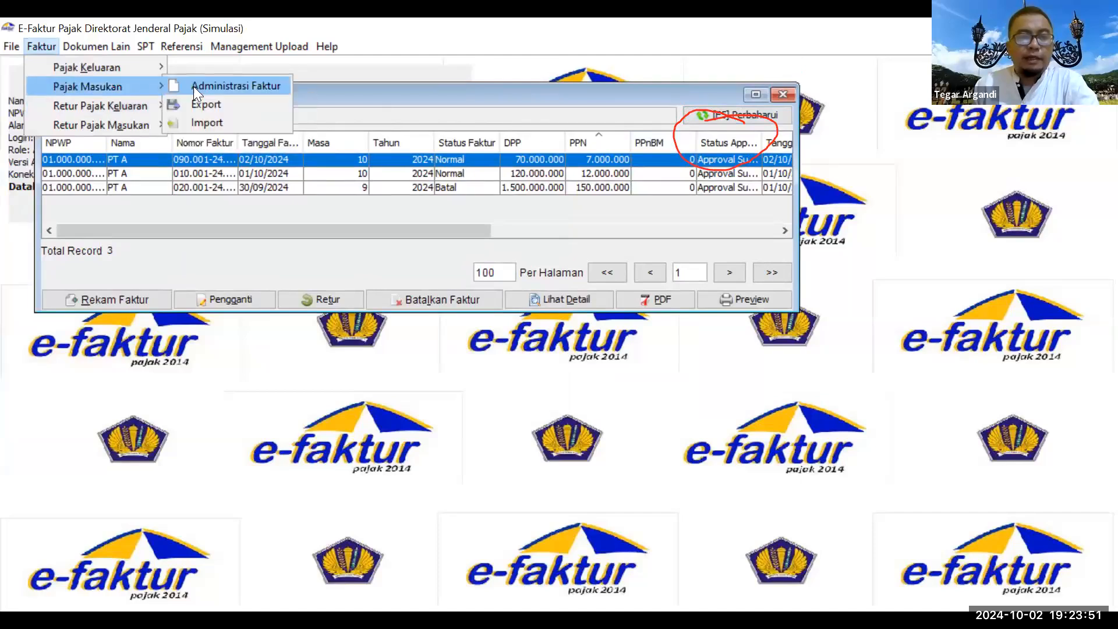
{"action": "left_click", "coordinate": [276, 91]}
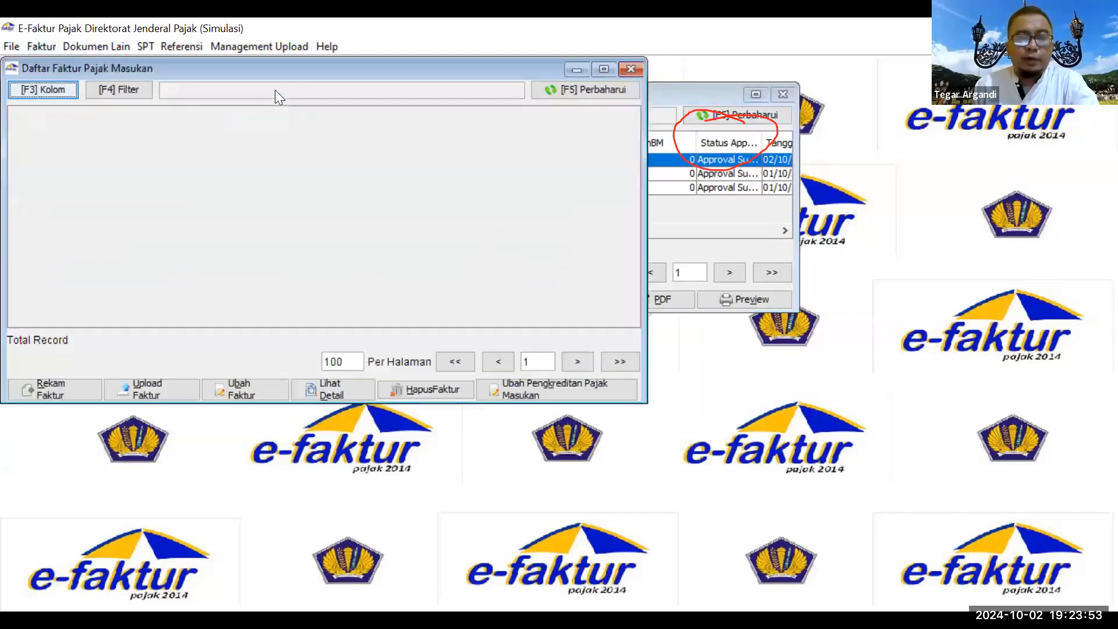
{"action": "left_click_drag", "start_coordinate": [459, 60], "coordinate": [508, 74]}
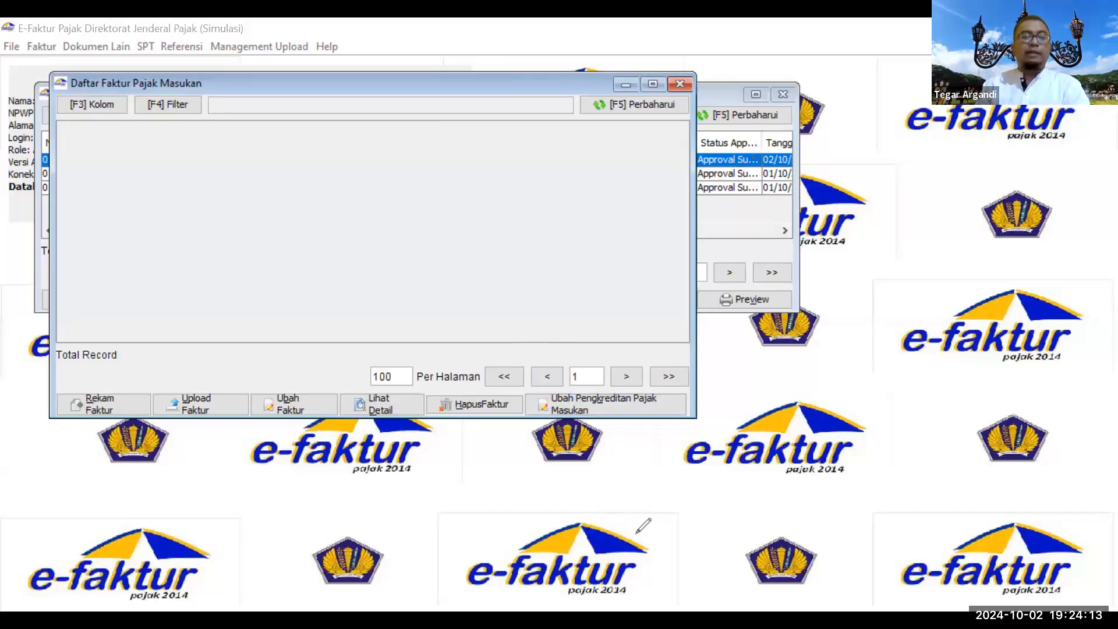
Step: Record input invoice 010.001-24.00003000 from PT B dated 20/08/2024, period 08/2024
{"action": "left_click", "coordinate": [101, 402]}
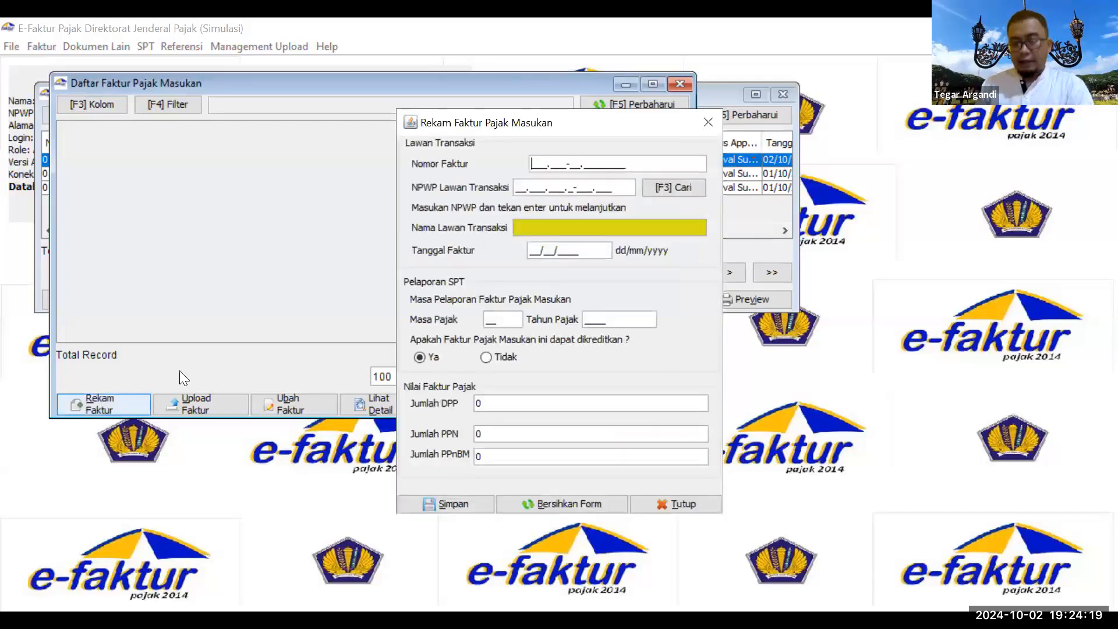
{"action": "type", "text": "0"}
{"action": "type", "text": "10.0"}
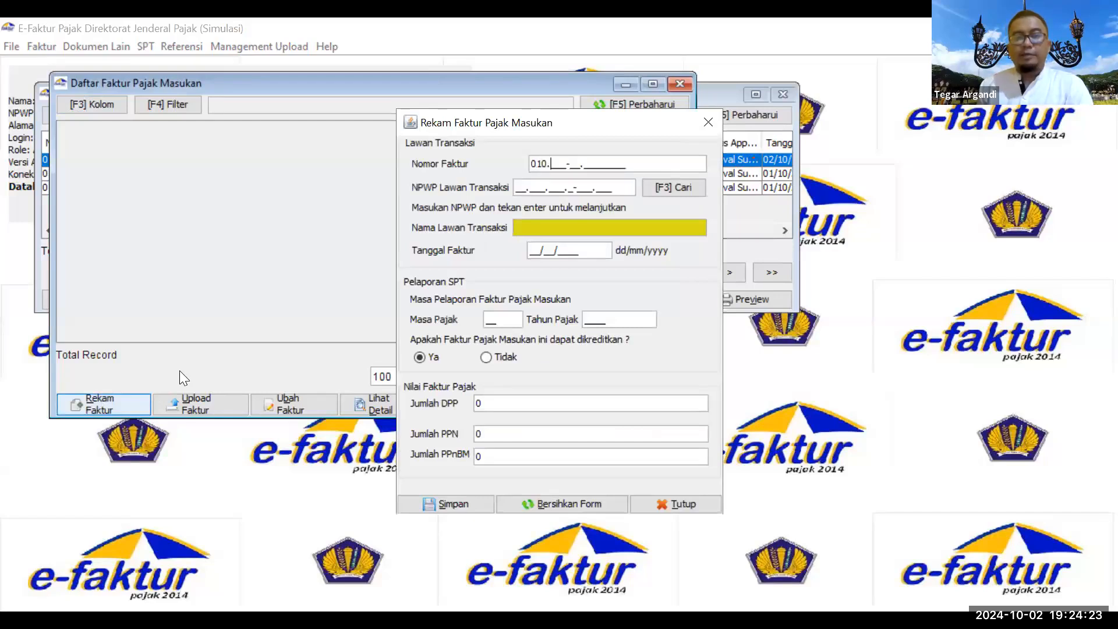
{"action": "type", "text": "01-"}
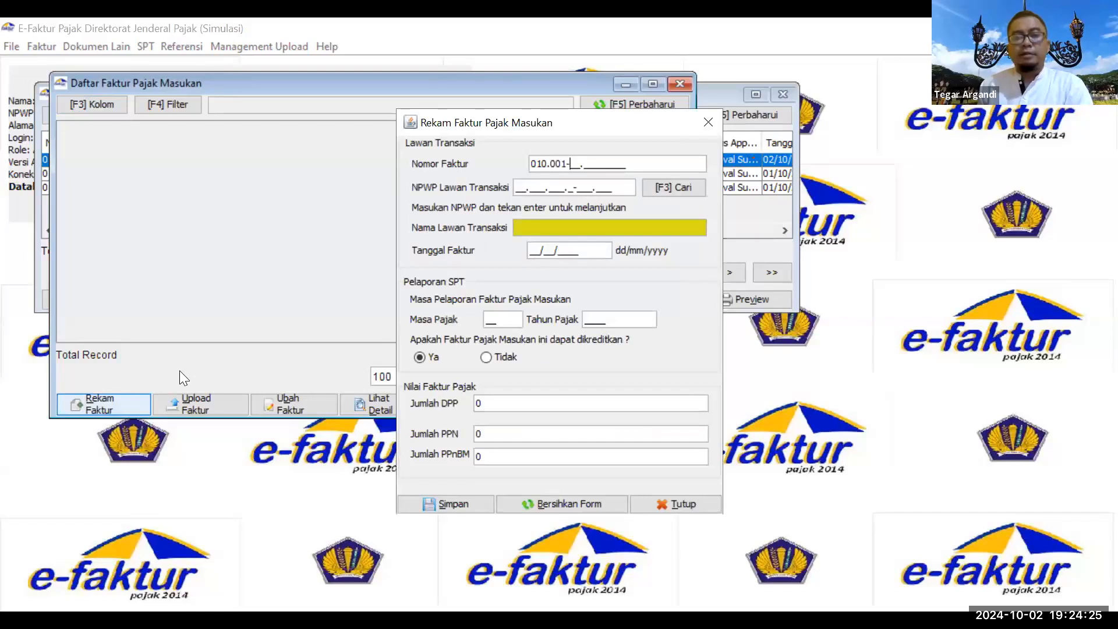
{"action": "type", "text": "24.00003000"}
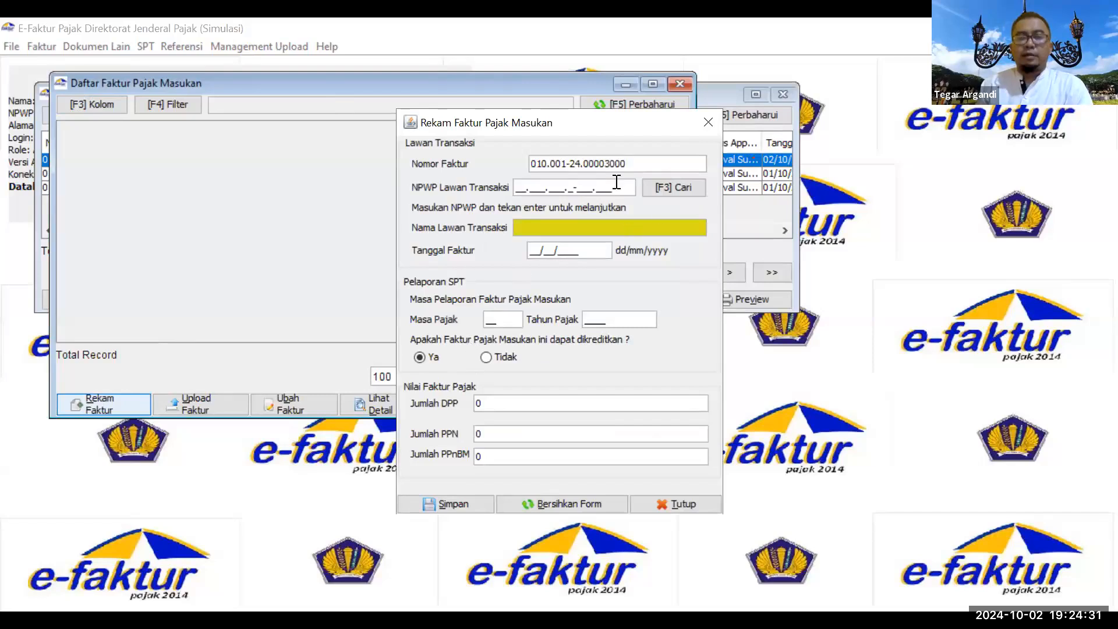
{"action": "left_click", "coordinate": [672, 186]}
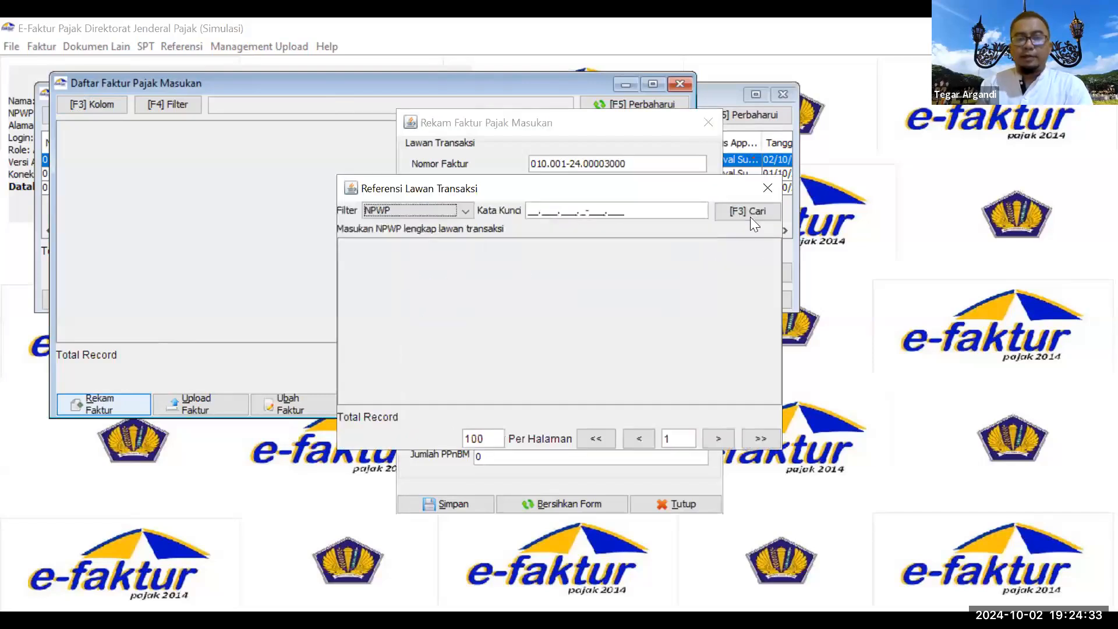
{"action": "left_click", "coordinate": [748, 215]}
{"action": "left_click", "coordinate": [471, 281]}
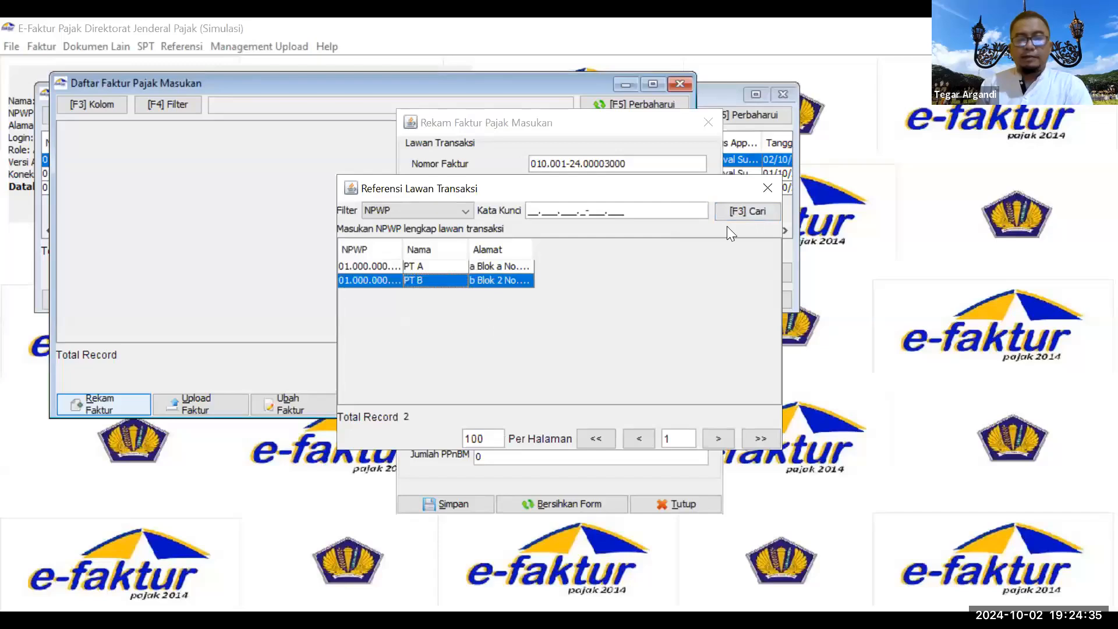
{"action": "double_click", "coordinate": [468, 278]}
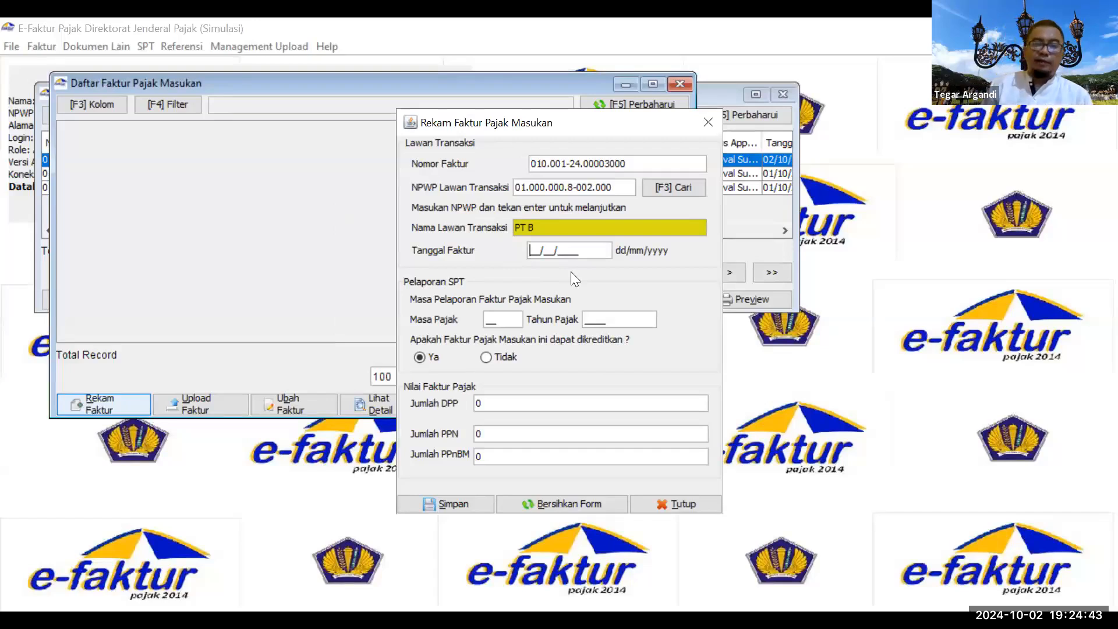
{"action": "type", "text": "2"}
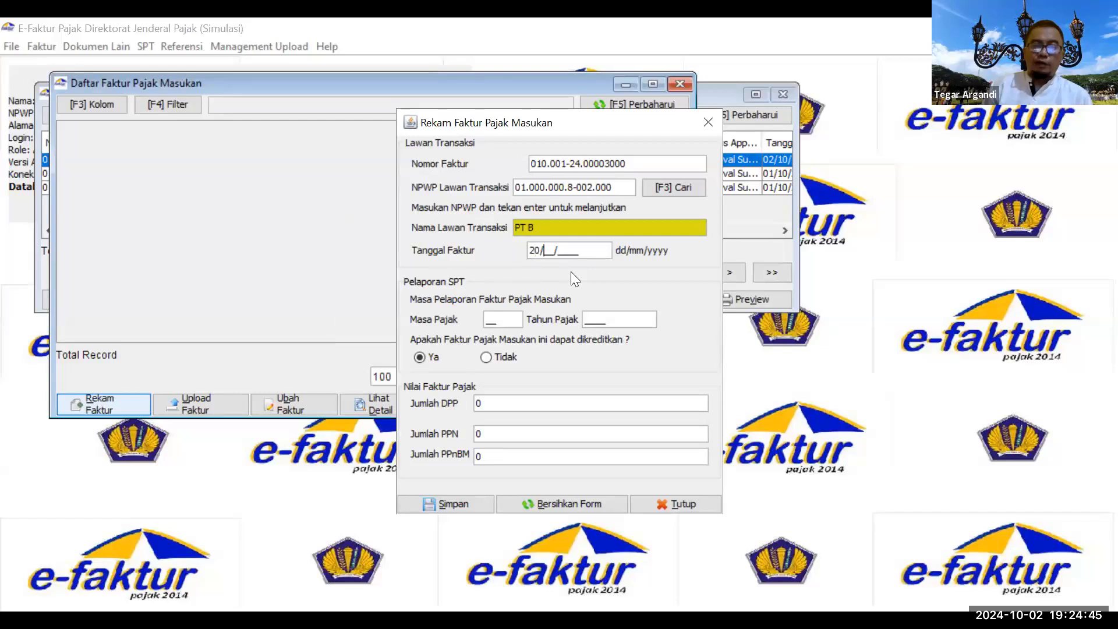
{"action": "type", "text": "0/08/2024"}
{"action": "left_click", "coordinate": [516, 320]}
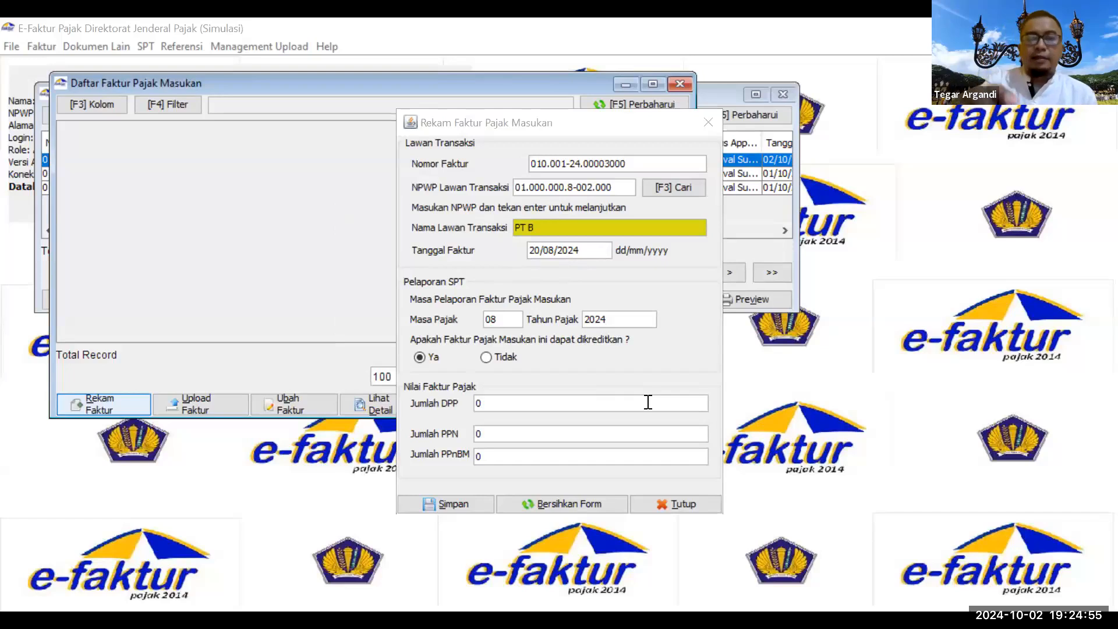
Step: Circle the 20/08/2024 invoice date in red, jot Agustus, Sep, Okt, Nov beside it, and select the tax period 08
{"action": "left_click_drag", "start_coordinate": [530, 233], "coordinate": [526, 236]}
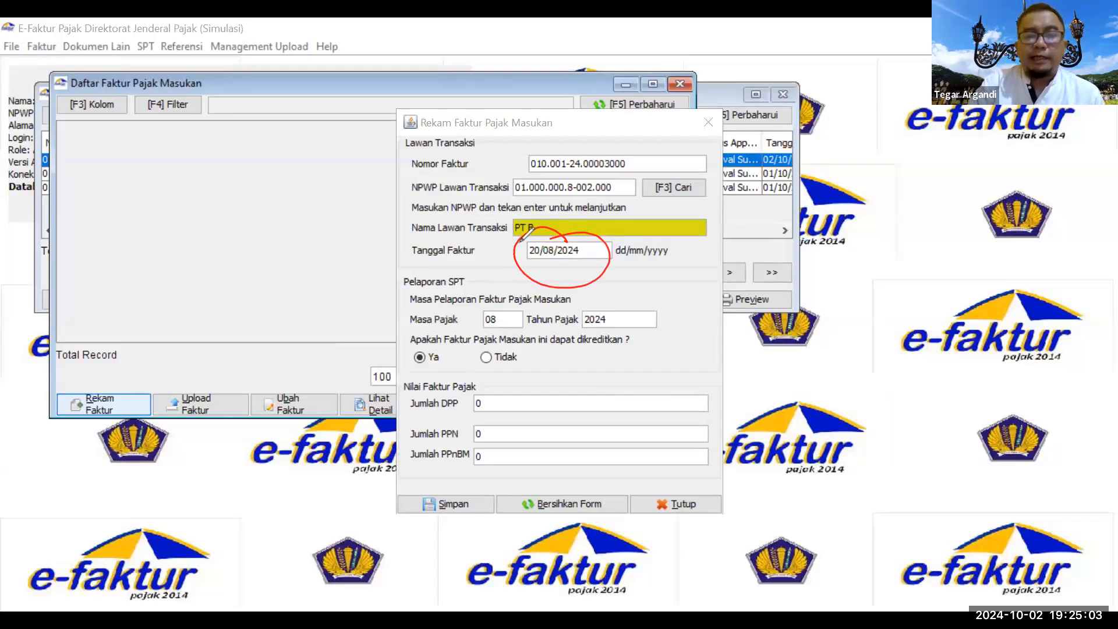
{"action": "left_click_drag", "start_coordinate": [112, 229], "coordinate": [123, 185]}
{"action": "mouse_move", "coordinate": [127, 173]}
{"action": "left_mouse_down"}
{"action": "mouse_move", "coordinate": [145, 218]}
{"action": "mouse_move", "coordinate": [159, 220]}
{"action": "mouse_move", "coordinate": [274, 174]}
{"action": "mouse_move", "coordinate": [303, 183]}
{"action": "mouse_move", "coordinate": [305, 160]}
{"action": "mouse_move", "coordinate": [329, 186]}
{"action": "mouse_move", "coordinate": [349, 139]}
{"action": "mouse_move", "coordinate": [376, 145]}
{"action": "mouse_move", "coordinate": [390, 131]}
{"action": "mouse_move", "coordinate": [402, 143]}
{"action": "left_mouse_up"}
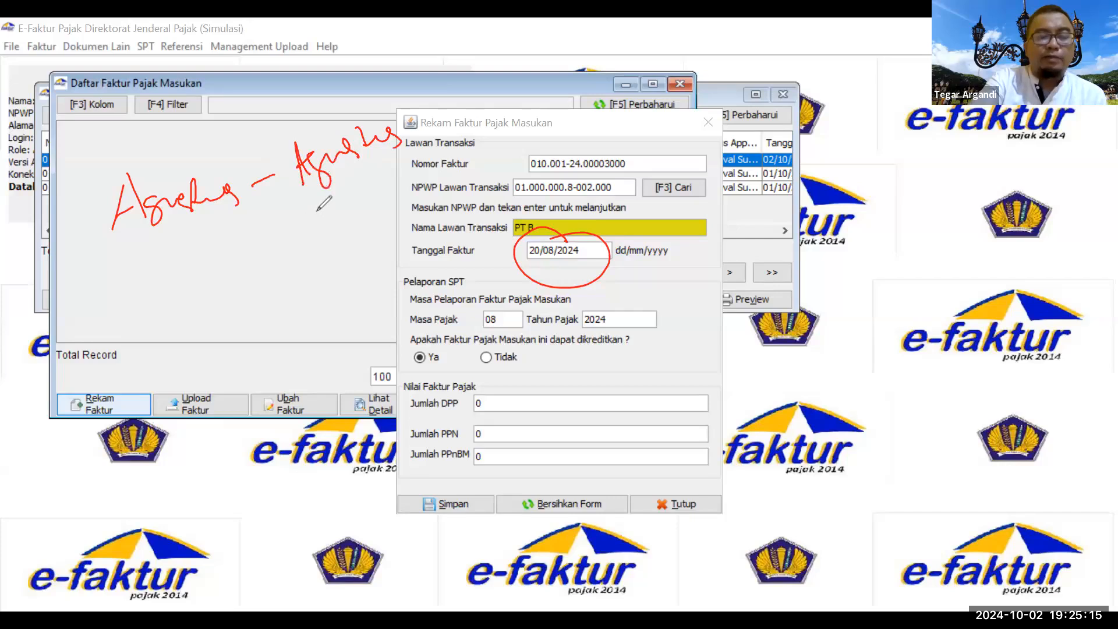
{"action": "mouse_move", "coordinate": [331, 201]}
{"action": "left_mouse_down"}
{"action": "mouse_move", "coordinate": [320, 230]}
{"action": "mouse_move", "coordinate": [363, 187]}
{"action": "mouse_move", "coordinate": [377, 201]}
{"action": "left_mouse_up"}
{"action": "mouse_move", "coordinate": [368, 244]}
{"action": "left_mouse_down"}
{"action": "mouse_move", "coordinate": [358, 257]}
{"action": "mouse_move", "coordinate": [387, 230]}
{"action": "mouse_move", "coordinate": [355, 289]}
{"action": "mouse_move", "coordinate": [409, 260]}
{"action": "left_mouse_up"}
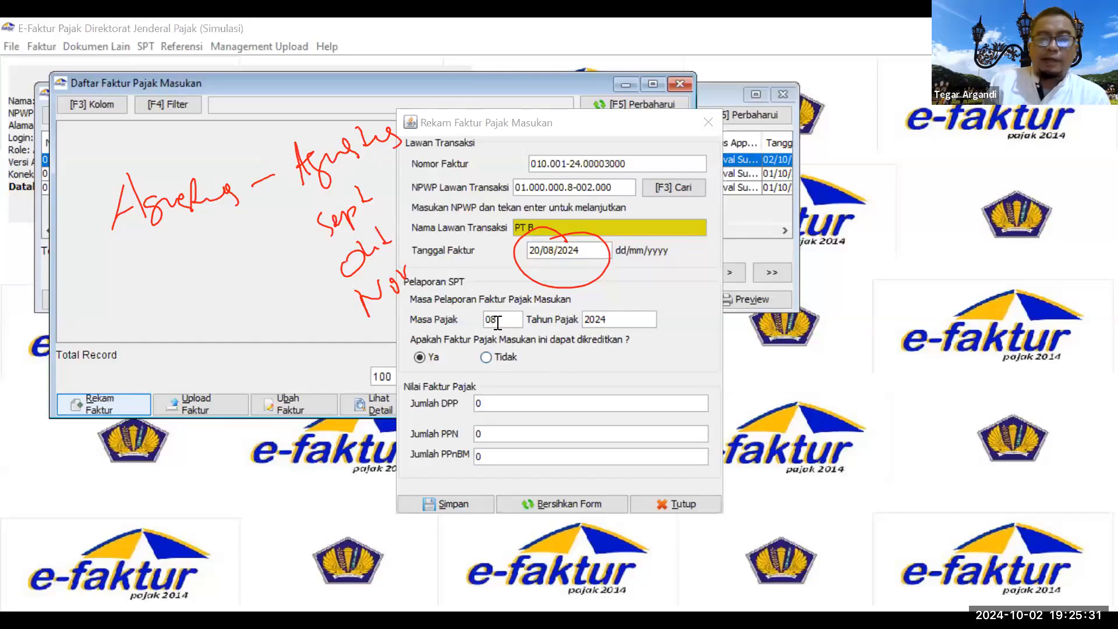
{"action": "left_click_drag", "start_coordinate": [511, 318], "coordinate": [487, 322]}
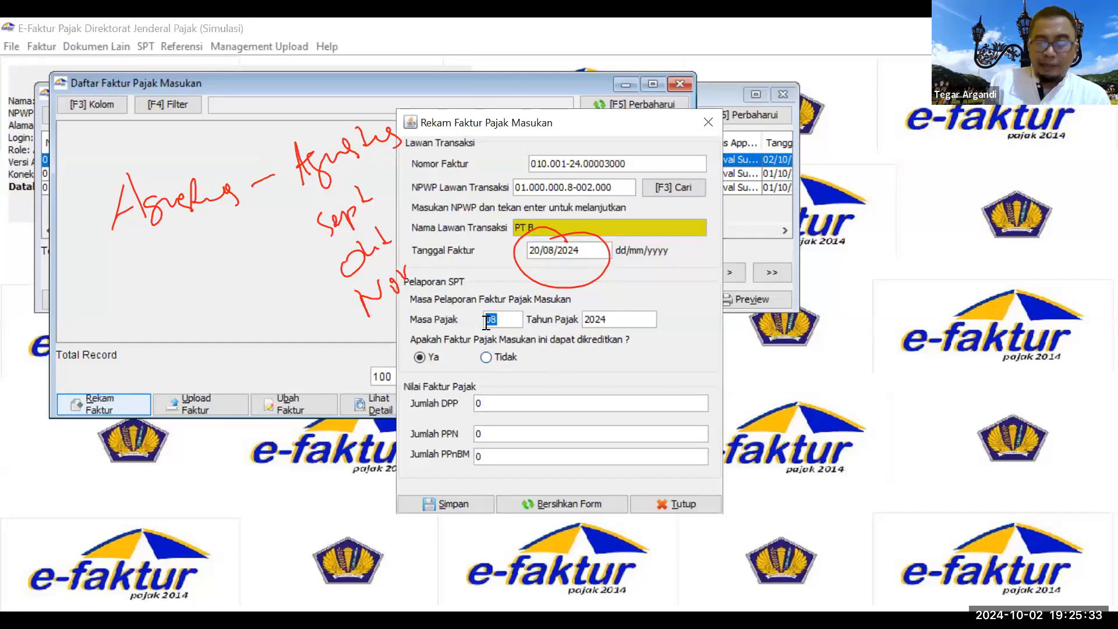
Step: Change the tax period to 10, enter DPP 50000000 so PPN becomes 5.000.000, and save the PT B invoice
{"action": "type", "text": "10"}
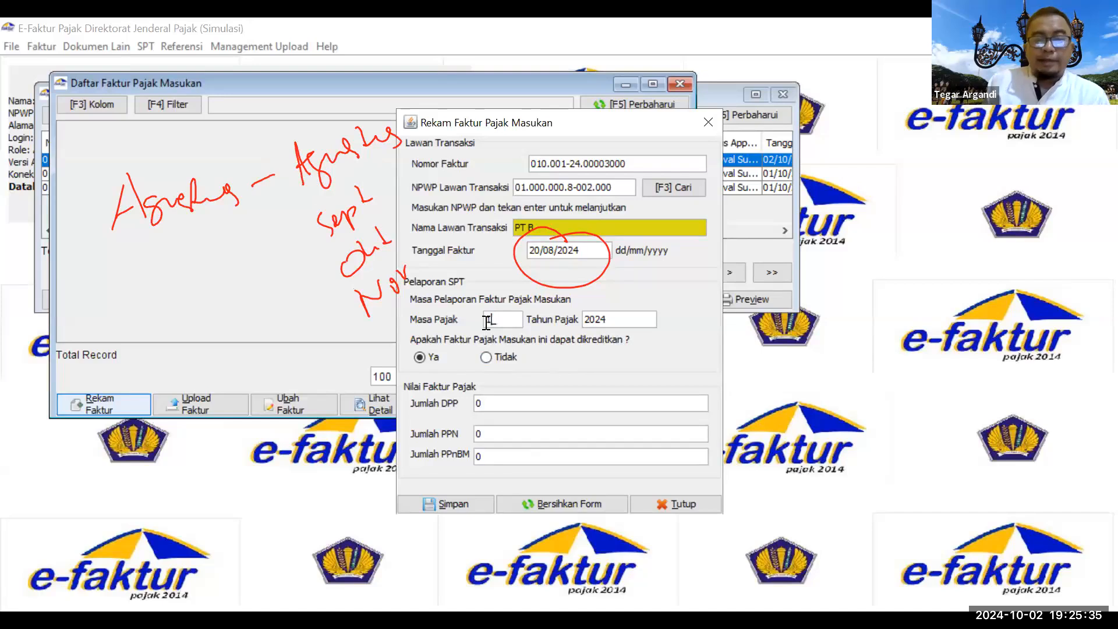
{"action": "left_click", "coordinate": [640, 407]}
{"action": "double_click", "coordinate": [494, 415]}
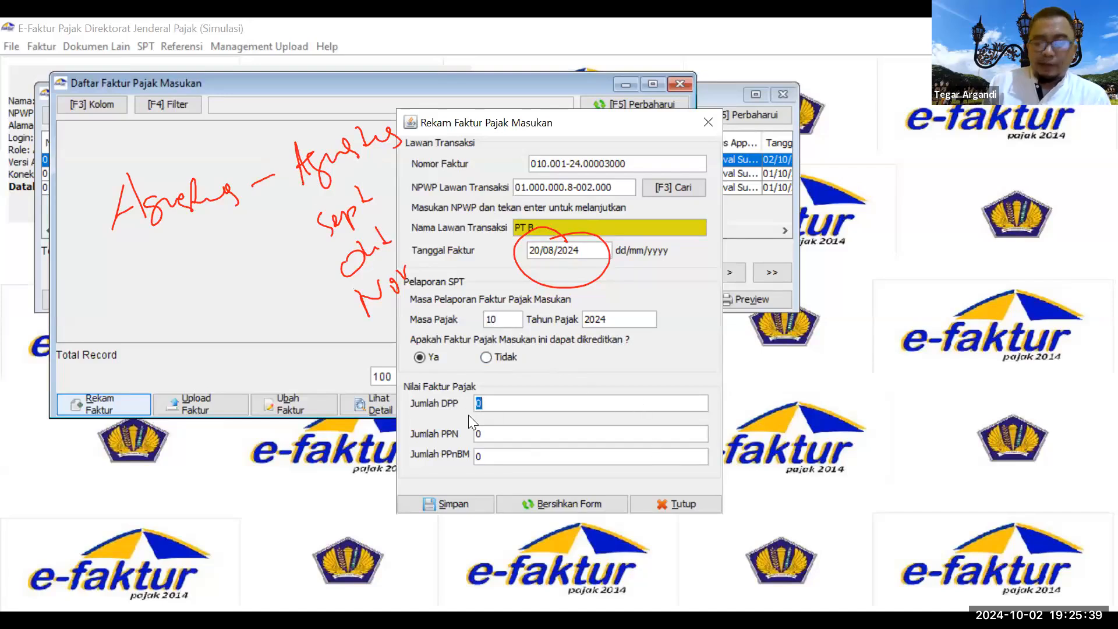
{"action": "type", "text": "50000000"}
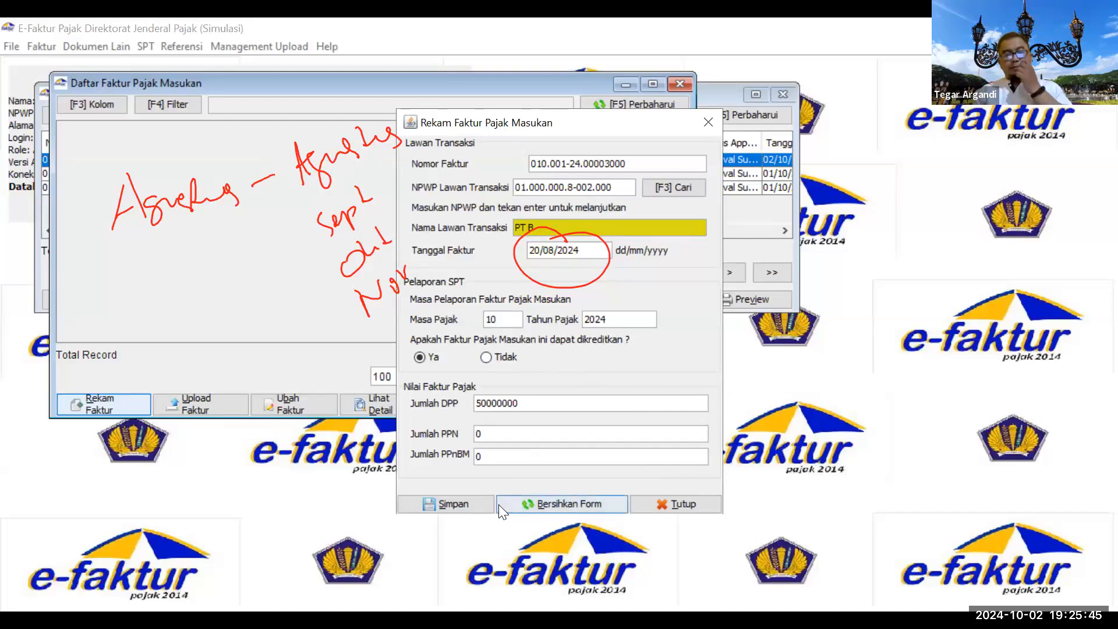
{"action": "key", "text": "Tab"}
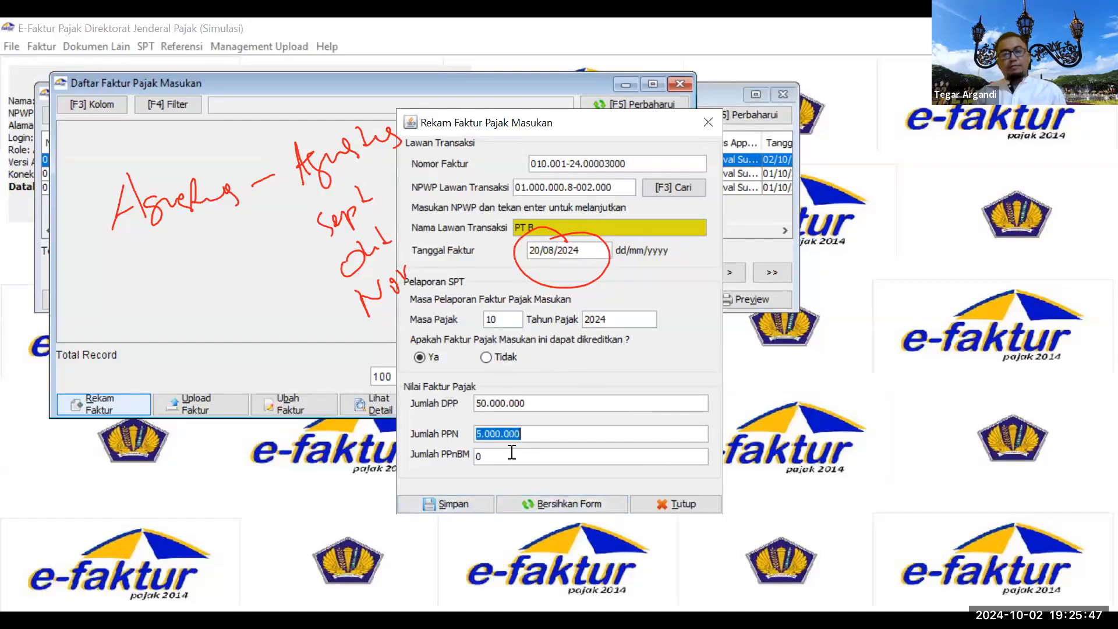
{"action": "left_click", "coordinate": [468, 503]}
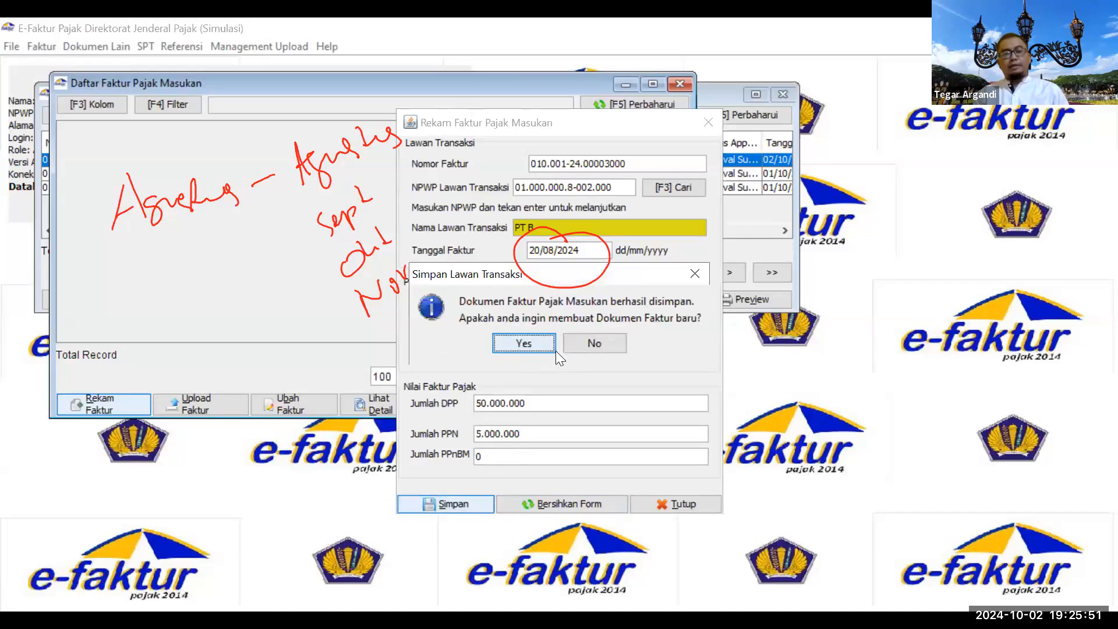
{"action": "left_click", "coordinate": [593, 343]}
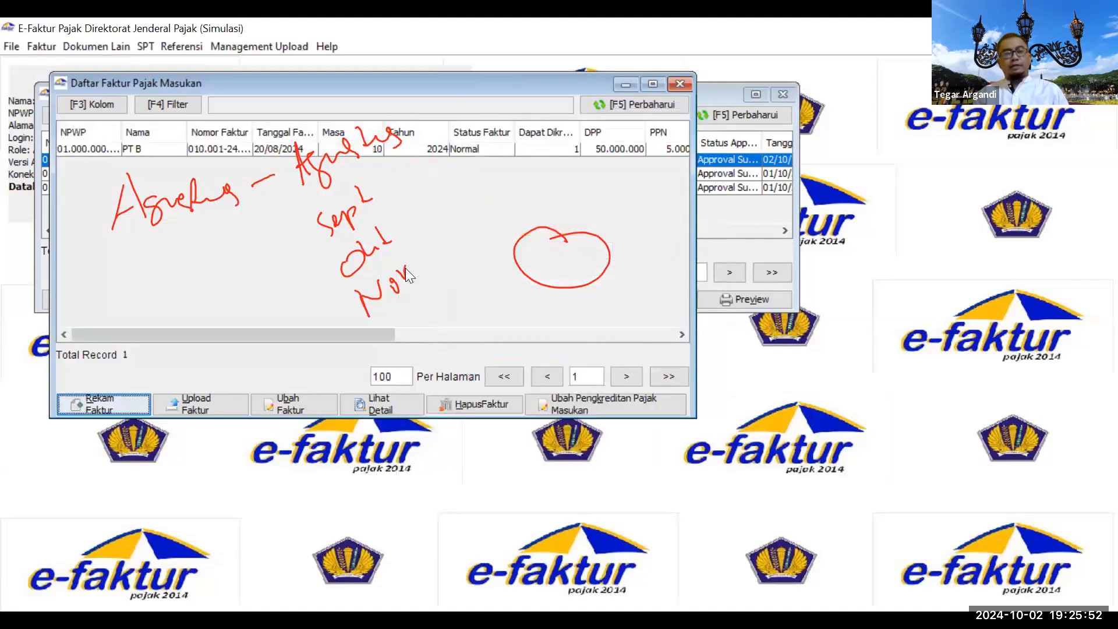
Step: Reopen the PT B invoice, underline the creditable question in red, and re-save it as creditable (Ya)
{"action": "left_click", "coordinate": [358, 153]}
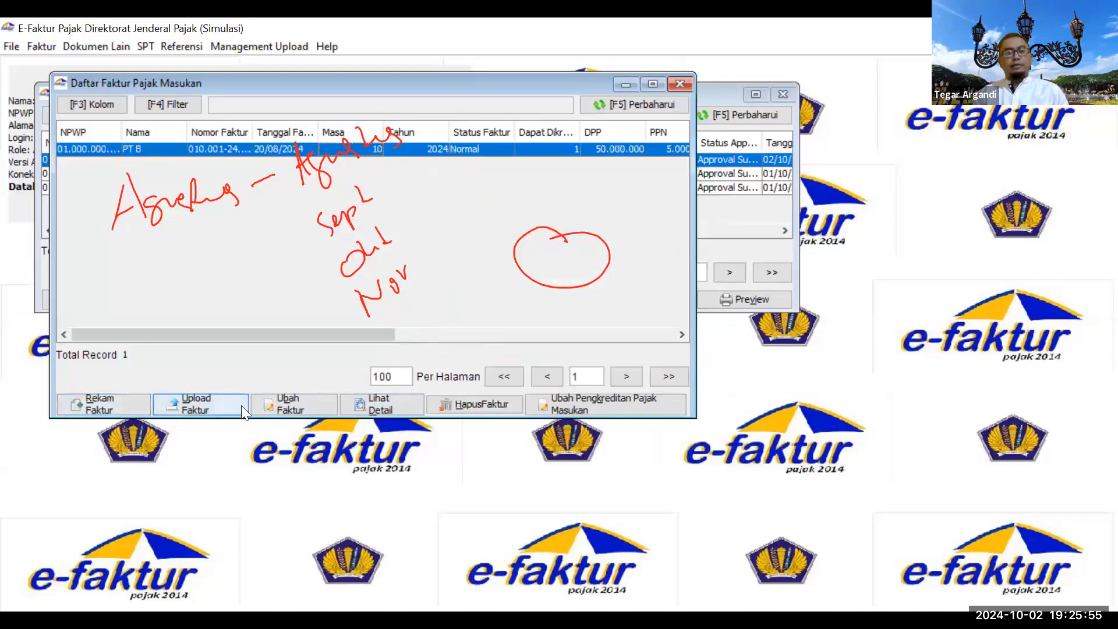
{"action": "left_click", "coordinate": [277, 408]}
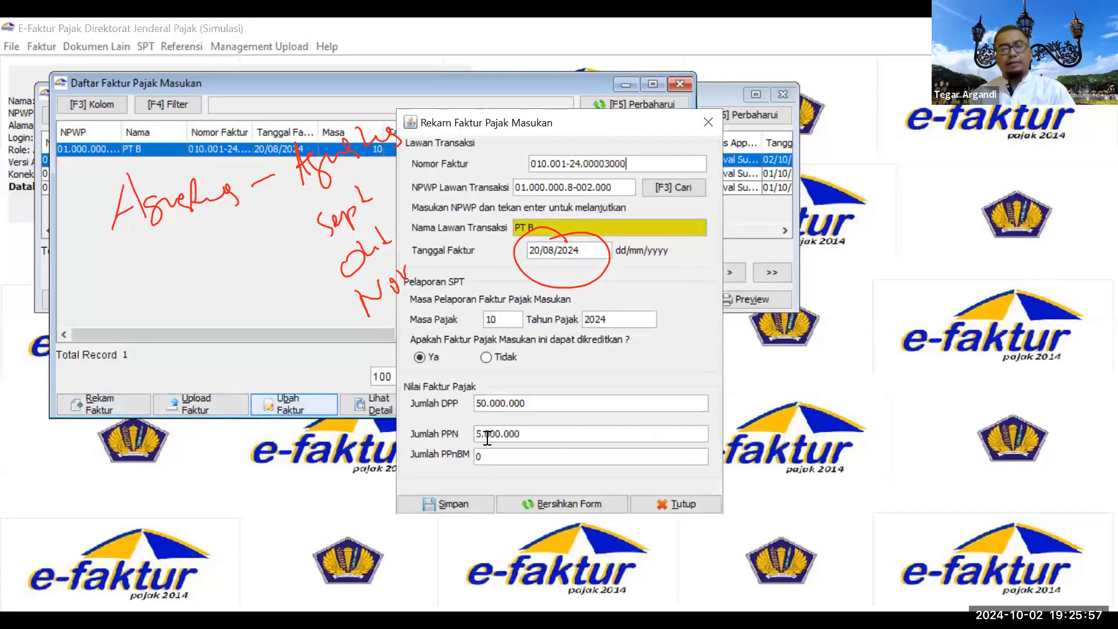
{"action": "left_click", "coordinate": [502, 380]}
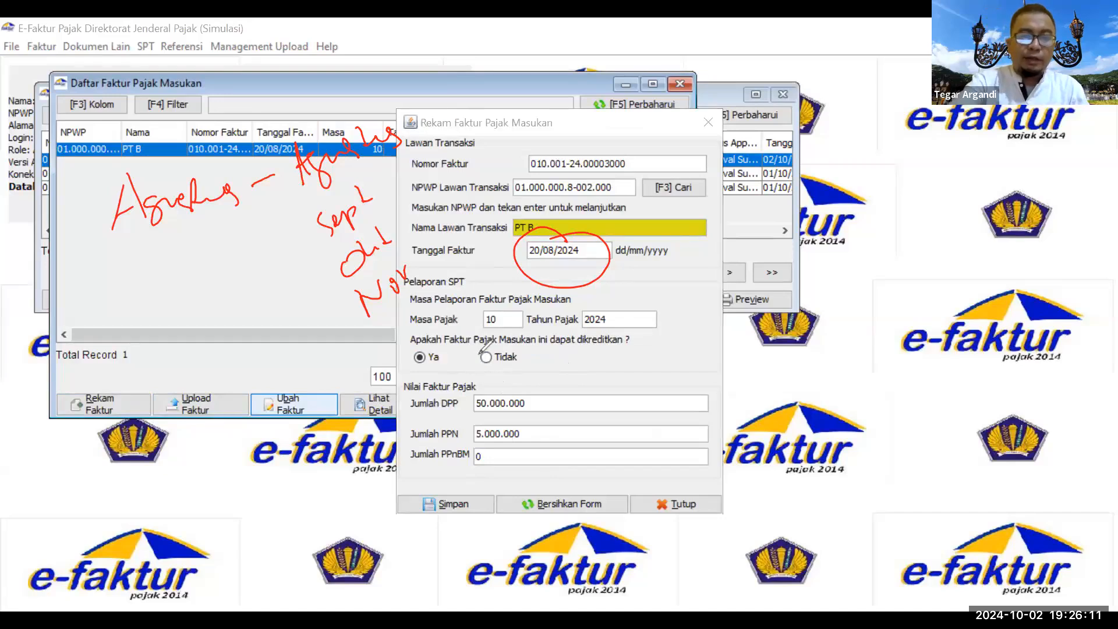
{"action": "mouse_move", "coordinate": [652, 338]}
{"action": "left_mouse_down"}
{"action": "mouse_move", "coordinate": [400, 330]}
{"action": "mouse_move", "coordinate": [419, 371]}
{"action": "mouse_move", "coordinate": [629, 367]}
{"action": "mouse_move", "coordinate": [655, 331]}
{"action": "left_mouse_up"}
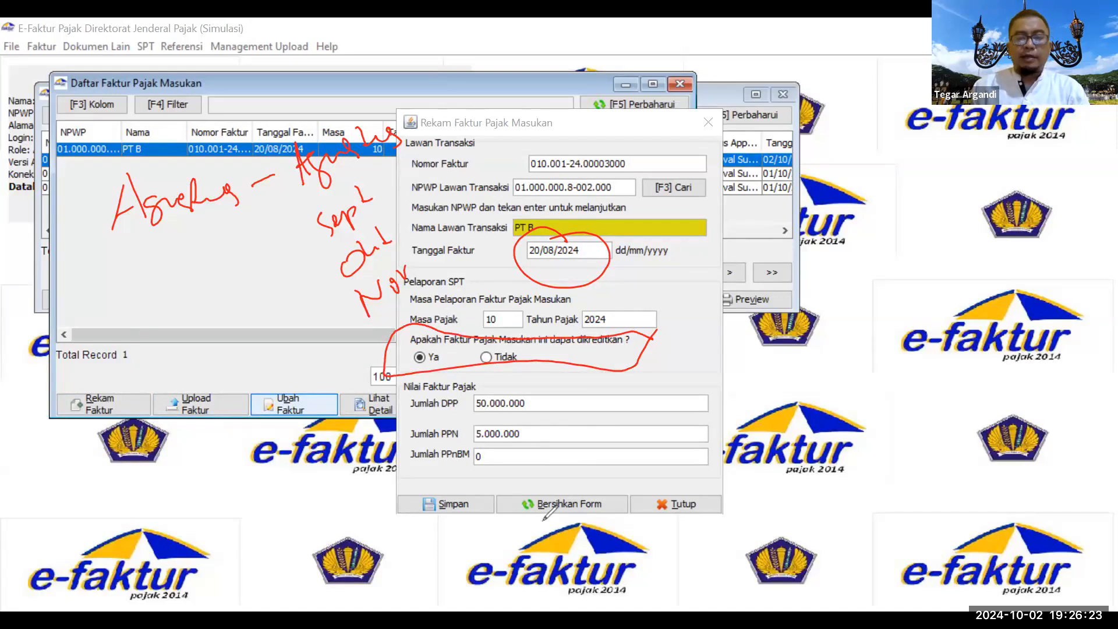
{"action": "left_click", "coordinate": [486, 358]}
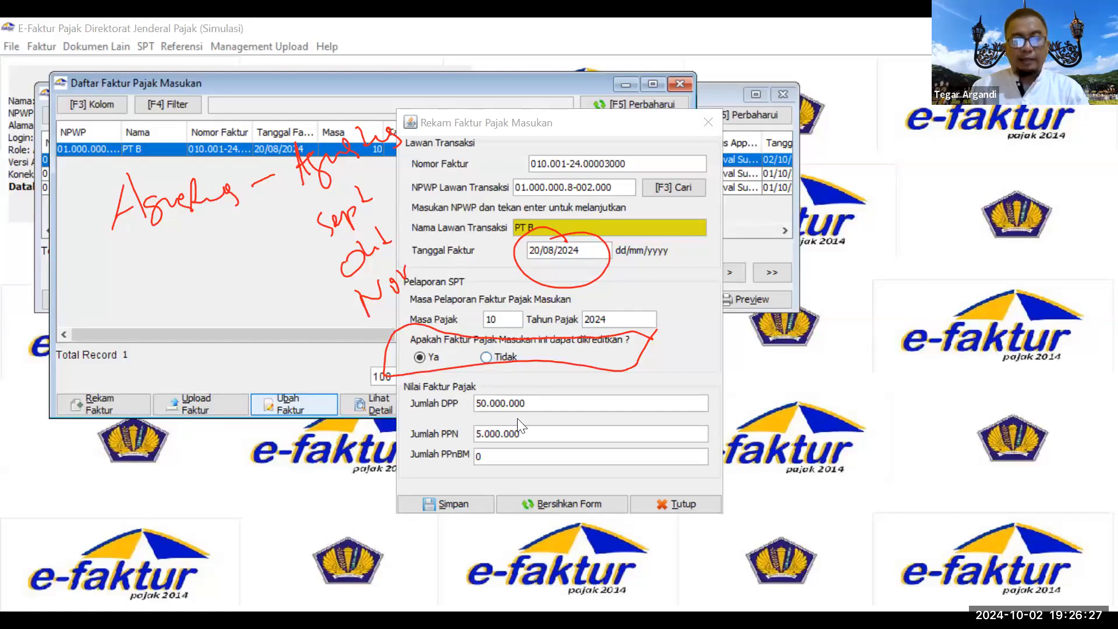
{"action": "left_click", "coordinate": [419, 357]}
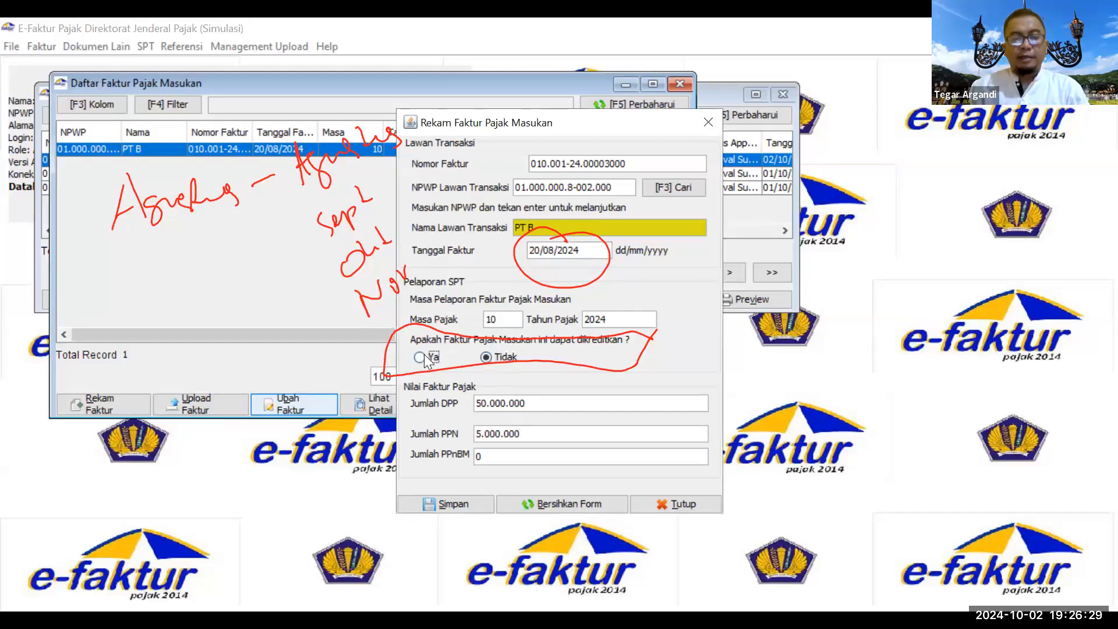
{"action": "left_click", "coordinate": [471, 502]}
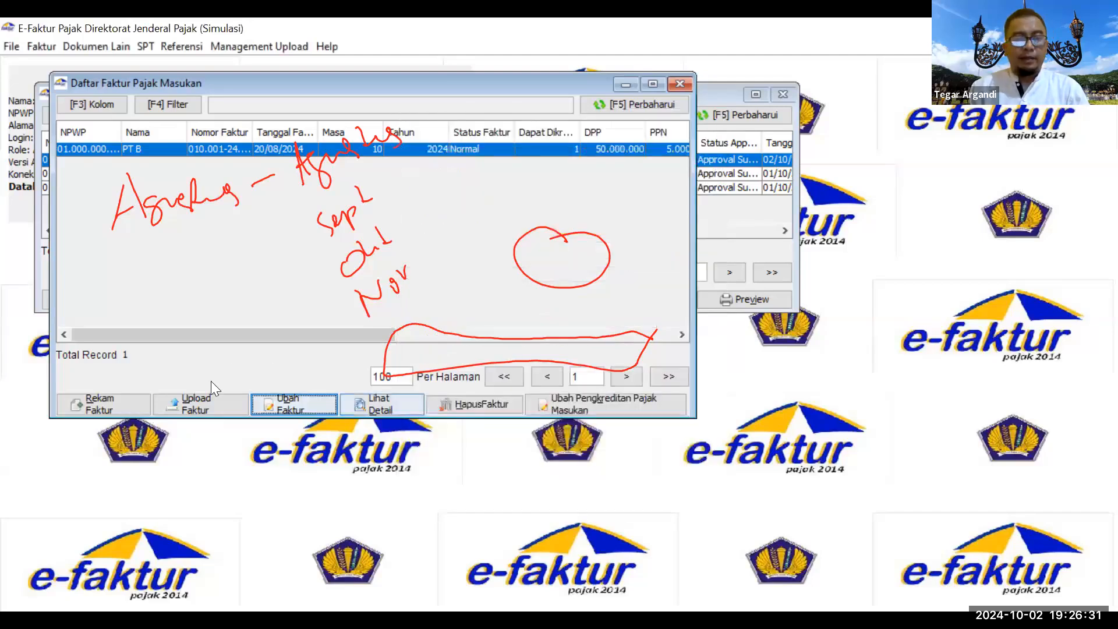
Step: Start a new input invoice 010.002-24.00000132 from PT B dated 21/09/2024 with tax period 10
{"action": "left_click", "coordinate": [92, 405]}
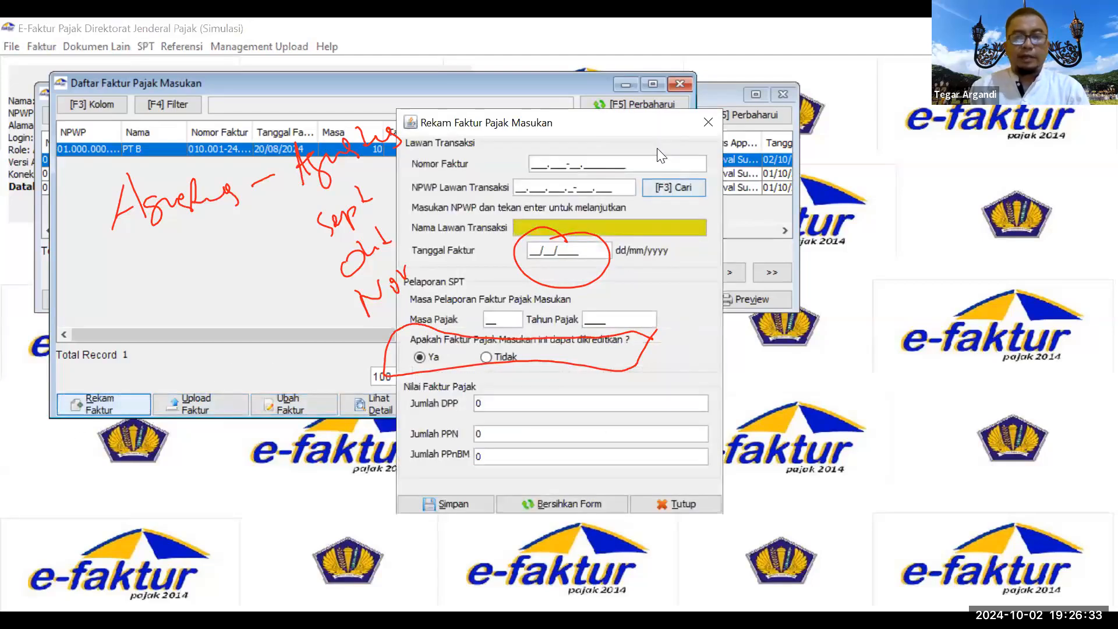
{"action": "type", "text": "010.00"}
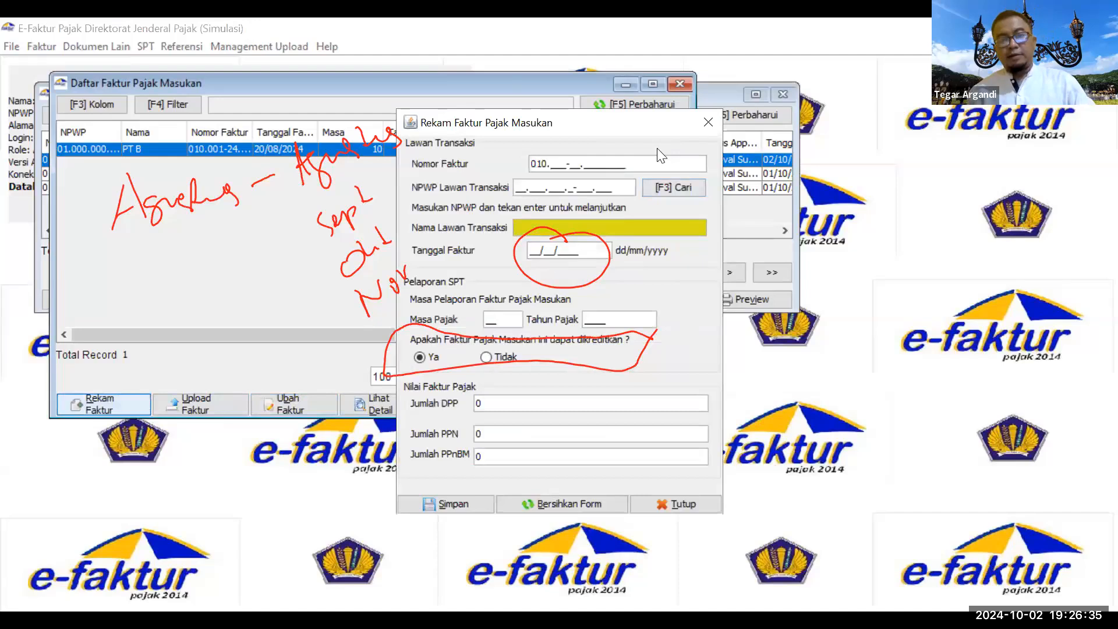
{"action": "type", "text": "2-24."}
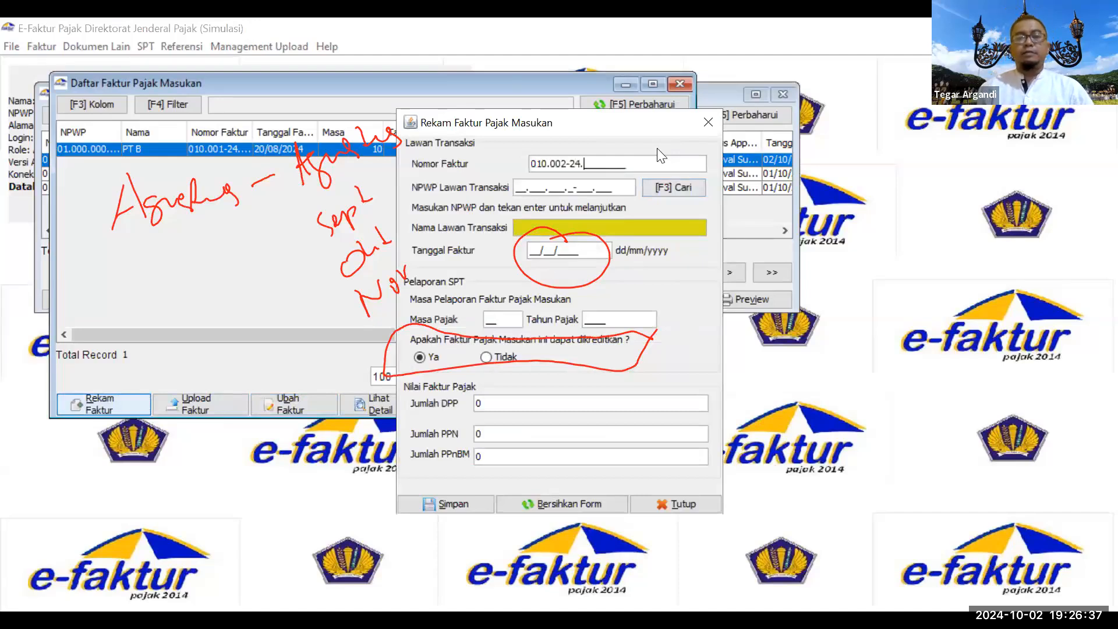
{"action": "type", "text": "00000132"}
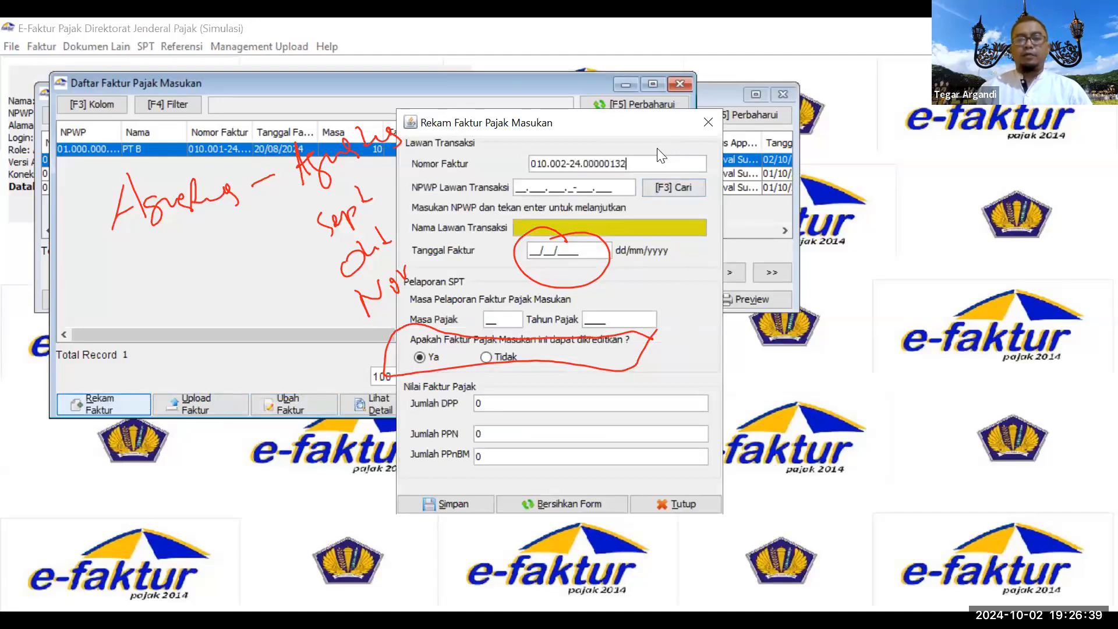
{"action": "left_click", "coordinate": [668, 192]}
{"action": "double_click", "coordinate": [413, 280]}
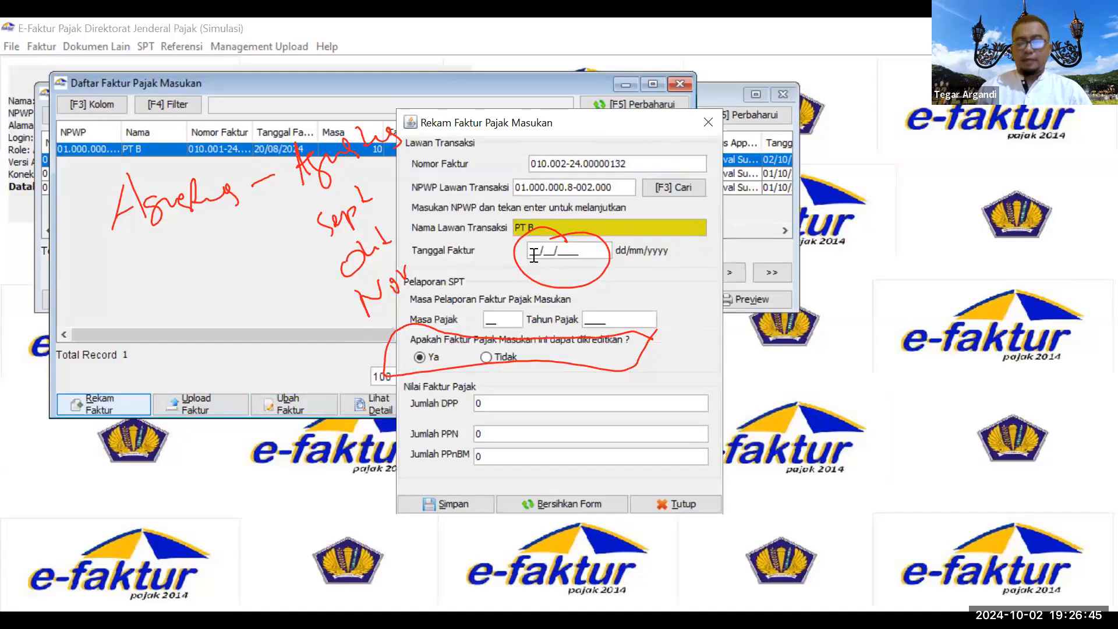
{"action": "type", "text": "21/09/"}
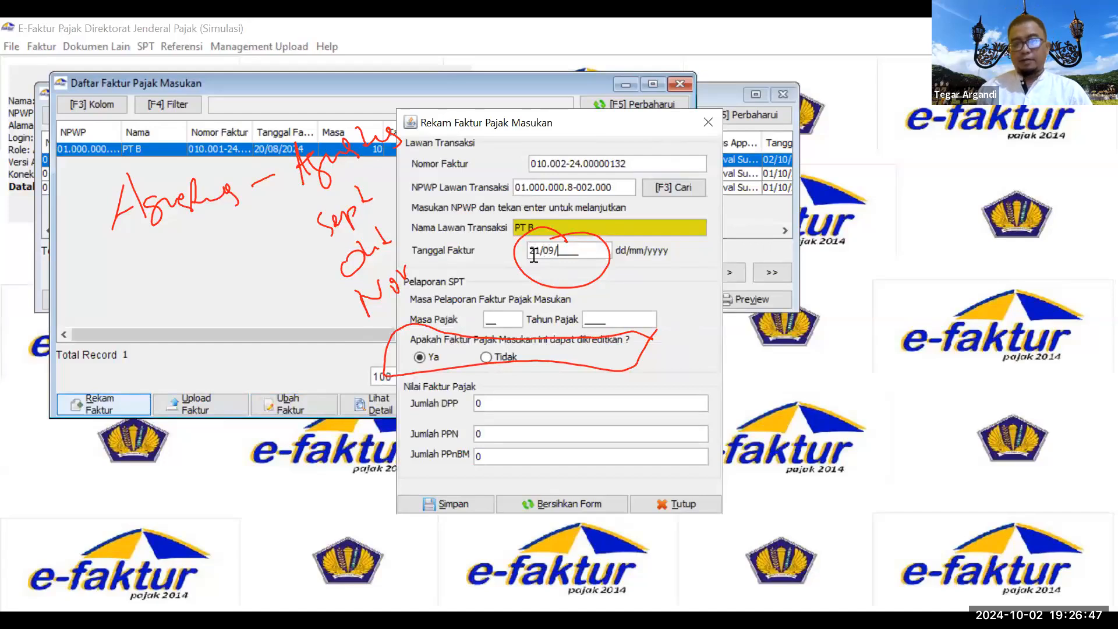
{"action": "type", "text": "2024"}
{"action": "left_click", "coordinate": [511, 324]}
{"action": "key", "text": "BackSpace"}
{"action": "key", "text": "BackSpace"}
{"action": "type", "text": "10"}
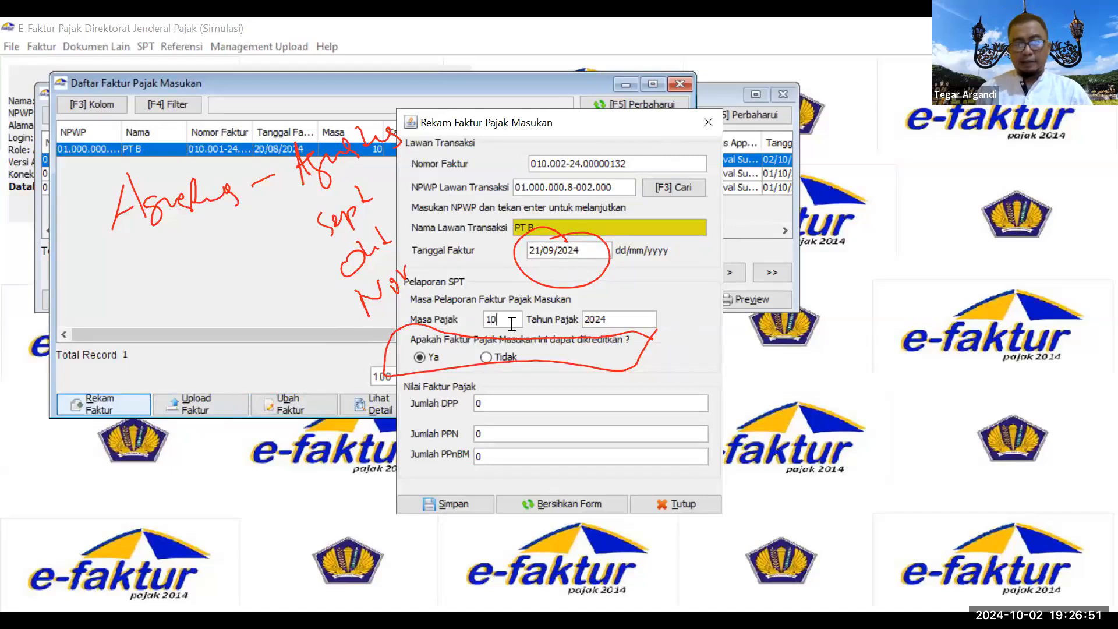
Step: Mark the invoice not creditable, enter DPP 5.000.000 so PPN is 500.000, and save it
{"action": "left_click", "coordinate": [509, 359]}
{"action": "left_click", "coordinate": [508, 402]}
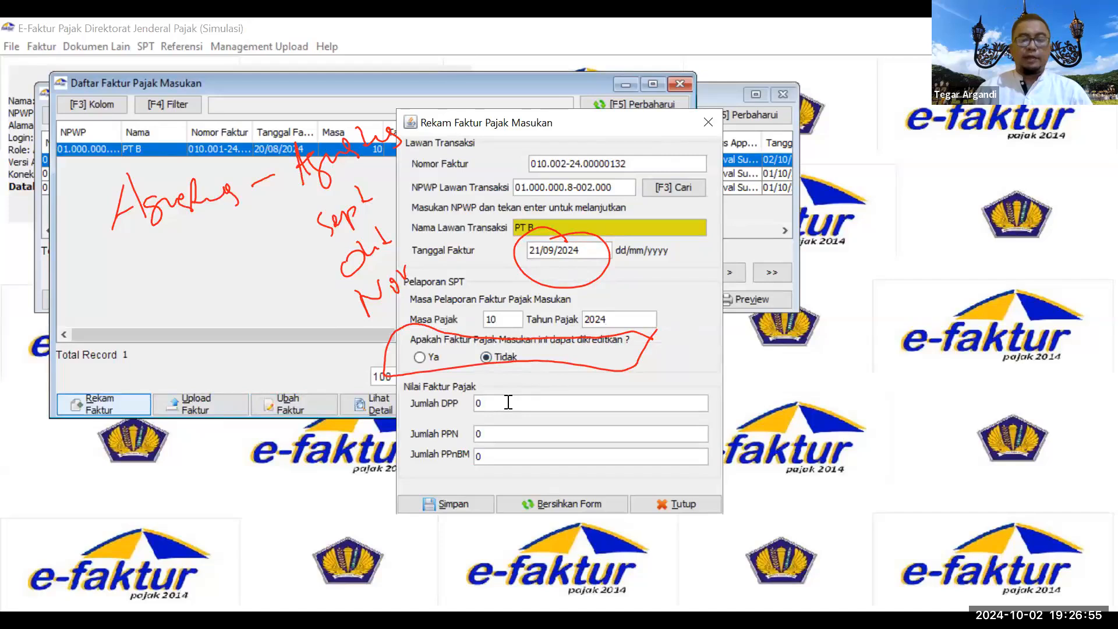
{"action": "type", "text": "5000000"}
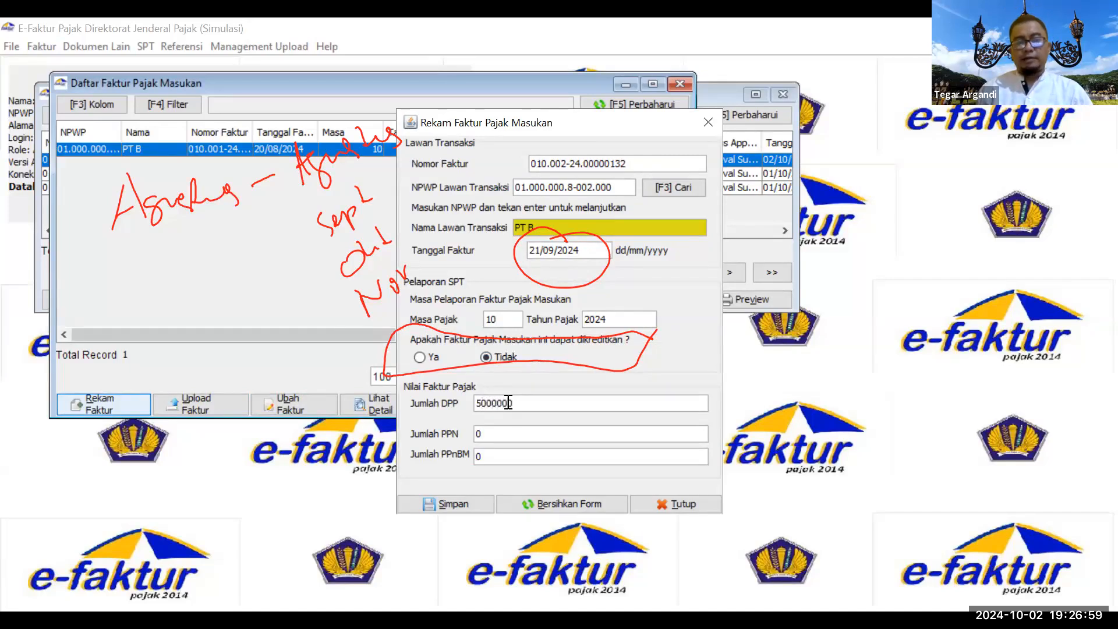
{"action": "key", "text": "Tab"}
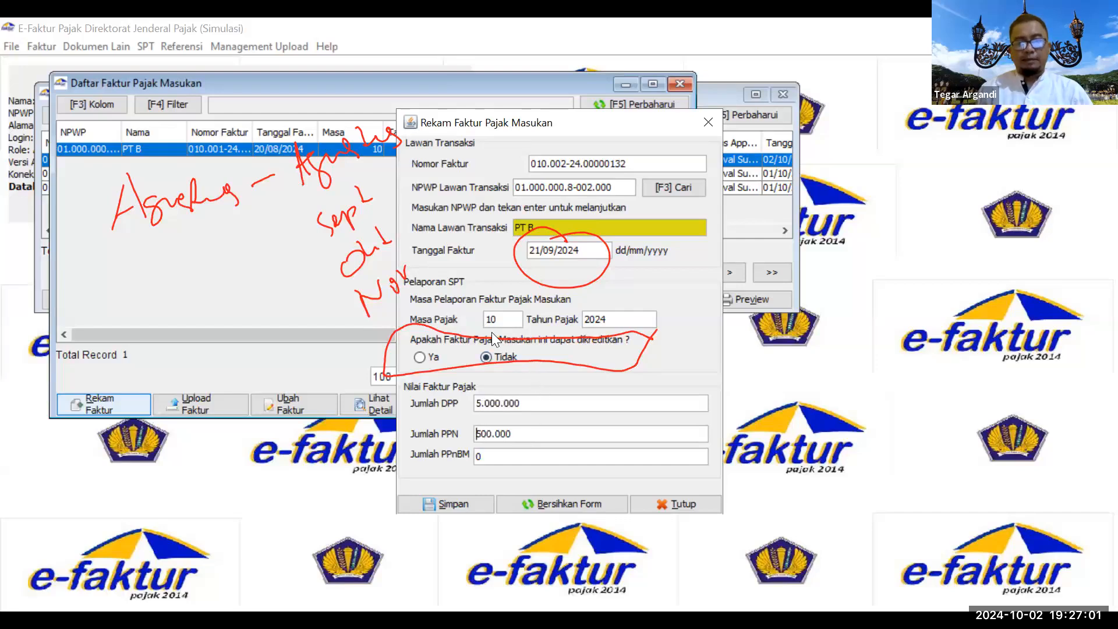
{"action": "left_click", "coordinate": [469, 505]}
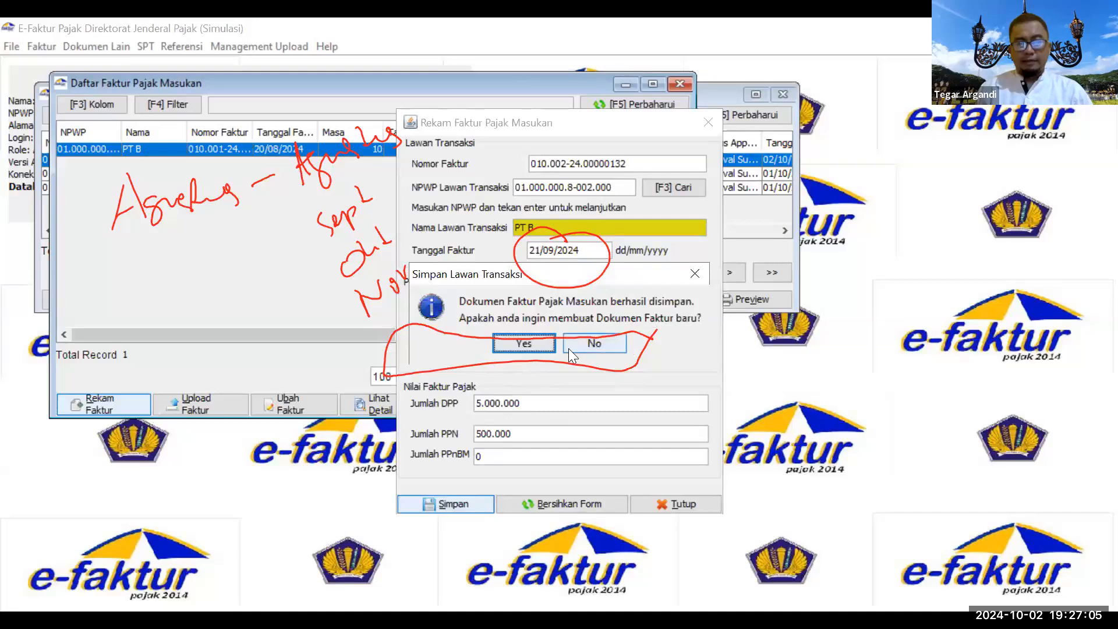
Step: In the maximized input invoice list, circle the Belum Approve status in red and select both PT B invoices
{"action": "left_click", "coordinate": [575, 344]}
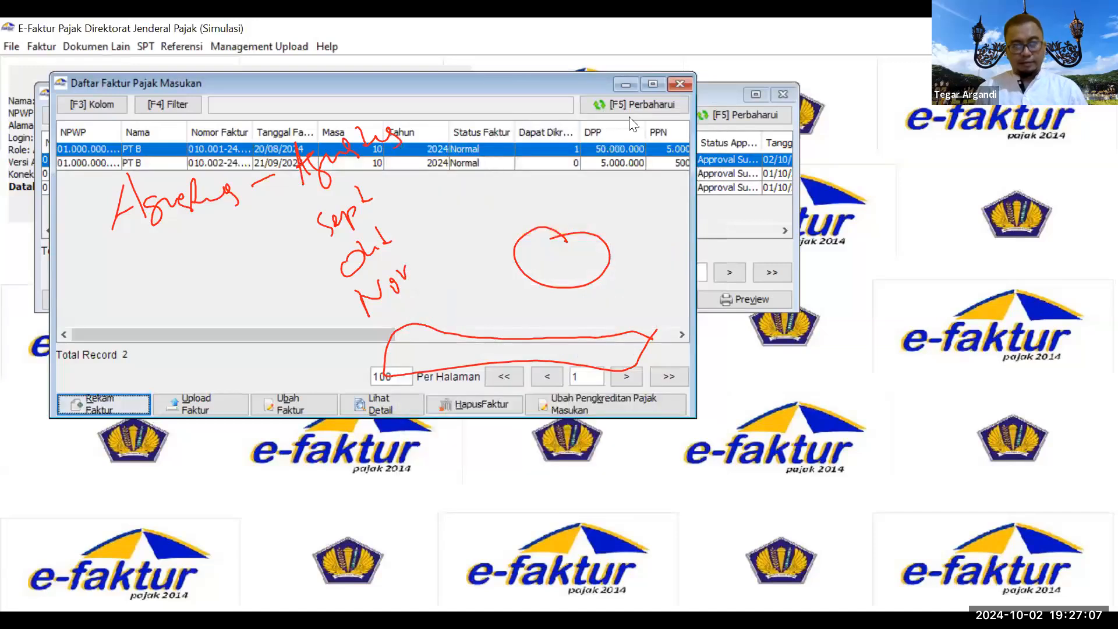
{"action": "left_click", "coordinate": [652, 83]}
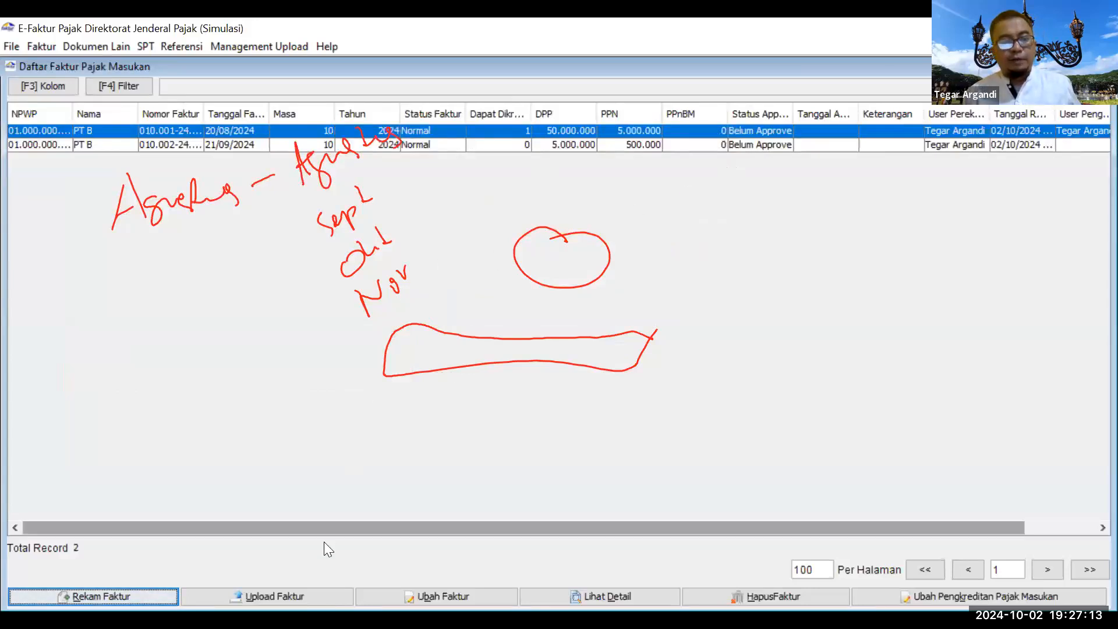
{"action": "mouse_move", "coordinate": [801, 116]}
{"action": "left_mouse_down"}
{"action": "mouse_move", "coordinate": [709, 124]}
{"action": "mouse_move", "coordinate": [830, 103]}
{"action": "left_mouse_up"}
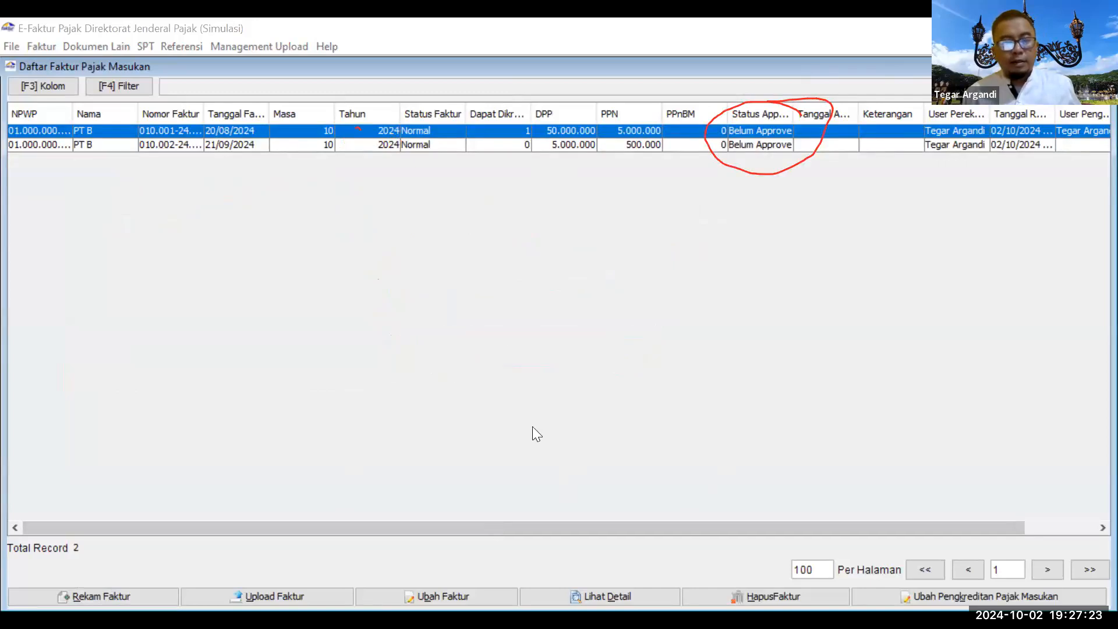
{"action": "left_click", "coordinate": [254, 598]}
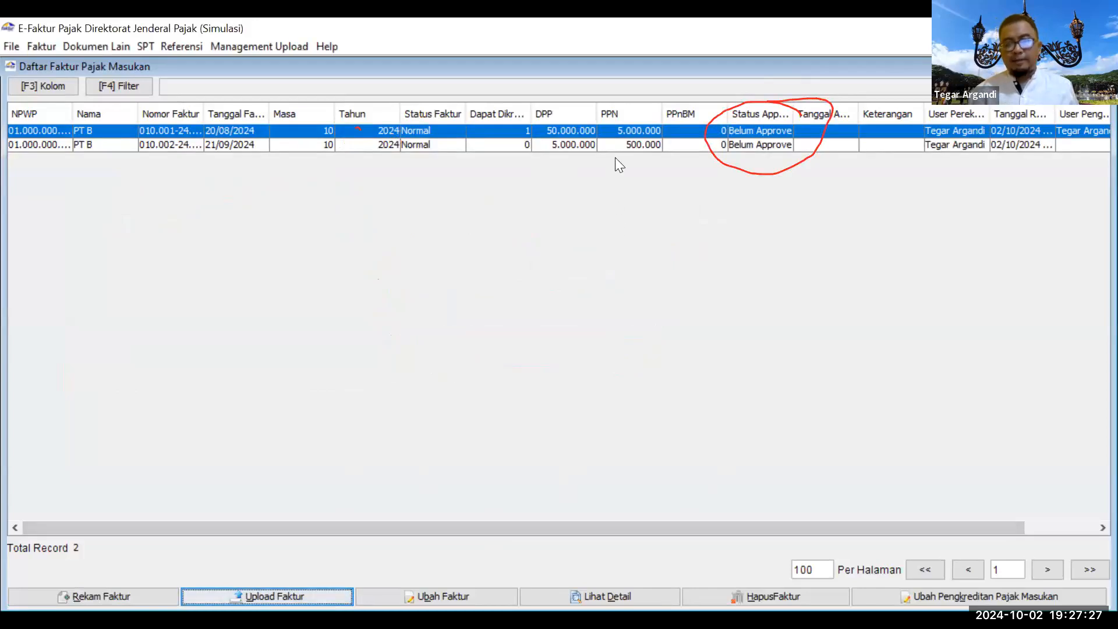
{"action": "left_click", "coordinate": [672, 135]}
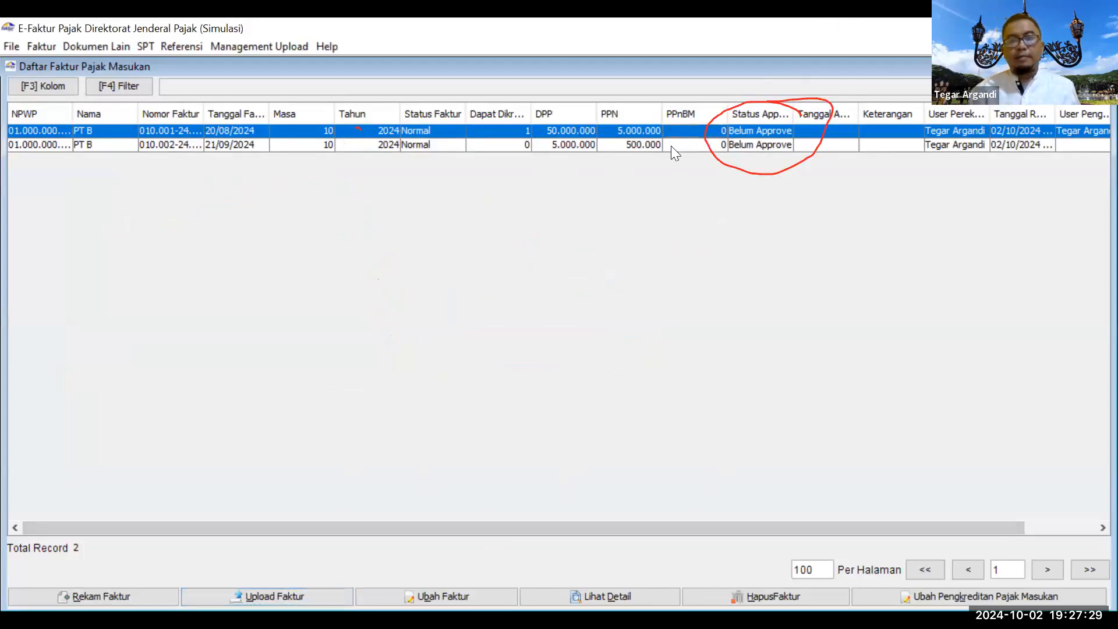
{"action": "left_click", "coordinate": [672, 147], "text": "shift"}
{"action": "left_click", "coordinate": [266, 596]}
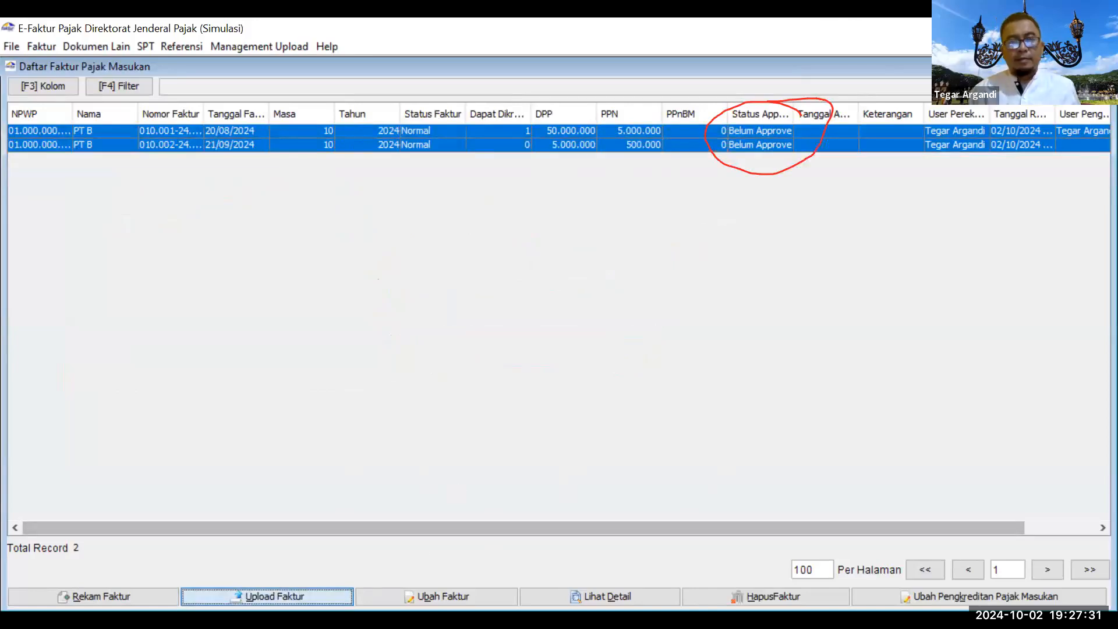
Step: Confirm the upload of both PT B invoices and check both rows now read Approval Sukses
{"action": "left_click", "coordinate": [526, 377]}
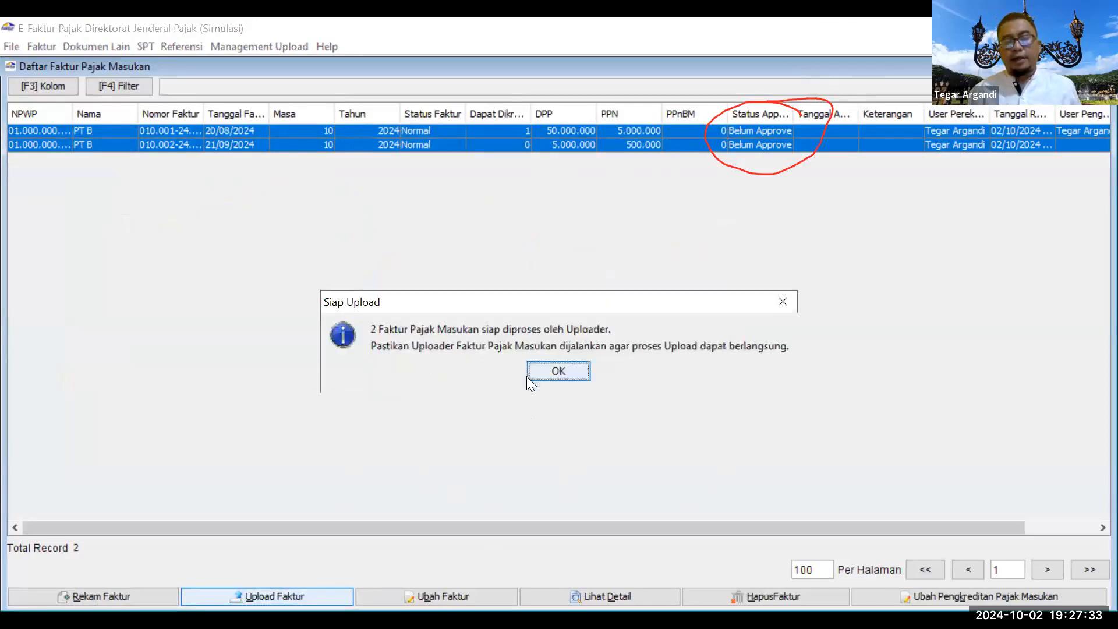
{"action": "left_click", "coordinate": [545, 375]}
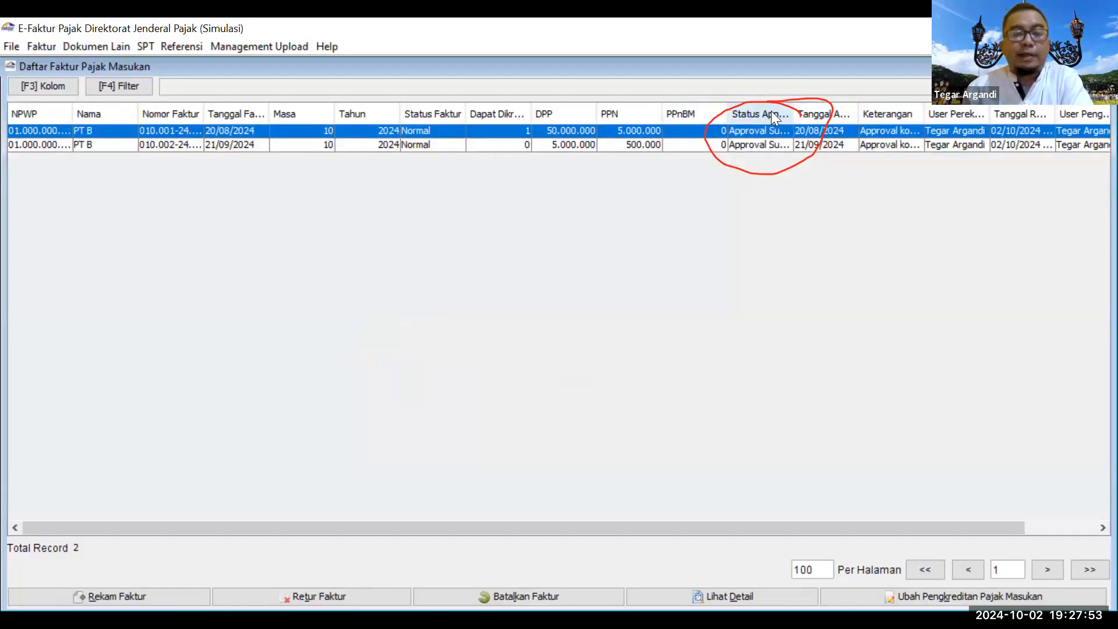
{"action": "left_click", "coordinate": [480, 145]}
{"action": "left_click", "coordinate": [489, 130]}
{"action": "left_click", "coordinate": [492, 144]}
{"action": "left_click", "coordinate": [494, 132]}
{"action": "left_click", "coordinate": [495, 145]}
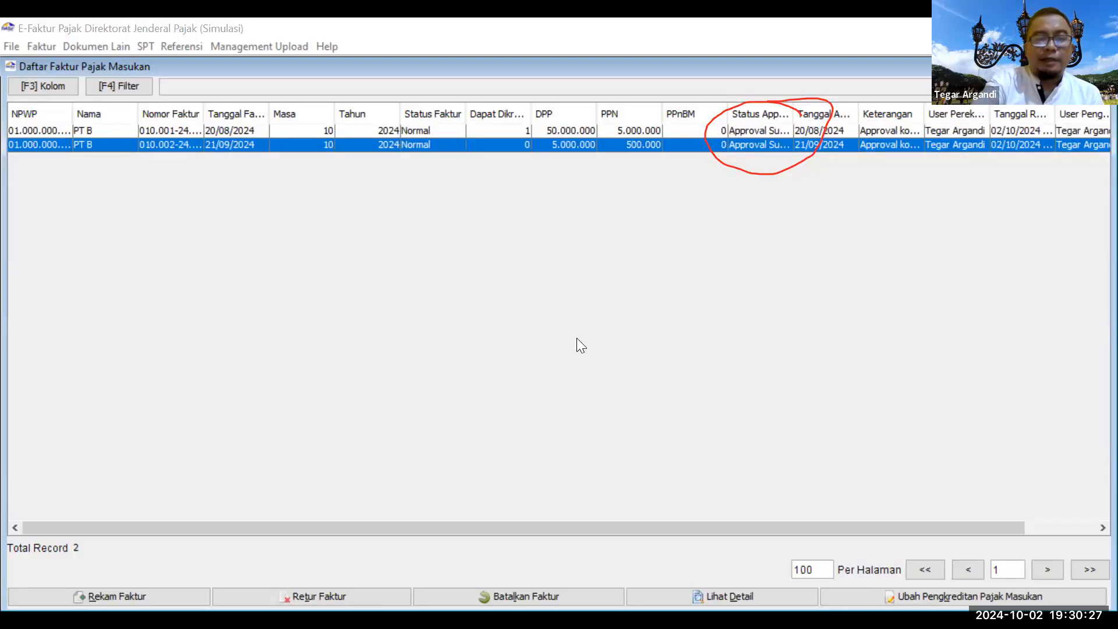
Step: Handwrite red notes bracketing production, distribution and marketing activities tied to PPN-taxable deliveries
{"action": "left_click_drag", "start_coordinate": [269, 262], "coordinate": [298, 237]}
{"action": "mouse_move", "coordinate": [302, 199]}
{"action": "left_mouse_down"}
{"action": "mouse_move", "coordinate": [312, 232]}
{"action": "mouse_move", "coordinate": [357, 192]}
{"action": "mouse_move", "coordinate": [381, 218]}
{"action": "mouse_move", "coordinate": [401, 201]}
{"action": "mouse_move", "coordinate": [377, 191]}
{"action": "mouse_move", "coordinate": [442, 216]}
{"action": "mouse_move", "coordinate": [496, 181]}
{"action": "mouse_move", "coordinate": [490, 198]}
{"action": "mouse_move", "coordinate": [507, 201]}
{"action": "mouse_move", "coordinate": [535, 185]}
{"action": "mouse_move", "coordinate": [633, 178]}
{"action": "left_mouse_up"}
{"action": "mouse_move", "coordinate": [336, 269]}
{"action": "left_mouse_down"}
{"action": "mouse_move", "coordinate": [342, 296]}
{"action": "mouse_move", "coordinate": [366, 275]}
{"action": "mouse_move", "coordinate": [460, 266]}
{"action": "mouse_move", "coordinate": [484, 245]}
{"action": "mouse_move", "coordinate": [524, 251]}
{"action": "mouse_move", "coordinate": [569, 226]}
{"action": "mouse_move", "coordinate": [634, 238]}
{"action": "mouse_move", "coordinate": [663, 203]}
{"action": "mouse_move", "coordinate": [691, 221]}
{"action": "mouse_move", "coordinate": [705, 203]}
{"action": "mouse_move", "coordinate": [721, 217]}
{"action": "mouse_move", "coordinate": [754, 198]}
{"action": "mouse_move", "coordinate": [766, 217]}
{"action": "mouse_move", "coordinate": [806, 185]}
{"action": "mouse_move", "coordinate": [870, 168]}
{"action": "left_mouse_up"}
{"action": "mouse_move", "coordinate": [265, 271]}
{"action": "left_mouse_down"}
{"action": "mouse_move", "coordinate": [373, 336]}
{"action": "mouse_move", "coordinate": [407, 344]}
{"action": "mouse_move", "coordinate": [501, 320]}
{"action": "mouse_move", "coordinate": [506, 332]}
{"action": "left_mouse_up"}
{"action": "mouse_move", "coordinate": [533, 292]}
{"action": "left_mouse_down"}
{"action": "mouse_move", "coordinate": [573, 305]}
{"action": "mouse_move", "coordinate": [566, 345]}
{"action": "mouse_move", "coordinate": [553, 333]}
{"action": "mouse_move", "coordinate": [594, 295]}
{"action": "mouse_move", "coordinate": [735, 281]}
{"action": "mouse_move", "coordinate": [747, 262]}
{"action": "mouse_move", "coordinate": [786, 268]}
{"action": "mouse_move", "coordinate": [812, 242]}
{"action": "mouse_move", "coordinate": [824, 250]}
{"action": "mouse_move", "coordinate": [832, 232]}
{"action": "mouse_move", "coordinate": [850, 244]}
{"action": "mouse_move", "coordinate": [871, 236]}
{"action": "left_mouse_up"}
{"action": "mouse_move", "coordinate": [649, 321]}
{"action": "left_mouse_down"}
{"action": "mouse_move", "coordinate": [642, 331]}
{"action": "mouse_move", "coordinate": [663, 343]}
{"action": "mouse_move", "coordinate": [697, 310]}
{"action": "left_mouse_up"}
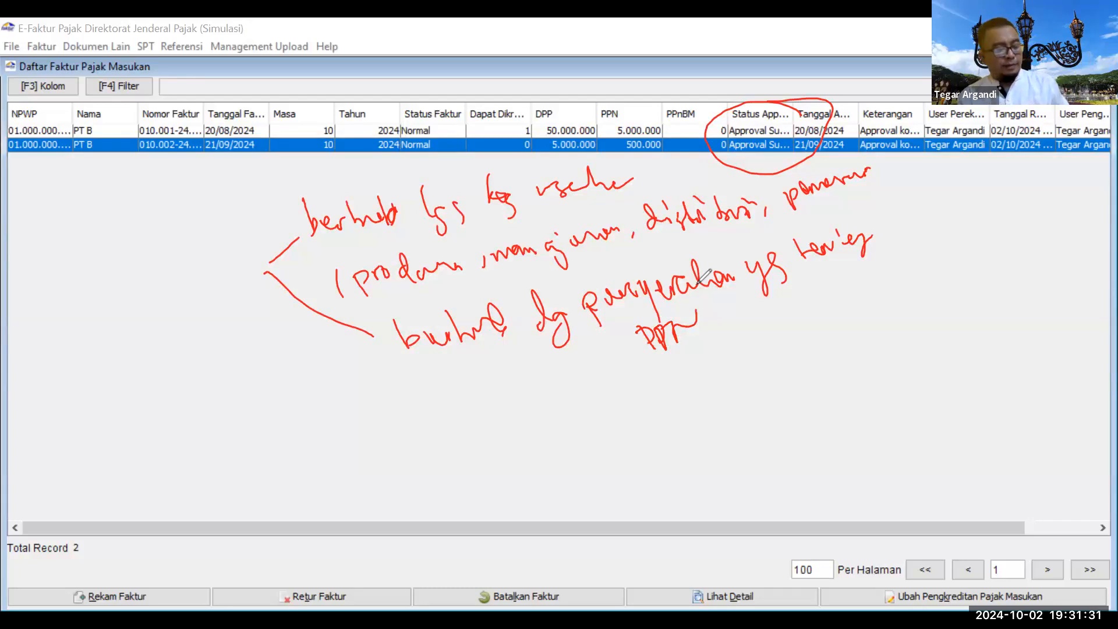
{"action": "left_click_drag", "start_coordinate": [282, 262], "coordinate": [266, 273]}
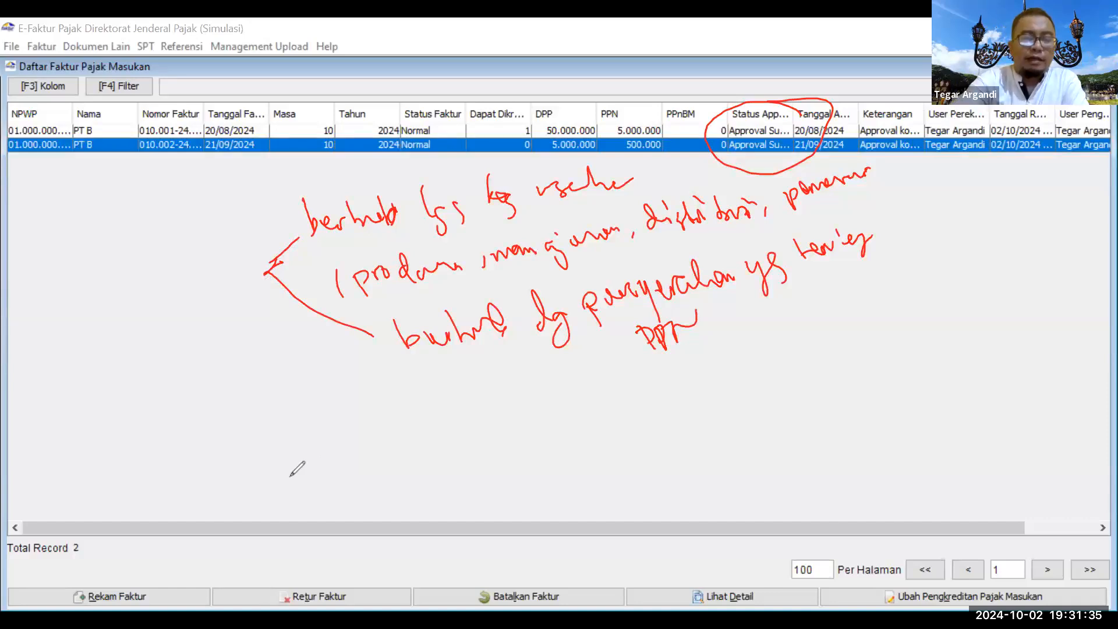
{"action": "left_click_drag", "start_coordinate": [287, 521], "coordinate": [311, 505]}
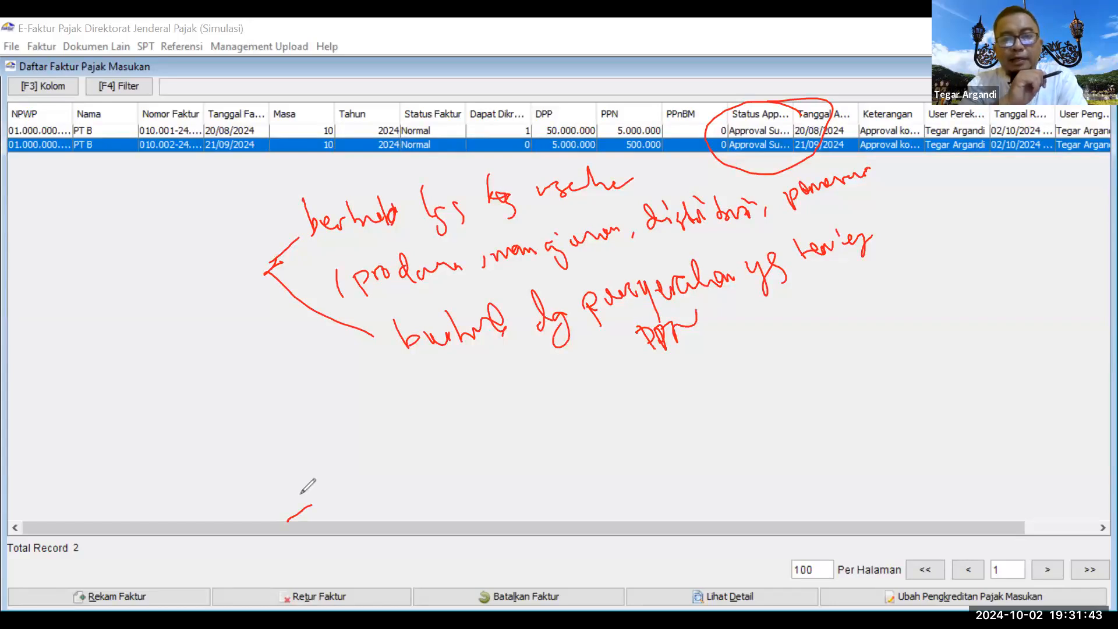
Step: Sketch red boxes labelled A and B with a connecting line, an arrow out of B, and a box above A
{"action": "mouse_move", "coordinate": [300, 494]}
{"action": "left_mouse_down"}
{"action": "mouse_move", "coordinate": [282, 495]}
{"action": "mouse_move", "coordinate": [281, 530]}
{"action": "mouse_move", "coordinate": [292, 505]}
{"action": "mouse_move", "coordinate": [284, 492]}
{"action": "left_mouse_up"}
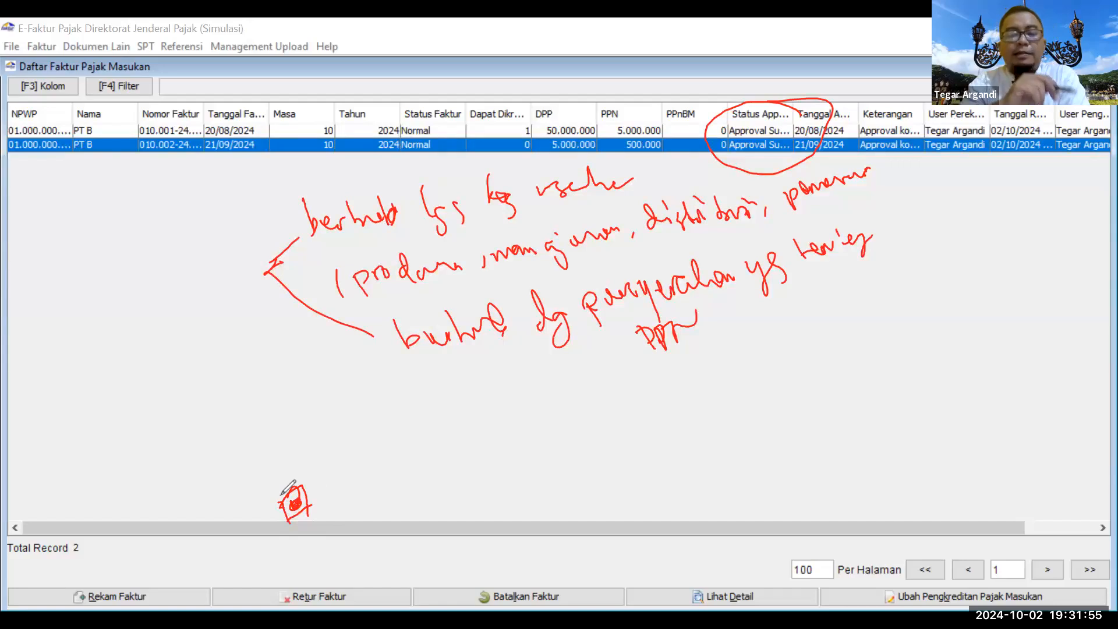
{"action": "mouse_move", "coordinate": [346, 512]}
{"action": "left_mouse_down"}
{"action": "mouse_move", "coordinate": [452, 515]}
{"action": "mouse_move", "coordinate": [498, 559]}
{"action": "left_mouse_up"}
{"action": "mouse_move", "coordinate": [459, 499]}
{"action": "left_mouse_down"}
{"action": "mouse_move", "coordinate": [609, 454]}
{"action": "mouse_move", "coordinate": [562, 563]}
{"action": "mouse_move", "coordinate": [509, 573]}
{"action": "left_mouse_up"}
{"action": "mouse_move", "coordinate": [232, 481]}
{"action": "left_mouse_down"}
{"action": "mouse_move", "coordinate": [169, 438]}
{"action": "mouse_move", "coordinate": [233, 376]}
{"action": "mouse_move", "coordinate": [238, 482]}
{"action": "left_mouse_up"}
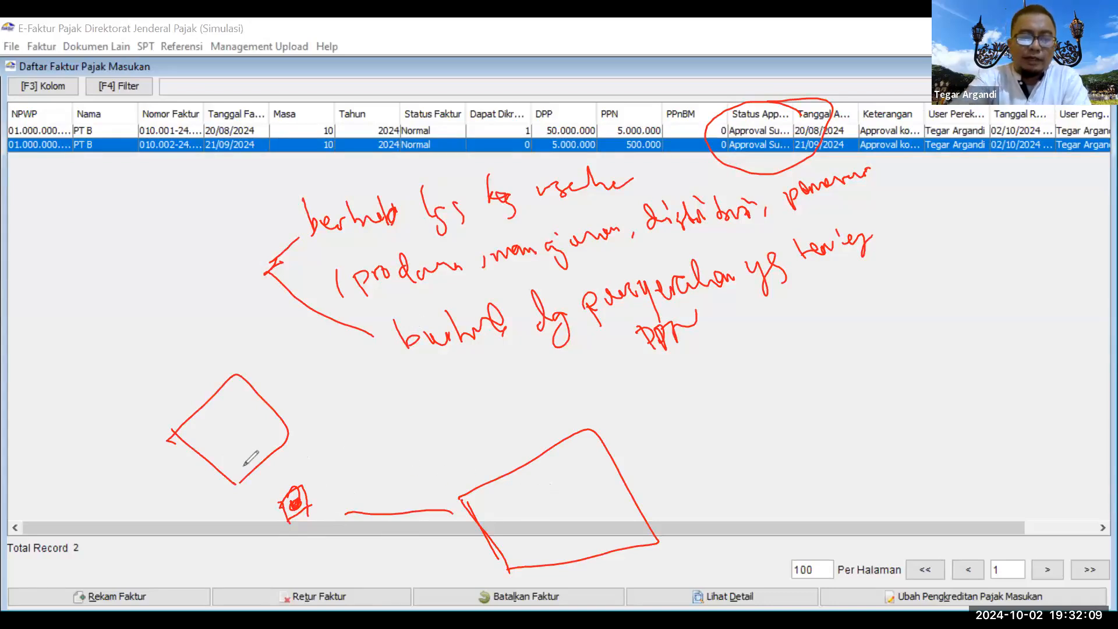
{"action": "left_click_drag", "start_coordinate": [226, 468], "coordinate": [241, 448]}
{"action": "left_click_drag", "start_coordinate": [508, 498], "coordinate": [519, 528]}
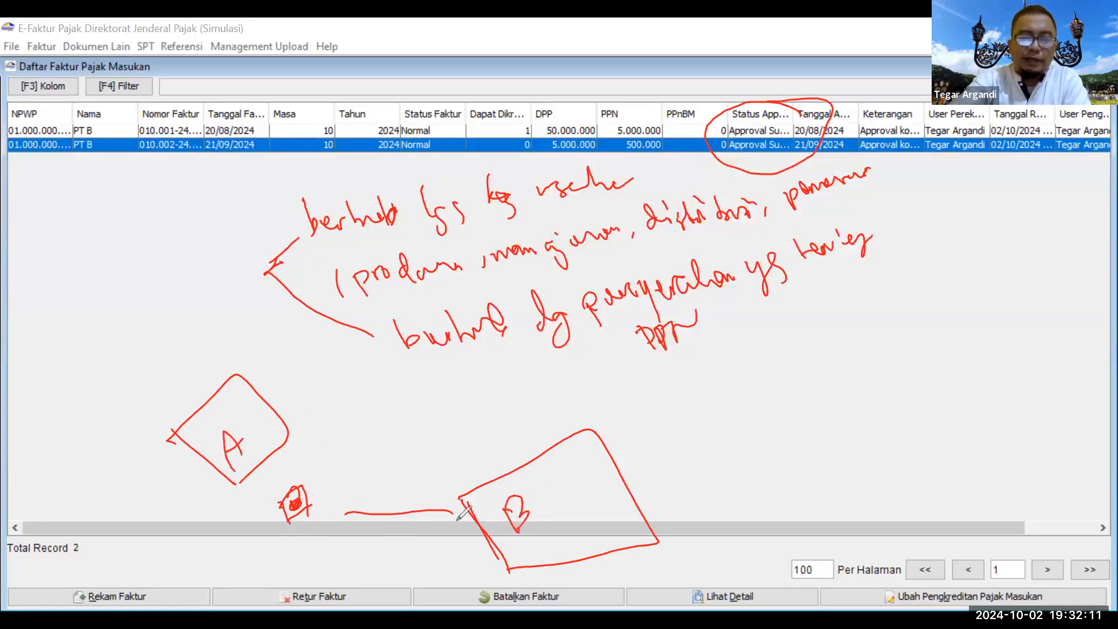
{"action": "left_click_drag", "start_coordinate": [272, 476], "coordinate": [288, 491]}
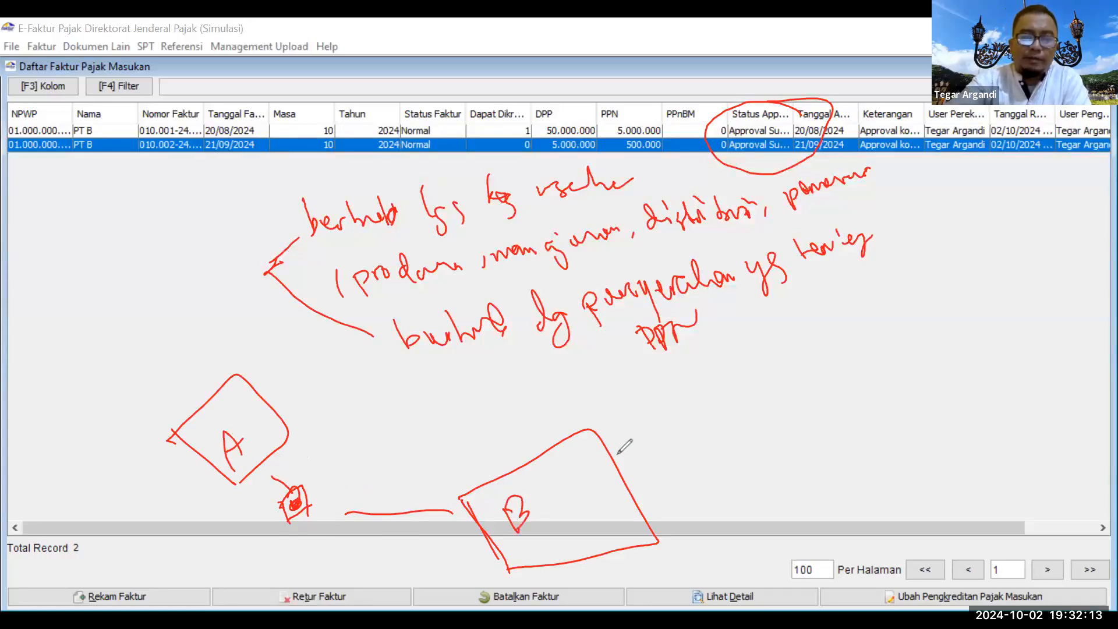
{"action": "mouse_move", "coordinate": [590, 482]}
{"action": "left_mouse_down"}
{"action": "mouse_move", "coordinate": [652, 449]}
{"action": "mouse_move", "coordinate": [641, 451]}
{"action": "mouse_move", "coordinate": [652, 466]}
{"action": "left_mouse_up"}
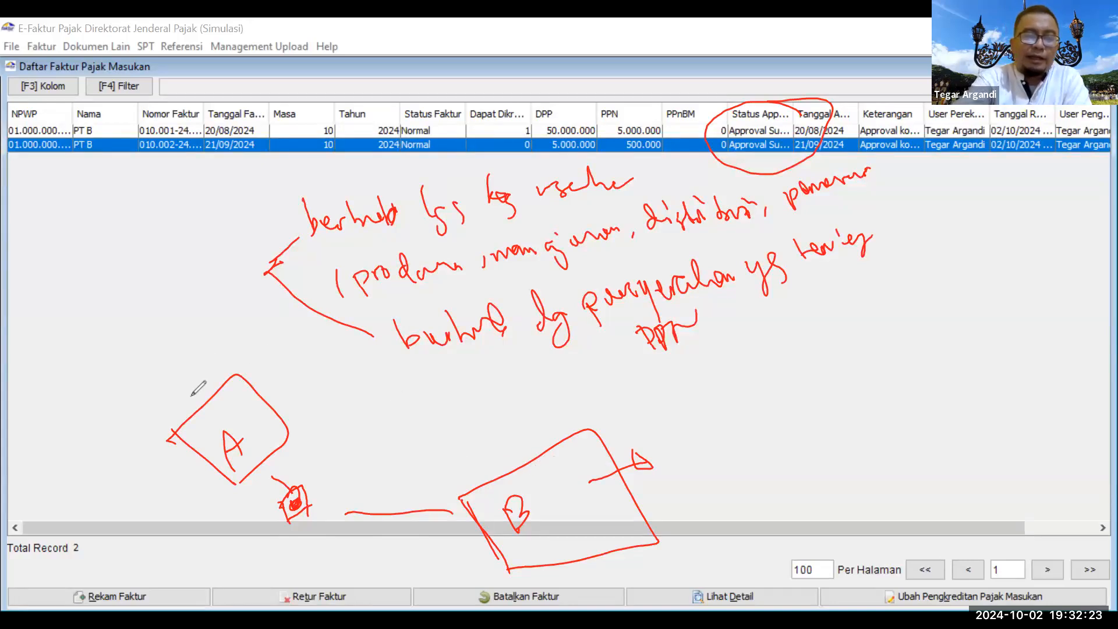
{"action": "mouse_move", "coordinate": [176, 334]}
{"action": "left_mouse_down"}
{"action": "mouse_move", "coordinate": [191, 361]}
{"action": "mouse_move", "coordinate": [246, 329]}
{"action": "mouse_move", "coordinate": [198, 374]}
{"action": "left_mouse_up"}
{"action": "left_click_drag", "start_coordinate": [94, 373], "coordinate": [93, 384]}
{"action": "mouse_move", "coordinate": [222, 336]}
{"action": "left_mouse_down"}
{"action": "mouse_move", "coordinate": [356, 378]}
{"action": "mouse_move", "coordinate": [494, 458]}
{"action": "mouse_move", "coordinate": [482, 471]}
{"action": "mouse_move", "coordinate": [506, 463]}
{"action": "left_mouse_up"}
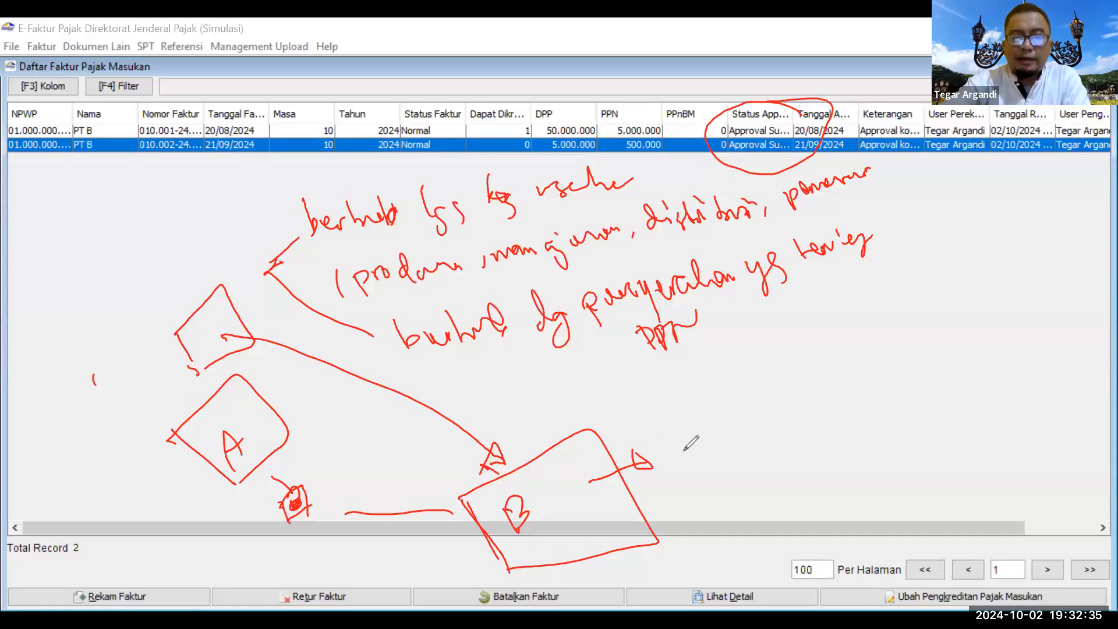
Step: Write 30 Sept beside box B, arrow the upper box to B, and cross out 25 Sept
{"action": "mouse_move", "coordinate": [666, 431]}
{"action": "left_mouse_down"}
{"action": "mouse_move", "coordinate": [690, 453]}
{"action": "mouse_move", "coordinate": [678, 469]}
{"action": "mouse_move", "coordinate": [728, 414]}
{"action": "mouse_move", "coordinate": [735, 432]}
{"action": "mouse_move", "coordinate": [776, 445]}
{"action": "mouse_move", "coordinate": [766, 430]}
{"action": "mouse_move", "coordinate": [792, 445]}
{"action": "left_mouse_up"}
{"action": "left_click_drag", "start_coordinate": [776, 418], "coordinate": [796, 411]}
{"action": "left_click", "coordinate": [807, 409]}
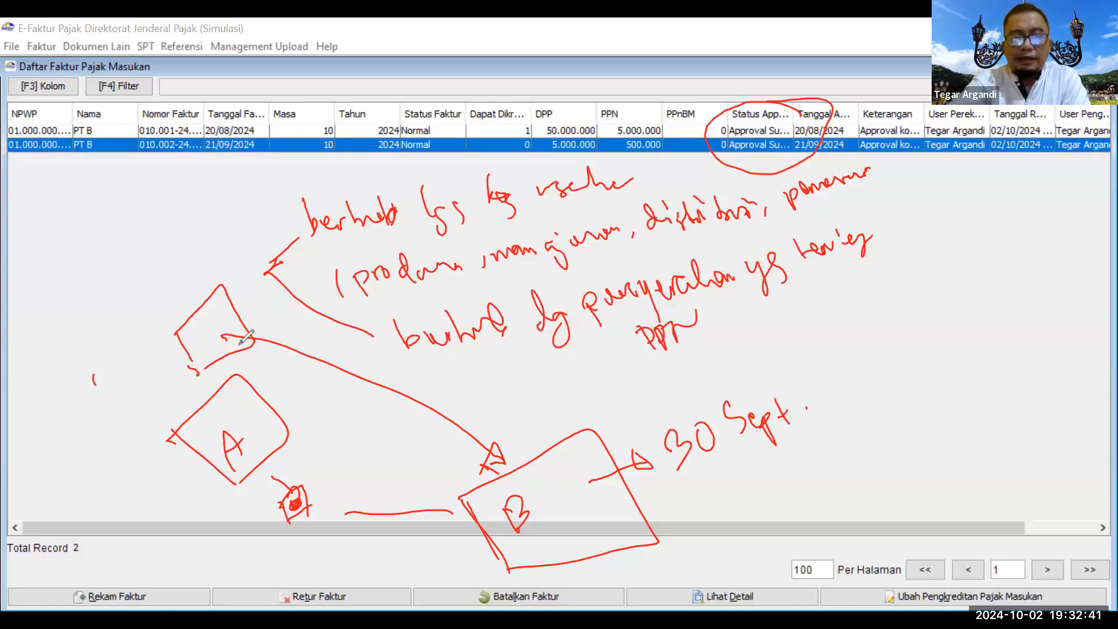
{"action": "mouse_move", "coordinate": [210, 337]}
{"action": "left_mouse_down"}
{"action": "mouse_move", "coordinate": [573, 411]}
{"action": "mouse_move", "coordinate": [639, 409]}
{"action": "left_mouse_up"}
{"action": "mouse_move", "coordinate": [687, 356]}
{"action": "left_mouse_down"}
{"action": "mouse_move", "coordinate": [671, 381]}
{"action": "mouse_move", "coordinate": [721, 379]}
{"action": "left_mouse_up"}
{"action": "left_click_drag", "start_coordinate": [712, 365], "coordinate": [737, 354]}
{"action": "left_click_drag", "start_coordinate": [748, 286], "coordinate": [634, 431]}
{"action": "mouse_move", "coordinate": [623, 373]}
{"action": "left_mouse_down"}
{"action": "mouse_move", "coordinate": [570, 374]}
{"action": "mouse_move", "coordinate": [768, 367]}
{"action": "left_mouse_up"}
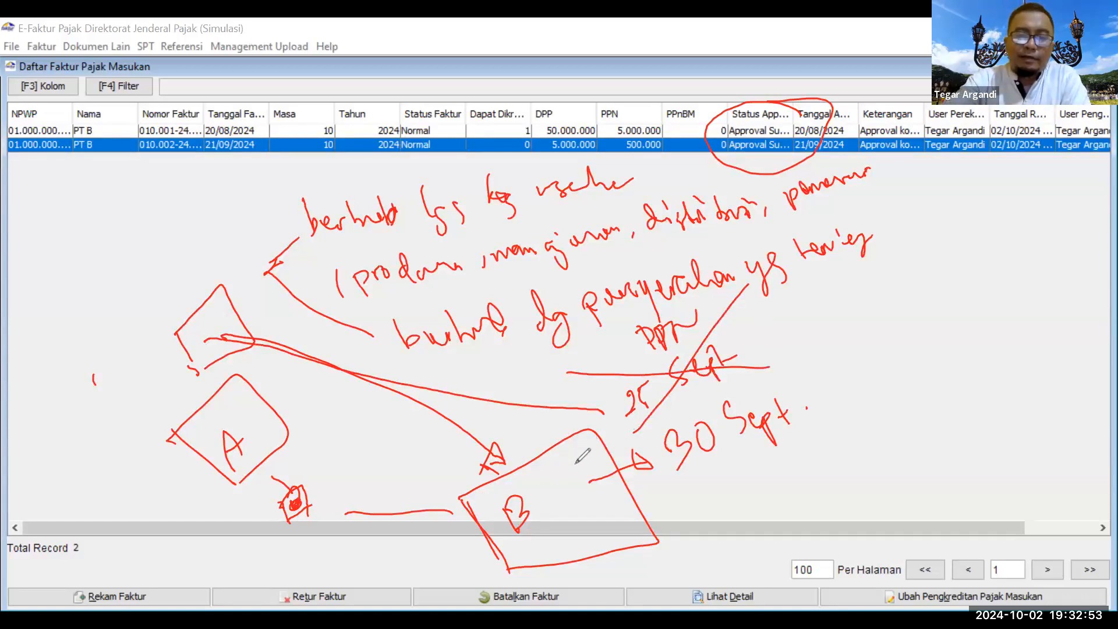
{"action": "left_click_drag", "start_coordinate": [574, 457], "coordinate": [562, 482]}
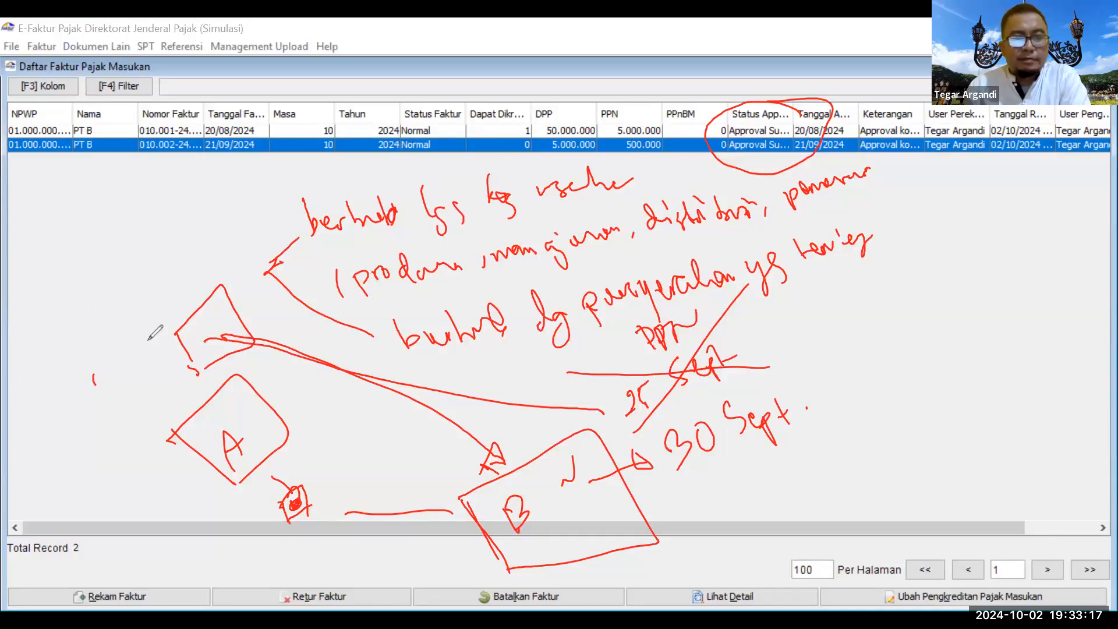
{"action": "left_click", "coordinate": [552, 130]}
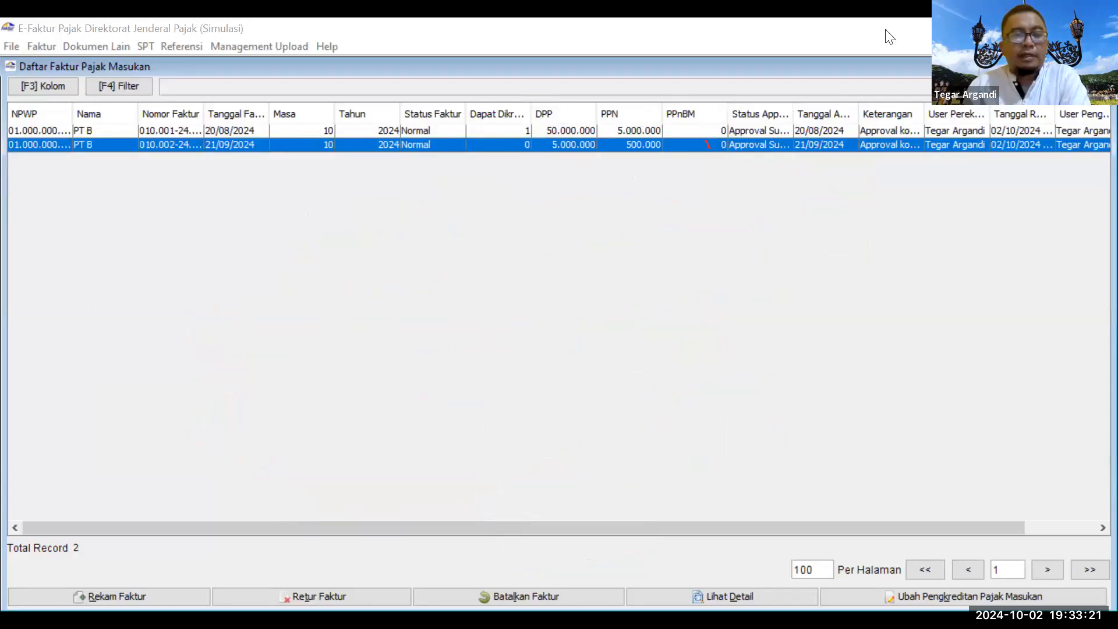
Step: Go to Dokumen Lain > Pajak Keluaran to show the empty other output-tax document list
{"action": "left_click", "coordinate": [50, 48]}
{"action": "mouse_move", "coordinate": [57, 84]}
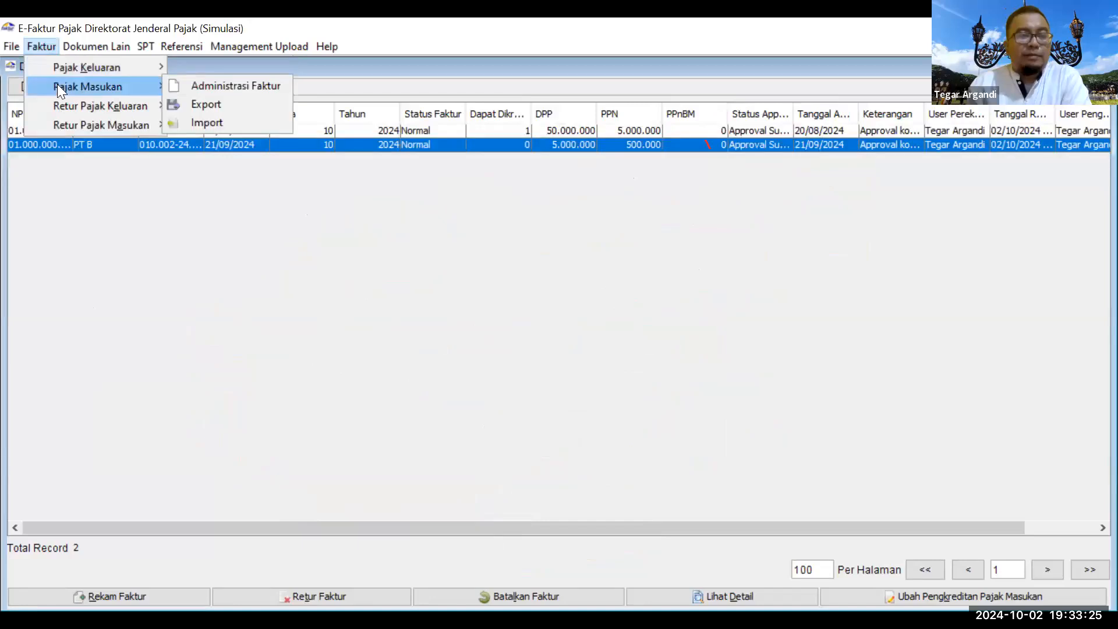
{"action": "mouse_move", "coordinate": [84, 48]}
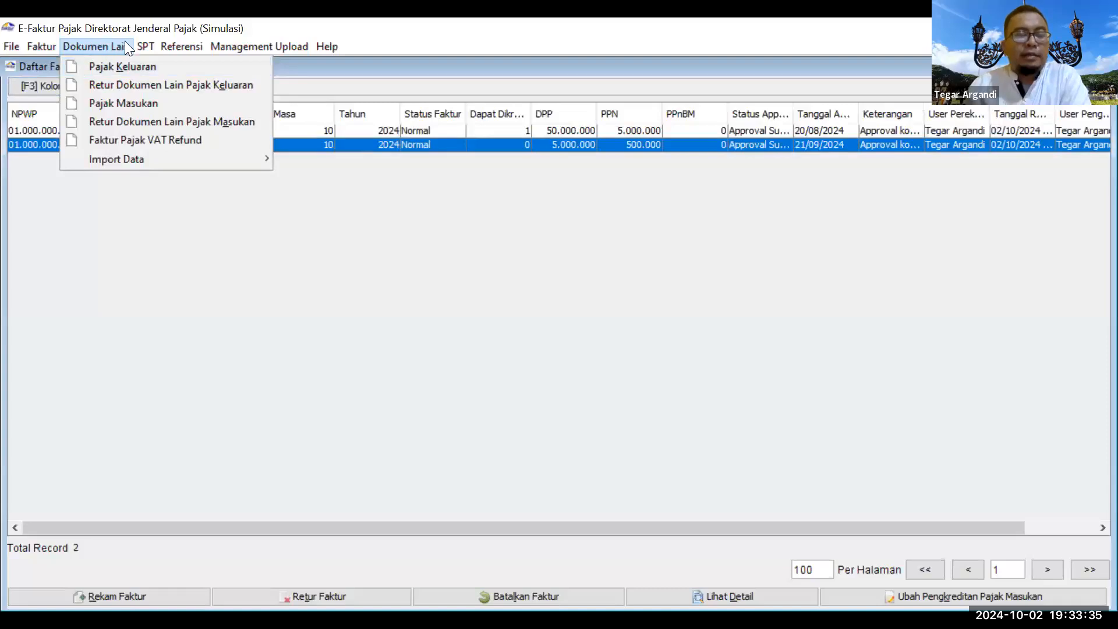
{"action": "left_click", "coordinate": [90, 51]}
{"action": "left_click", "coordinate": [91, 51]}
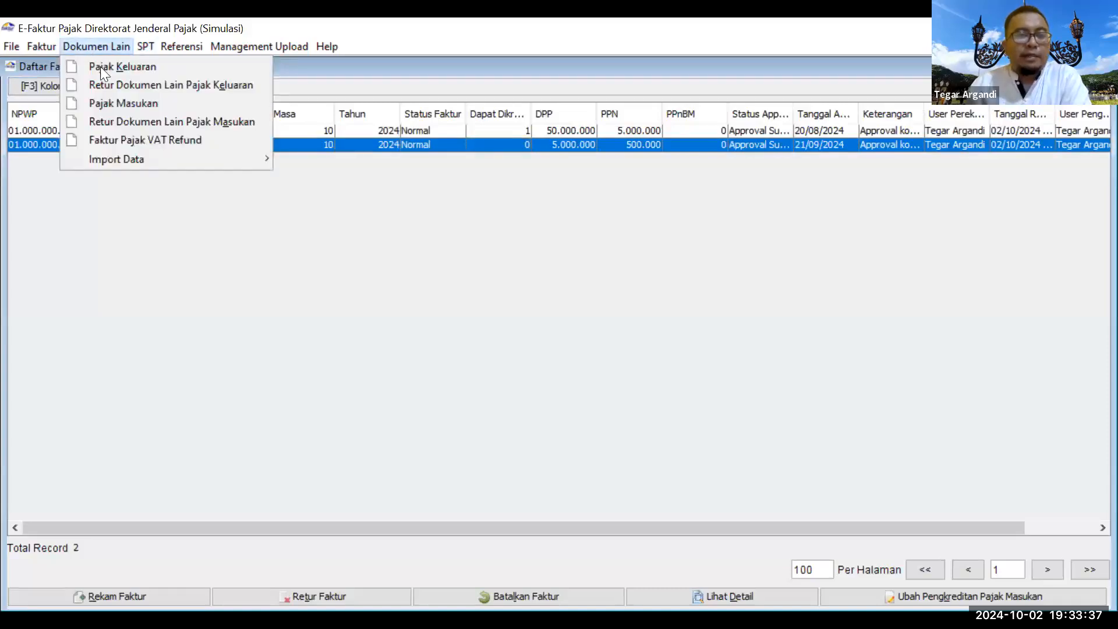
{"action": "left_click", "coordinate": [104, 68]}
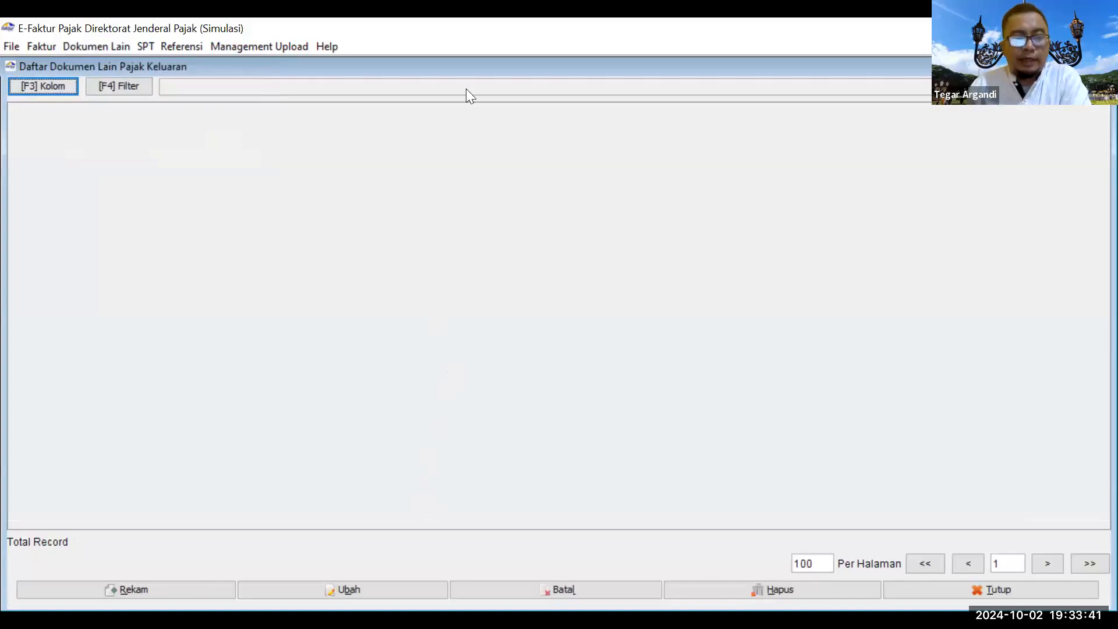
Step: Start a new other output-tax document as 2 - Ekspor, Normal, Ekspor BKP Berwujud
{"action": "left_click", "coordinate": [143, 588]}
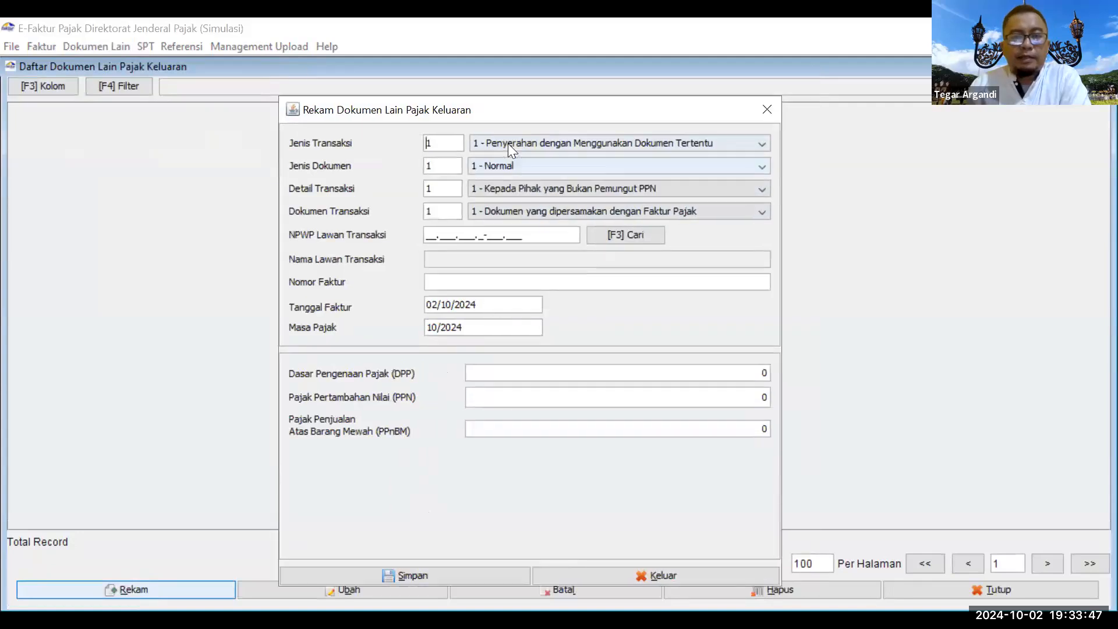
{"action": "left_click", "coordinate": [507, 143]}
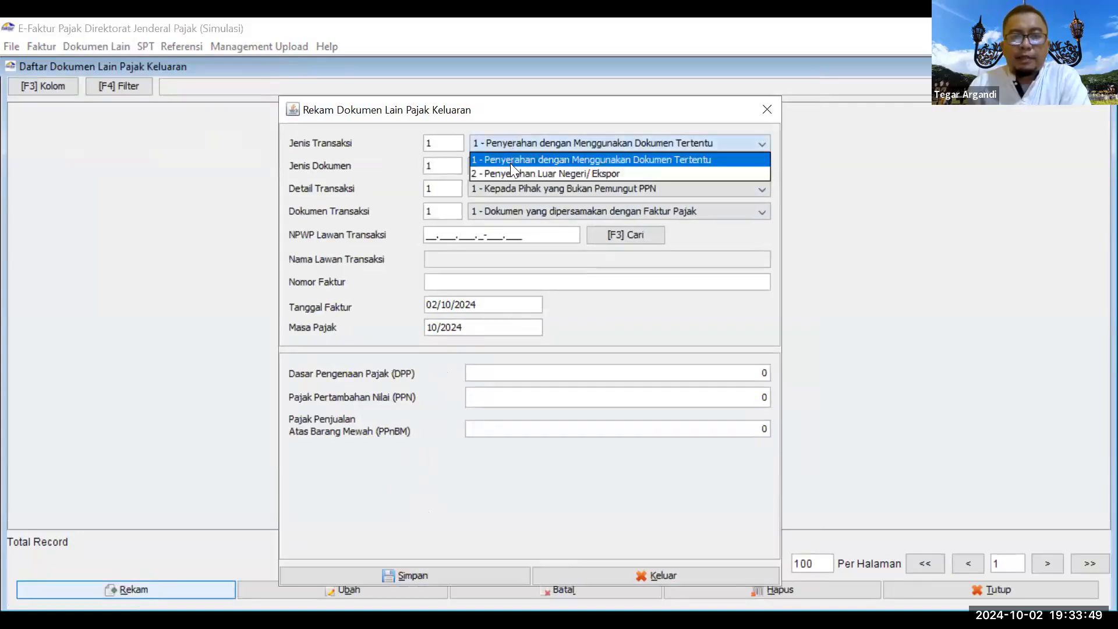
{"action": "left_click", "coordinate": [510, 168]}
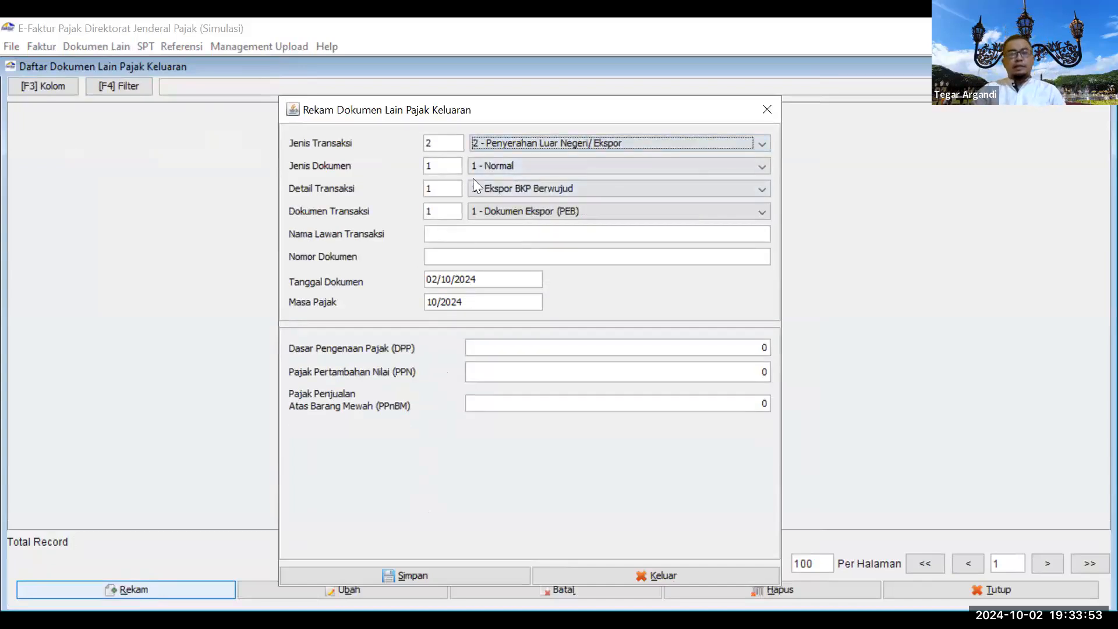
{"action": "left_click", "coordinate": [492, 164]}
{"action": "left_click", "coordinate": [498, 179]}
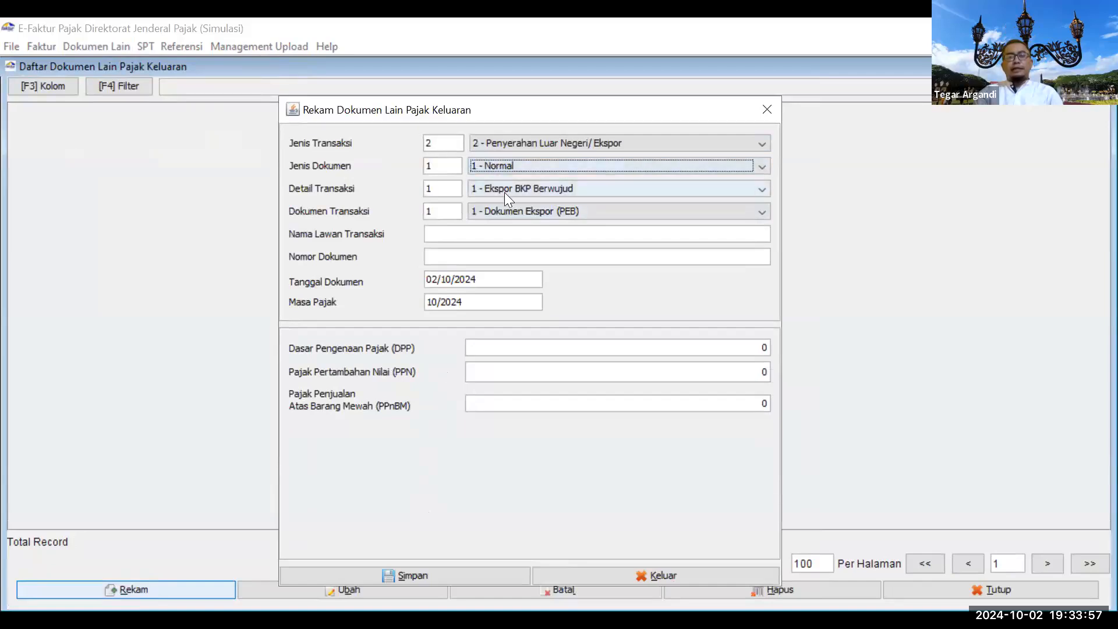
{"action": "left_click", "coordinate": [502, 189]}
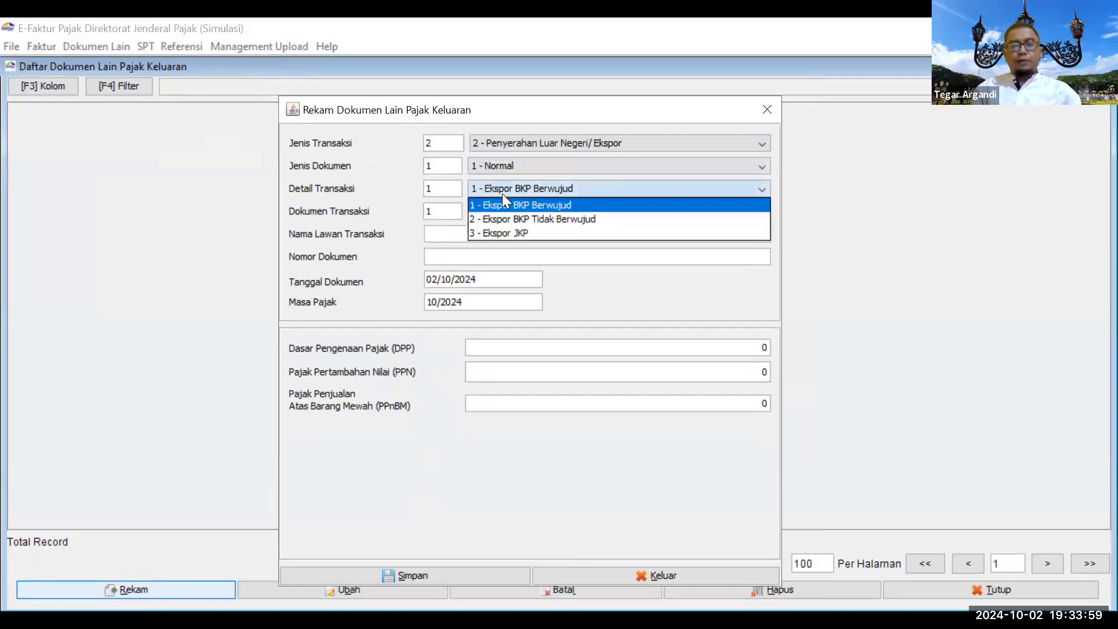
{"action": "left_click", "coordinate": [502, 193]}
Step: Enter Sing Ltd as the counterparty and 4564648 as the document number
{"action": "left_click", "coordinate": [487, 239]}
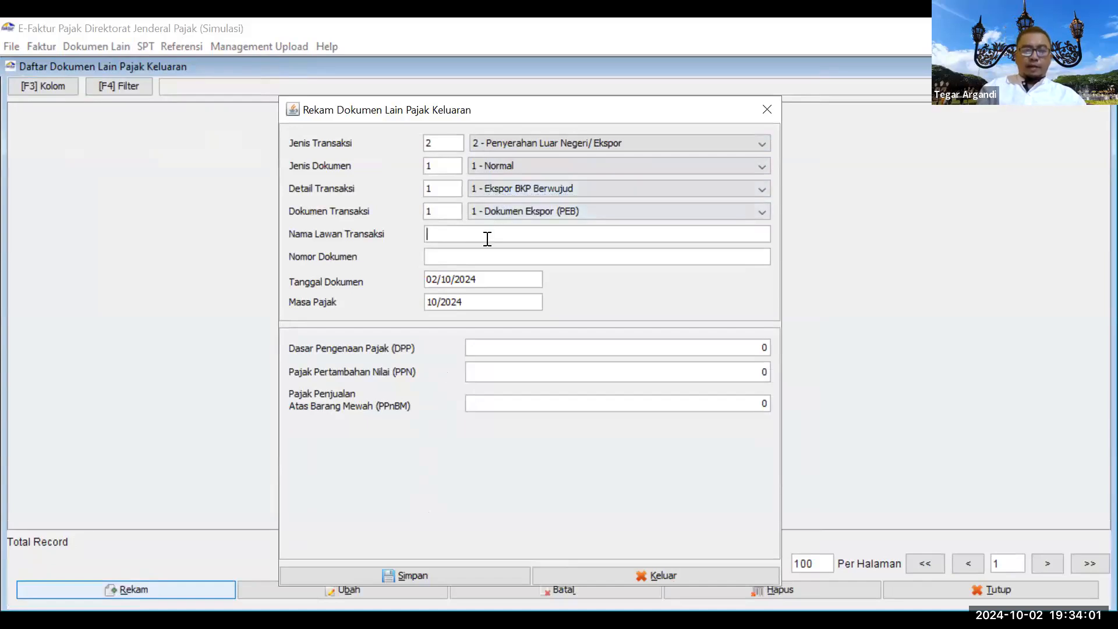
{"action": "type", "text": "S"}
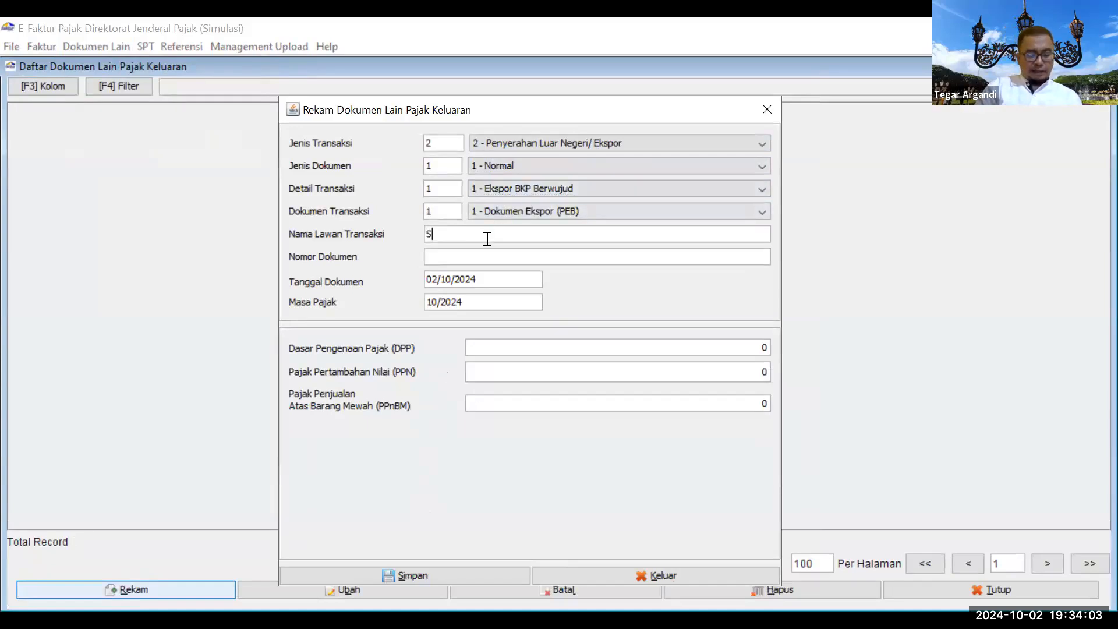
{"action": "type", "text": "ing Ltd"}
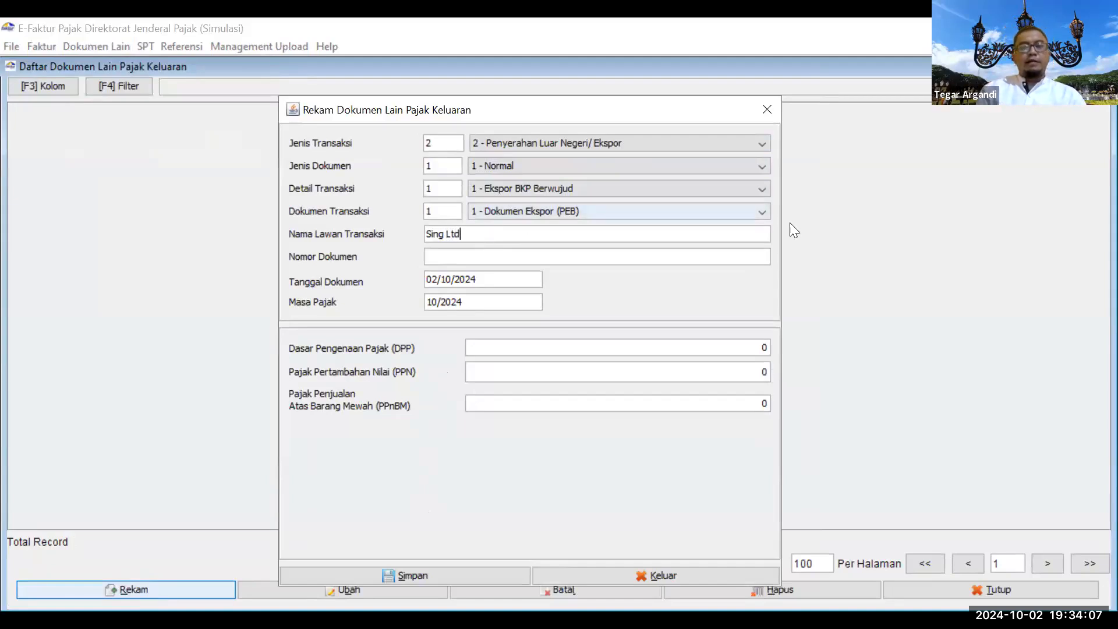
{"action": "left_click", "coordinate": [739, 257]}
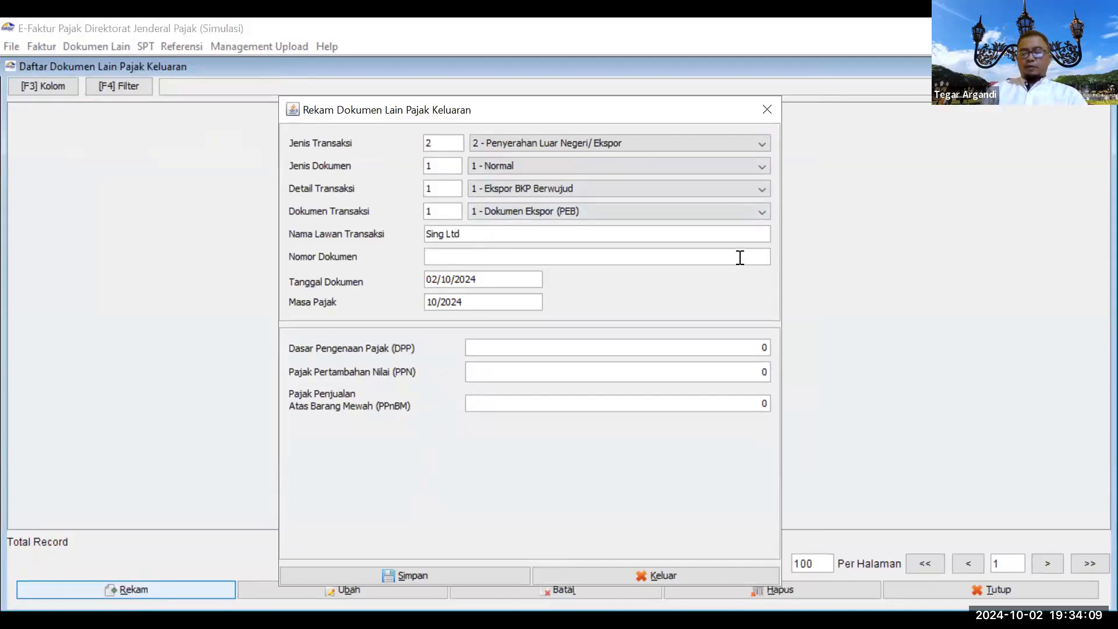
{"action": "type", "text": "4564648"}
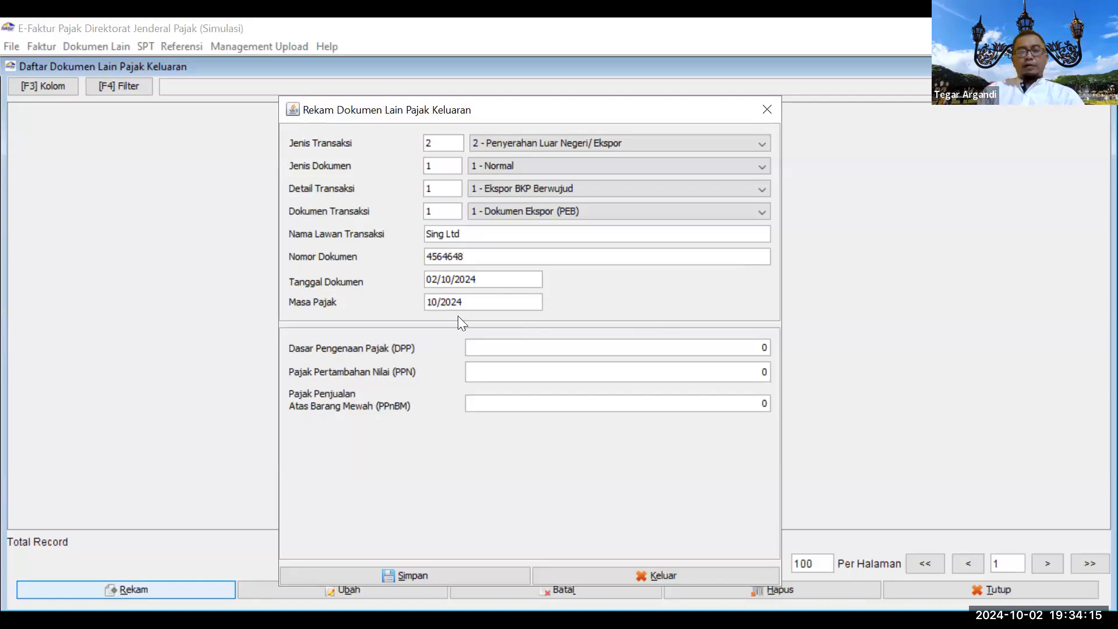
Step: Enter DPP 500.000.000 for the Sing Ltd export document, save it, and decline a new document
{"action": "left_click", "coordinate": [533, 346]}
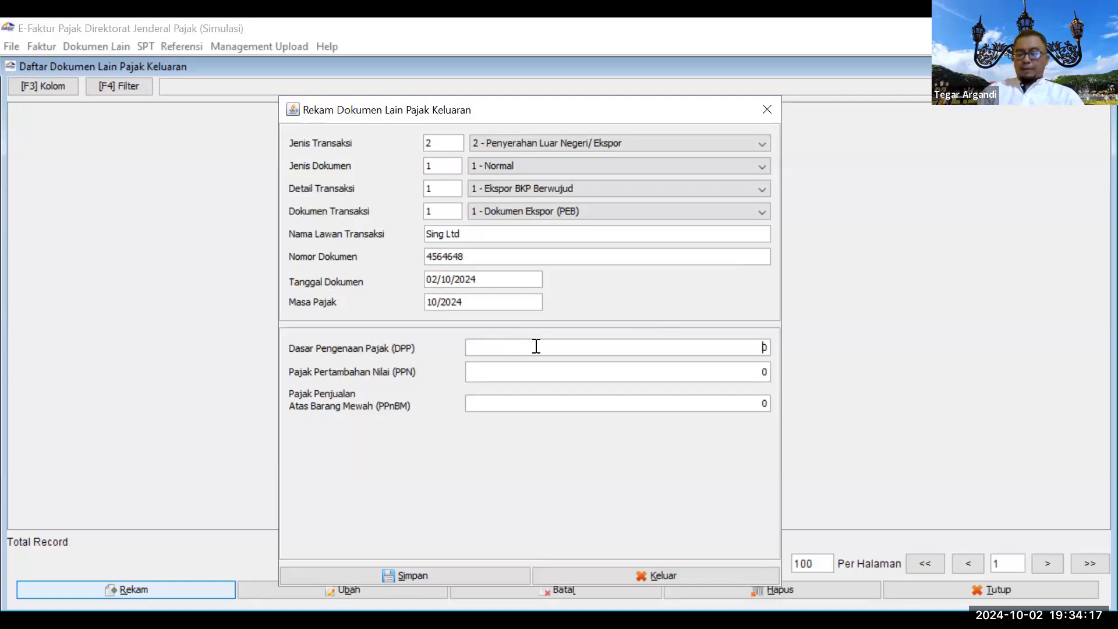
{"action": "type", "text": "50"}
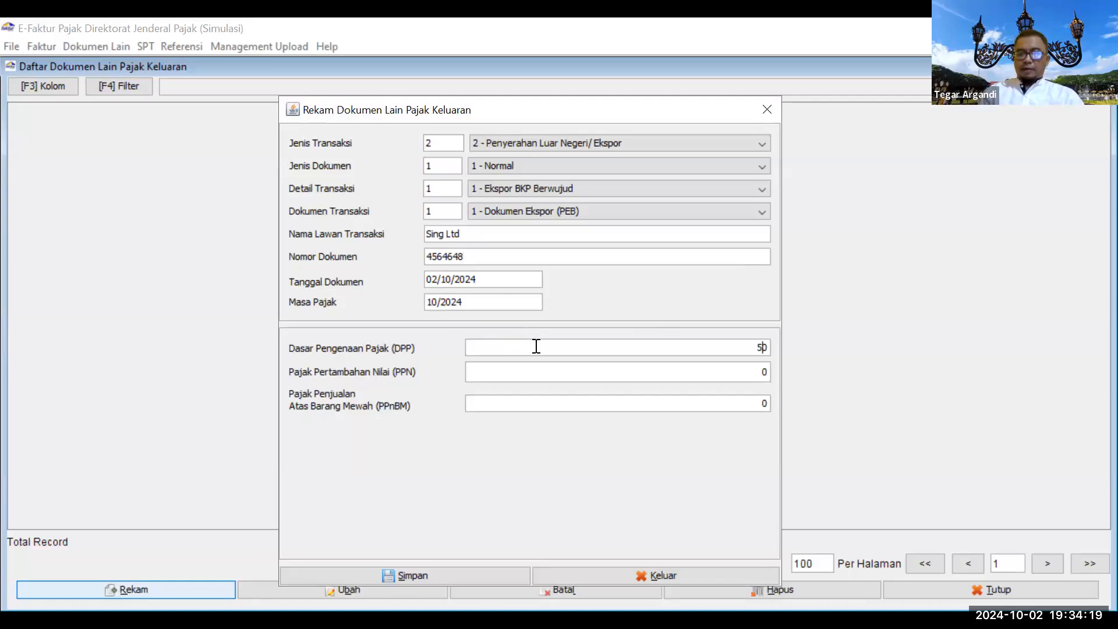
{"action": "type", "text": "0000000"}
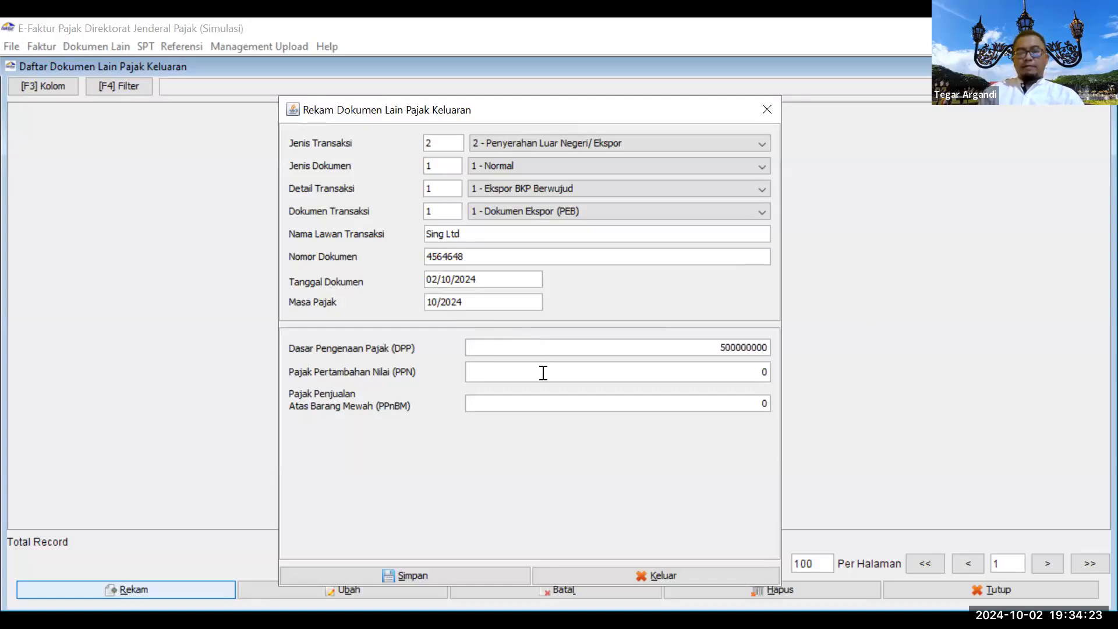
{"action": "left_click", "coordinate": [541, 371]}
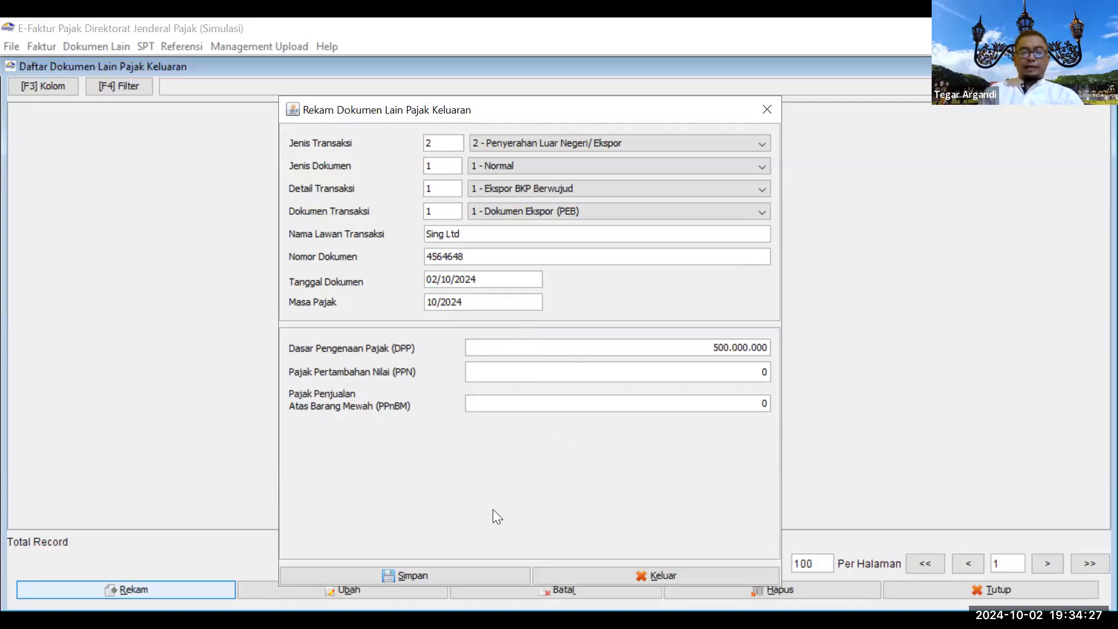
{"action": "left_click", "coordinate": [458, 574]}
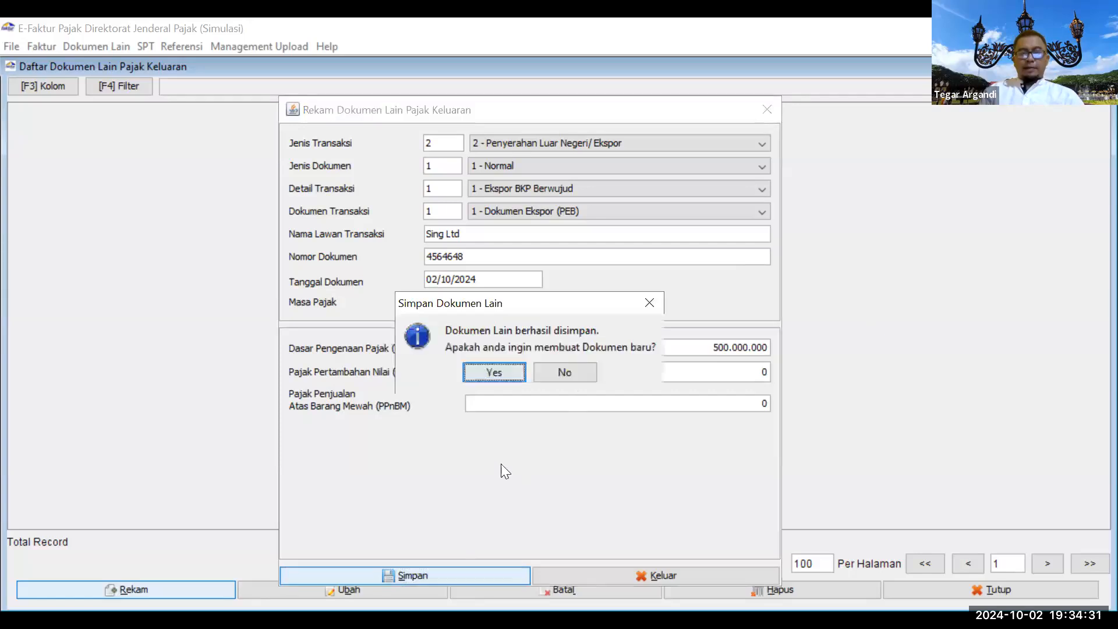
{"action": "left_click", "coordinate": [570, 380]}
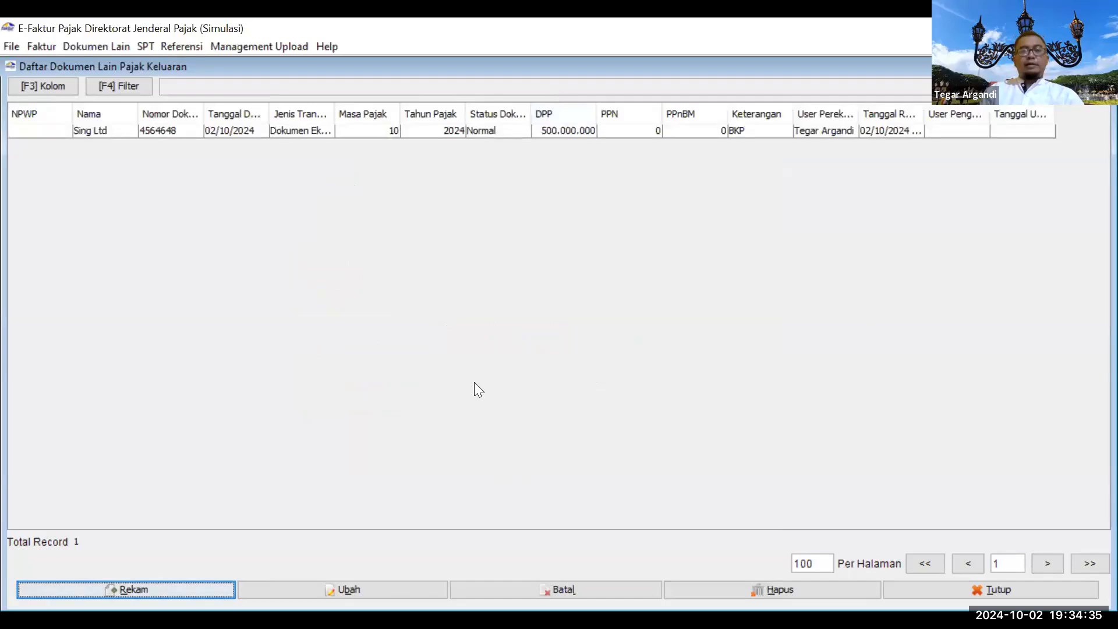
{"action": "left_click", "coordinate": [139, 40]}
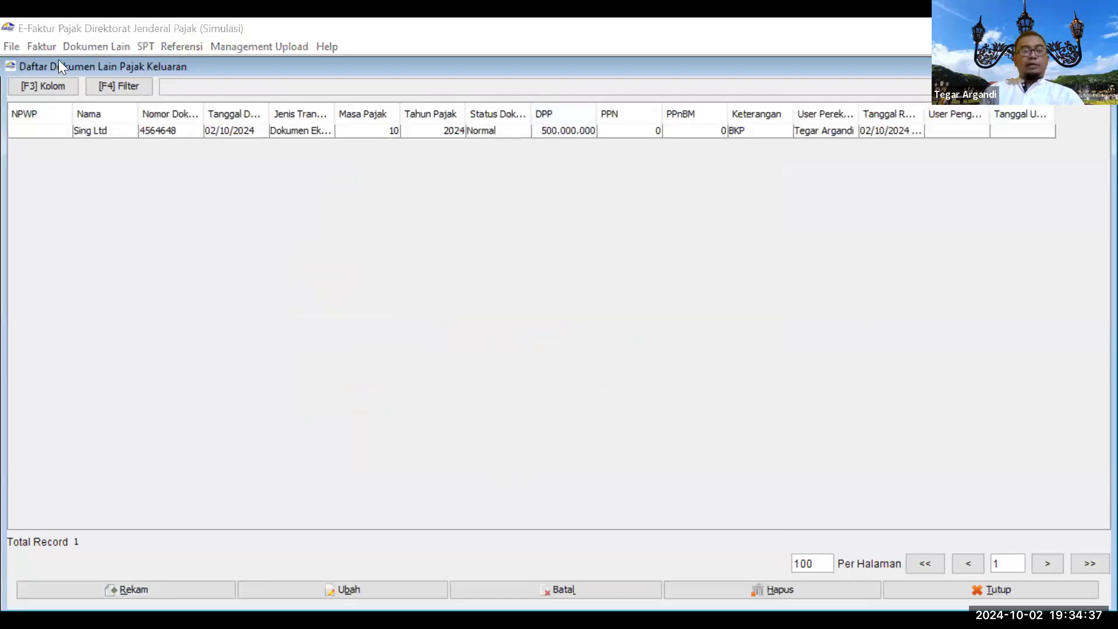
Step: Open the Pajak Masukan other-documents list and start recording a new document
{"action": "left_click", "coordinate": [94, 45]}
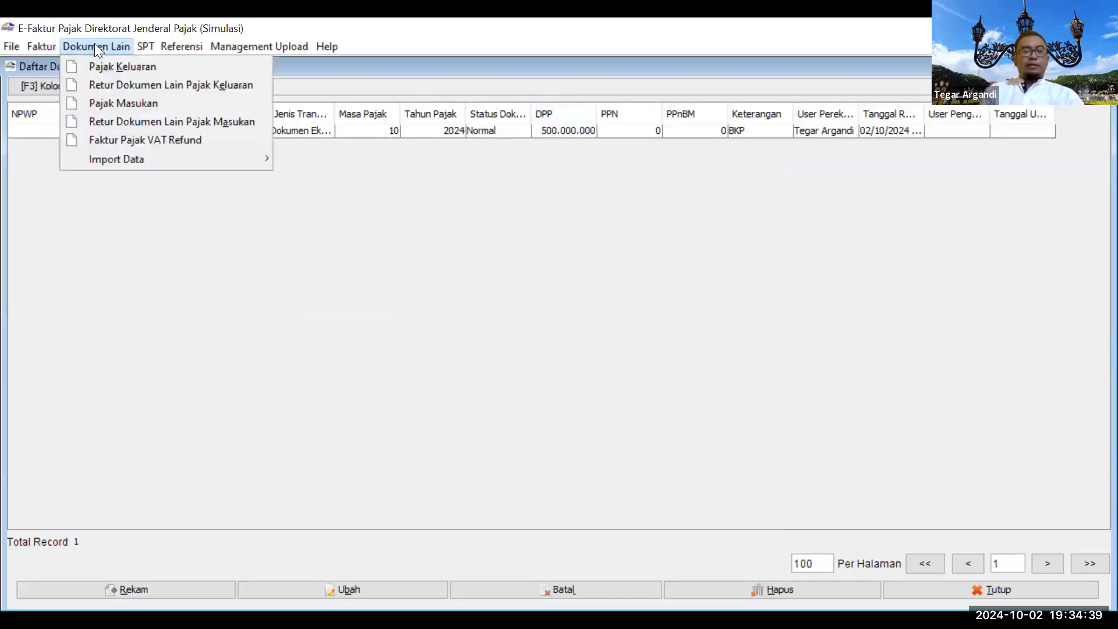
{"action": "left_click", "coordinate": [124, 103]}
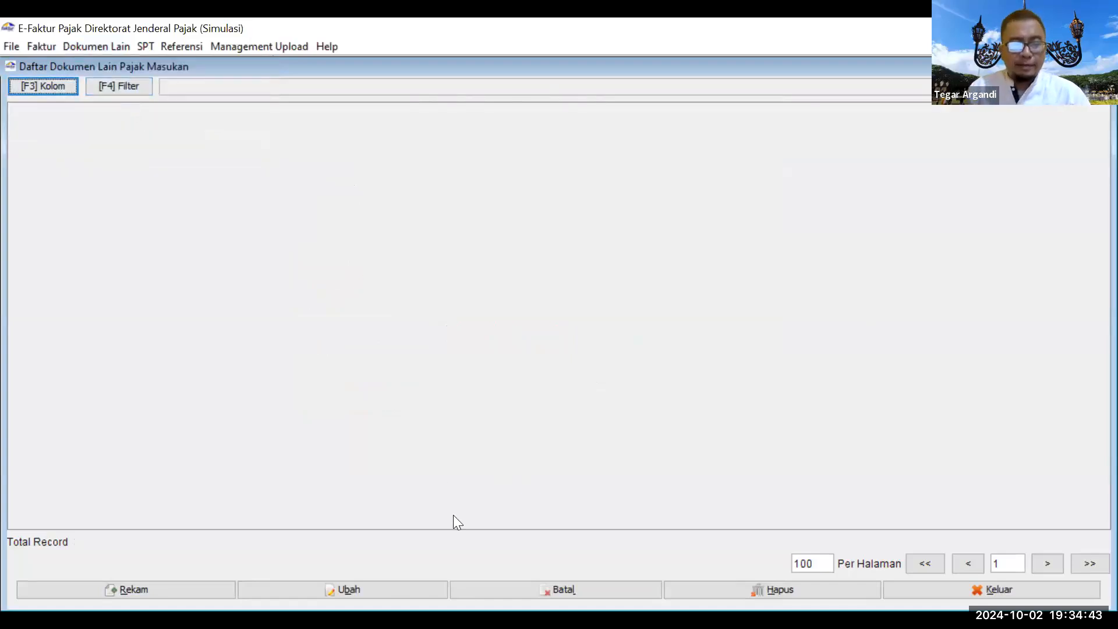
{"action": "key", "text": "alt+Tab"}
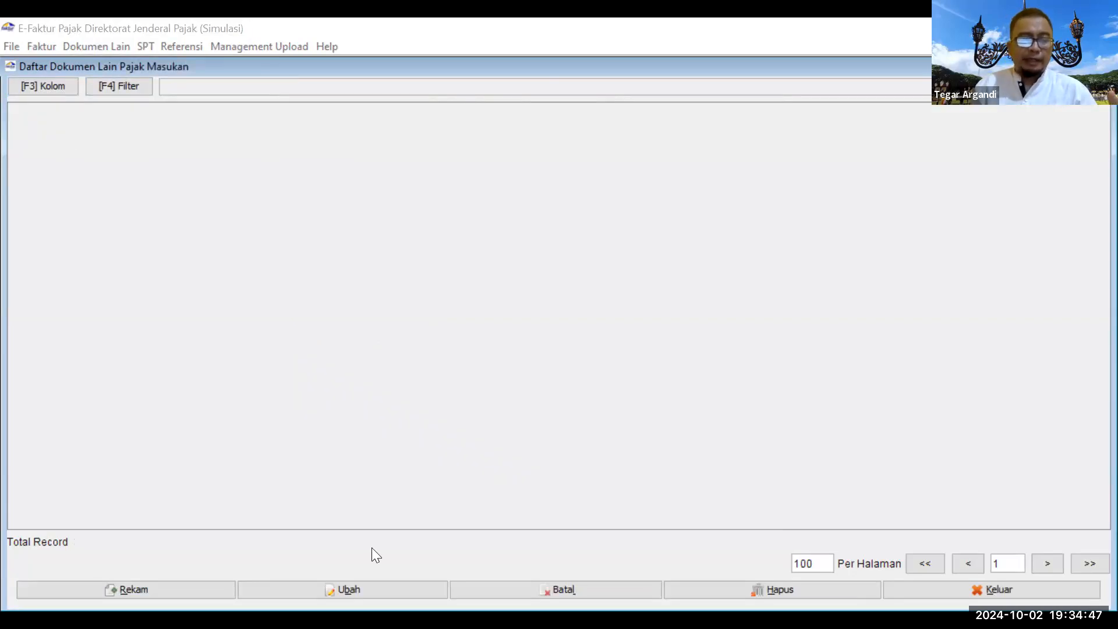
{"action": "left_click", "coordinate": [158, 588]}
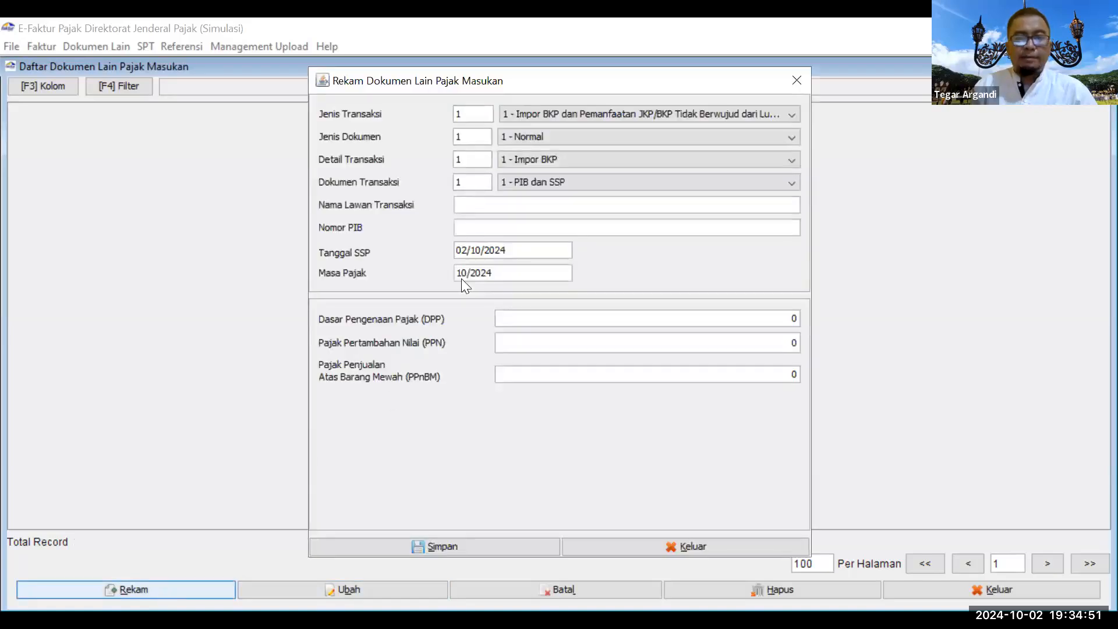
Step: Set the transaction to Impor BKP, document type Normal, with counterparty Singa Ltd
{"action": "left_click", "coordinate": [565, 114]}
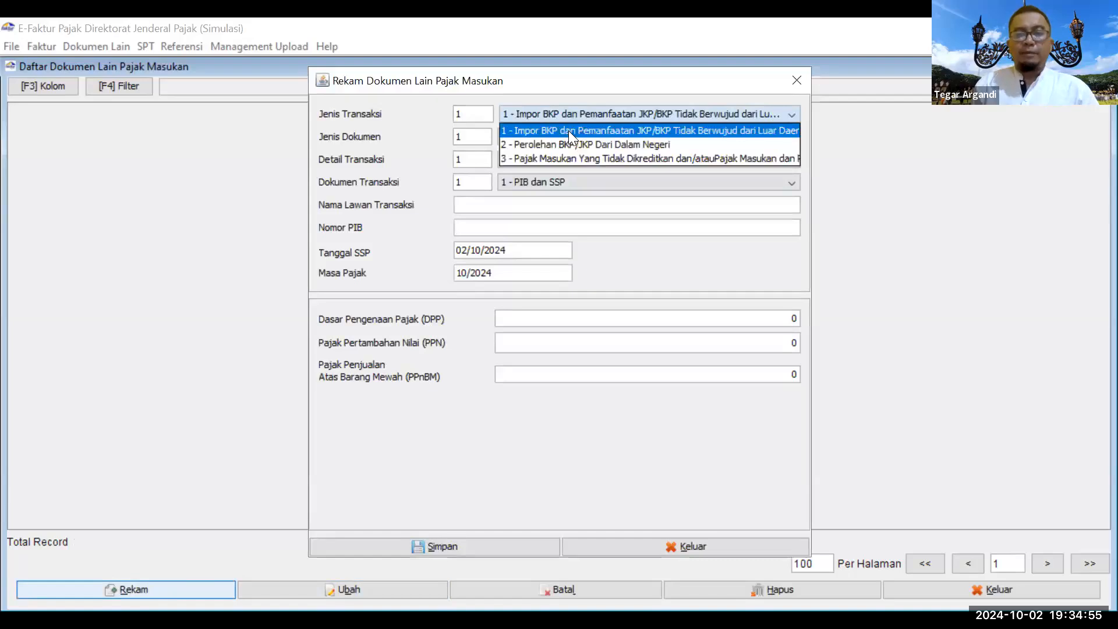
{"action": "left_click", "coordinate": [515, 131]}
{"action": "left_click", "coordinate": [511, 138]}
{"action": "left_click", "coordinate": [516, 149]}
{"action": "left_click", "coordinate": [526, 208]}
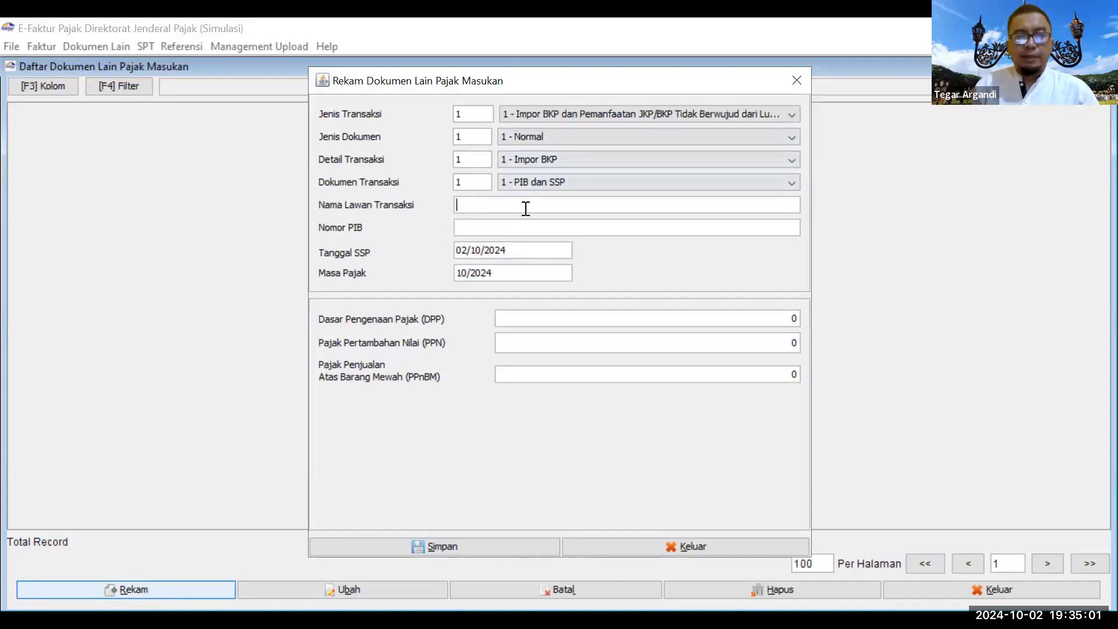
{"action": "type", "text": "Singa "}
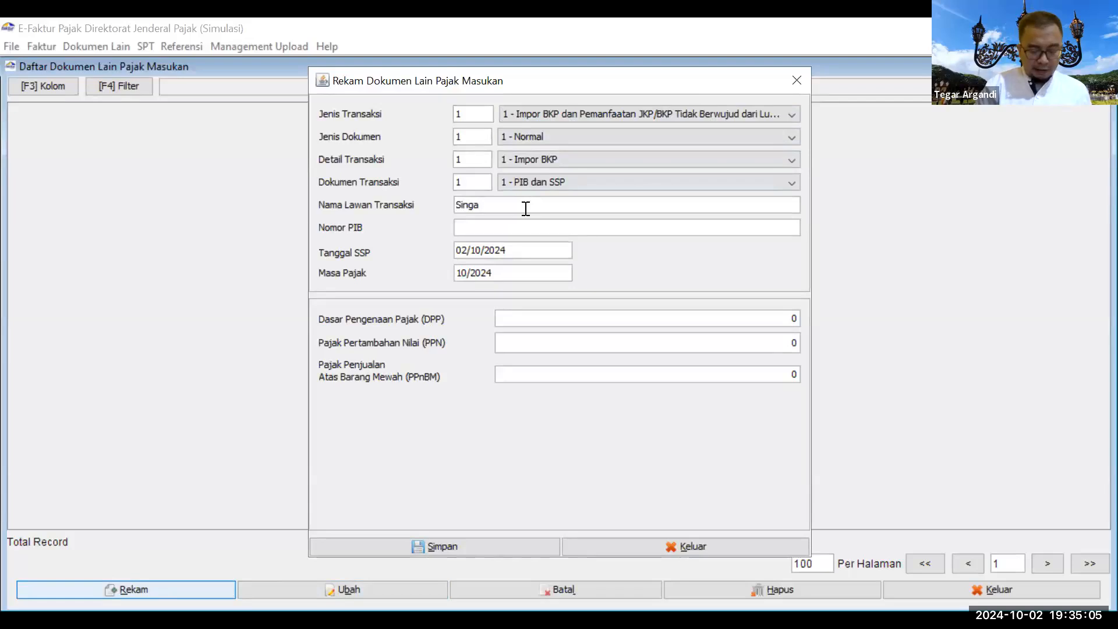
{"action": "type", "text": "Ltd"}
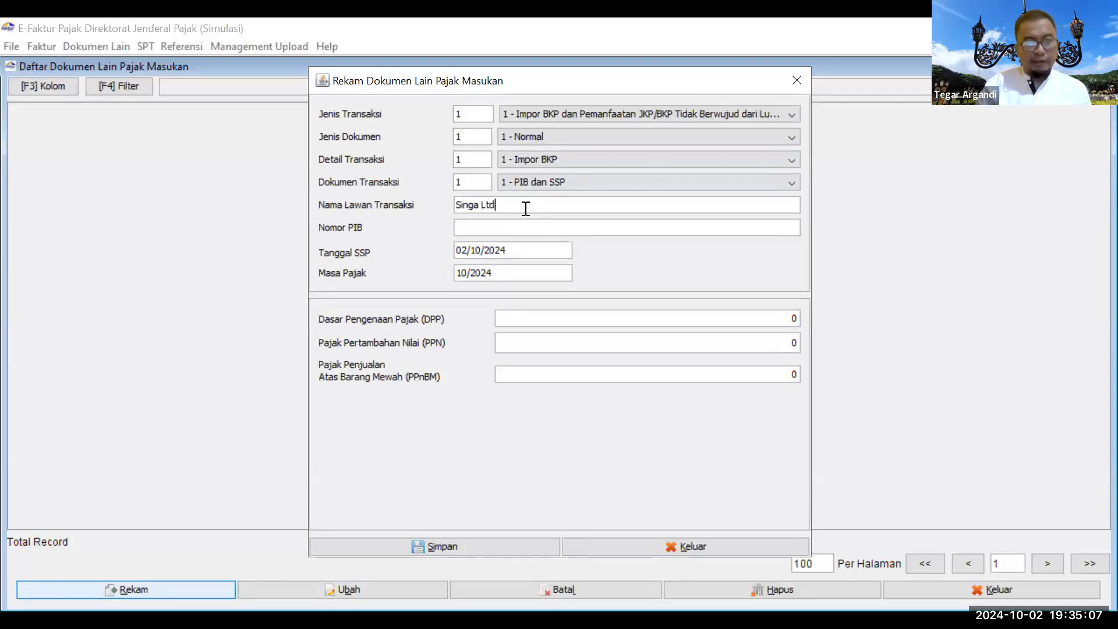
{"action": "left_click", "coordinate": [528, 225]}
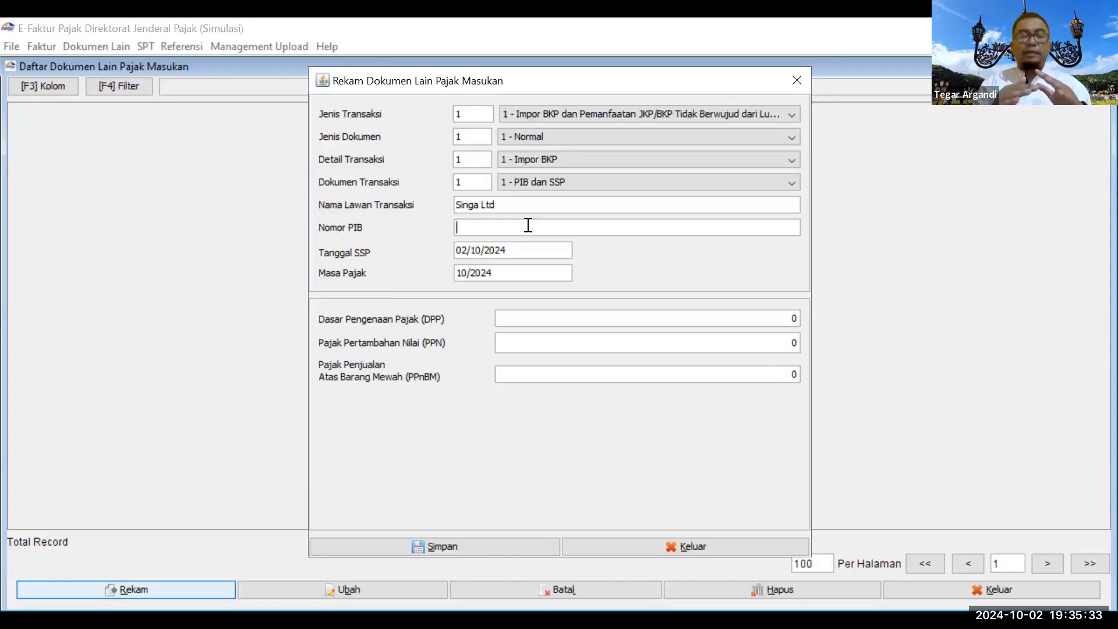
Step: Enter the PIB number and DPP 400.000.000, then save and start a fresh document
{"action": "type", "text": "564454546#456454s564564s6"}
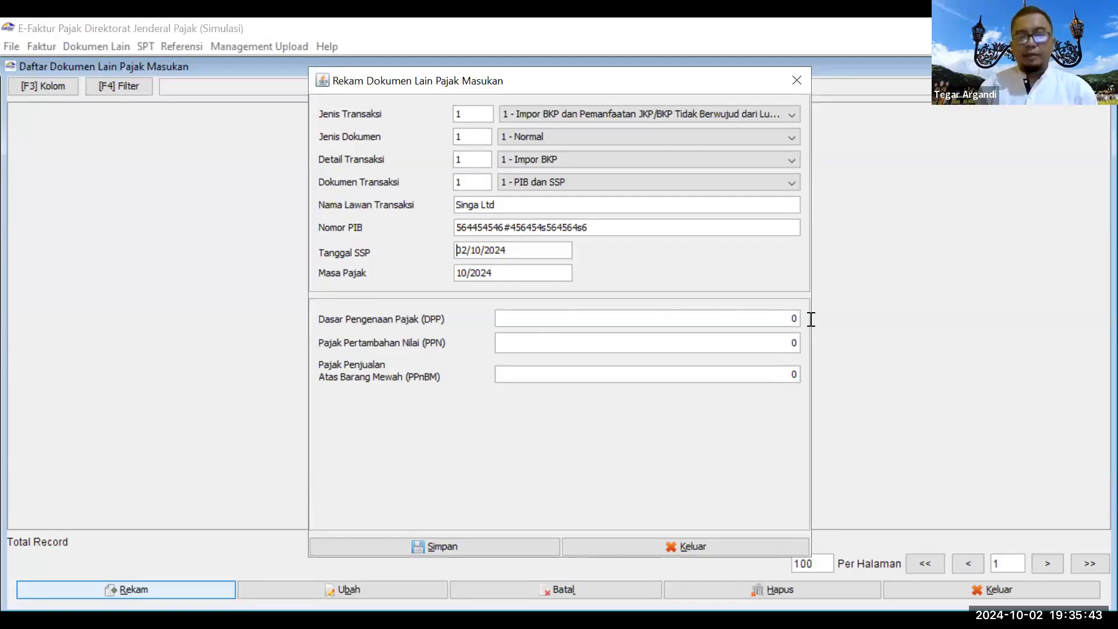
{"action": "left_click", "coordinate": [797, 319]}
{"action": "type", "text": "4"}
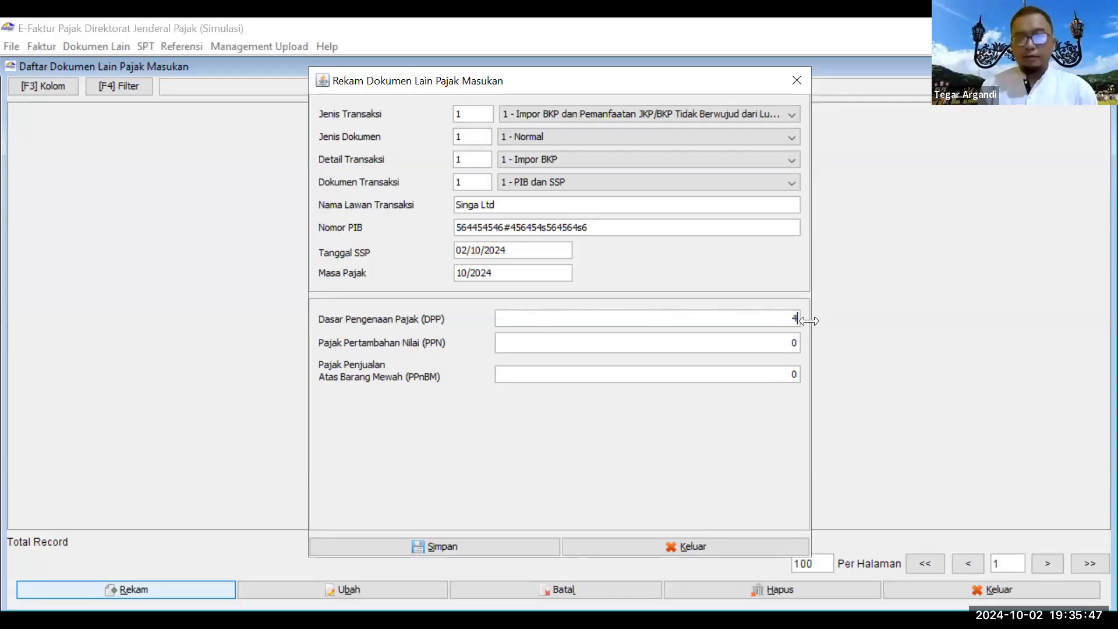
{"action": "type", "text": "00000000"}
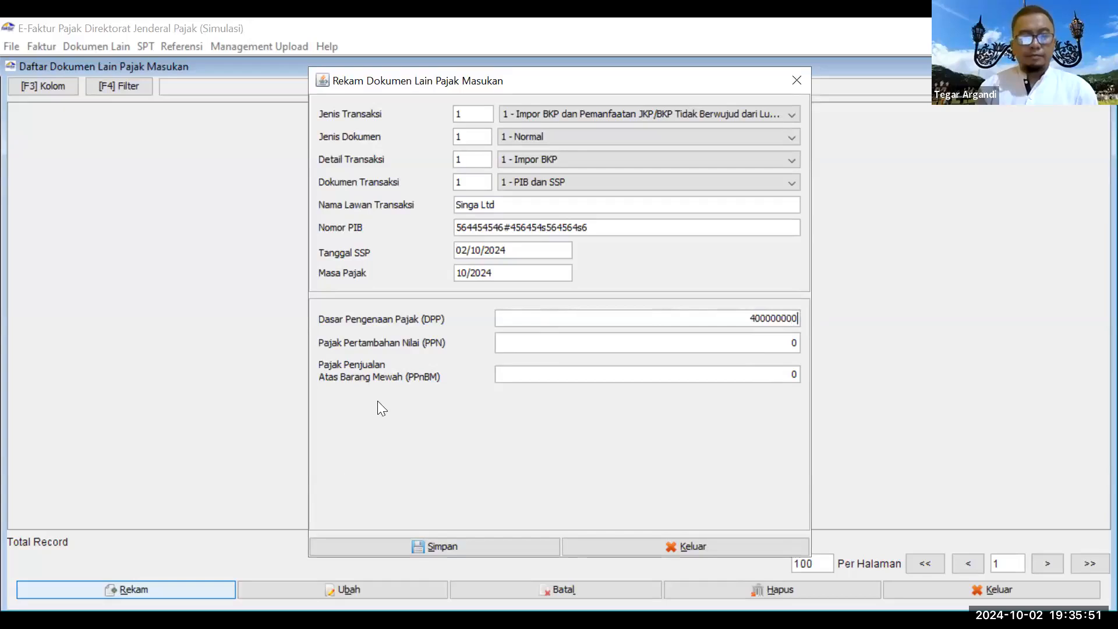
{"action": "key", "text": "Tab"}
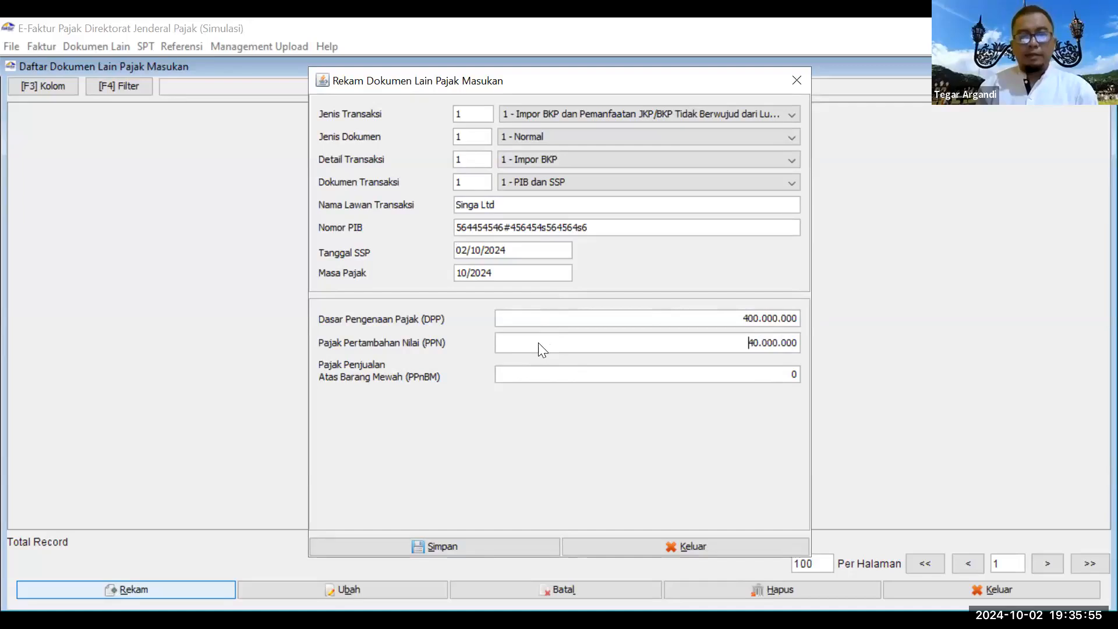
{"action": "key", "text": "alt+s"}
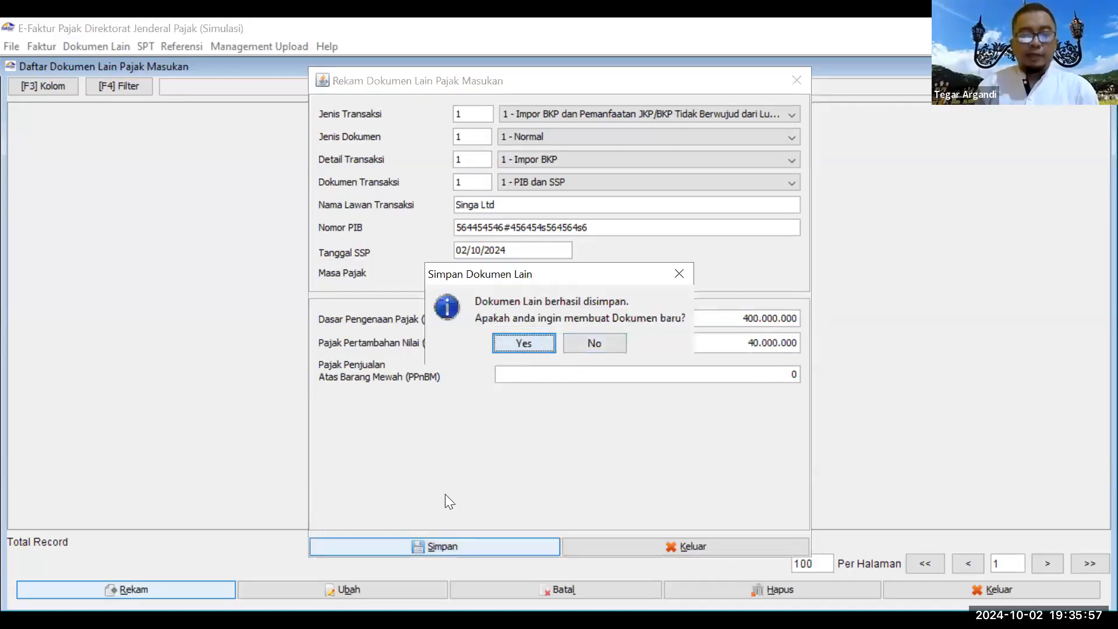
{"action": "key", "text": "Return"}
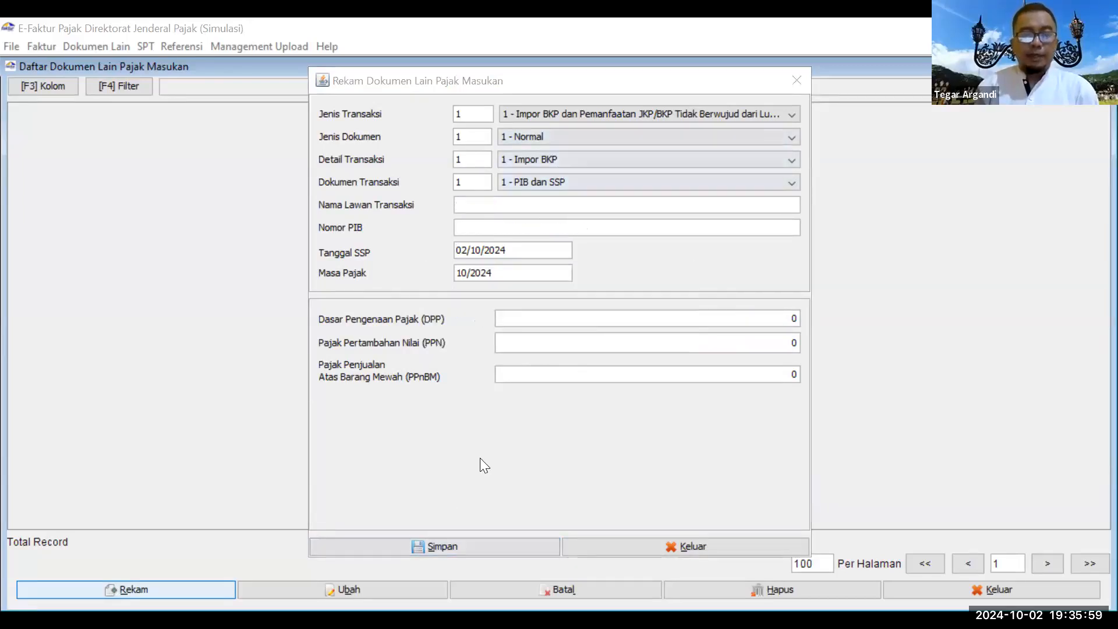
Step: Set the transaction type to domestic acquisition and pick PT B as the counterparty
{"action": "left_click", "coordinate": [579, 113]}
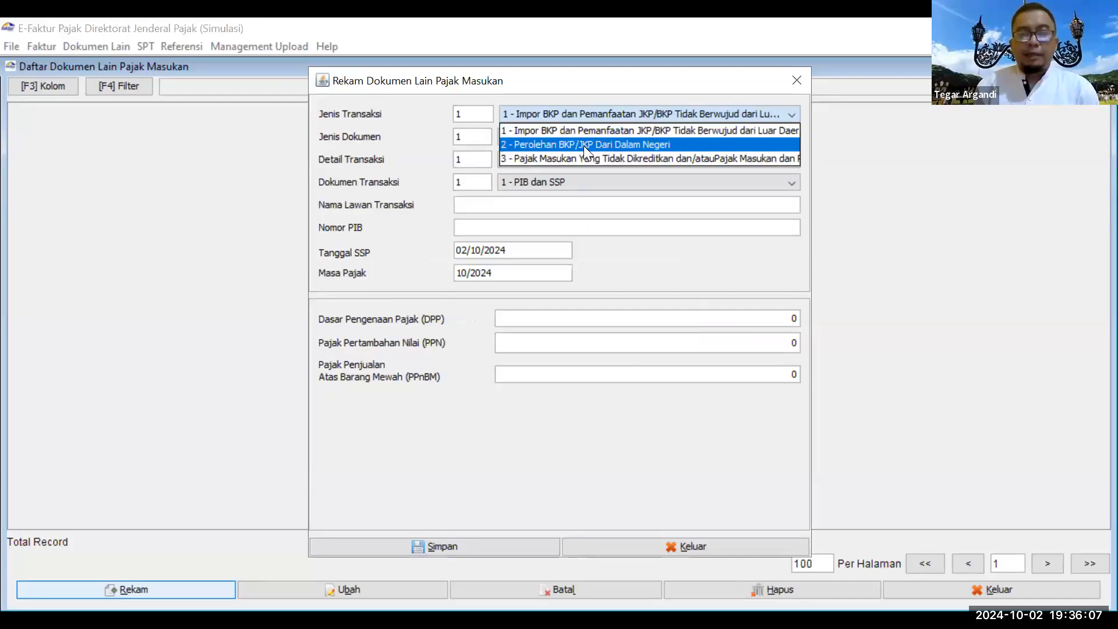
{"action": "left_click", "coordinate": [585, 145]}
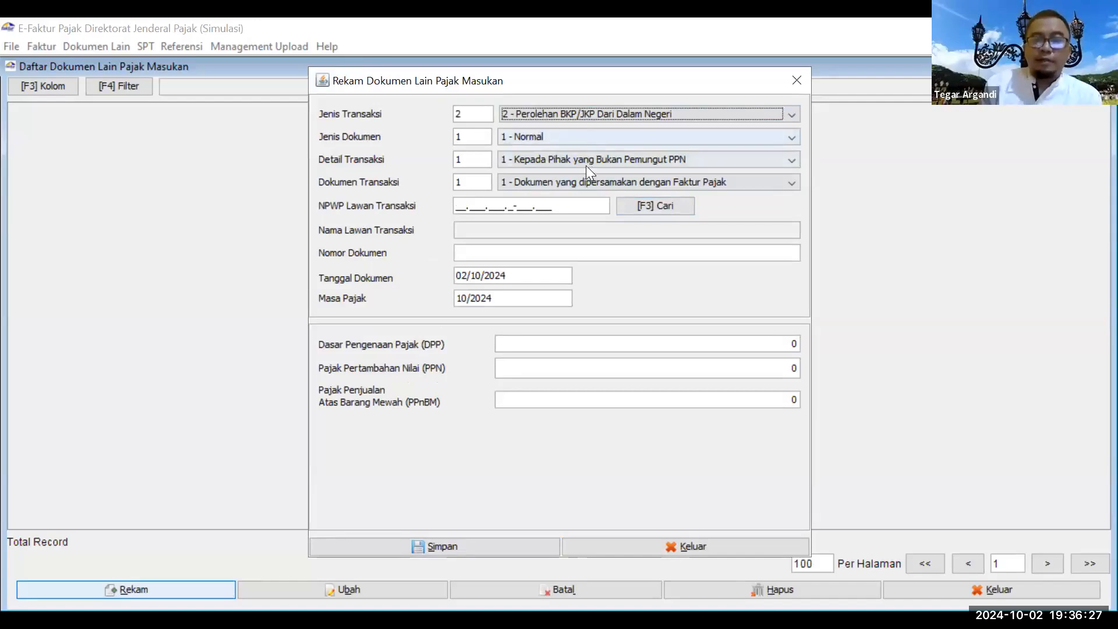
{"action": "left_click", "coordinate": [644, 208]}
{"action": "left_click", "coordinate": [726, 210]}
{"action": "left_click", "coordinate": [475, 278]}
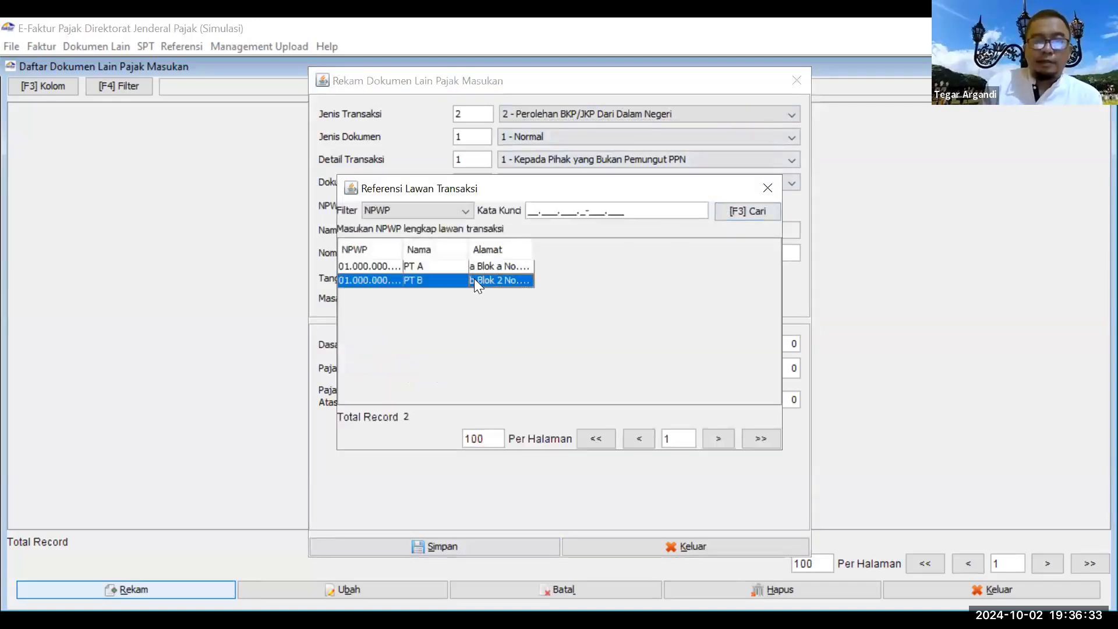
{"action": "double_click", "coordinate": [474, 278]}
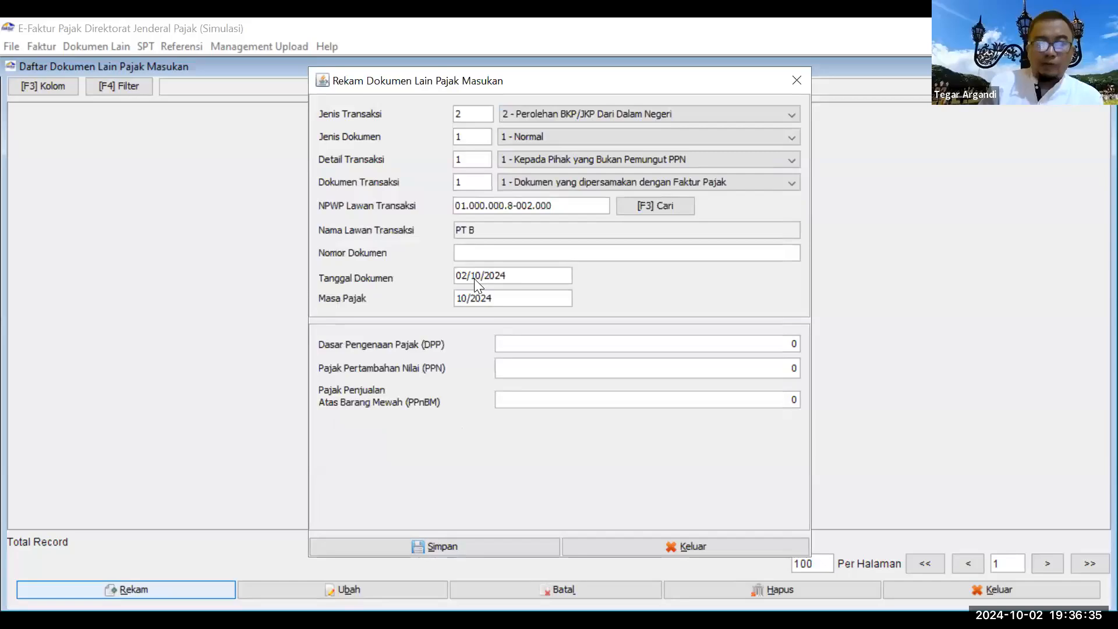
Step: Enter document number 5646546 and DPP 20.000.000, save, and decline a new document
{"action": "type", "text": "5646546"}
{"action": "key", "text": "Tab"}
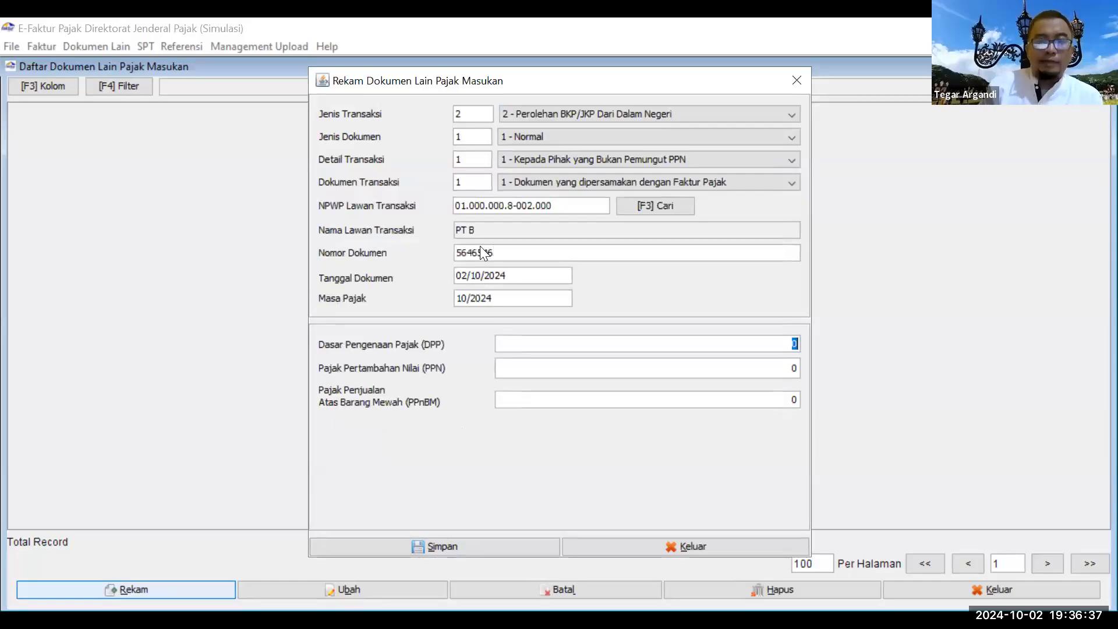
{"action": "type", "text": "20"}
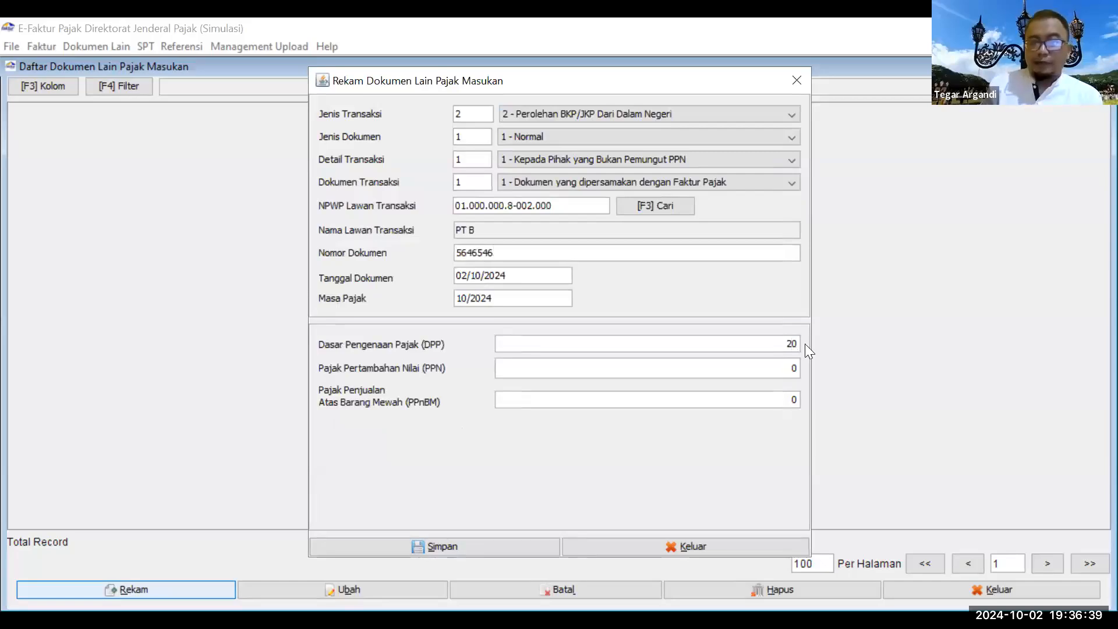
{"action": "type", "text": "000000"}
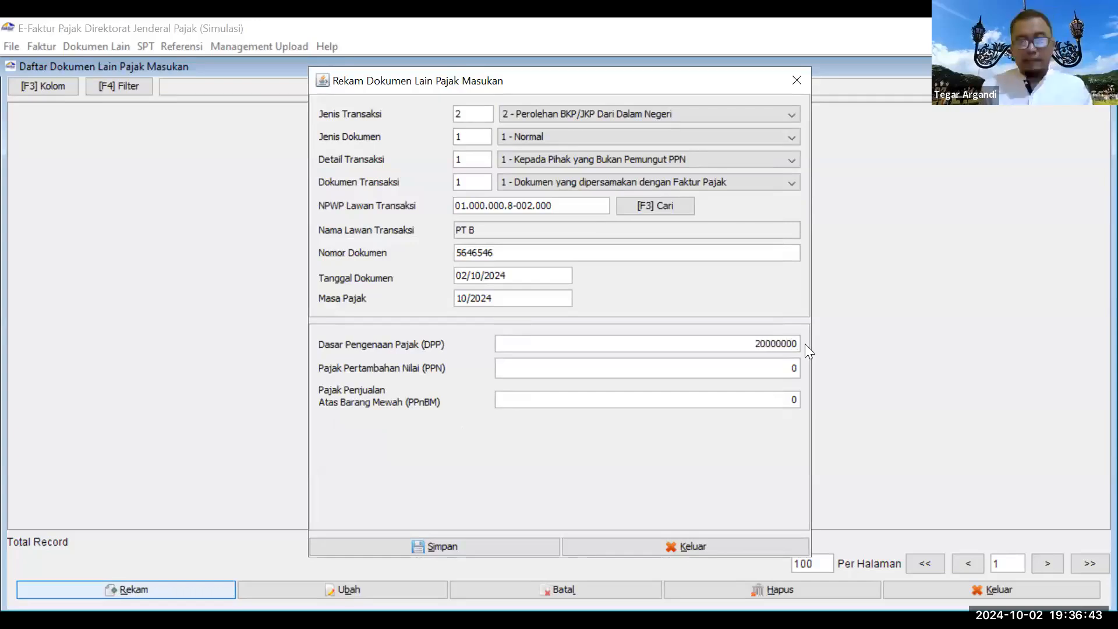
{"action": "key", "text": "Tab"}
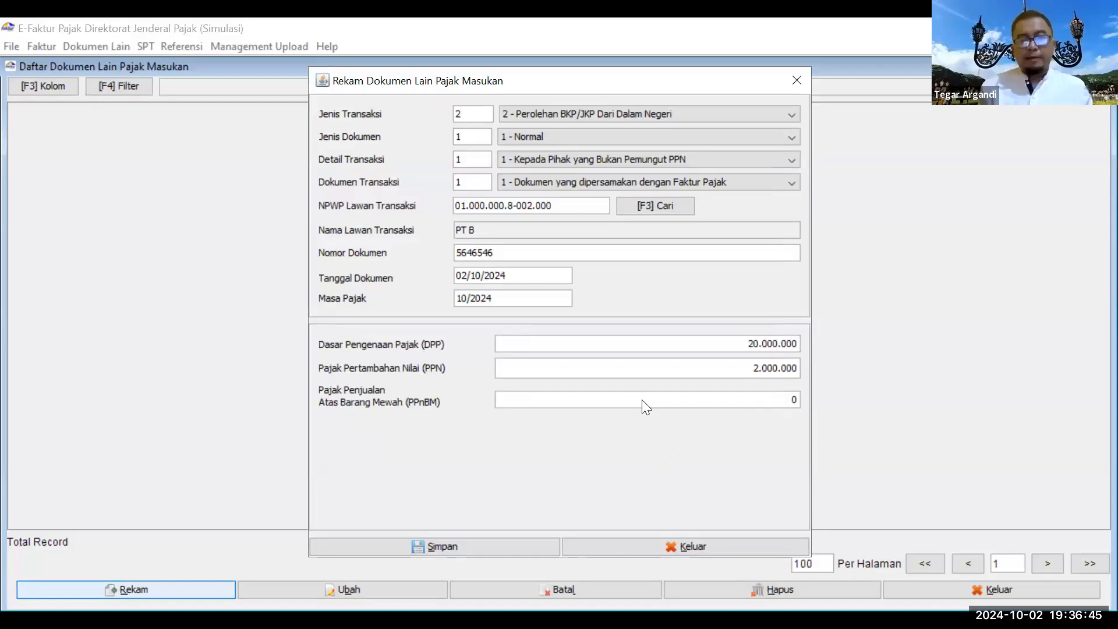
{"action": "left_click", "coordinate": [523, 542]}
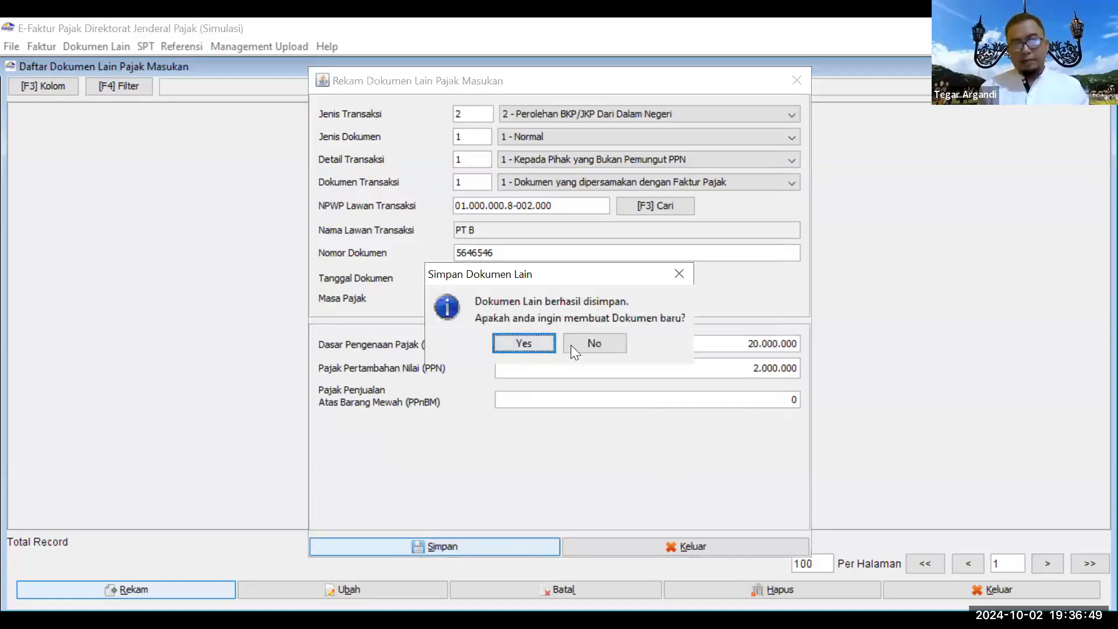
{"action": "key", "text": "Return"}
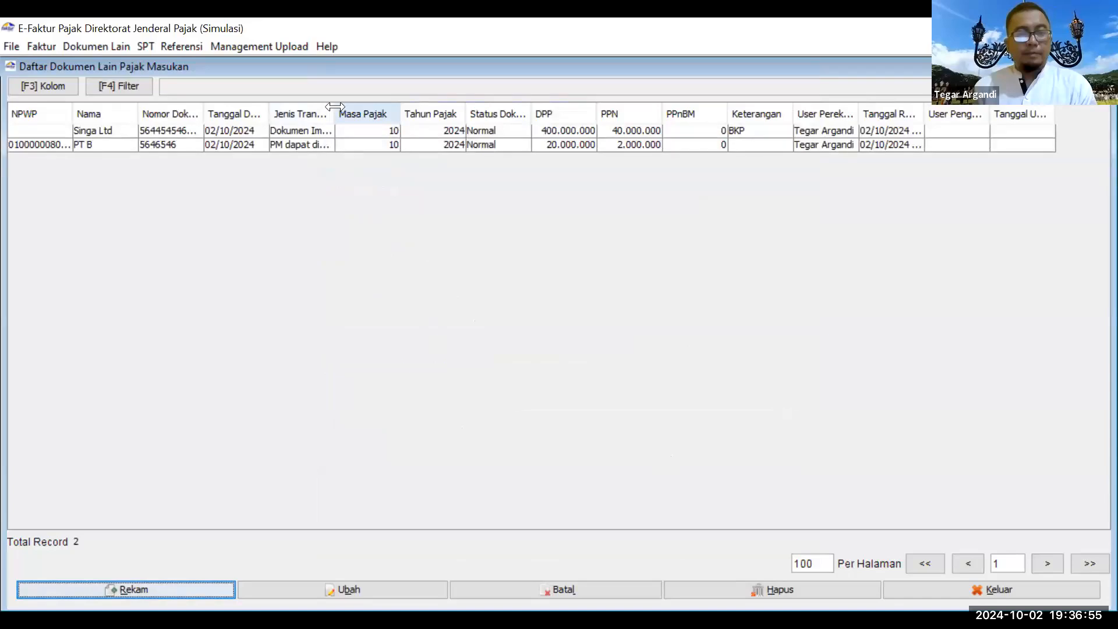
Step: Reopen the PT B record from the input-tax list for editing
{"action": "left_click", "coordinate": [324, 144]}
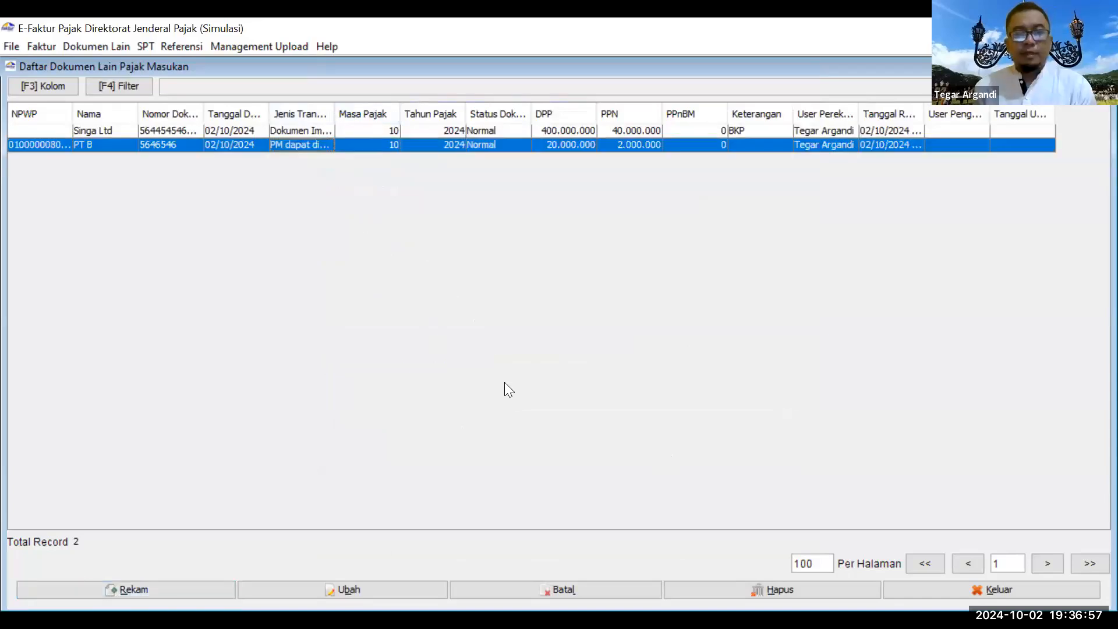
{"action": "key", "text": "alt+u"}
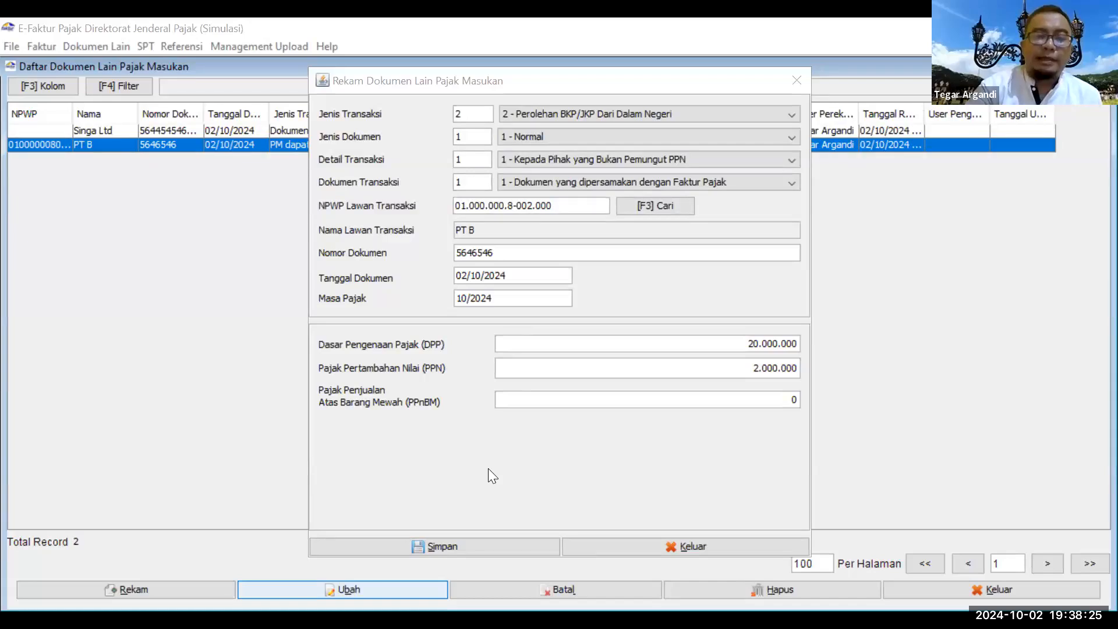
{"action": "left_click_drag", "start_coordinate": [189, 384], "coordinate": [175, 342]}
{"action": "mouse_move", "coordinate": [242, 305]}
{"action": "left_mouse_down"}
{"action": "mouse_move", "coordinate": [175, 343]}
{"action": "mouse_move", "coordinate": [315, 350]}
{"action": "mouse_move", "coordinate": [255, 382]}
{"action": "mouse_move", "coordinate": [187, 386]}
{"action": "mouse_move", "coordinate": [225, 406]}
{"action": "mouse_move", "coordinate": [201, 386]}
{"action": "mouse_move", "coordinate": [260, 371]}
{"action": "mouse_move", "coordinate": [237, 381]}
{"action": "left_mouse_up"}
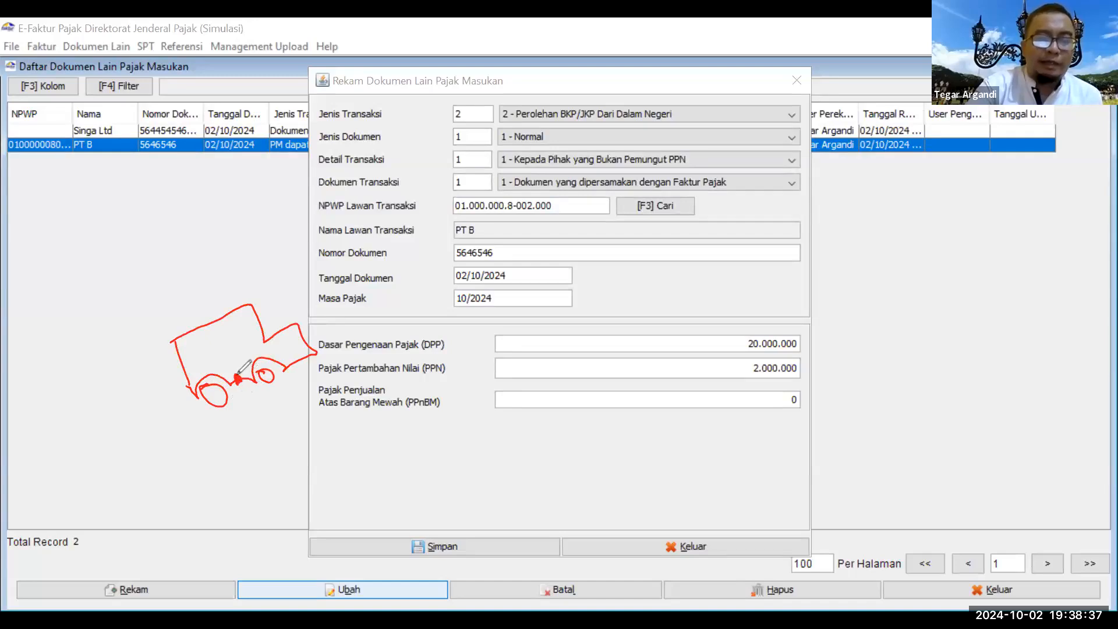
{"action": "mouse_move", "coordinate": [195, 322]}
{"action": "left_mouse_down"}
{"action": "mouse_move", "coordinate": [247, 271]}
{"action": "mouse_move", "coordinate": [309, 291]}
{"action": "mouse_move", "coordinate": [343, 323]}
{"action": "left_mouse_up"}
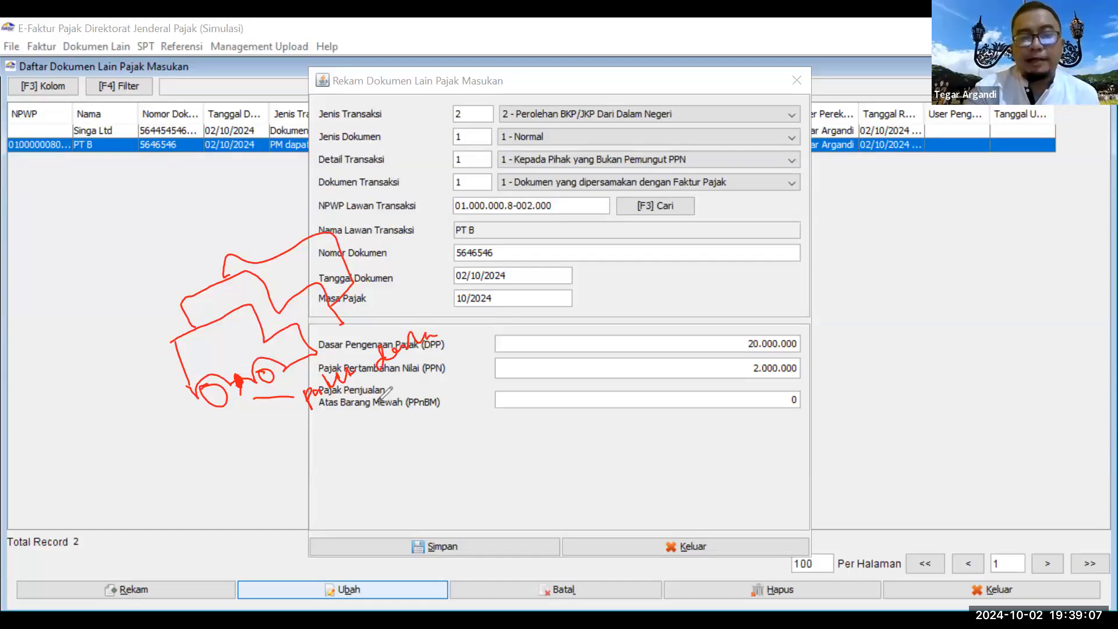
{"action": "left_click_drag", "start_coordinate": [294, 387], "coordinate": [453, 368]}
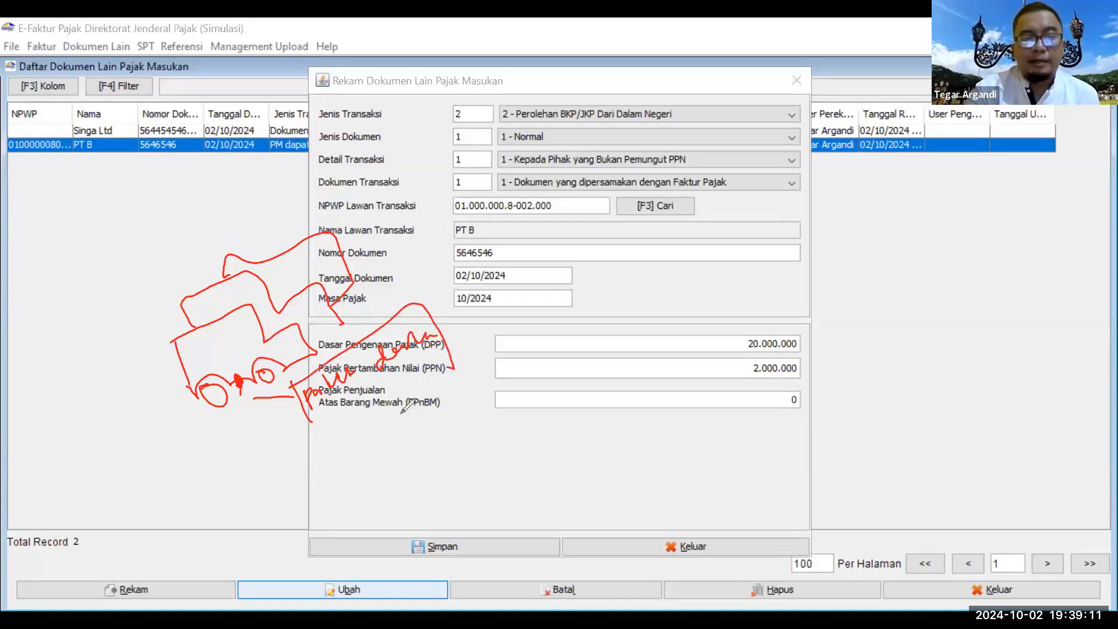
{"action": "mouse_move", "coordinate": [407, 404]}
{"action": "left_mouse_down"}
{"action": "mouse_move", "coordinate": [326, 416]}
{"action": "mouse_move", "coordinate": [355, 431]}
{"action": "mouse_move", "coordinate": [442, 391]}
{"action": "mouse_move", "coordinate": [440, 358]}
{"action": "left_mouse_up"}
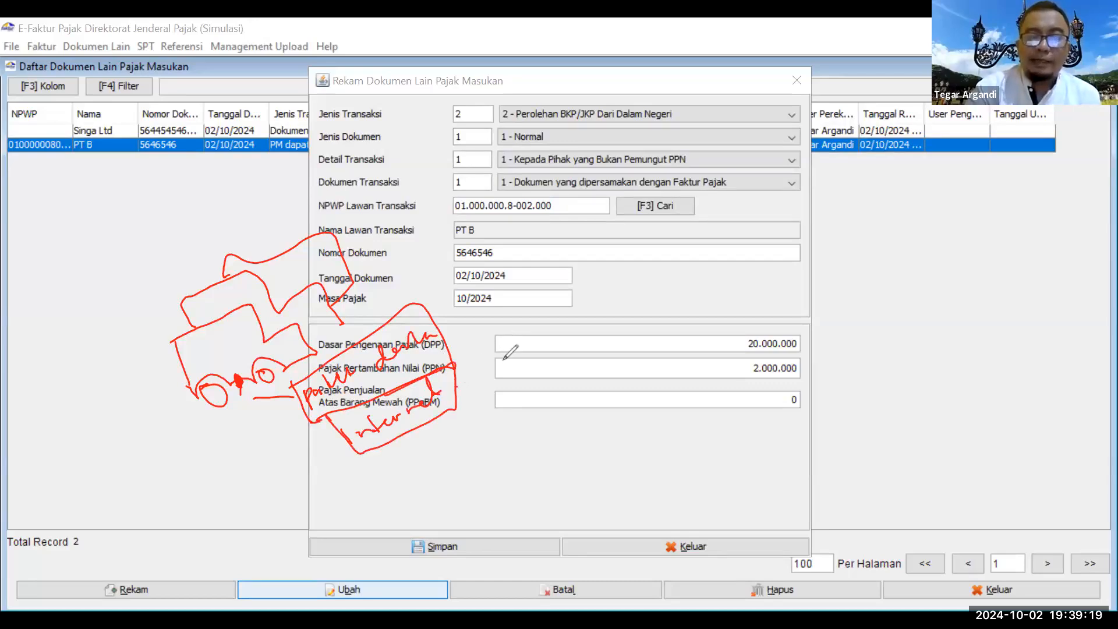
{"action": "left_click_drag", "start_coordinate": [461, 385], "coordinate": [499, 360]}
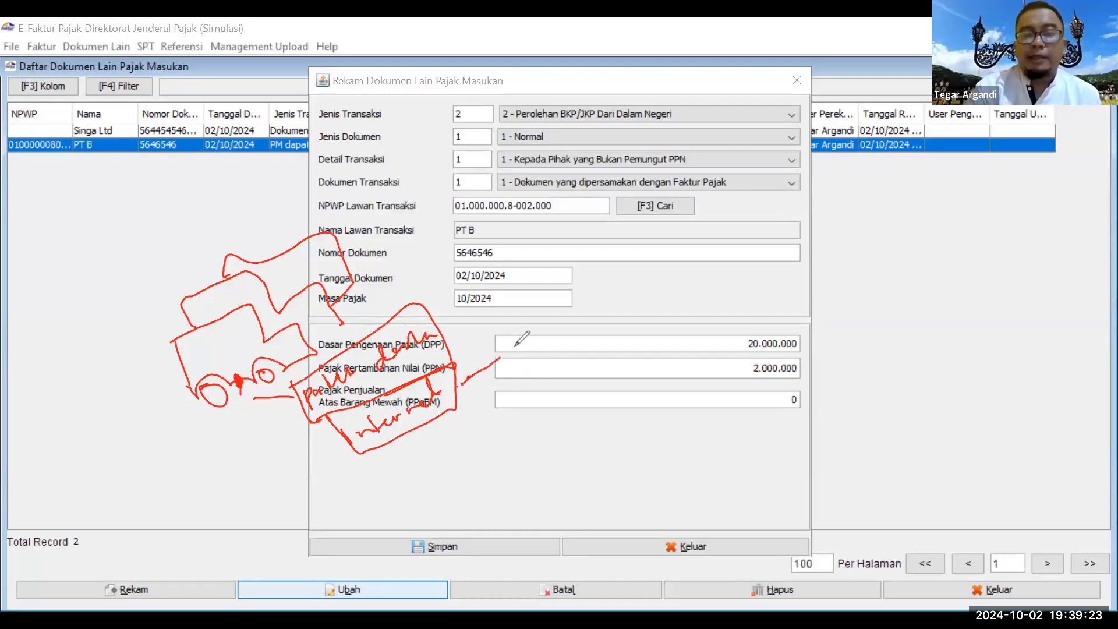
{"action": "mouse_move", "coordinate": [517, 344]}
{"action": "left_mouse_down"}
{"action": "mouse_move", "coordinate": [514, 364]}
{"action": "mouse_move", "coordinate": [540, 350]}
{"action": "mouse_move", "coordinate": [512, 372]}
{"action": "mouse_move", "coordinate": [554, 361]}
{"action": "mouse_move", "coordinate": [585, 310]}
{"action": "left_mouse_up"}
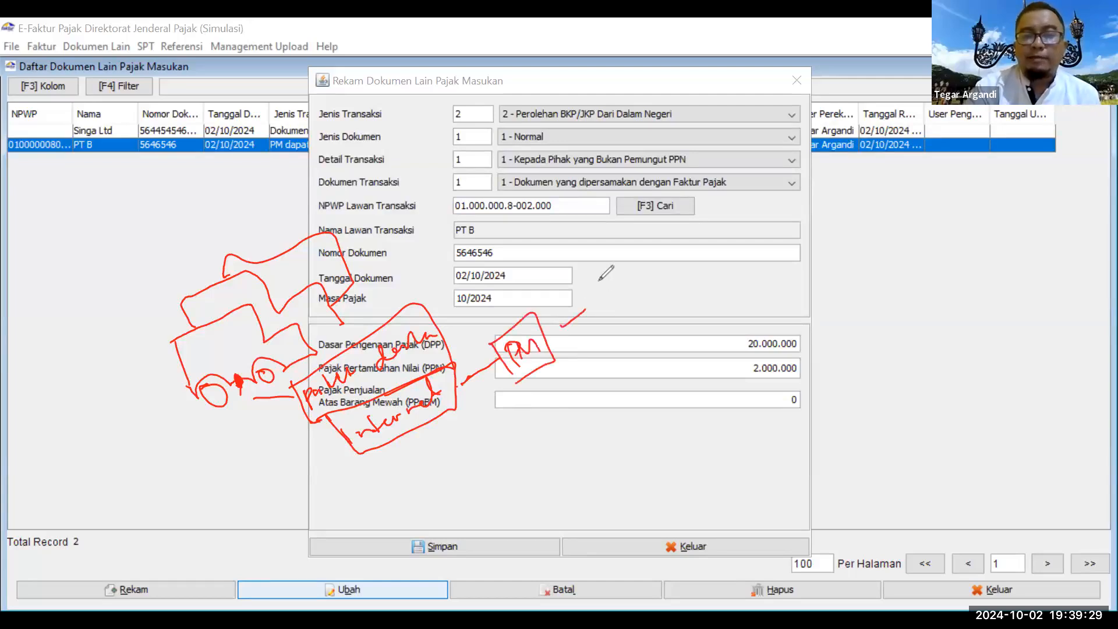
{"action": "mouse_move", "coordinate": [628, 262]}
{"action": "left_mouse_down"}
{"action": "mouse_move", "coordinate": [638, 258]}
{"action": "mouse_move", "coordinate": [610, 301]}
{"action": "mouse_move", "coordinate": [663, 268]}
{"action": "left_mouse_up"}
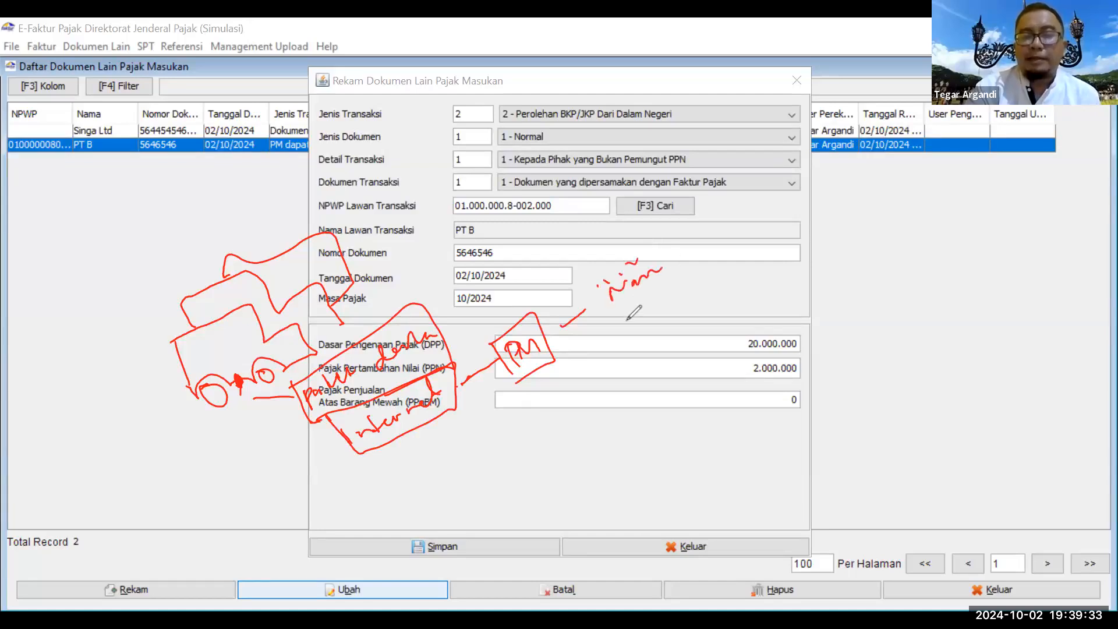
{"action": "mouse_move", "coordinate": [625, 314]}
{"action": "left_mouse_down"}
{"action": "mouse_move", "coordinate": [623, 332]}
{"action": "mouse_move", "coordinate": [668, 296]}
{"action": "left_mouse_up"}
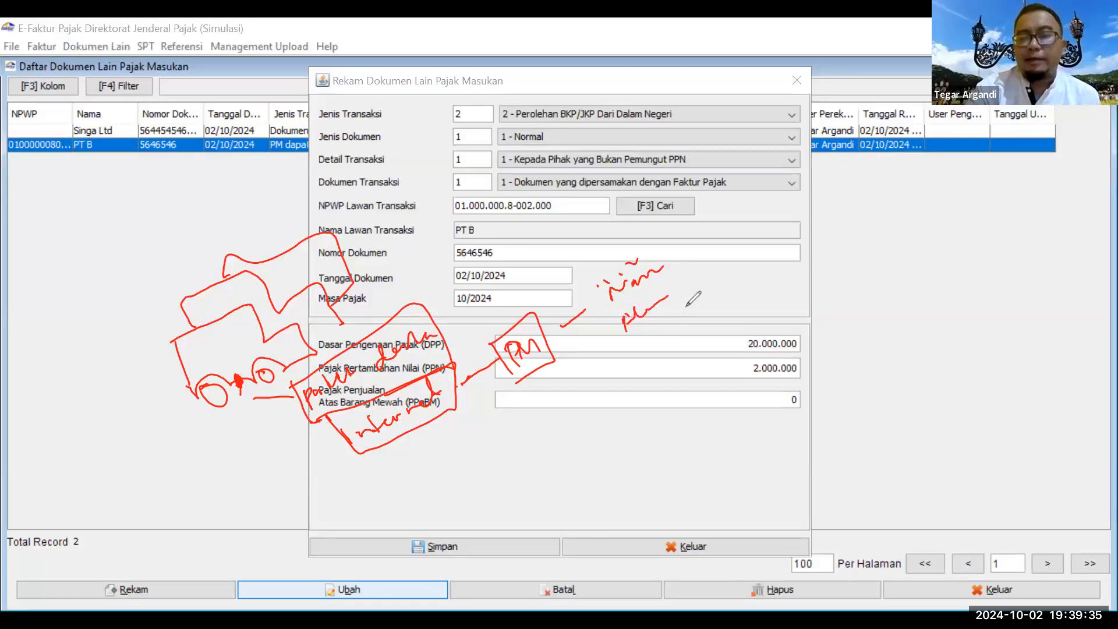
{"action": "left_click_drag", "start_coordinate": [639, 354], "coordinate": [681, 319]}
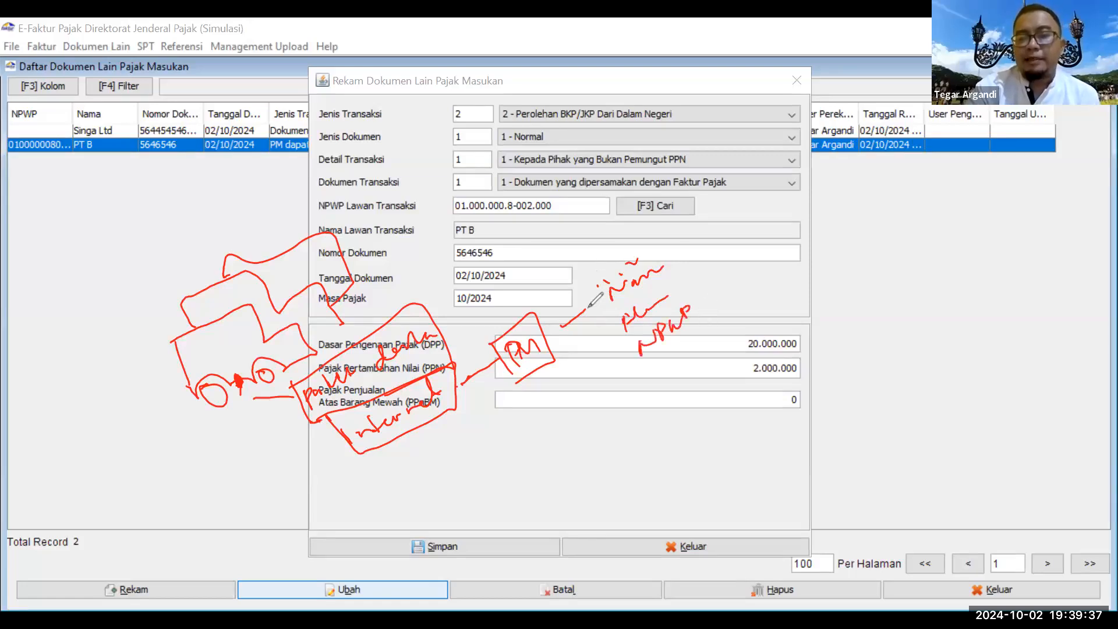
{"action": "left_click_drag", "start_coordinate": [582, 300], "coordinate": [651, 393]}
{"action": "mouse_move", "coordinate": [697, 315]}
{"action": "left_mouse_down"}
{"action": "mouse_move", "coordinate": [710, 300]}
{"action": "mouse_move", "coordinate": [687, 294]}
{"action": "left_mouse_up"}
{"action": "mouse_move", "coordinate": [736, 263]}
{"action": "left_mouse_down"}
{"action": "mouse_move", "coordinate": [590, 357]}
{"action": "mouse_move", "coordinate": [742, 298]}
{"action": "mouse_move", "coordinate": [732, 263]}
{"action": "mouse_move", "coordinate": [737, 284]}
{"action": "left_mouse_up"}
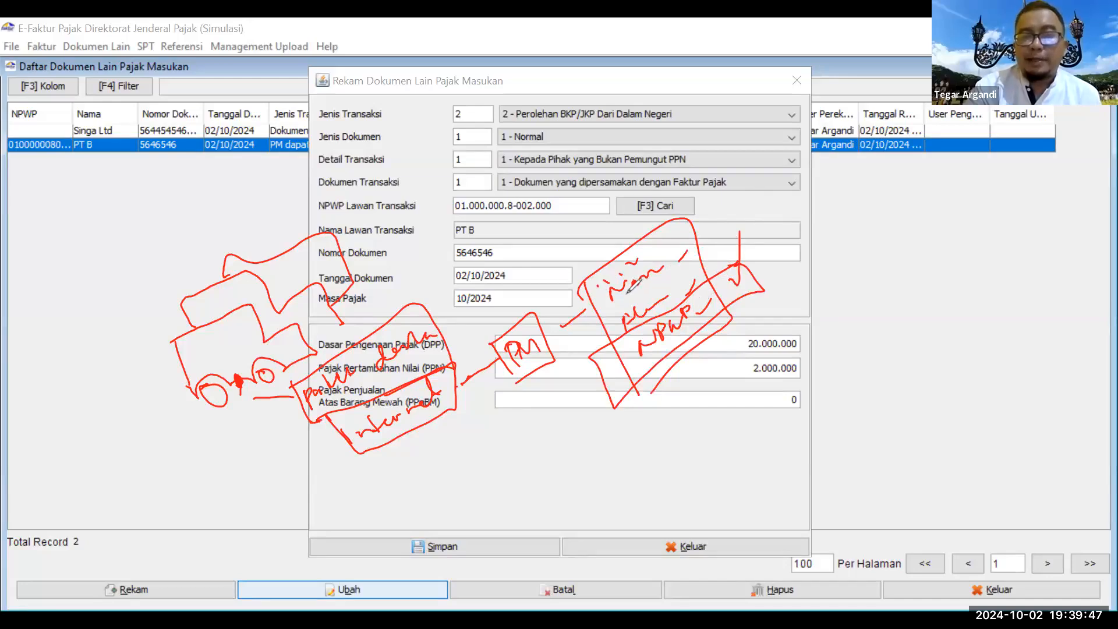
{"action": "left_click_drag", "start_coordinate": [662, 195], "coordinate": [640, 400]}
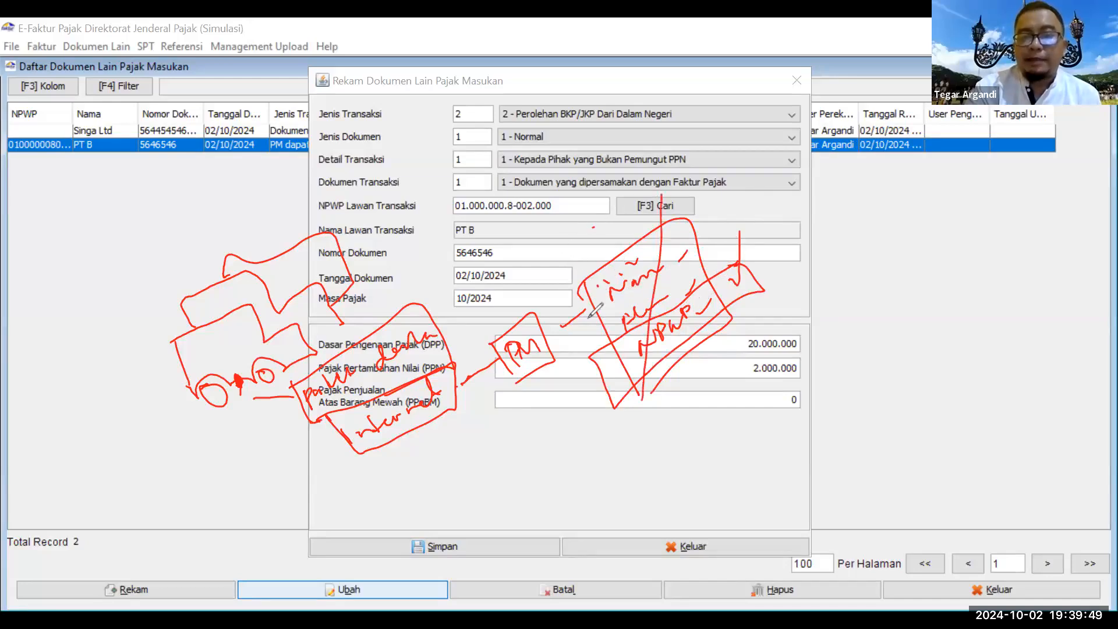
{"action": "left_click_drag", "start_coordinate": [562, 265], "coordinate": [713, 356]}
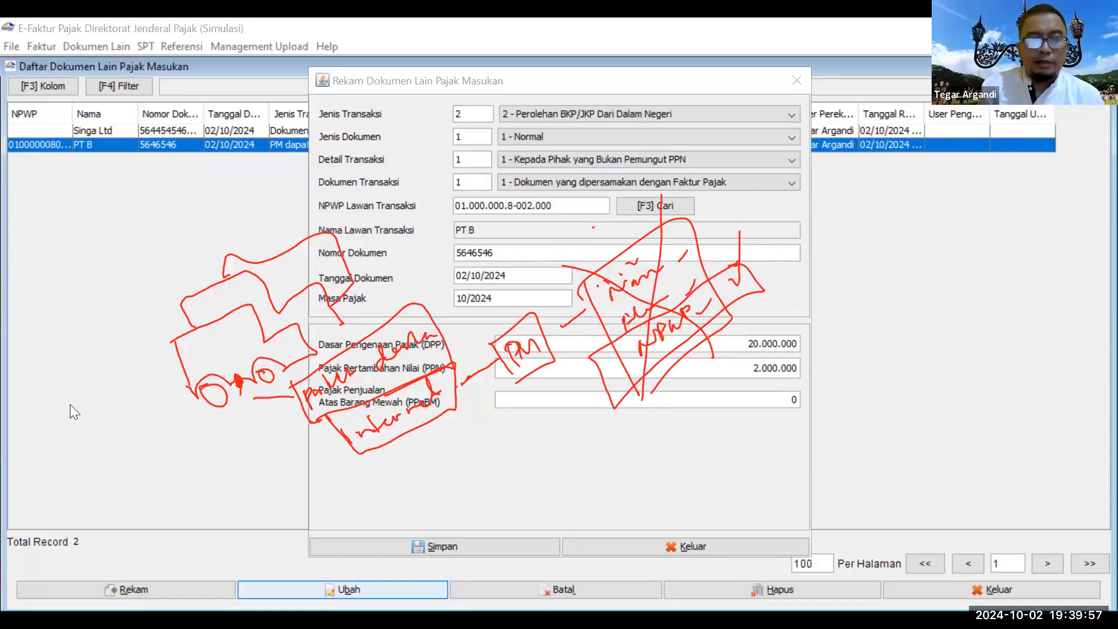
{"action": "key", "text": "Escape"}
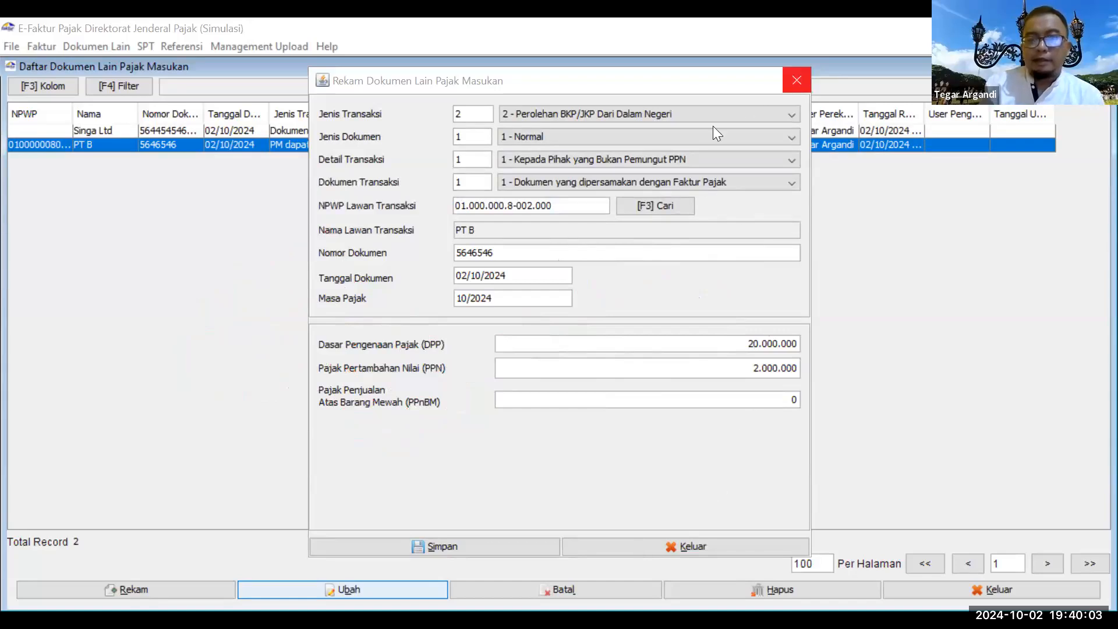
{"action": "left_click", "coordinate": [797, 80]}
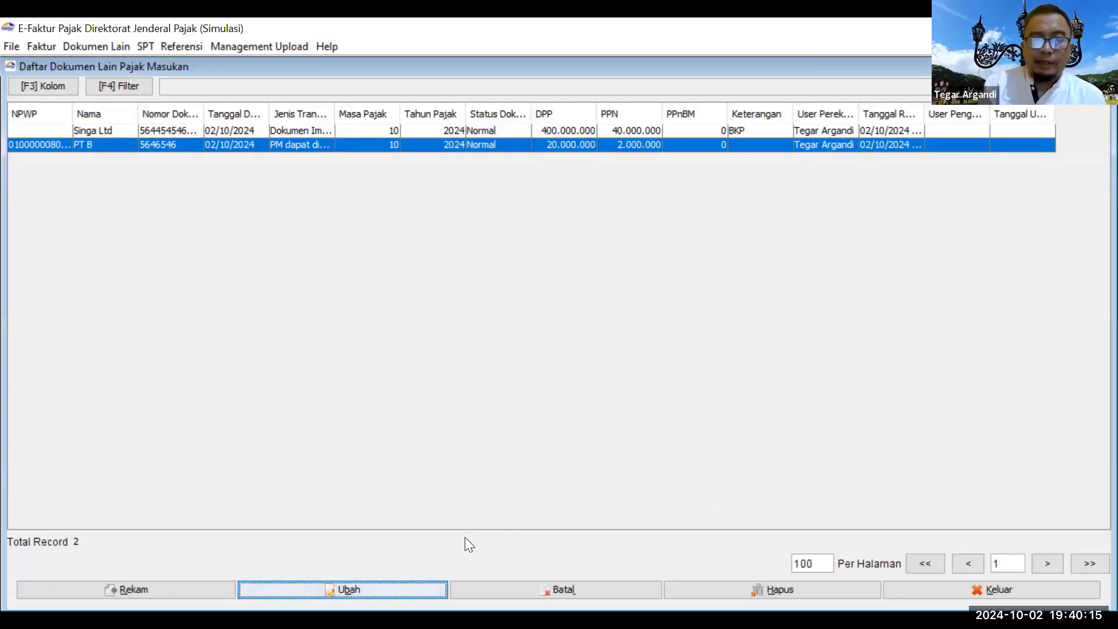
{"action": "left_click", "coordinate": [117, 47]}
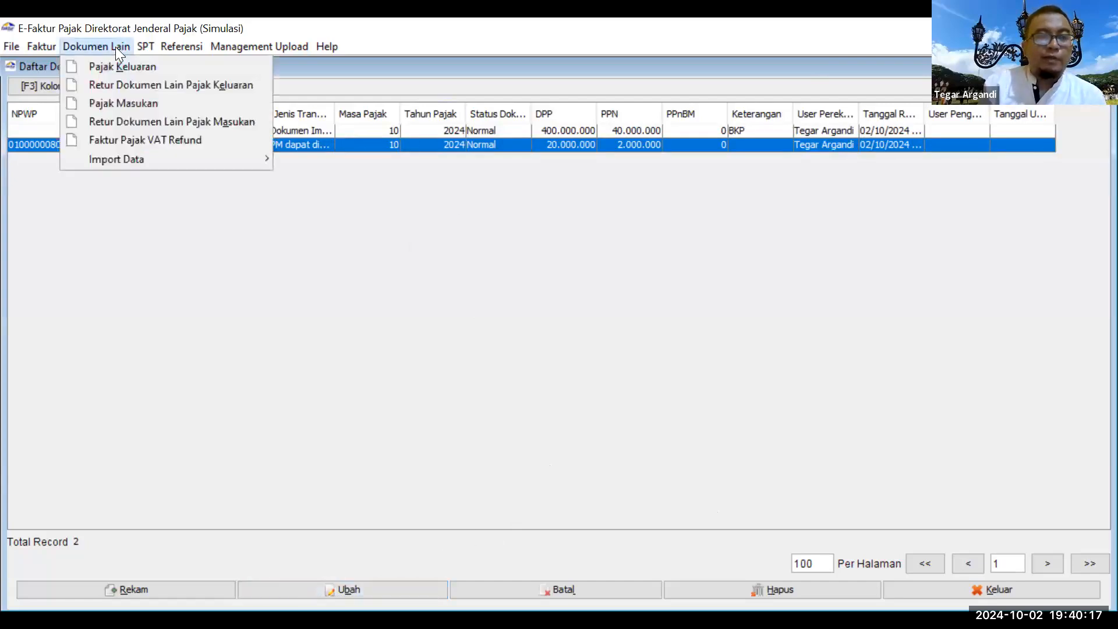
{"action": "mouse_move", "coordinate": [139, 47]}
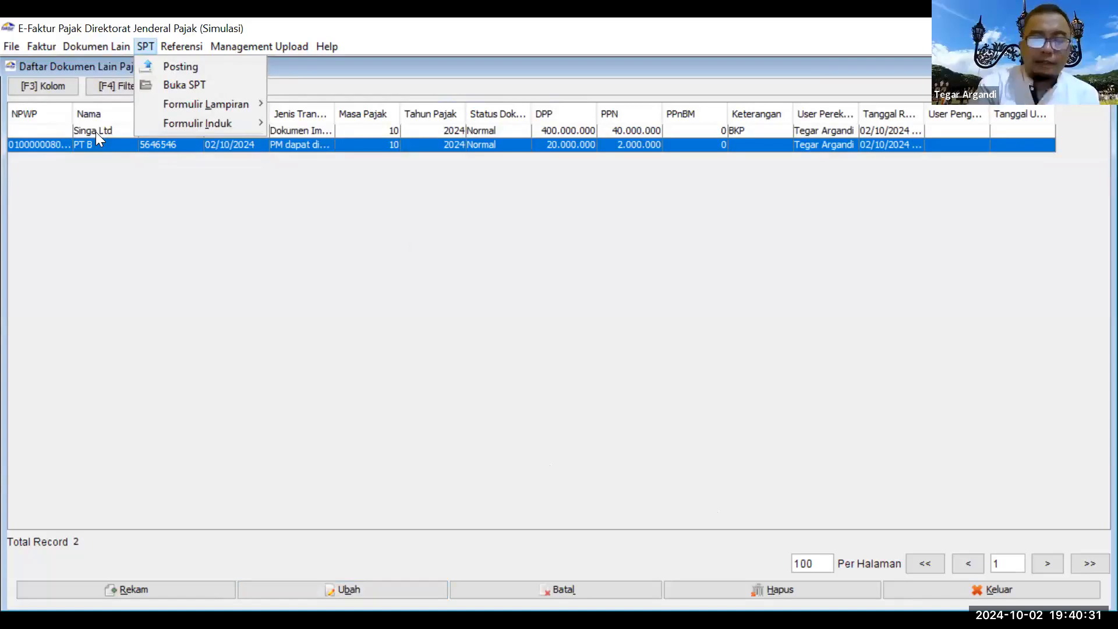
{"action": "left_click", "coordinate": [257, 316]}
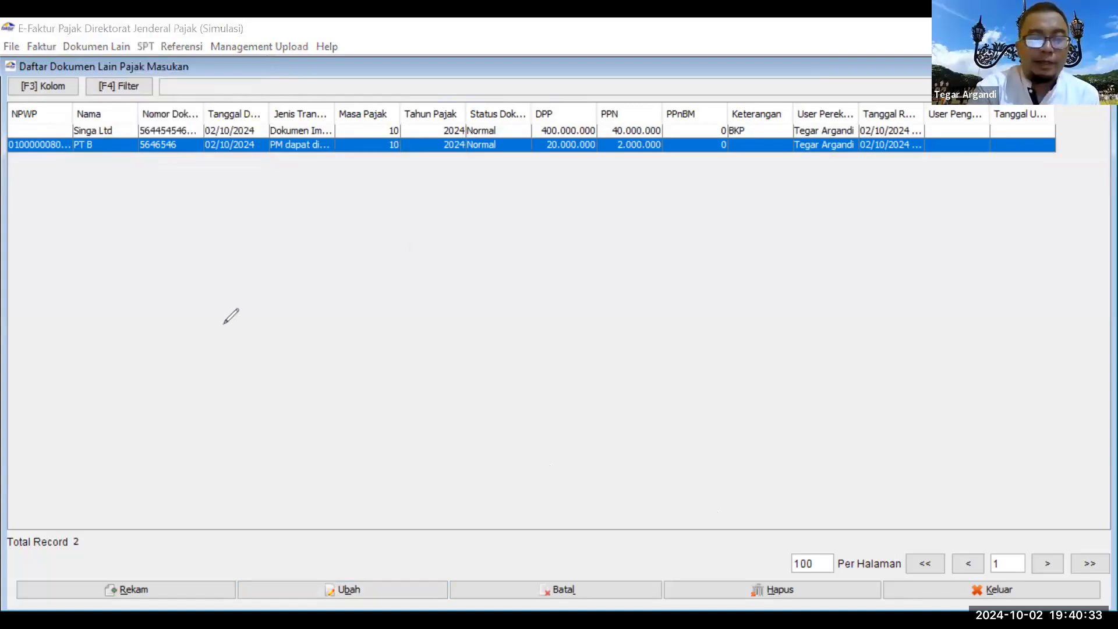
Step: Handwrite INPUT DATA in red over the list and underline it
{"action": "left_click_drag", "start_coordinate": [218, 319], "coordinate": [239, 376]}
{"action": "left_click_drag", "start_coordinate": [240, 306], "coordinate": [269, 287]}
{"action": "mouse_move", "coordinate": [274, 288]}
{"action": "left_mouse_down"}
{"action": "mouse_move", "coordinate": [295, 327]}
{"action": "mouse_move", "coordinate": [286, 304]}
{"action": "left_mouse_up"}
{"action": "left_click_drag", "start_coordinate": [298, 286], "coordinate": [339, 260]}
{"action": "left_click_drag", "start_coordinate": [329, 269], "coordinate": [337, 306]}
{"action": "left_click_drag", "start_coordinate": [381, 246], "coordinate": [399, 278]}
{"action": "left_click_drag", "start_coordinate": [384, 244], "coordinate": [408, 279]}
{"action": "left_click_drag", "start_coordinate": [419, 225], "coordinate": [439, 267]}
{"action": "left_click_drag", "start_coordinate": [419, 256], "coordinate": [449, 216]}
{"action": "left_click_drag", "start_coordinate": [439, 222], "coordinate": [449, 254]}
{"action": "mouse_move", "coordinate": [460, 205]}
{"action": "left_mouse_down"}
{"action": "mouse_move", "coordinate": [459, 246]}
{"action": "mouse_move", "coordinate": [470, 233]}
{"action": "left_mouse_up"}
{"action": "left_click_drag", "start_coordinate": [236, 417], "coordinate": [482, 263]}
Step: Handwrite POSTING SPT with an underline, then SUBMIT below it
{"action": "left_click_drag", "start_coordinate": [289, 417], "coordinate": [334, 462]}
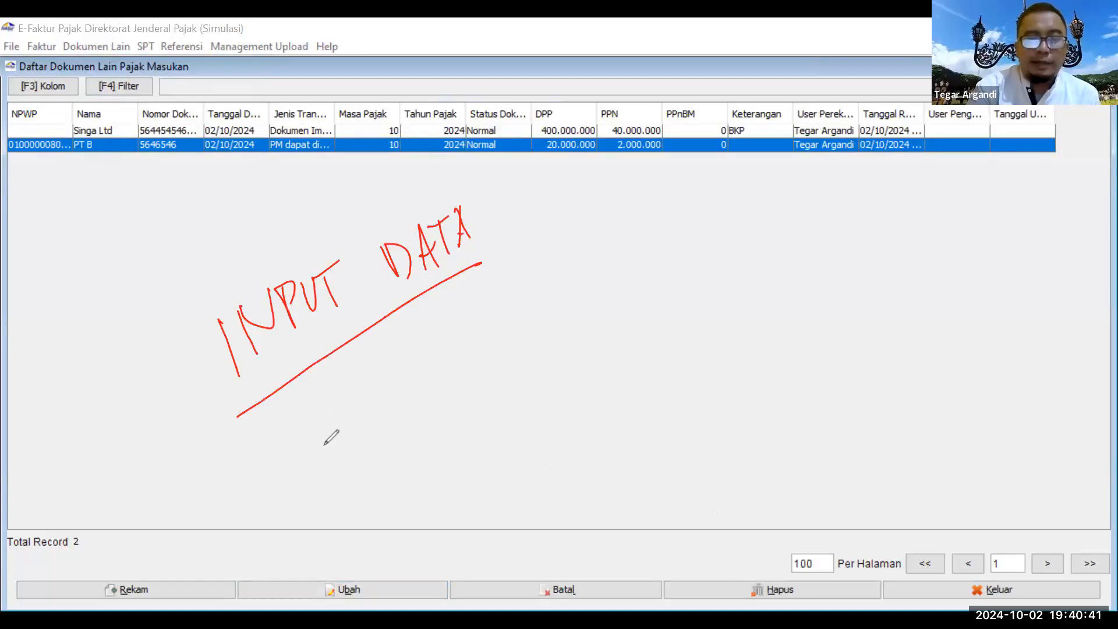
{"action": "mouse_move", "coordinate": [285, 431]}
{"action": "left_mouse_down"}
{"action": "mouse_move", "coordinate": [343, 394]}
{"action": "mouse_move", "coordinate": [356, 424]}
{"action": "left_mouse_up"}
{"action": "mouse_move", "coordinate": [379, 373]}
{"action": "left_mouse_down"}
{"action": "mouse_move", "coordinate": [386, 408]}
{"action": "mouse_move", "coordinate": [410, 396]}
{"action": "mouse_move", "coordinate": [446, 339]}
{"action": "mouse_move", "coordinate": [477, 349]}
{"action": "left_mouse_up"}
{"action": "mouse_move", "coordinate": [517, 282]}
{"action": "left_mouse_down"}
{"action": "mouse_move", "coordinate": [504, 315]}
{"action": "mouse_move", "coordinate": [530, 274]}
{"action": "mouse_move", "coordinate": [553, 300]}
{"action": "left_mouse_up"}
{"action": "left_click_drag", "start_coordinate": [538, 261], "coordinate": [556, 246]}
{"action": "left_click_drag", "start_coordinate": [361, 486], "coordinate": [607, 320]}
{"action": "mouse_move", "coordinate": [430, 466]}
{"action": "left_mouse_down"}
{"action": "mouse_move", "coordinate": [465, 508]}
{"action": "mouse_move", "coordinate": [484, 447]}
{"action": "mouse_move", "coordinate": [538, 420]}
{"action": "mouse_move", "coordinate": [563, 428]}
{"action": "left_mouse_up"}
{"action": "left_click", "coordinate": [556, 385]}
{"action": "left_click_drag", "start_coordinate": [552, 390], "coordinate": [571, 371]}
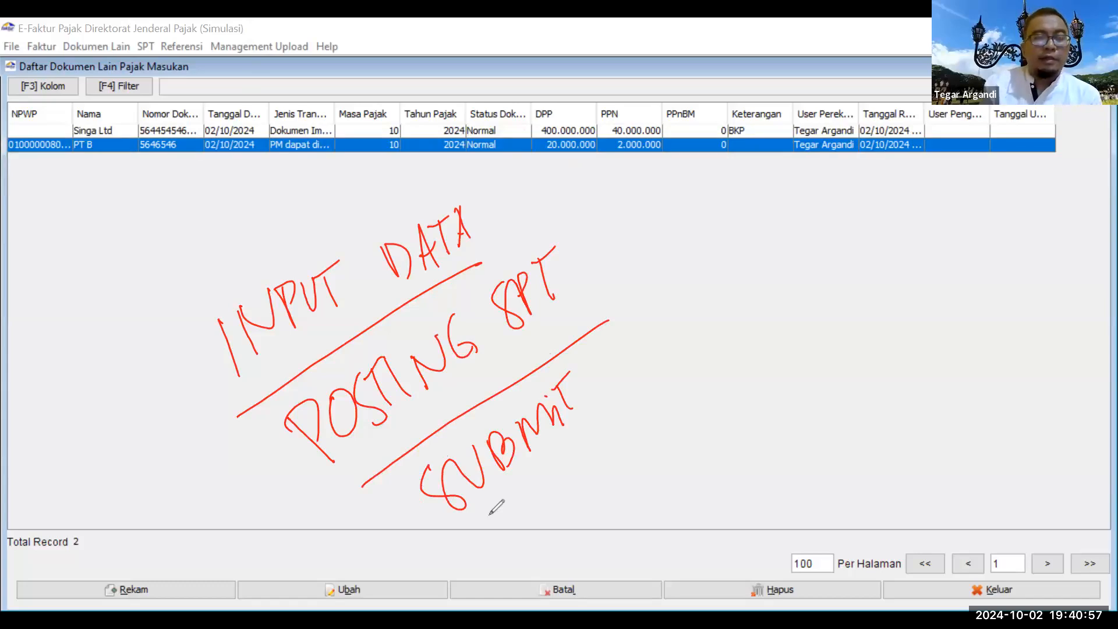
{"action": "left_click", "coordinate": [152, 46]}
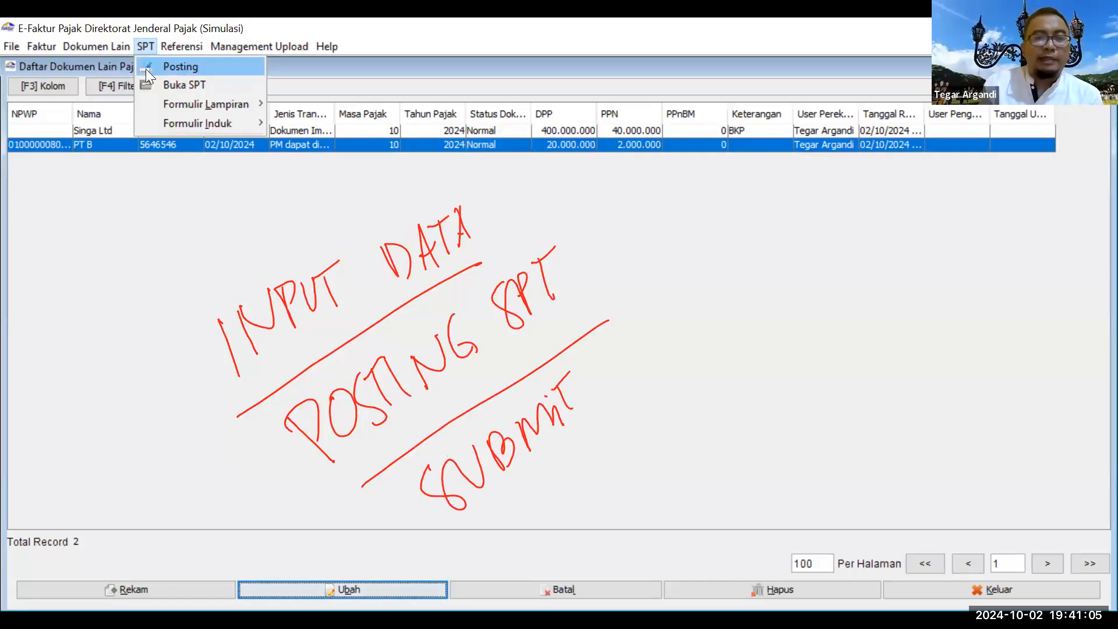
Step: Check document counts and try posting SPT 10/2024 twice, dismissing the already-posted error
{"action": "key", "text": "Return"}
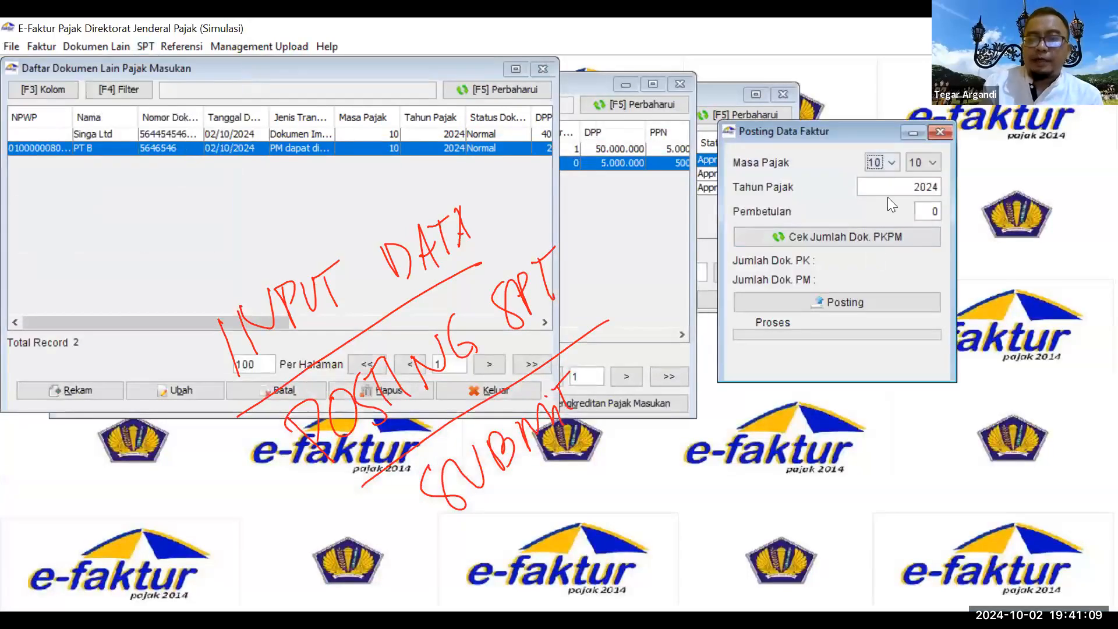
{"action": "left_click", "coordinate": [870, 241]}
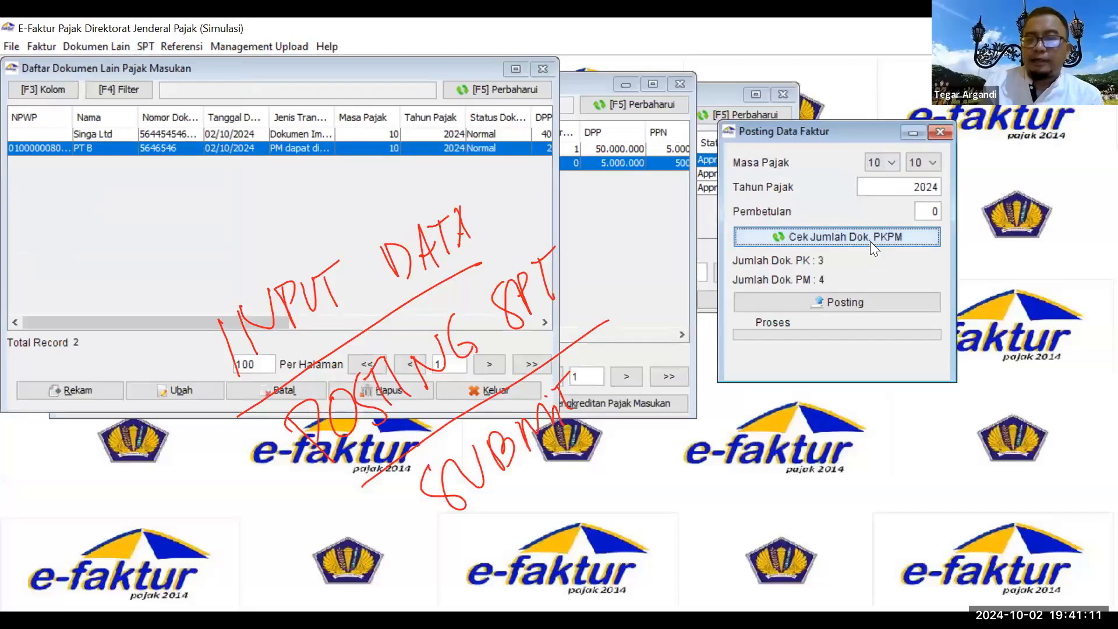
{"action": "left_click", "coordinate": [850, 304]}
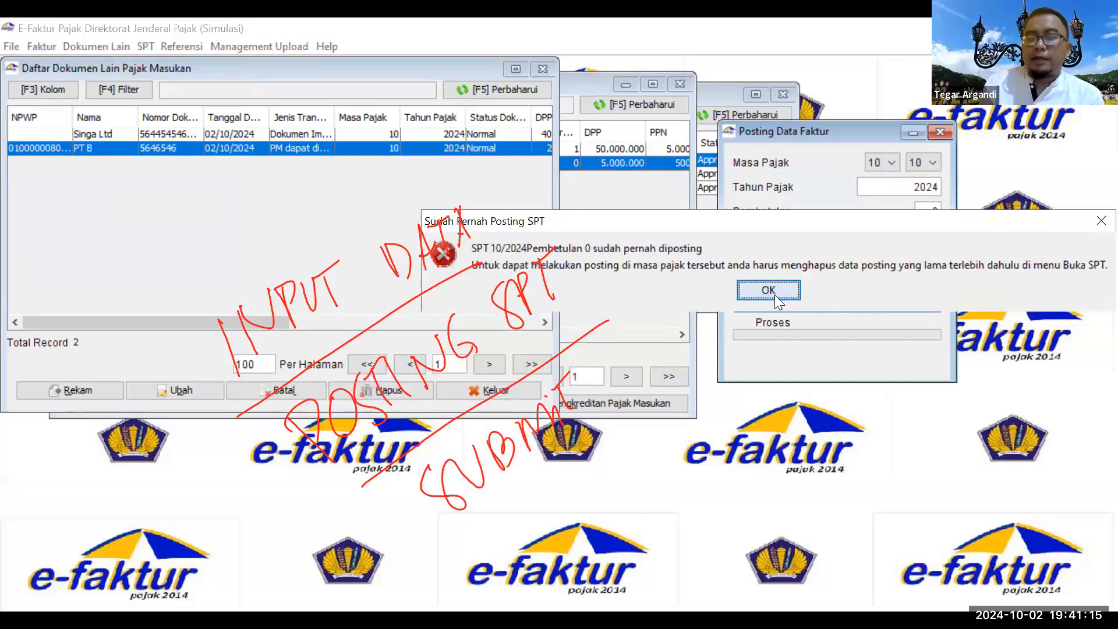
{"action": "left_click", "coordinate": [769, 290]}
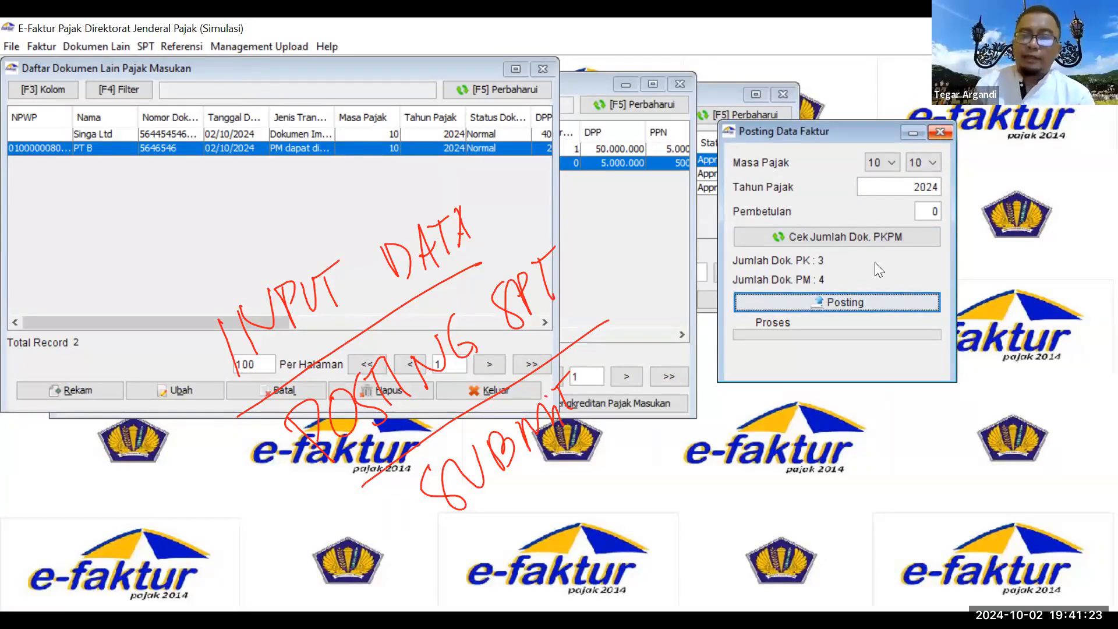
{"action": "left_click", "coordinate": [850, 300]}
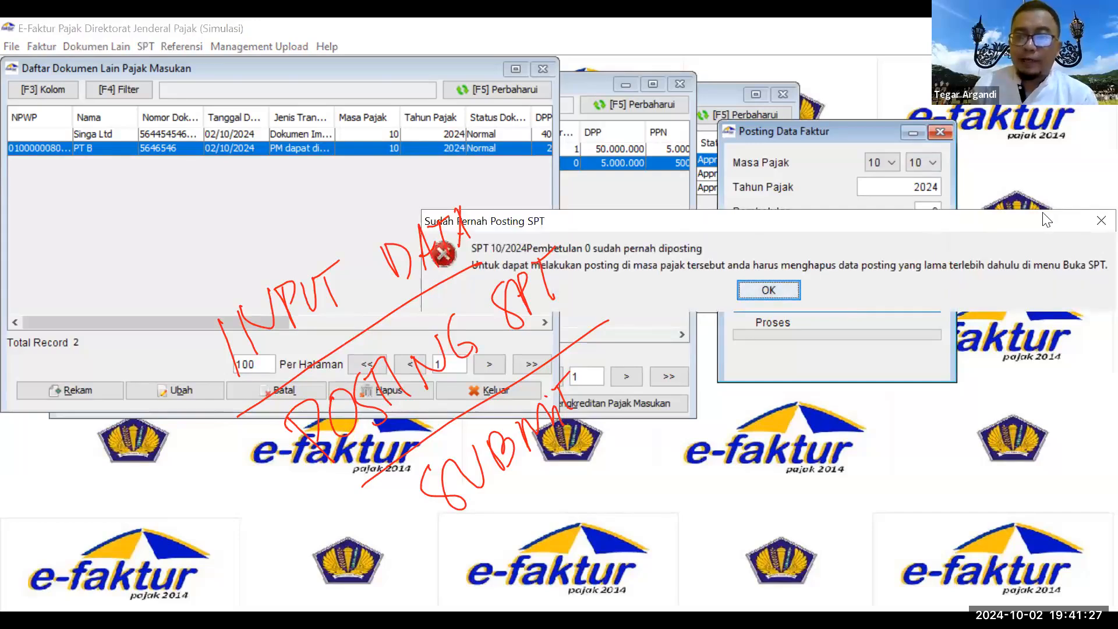
{"action": "key", "text": "Return"}
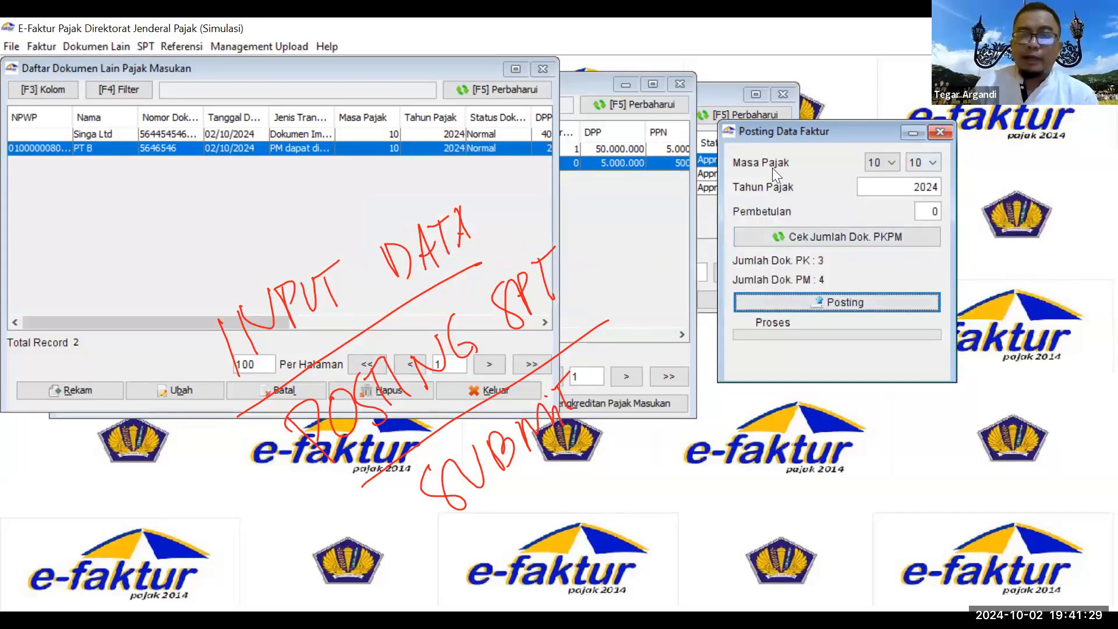
{"action": "left_click", "coordinate": [940, 132]}
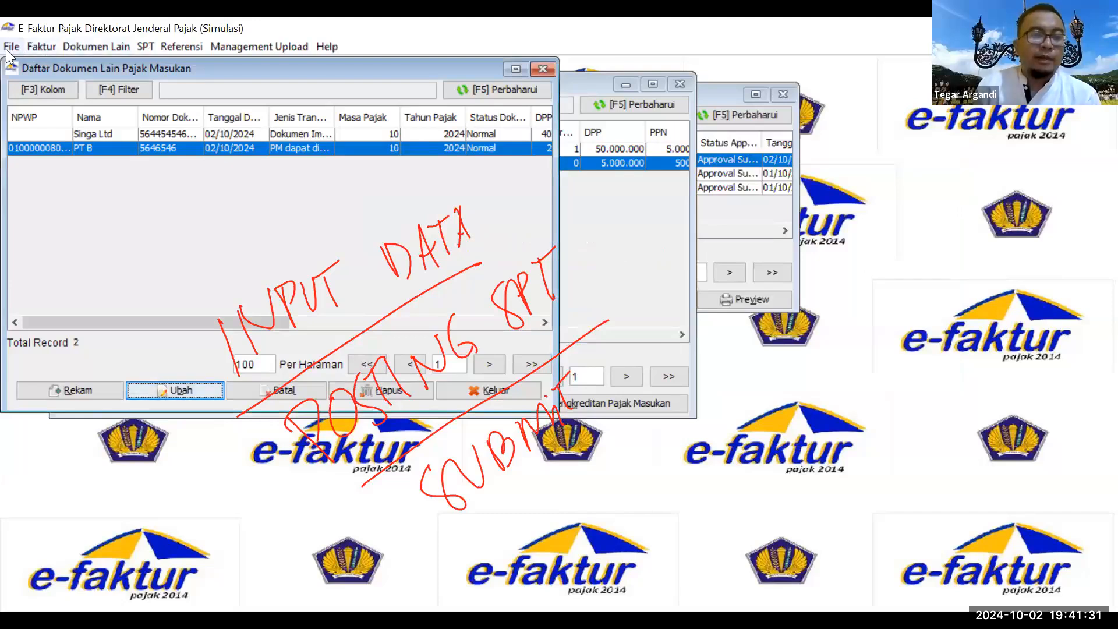
Step: Refresh the Buka SPT list and request deletion of the SPT Masa PPN 2024 10-10
{"action": "left_click", "coordinate": [145, 46]}
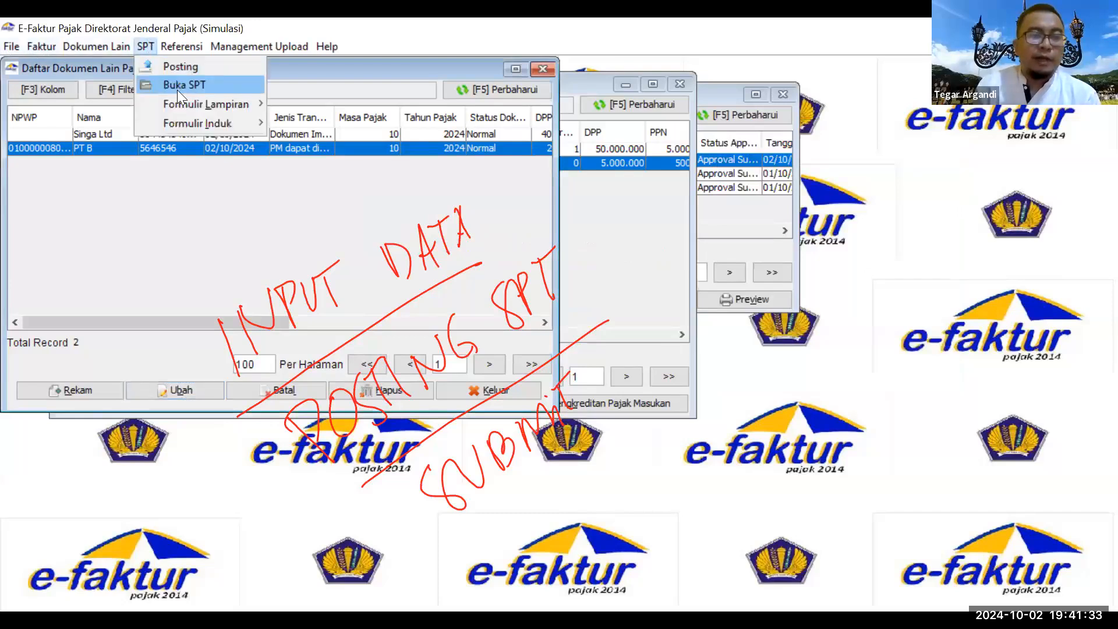
{"action": "left_click", "coordinate": [177, 86]}
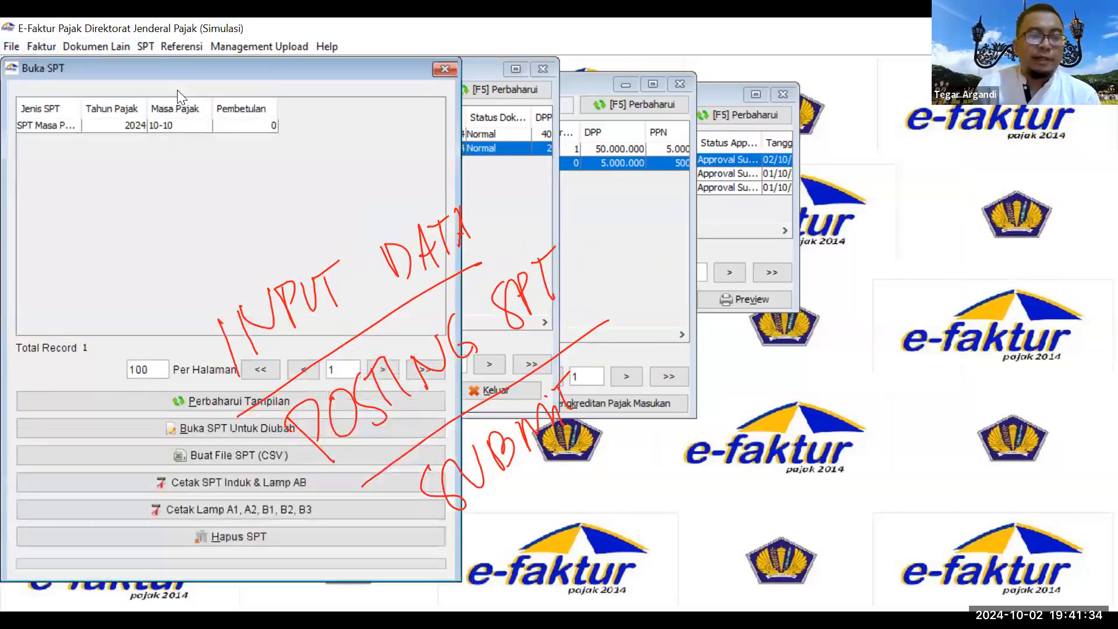
{"action": "left_click", "coordinate": [252, 398]}
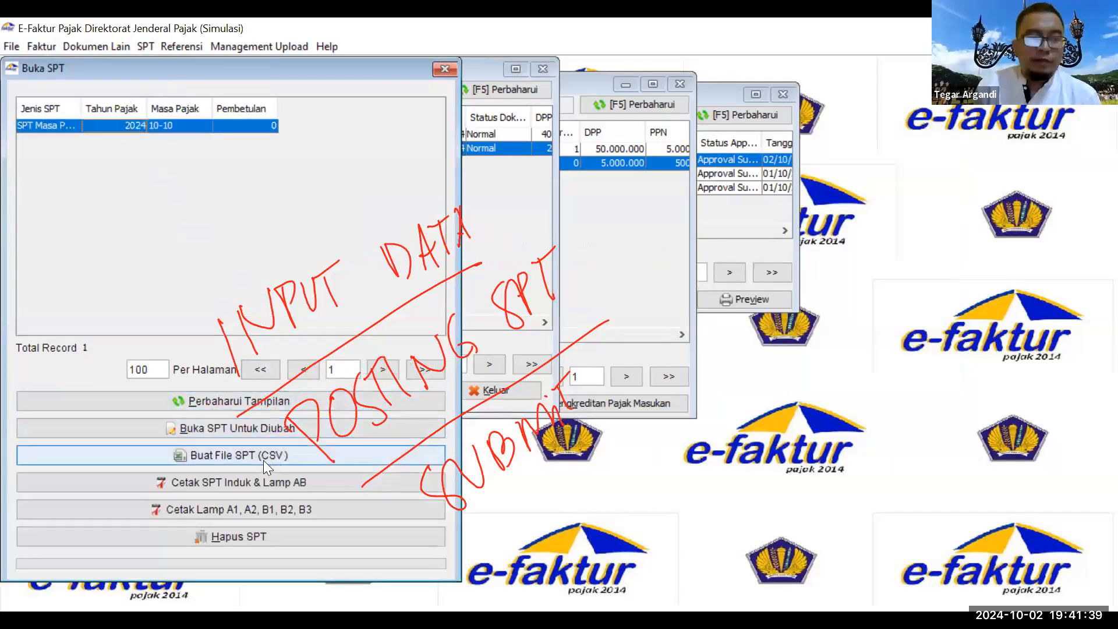
{"action": "left_click", "coordinate": [265, 531]}
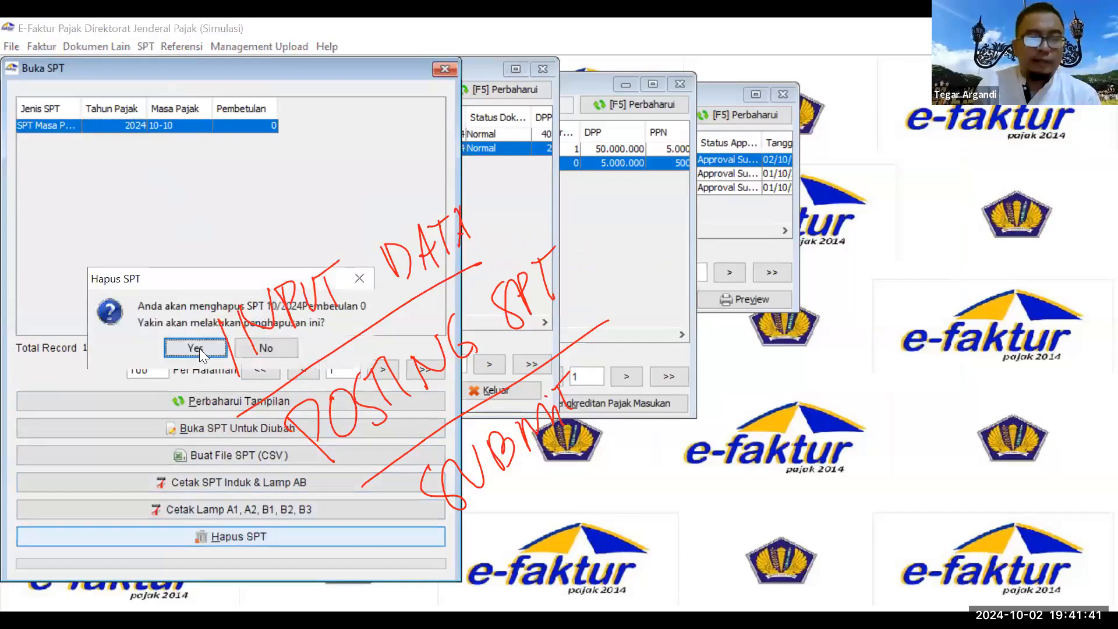
Step: Delete the old 10/2024 SPT, then re-post period 10 2024 after checking document counts
{"action": "left_click", "coordinate": [195, 348]}
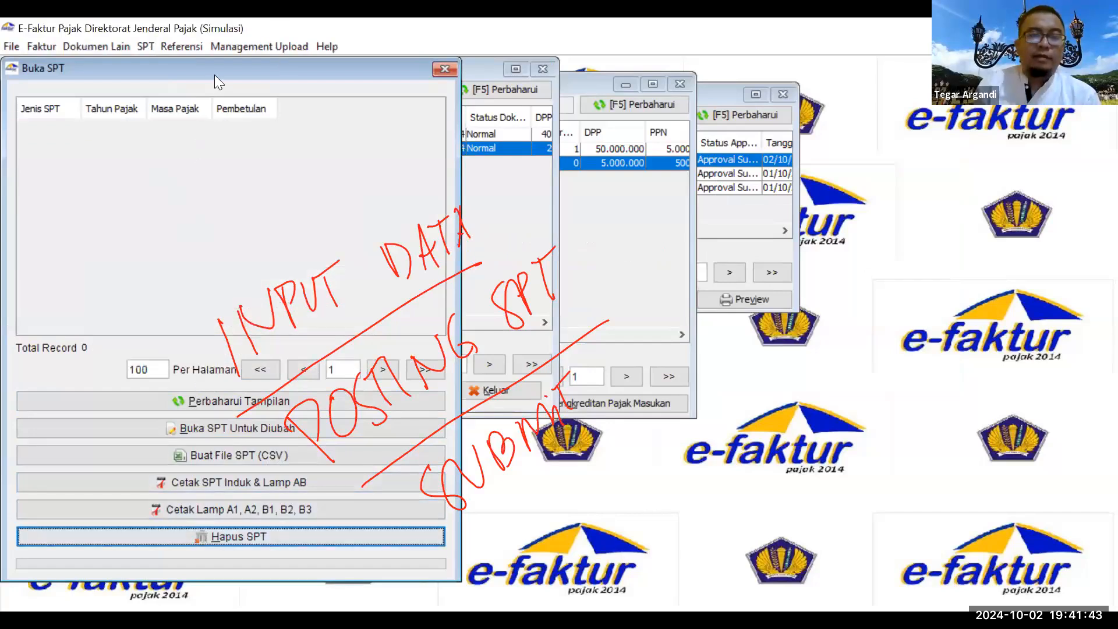
{"action": "left_click", "coordinate": [443, 69]}
{"action": "left_click", "coordinate": [146, 46]}
{"action": "key", "text": "Return"}
{"action": "left_click", "coordinate": [846, 231]}
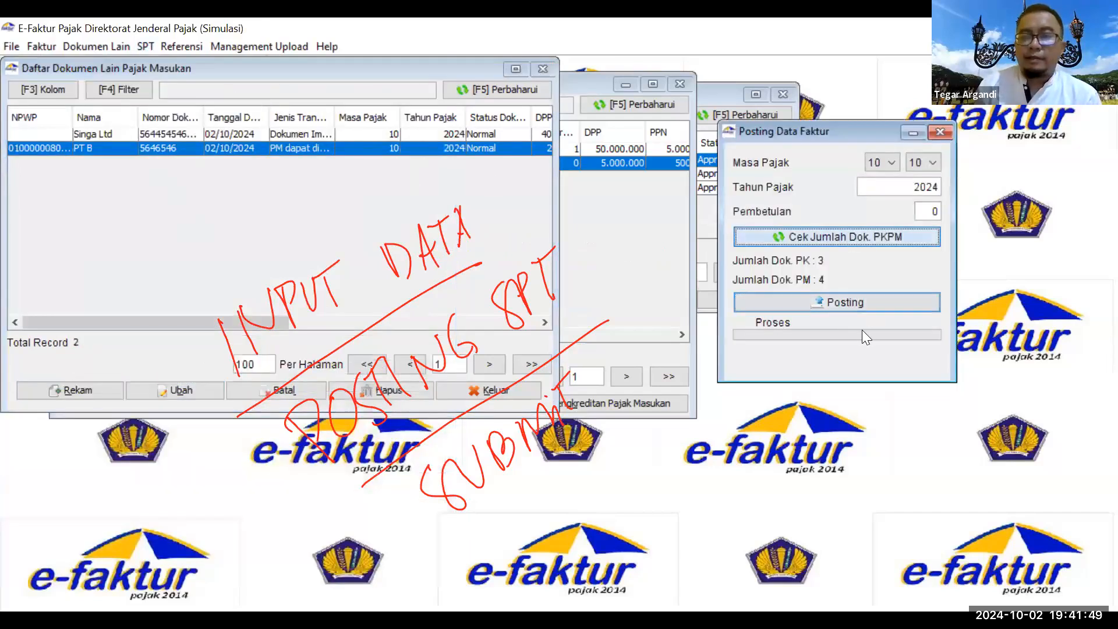
{"action": "left_click", "coordinate": [847, 303]}
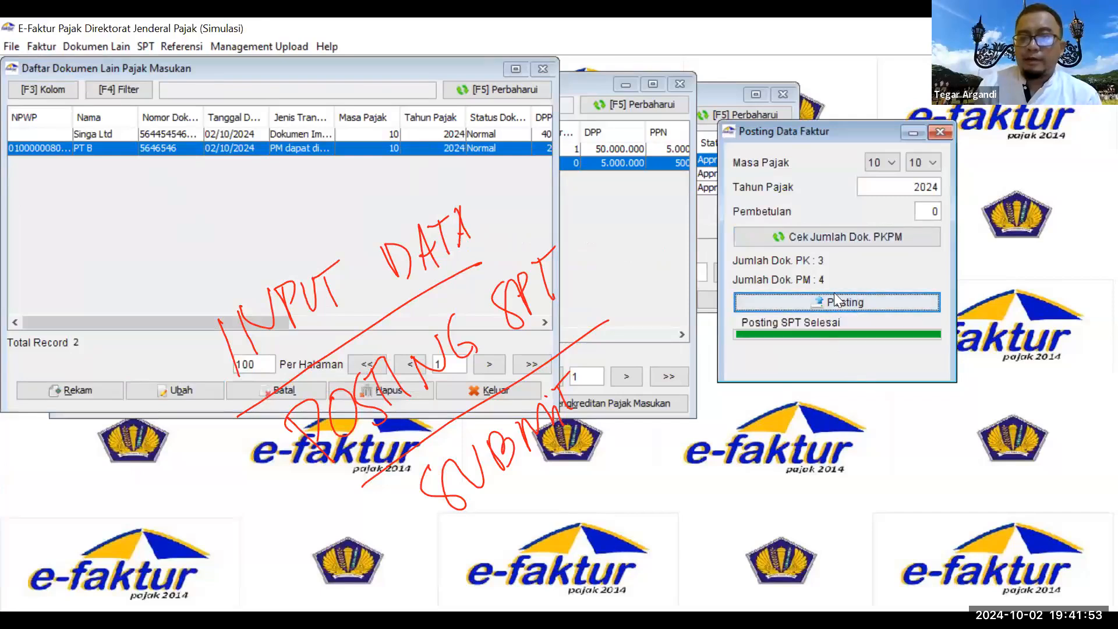
{"action": "key", "text": "Return"}
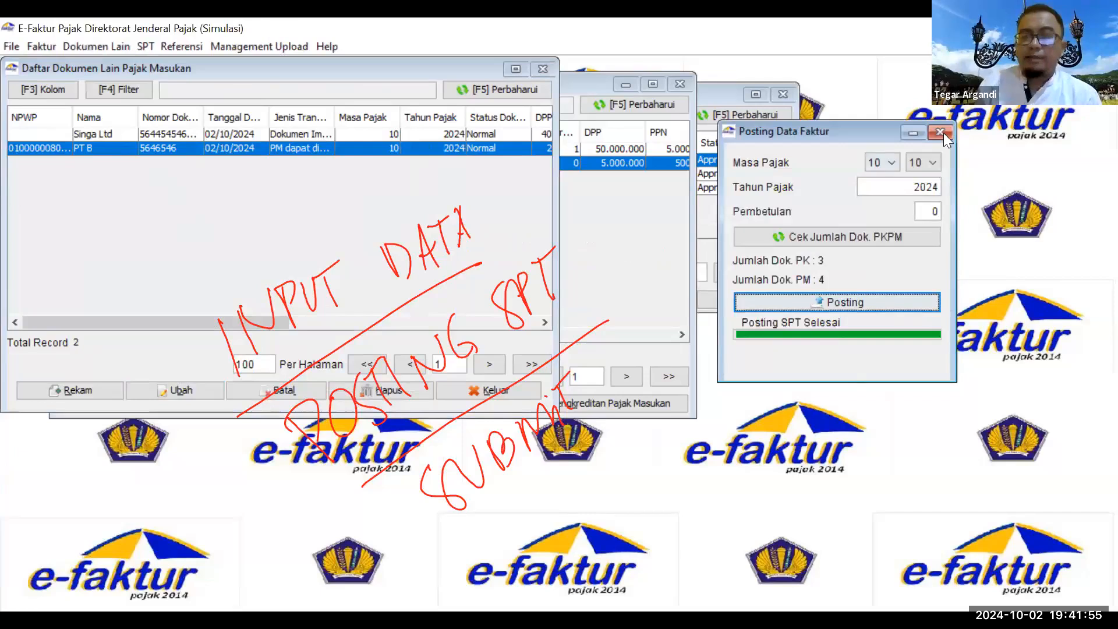
{"action": "left_click", "coordinate": [940, 133]}
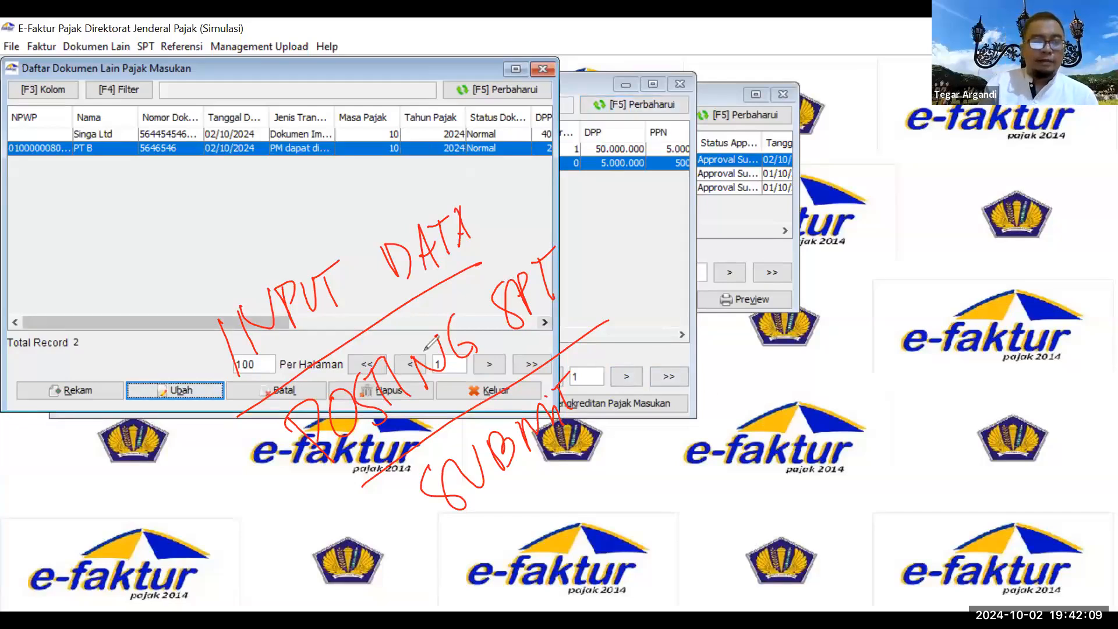
Step: Clear the red annotations and close the Pajak Masukan and Pajak Keluaran document lists
{"action": "key", "text": "Escape"}
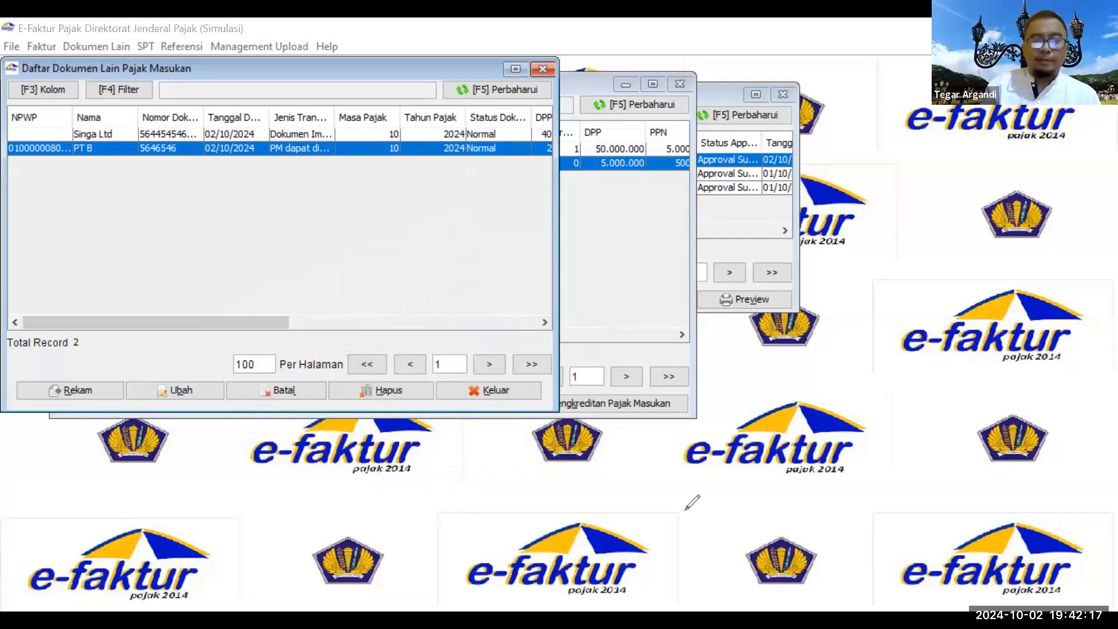
{"action": "left_click", "coordinate": [677, 83]}
{"action": "left_click", "coordinate": [539, 71]}
{"action": "left_click", "coordinate": [539, 71]}
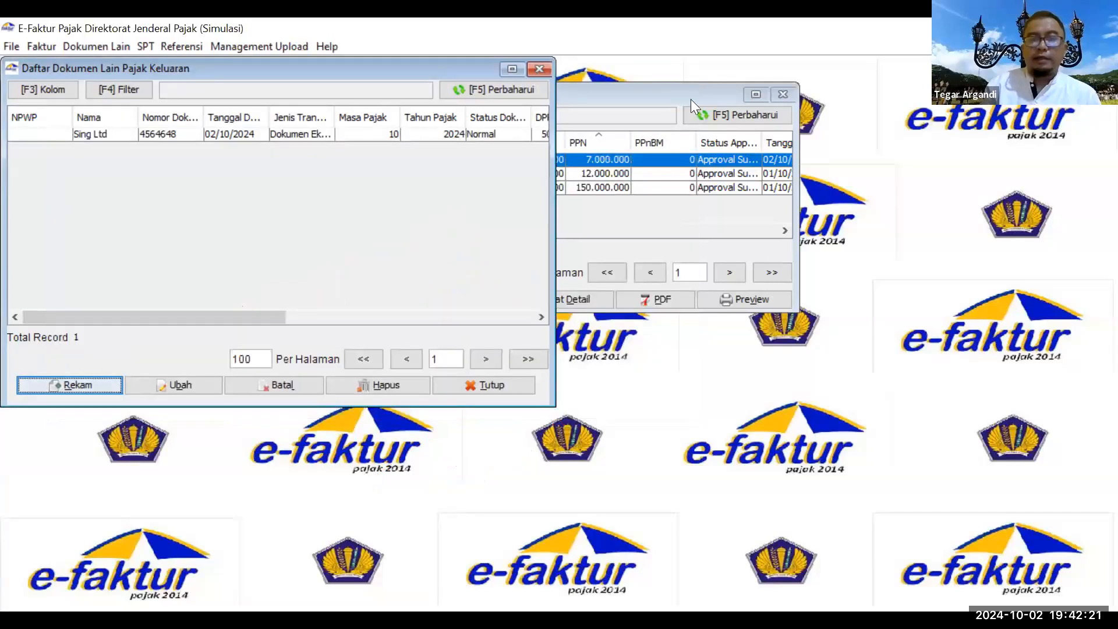
Step: Close the output invoice list and reopen the posted SPT 10/2024, correction 0, for editing
{"action": "left_click", "coordinate": [782, 94]}
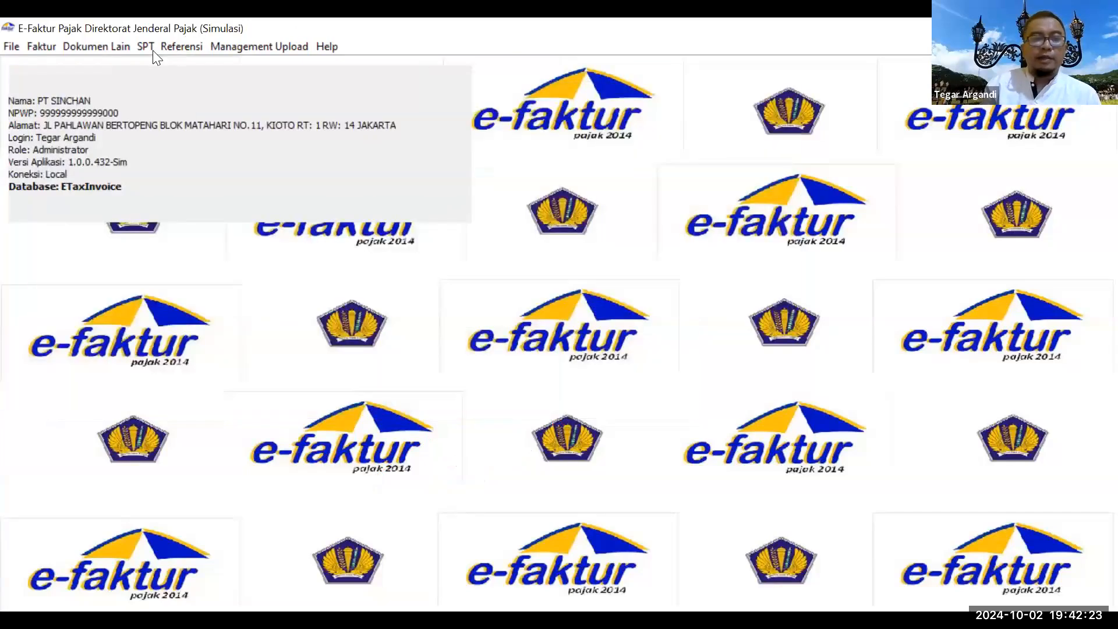
{"action": "left_click", "coordinate": [153, 50]}
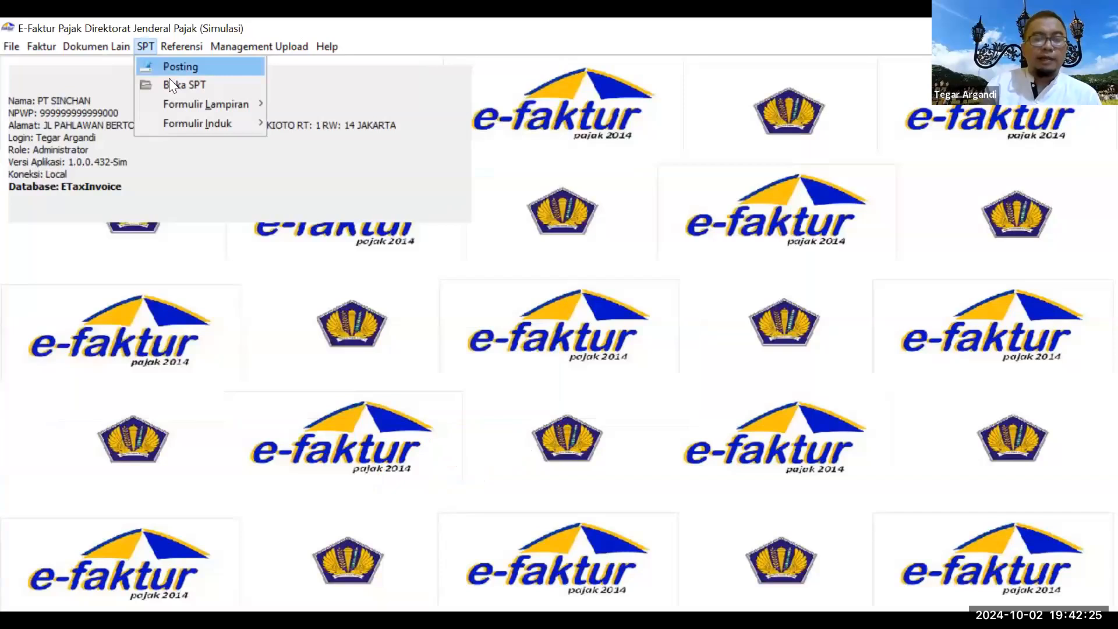
{"action": "left_click", "coordinate": [185, 85]}
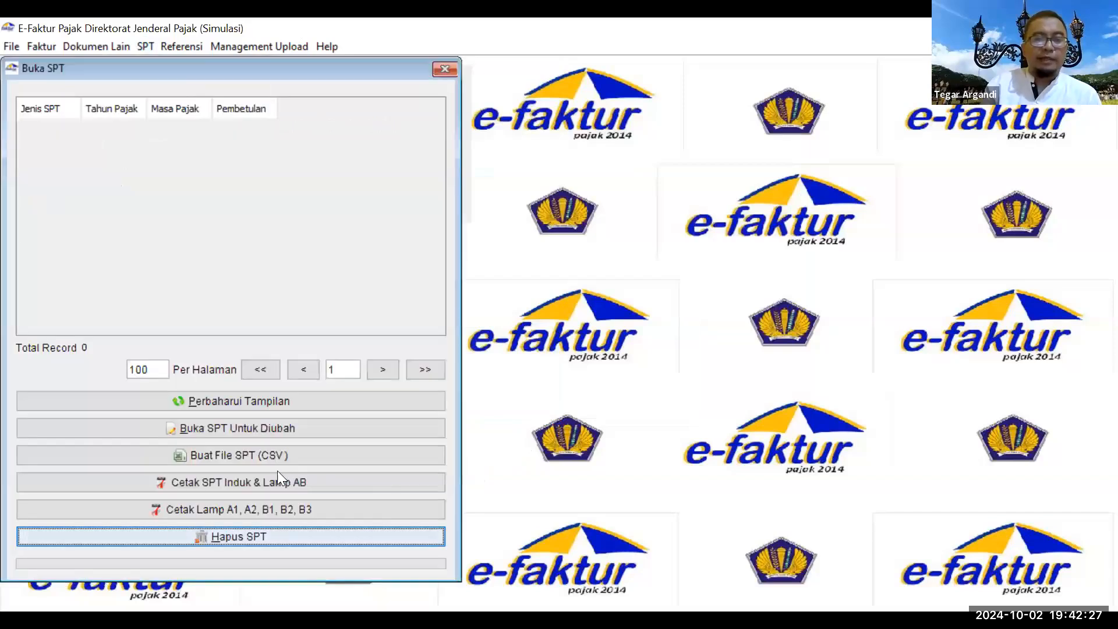
{"action": "left_click", "coordinate": [257, 406]}
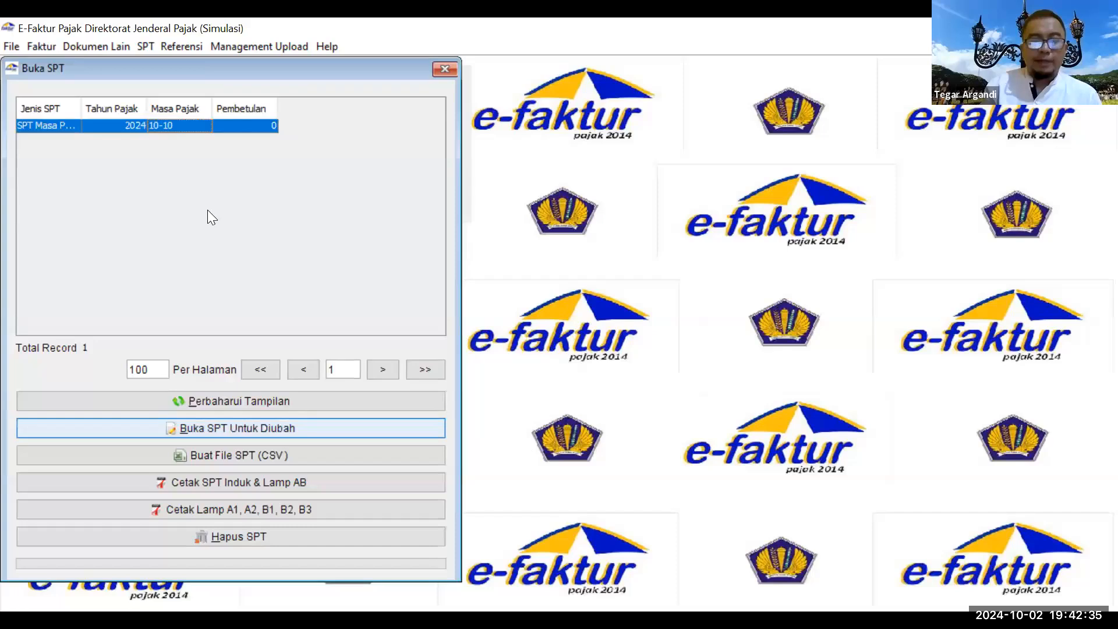
{"action": "key", "text": "Tab"}
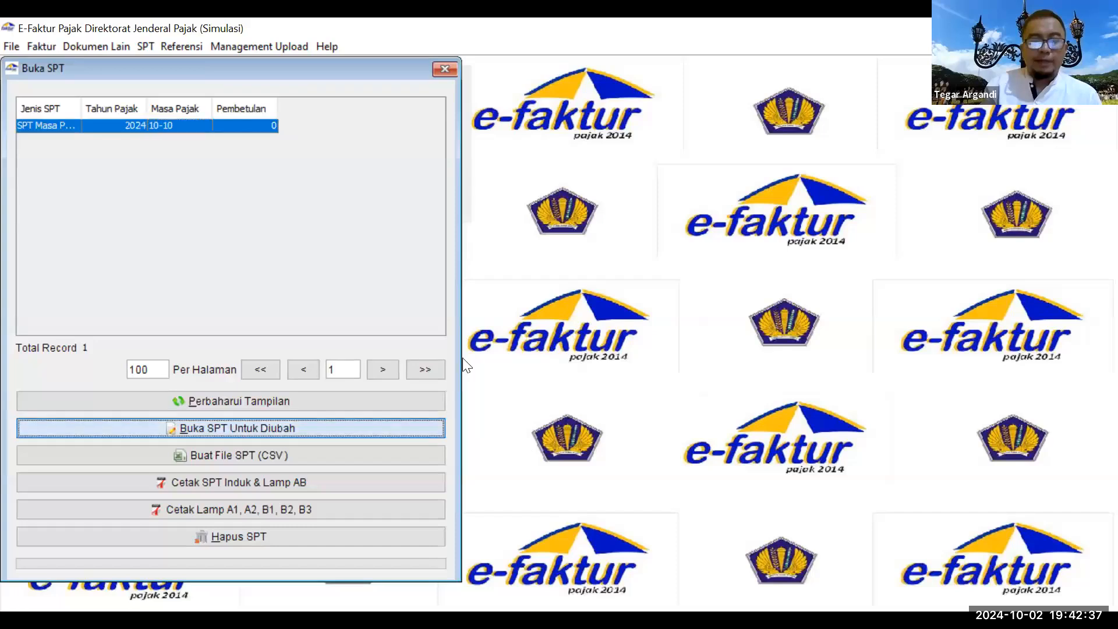
{"action": "key", "text": "Return"}
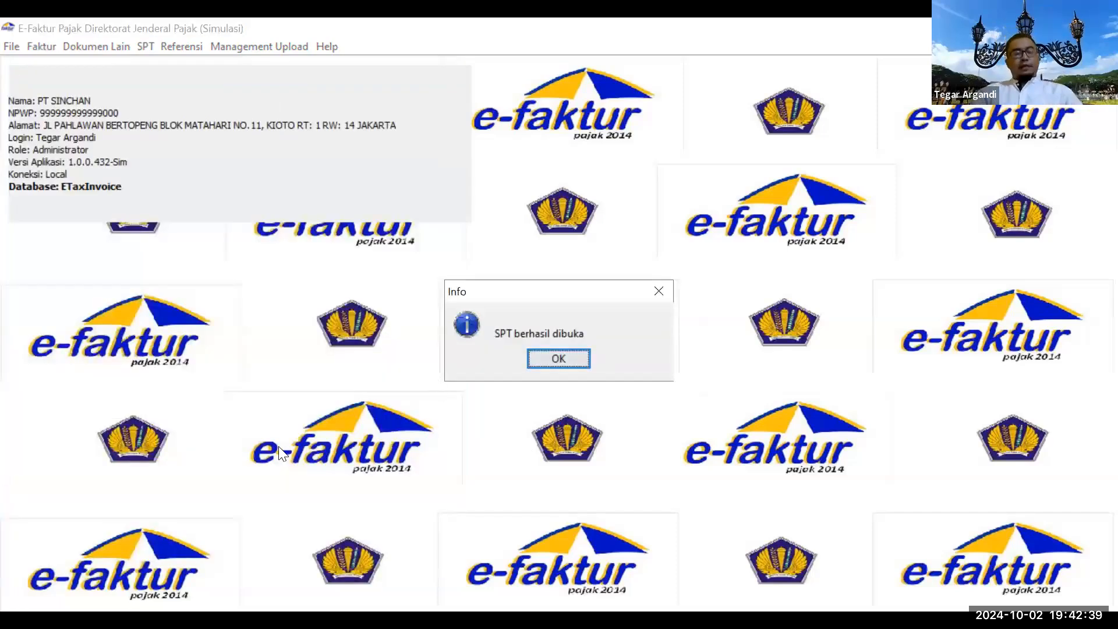
{"action": "key", "text": "Return"}
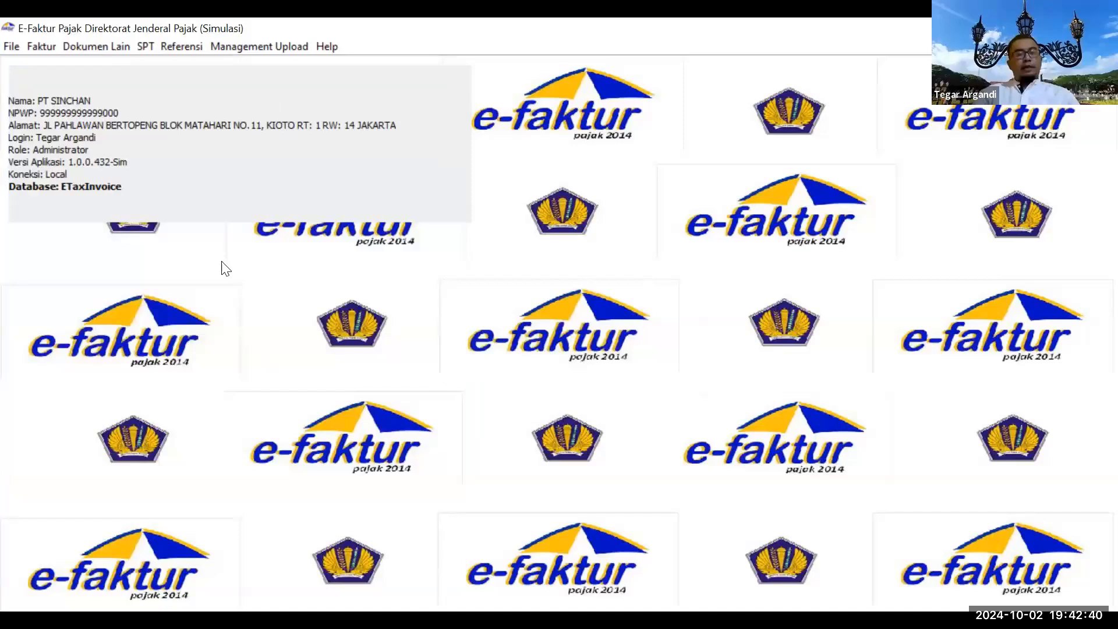
Step: Open and close attachment forms 1111 A1 and A2 (DPP 190.000.000)
{"action": "left_click", "coordinate": [146, 46]}
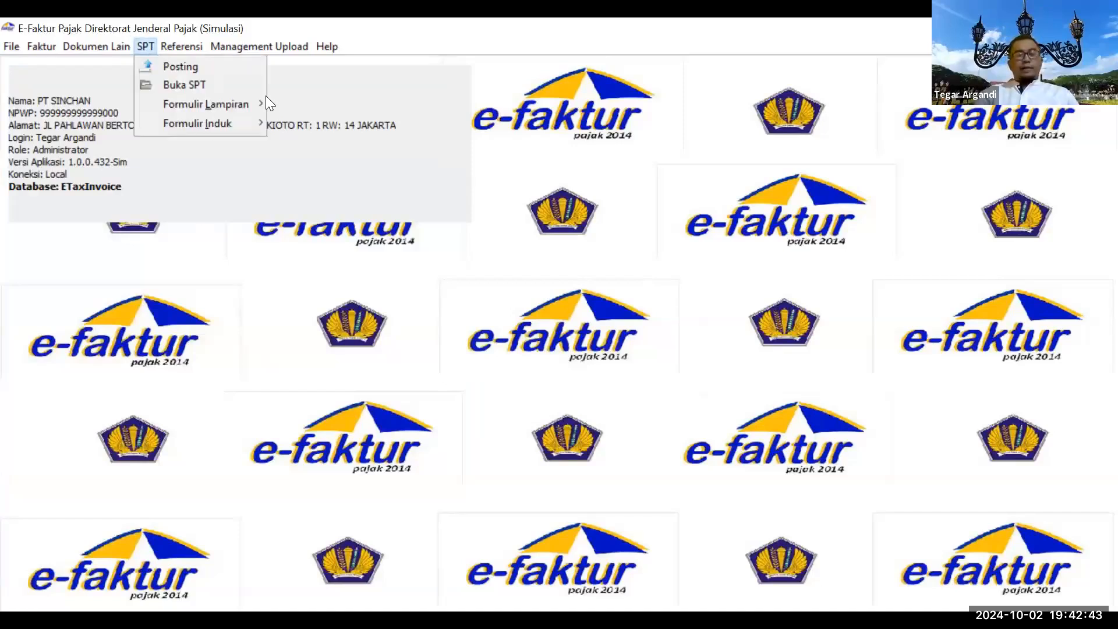
{"action": "mouse_move", "coordinate": [266, 100]}
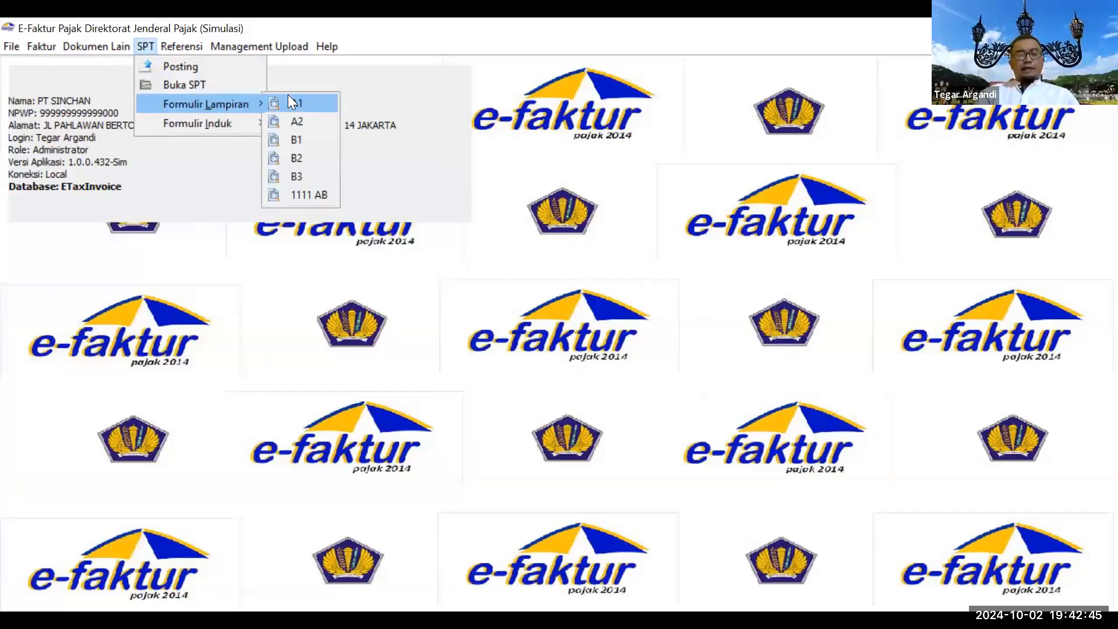
{"action": "left_click", "coordinate": [296, 105]}
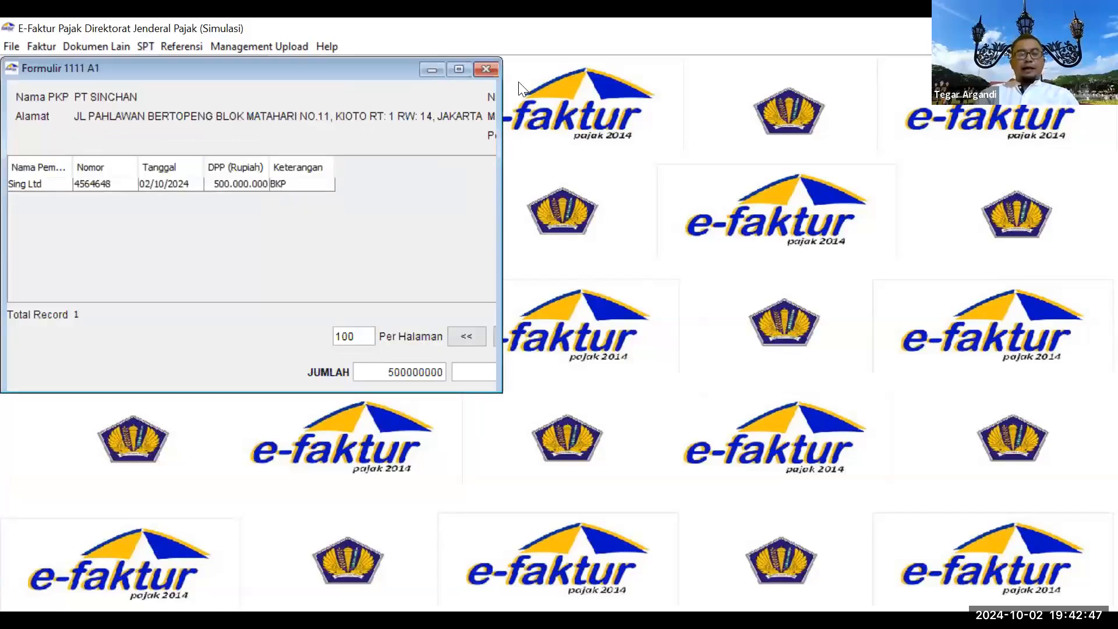
{"action": "left_click", "coordinate": [486, 69]}
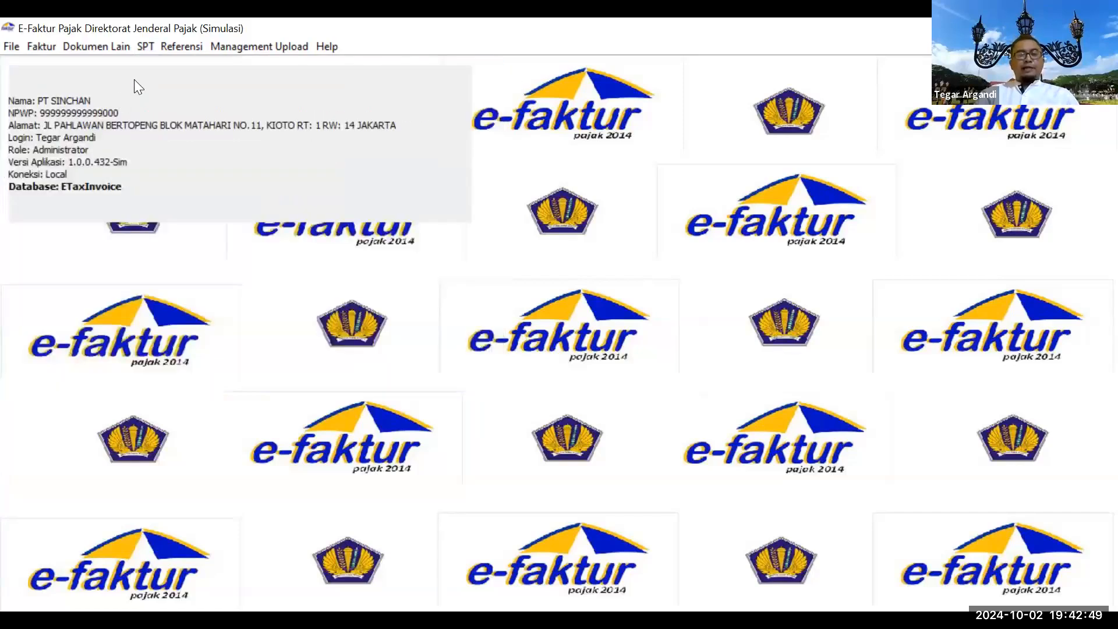
{"action": "left_click", "coordinate": [147, 51]}
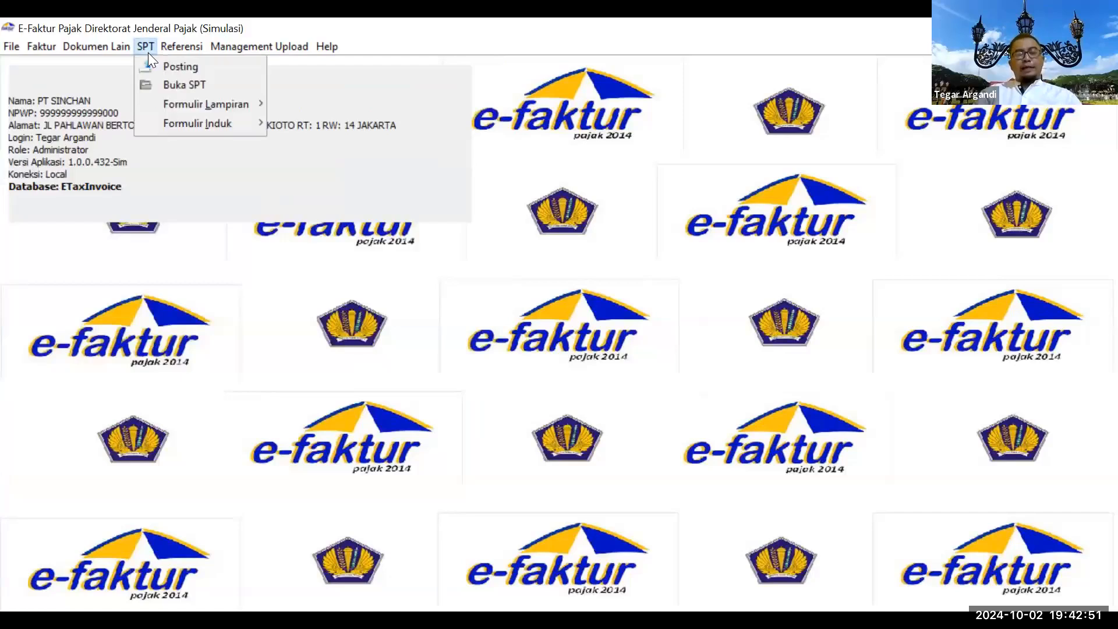
{"action": "mouse_move", "coordinate": [218, 104]}
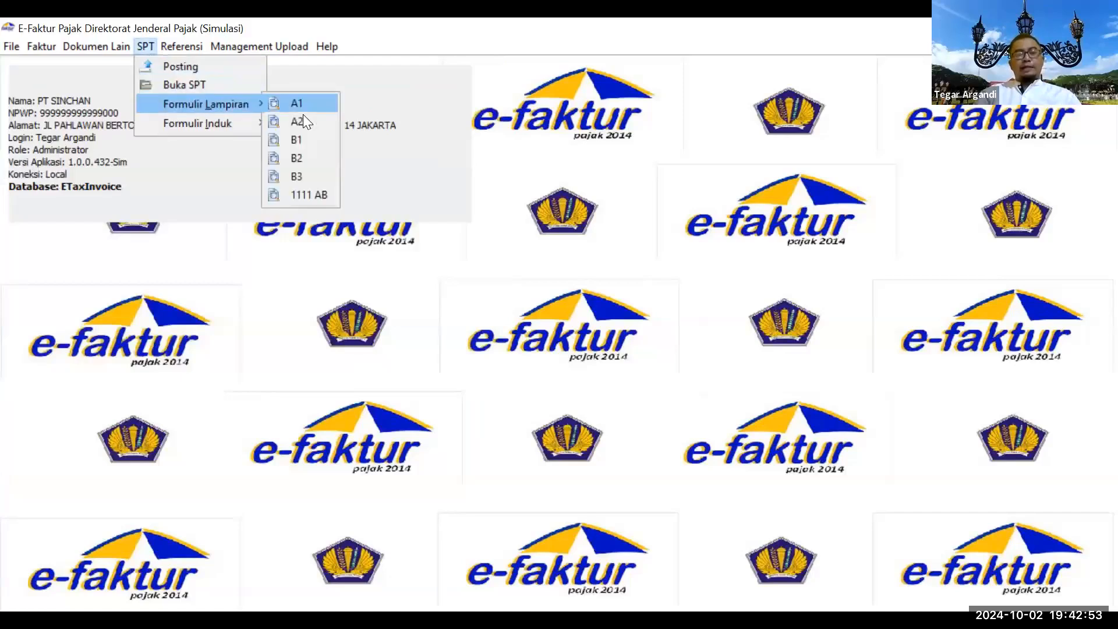
{"action": "left_click", "coordinate": [299, 121]}
{"action": "left_click", "coordinate": [486, 69]}
Step: Review form 1111 B2 (70.000.000), then form B3 with its PT B record (5.000.000)
{"action": "left_click", "coordinate": [145, 47]}
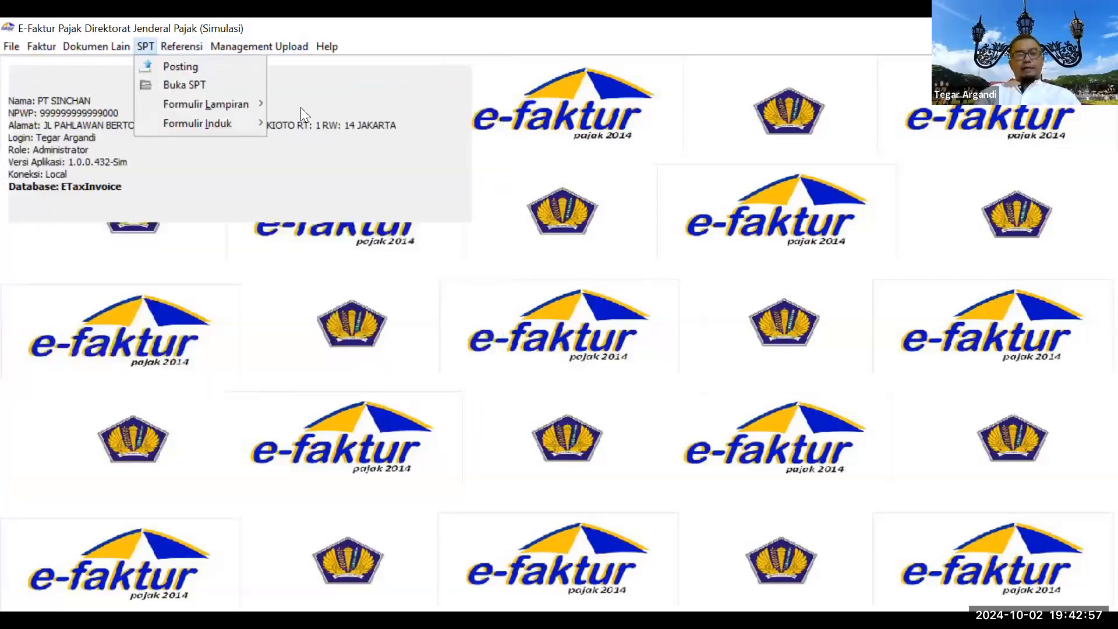
{"action": "mouse_move", "coordinate": [244, 104]}
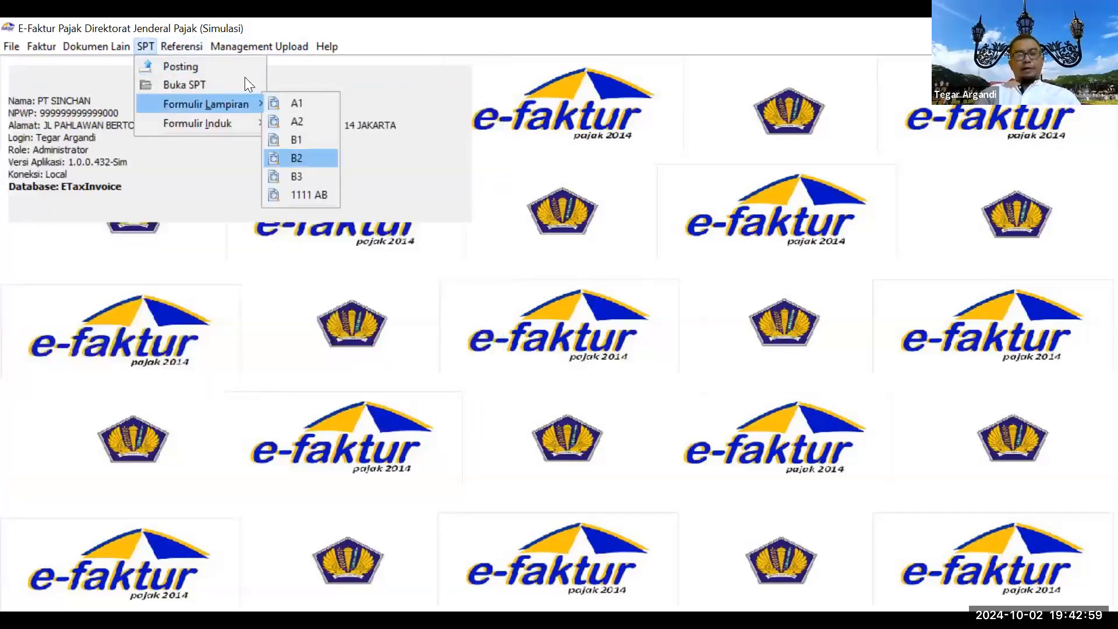
{"action": "left_click", "coordinate": [296, 158]}
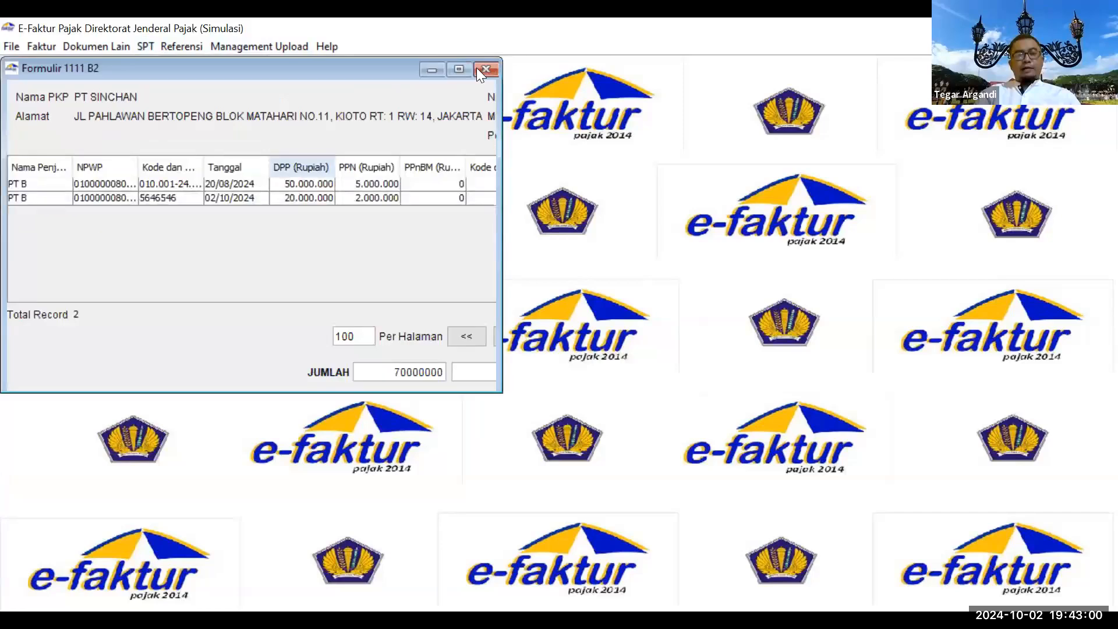
{"action": "left_click", "coordinate": [140, 48]}
{"action": "mouse_move", "coordinate": [233, 123]}
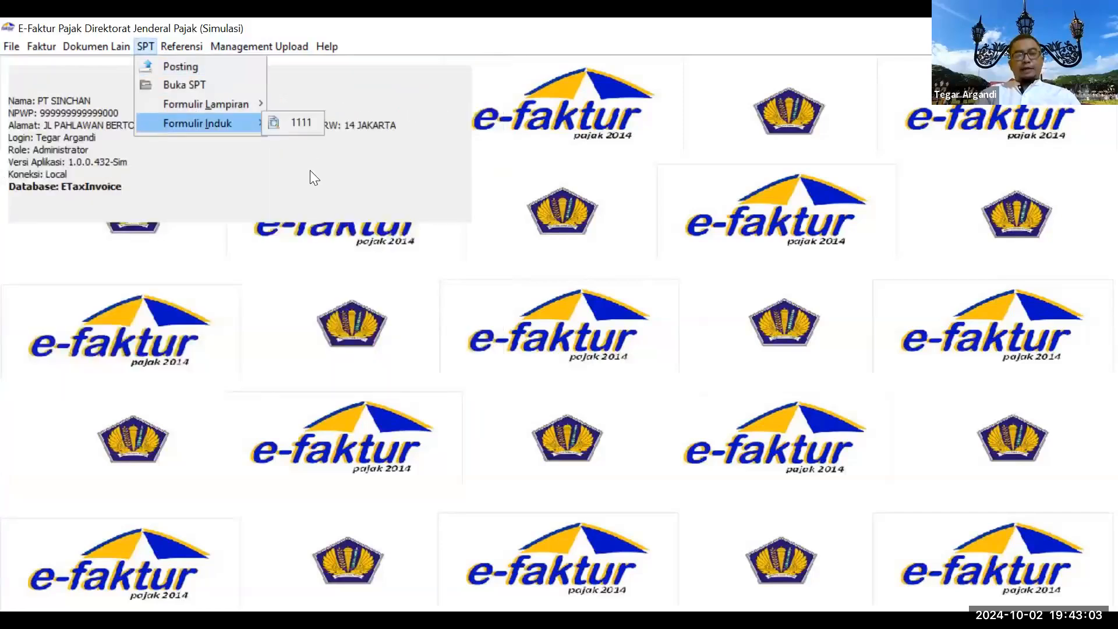
{"action": "left_click", "coordinate": [310, 179]}
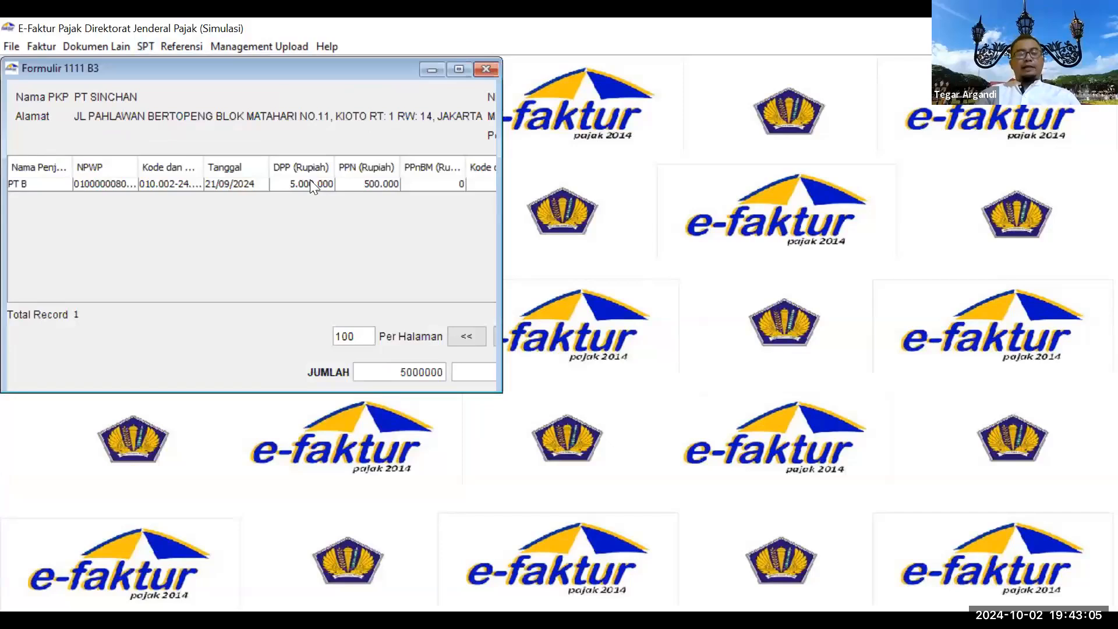
{"action": "left_click", "coordinate": [310, 182]}
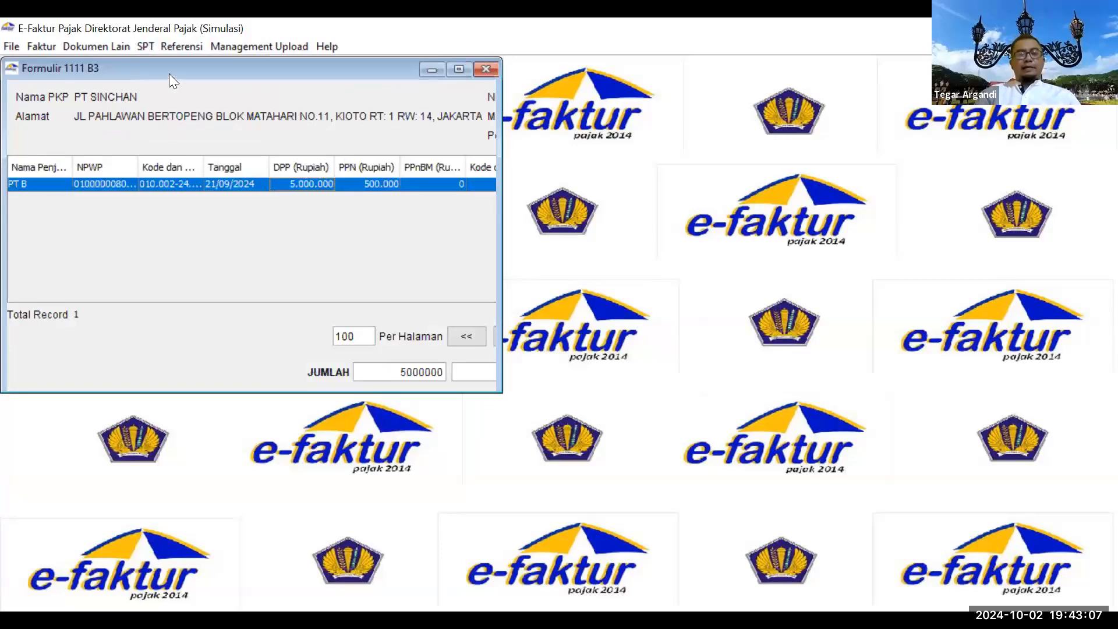
{"action": "left_click", "coordinate": [146, 48]}
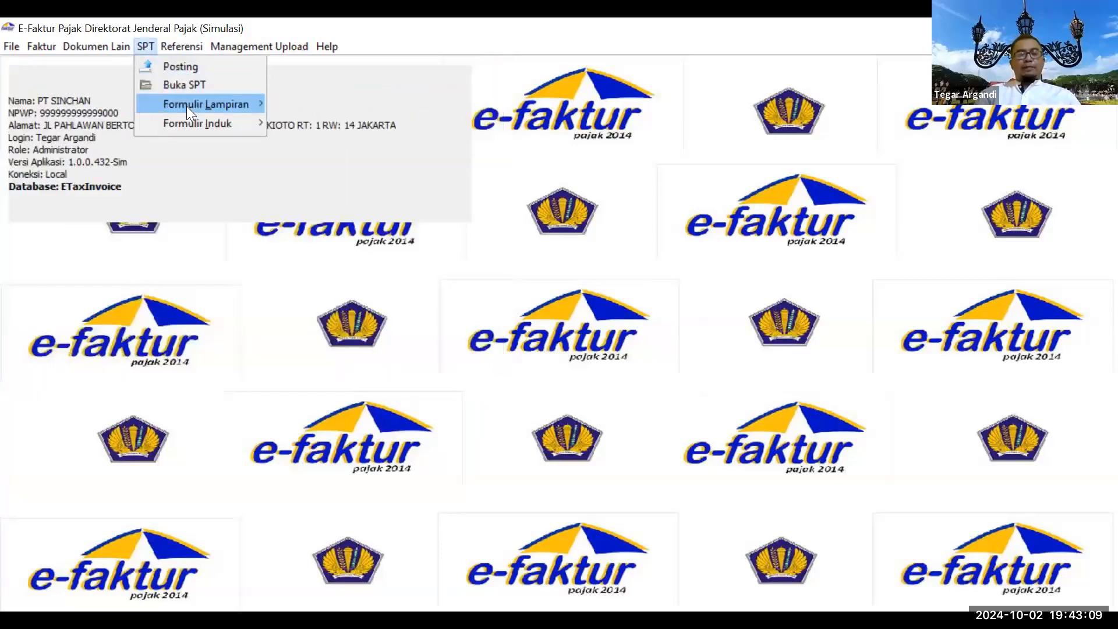
{"action": "mouse_move", "coordinate": [186, 106]}
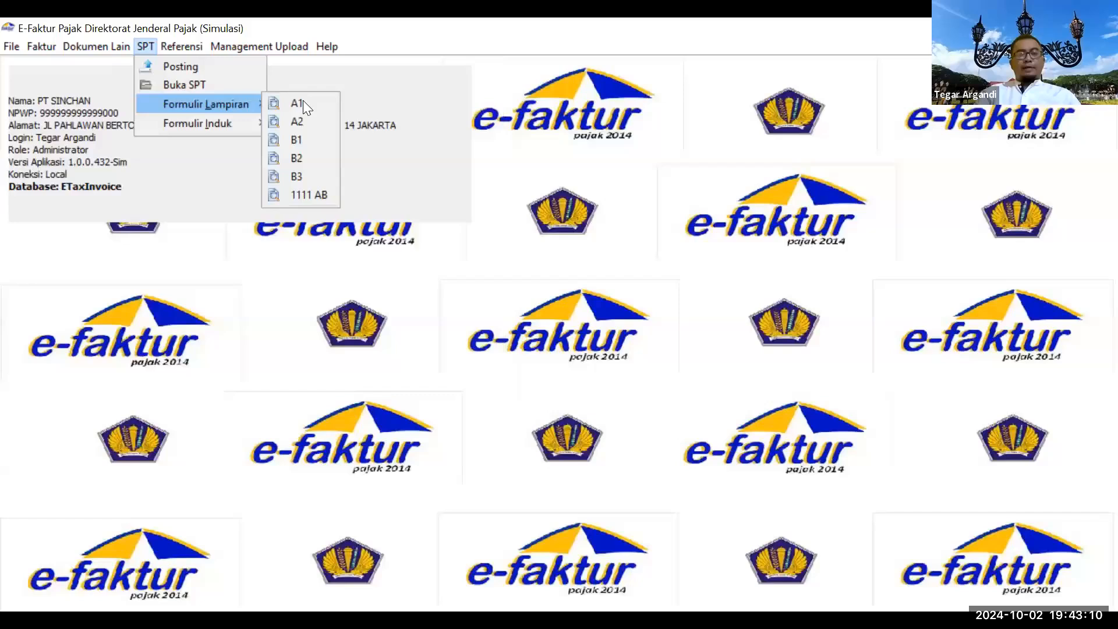
Step: Open summary form 1111 AB and circle its Part I and II labels in red
{"action": "left_click", "coordinate": [315, 198]}
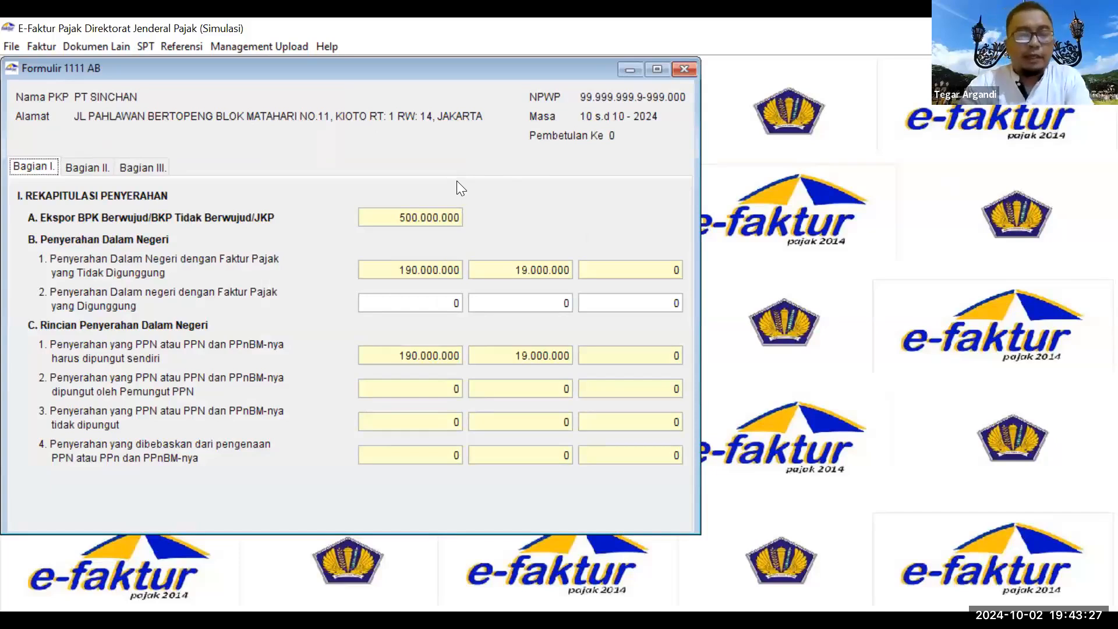
{"action": "key", "text": "alt+Tab"}
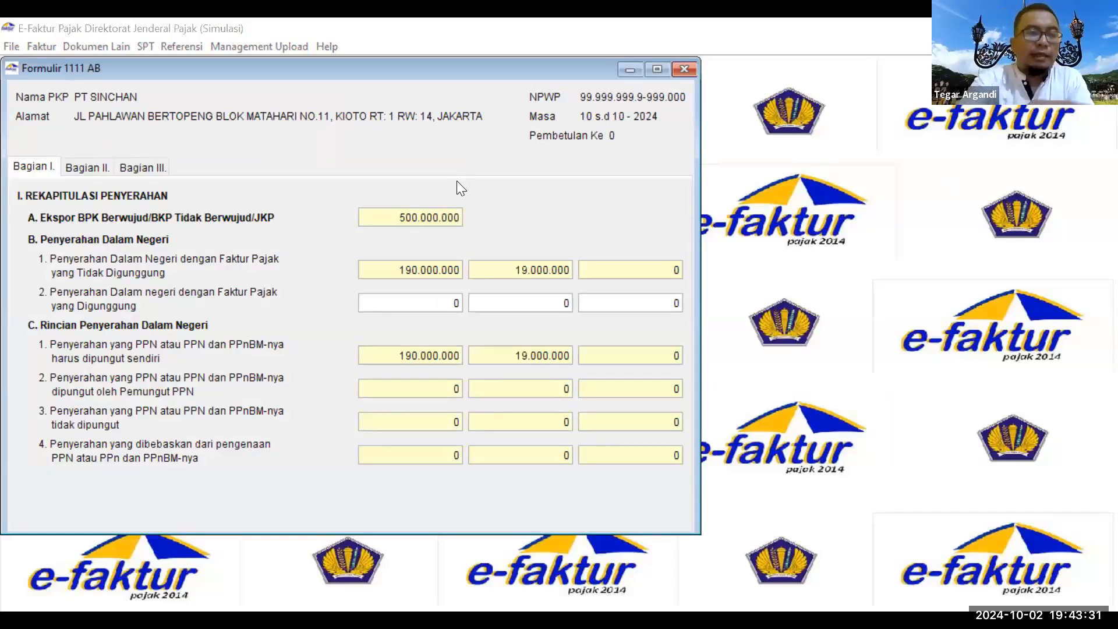
{"action": "left_click_drag", "start_coordinate": [66, 147], "coordinate": [56, 177]}
{"action": "mouse_move", "coordinate": [109, 147]}
{"action": "left_mouse_down"}
{"action": "mouse_move", "coordinate": [110, 176]}
{"action": "mouse_move", "coordinate": [149, 161]}
{"action": "left_mouse_up"}
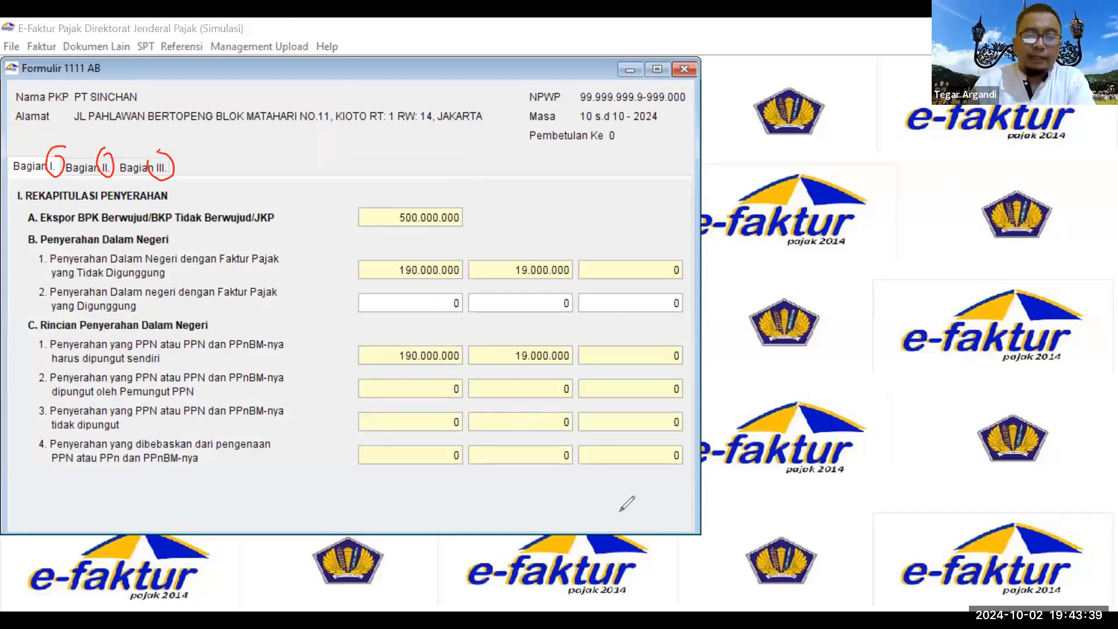
Step: Review Part II purchases and Part III creditable input tax, then return to Part I
{"action": "left_click", "coordinate": [87, 168]}
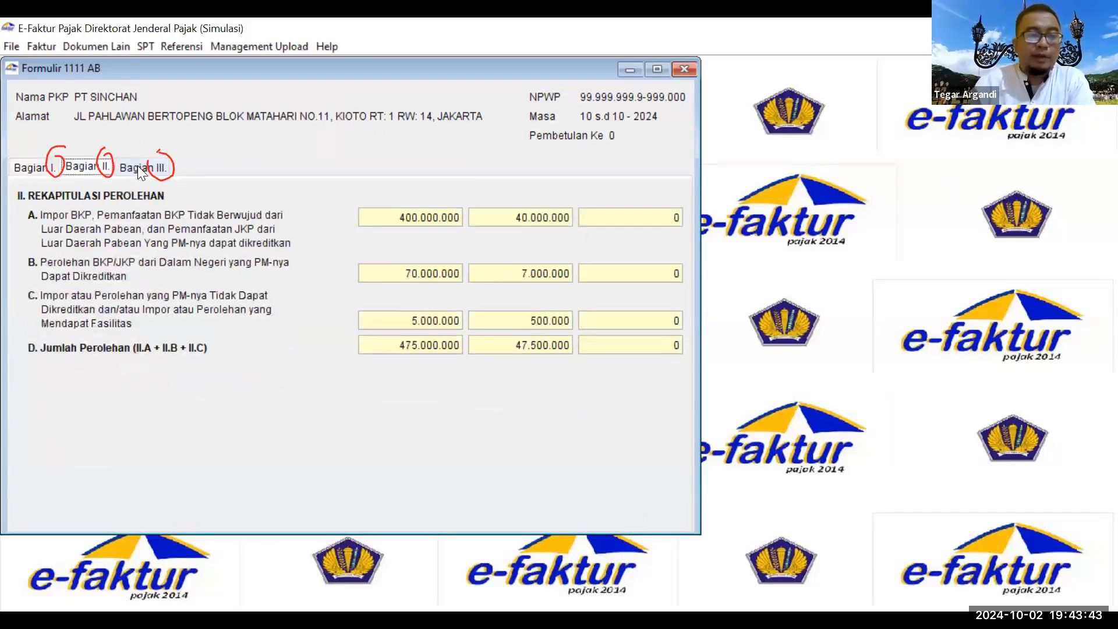
{"action": "left_click", "coordinate": [138, 168]}
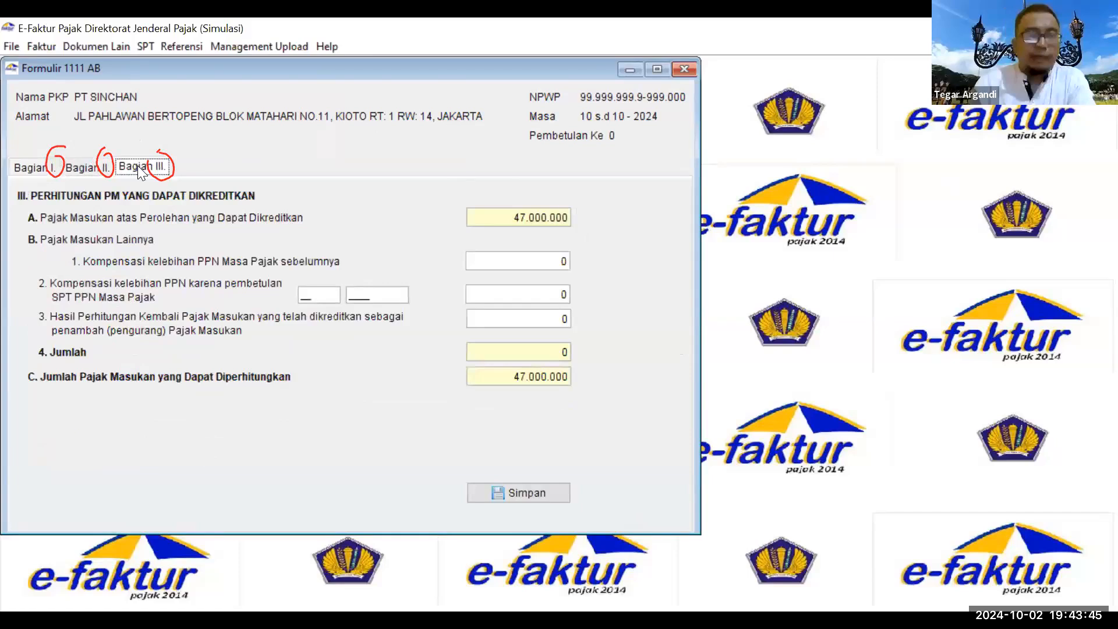
{"action": "left_click", "coordinate": [34, 172]}
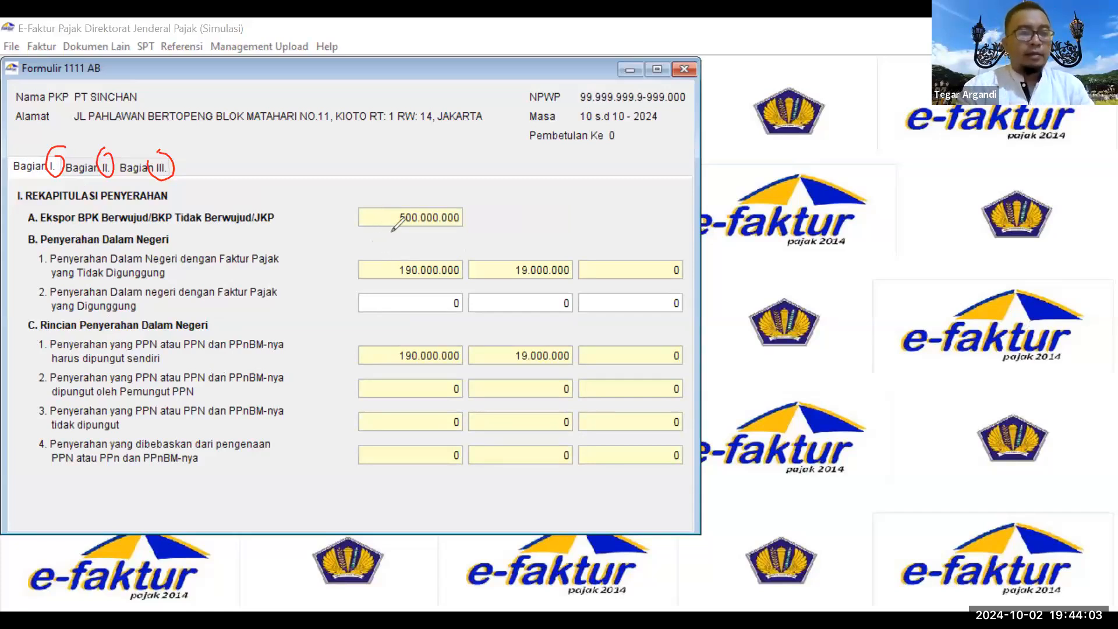
Step: Circle 500.000.000, 190.000.000 and B.2's zero in red, noting 'PKP Pedagang Eceran' beside B.2
{"action": "mouse_move", "coordinate": [444, 198]}
{"action": "left_mouse_down"}
{"action": "mouse_move", "coordinate": [425, 252]}
{"action": "mouse_move", "coordinate": [445, 195]}
{"action": "left_mouse_up"}
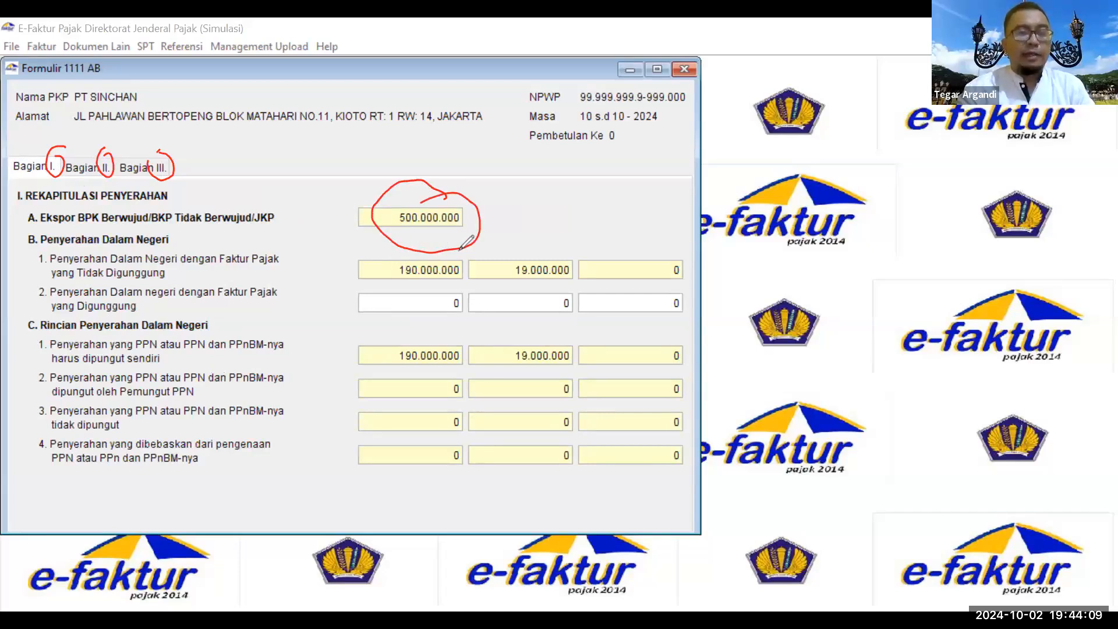
{"action": "mouse_move", "coordinate": [415, 238]}
{"action": "left_mouse_down"}
{"action": "mouse_move", "coordinate": [463, 243]}
{"action": "mouse_move", "coordinate": [400, 284]}
{"action": "mouse_move", "coordinate": [441, 294]}
{"action": "mouse_move", "coordinate": [467, 282]}
{"action": "mouse_move", "coordinate": [470, 263]}
{"action": "left_mouse_up"}
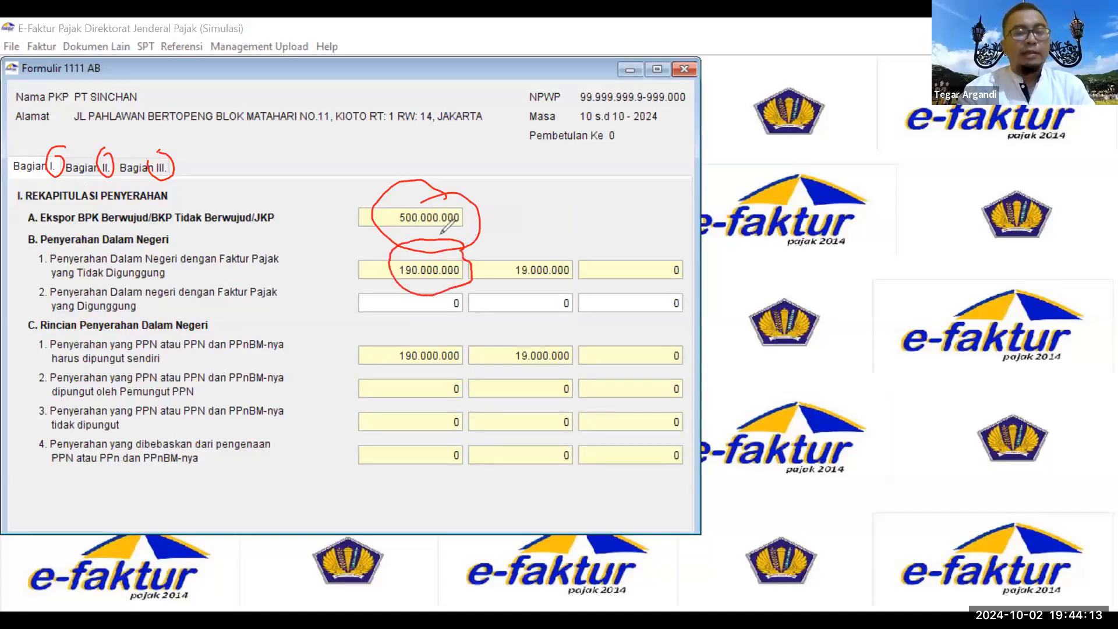
{"action": "mouse_move", "coordinate": [464, 284]}
{"action": "left_mouse_down"}
{"action": "mouse_move", "coordinate": [388, 285]}
{"action": "mouse_move", "coordinate": [363, 318]}
{"action": "mouse_move", "coordinate": [463, 309]}
{"action": "mouse_move", "coordinate": [466, 286]}
{"action": "left_mouse_up"}
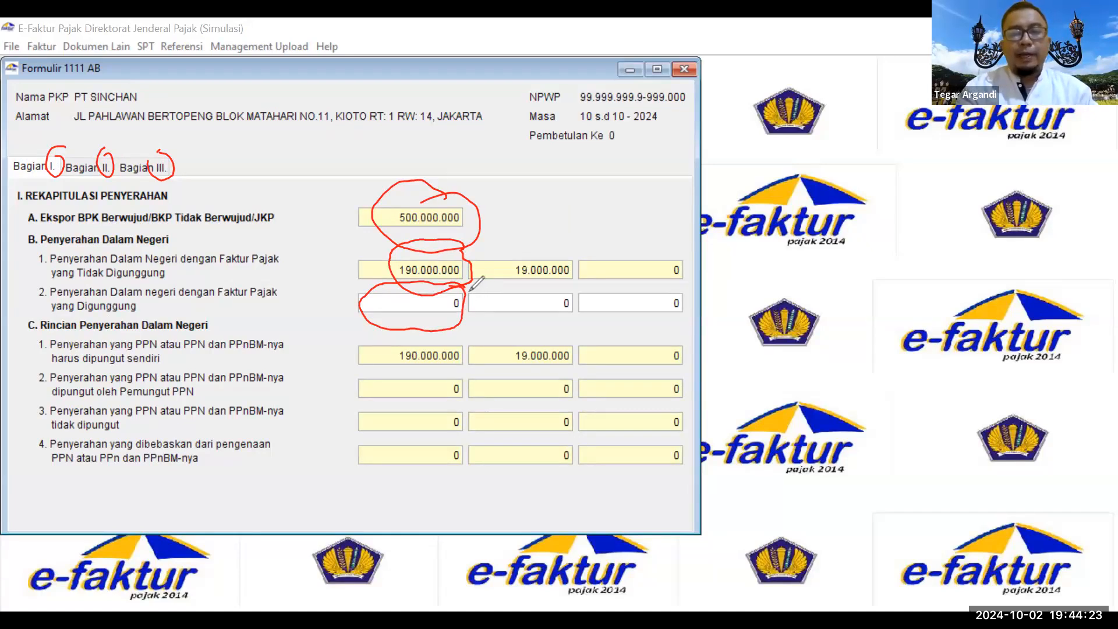
{"action": "mouse_move", "coordinate": [459, 325]}
{"action": "left_mouse_down"}
{"action": "mouse_move", "coordinate": [533, 317]}
{"action": "mouse_move", "coordinate": [558, 336]}
{"action": "mouse_move", "coordinate": [588, 320]}
{"action": "mouse_move", "coordinate": [626, 338]}
{"action": "mouse_move", "coordinate": [669, 314]}
{"action": "mouse_move", "coordinate": [726, 323]}
{"action": "left_mouse_up"}
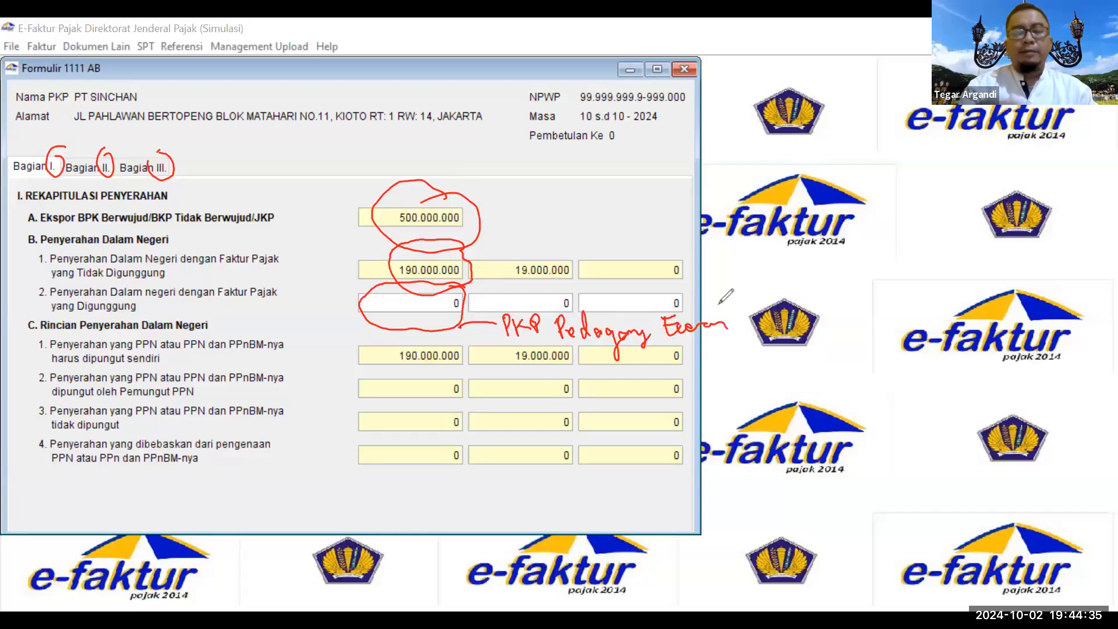
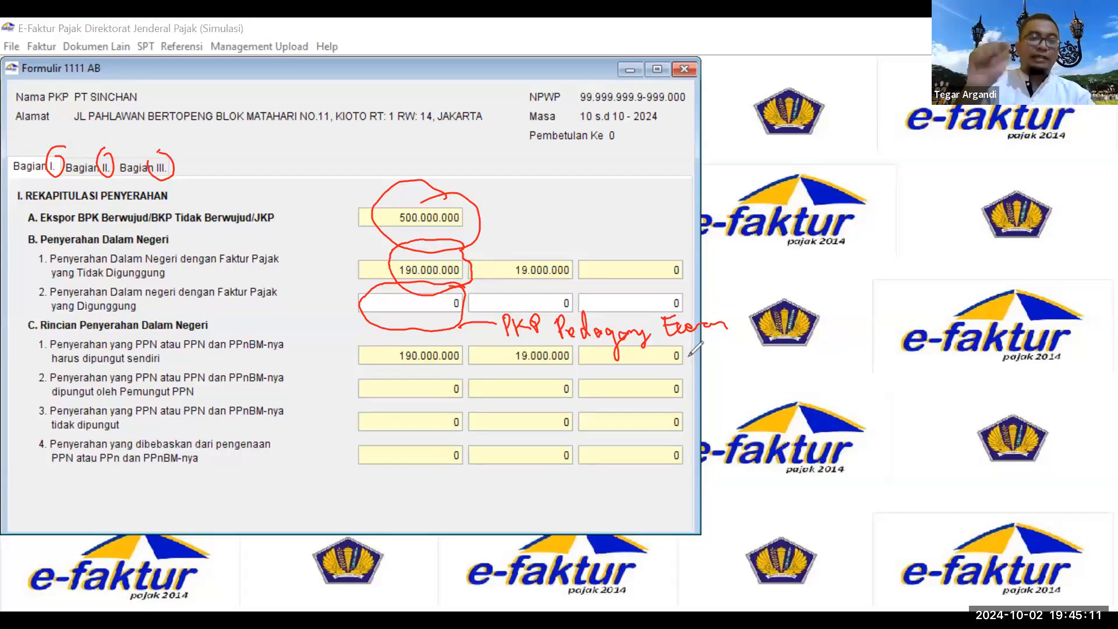
Step: Enter 300000000 as the B.2 digunggung deliveries (PPN 30000000) and clear the annotations
{"action": "double_click", "coordinate": [456, 299]}
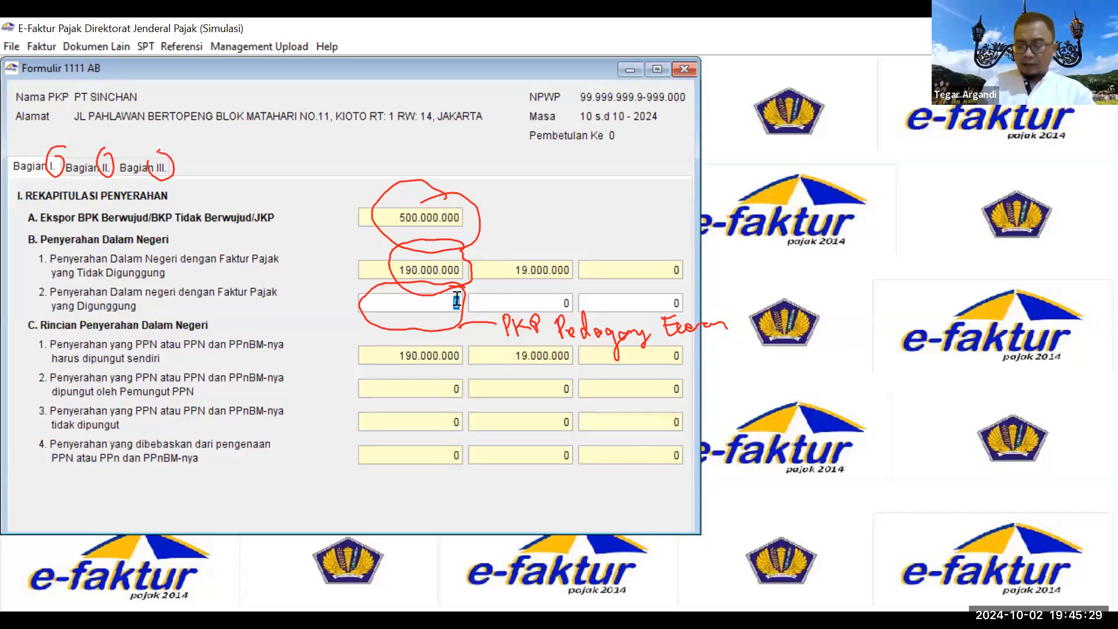
{"action": "type", "text": "30000"}
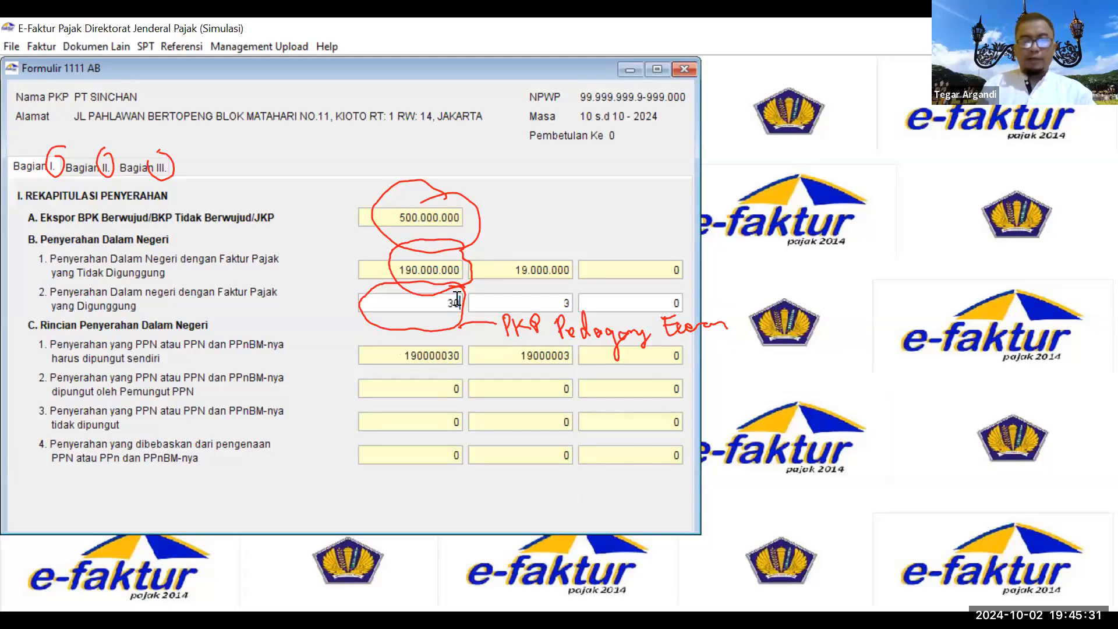
{"action": "type", "text": "0000"}
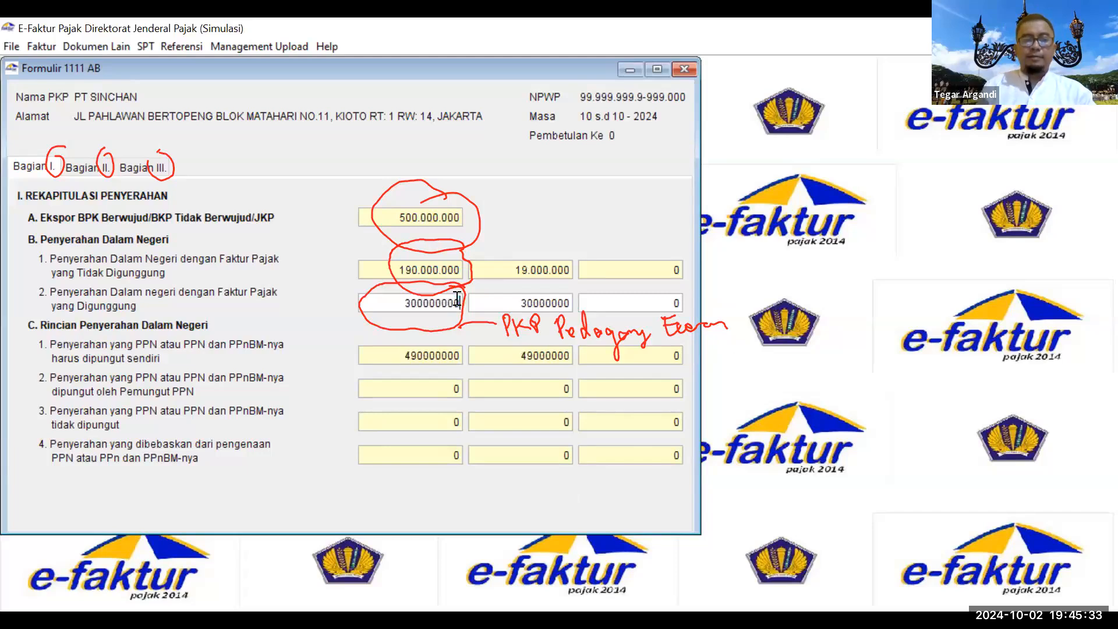
{"action": "left_click", "coordinate": [515, 303]}
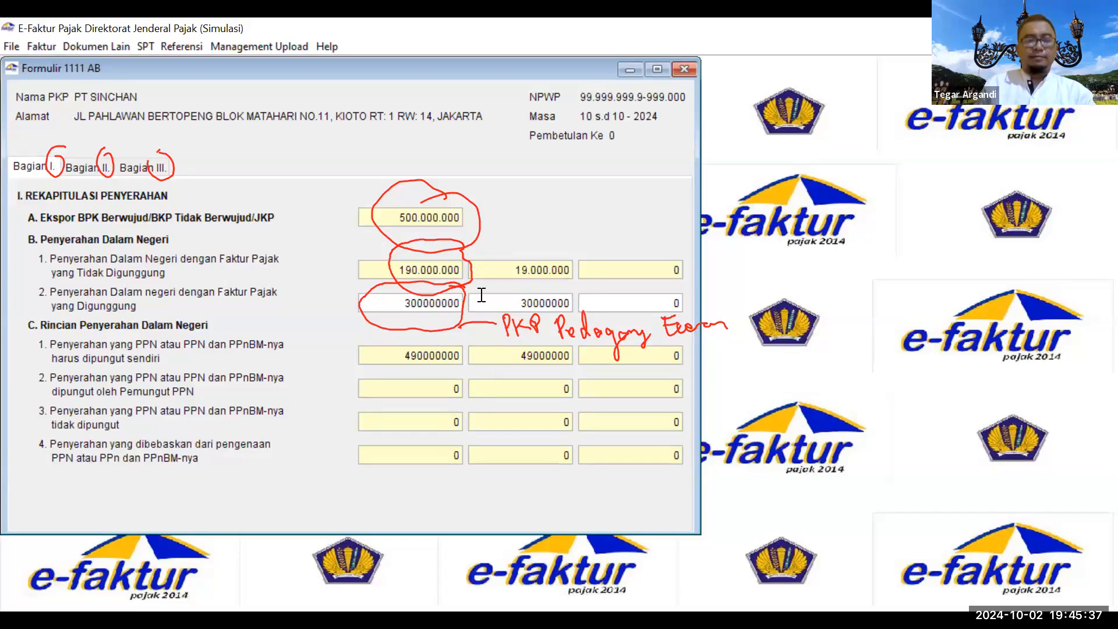
{"action": "left_click", "coordinate": [414, 536]}
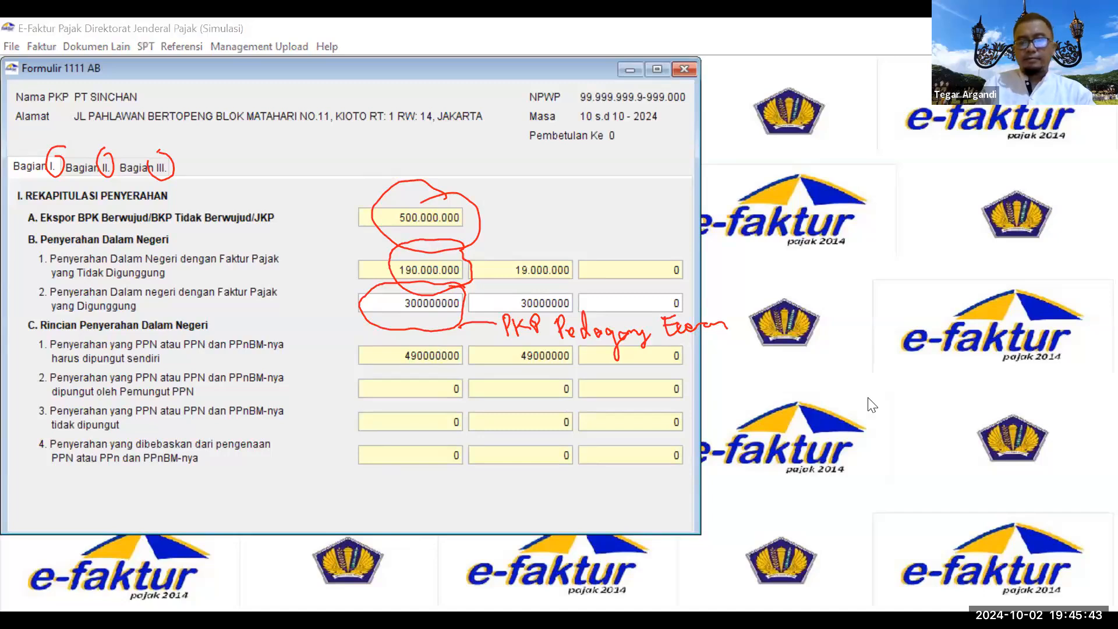
{"action": "left_click", "coordinate": [719, 352]}
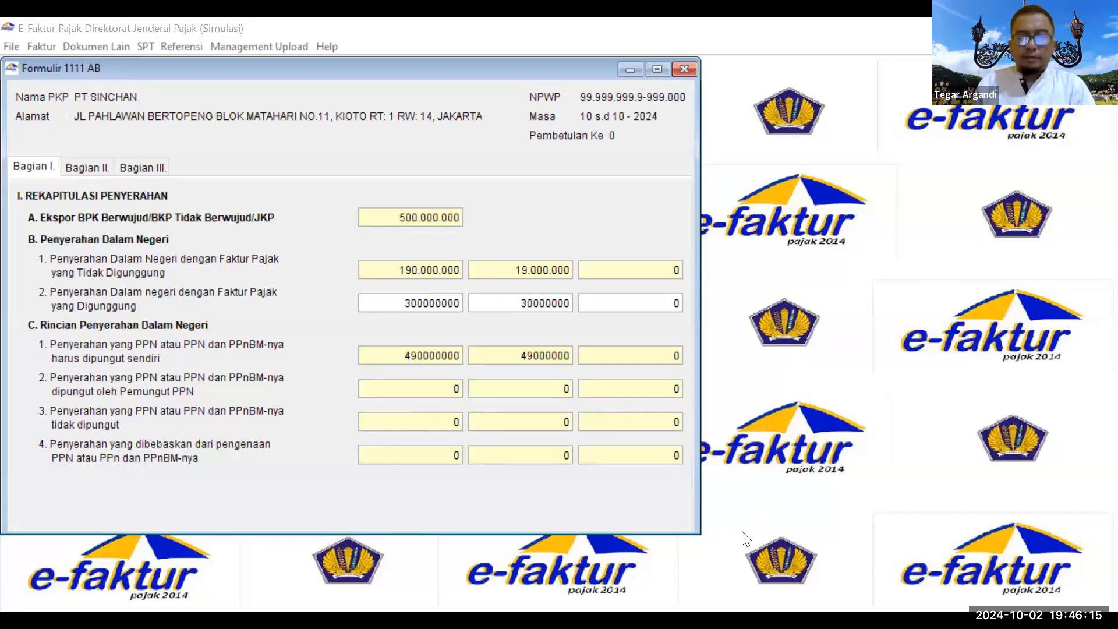
Step: In Bagian III, circle the 47.000.000 creditable tax and note a 3 million LB compensation for period 10
{"action": "left_click", "coordinate": [79, 168]}
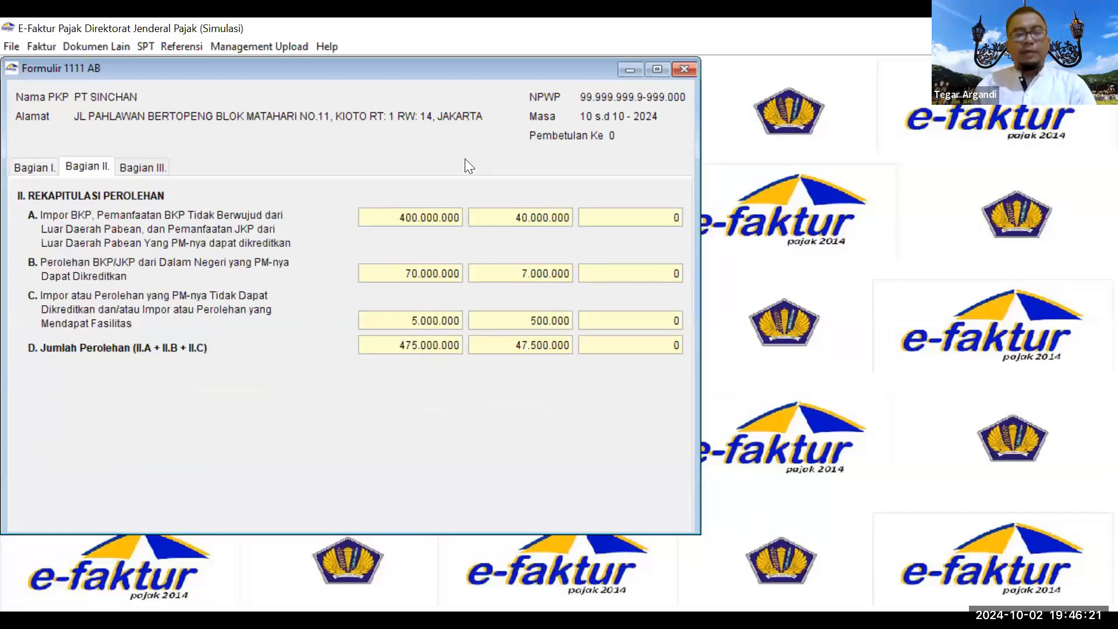
{"action": "left_click", "coordinate": [148, 169]}
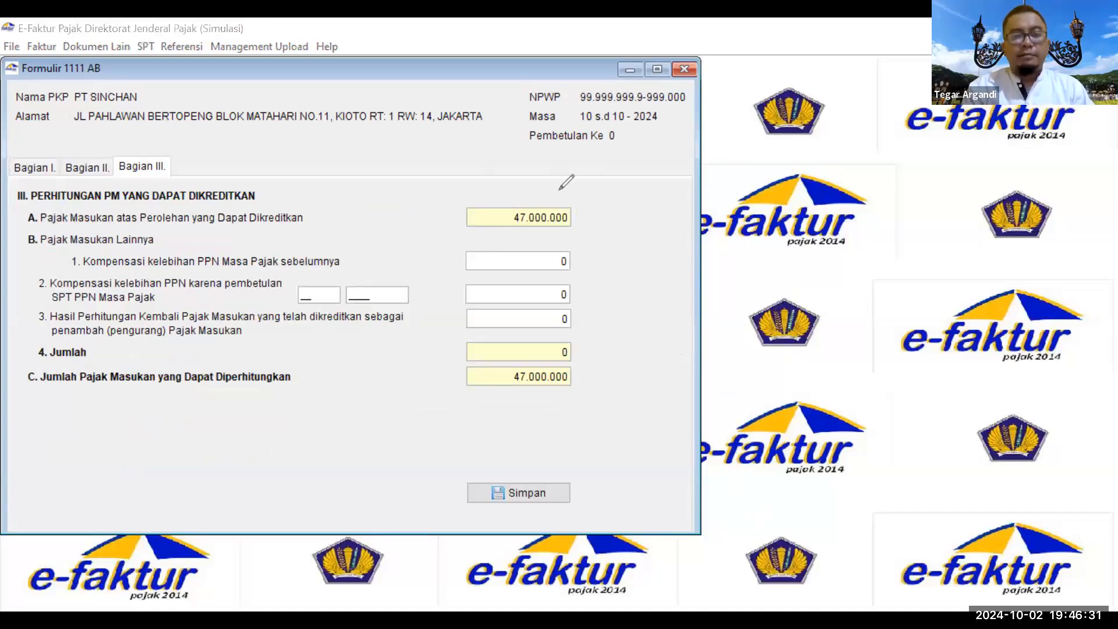
{"action": "left_click_drag", "start_coordinate": [563, 190], "coordinate": [579, 183]}
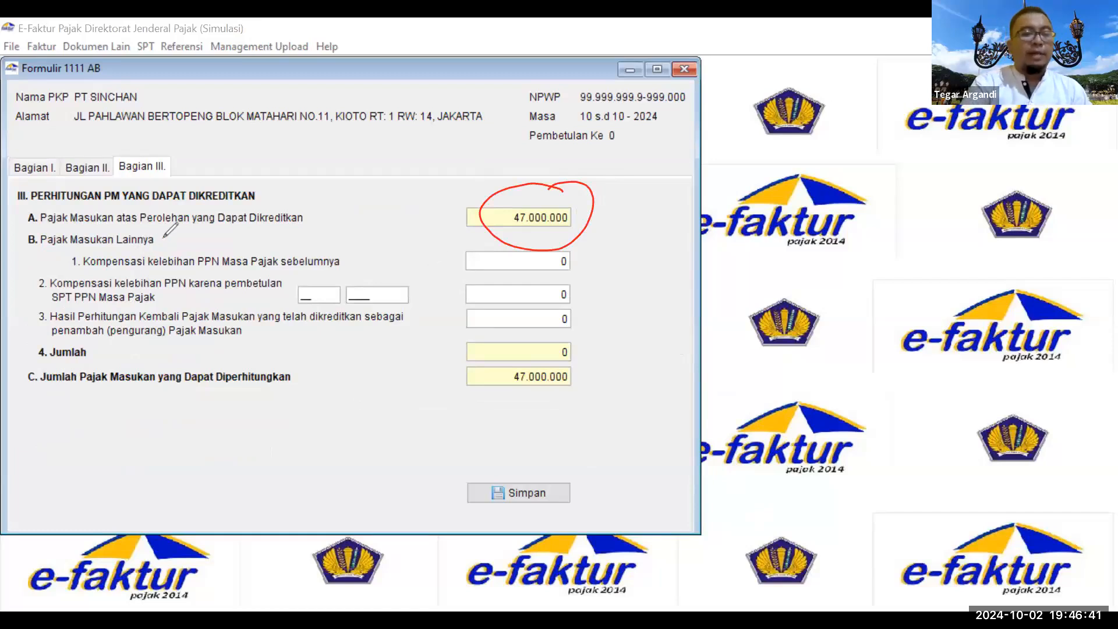
{"action": "mouse_move", "coordinate": [189, 238]}
{"action": "left_mouse_down"}
{"action": "mouse_move", "coordinate": [146, 284]}
{"action": "mouse_move", "coordinate": [289, 286]}
{"action": "mouse_move", "coordinate": [291, 221]}
{"action": "mouse_move", "coordinate": [190, 238]}
{"action": "left_mouse_up"}
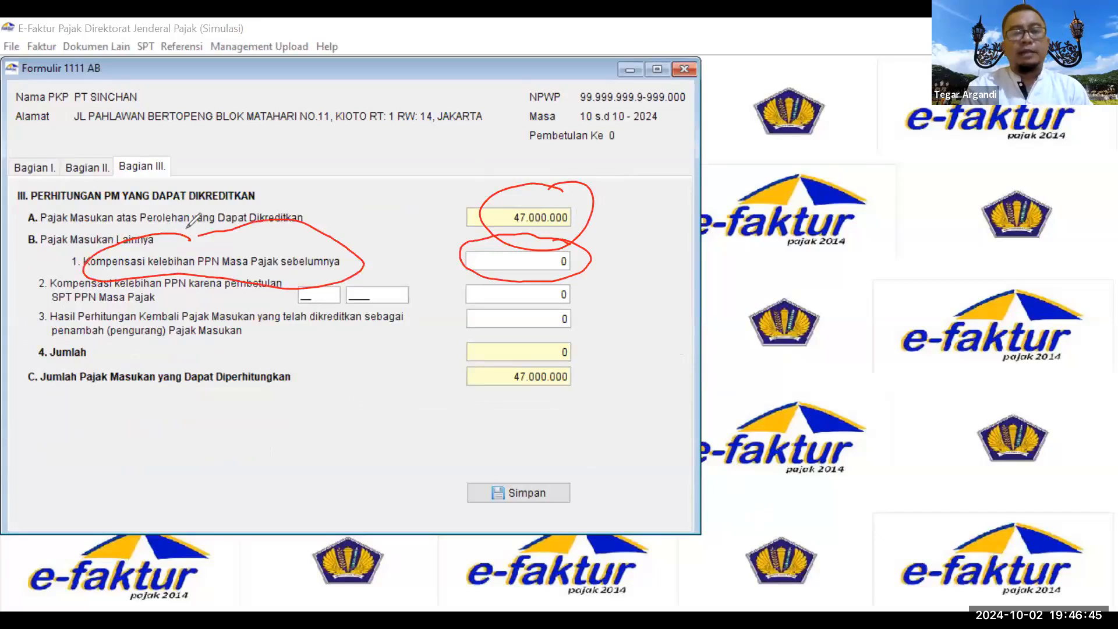
{"action": "mouse_move", "coordinate": [626, 111]}
{"action": "left_mouse_down"}
{"action": "mouse_move", "coordinate": [594, 118]}
{"action": "mouse_move", "coordinate": [662, 159]}
{"action": "mouse_move", "coordinate": [666, 202]}
{"action": "mouse_move", "coordinate": [687, 241]}
{"action": "left_mouse_up"}
{"action": "left_click_drag", "start_coordinate": [685, 216], "coordinate": [676, 298]}
{"action": "left_click_drag", "start_coordinate": [708, 252], "coordinate": [705, 293]}
{"action": "mouse_move", "coordinate": [719, 252]}
{"action": "left_mouse_down"}
{"action": "mouse_move", "coordinate": [719, 277]}
{"action": "mouse_move", "coordinate": [732, 263]}
{"action": "left_mouse_up"}
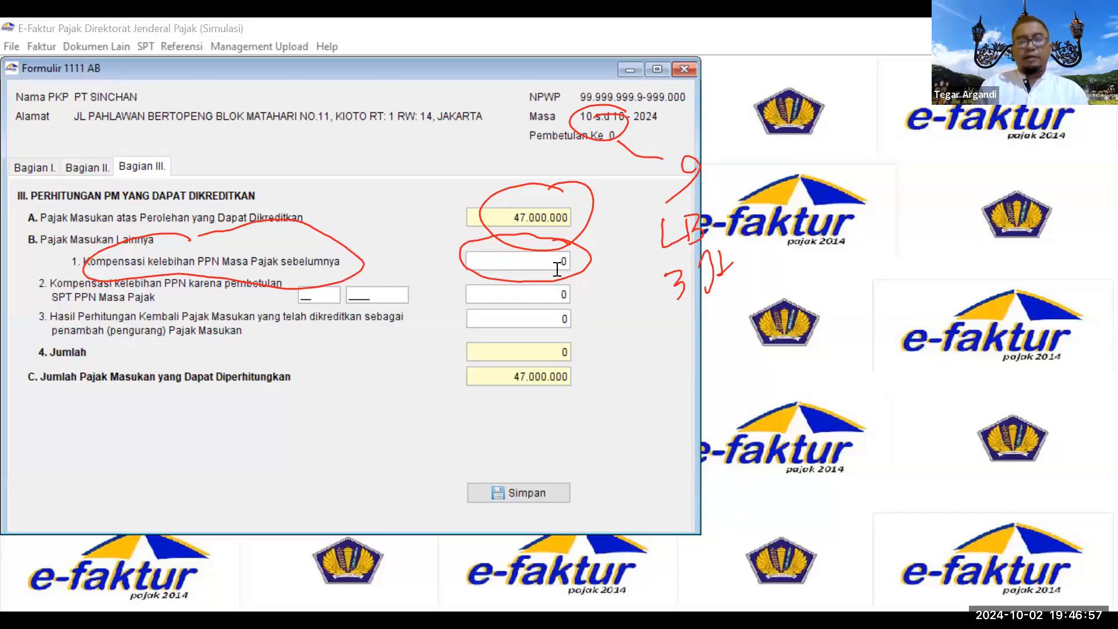
Step: Enter 3000000 prior compensation in B.1 and 2000000 for the 10/2023 correction in B.2
{"action": "type", "text": "3000000"}
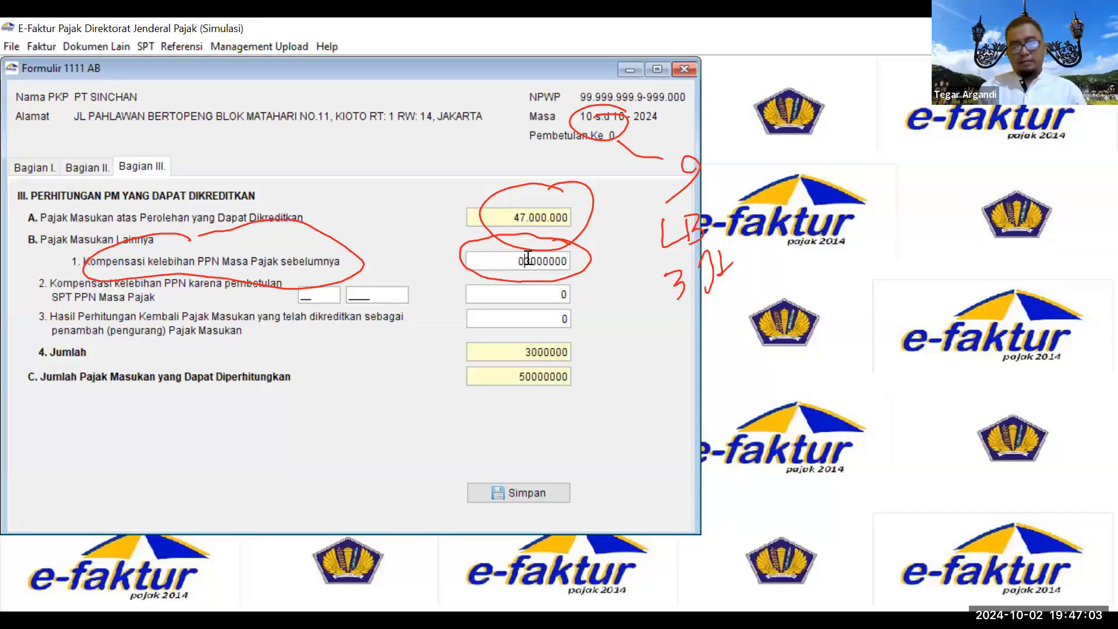
{"action": "left_click", "coordinate": [532, 293]}
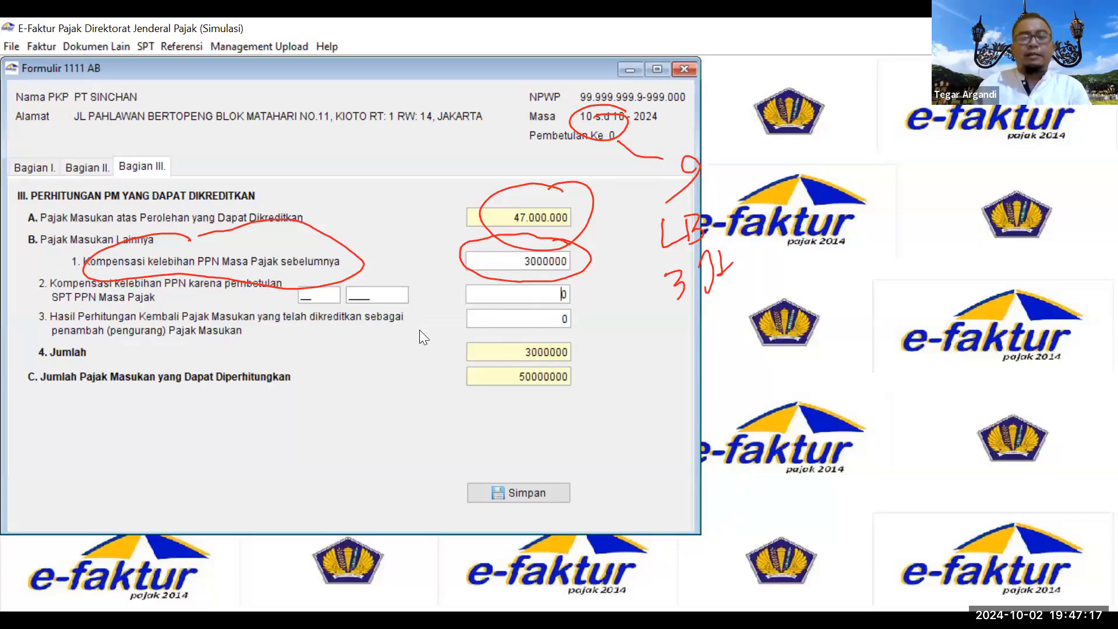
{"action": "left_click", "coordinate": [328, 288]}
{"action": "type", "text": "10"}
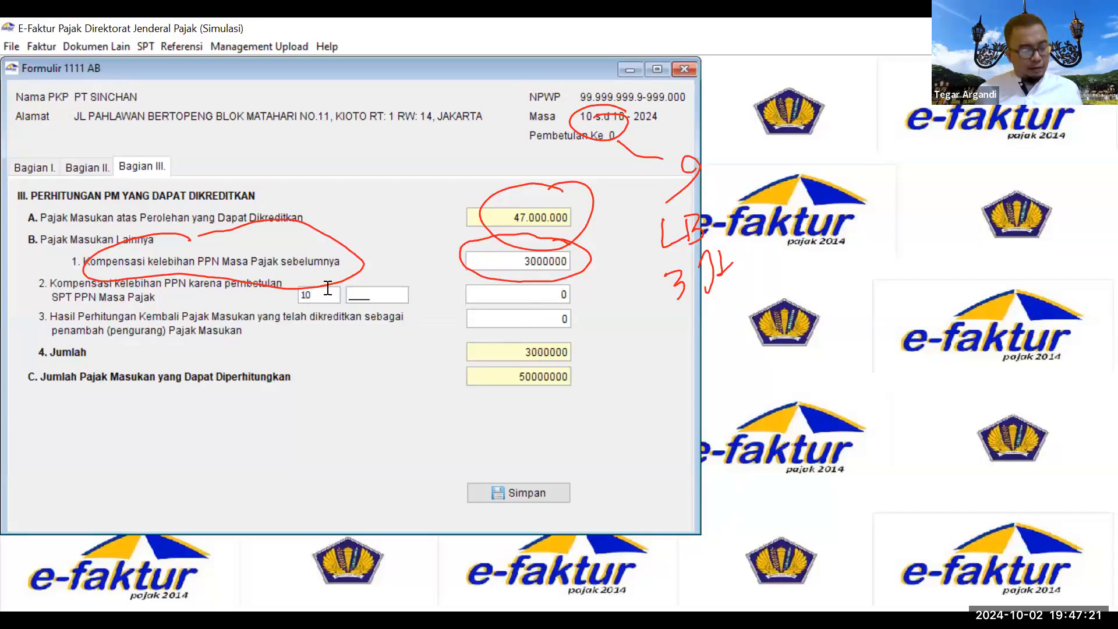
{"action": "key", "text": "Tab"}
{"action": "type", "text": "2023"}
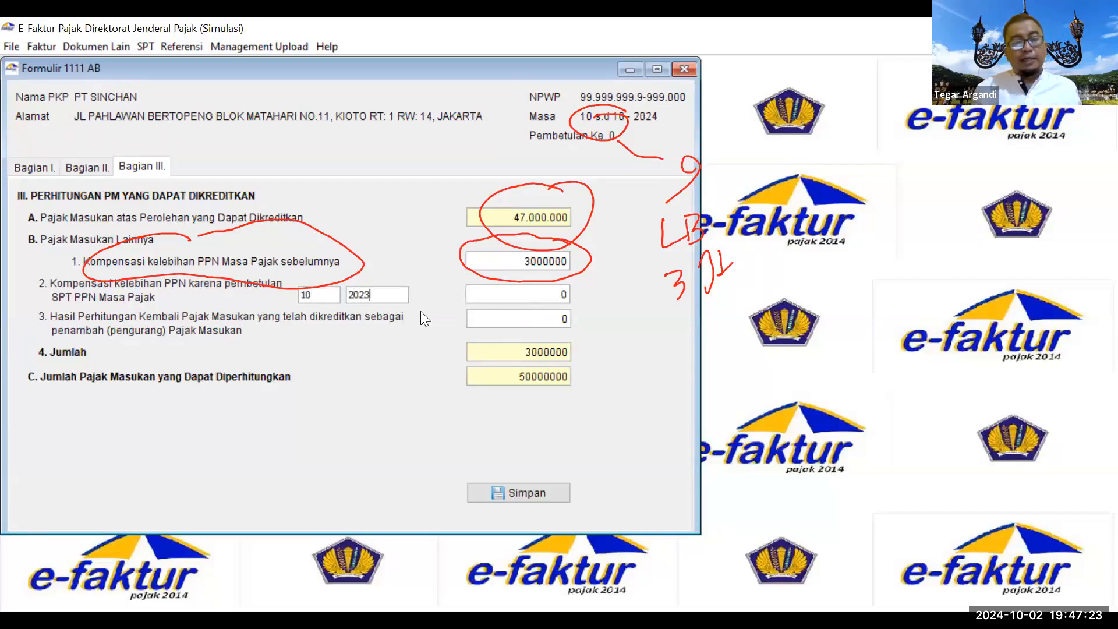
{"action": "left_click", "coordinate": [515, 292]}
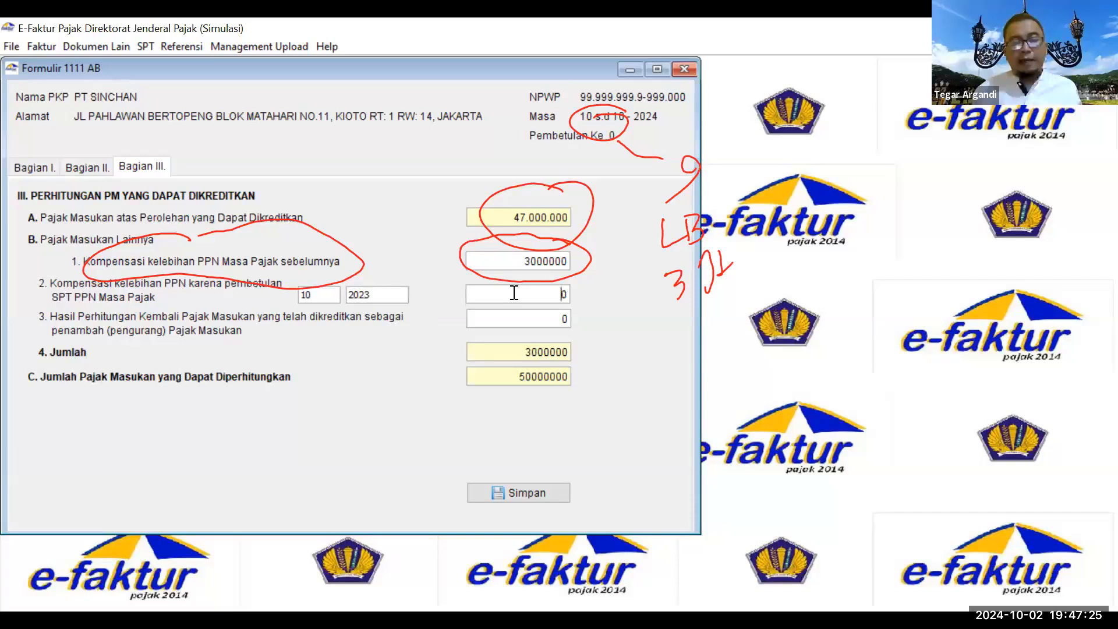
{"action": "type", "text": "2"}
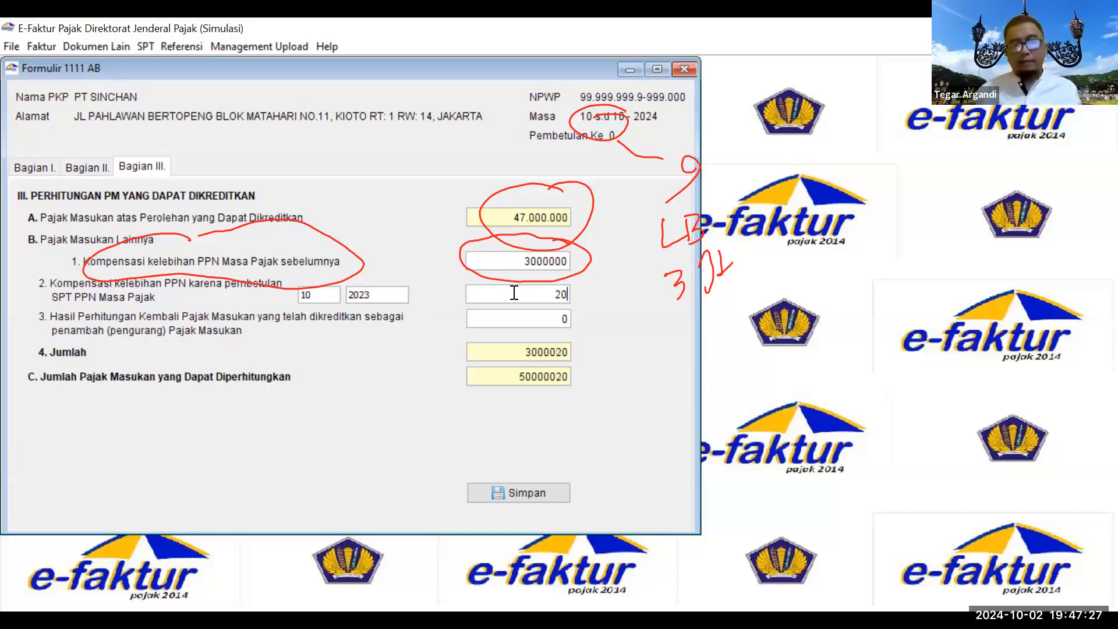
{"action": "type", "text": "000000"}
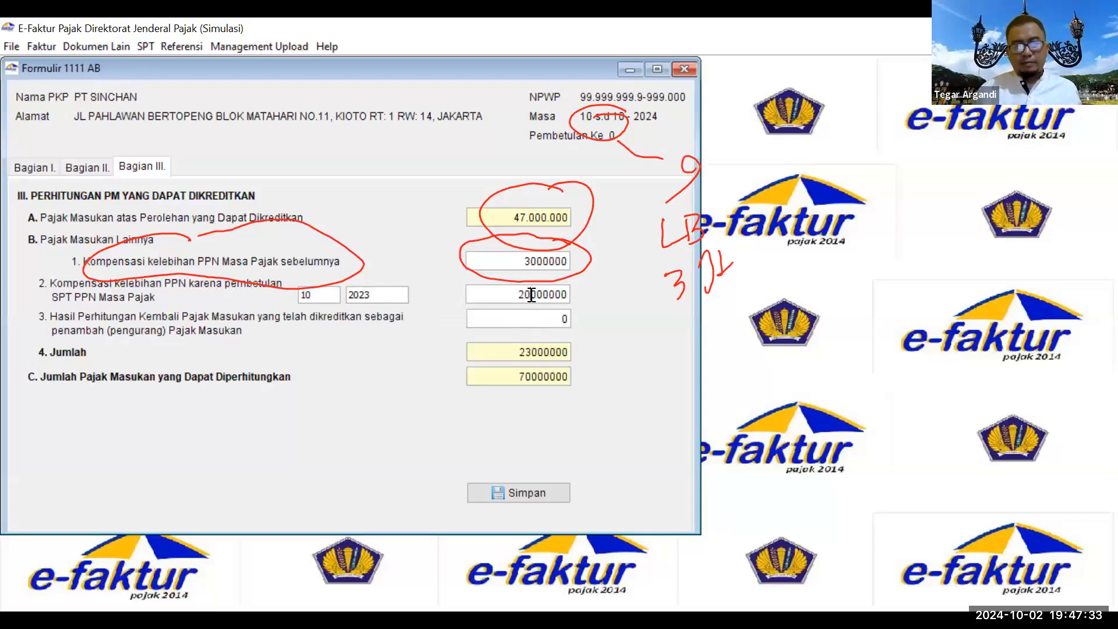
{"action": "key", "text": "BackSpace"}
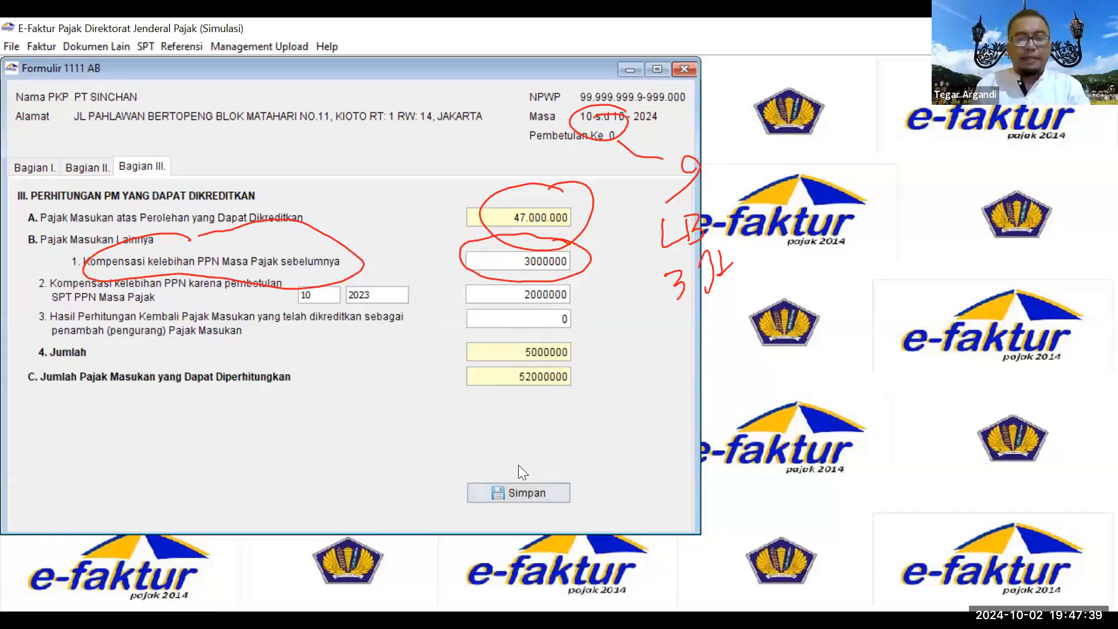
Step: Save Bagian III with 52000000 creditable input tax and clear the annotations
{"action": "left_click", "coordinate": [523, 489]}
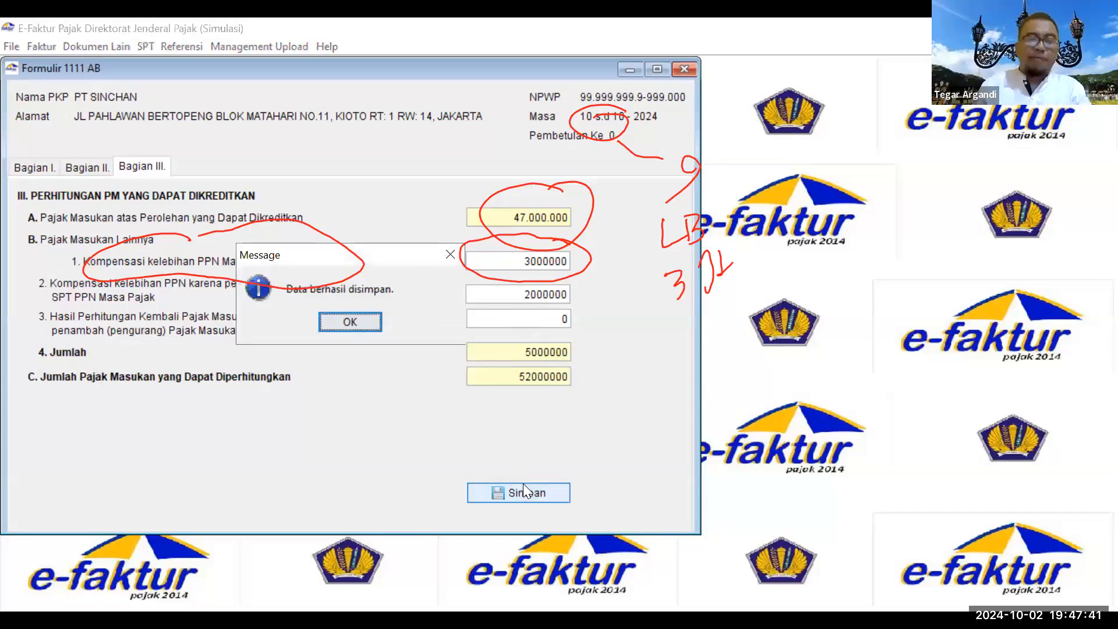
{"action": "left_click", "coordinate": [379, 325]}
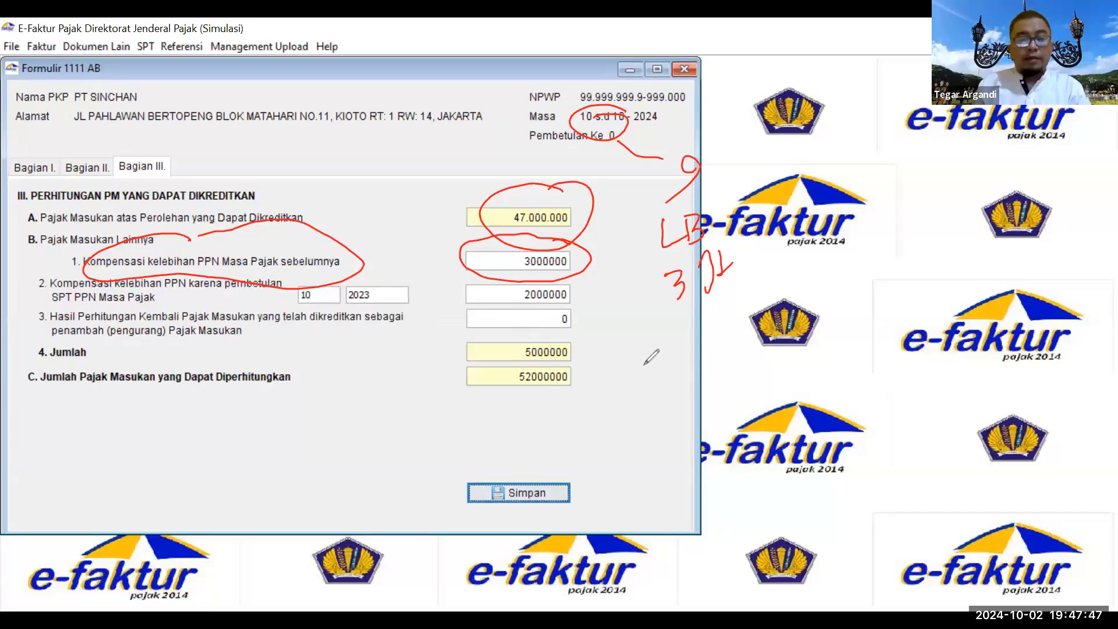
{"action": "left_click", "coordinate": [589, 438]}
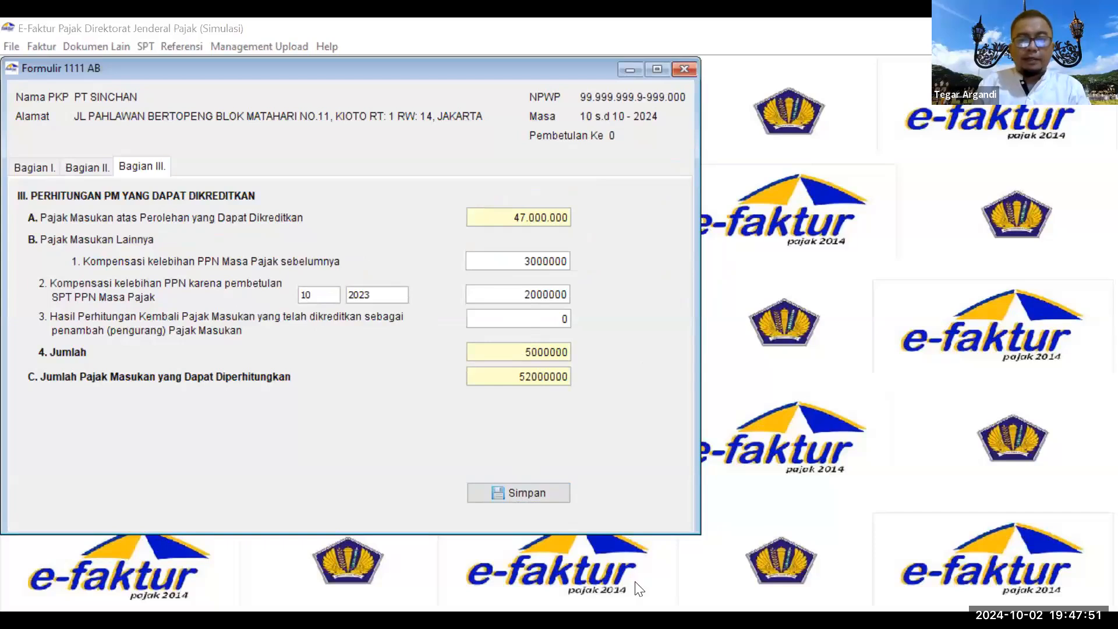
Step: Close Formulir 1111 AB and open the SPT Masa PPN 1111 main form
{"action": "left_click", "coordinate": [682, 70]}
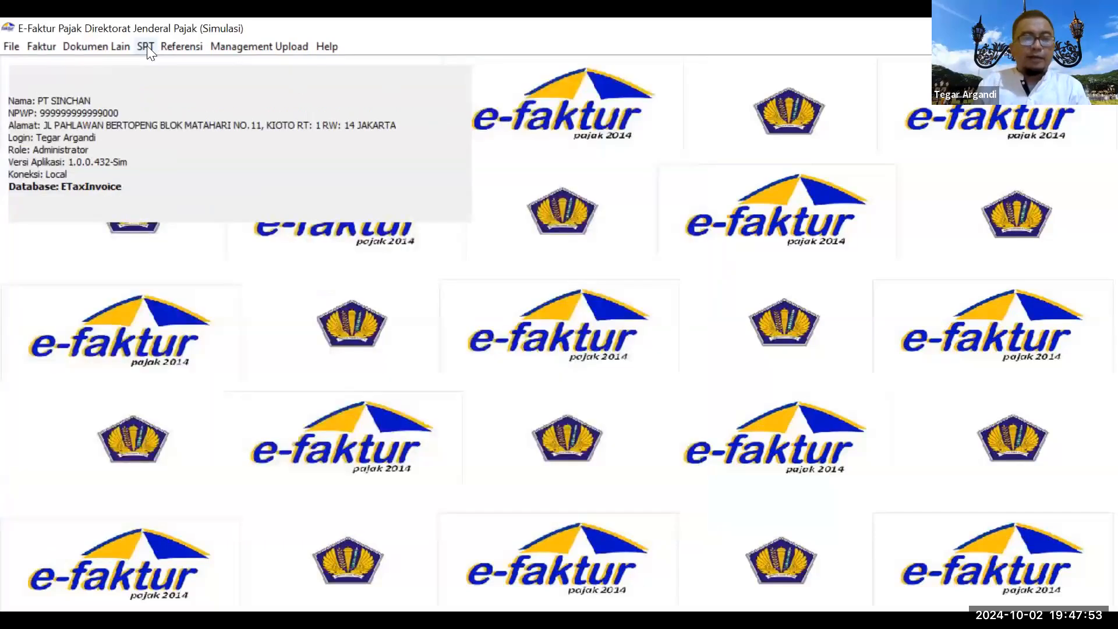
{"action": "left_click", "coordinate": [146, 46]}
{"action": "mouse_move", "coordinate": [195, 127]}
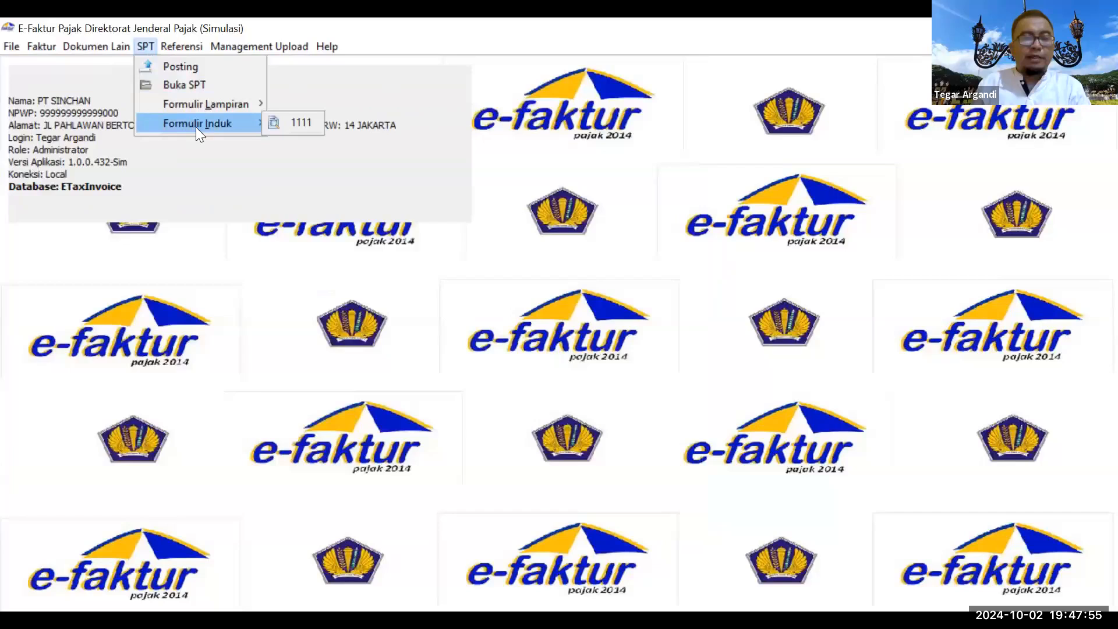
{"action": "left_click", "coordinate": [313, 124]}
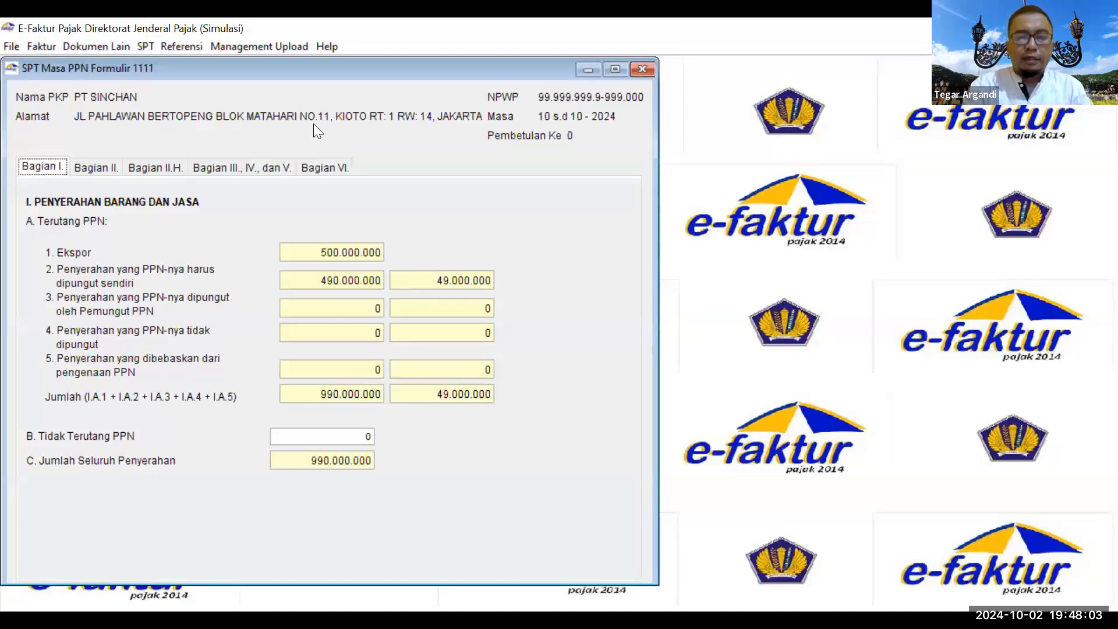
{"action": "key", "text": "alt+Tab"}
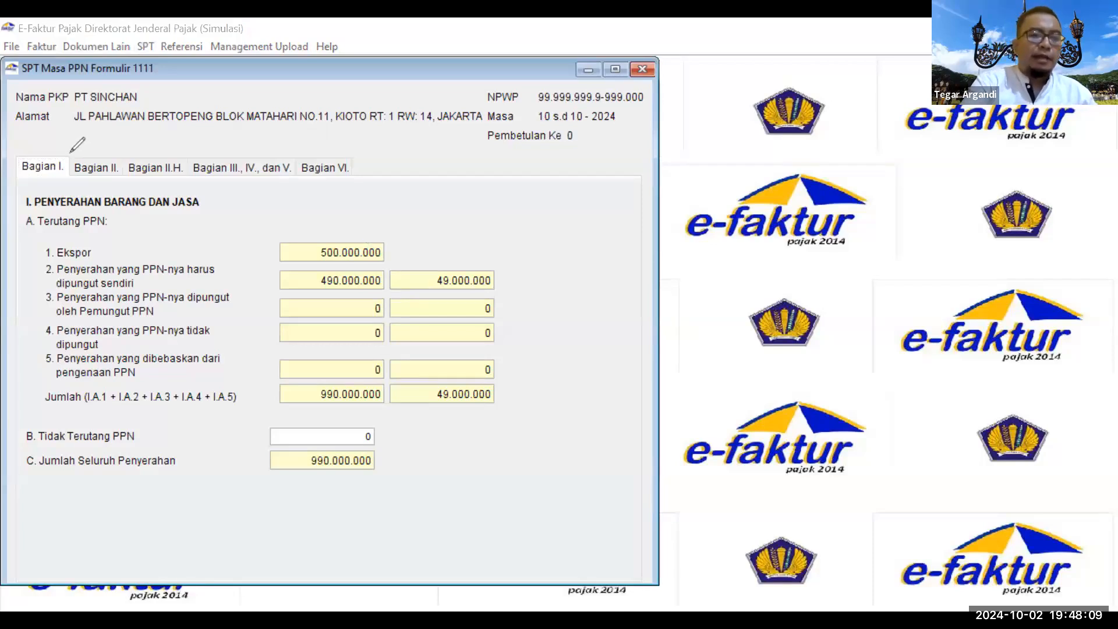
Step: Circle Bagian I, Bagian VI and the 990.000.000 total deliveries, labelling it omset for the annual SPT
{"action": "left_click_drag", "start_coordinate": [65, 154], "coordinate": [67, 156]}
{"action": "mouse_move", "coordinate": [341, 152]}
{"action": "left_mouse_down"}
{"action": "mouse_move", "coordinate": [359, 163]}
{"action": "mouse_move", "coordinate": [352, 142]}
{"action": "left_mouse_up"}
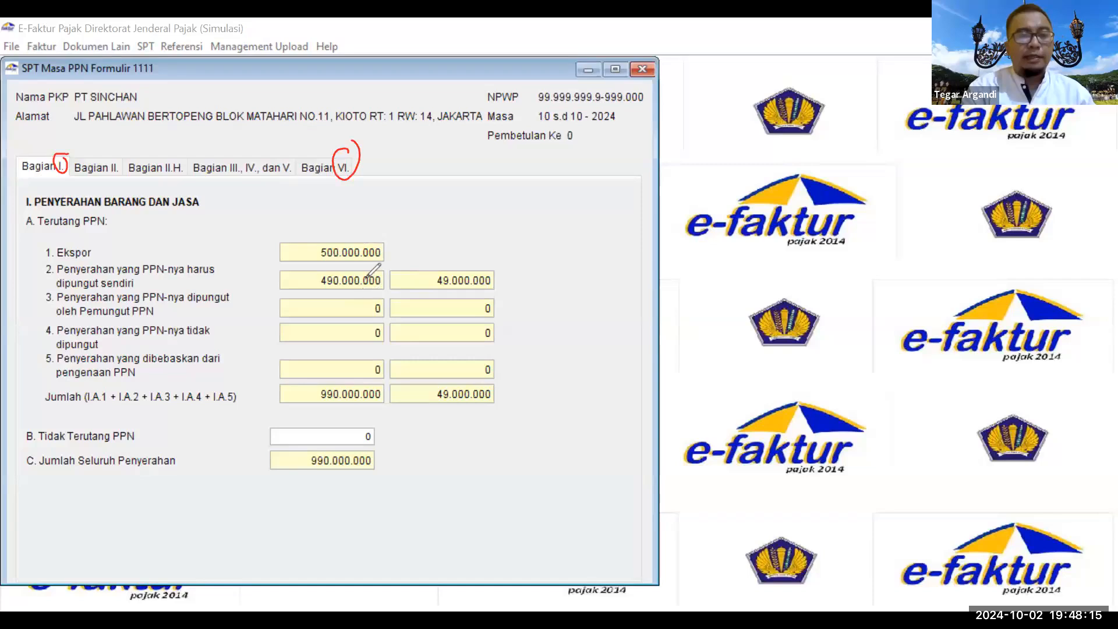
{"action": "mouse_move", "coordinate": [173, 179]}
{"action": "left_mouse_down"}
{"action": "mouse_move", "coordinate": [35, 198]}
{"action": "mouse_move", "coordinate": [219, 221]}
{"action": "mouse_move", "coordinate": [262, 199]}
{"action": "left_mouse_up"}
{"action": "mouse_move", "coordinate": [224, 223]}
{"action": "left_mouse_down"}
{"action": "mouse_move", "coordinate": [286, 201]}
{"action": "mouse_move", "coordinate": [357, 208]}
{"action": "left_mouse_up"}
{"action": "left_click_drag", "start_coordinate": [349, 203], "coordinate": [365, 190]}
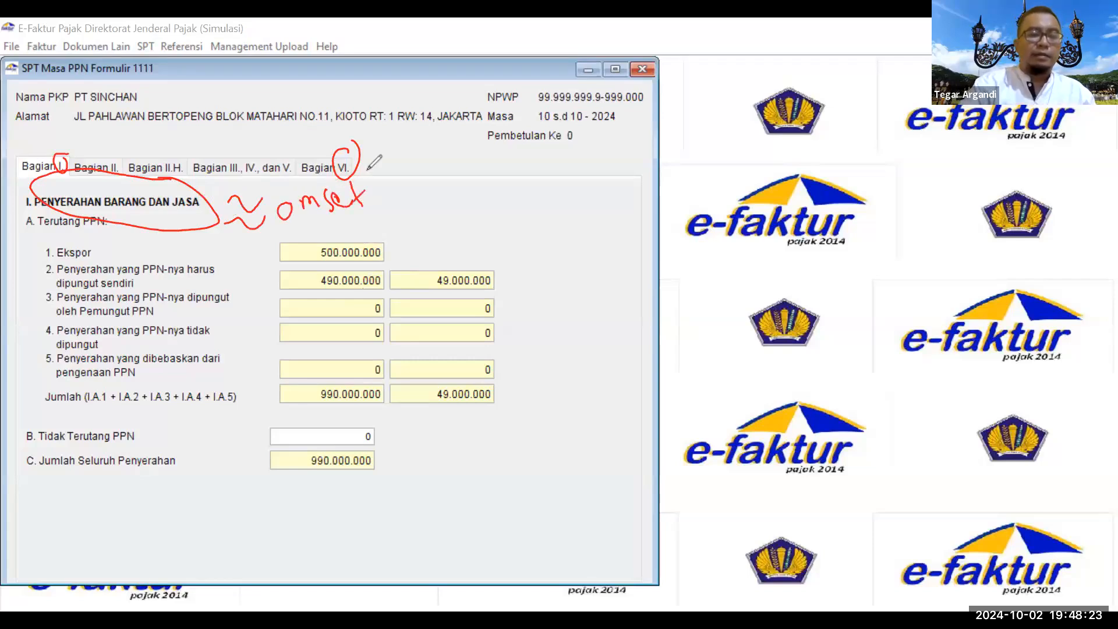
{"action": "mouse_move", "coordinate": [175, 443]}
{"action": "left_mouse_down"}
{"action": "mouse_move", "coordinate": [76, 439]}
{"action": "mouse_move", "coordinate": [29, 481]}
{"action": "mouse_move", "coordinate": [171, 491]}
{"action": "mouse_move", "coordinate": [174, 446]}
{"action": "left_mouse_up"}
{"action": "mouse_move", "coordinate": [410, 474]}
{"action": "left_mouse_down"}
{"action": "mouse_move", "coordinate": [420, 482]}
{"action": "mouse_move", "coordinate": [448, 461]}
{"action": "mouse_move", "coordinate": [456, 478]}
{"action": "mouse_move", "coordinate": [491, 461]}
{"action": "left_mouse_up"}
{"action": "mouse_move", "coordinate": [497, 463]}
{"action": "left_mouse_down"}
{"action": "mouse_move", "coordinate": [623, 404]}
{"action": "mouse_move", "coordinate": [608, 422]}
{"action": "mouse_move", "coordinate": [635, 417]}
{"action": "mouse_move", "coordinate": [646, 387]}
{"action": "mouse_move", "coordinate": [679, 384]}
{"action": "mouse_move", "coordinate": [699, 364]}
{"action": "mouse_move", "coordinate": [690, 368]}
{"action": "mouse_move", "coordinate": [725, 373]}
{"action": "mouse_move", "coordinate": [752, 356]}
{"action": "mouse_move", "coordinate": [770, 365]}
{"action": "mouse_move", "coordinate": [803, 355]}
{"action": "left_mouse_up"}
{"action": "left_click_drag", "start_coordinate": [720, 352], "coordinate": [737, 348]}
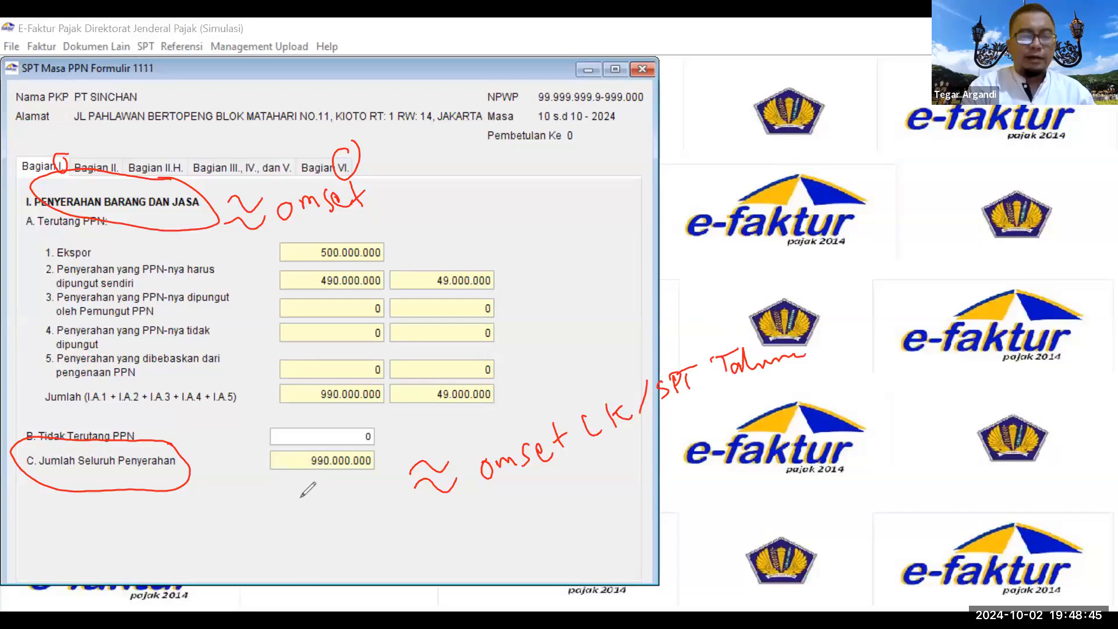
{"action": "left_click_drag", "start_coordinate": [301, 498], "coordinate": [300, 530]}
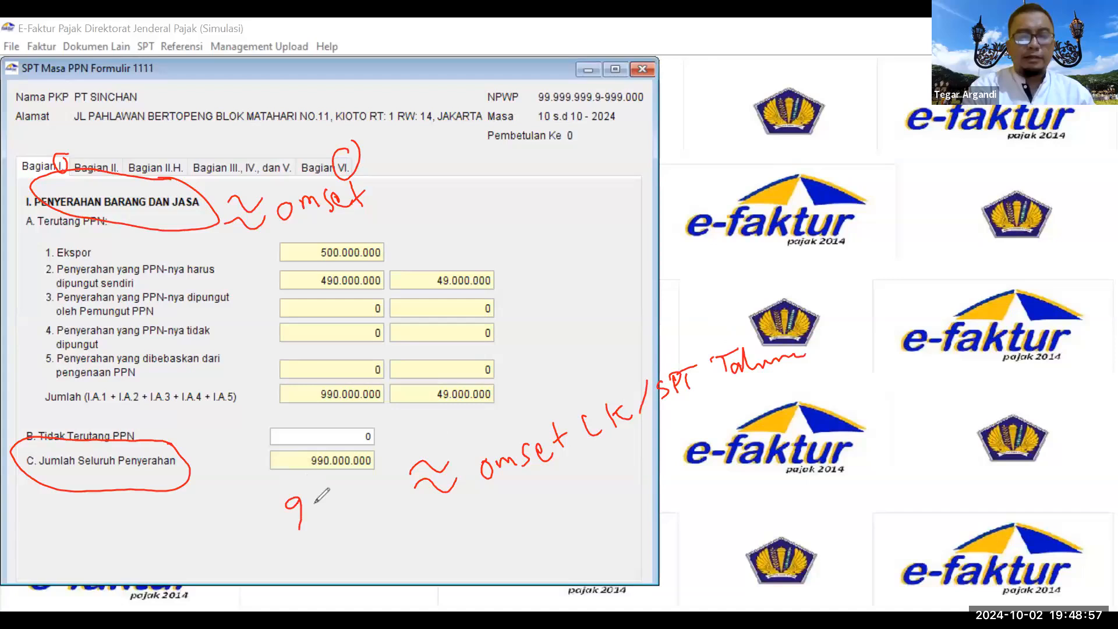
{"action": "left_click_drag", "start_coordinate": [314, 498], "coordinate": [309, 527]}
{"action": "left_click_drag", "start_coordinate": [329, 504], "coordinate": [330, 506]}
{"action": "left_click_drag", "start_coordinate": [346, 507], "coordinate": [372, 501]}
{"action": "left_click_drag", "start_coordinate": [380, 492], "coordinate": [405, 481]}
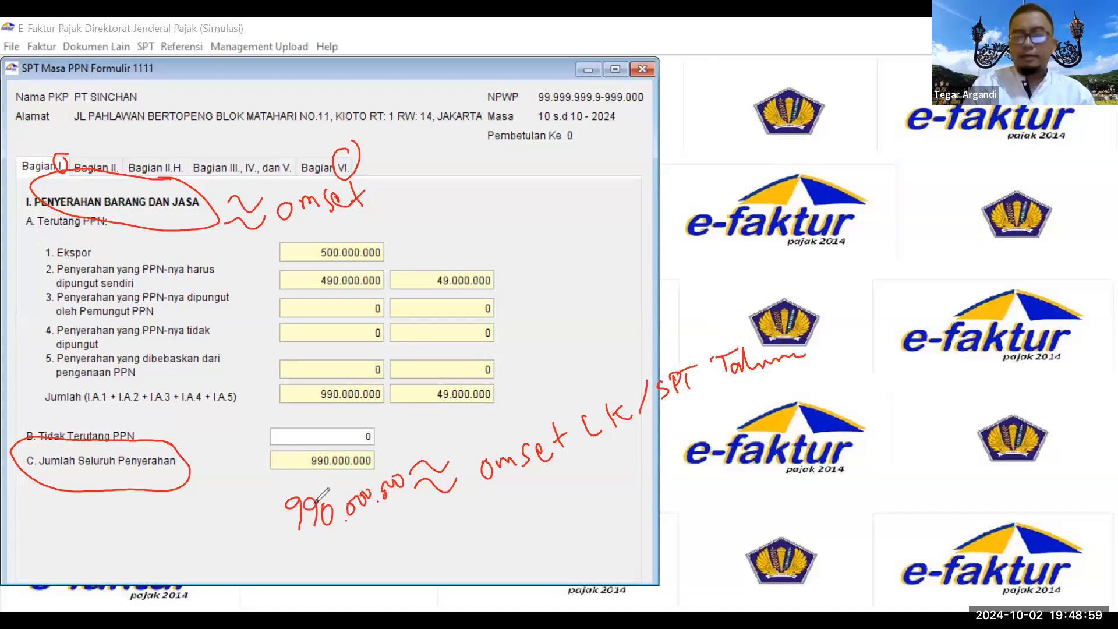
{"action": "key", "text": "ctrl+z"}
{"action": "key", "text": "ctrl+z"}
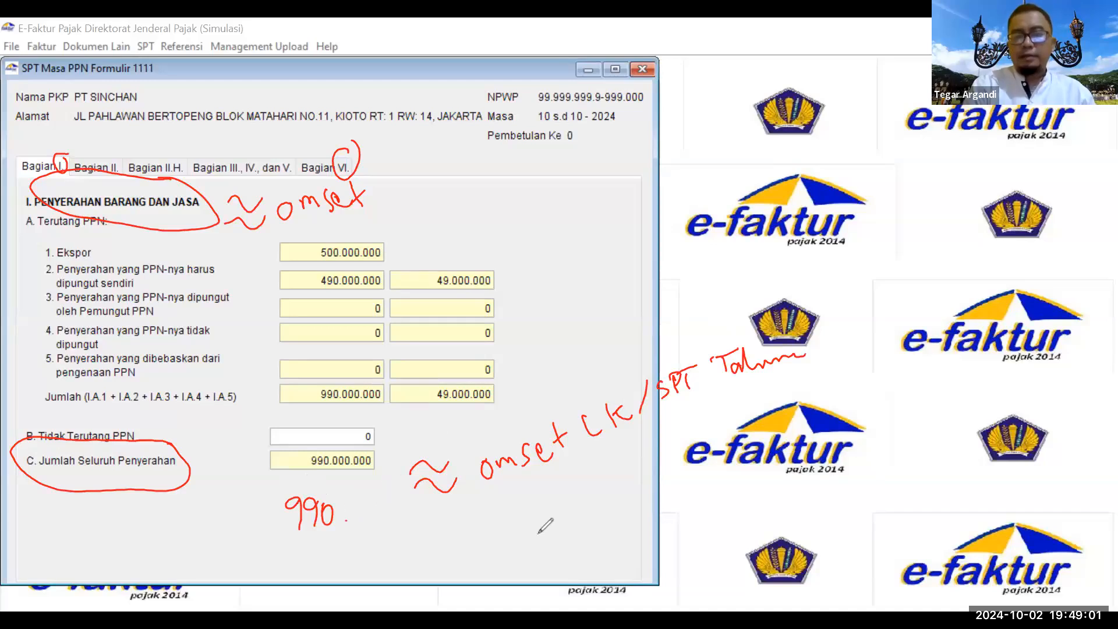
{"action": "key", "text": "ctrl+z"}
{"action": "key", "text": "ctrl+z"}
{"action": "key", "text": "ctrl+z"}
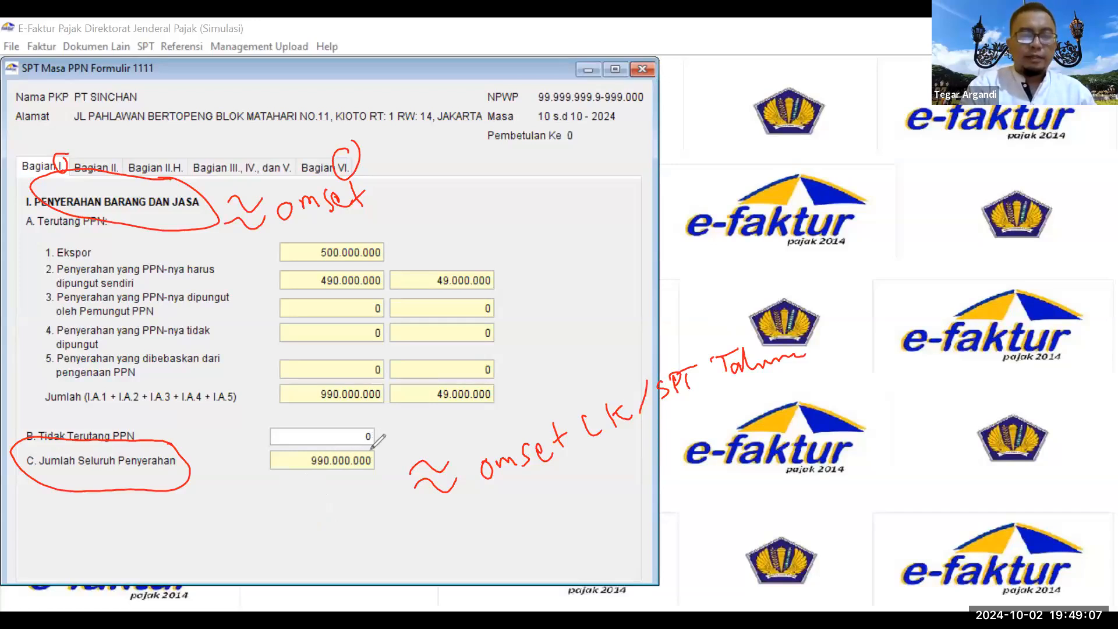
{"action": "left_click_drag", "start_coordinate": [373, 446], "coordinate": [371, 449]}
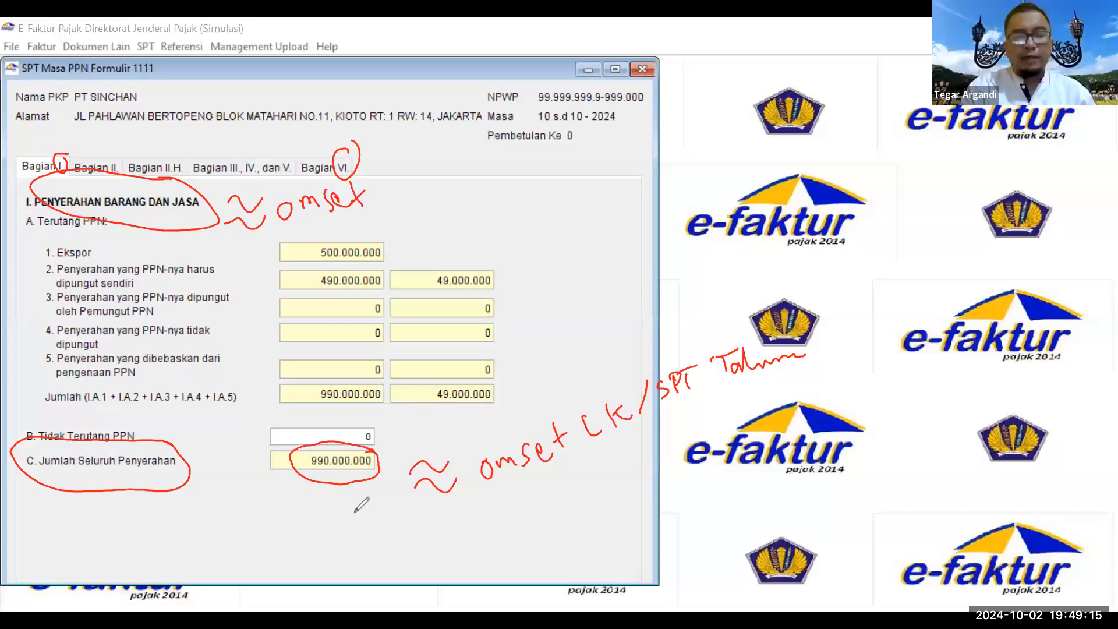
{"action": "left_click_drag", "start_coordinate": [284, 499], "coordinate": [287, 523]}
{"action": "left_click_drag", "start_coordinate": [296, 499], "coordinate": [319, 513]}
{"action": "left_click_drag", "start_coordinate": [329, 518], "coordinate": [356, 518]}
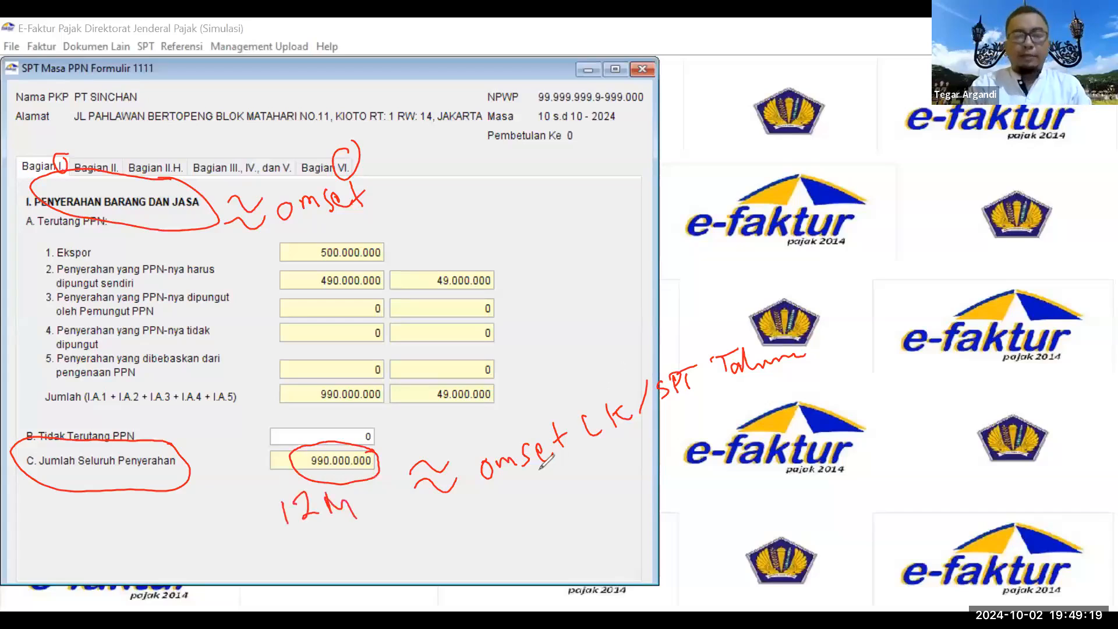
{"action": "mouse_move", "coordinate": [545, 486]}
{"action": "left_mouse_down"}
{"action": "mouse_move", "coordinate": [559, 503]}
{"action": "mouse_move", "coordinate": [570, 473]}
{"action": "mouse_move", "coordinate": [616, 483]}
{"action": "left_mouse_up"}
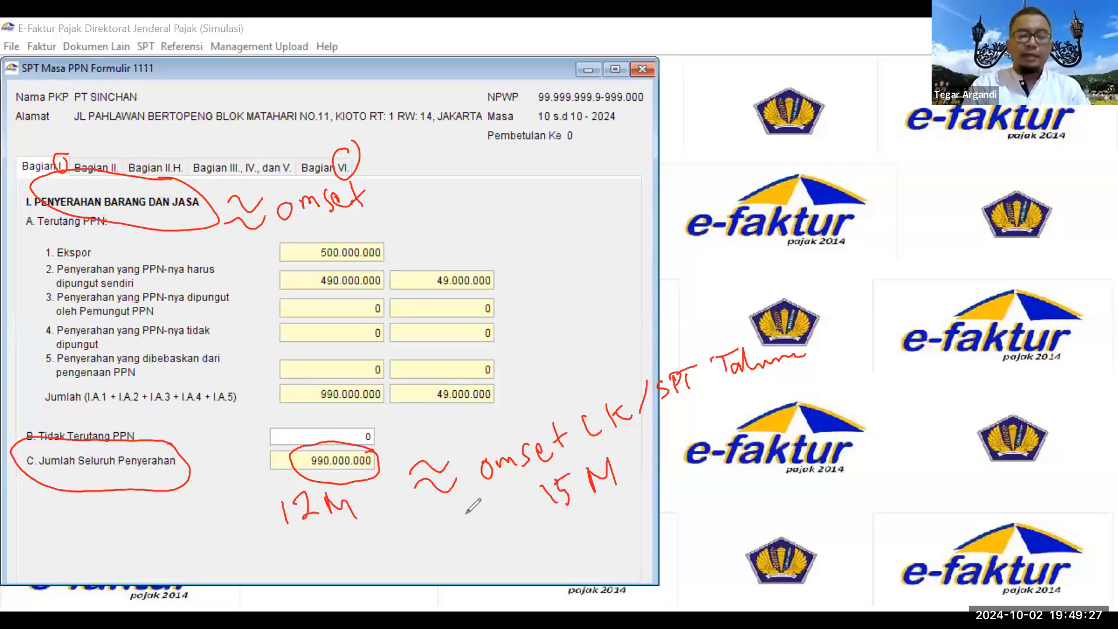
{"action": "left_click_drag", "start_coordinate": [457, 515], "coordinate": [478, 522]}
{"action": "left_click", "coordinate": [490, 529]}
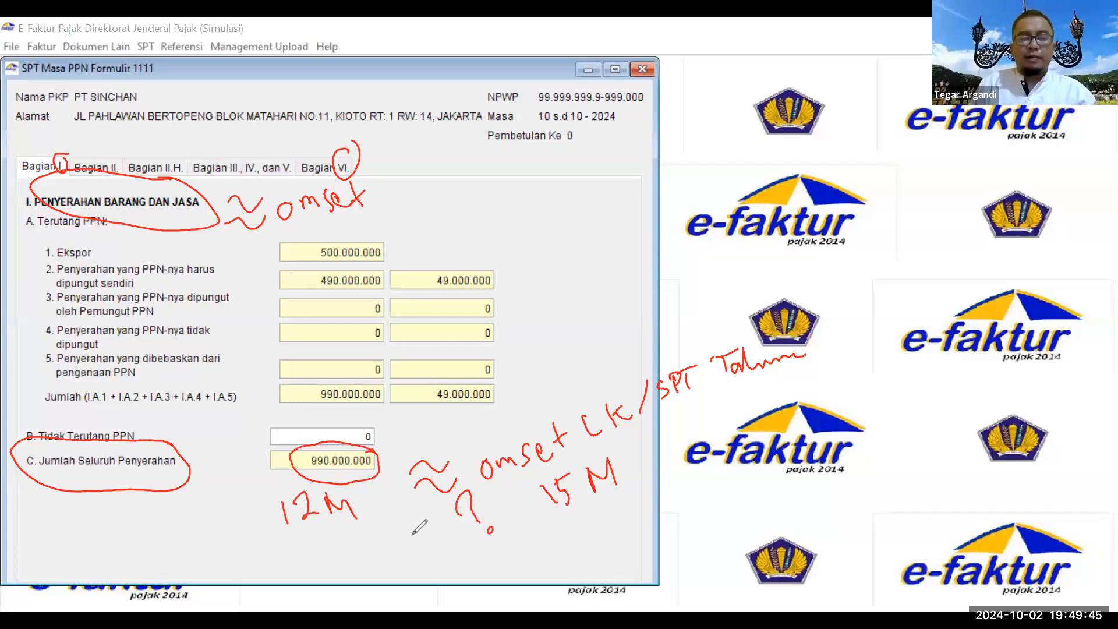
Step: Correct Tidak Terutang PPN to 310000000, raising total deliveries to 1.300.000.000
{"action": "left_click", "coordinate": [345, 434]}
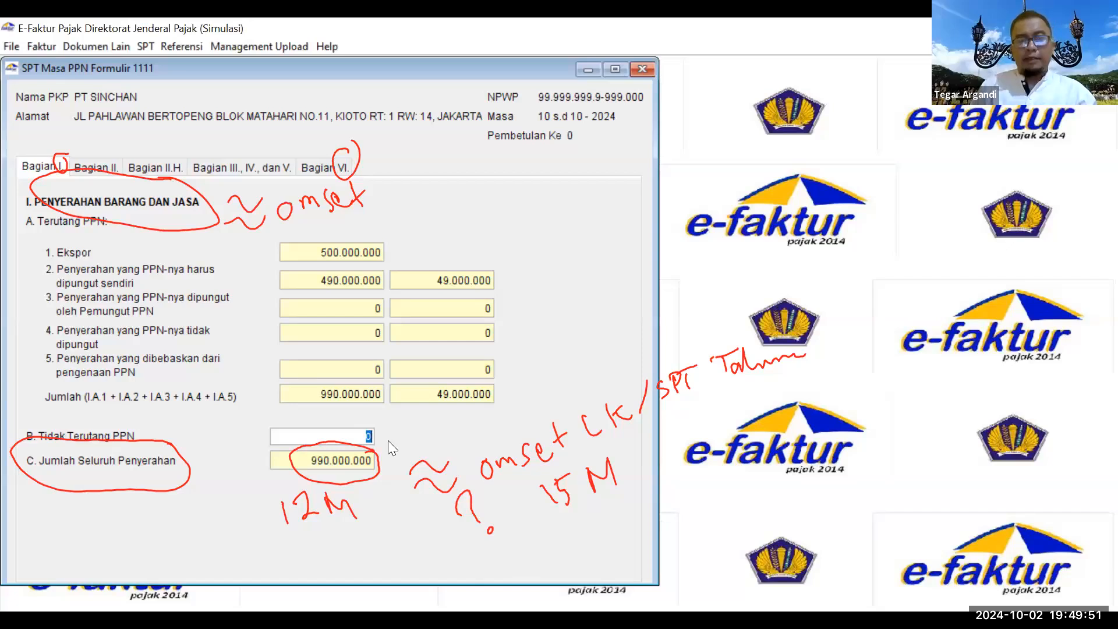
{"action": "type", "text": "3"}
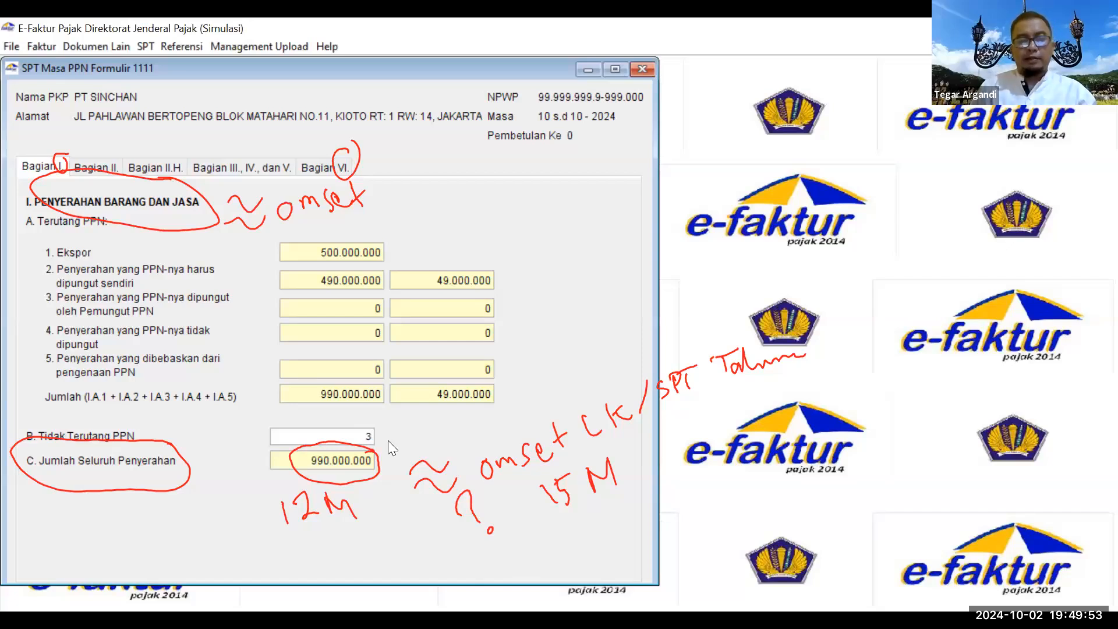
{"action": "type", "text": "000000"}
{"action": "key", "text": "BackSpace"}
{"action": "key", "text": "BackSpace"}
{"action": "key", "text": "BackSpace"}
{"action": "key", "text": "BackSpace"}
{"action": "key", "text": "BackSpace"}
{"action": "key", "text": "BackSpace"}
{"action": "key", "text": "BackSpace"}
{"action": "type", "text": "310000000"}
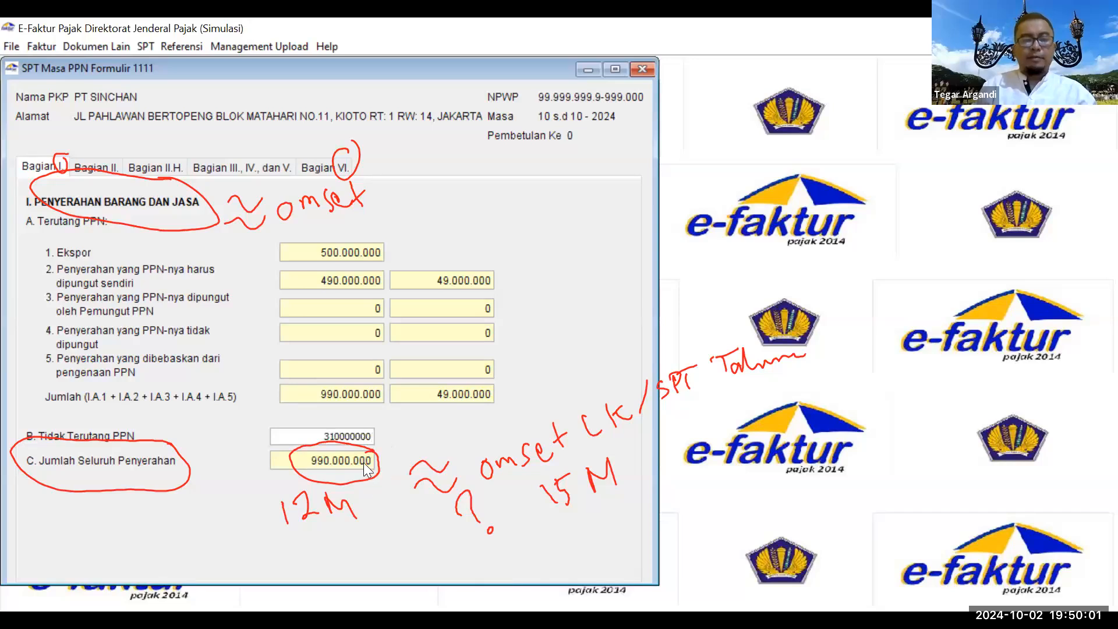
{"action": "key", "text": "Return"}
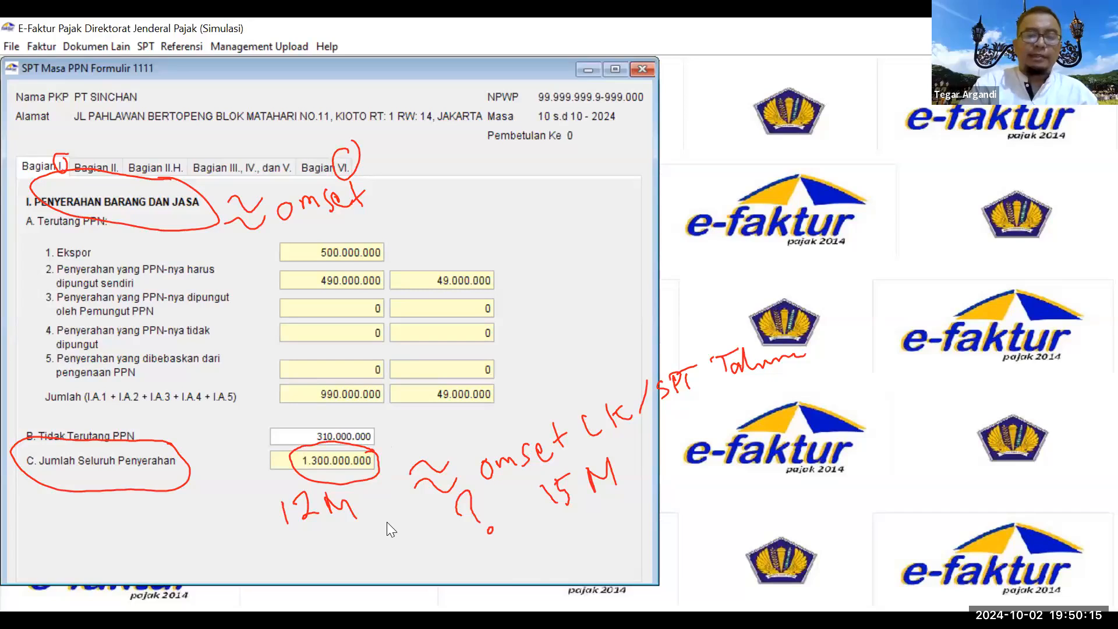
{"action": "left_click_drag", "start_coordinate": [371, 409], "coordinate": [327, 408]}
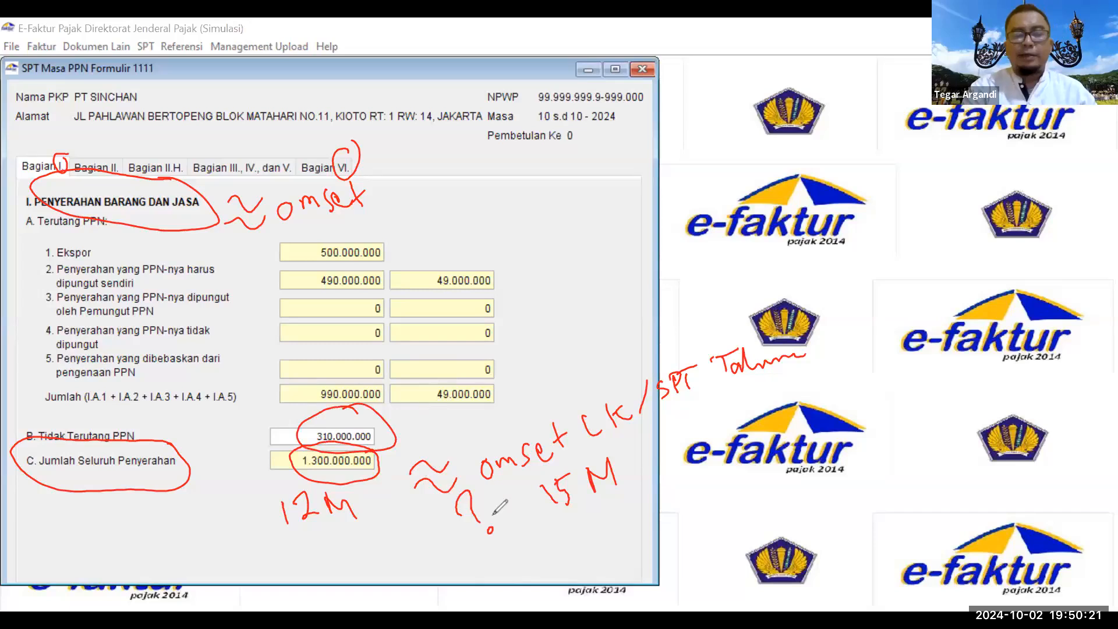
{"action": "mouse_move", "coordinate": [460, 474]}
{"action": "left_mouse_down"}
{"action": "mouse_move", "coordinate": [489, 549]}
{"action": "mouse_move", "coordinate": [477, 468]}
{"action": "mouse_move", "coordinate": [460, 471]}
{"action": "mouse_move", "coordinate": [562, 330]}
{"action": "mouse_move", "coordinate": [633, 295]}
{"action": "mouse_move", "coordinate": [617, 344]}
{"action": "mouse_move", "coordinate": [627, 279]}
{"action": "left_mouse_up"}
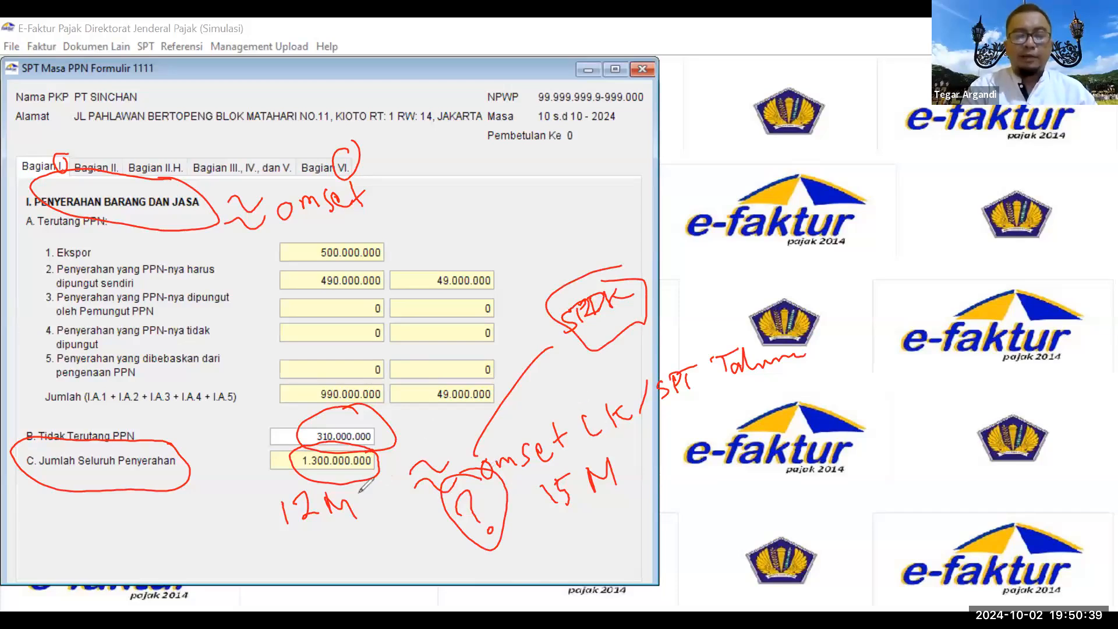
{"action": "left_click_drag", "start_coordinate": [373, 524], "coordinate": [412, 492]}
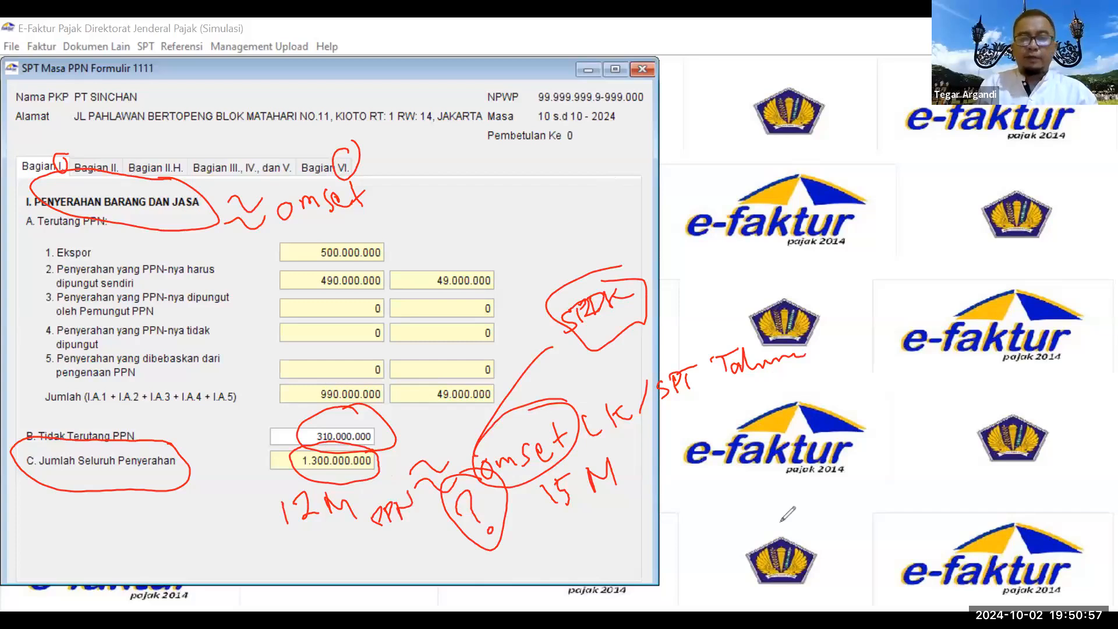
{"action": "key", "text": "Escape"}
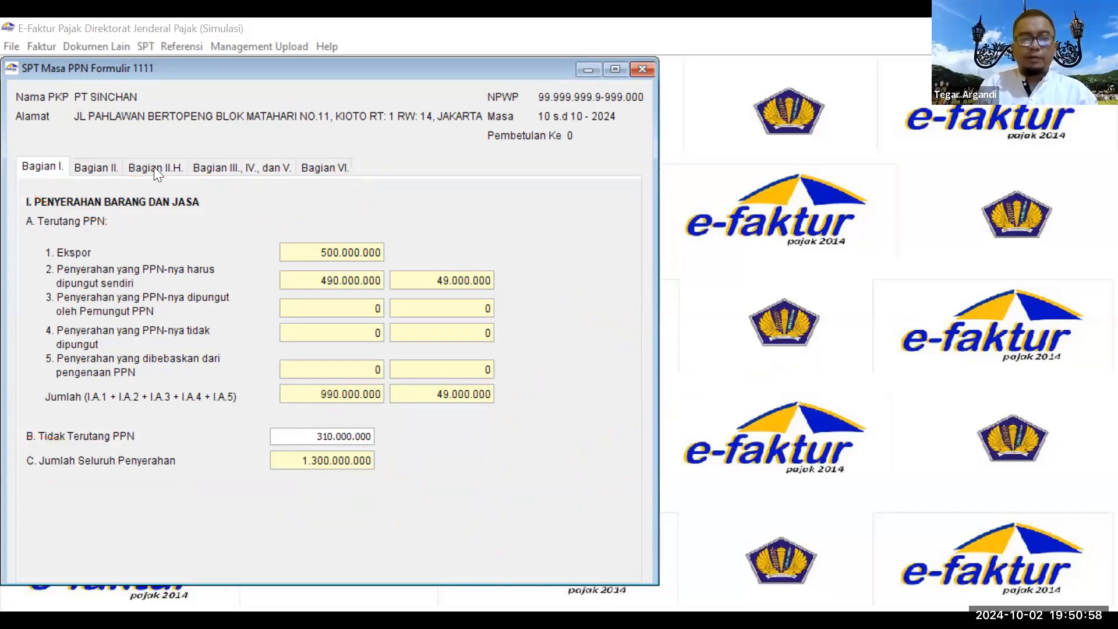
Step: Show Bagian II, where 49.000.000 minus 52.000.000 leaves -3.000.000 overpaid
{"action": "left_click", "coordinate": [102, 169]}
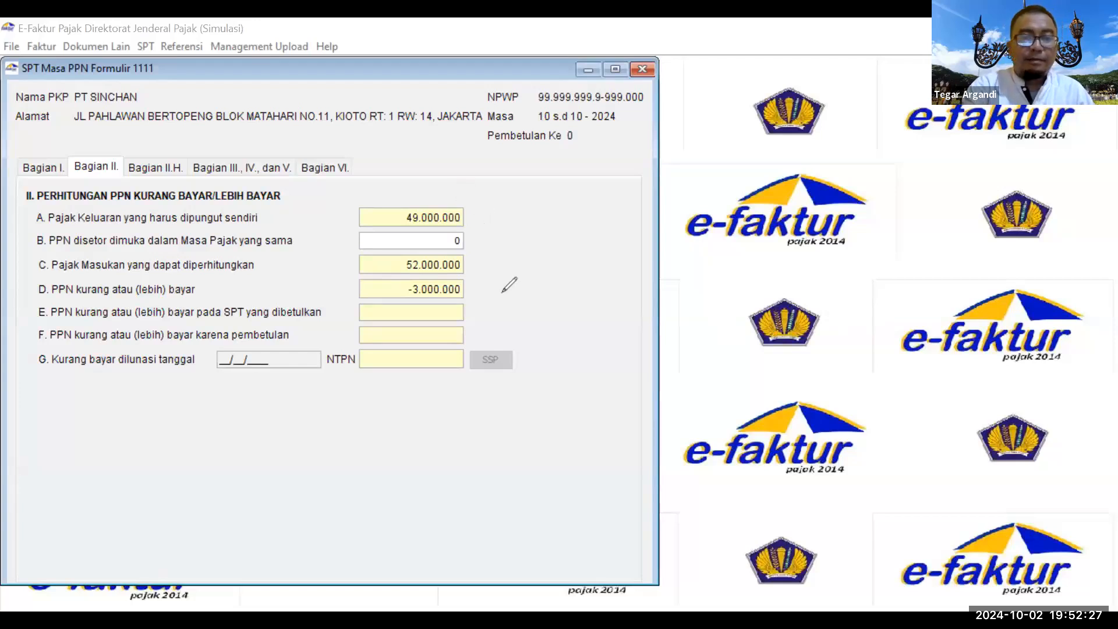
{"action": "left_click_drag", "start_coordinate": [476, 287], "coordinate": [508, 291]}
{"action": "mouse_move", "coordinate": [531, 298]}
{"action": "left_mouse_down"}
{"action": "mouse_move", "coordinate": [542, 279]}
{"action": "mouse_move", "coordinate": [551, 291]}
{"action": "left_mouse_up"}
{"action": "mouse_move", "coordinate": [560, 269]}
{"action": "left_mouse_down"}
{"action": "mouse_move", "coordinate": [566, 287]}
{"action": "mouse_move", "coordinate": [601, 265]}
{"action": "mouse_move", "coordinate": [627, 276]}
{"action": "left_mouse_up"}
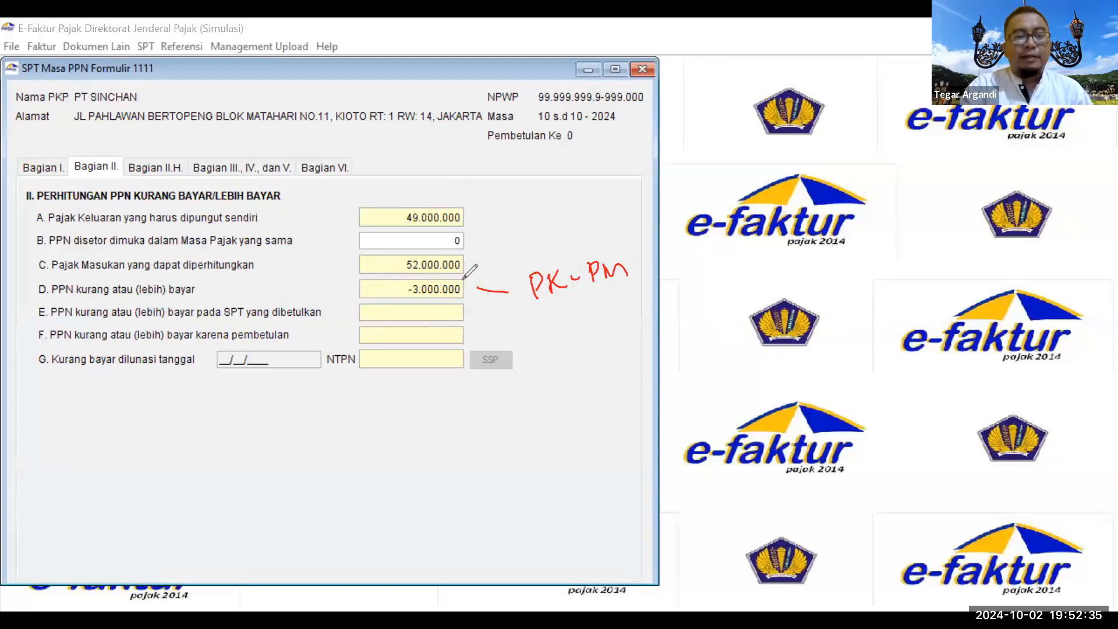
{"action": "mouse_move", "coordinate": [461, 357]}
{"action": "left_mouse_down"}
{"action": "mouse_move", "coordinate": [465, 339]}
{"action": "mouse_move", "coordinate": [535, 330]}
{"action": "mouse_move", "coordinate": [462, 404]}
{"action": "mouse_move", "coordinate": [542, 383]}
{"action": "left_mouse_up"}
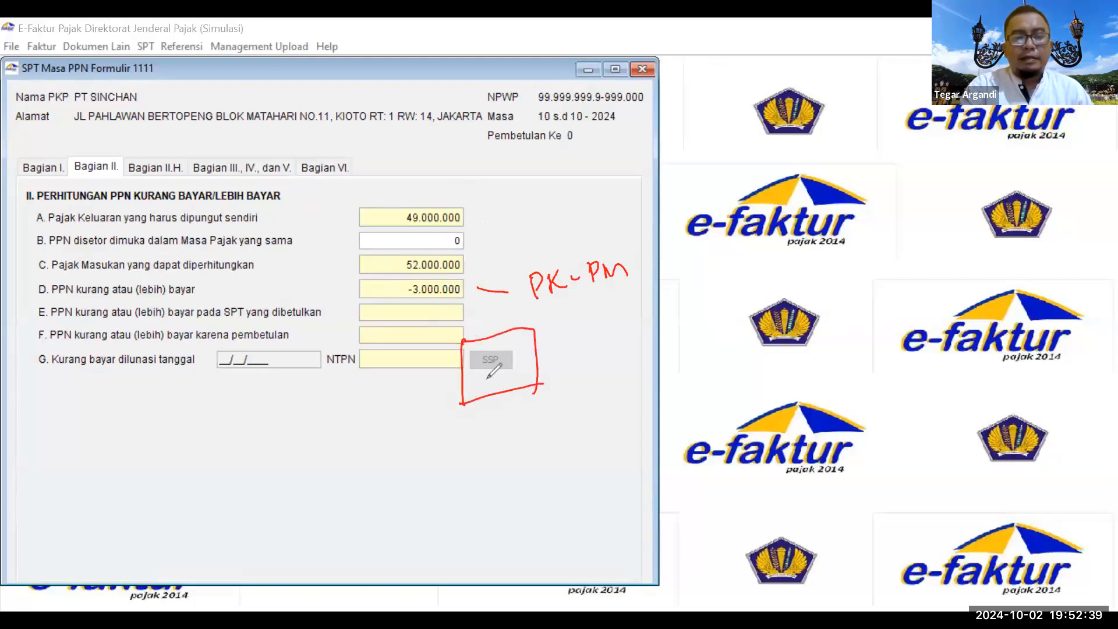
{"action": "left_click_drag", "start_coordinate": [485, 357], "coordinate": [498, 333]}
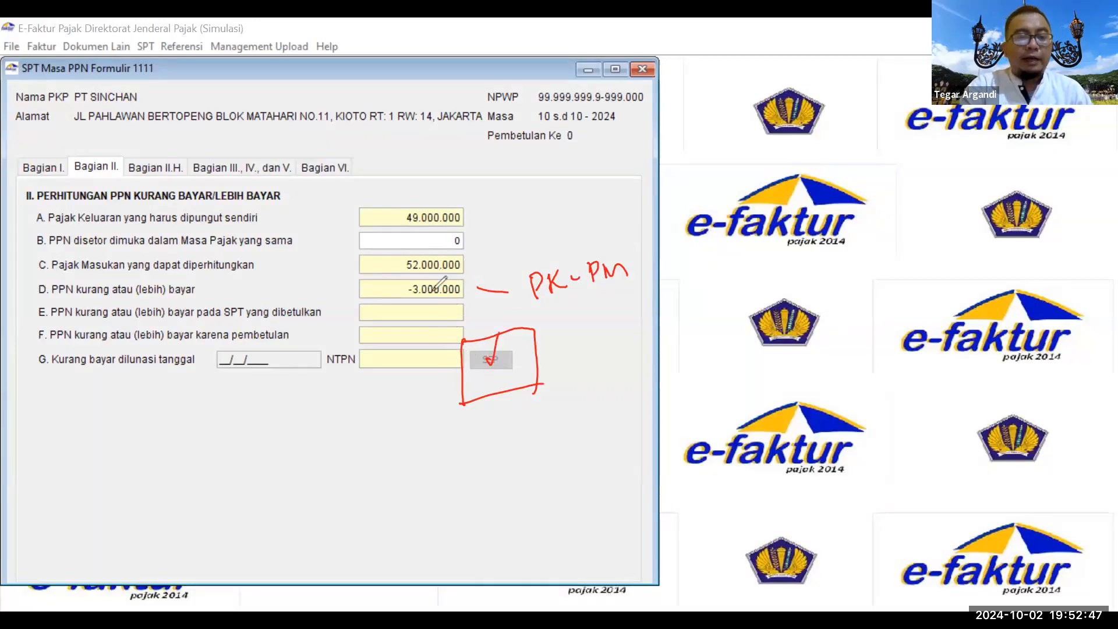
{"action": "mouse_move", "coordinate": [175, 138]}
{"action": "left_mouse_down"}
{"action": "mouse_move", "coordinate": [145, 175]}
{"action": "mouse_move", "coordinate": [189, 145]}
{"action": "left_mouse_up"}
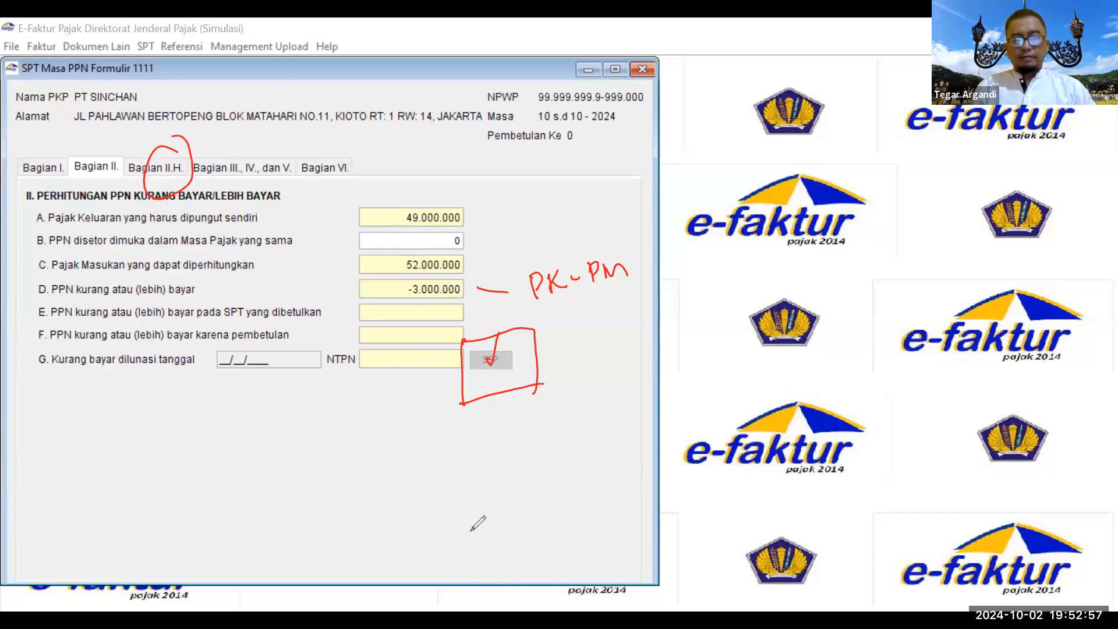
Step: In Bagian II.H, ink-tick Butir II.D and link it to Pembetulan Ke 1
{"action": "left_click", "coordinate": [158, 167]}
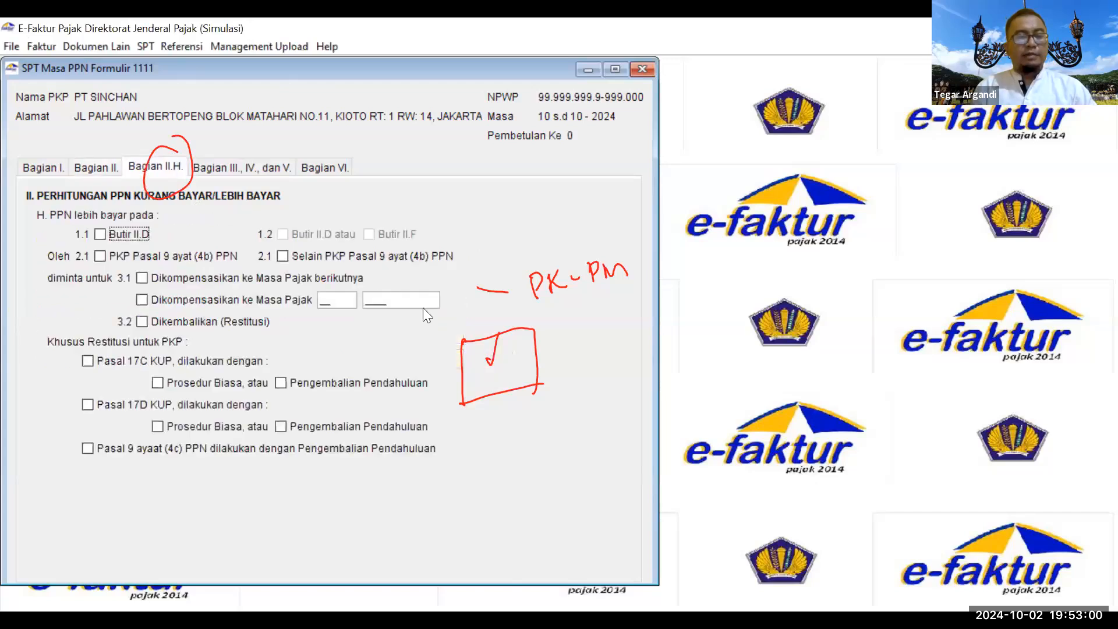
{"action": "left_click", "coordinate": [697, 538]}
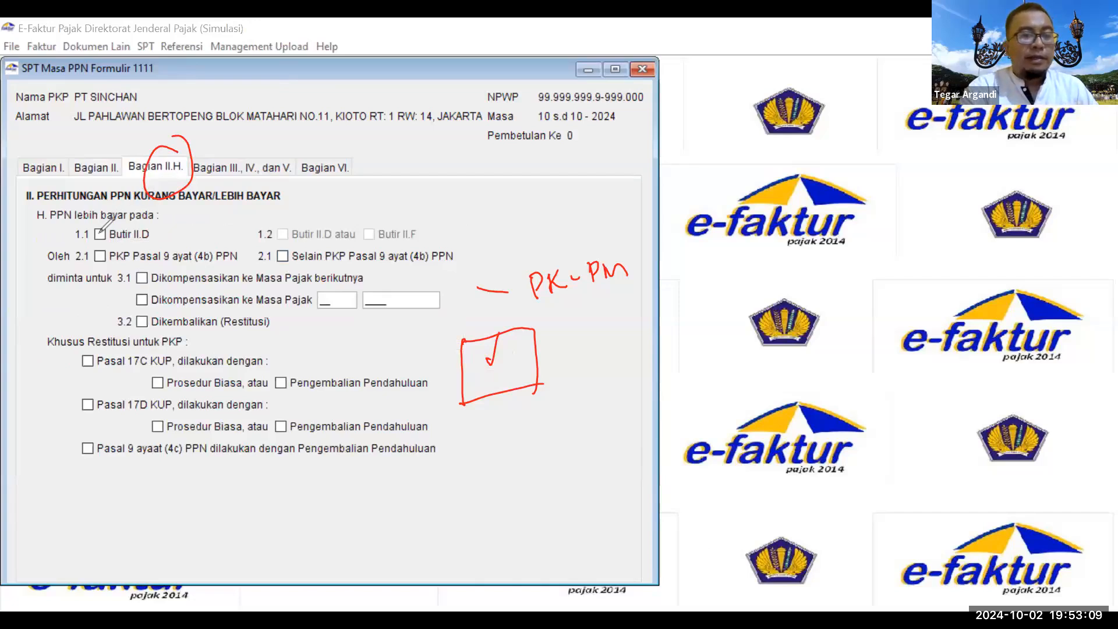
{"action": "left_click_drag", "start_coordinate": [97, 232], "coordinate": [114, 214]}
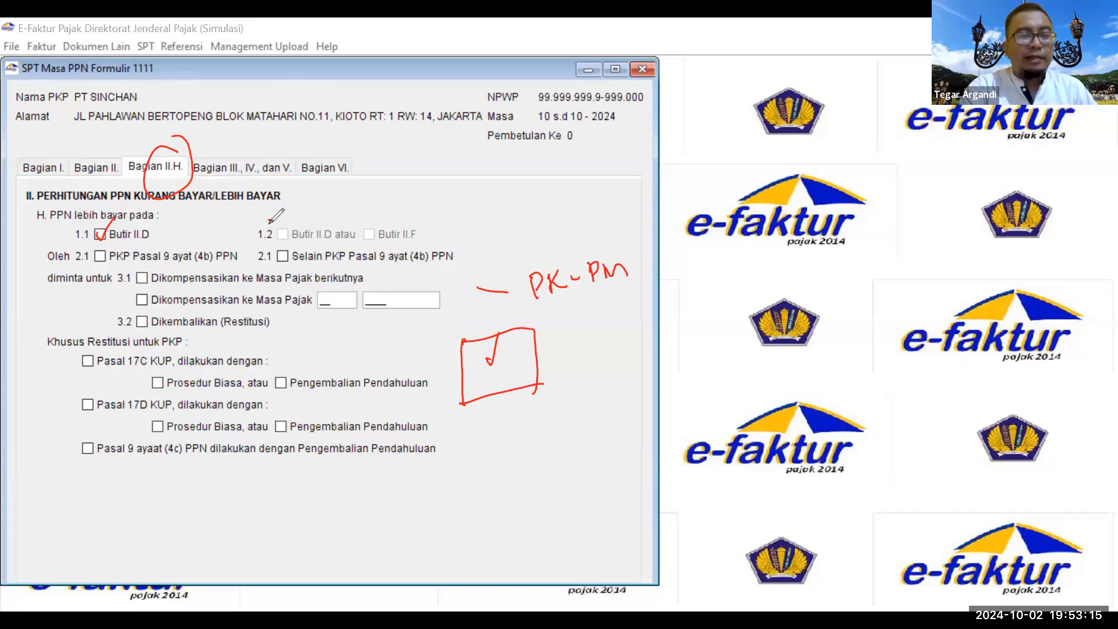
{"action": "left_click_drag", "start_coordinate": [270, 220], "coordinate": [268, 217]}
{"action": "mouse_move", "coordinate": [578, 128]}
{"action": "left_mouse_down"}
{"action": "mouse_move", "coordinate": [558, 146]}
{"action": "mouse_move", "coordinate": [582, 130]}
{"action": "left_mouse_up"}
{"action": "left_click_drag", "start_coordinate": [149, 224], "coordinate": [542, 150]}
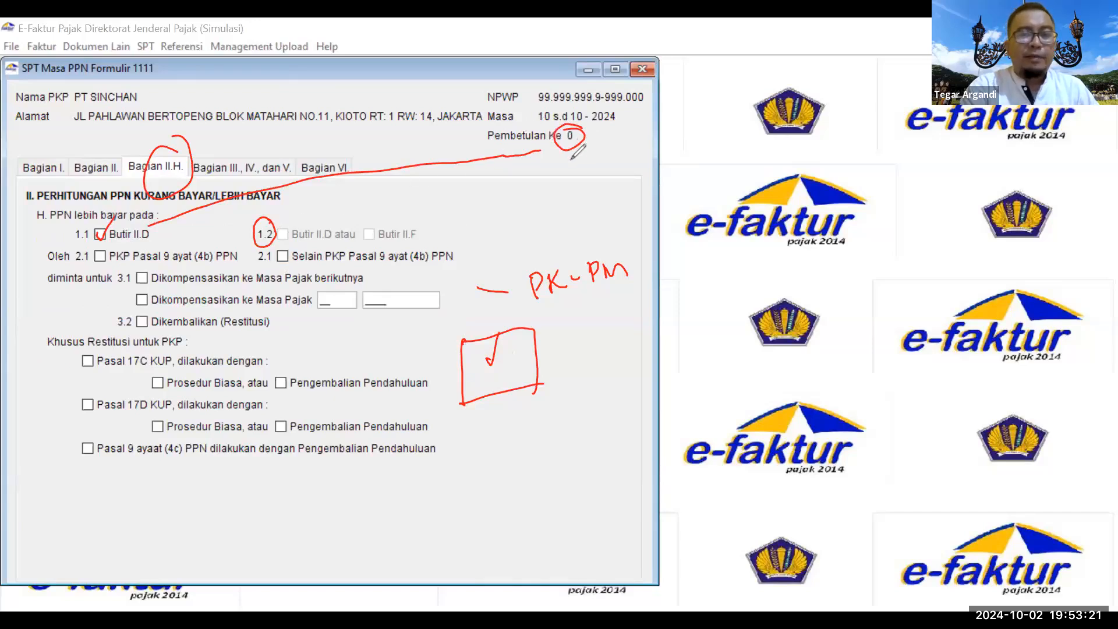
{"action": "left_click_drag", "start_coordinate": [568, 163], "coordinate": [572, 175]}
{"action": "mouse_move", "coordinate": [578, 160]}
{"action": "left_mouse_down"}
{"action": "mouse_move", "coordinate": [338, 216]}
{"action": "mouse_move", "coordinate": [323, 238]}
{"action": "left_mouse_up"}
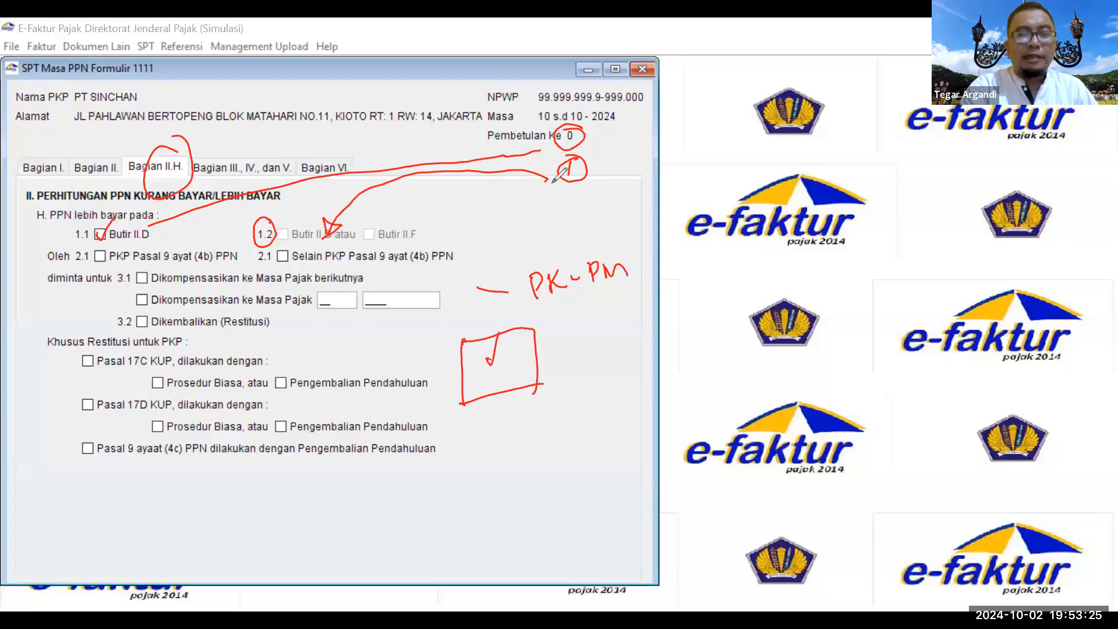
{"action": "mouse_move", "coordinate": [553, 182]}
{"action": "left_mouse_down"}
{"action": "mouse_move", "coordinate": [435, 238]}
{"action": "mouse_move", "coordinate": [361, 221]}
{"action": "mouse_move", "coordinate": [431, 217]}
{"action": "left_mouse_up"}
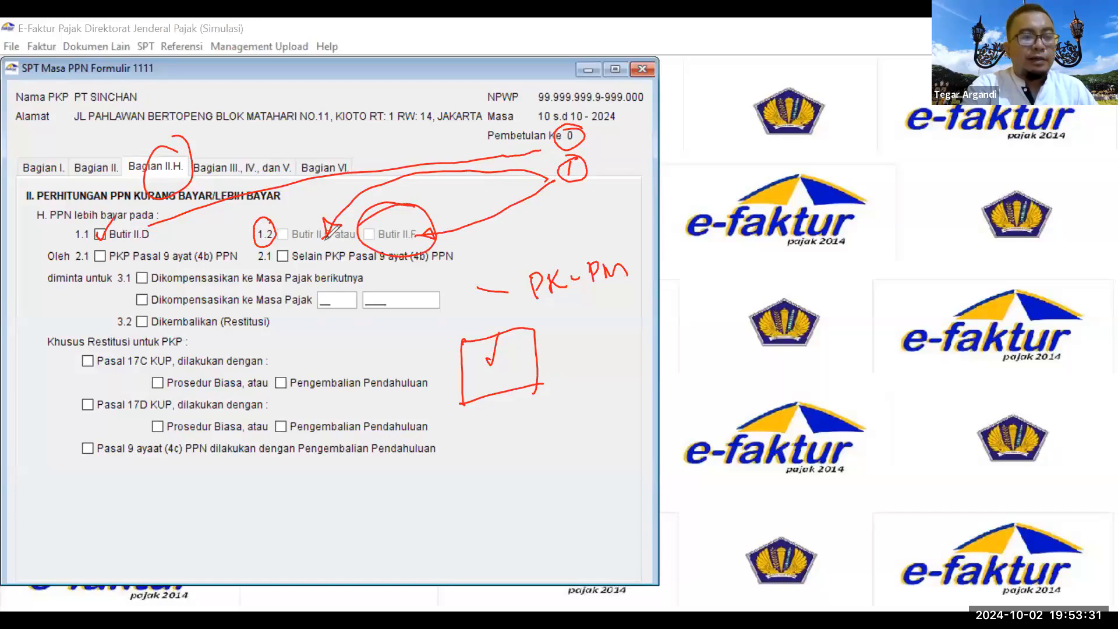
Step: Mark the Pasal 9 ayat (4b) options with ink, then erase all pen annotations
{"action": "left_click_drag", "start_coordinate": [97, 253], "coordinate": [112, 248]}
{"action": "mouse_move", "coordinate": [223, 234]}
{"action": "left_mouse_down"}
{"action": "mouse_move", "coordinate": [201, 228]}
{"action": "mouse_move", "coordinate": [297, 357]}
{"action": "mouse_move", "coordinate": [323, 335]}
{"action": "mouse_move", "coordinate": [333, 333]}
{"action": "mouse_move", "coordinate": [330, 349]}
{"action": "mouse_move", "coordinate": [380, 328]}
{"action": "left_mouse_up"}
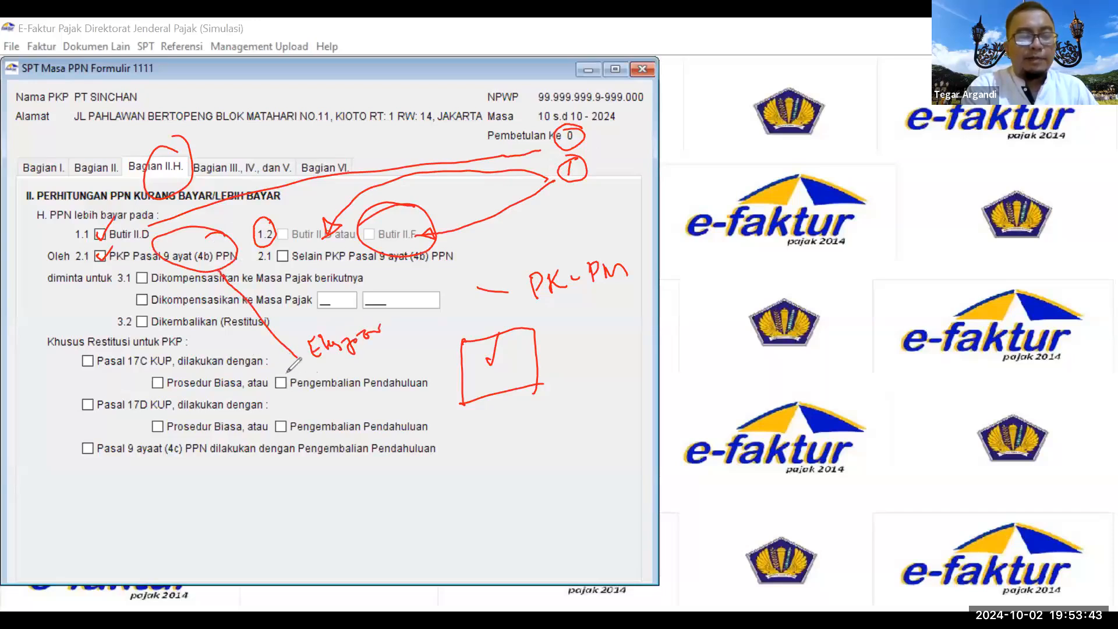
{"action": "left_click_drag", "start_coordinate": [377, 352], "coordinate": [391, 348]}
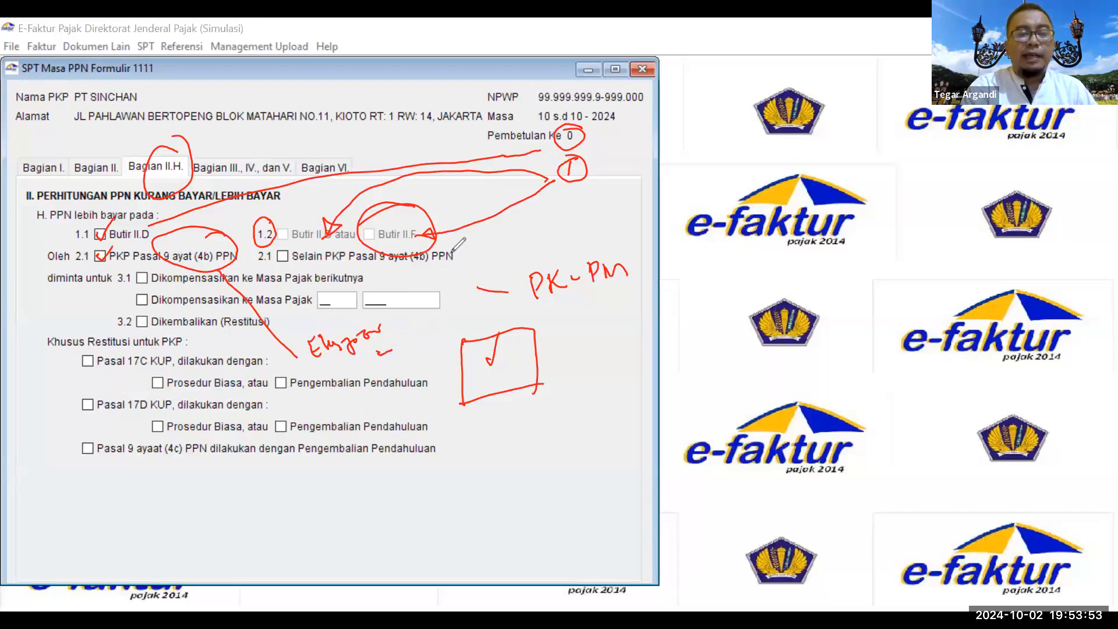
{"action": "mouse_move", "coordinate": [288, 249]}
{"action": "left_mouse_down"}
{"action": "mouse_move", "coordinate": [317, 265]}
{"action": "mouse_move", "coordinate": [526, 252]}
{"action": "left_mouse_up"}
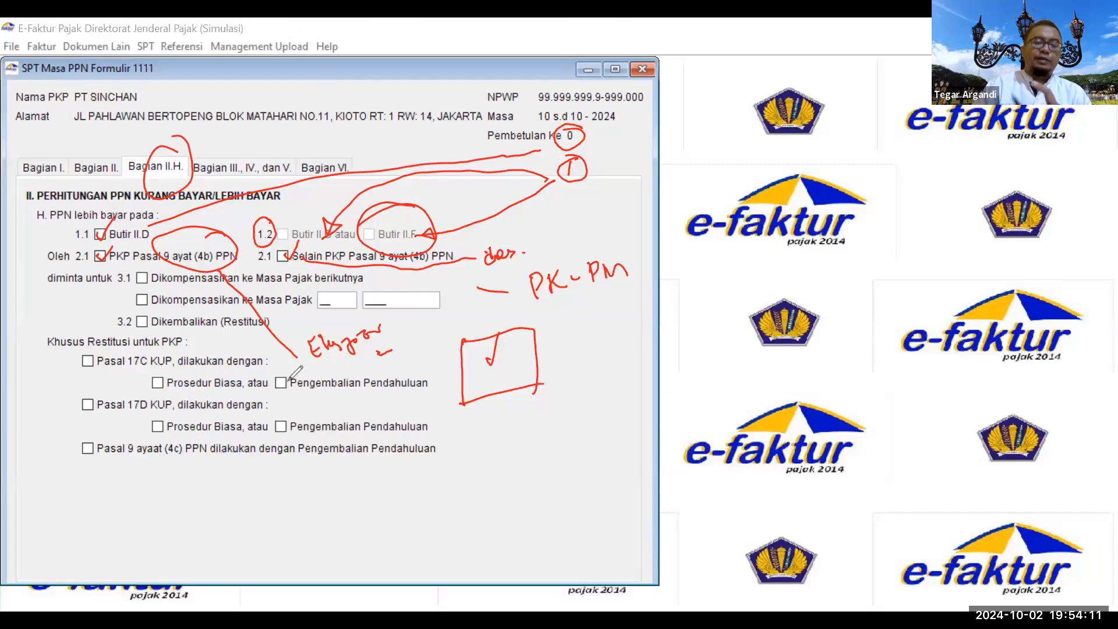
{"action": "key", "text": "e"}
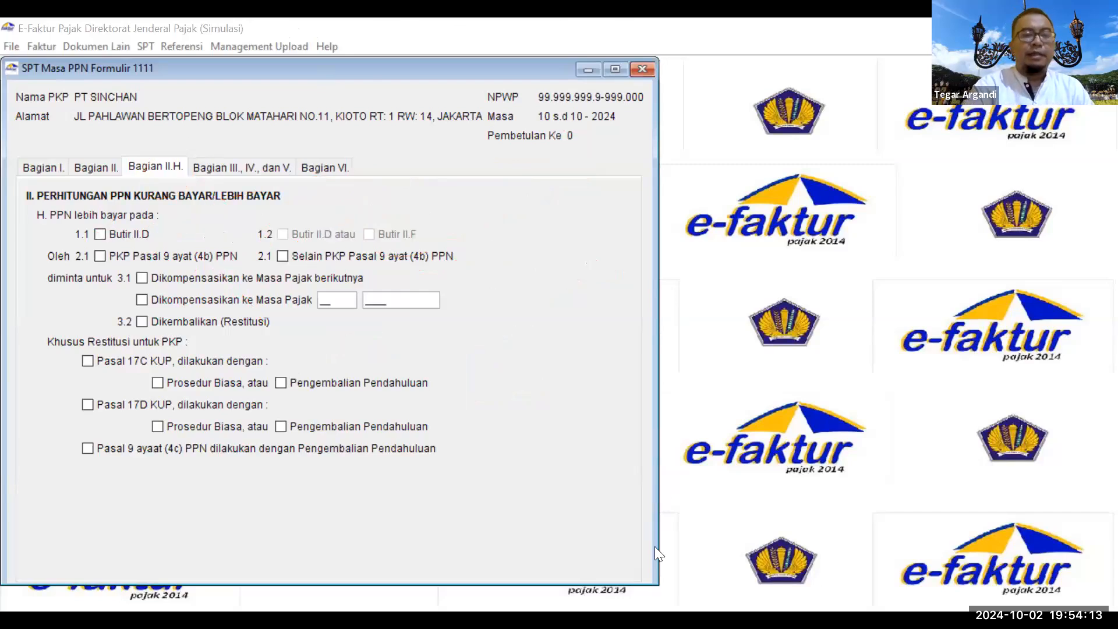
Step: Ink-tick compensate-next-period and circle the Pasal 17C/17D options, noting '2 bulan cair'
{"action": "left_click", "coordinate": [141, 277]}
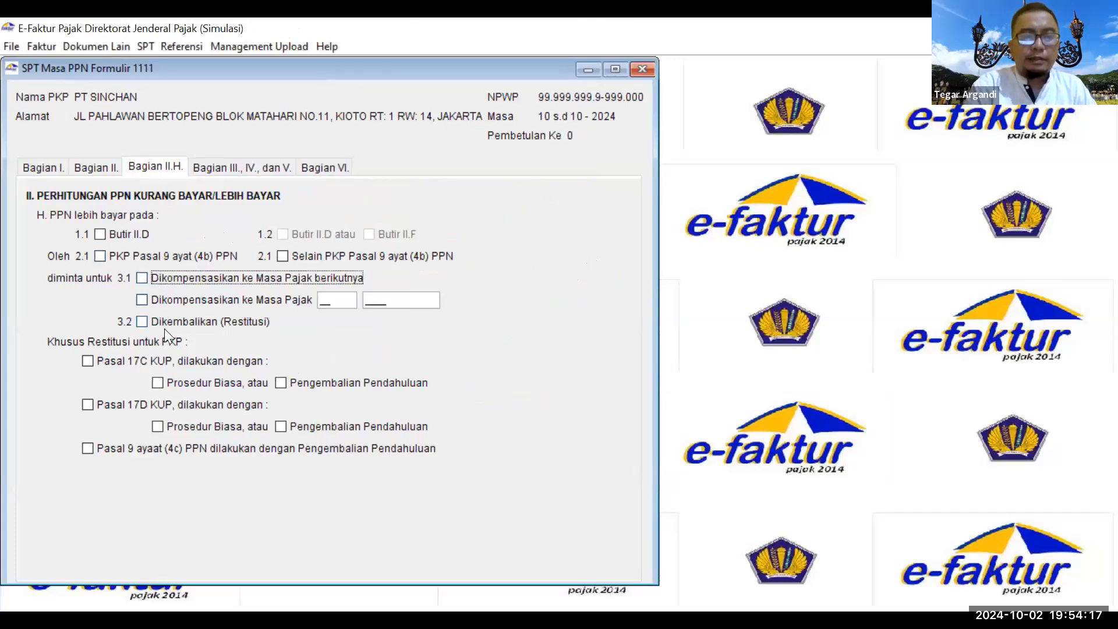
{"action": "left_click_drag", "start_coordinate": [142, 280], "coordinate": [152, 264]}
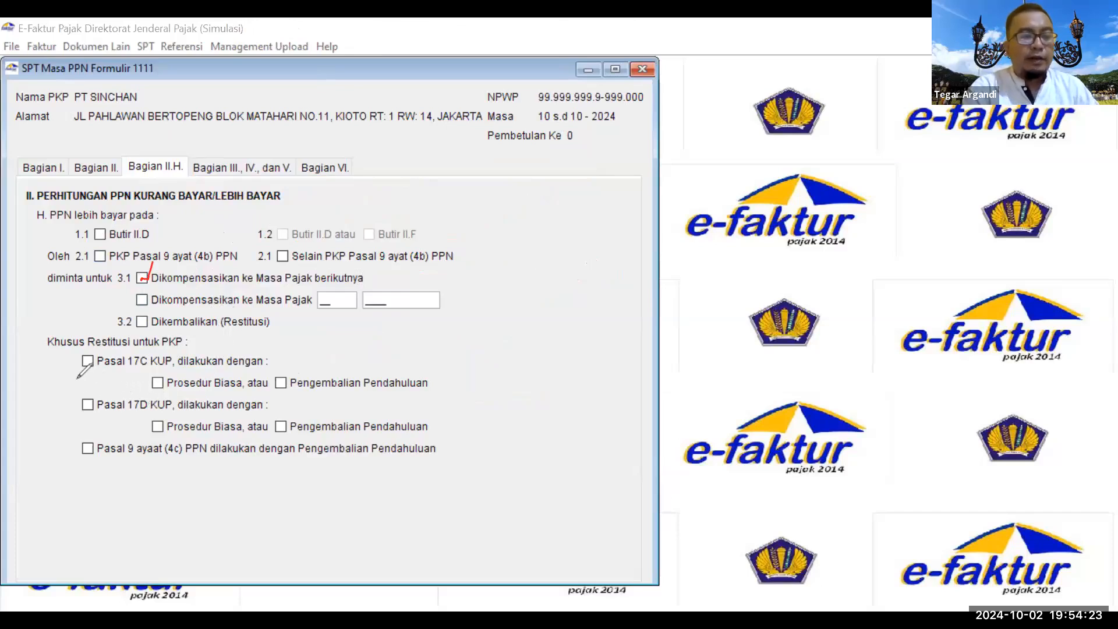
{"action": "mouse_move", "coordinate": [89, 388]}
{"action": "left_mouse_down"}
{"action": "mouse_move", "coordinate": [110, 414]}
{"action": "mouse_move", "coordinate": [90, 385]}
{"action": "left_mouse_up"}
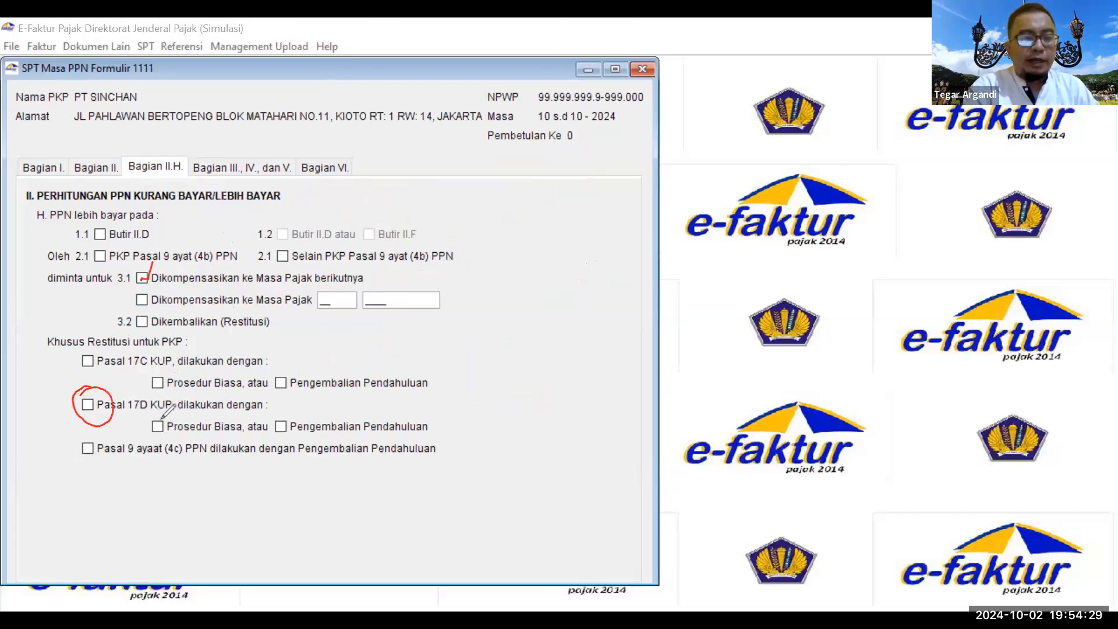
{"action": "mouse_move", "coordinate": [178, 357]}
{"action": "left_mouse_down"}
{"action": "mouse_move", "coordinate": [153, 434]}
{"action": "mouse_move", "coordinate": [175, 357]}
{"action": "left_mouse_up"}
{"action": "mouse_move", "coordinate": [285, 364]}
{"action": "left_mouse_down"}
{"action": "mouse_move", "coordinate": [302, 362]}
{"action": "mouse_move", "coordinate": [315, 408]}
{"action": "mouse_move", "coordinate": [312, 367]}
{"action": "mouse_move", "coordinate": [471, 333]}
{"action": "mouse_move", "coordinate": [540, 298]}
{"action": "mouse_move", "coordinate": [603, 290]}
{"action": "mouse_move", "coordinate": [637, 263]}
{"action": "left_mouse_up"}
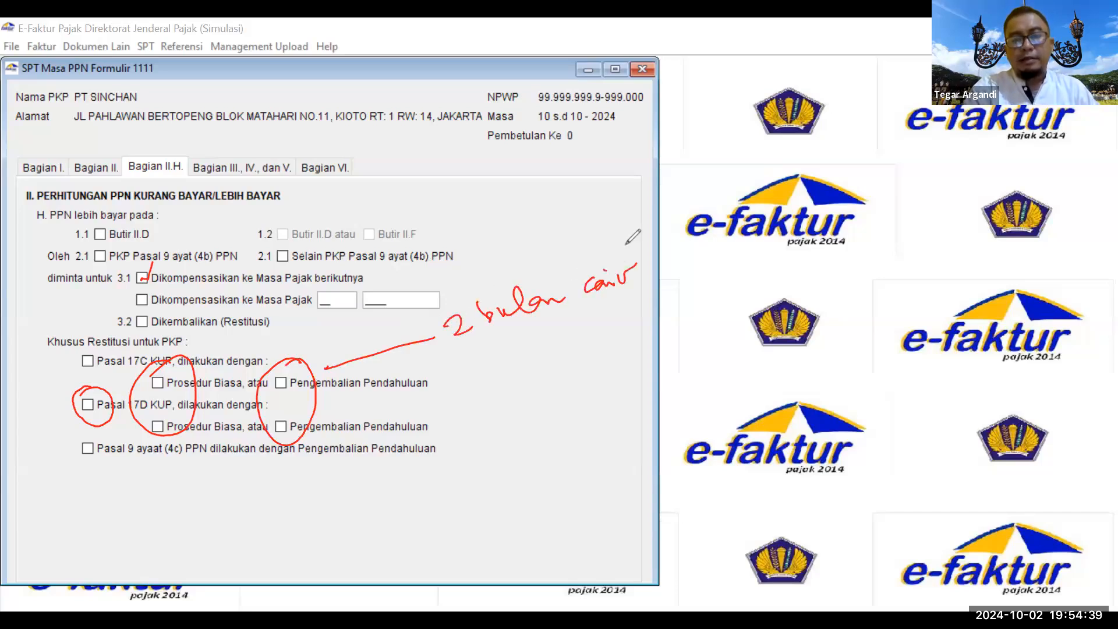
Step: Write '12 bulan pemeriksaan' and 'SKPLB' notes under the Pasal 9 option and bracket them
{"action": "left_click_drag", "start_coordinate": [164, 459], "coordinate": [410, 469]}
{"action": "left_click_drag", "start_coordinate": [415, 437], "coordinate": [445, 448]}
{"action": "mouse_move", "coordinate": [456, 406]}
{"action": "left_mouse_down"}
{"action": "mouse_move", "coordinate": [472, 428]}
{"action": "mouse_move", "coordinate": [544, 397]}
{"action": "left_mouse_up"}
{"action": "mouse_move", "coordinate": [453, 462]}
{"action": "left_mouse_down"}
{"action": "mouse_move", "coordinate": [437, 486]}
{"action": "mouse_move", "coordinate": [524, 432]}
{"action": "mouse_move", "coordinate": [515, 414]}
{"action": "mouse_move", "coordinate": [601, 411]}
{"action": "left_mouse_up"}
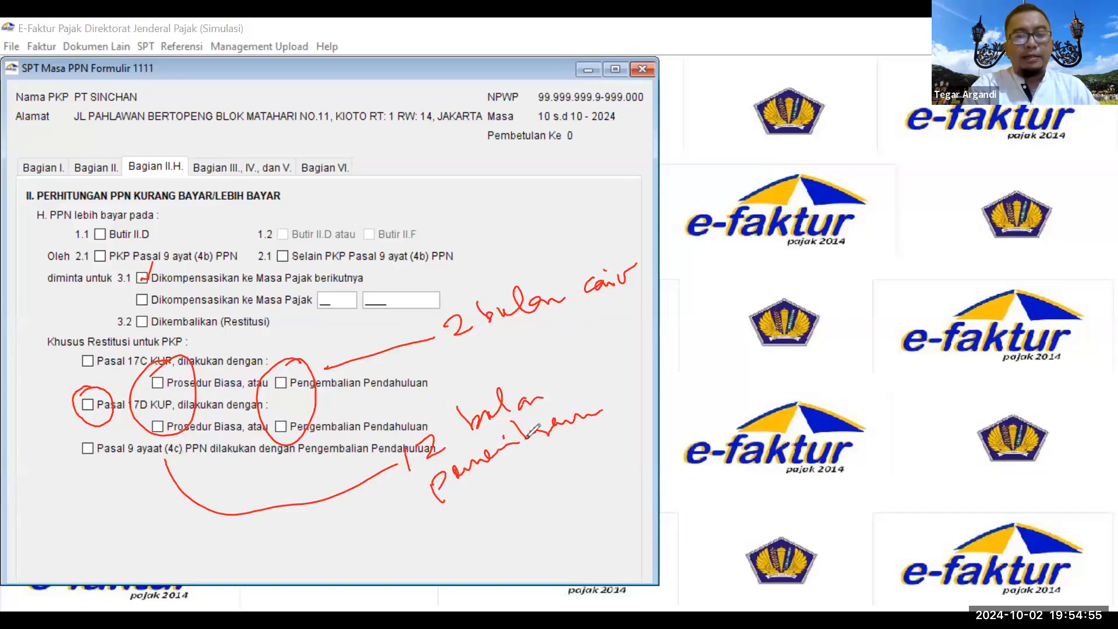
{"action": "mouse_move", "coordinate": [483, 493]}
{"action": "left_mouse_down"}
{"action": "mouse_move", "coordinate": [615, 422]}
{"action": "mouse_move", "coordinate": [422, 383]}
{"action": "mouse_move", "coordinate": [418, 515]}
{"action": "left_mouse_up"}
{"action": "mouse_move", "coordinate": [553, 478]}
{"action": "left_mouse_down"}
{"action": "mouse_move", "coordinate": [605, 475]}
{"action": "mouse_move", "coordinate": [649, 423]}
{"action": "mouse_move", "coordinate": [668, 428]}
{"action": "mouse_move", "coordinate": [662, 416]}
{"action": "mouse_move", "coordinate": [669, 428]}
{"action": "left_mouse_up"}
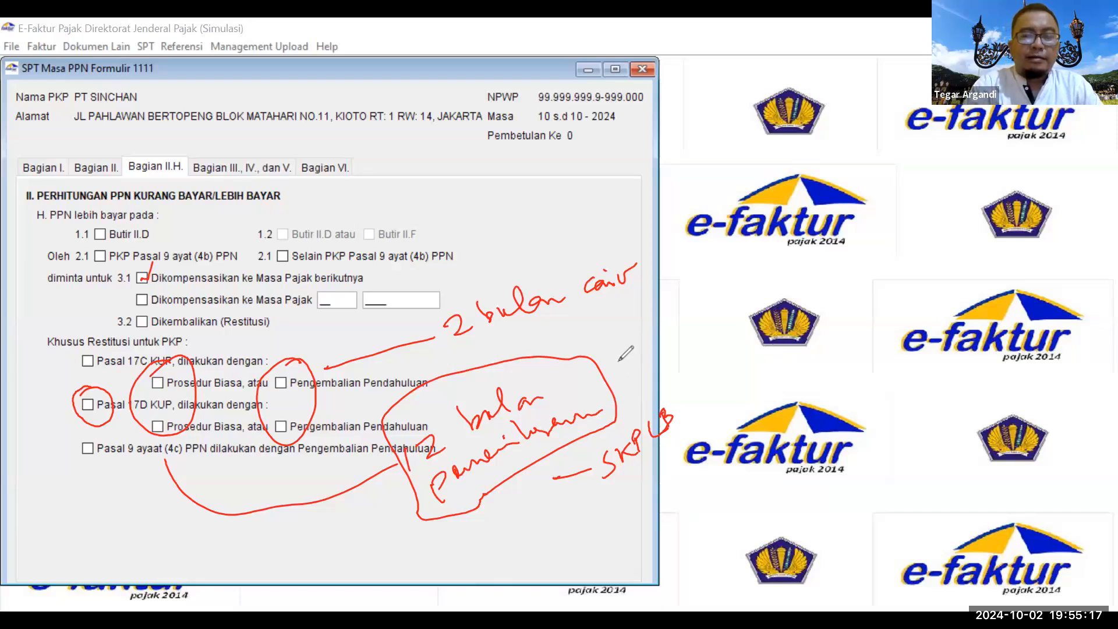
{"action": "left_click", "coordinate": [670, 386]}
{"action": "mouse_move", "coordinate": [554, 329]}
{"action": "left_mouse_down"}
{"action": "mouse_move", "coordinate": [441, 353]}
{"action": "mouse_move", "coordinate": [472, 522]}
{"action": "mouse_move", "coordinate": [597, 408]}
{"action": "mouse_move", "coordinate": [521, 333]}
{"action": "left_mouse_up"}
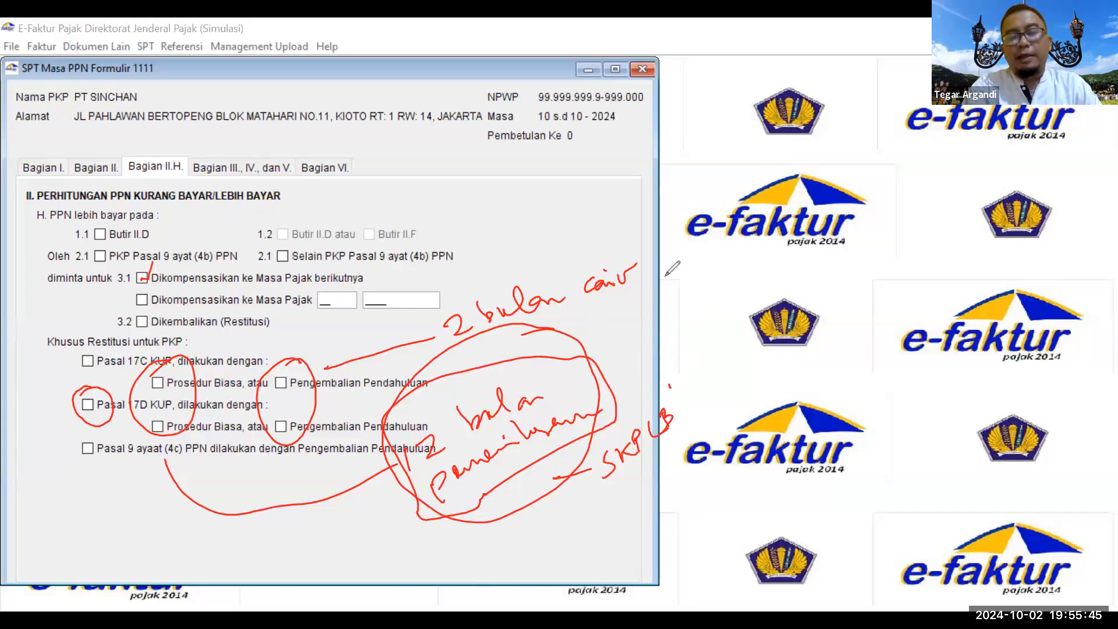
{"action": "mouse_move", "coordinate": [661, 268]}
{"action": "left_mouse_down"}
{"action": "mouse_move", "coordinate": [690, 352]}
{"action": "mouse_move", "coordinate": [679, 425]}
{"action": "left_mouse_up"}
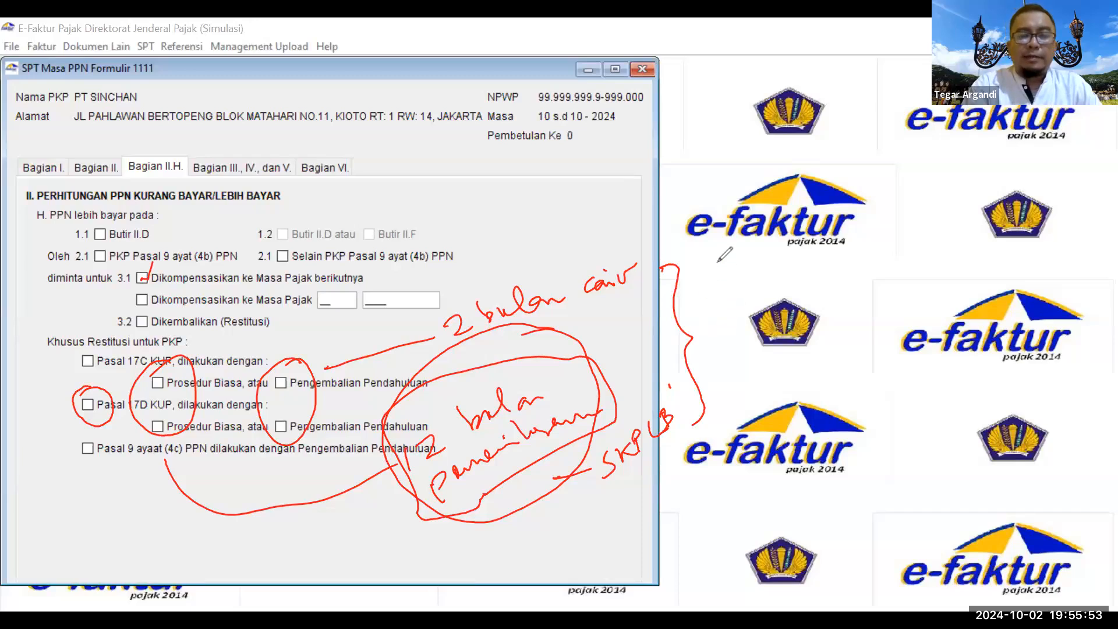
Step: List supporting documents Rekening koran, Kontrak and INV / Surat beside the brace, underlining each
{"action": "mouse_move", "coordinate": [702, 268]}
{"action": "left_mouse_down"}
{"action": "mouse_move", "coordinate": [739, 278]}
{"action": "mouse_move", "coordinate": [783, 269]}
{"action": "mouse_move", "coordinate": [812, 288]}
{"action": "left_mouse_up"}
{"action": "left_click_drag", "start_coordinate": [840, 250], "coordinate": [918, 249]}
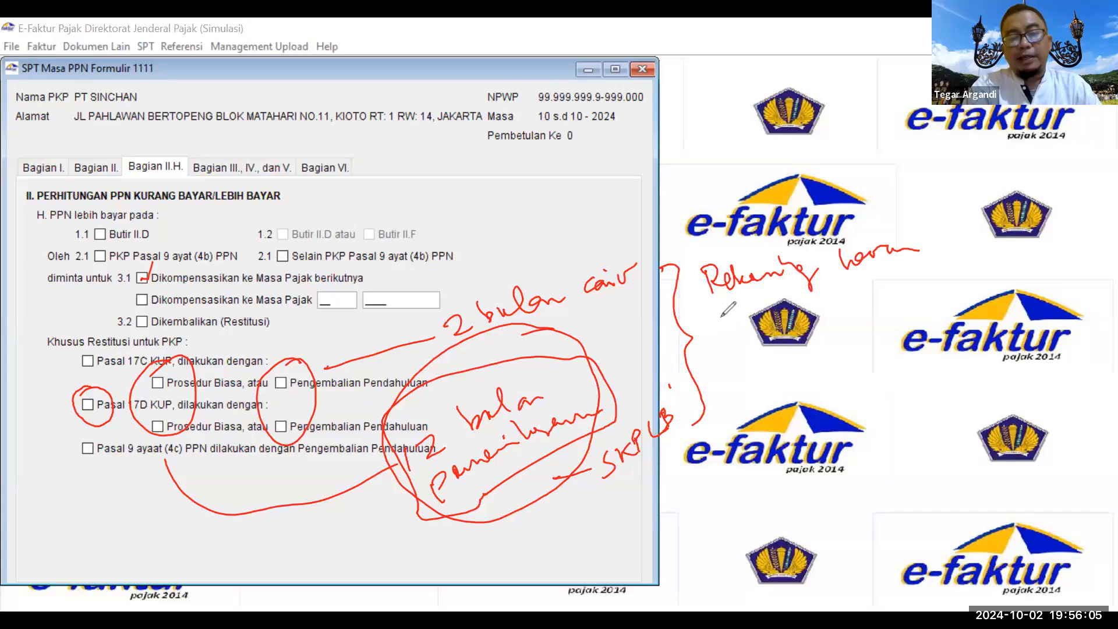
{"action": "left_click_drag", "start_coordinate": [711, 307], "coordinate": [919, 265]}
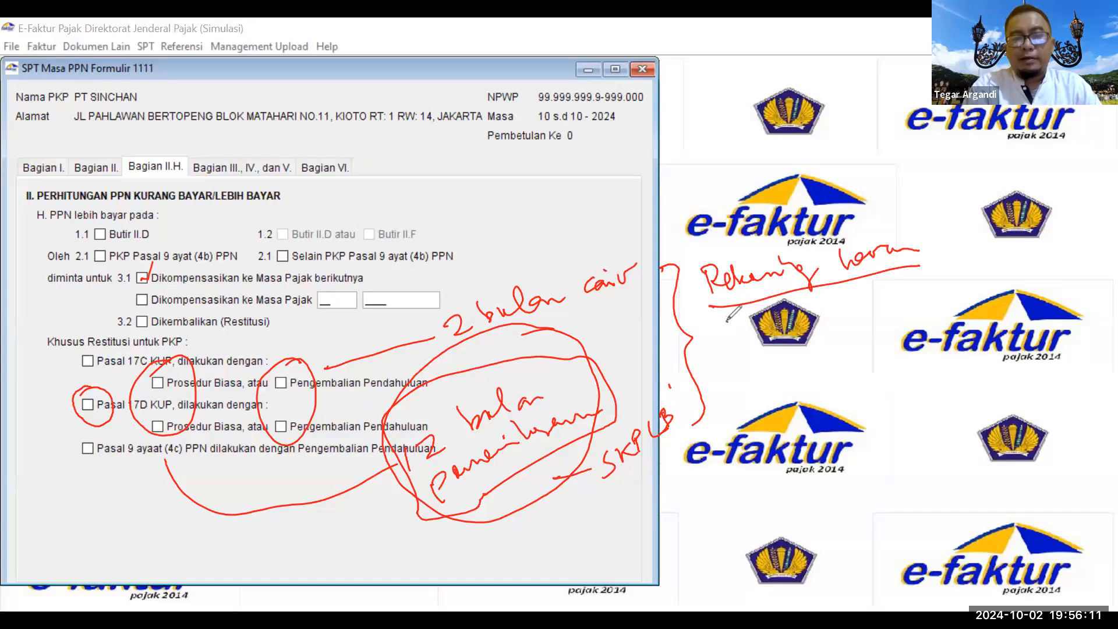
{"action": "mouse_move", "coordinate": [753, 311]}
{"action": "left_mouse_down"}
{"action": "mouse_move", "coordinate": [762, 338]}
{"action": "mouse_move", "coordinate": [799, 318]}
{"action": "mouse_move", "coordinate": [861, 314]}
{"action": "left_mouse_up"}
{"action": "left_click_drag", "start_coordinate": [725, 362], "coordinate": [914, 314]}
{"action": "left_click_drag", "start_coordinate": [743, 373], "coordinate": [738, 400]}
{"action": "mouse_move", "coordinate": [748, 389]}
{"action": "left_mouse_down"}
{"action": "mouse_move", "coordinate": [764, 360]}
{"action": "mouse_move", "coordinate": [784, 356]}
{"action": "mouse_move", "coordinate": [796, 382]}
{"action": "mouse_move", "coordinate": [909, 328]}
{"action": "mouse_move", "coordinate": [1007, 317]}
{"action": "mouse_move", "coordinate": [980, 294]}
{"action": "left_mouse_up"}
{"action": "left_click_drag", "start_coordinate": [726, 424], "coordinate": [938, 368]}
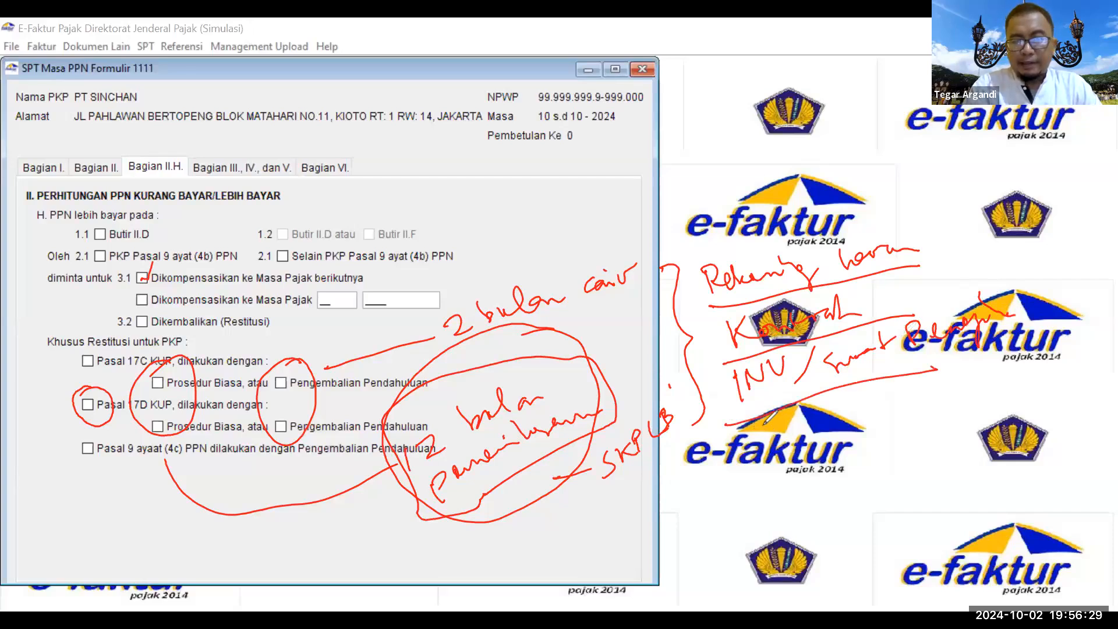
Step: Add BAST with a dotted trail below the document list
{"action": "left_click_drag", "start_coordinate": [766, 421], "coordinate": [768, 463]}
{"action": "mouse_move", "coordinate": [768, 418]}
{"action": "left_mouse_down"}
{"action": "mouse_move", "coordinate": [775, 462]}
{"action": "mouse_move", "coordinate": [829, 445]}
{"action": "mouse_move", "coordinate": [831, 428]}
{"action": "left_mouse_up"}
{"action": "mouse_move", "coordinate": [852, 389]}
{"action": "left_mouse_down"}
{"action": "mouse_move", "coordinate": [832, 429]}
{"action": "mouse_move", "coordinate": [885, 371]}
{"action": "mouse_move", "coordinate": [872, 442]}
{"action": "left_mouse_up"}
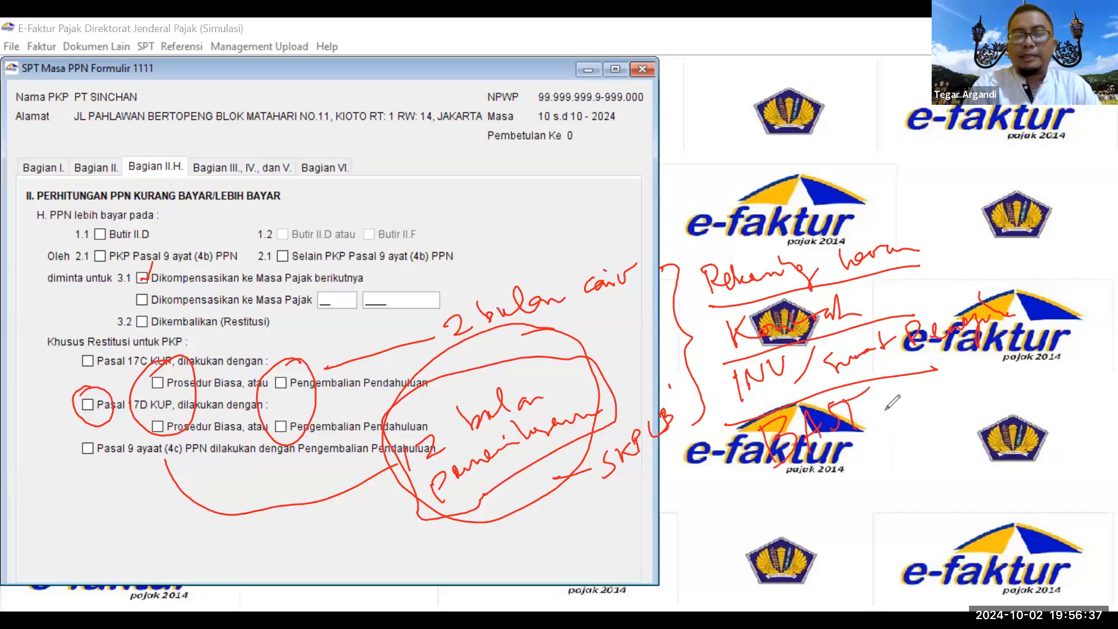
{"action": "left_click", "coordinate": [888, 412]}
{"action": "left_click", "coordinate": [895, 412]}
{"action": "left_click", "coordinate": [904, 409]}
{"action": "left_click", "coordinate": [895, 413]}
{"action": "left_click", "coordinate": [906, 406]}
{"action": "left_click", "coordinate": [914, 402]}
{"action": "left_click", "coordinate": [921, 400]}
{"action": "left_click", "coordinate": [932, 395]}
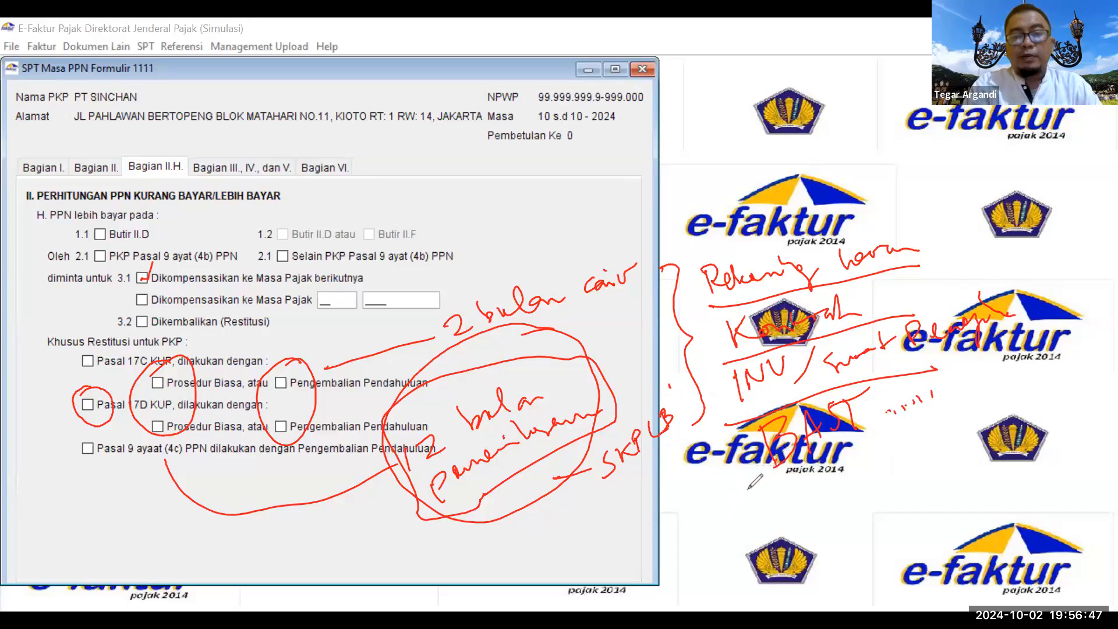
Step: Draw an arrow to the documents, circle SKPLB and tick off each listed document
{"action": "mouse_move", "coordinate": [667, 524]}
{"action": "left_mouse_down"}
{"action": "mouse_move", "coordinate": [715, 475]}
{"action": "mouse_move", "coordinate": [718, 484]}
{"action": "left_mouse_up"}
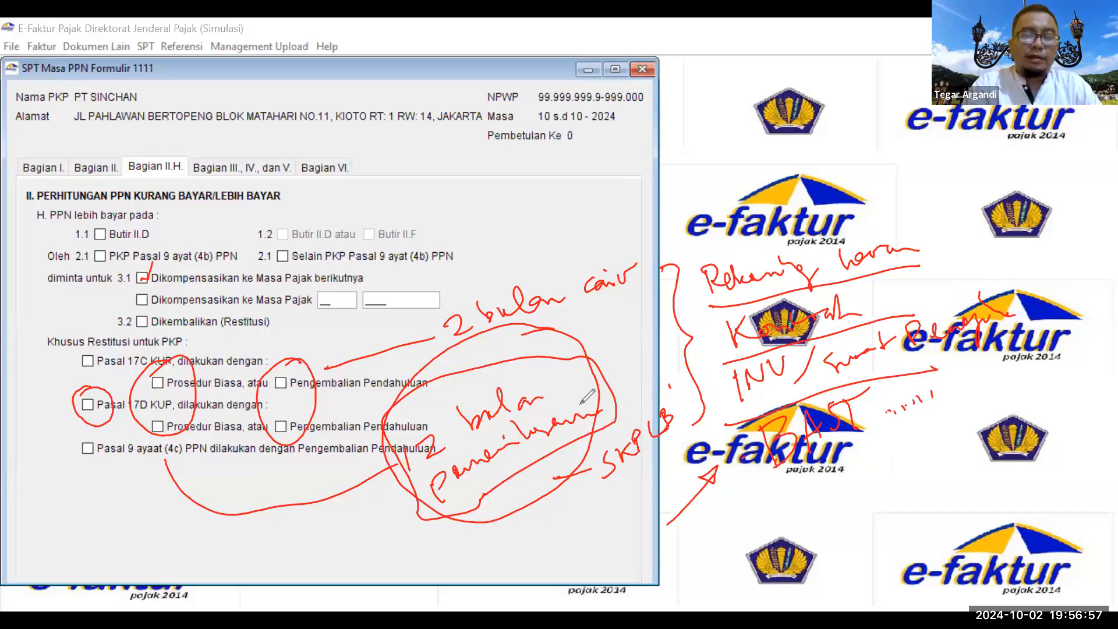
{"action": "mouse_move", "coordinate": [670, 384]}
{"action": "left_mouse_down"}
{"action": "mouse_move", "coordinate": [647, 489]}
{"action": "mouse_move", "coordinate": [632, 389]}
{"action": "left_mouse_up"}
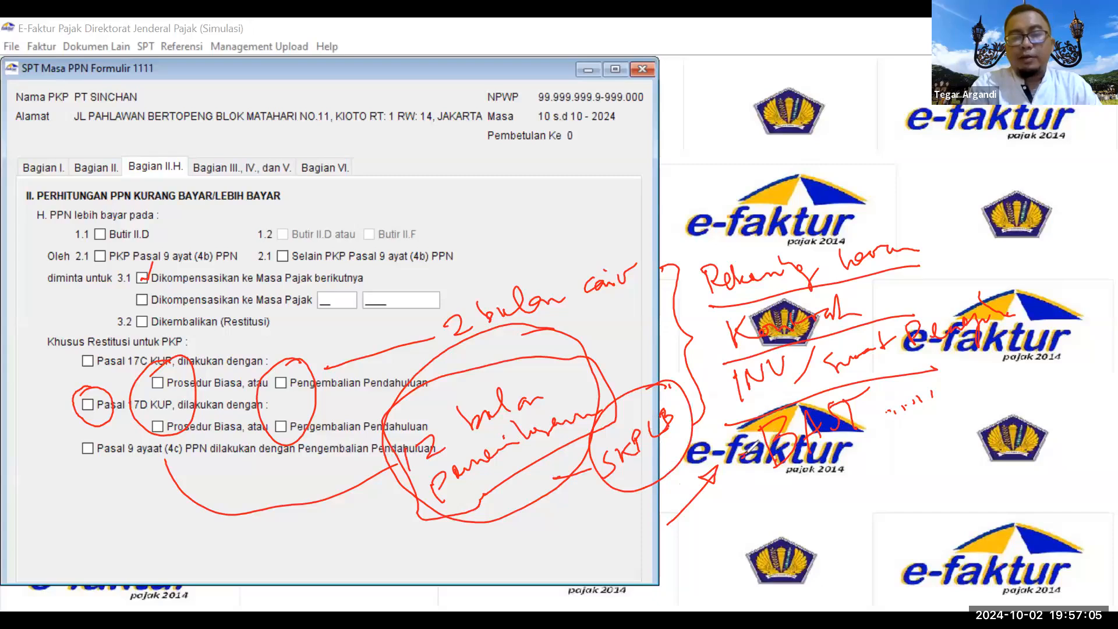
{"action": "left_click_drag", "start_coordinate": [939, 235], "coordinate": [960, 224]}
{"action": "left_click_drag", "start_coordinate": [933, 282], "coordinate": [957, 270]}
{"action": "left_click_drag", "start_coordinate": [1025, 297], "coordinate": [1046, 290]}
{"action": "left_click_drag", "start_coordinate": [967, 371], "coordinate": [983, 363]}
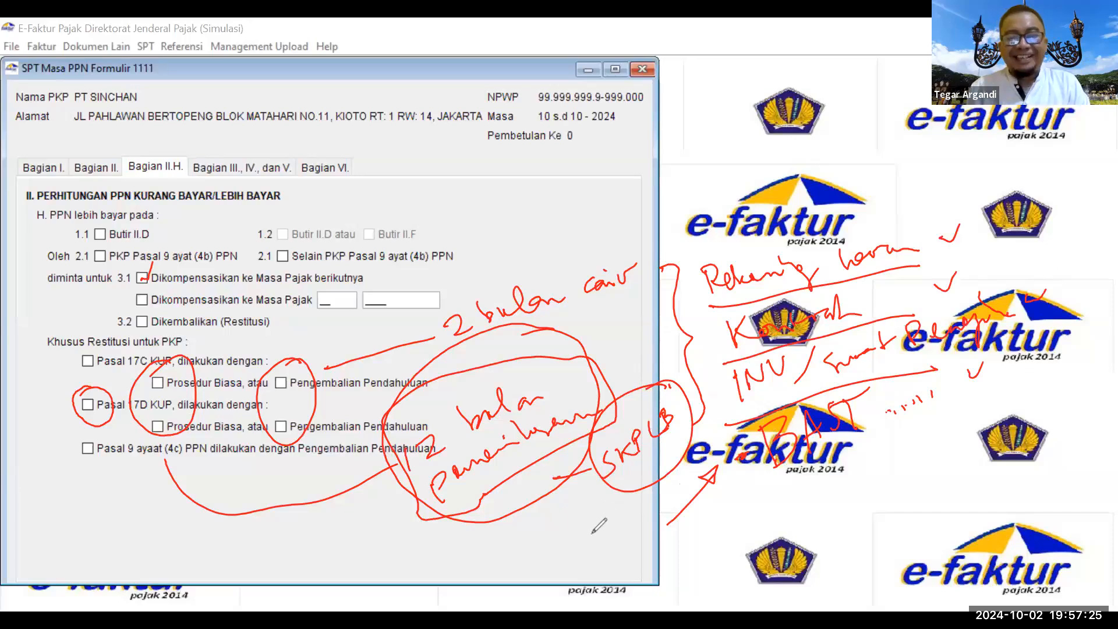
Step: Clear annotations, open Bagian III, IV dan V and mark PPN Terutang, DPP and PPnBM disetor dimuka
{"action": "left_click", "coordinate": [93, 404]}
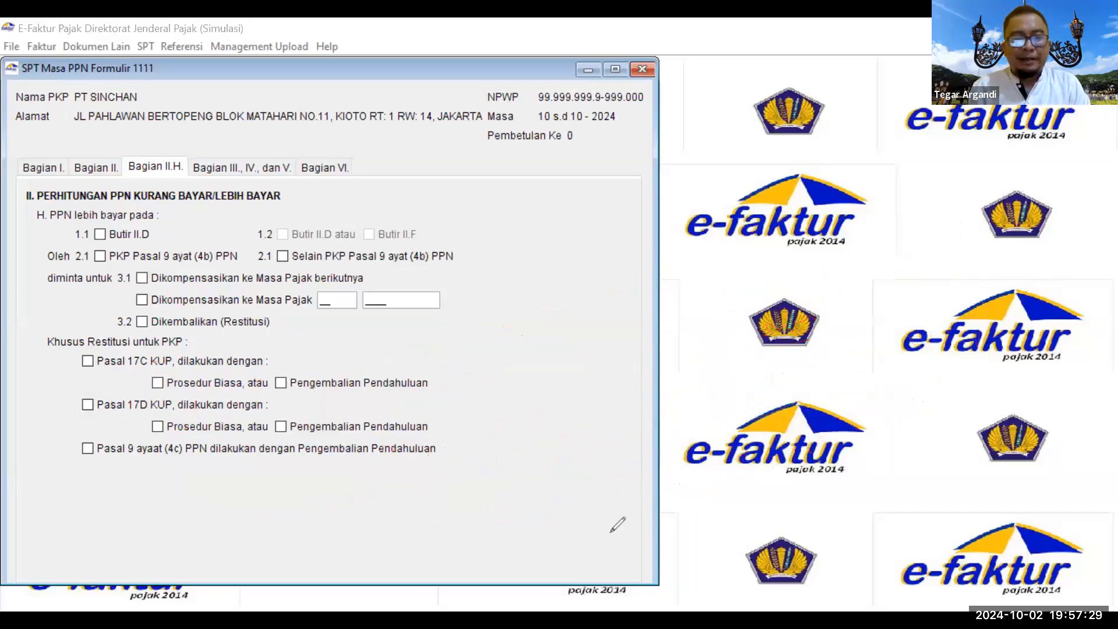
{"action": "left_click", "coordinate": [81, 166]}
{"action": "left_click", "coordinate": [142, 166]}
{"action": "left_click", "coordinate": [234, 167]}
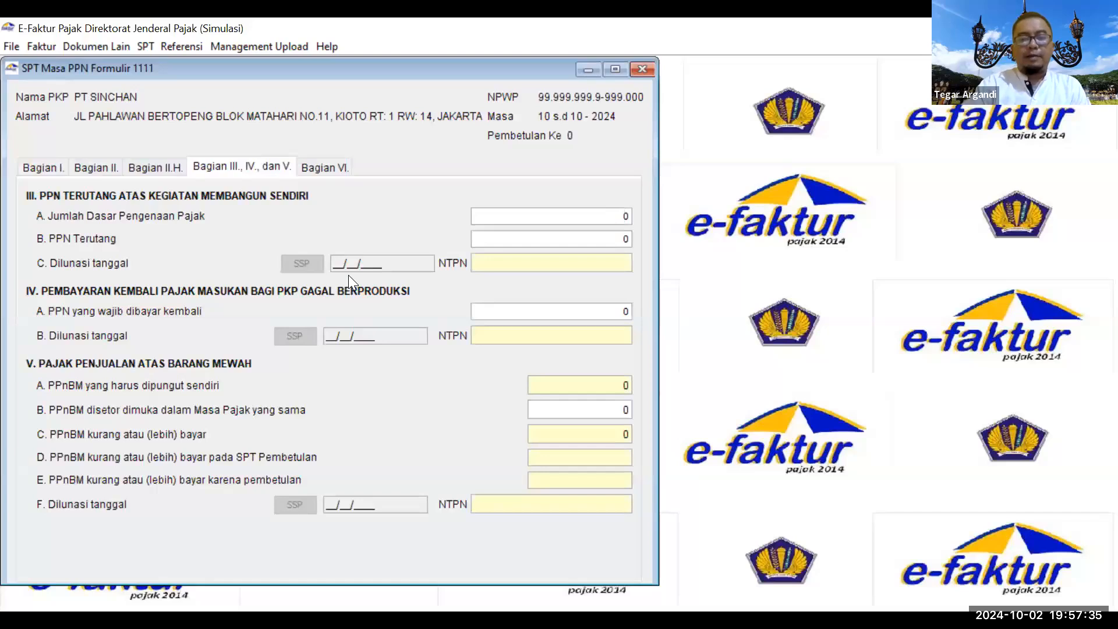
{"action": "mouse_move", "coordinate": [304, 160]}
{"action": "left_mouse_down"}
{"action": "mouse_move", "coordinate": [321, 181]}
{"action": "mouse_move", "coordinate": [309, 160]}
{"action": "left_mouse_up"}
{"action": "mouse_move", "coordinate": [360, 204]}
{"action": "left_mouse_down"}
{"action": "mouse_move", "coordinate": [500, 210]}
{"action": "mouse_move", "coordinate": [496, 220]}
{"action": "left_mouse_up"}
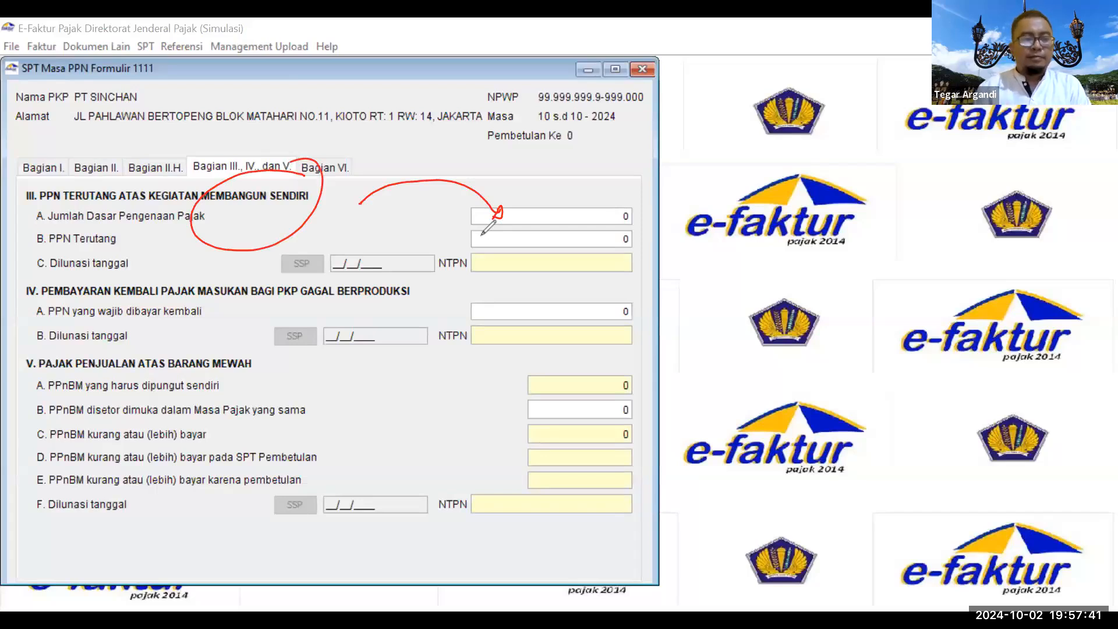
{"action": "left_click_drag", "start_coordinate": [538, 414], "coordinate": [546, 408]}
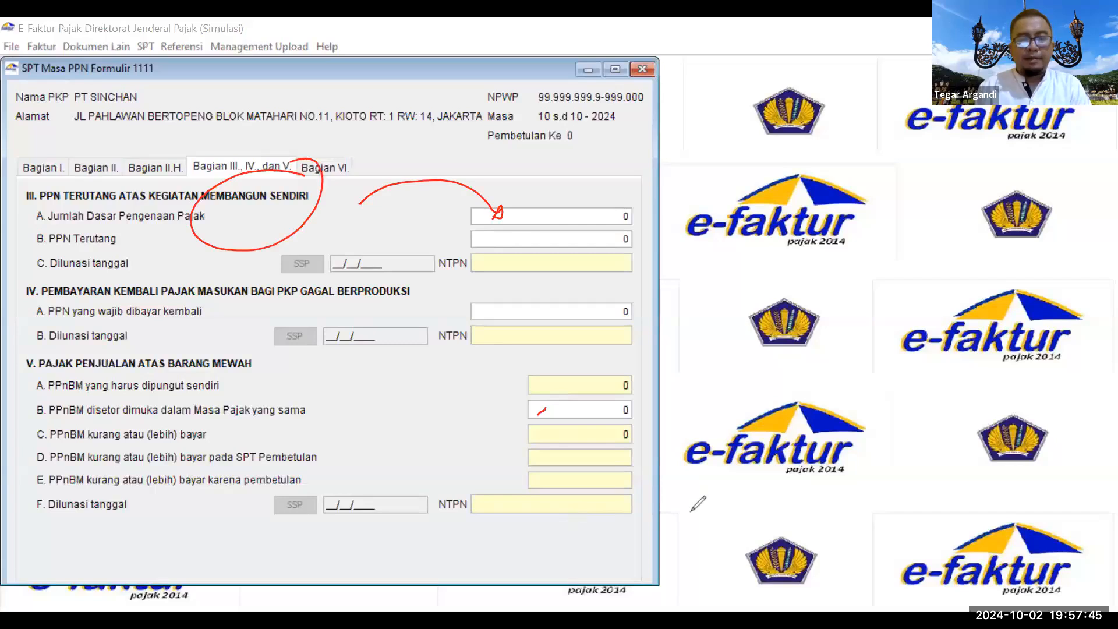
Step: In Bagian VI, tick SSP PPN, Surat Kuasa Khusus and SSP PPnBM, and date it 02/10/2024
{"action": "left_click", "coordinate": [313, 168]}
{"action": "left_click", "coordinate": [261, 214]}
{"action": "left_click", "coordinate": [271, 256]}
{"action": "left_click", "coordinate": [272, 238]}
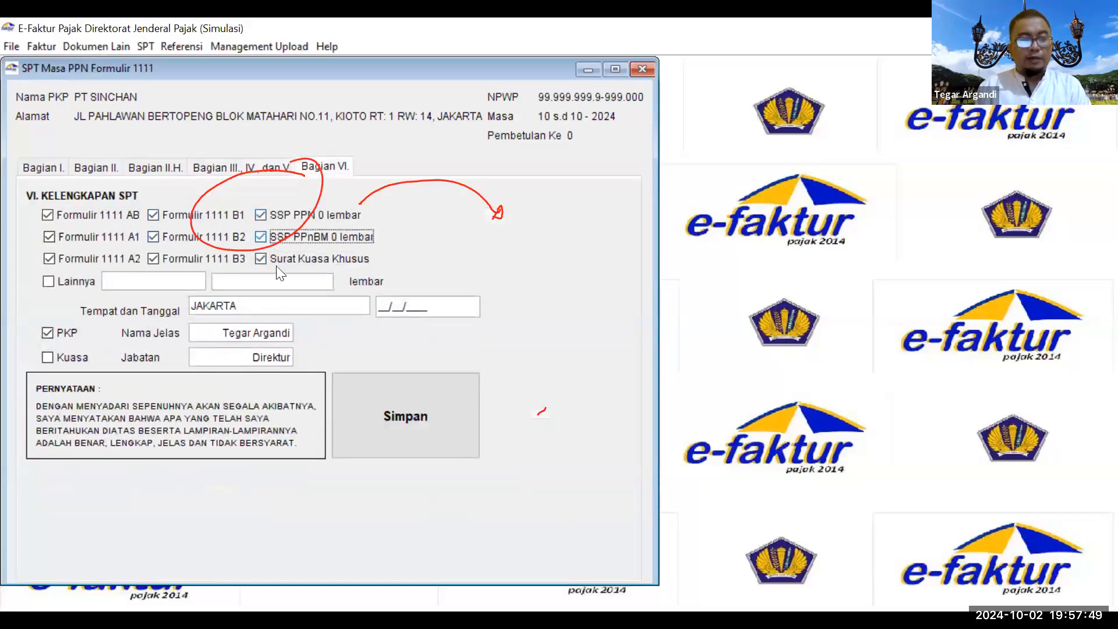
{"action": "left_click", "coordinate": [385, 305]}
{"action": "type", "text": "02/10/2"}
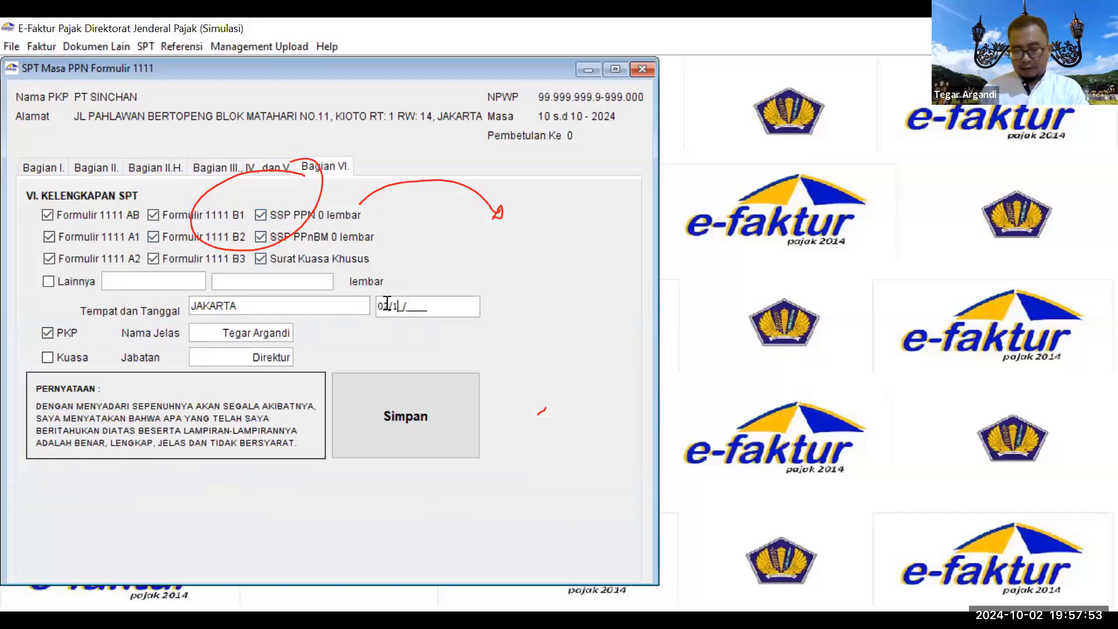
{"action": "type", "text": "024"}
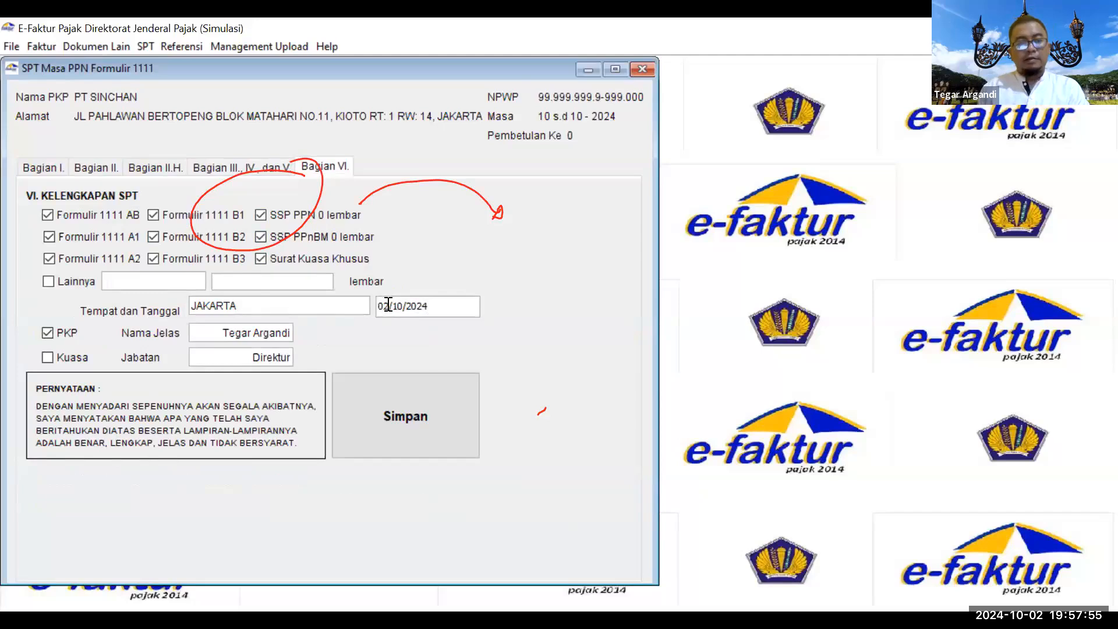
Step: Save the SPT and close the SPT Masa PPN form
{"action": "left_click", "coordinate": [377, 392]}
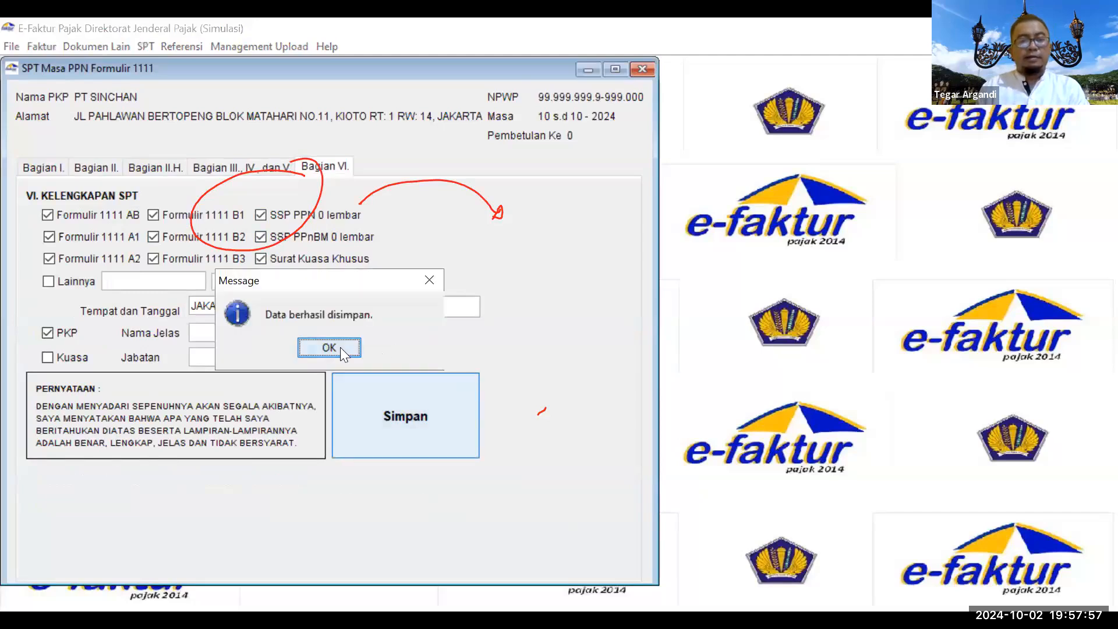
{"action": "left_click", "coordinate": [340, 347]}
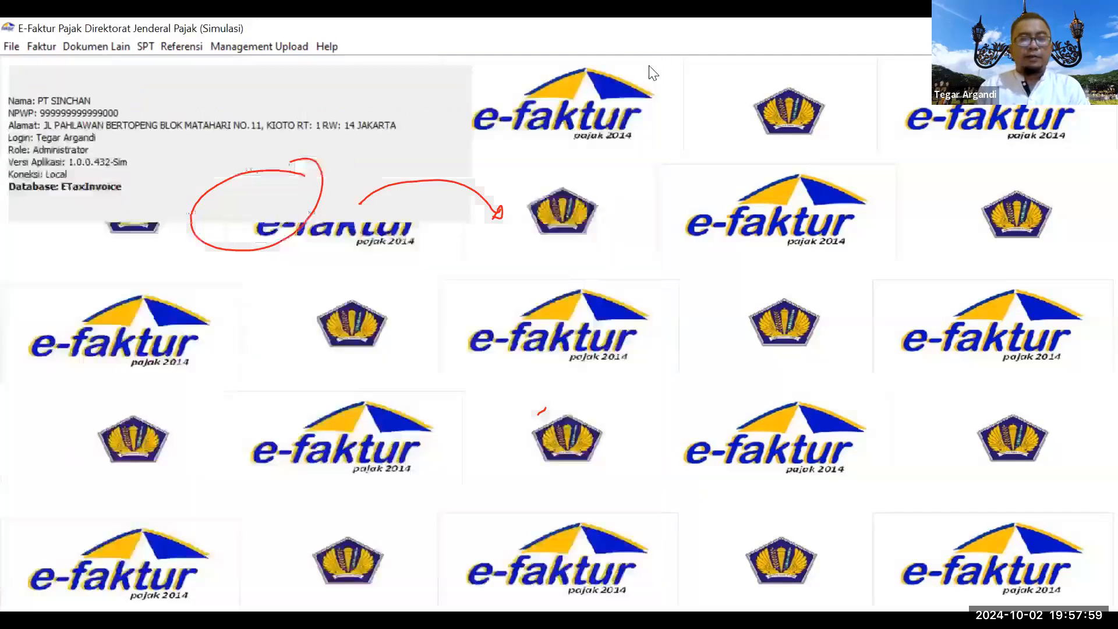
{"action": "left_click", "coordinate": [647, 67]}
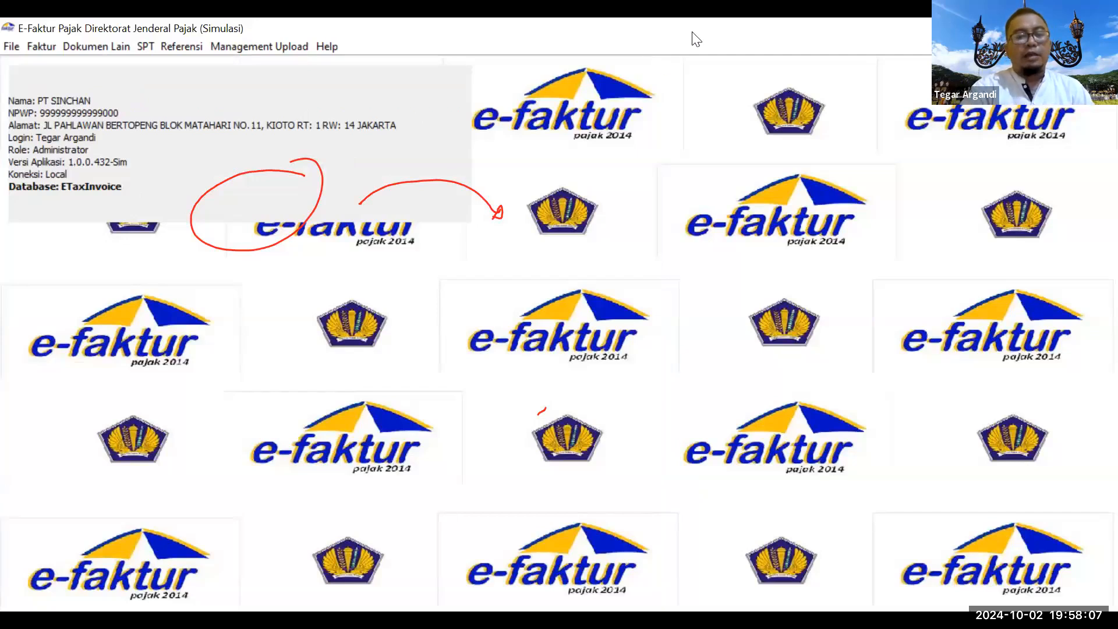
{"action": "left_click_drag", "start_coordinate": [228, 336], "coordinate": [263, 408]}
{"action": "mouse_move", "coordinate": [278, 384]}
{"action": "left_mouse_down"}
{"action": "mouse_move", "coordinate": [298, 401]}
{"action": "mouse_move", "coordinate": [330, 360]}
{"action": "left_mouse_up"}
{"action": "left_click_drag", "start_coordinate": [353, 366], "coordinate": [416, 339]}
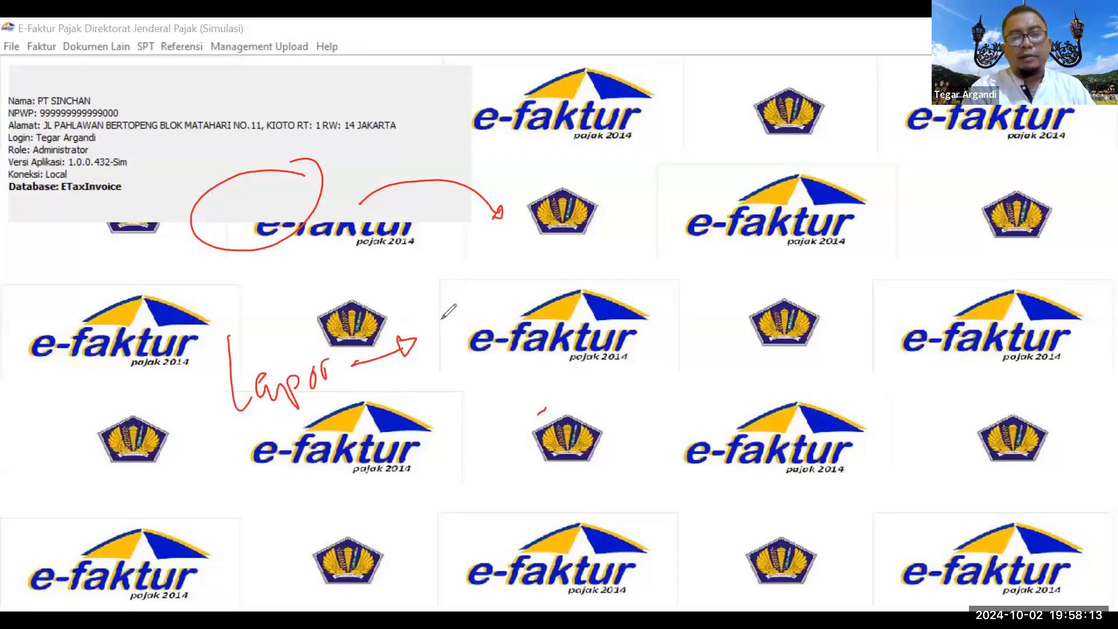
{"action": "mouse_move", "coordinate": [433, 313]}
{"action": "left_mouse_down"}
{"action": "mouse_move", "coordinate": [496, 285]}
{"action": "mouse_move", "coordinate": [531, 287]}
{"action": "mouse_move", "coordinate": [577, 269]}
{"action": "mouse_move", "coordinate": [591, 283]}
{"action": "mouse_move", "coordinate": [645, 265]}
{"action": "left_mouse_up"}
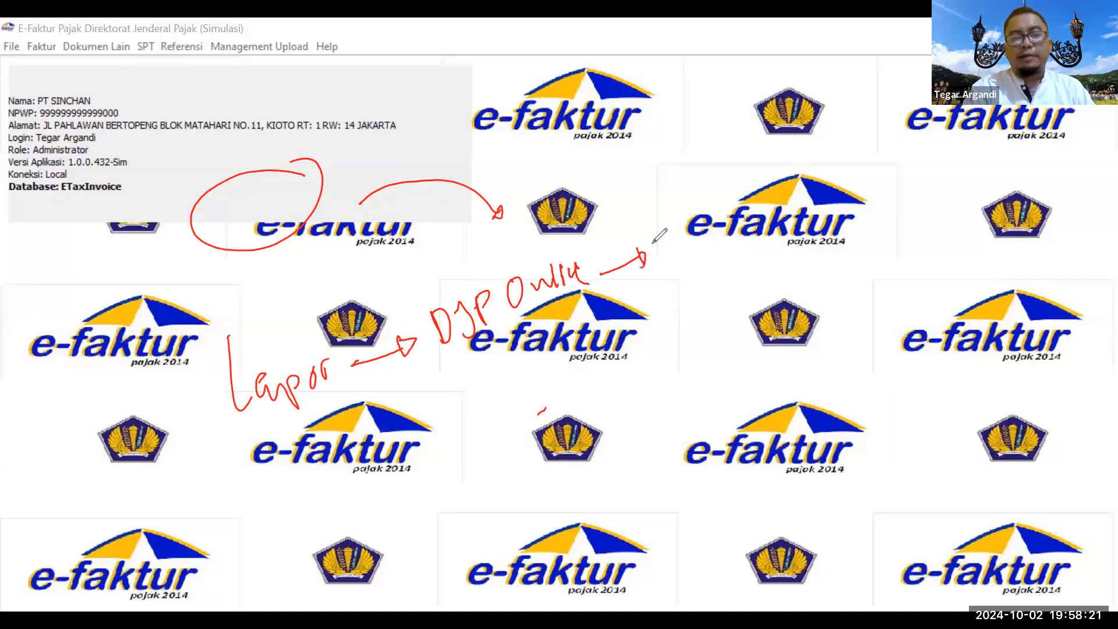
{"action": "left_click_drag", "start_coordinate": [658, 222], "coordinate": [761, 185]}
{"action": "left_click", "coordinate": [744, 193]}
{"action": "mouse_move", "coordinate": [777, 166]}
{"action": "left_mouse_down"}
{"action": "mouse_move", "coordinate": [773, 205]}
{"action": "mouse_move", "coordinate": [809, 157]}
{"action": "mouse_move", "coordinate": [837, 154]}
{"action": "left_mouse_up"}
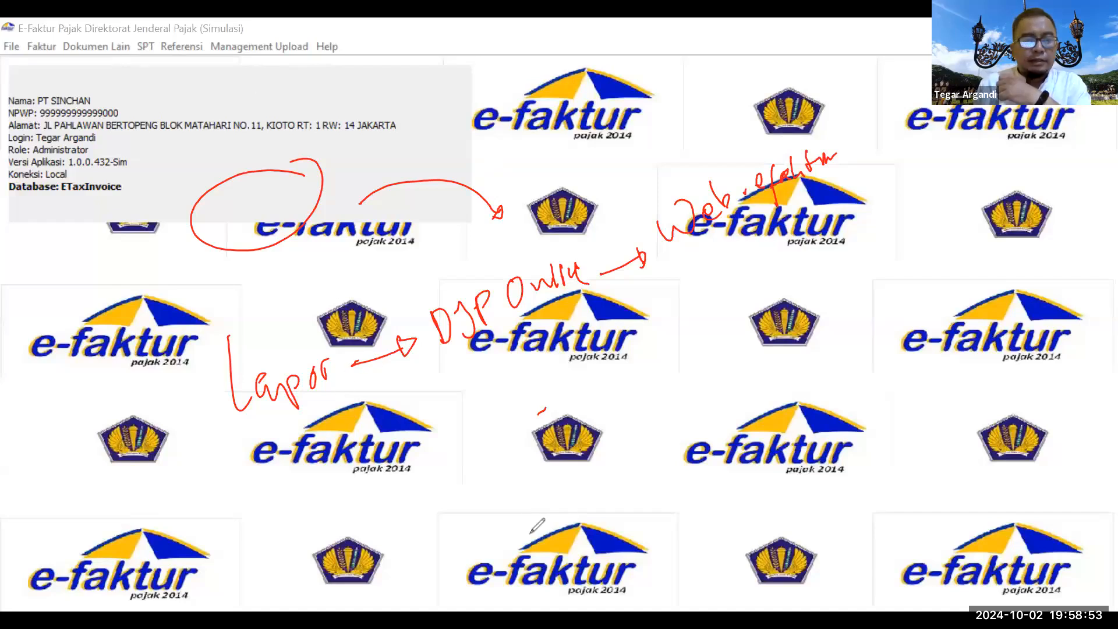
{"action": "left_click", "coordinate": [190, 328]}
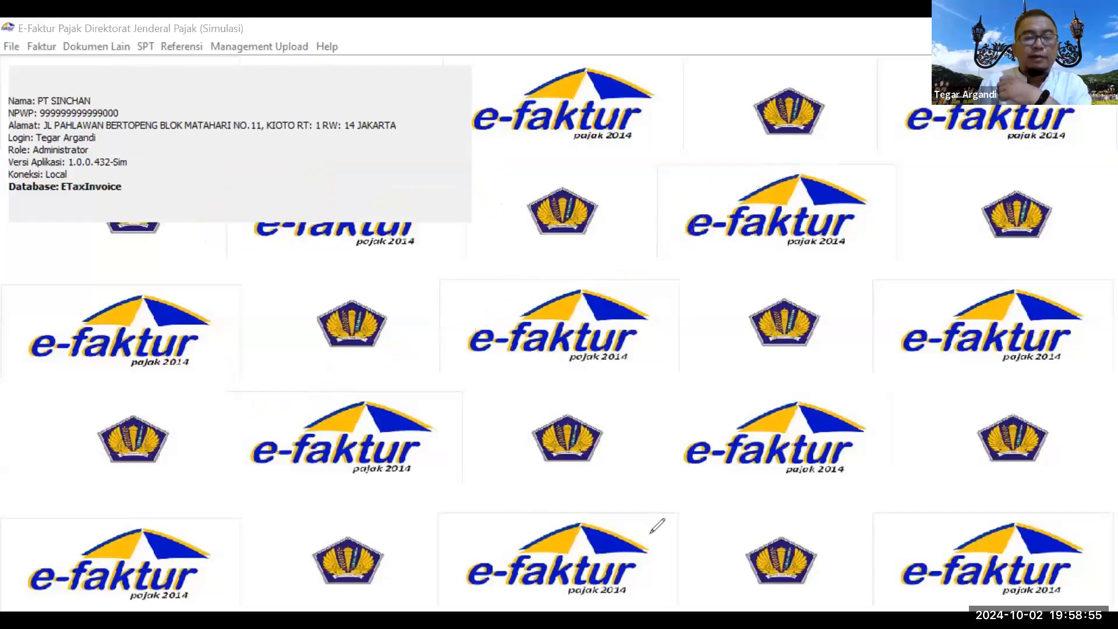
Step: Start a replacement invoice for PT A's invoice 010.001-24.00000002, continuing to the transaction details
{"action": "left_click", "coordinate": [138, 44]}
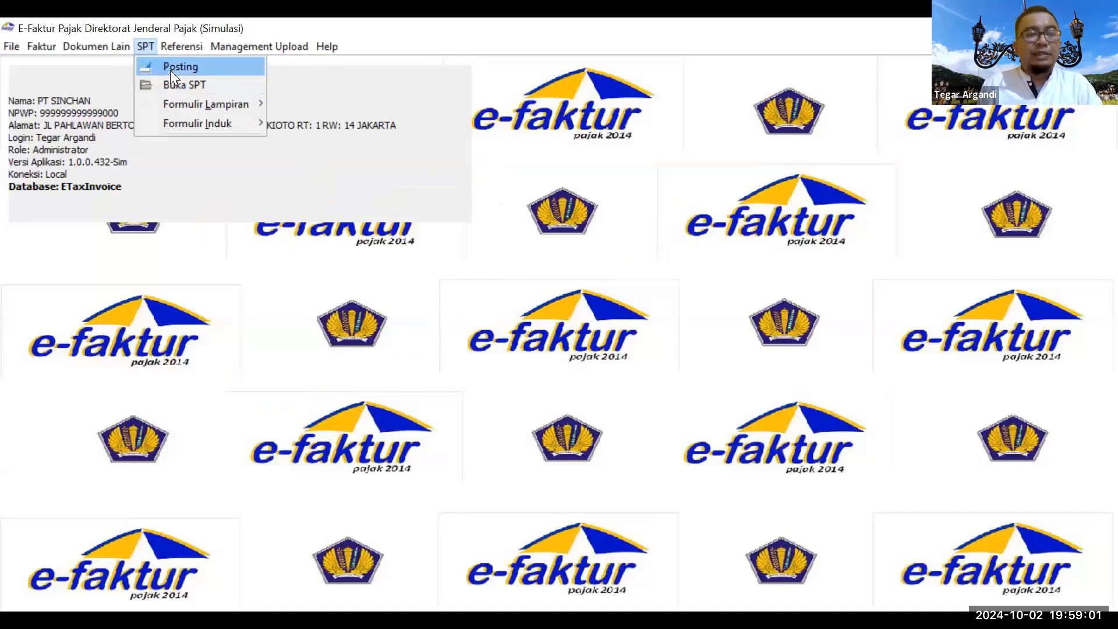
{"action": "mouse_move", "coordinate": [47, 50]}
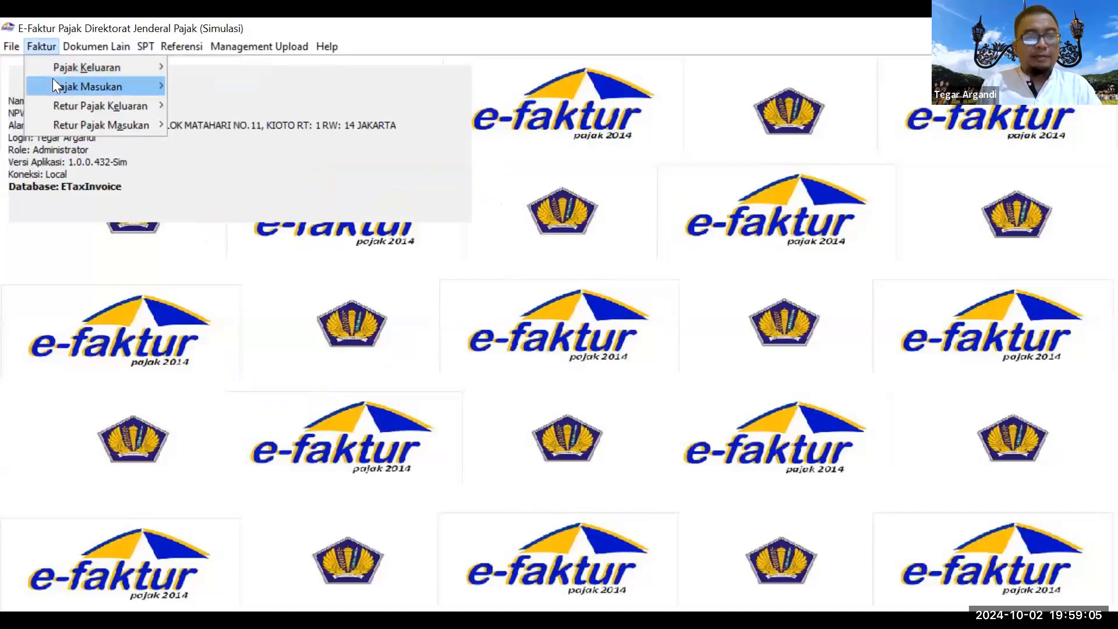
{"action": "mouse_move", "coordinate": [63, 68]}
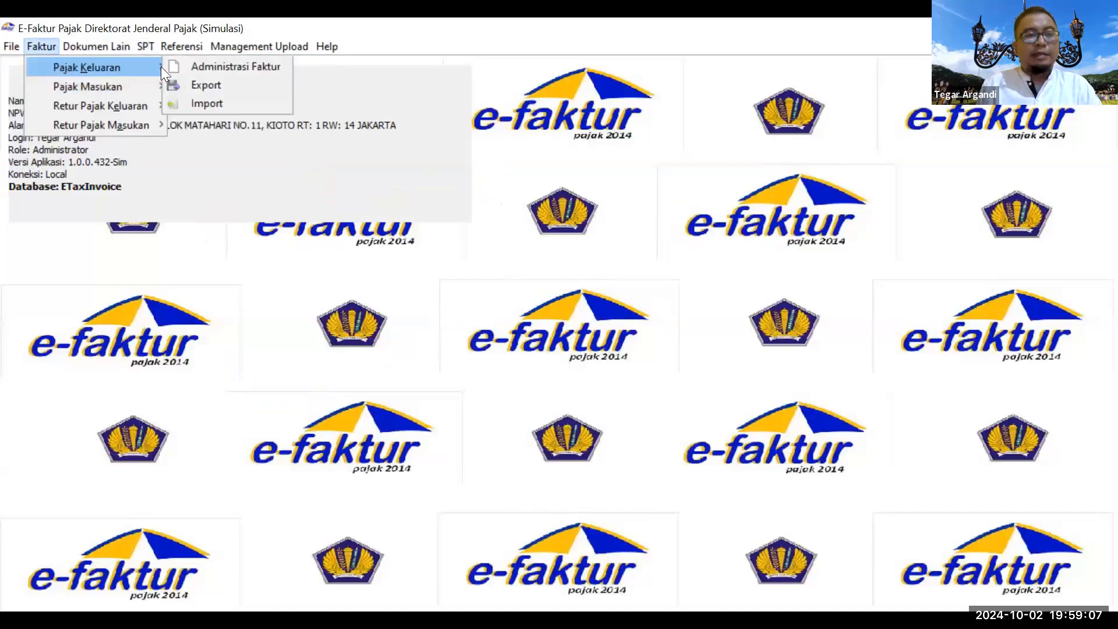
{"action": "left_click", "coordinate": [184, 67]}
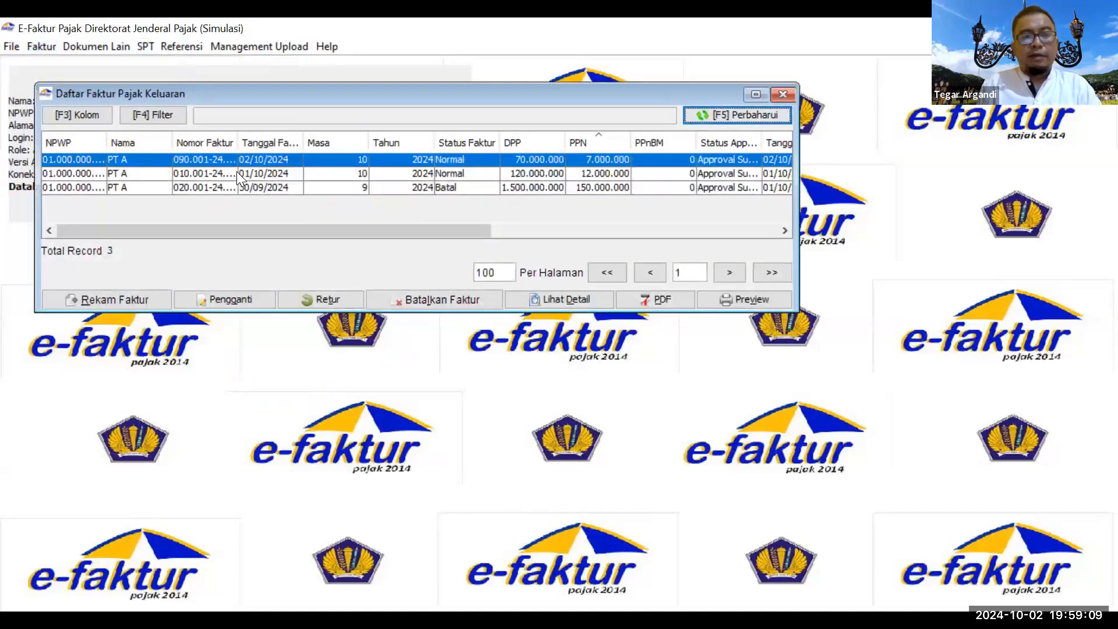
{"action": "left_click", "coordinate": [236, 171]}
{"action": "left_click", "coordinate": [243, 298]}
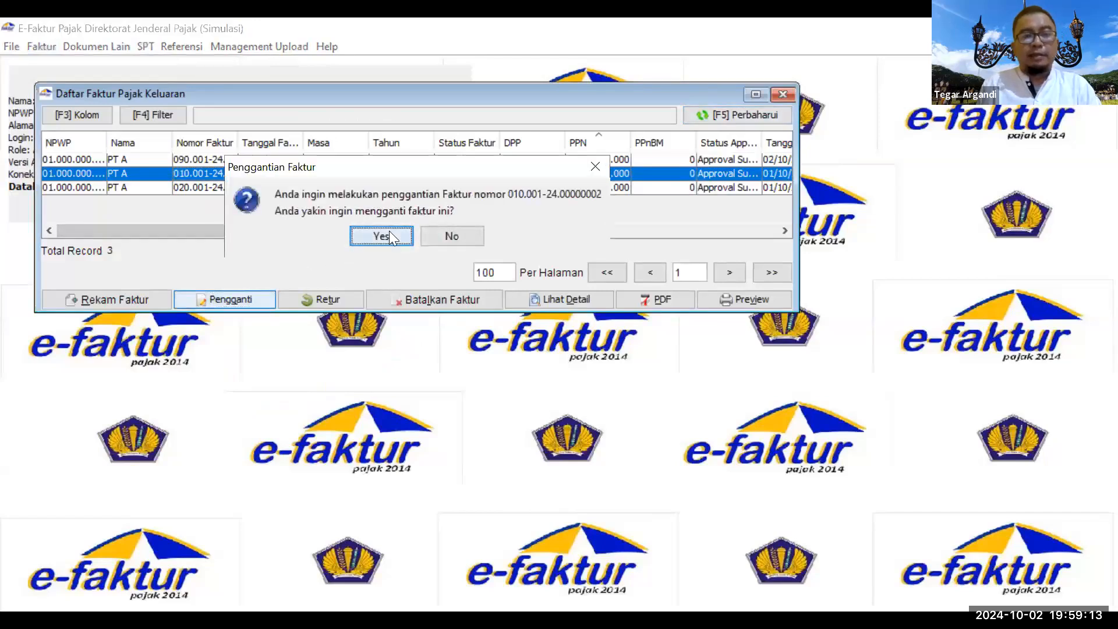
{"action": "left_click", "coordinate": [381, 236]}
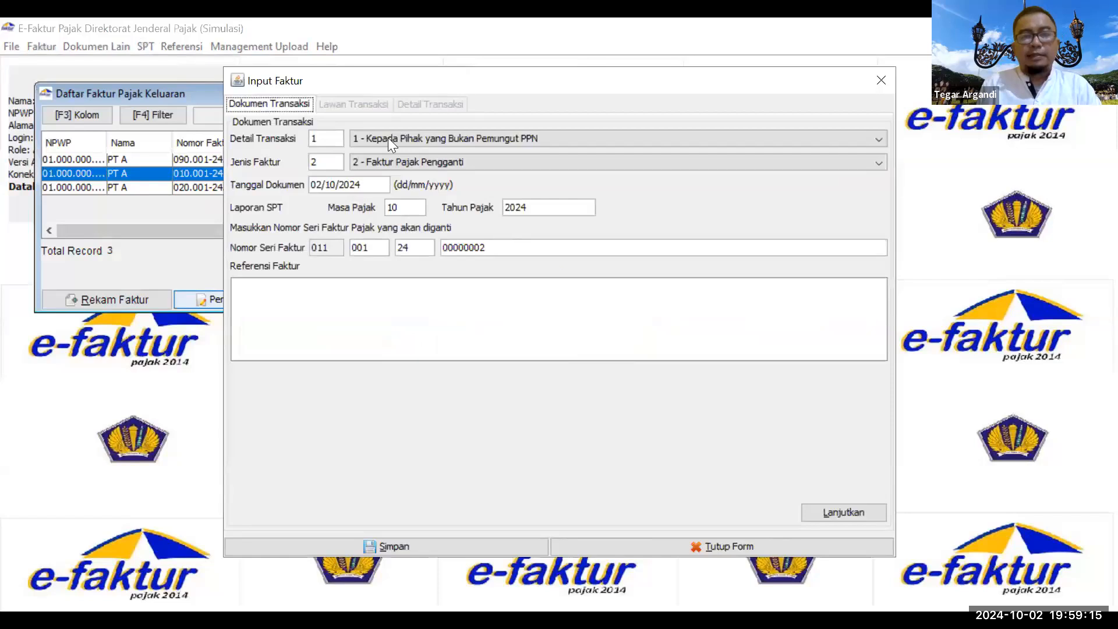
{"action": "left_click", "coordinate": [828, 514]}
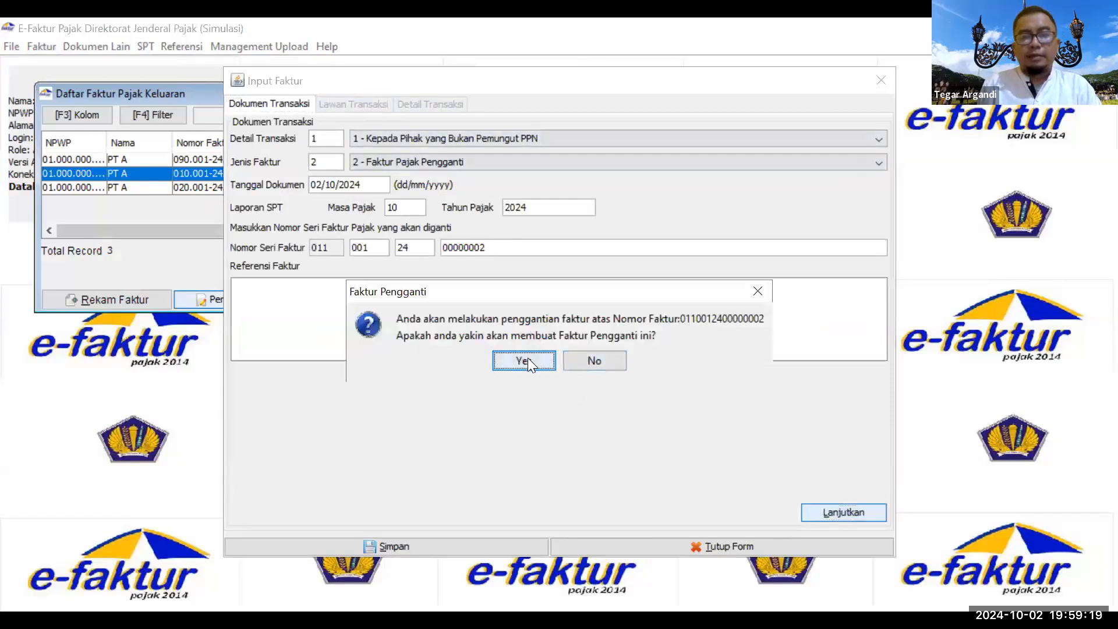
{"action": "left_click", "coordinate": [528, 359]}
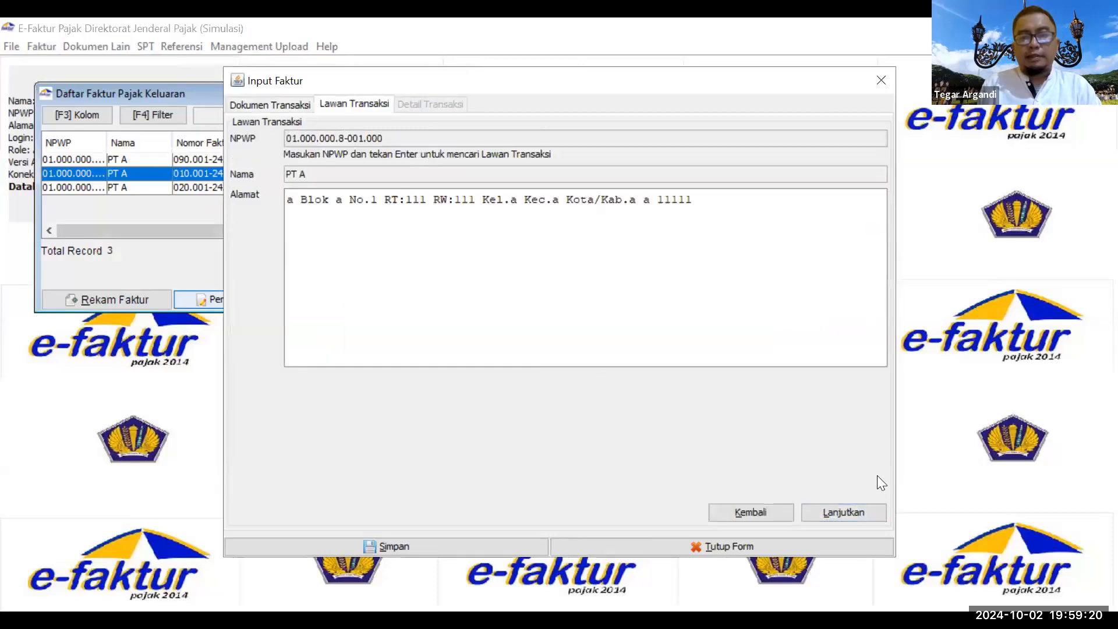
{"action": "left_click", "coordinate": [843, 513]}
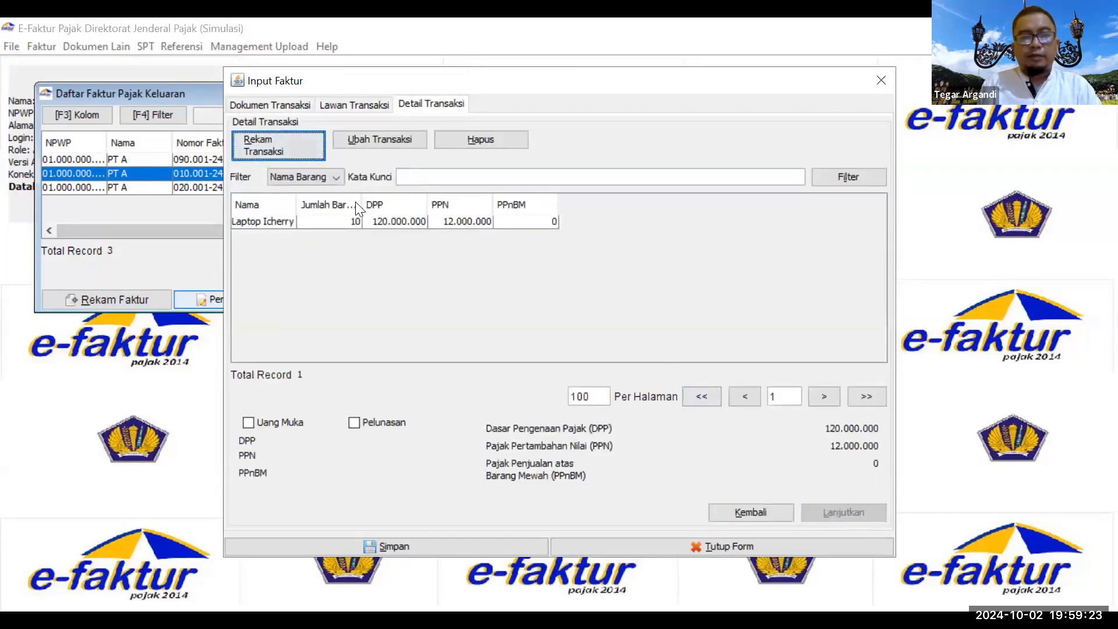
Step: Change the Laptop Icherry quantity to 20 and save the replacement invoice
{"action": "left_click", "coordinate": [370, 141]}
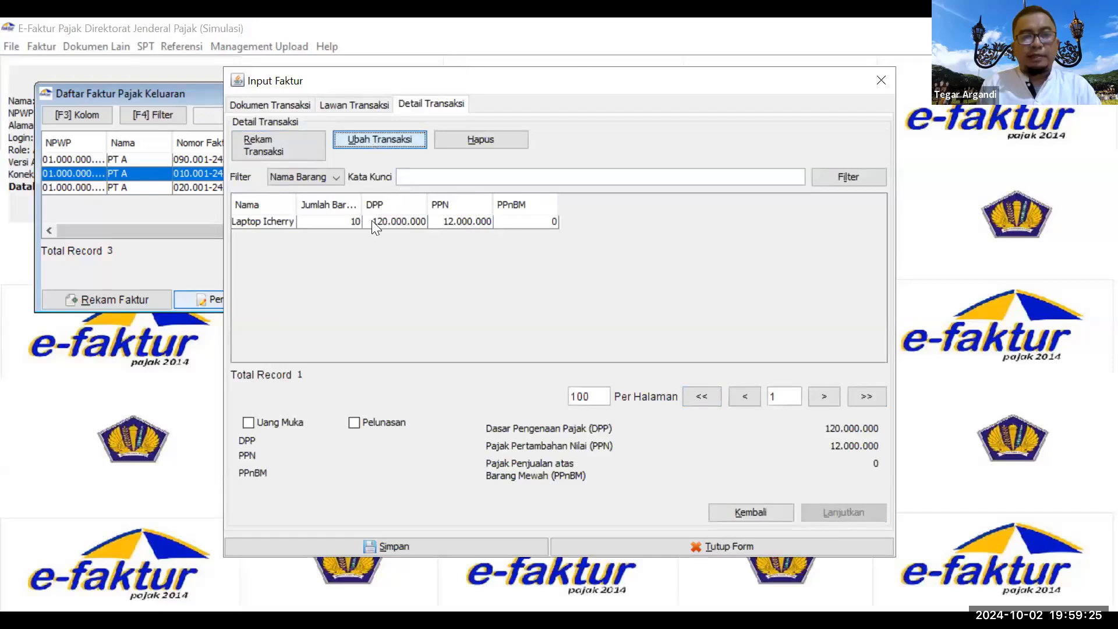
{"action": "left_click", "coordinate": [336, 222]}
{"action": "left_click", "coordinate": [375, 140]}
{"action": "left_click", "coordinate": [375, 140]}
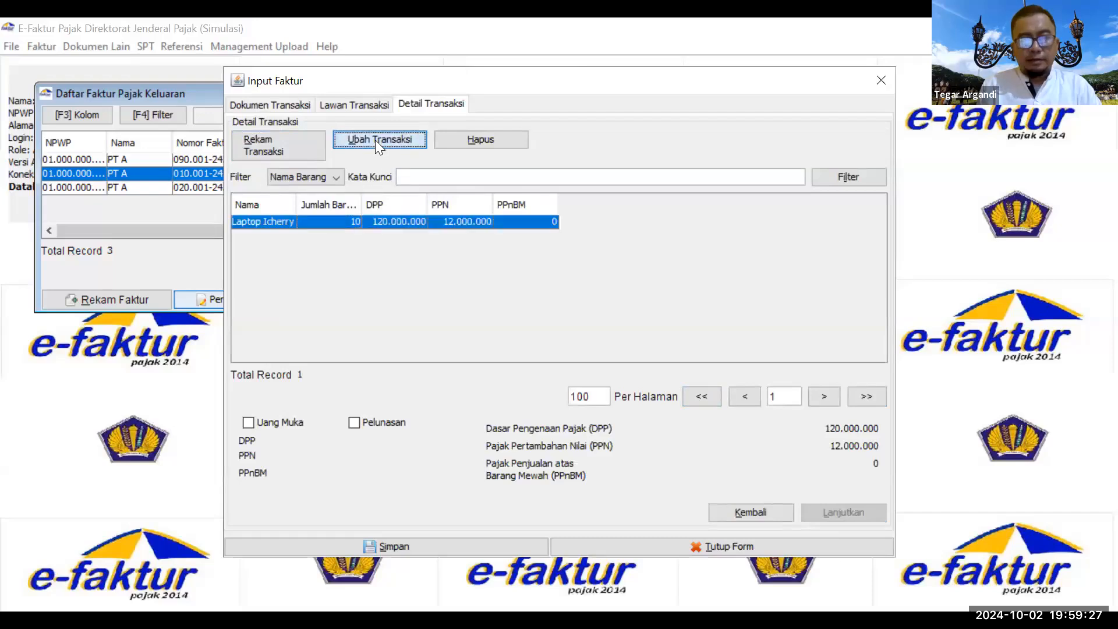
{"action": "double_click", "coordinate": [496, 239]}
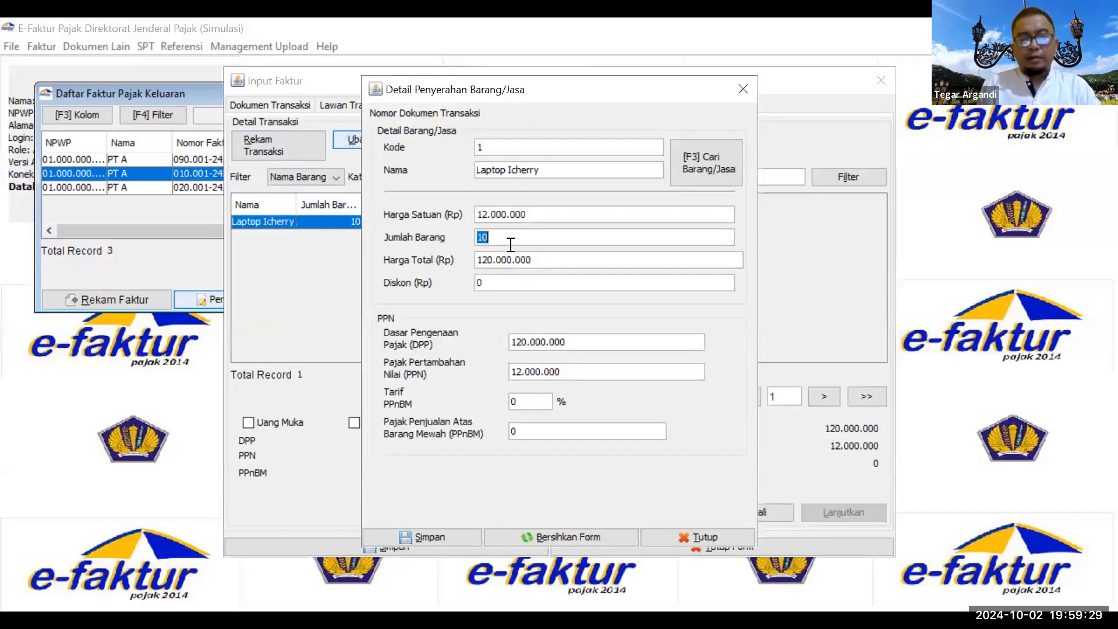
{"action": "type", "text": "20"}
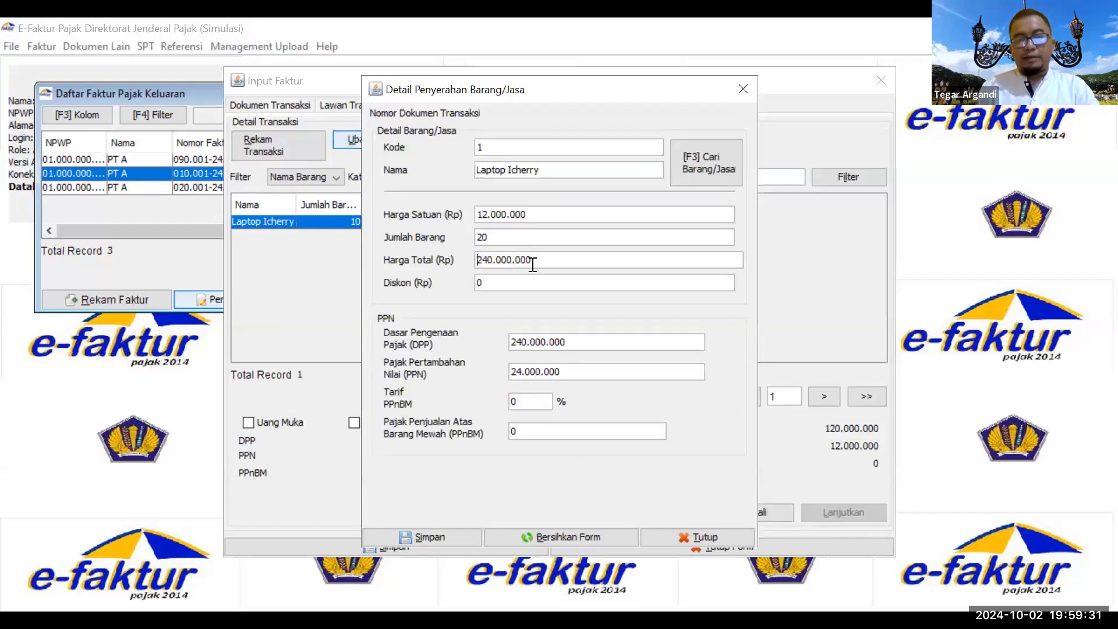
{"action": "left_click", "coordinate": [445, 533]}
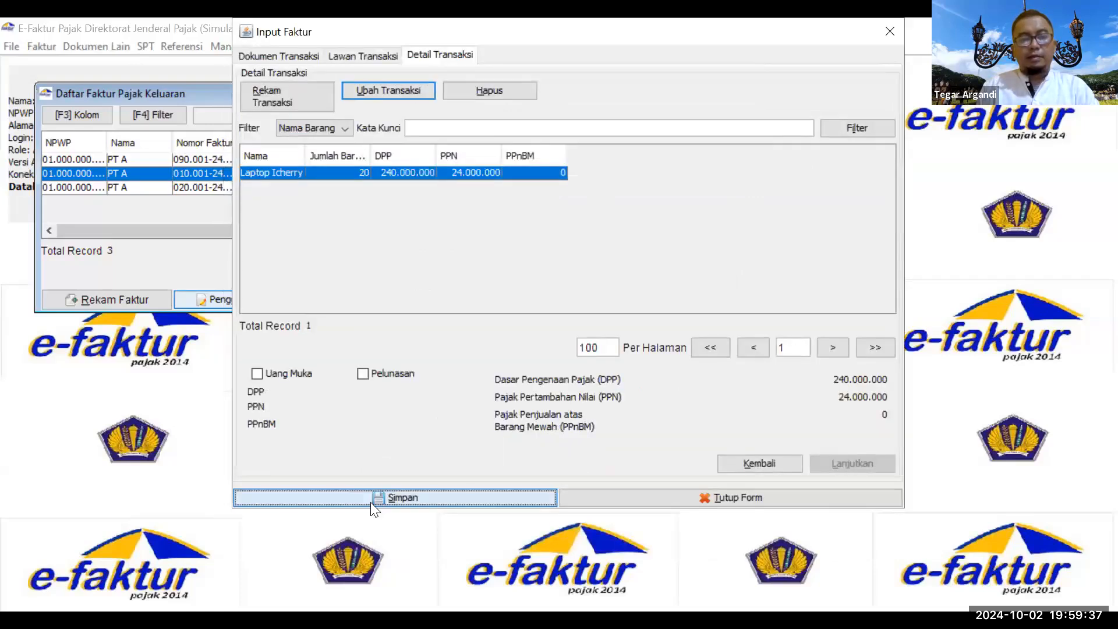
{"action": "left_click", "coordinate": [371, 502]}
{"action": "left_click", "coordinate": [585, 302]}
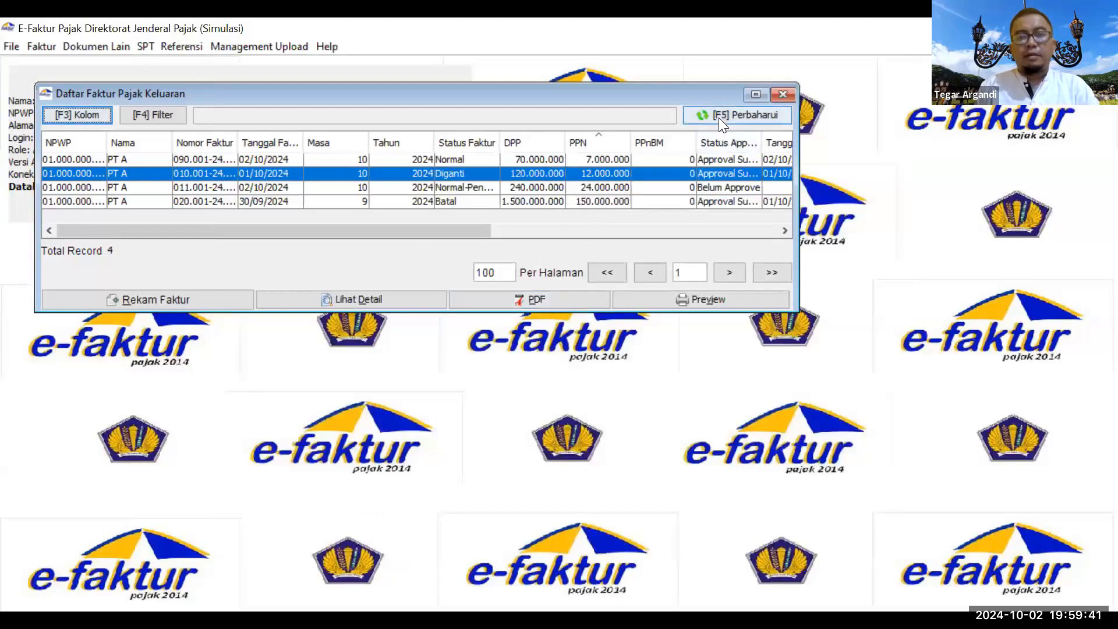
Step: Upload the new 011.001 replacement invoice for approval
{"action": "left_click", "coordinate": [560, 187]}
{"action": "left_click", "coordinate": [230, 296]}
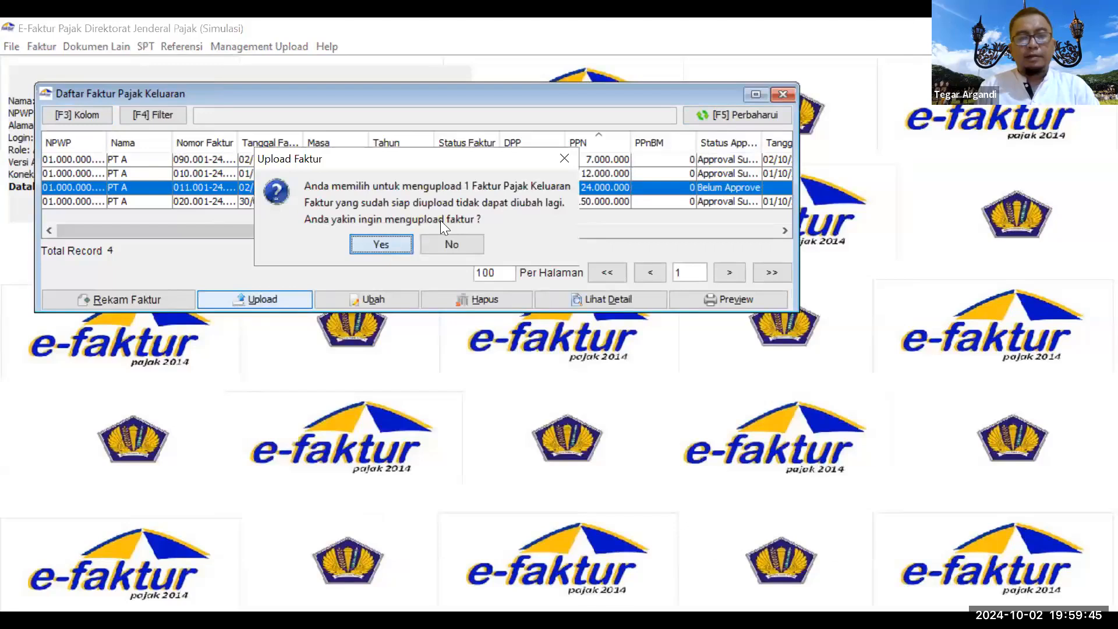
{"action": "key", "text": "Return"}
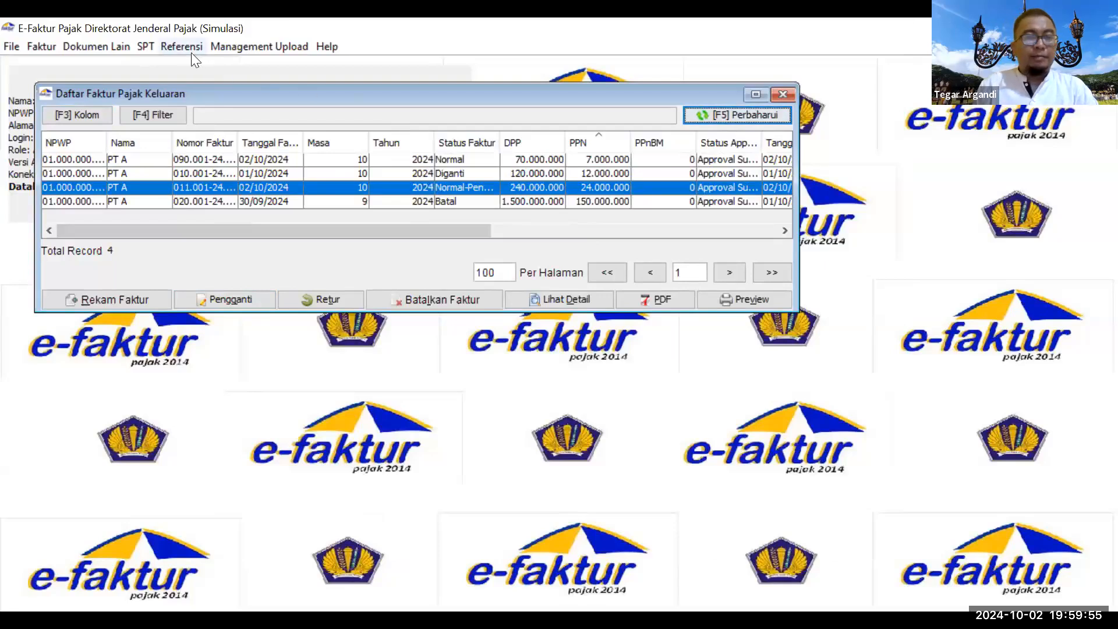
Step: Post the 10/2024 SPT as Pembetulan 1 after recounting the PK/PM documents
{"action": "left_click", "coordinate": [147, 48]}
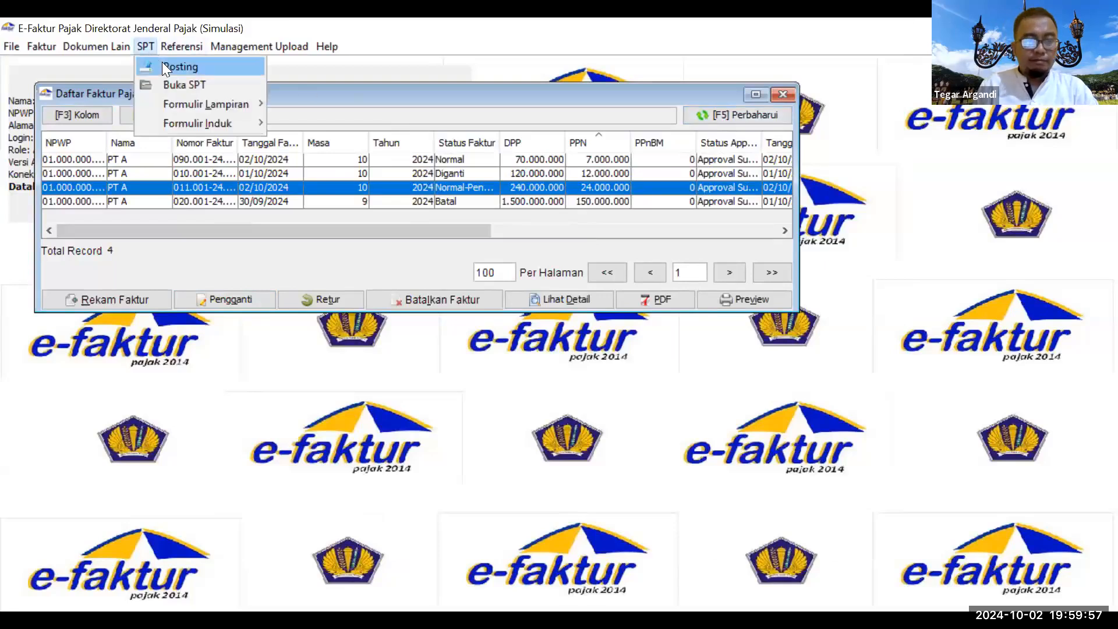
{"action": "left_click", "coordinate": [162, 64]}
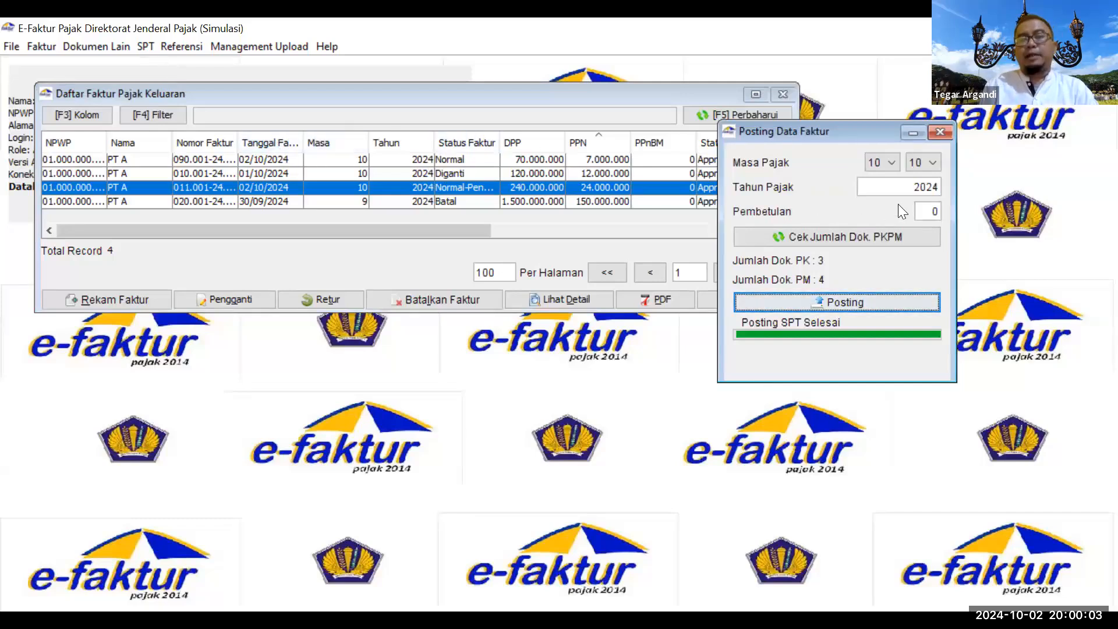
{"action": "left_click_drag", "start_coordinate": [804, 131], "coordinate": [376, 259]}
{"action": "left_click", "coordinate": [512, 335]}
{"action": "left_click", "coordinate": [469, 368]}
{"action": "left_click", "coordinate": [462, 369]}
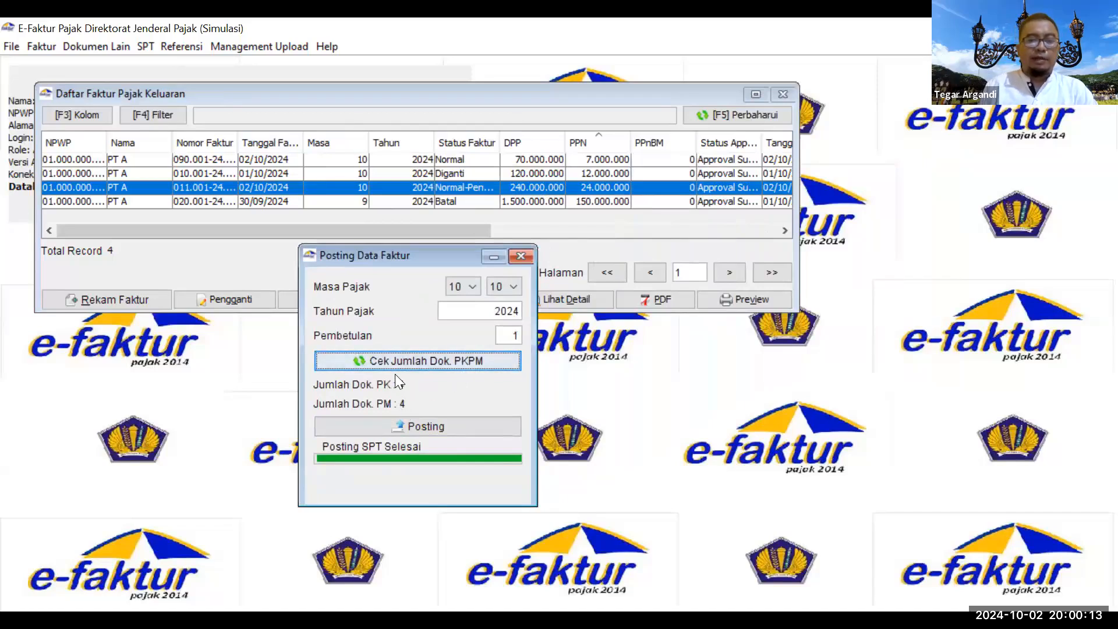
{"action": "left_click", "coordinate": [414, 427]}
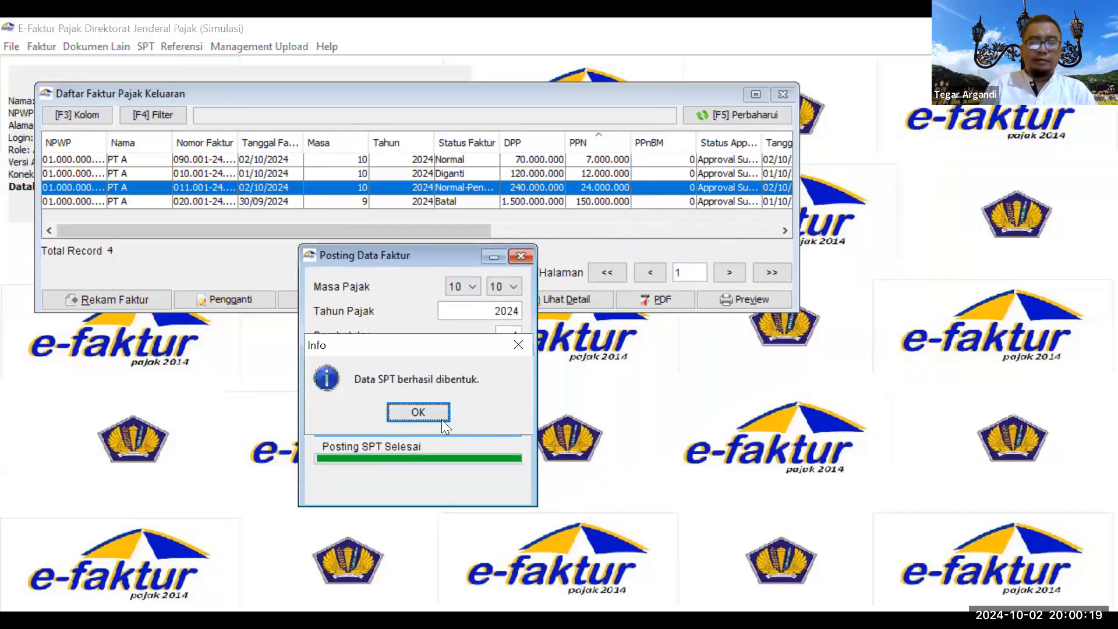
Step: Review the 1111 AB attachment's Bagian I, II and III, then save it
{"action": "left_click", "coordinate": [515, 255]}
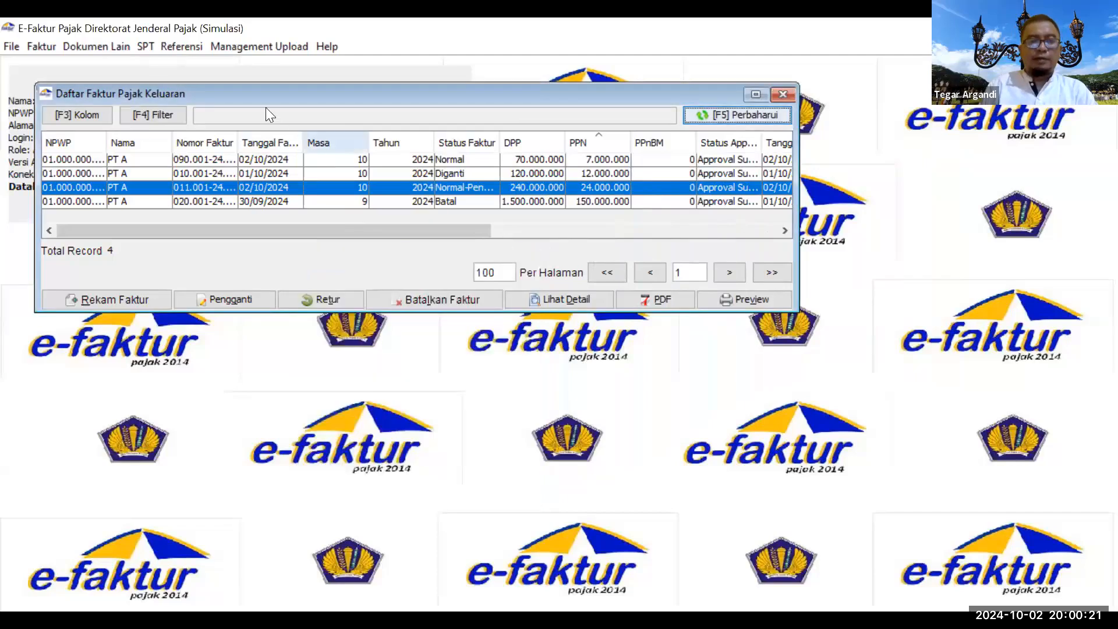
{"action": "left_click", "coordinate": [145, 46]}
{"action": "mouse_move", "coordinate": [170, 100]}
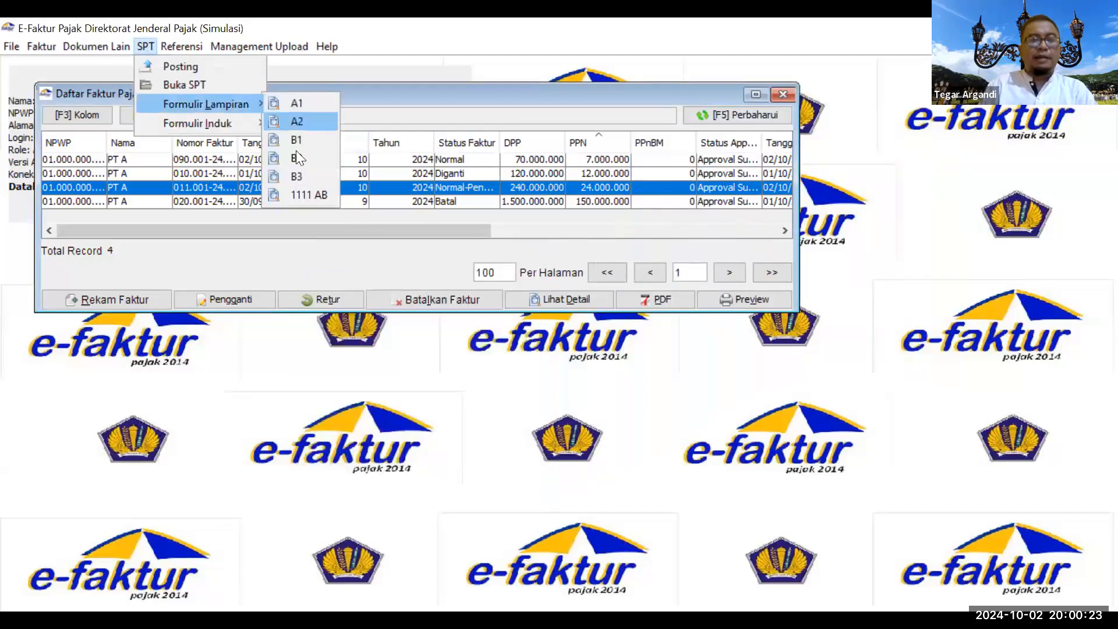
{"action": "left_click", "coordinate": [310, 197]}
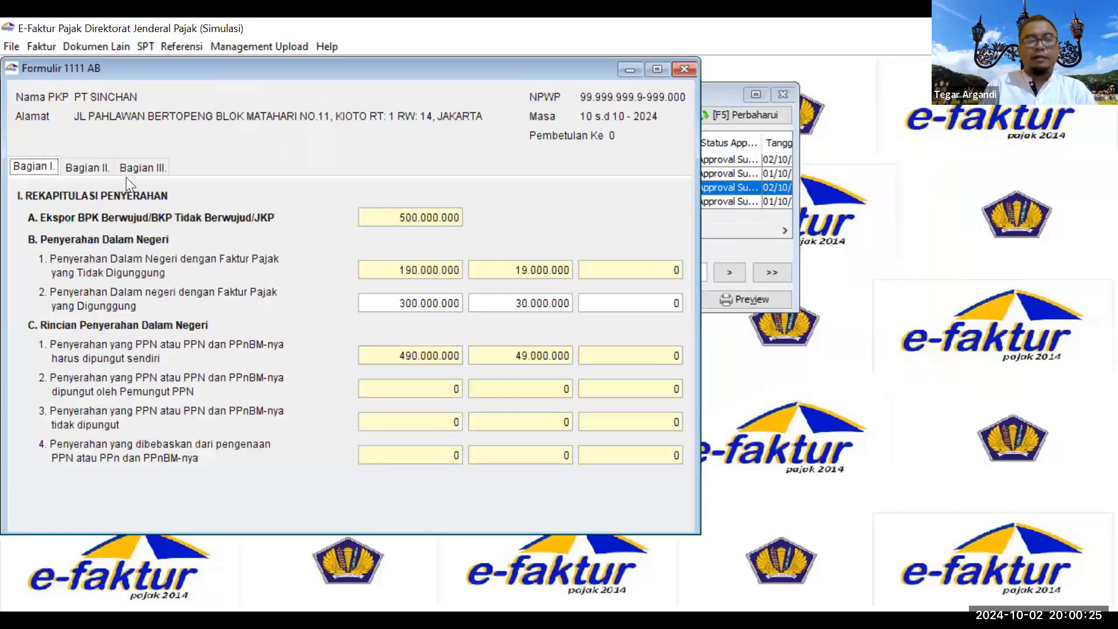
{"action": "left_click", "coordinate": [90, 169]}
{"action": "left_click", "coordinate": [55, 163]}
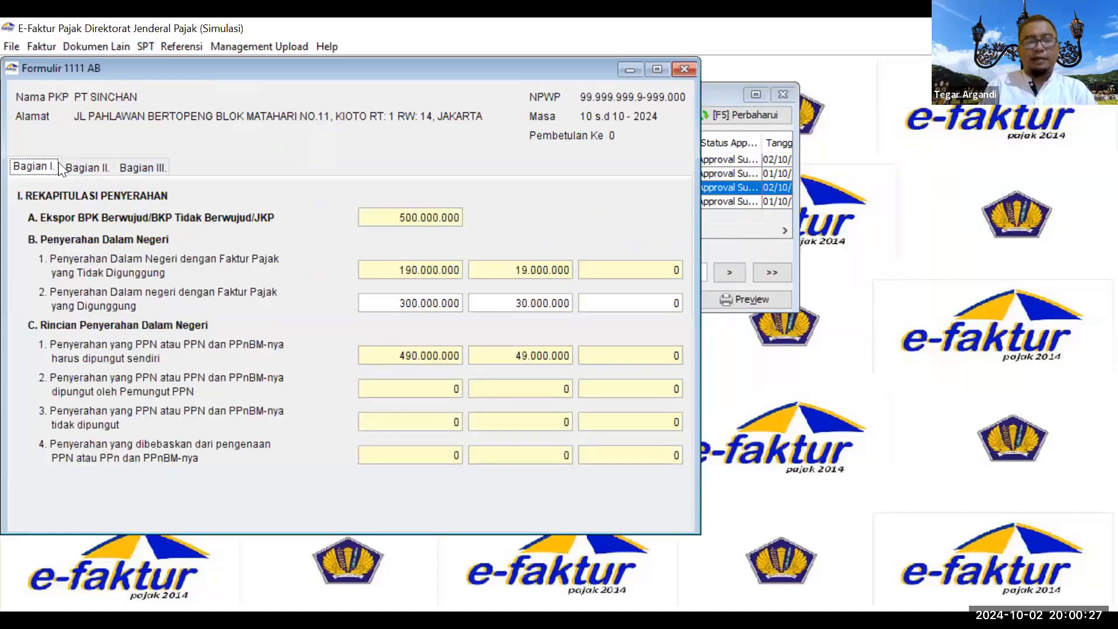
{"action": "left_click", "coordinate": [92, 167]}
{"action": "left_click", "coordinate": [145, 166]}
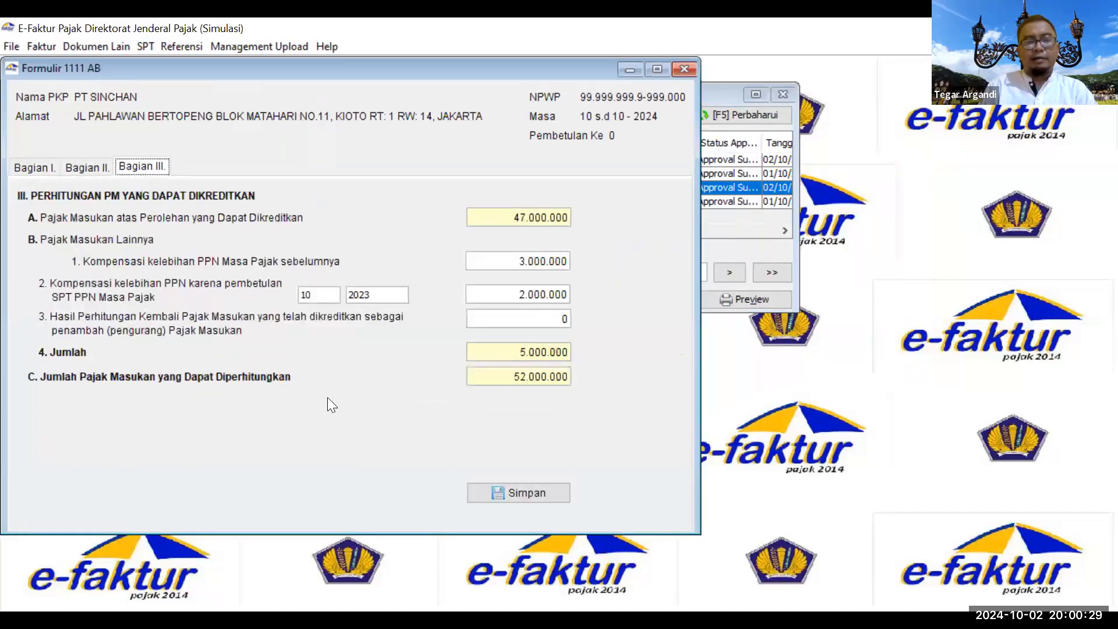
{"action": "left_click", "coordinate": [523, 489]}
{"action": "left_click", "coordinate": [349, 316]}
{"action": "left_click", "coordinate": [683, 69]}
Step: Check the Bagian II underpayment calculation on the main 1111 form
{"action": "left_click", "coordinate": [145, 46]}
{"action": "mouse_move", "coordinate": [213, 121]}
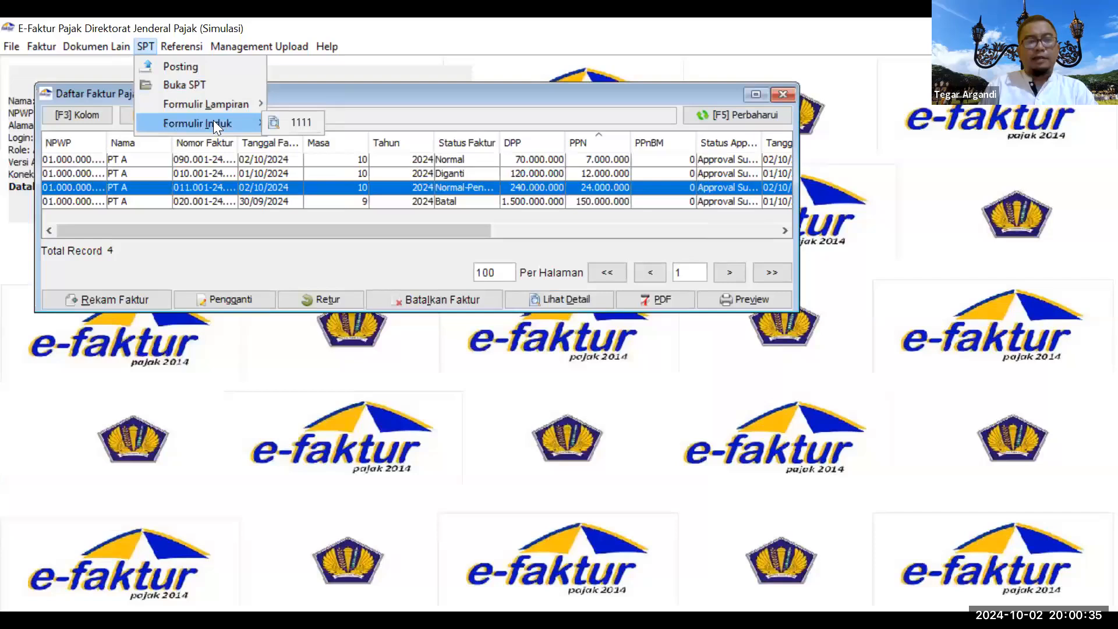
{"action": "left_click", "coordinate": [304, 123]}
{"action": "left_click", "coordinate": [85, 168]}
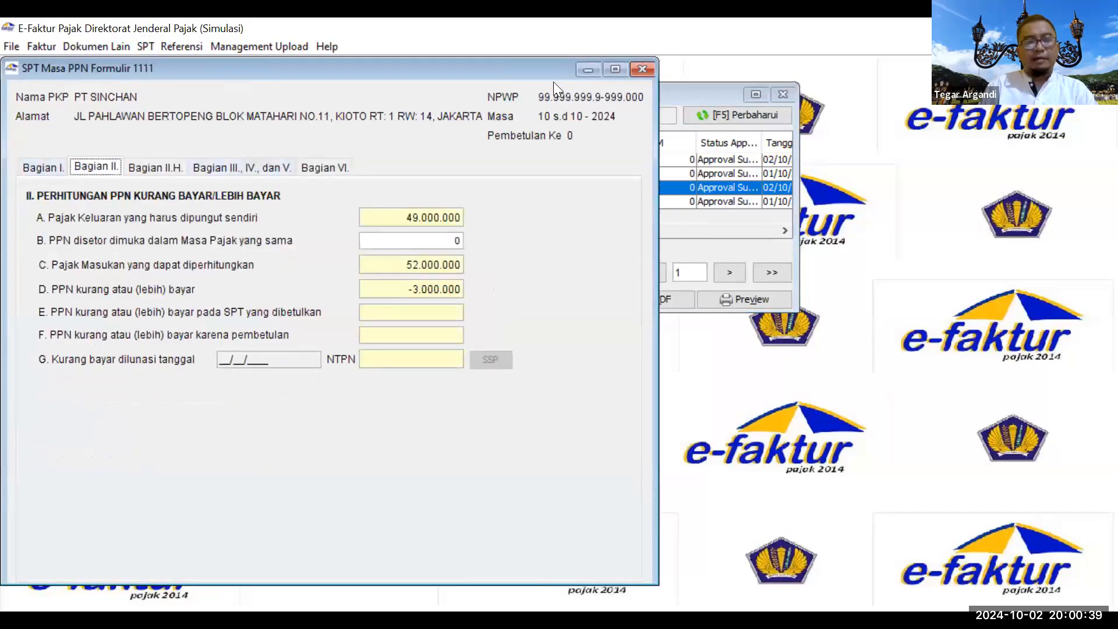
{"action": "left_click", "coordinate": [643, 70]}
Step: Open the 10/2024 SPT Pembetulan 1 for editing from the refreshed SPT list
{"action": "left_click", "coordinate": [146, 47]}
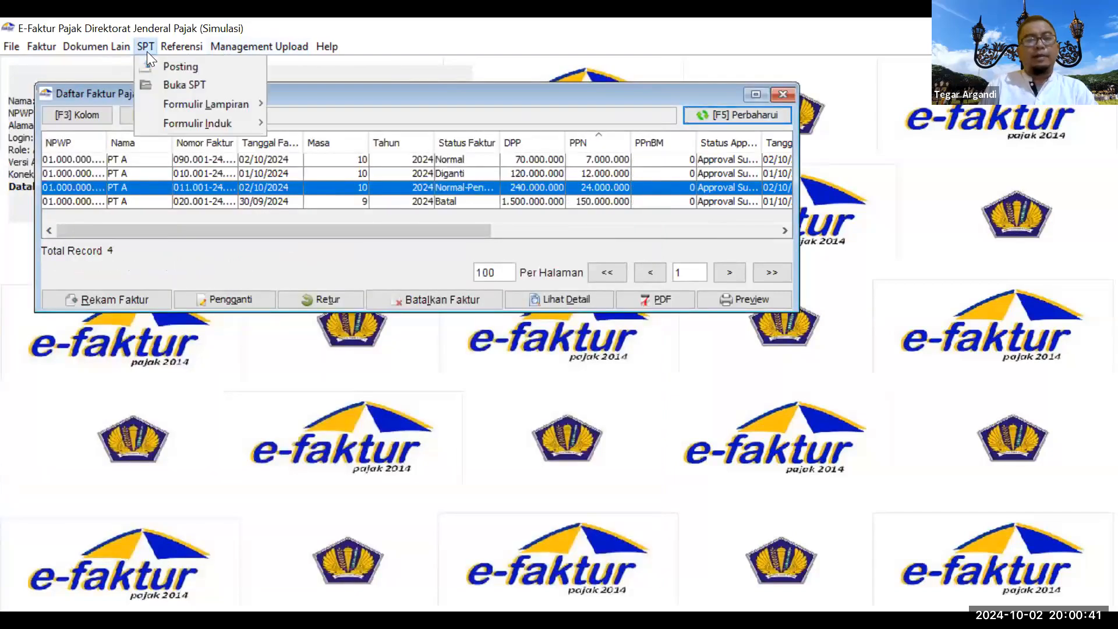
{"action": "left_click", "coordinate": [172, 84]}
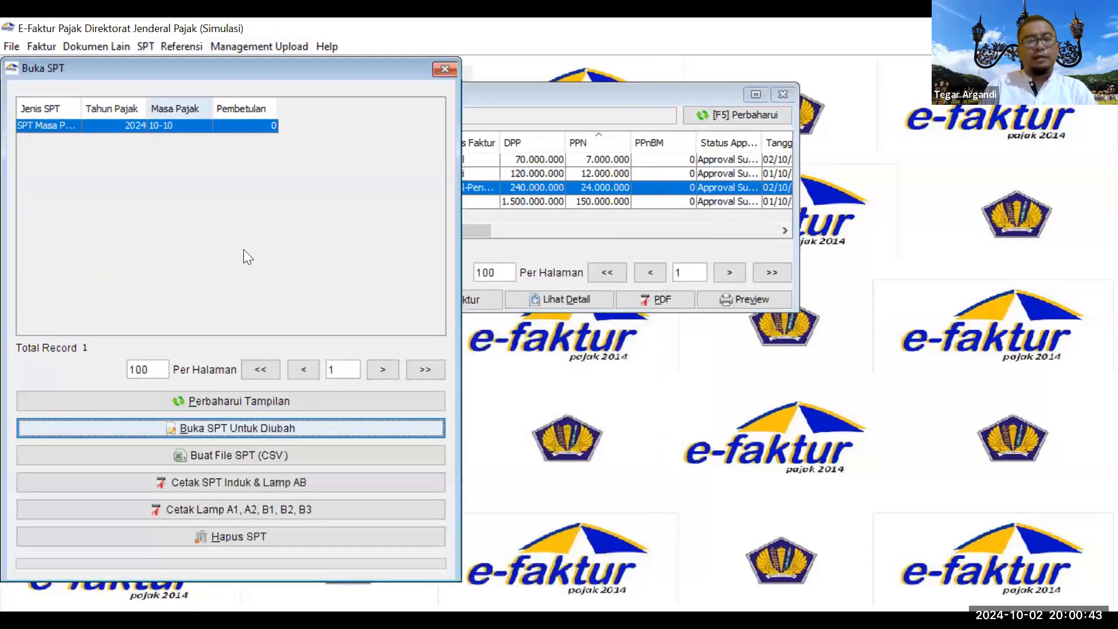
{"action": "left_click", "coordinate": [196, 396]}
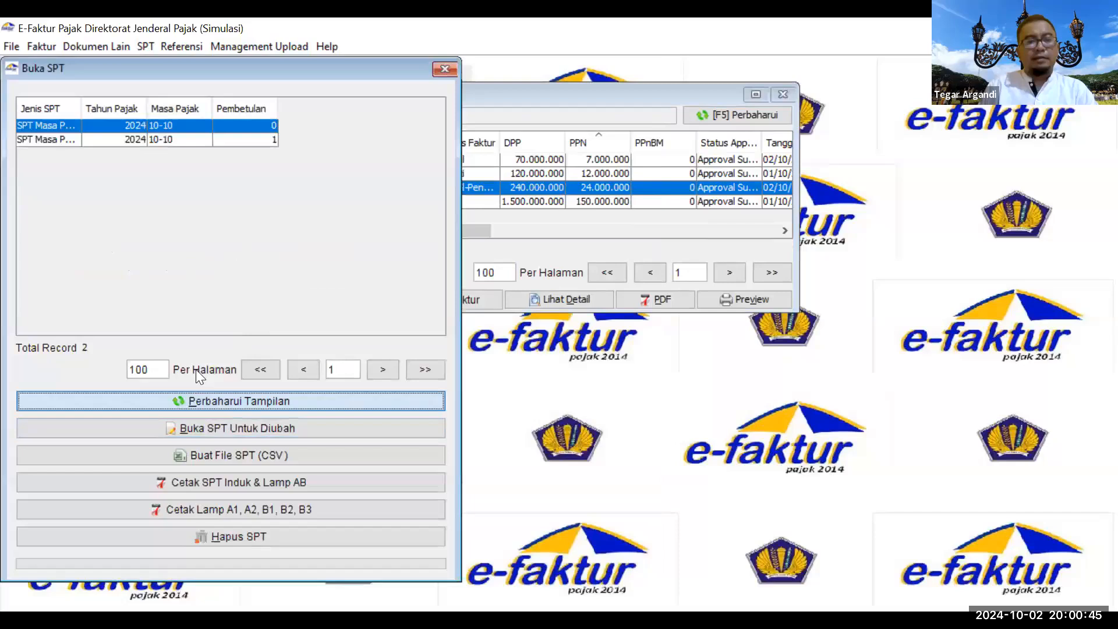
{"action": "left_click", "coordinate": [144, 137]}
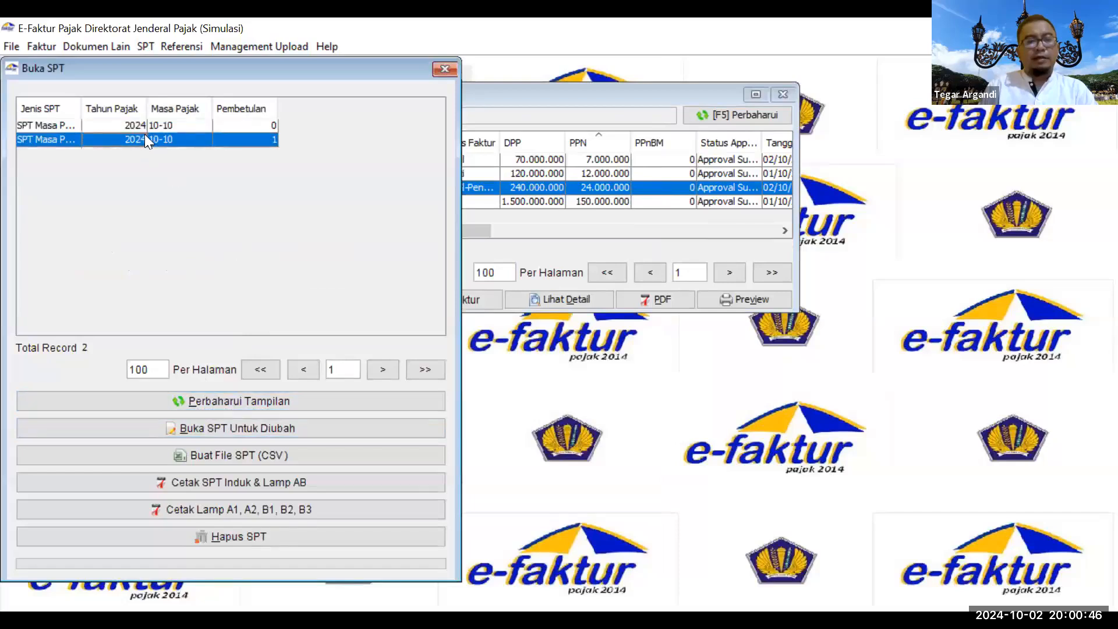
{"action": "left_click", "coordinate": [205, 430]}
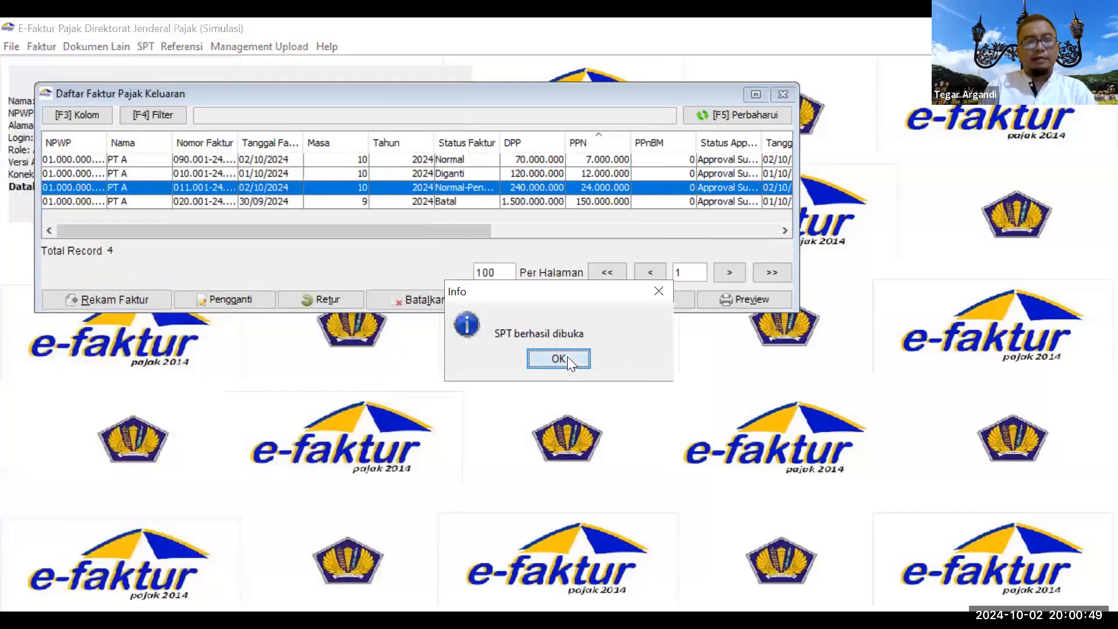
{"action": "left_click", "coordinate": [559, 358]}
{"action": "left_click", "coordinate": [181, 46]}
Step: In 1111 AB Bagian III, enter compensations of 3000000 and 2000000 for period 10/2023
{"action": "mouse_move", "coordinate": [140, 46]}
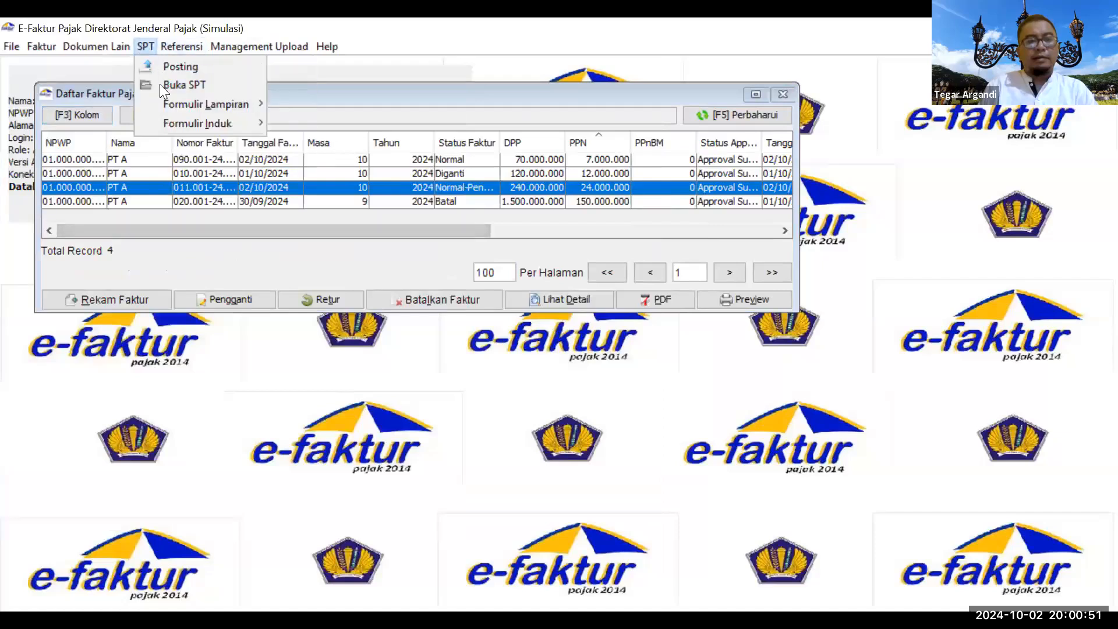
{"action": "mouse_move", "coordinate": [161, 103]}
{"action": "left_click", "coordinate": [299, 193]}
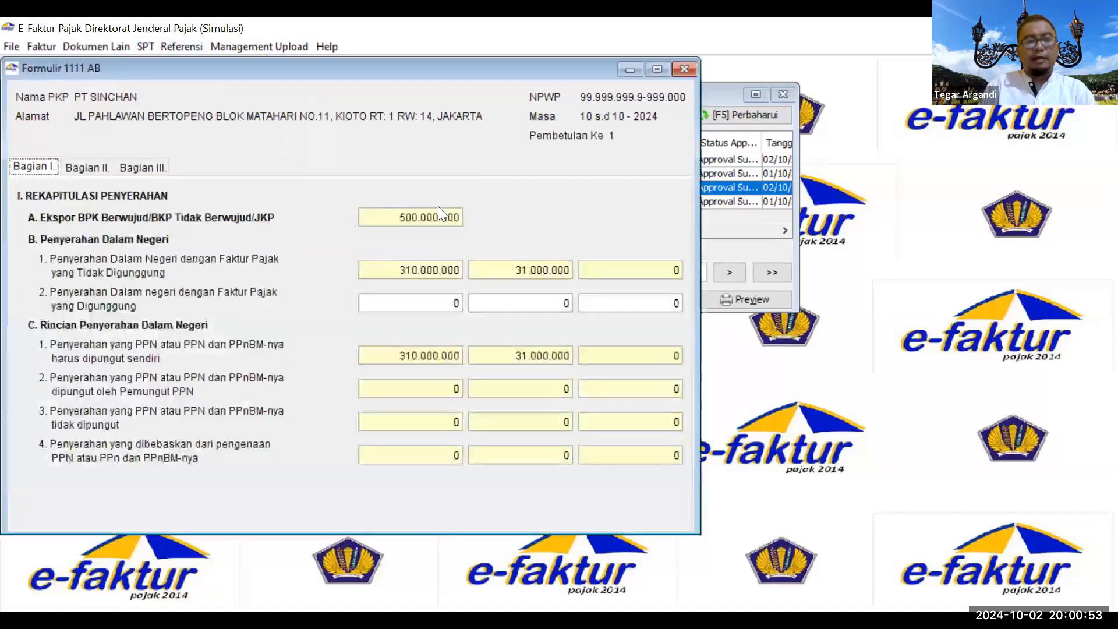
{"action": "left_click", "coordinate": [80, 161]}
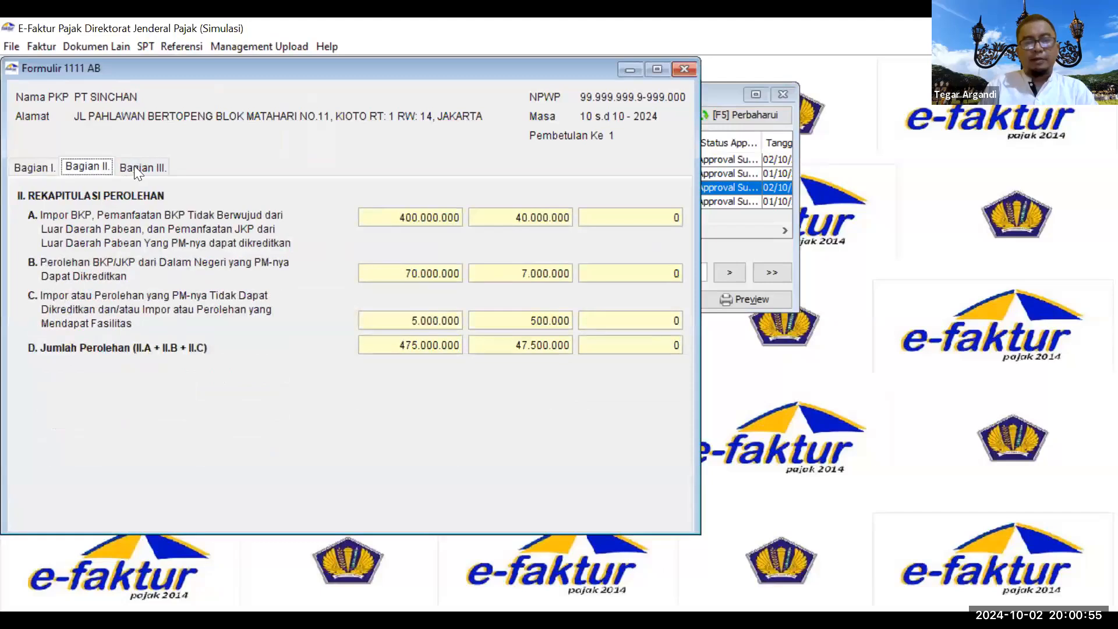
{"action": "left_click", "coordinate": [135, 166]}
{"action": "double_click", "coordinate": [564, 262]}
{"action": "type", "text": "3000000"}
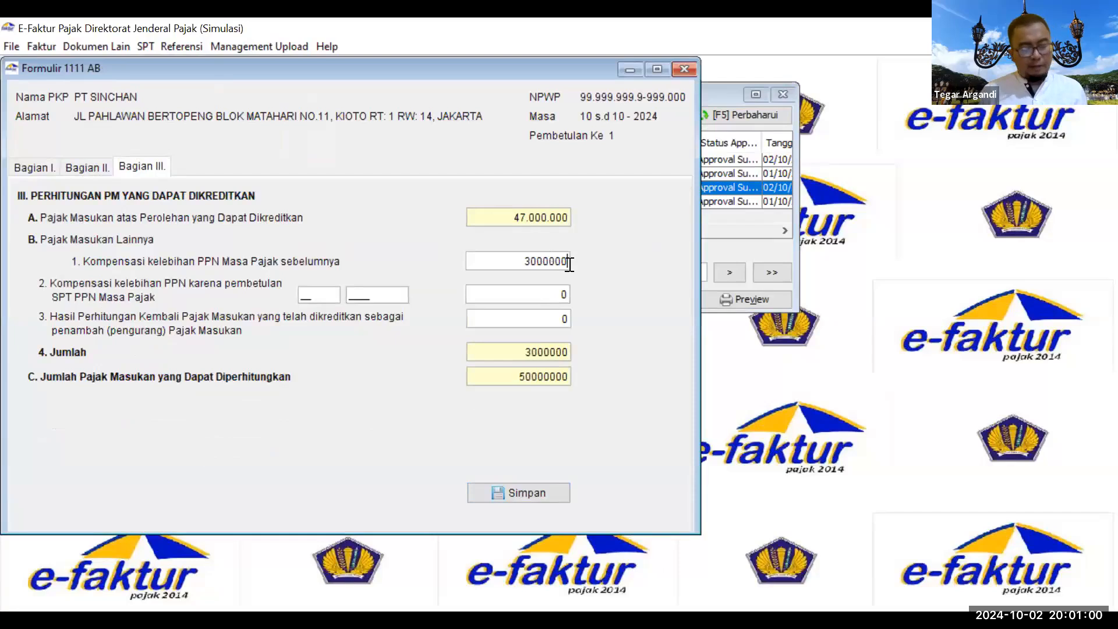
{"action": "key", "text": "Tab"}
{"action": "type", "text": "2"}
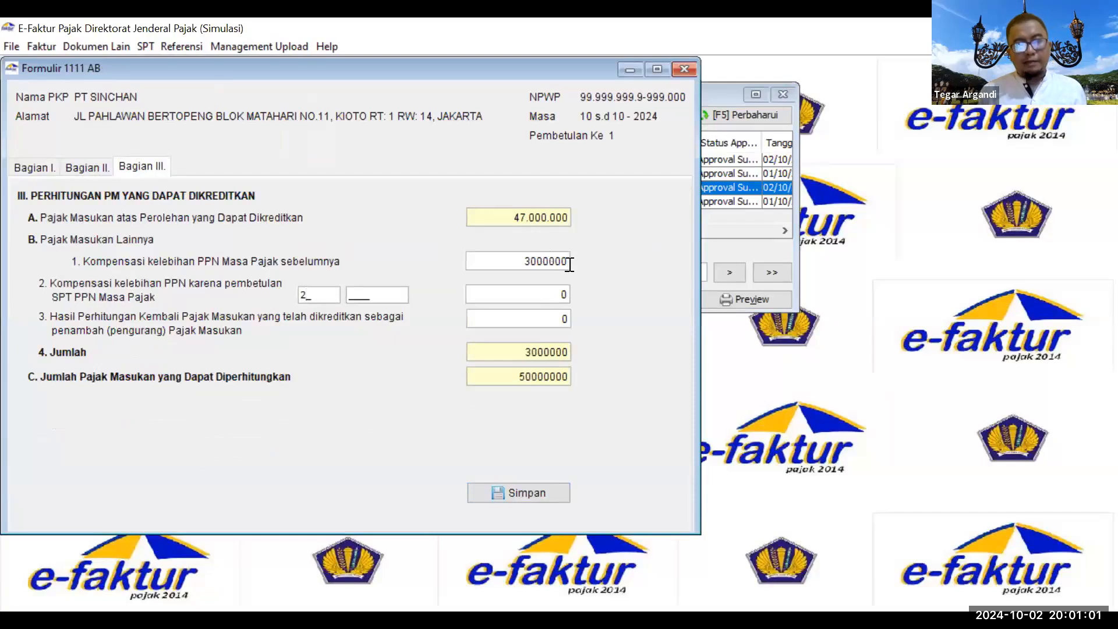
{"action": "key", "text": "BackSpace"}
{"action": "type", "text": "102023"}
{"action": "type", "text": "2"}
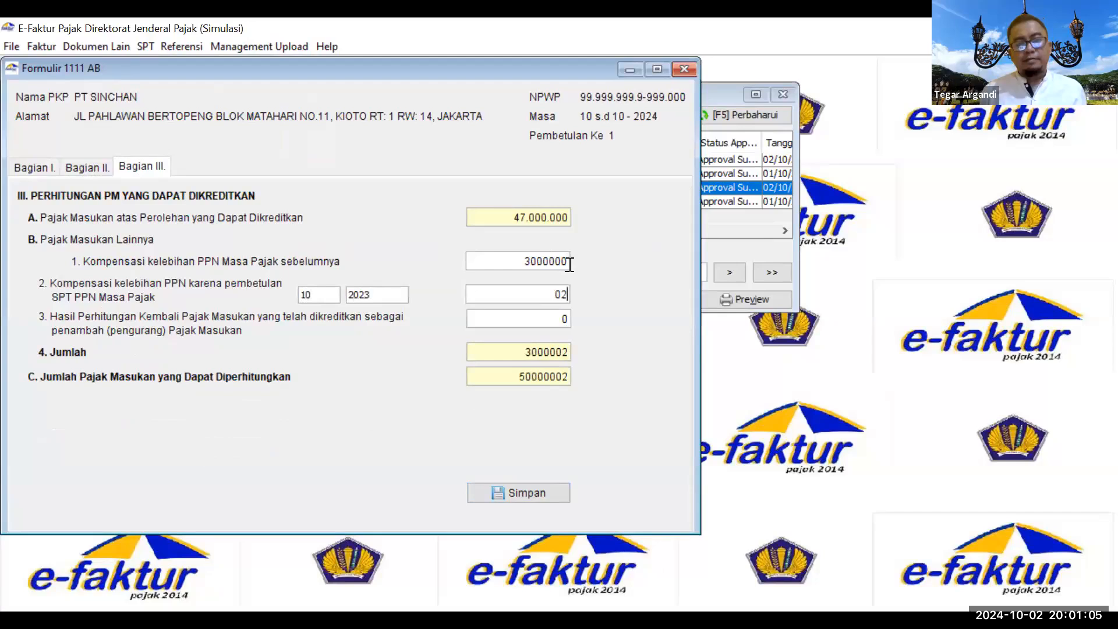
{"action": "type", "text": "000000"}
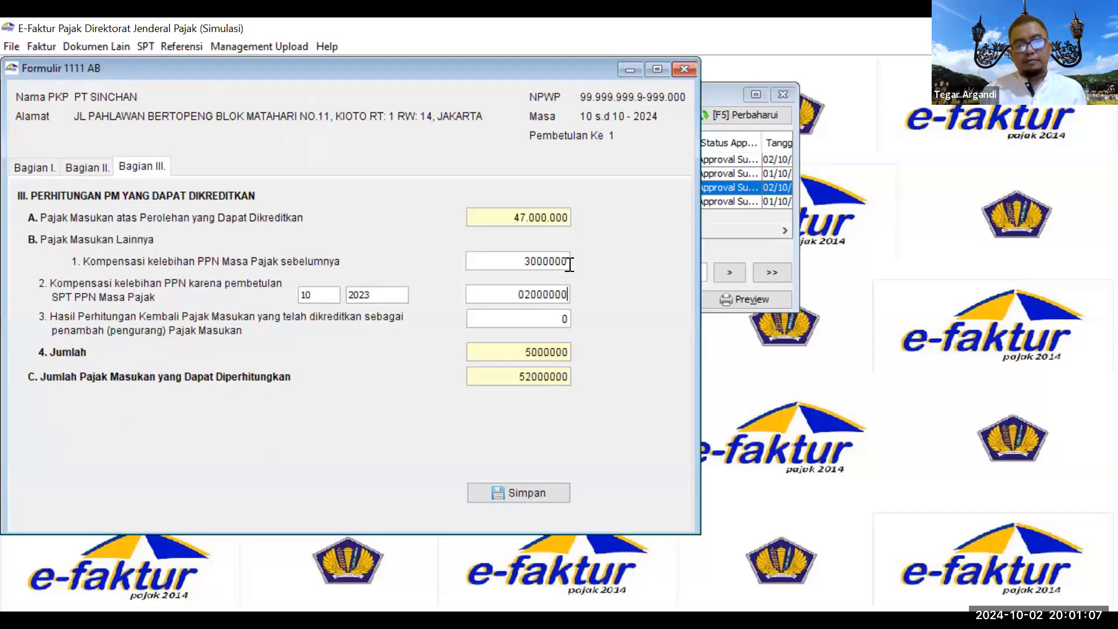
Step: Save the Bagian III figures and close the 1111 AB form
{"action": "left_click", "coordinate": [513, 498]}
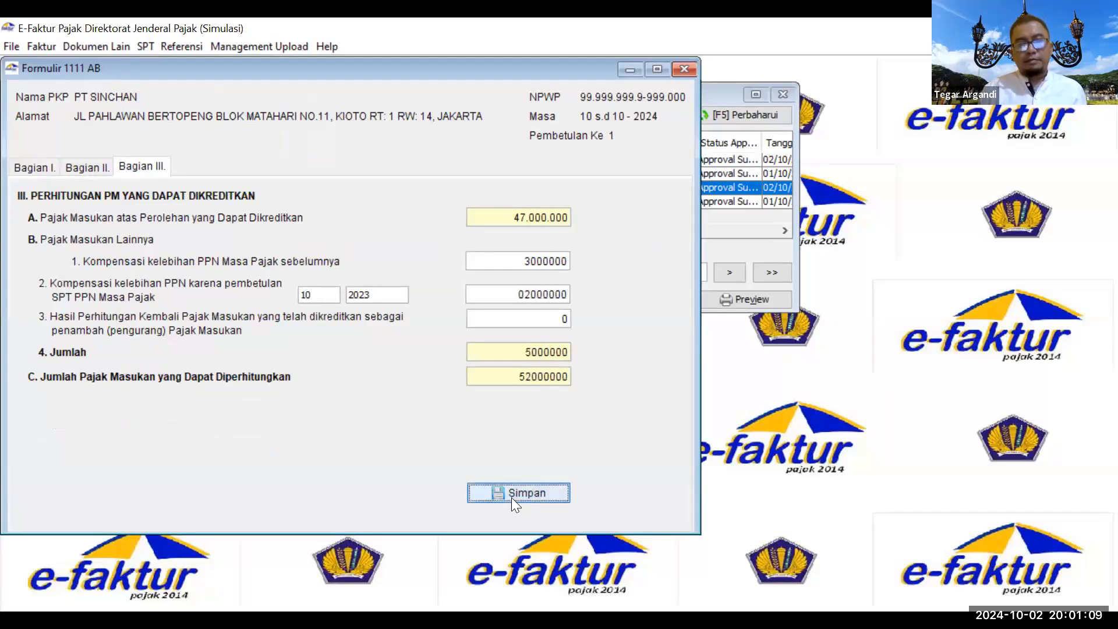
{"action": "left_click", "coordinate": [356, 322]}
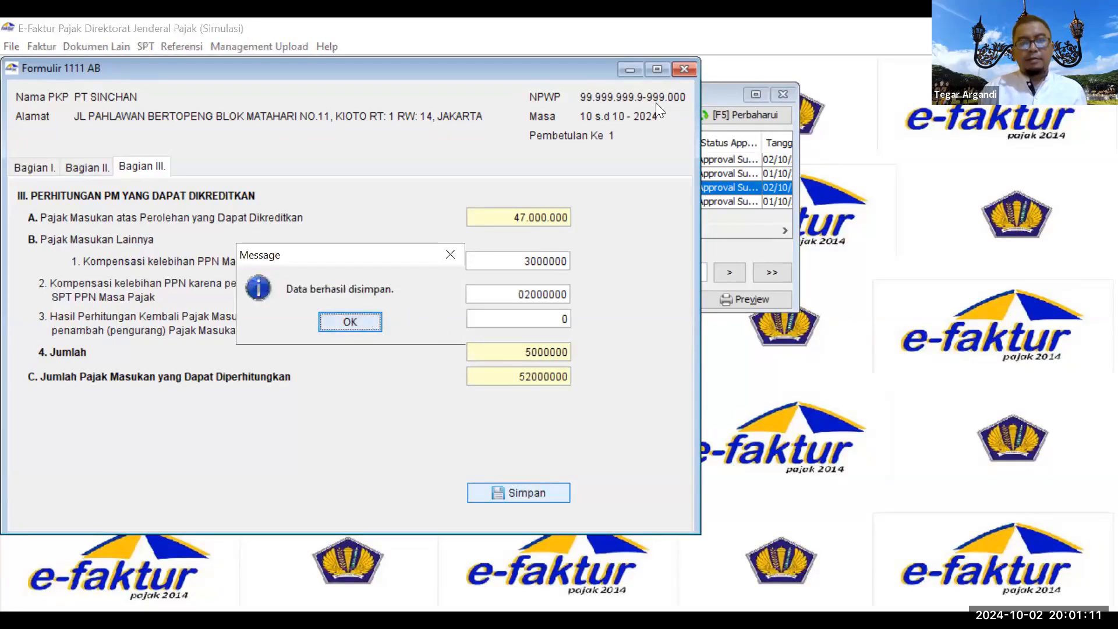
{"action": "left_click", "coordinate": [682, 70]}
{"action": "left_click", "coordinate": [143, 44]}
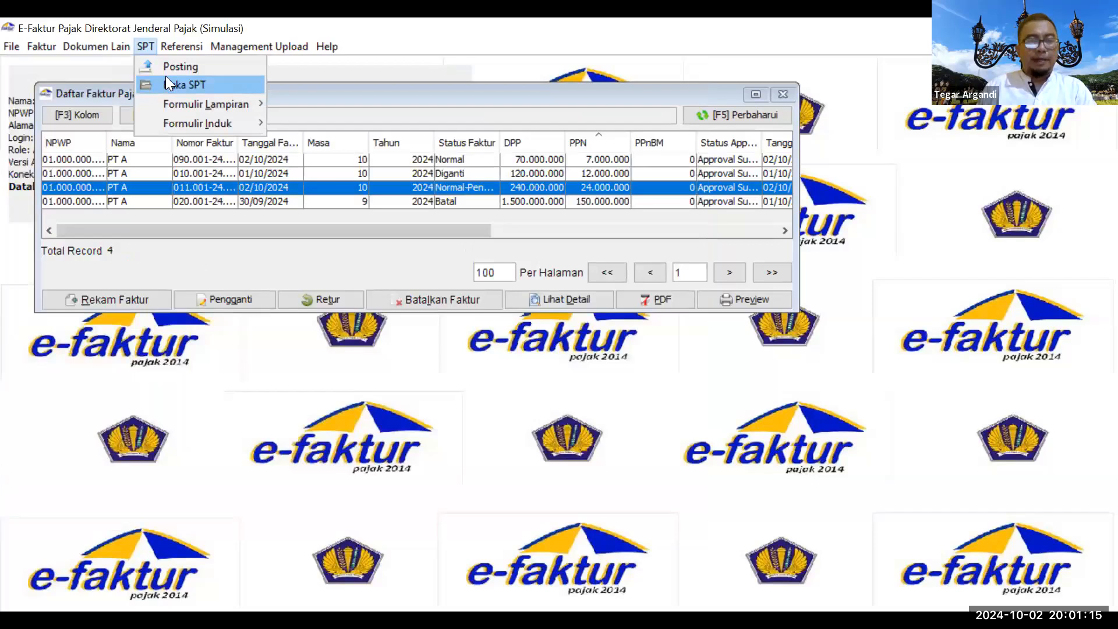
{"action": "mouse_move", "coordinate": [197, 121]}
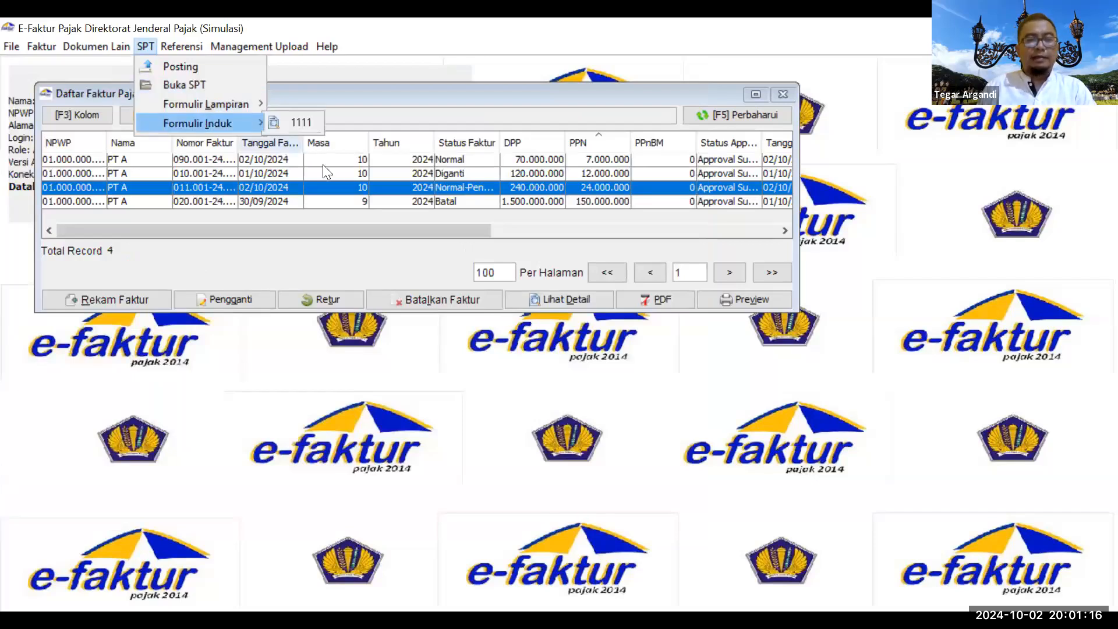
{"action": "left_click", "coordinate": [287, 122]}
{"action": "left_click", "coordinate": [105, 169]}
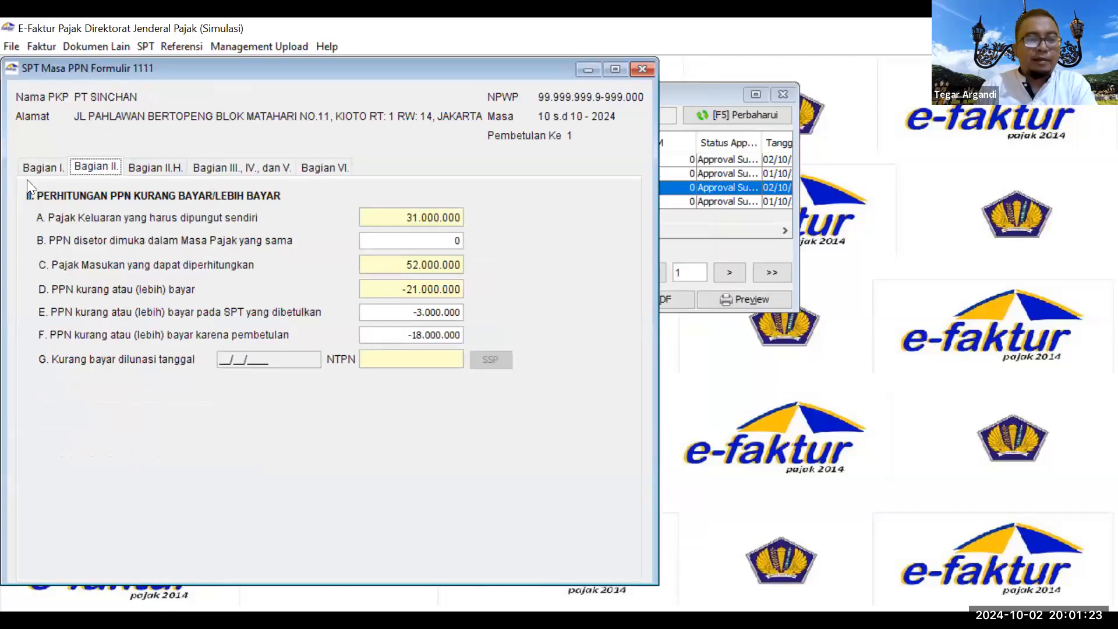
{"action": "left_click", "coordinate": [40, 172]}
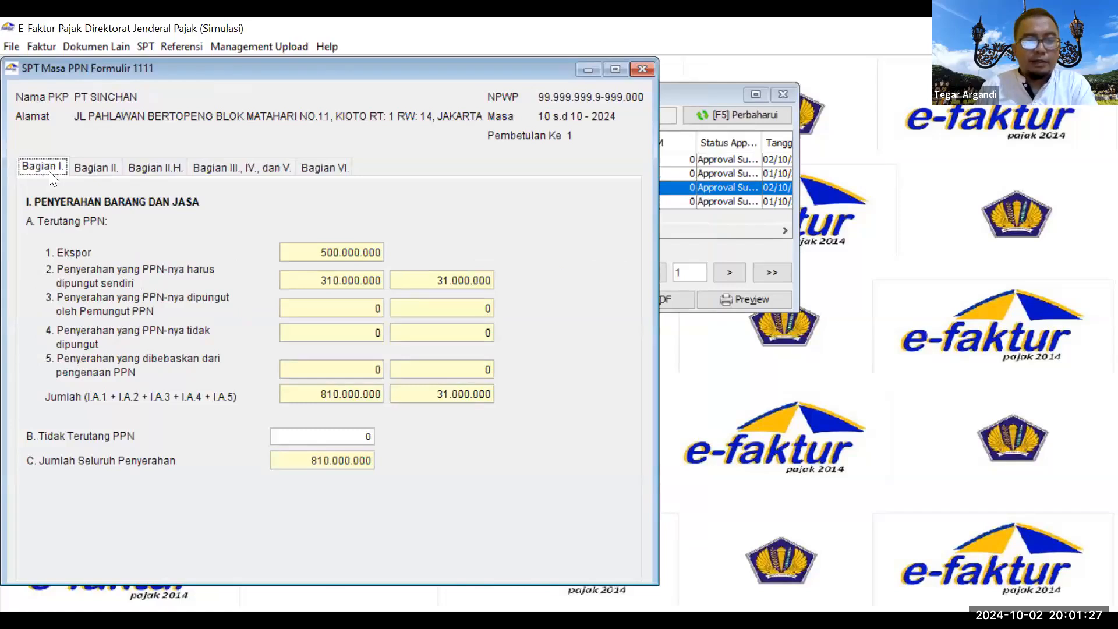
{"action": "left_click", "coordinate": [369, 437]}
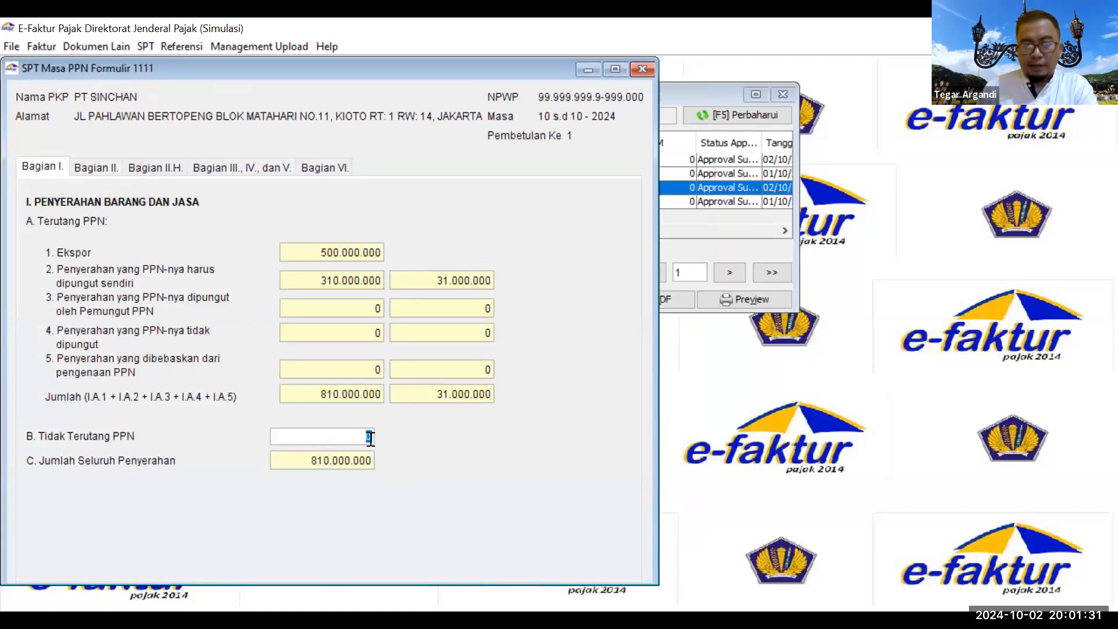
{"action": "type", "text": "310000000"}
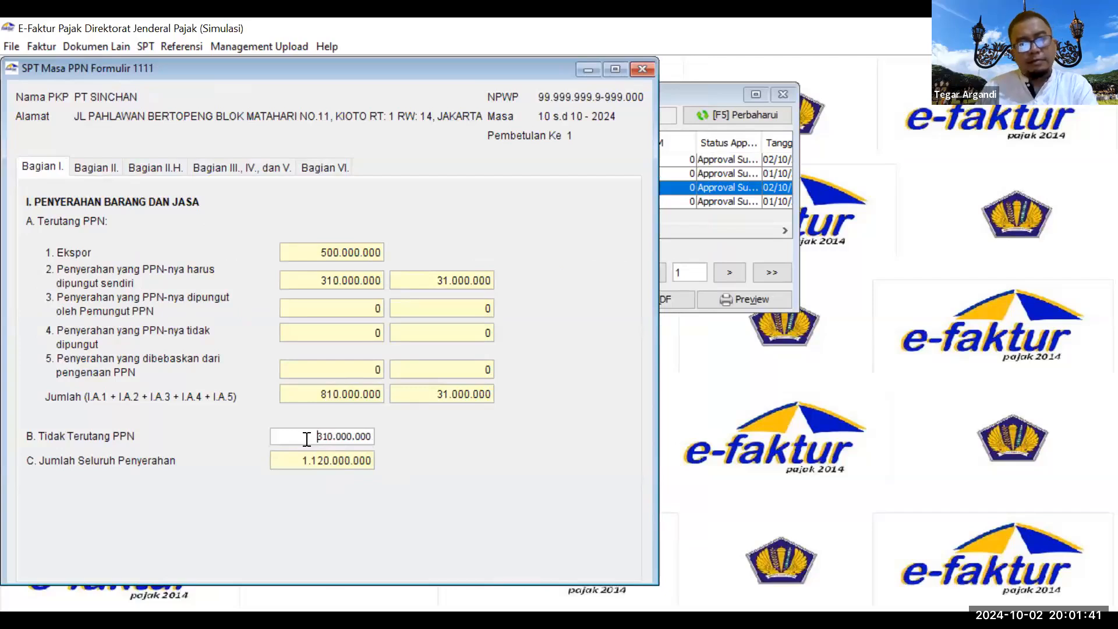
{"action": "left_click", "coordinate": [641, 70]}
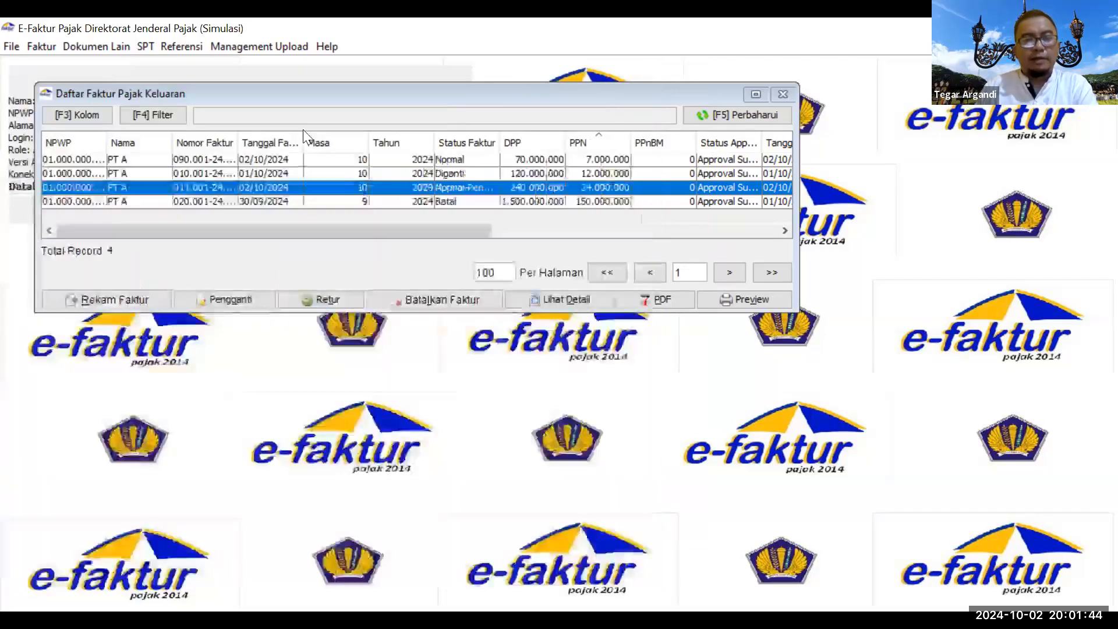
Step: Enter 300000000 of digunggung deliveries in 1111 AB Bagian I B.2
{"action": "left_click", "coordinate": [145, 47]}
{"action": "mouse_move", "coordinate": [178, 103]}
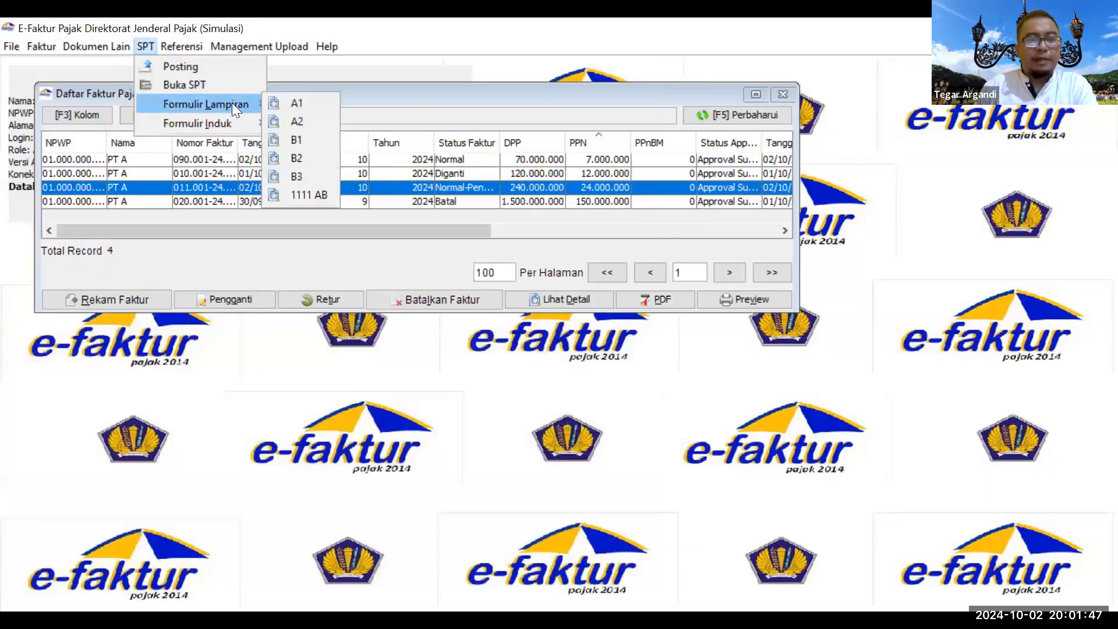
{"action": "left_click", "coordinate": [308, 212]}
{"action": "left_click", "coordinate": [138, 50]}
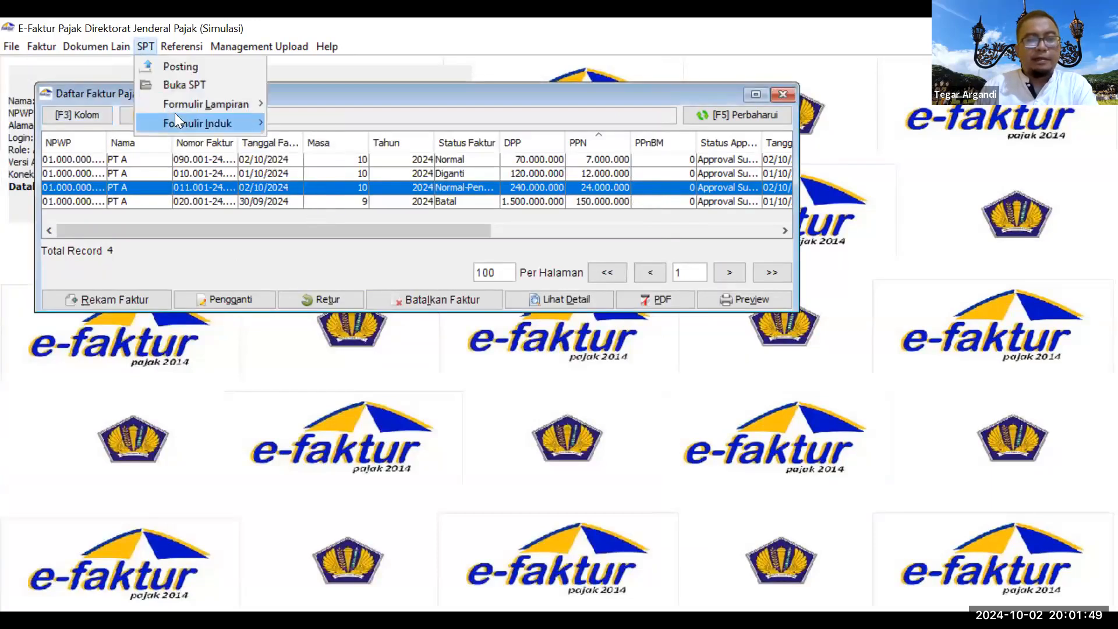
{"action": "mouse_move", "coordinate": [225, 104]}
{"action": "left_click", "coordinate": [314, 191]}
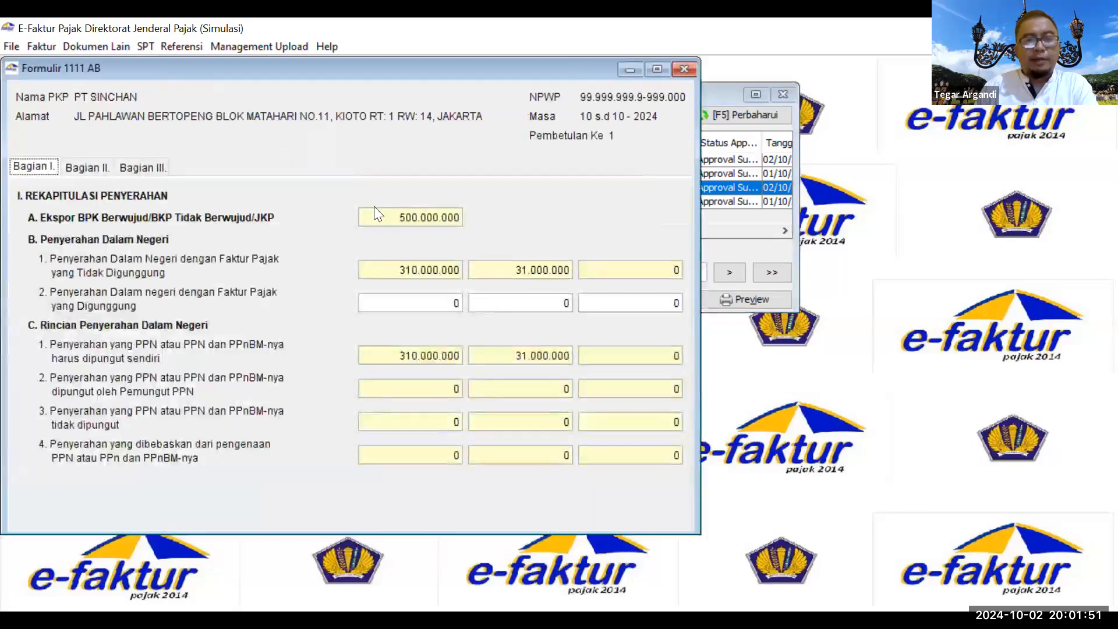
{"action": "left_click", "coordinate": [455, 302]}
{"action": "type", "text": "300000000"}
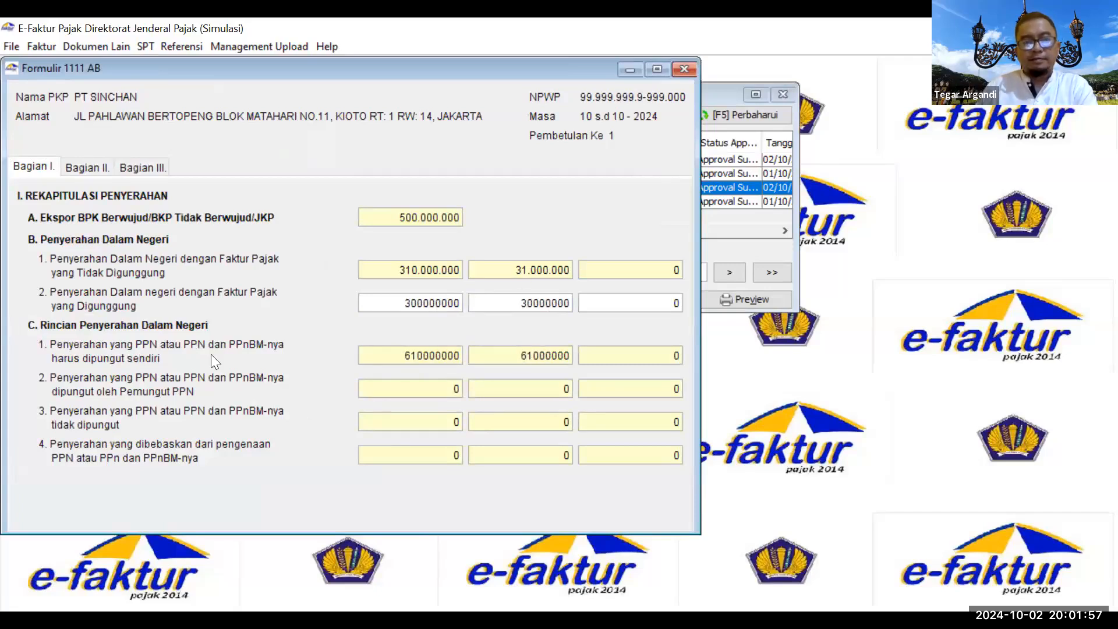
Step: Save the 1111 AB attachment with C.1 at 610000000 and close it
{"action": "left_click", "coordinate": [138, 166]}
{"action": "left_click", "coordinate": [499, 493]}
{"action": "left_click", "coordinate": [354, 315]}
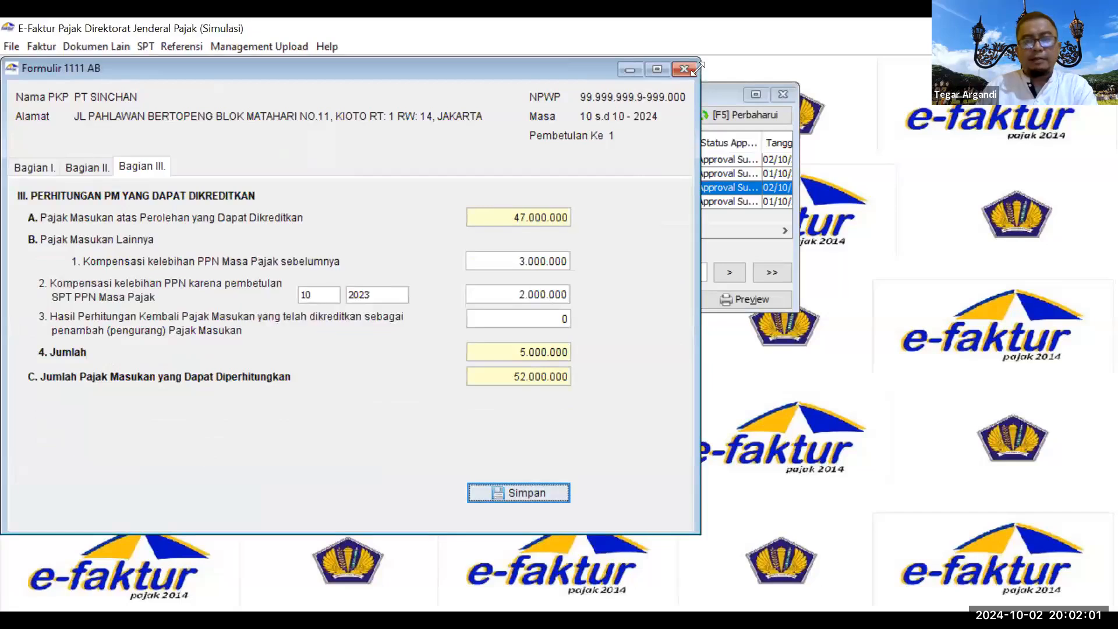
{"action": "left_click", "coordinate": [684, 68]}
Step: Enter 310000000 as Tidak Terutang PPN on form 1111 and view Bagian II's 12.000.000 underpayment
{"action": "left_click", "coordinate": [140, 46]}
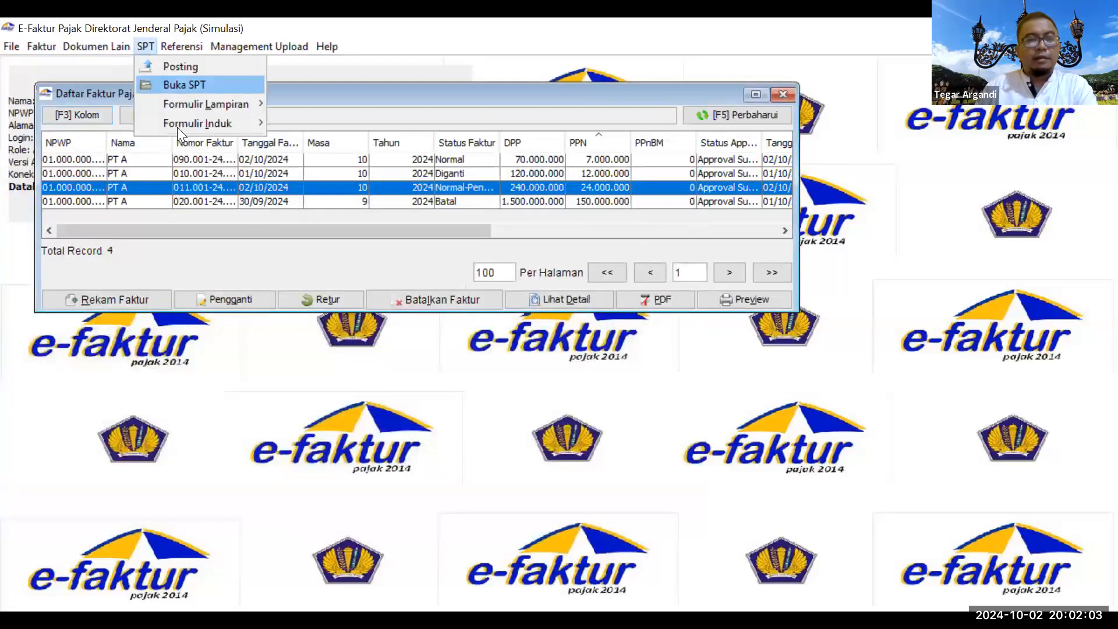
{"action": "mouse_move", "coordinate": [184, 126]}
{"action": "left_click", "coordinate": [301, 122]}
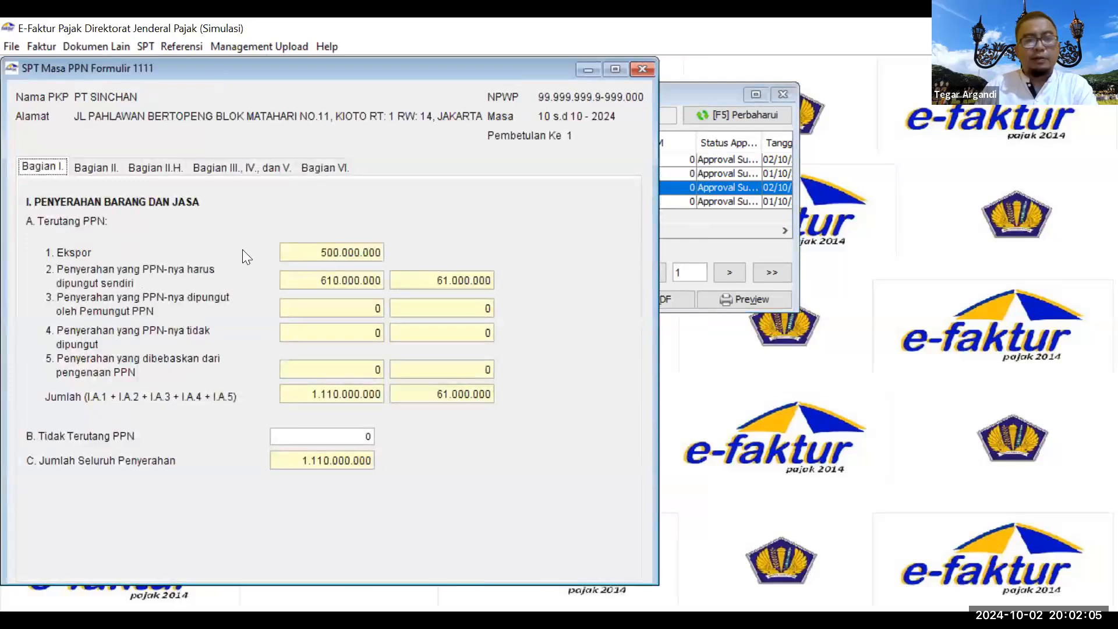
{"action": "key", "text": "Tab"}
{"action": "type", "text": "310000000"}
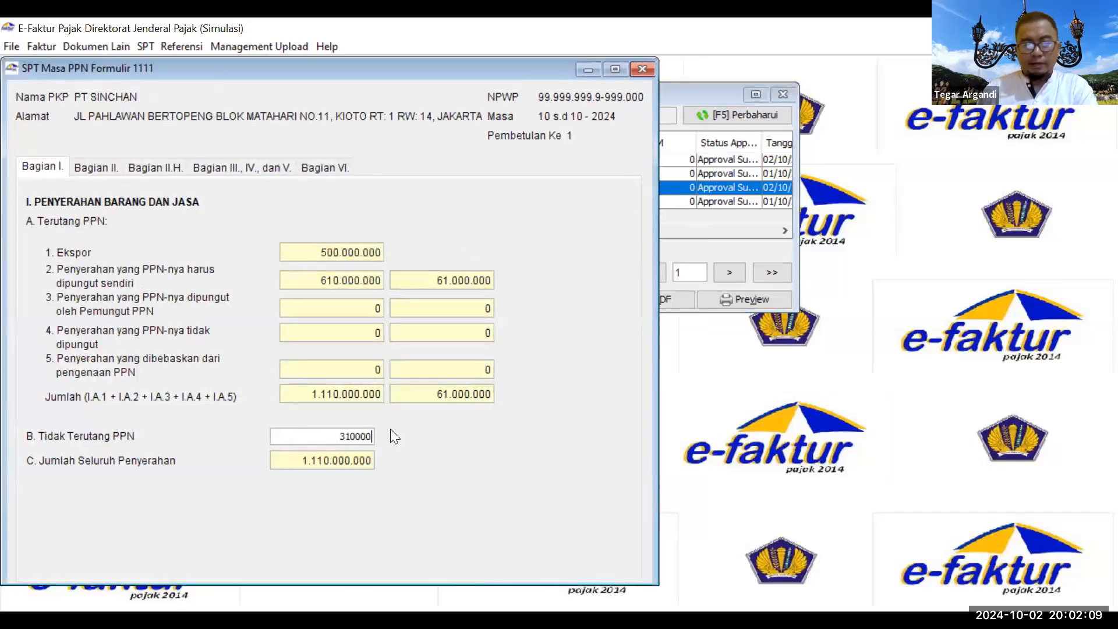
{"action": "left_click", "coordinate": [382, 392]}
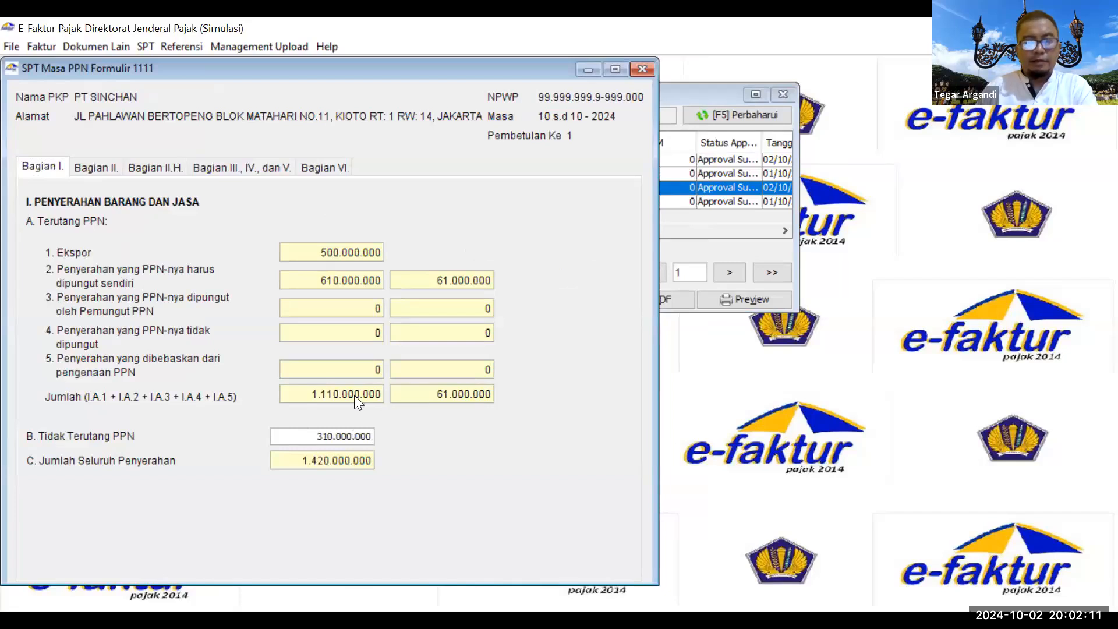
{"action": "left_click", "coordinate": [90, 168]}
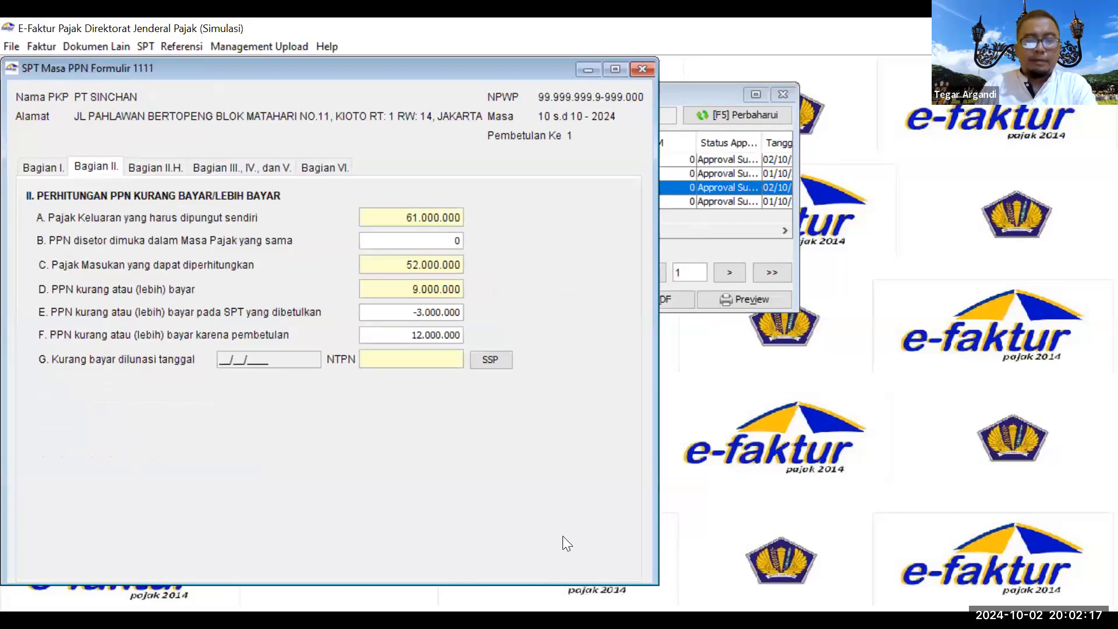
Step: Mark Bagian II lines D (9.000.000), E (-3.000.000) and F (12.000.000), clear the marks, and return to the slideshow
{"action": "mouse_move", "coordinate": [402, 272]}
{"action": "left_mouse_down"}
{"action": "mouse_move", "coordinate": [431, 304]}
{"action": "mouse_move", "coordinate": [466, 268]}
{"action": "left_mouse_up"}
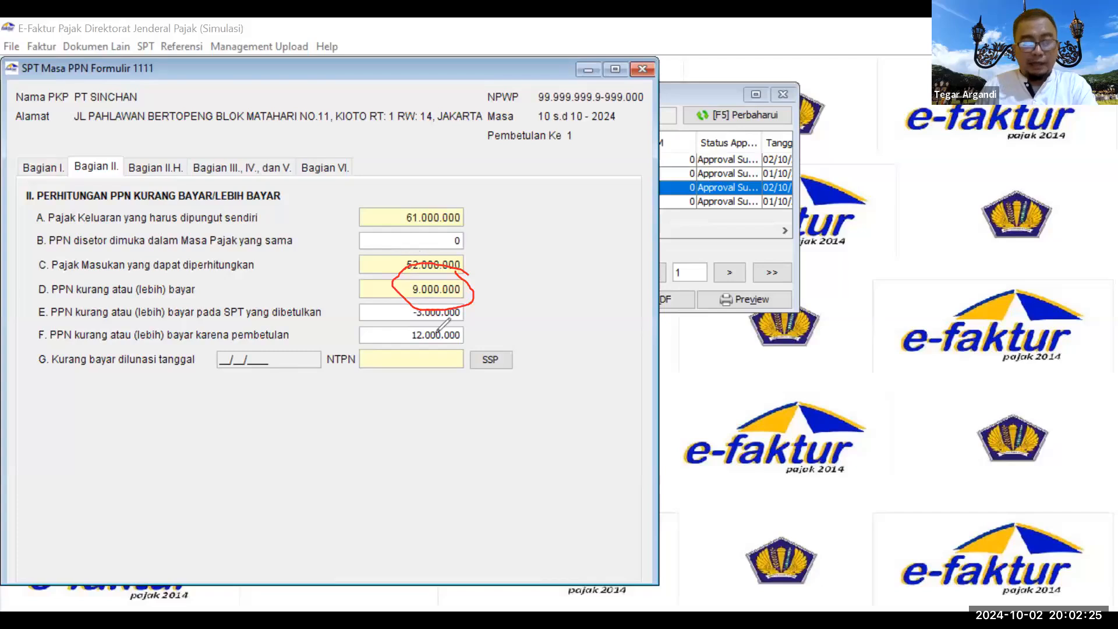
{"action": "mouse_move", "coordinate": [475, 306]}
{"action": "left_mouse_down"}
{"action": "mouse_move", "coordinate": [433, 298]}
{"action": "mouse_move", "coordinate": [398, 314]}
{"action": "mouse_move", "coordinate": [463, 321]}
{"action": "mouse_move", "coordinate": [469, 290]}
{"action": "left_mouse_up"}
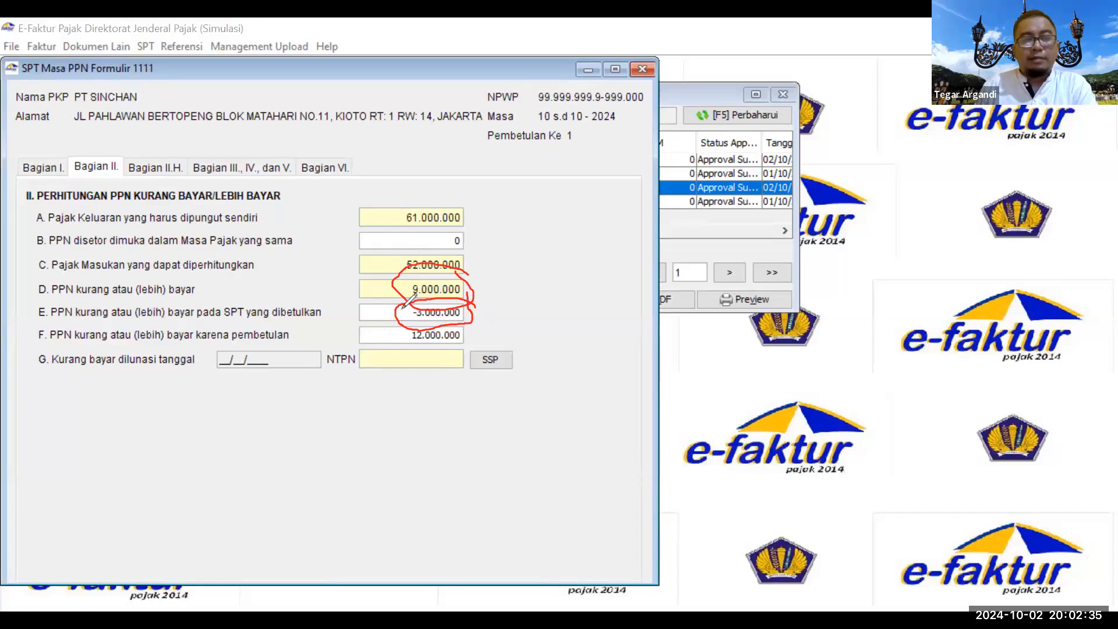
{"action": "mouse_move", "coordinate": [469, 319]}
{"action": "left_mouse_down"}
{"action": "mouse_move", "coordinate": [408, 314]}
{"action": "mouse_move", "coordinate": [396, 340]}
{"action": "mouse_move", "coordinate": [454, 347]}
{"action": "mouse_move", "coordinate": [475, 324]}
{"action": "left_mouse_up"}
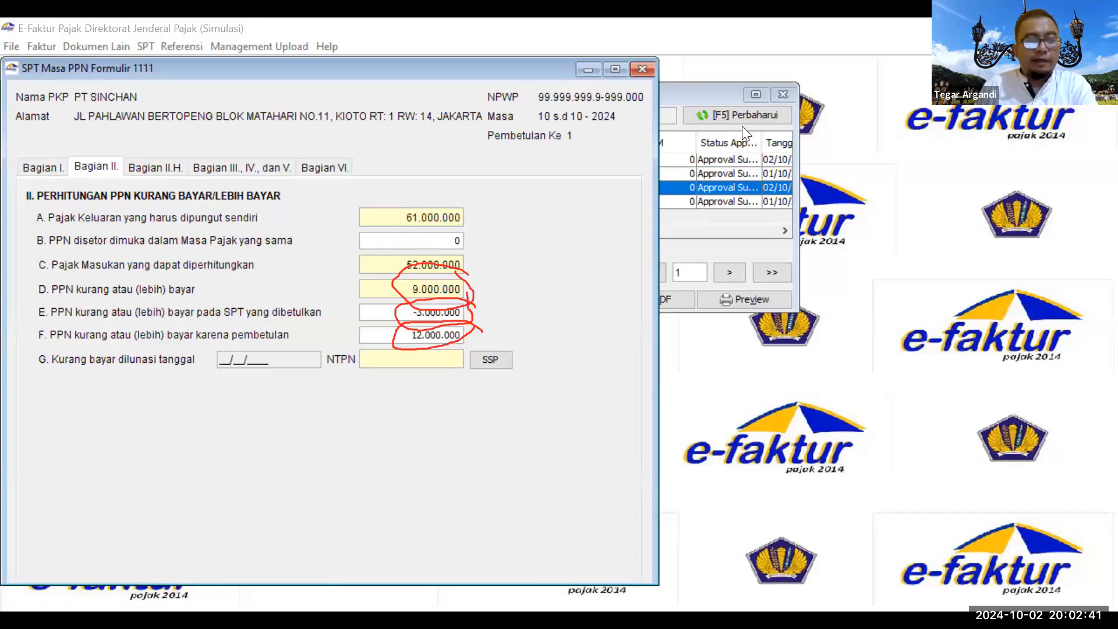
{"action": "mouse_move", "coordinate": [183, 315]}
{"action": "left_mouse_down"}
{"action": "mouse_move", "coordinate": [42, 329]}
{"action": "mouse_move", "coordinate": [114, 343]}
{"action": "mouse_move", "coordinate": [287, 347]}
{"action": "mouse_move", "coordinate": [265, 315]}
{"action": "mouse_move", "coordinate": [210, 318]}
{"action": "mouse_move", "coordinate": [190, 336]}
{"action": "mouse_move", "coordinate": [198, 343]}
{"action": "left_mouse_up"}
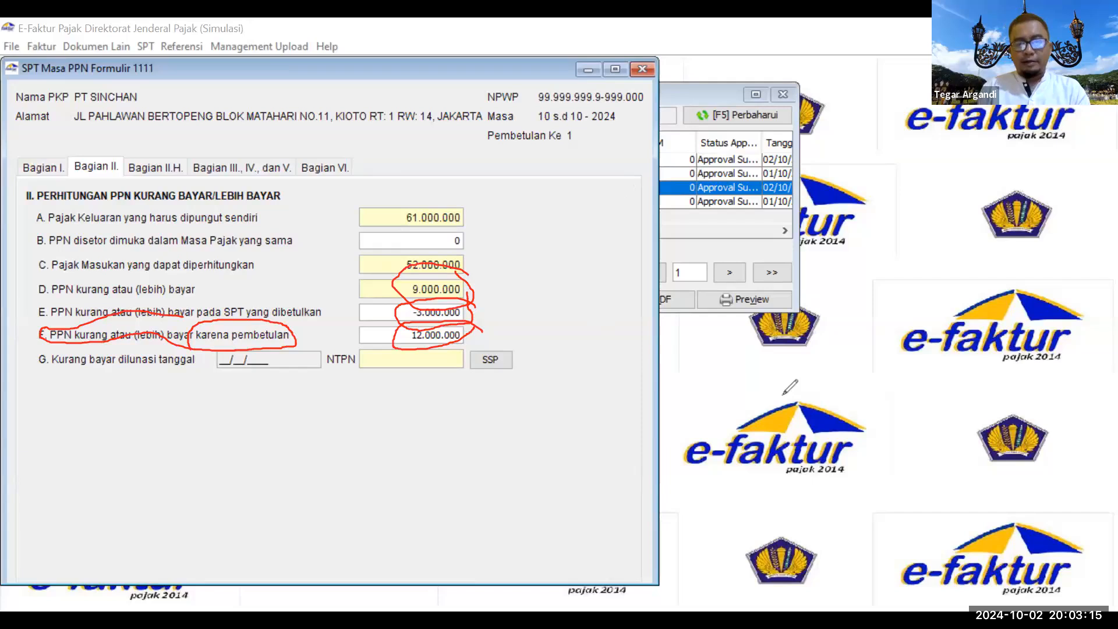
{"action": "left_click", "coordinate": [784, 437]}
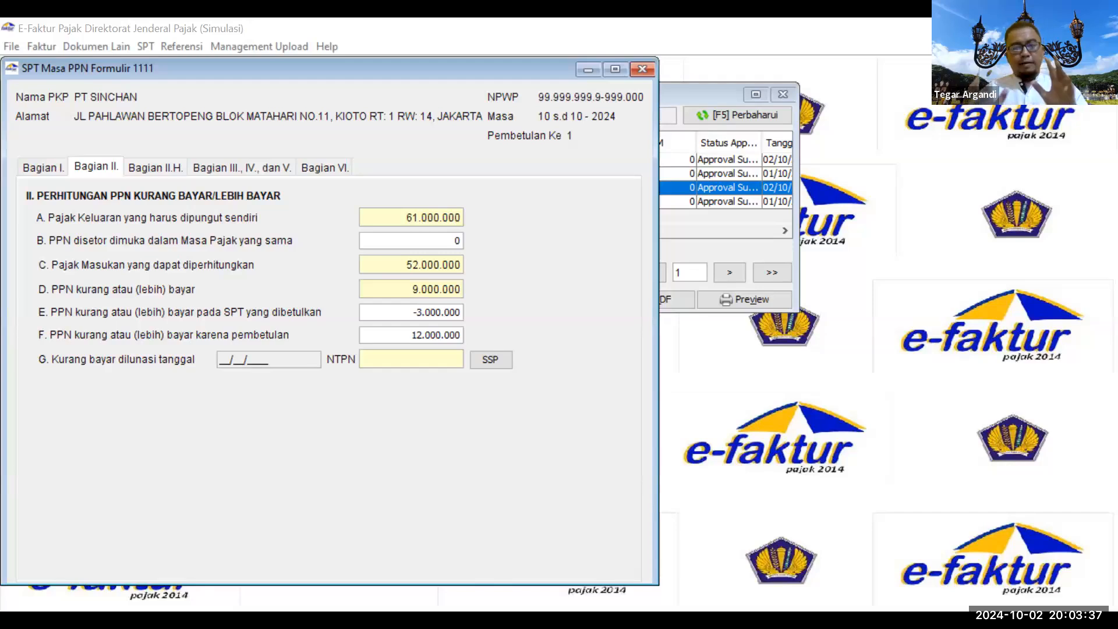
{"action": "key", "text": "alt+Tab"}
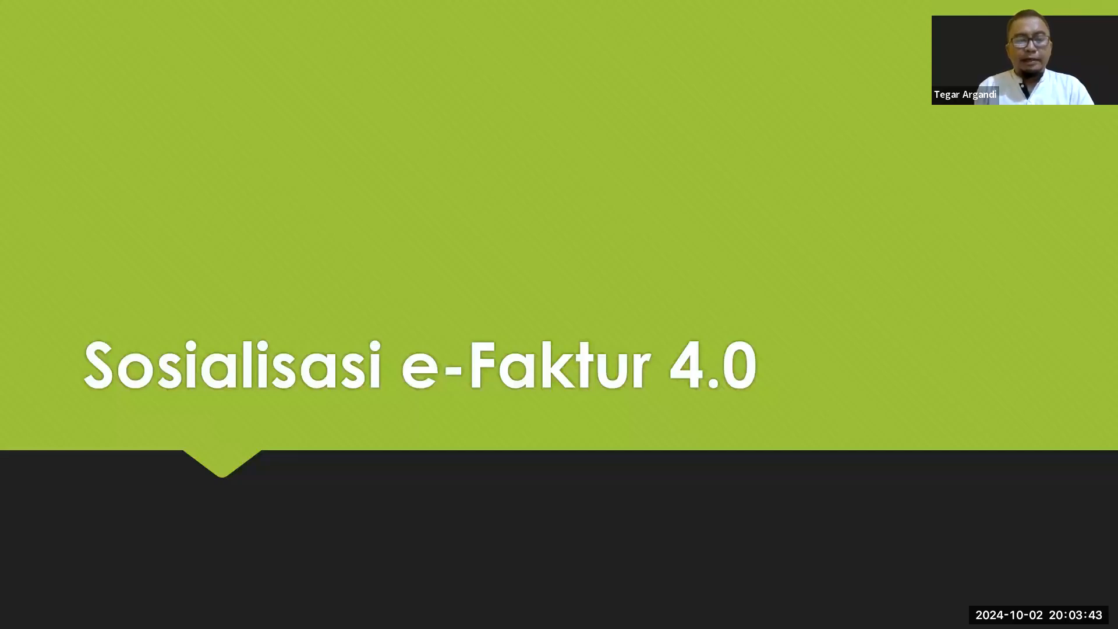
Step: Advance the slideshow past the Praktek Dummy and installation slides to the implementation timeline slide
{"action": "key", "text": "Right"}
{"action": "key", "text": "Right"}
{"action": "key", "text": "Right"}
{"action": "key", "text": "Right"}
{"action": "key", "text": "Right"}
{"action": "key", "text": "Right"}
{"action": "key", "text": "Right"}
{"action": "key", "text": "Right"}
{"action": "key", "text": "Right"}
{"action": "key", "text": "Right"}
{"action": "key", "text": "Right"}
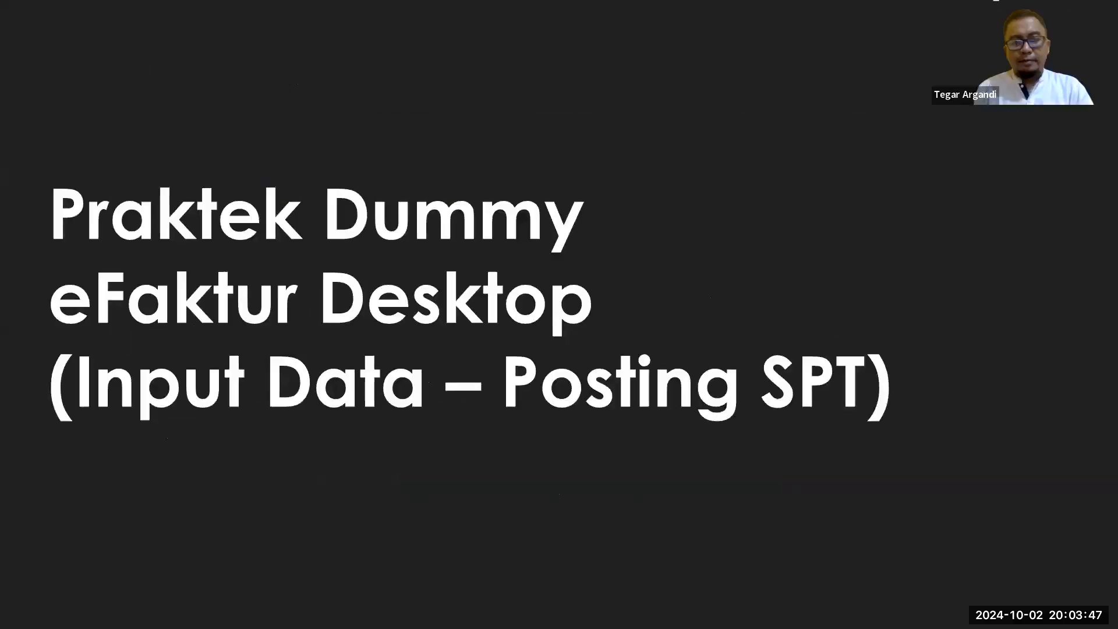
{"action": "key", "text": "Right"}
{"action": "key", "text": "Left"}
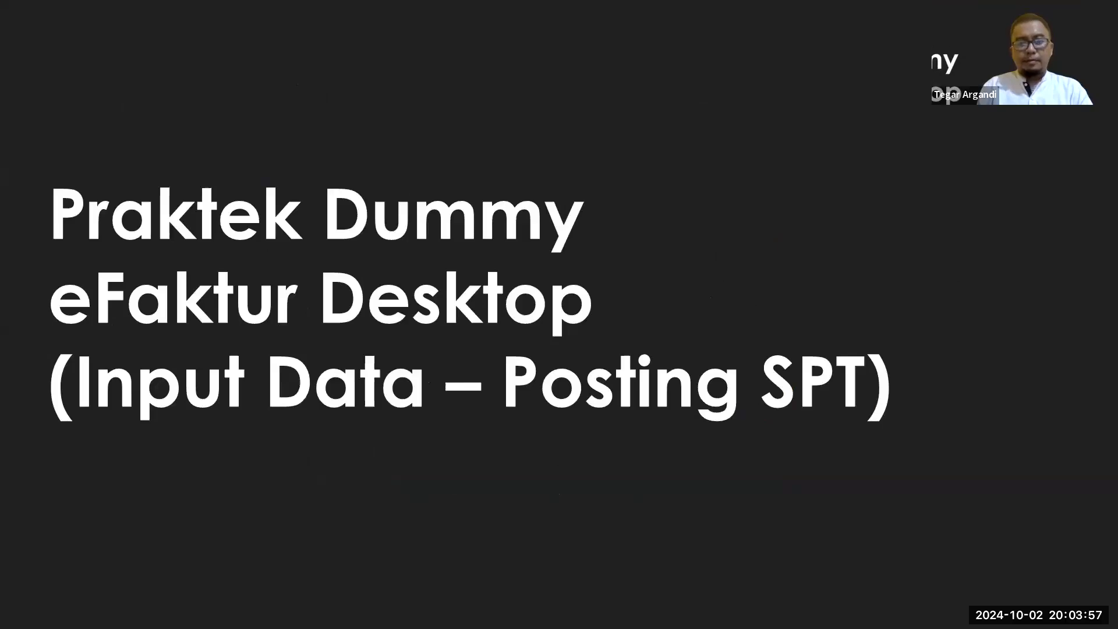
{"action": "key", "text": "Right"}
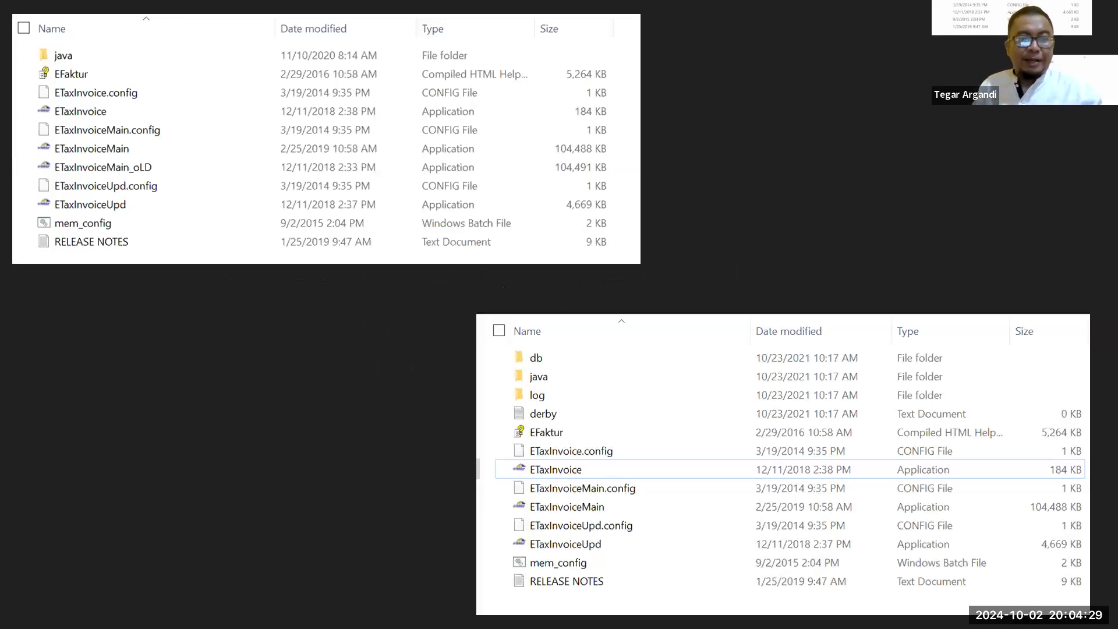
{"action": "key", "text": "Right"}
{"action": "key", "text": "Right"}
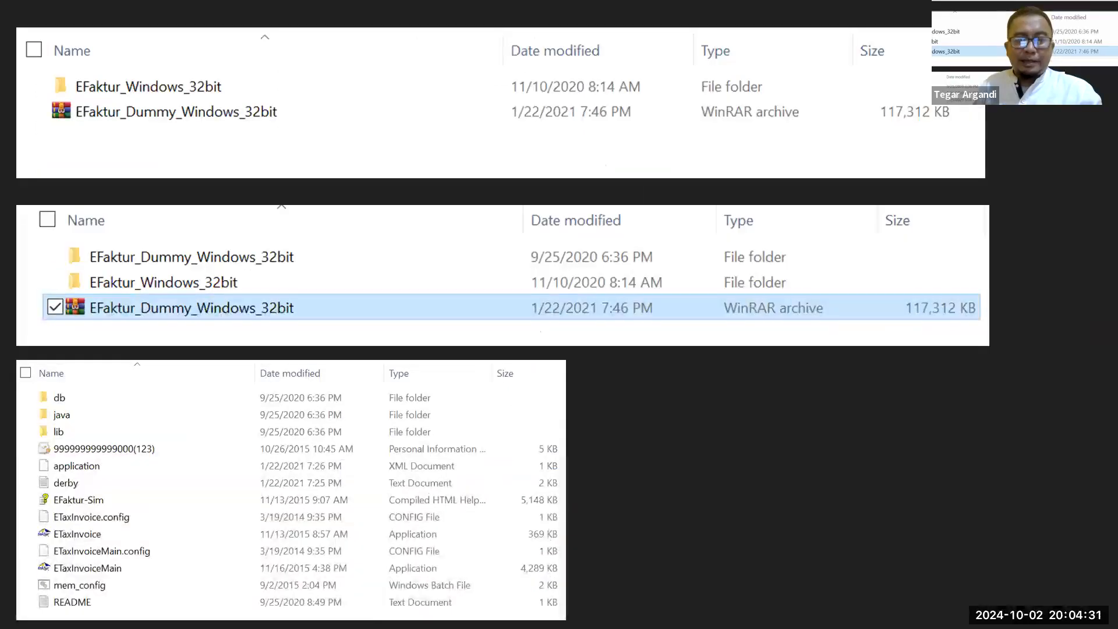
{"action": "key", "text": "Right"}
{"action": "key", "text": "Right"}
{"action": "key", "text": "Right"}
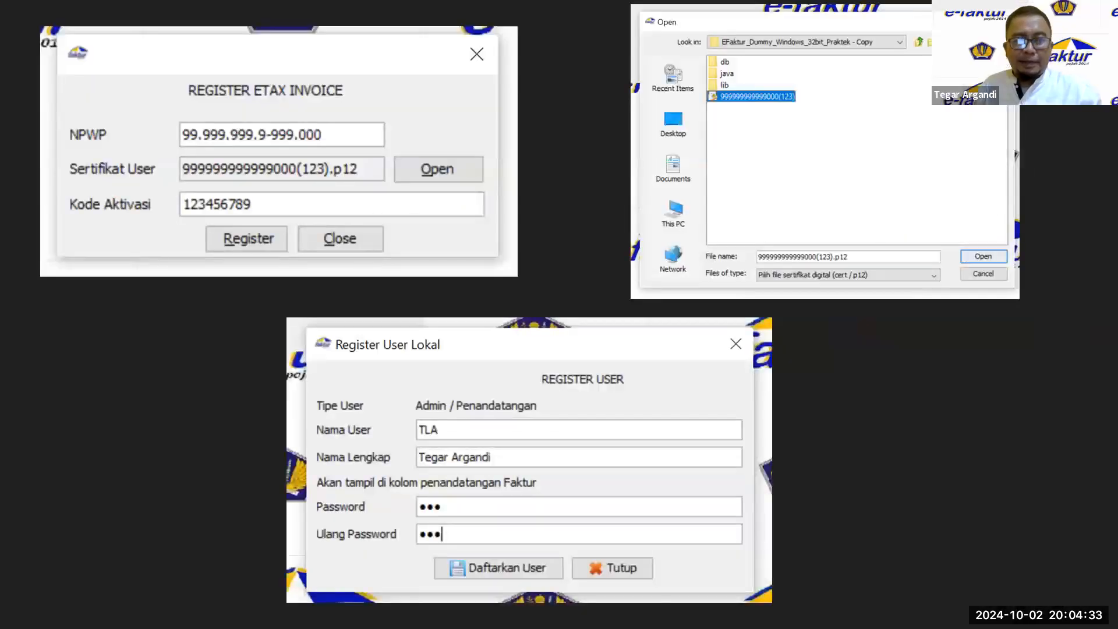
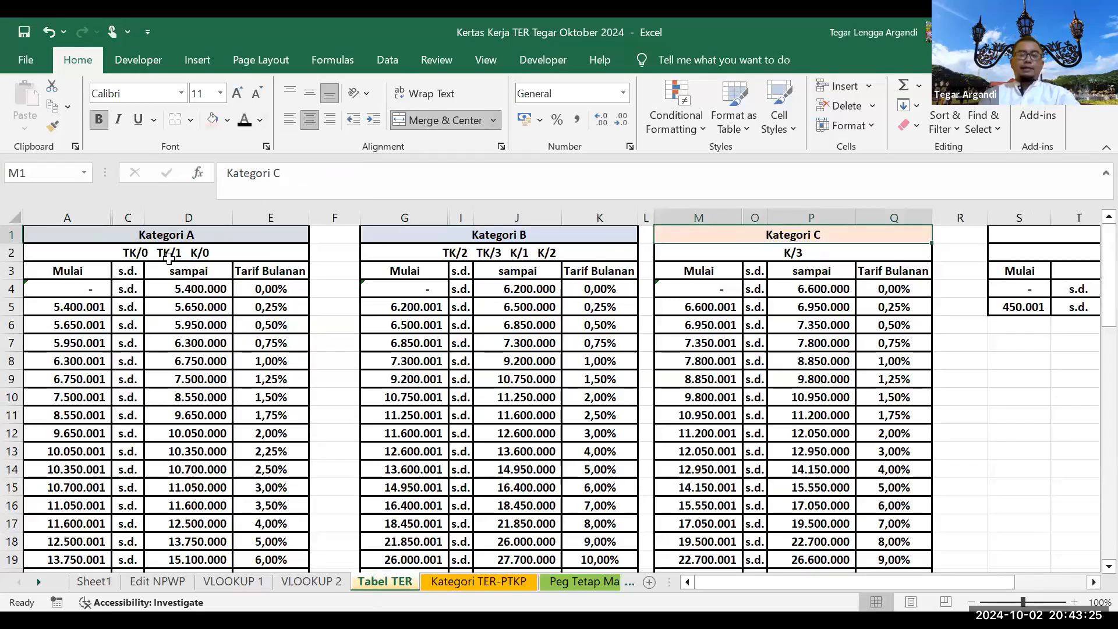
Step: Give the TK/0 TK/1 K/0, TK/2 TK/3 K/1 K/2 and K/3 status subtitle rows a light gold fill
{"action": "left_click", "coordinate": [168, 254]}
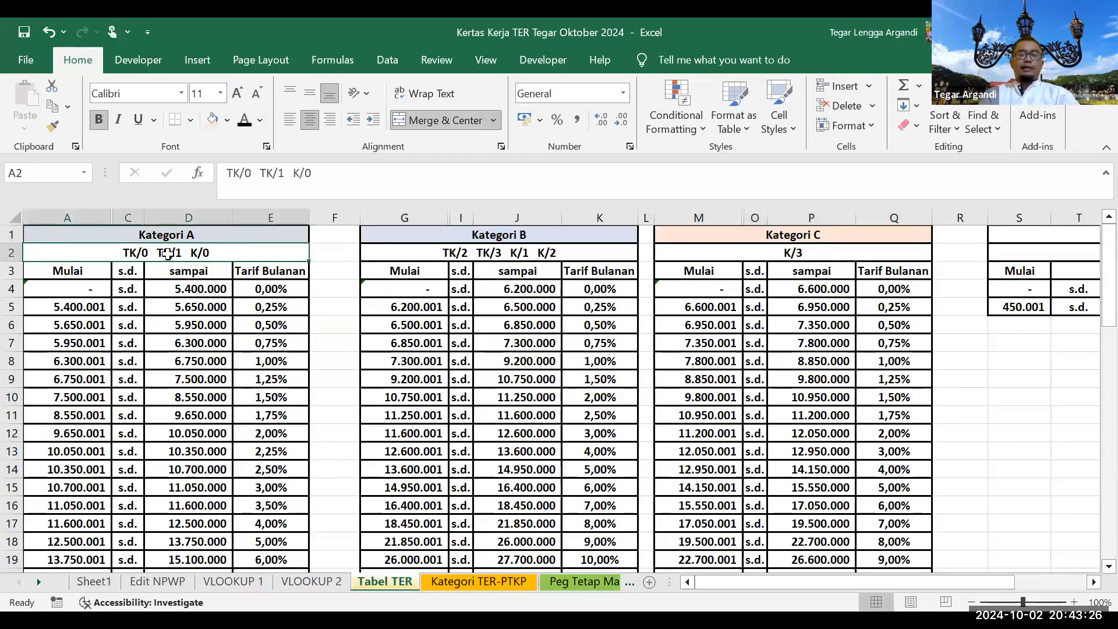
{"action": "left_click", "coordinate": [227, 120]}
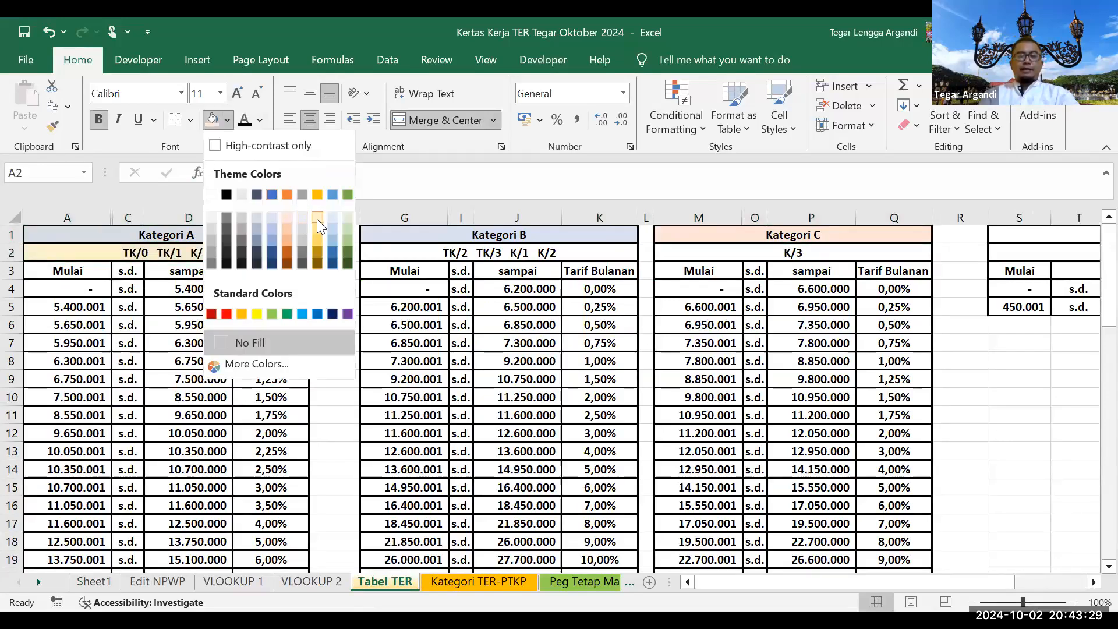
{"action": "left_click", "coordinate": [316, 219]}
{"action": "left_click", "coordinate": [501, 253]}
{"action": "left_click", "coordinate": [213, 120]}
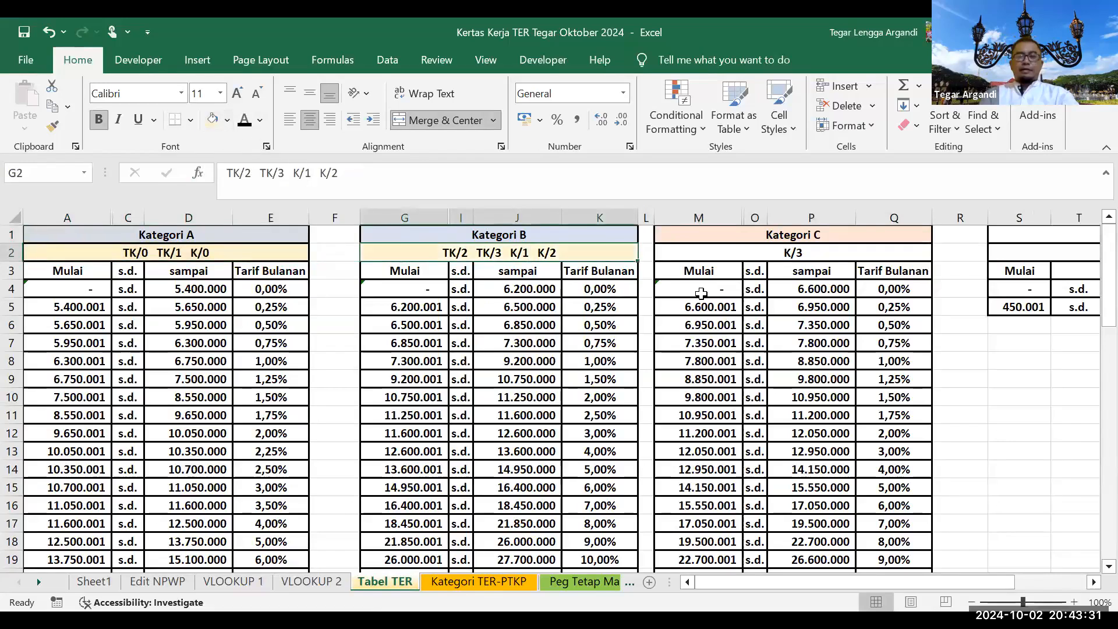
{"action": "left_click", "coordinate": [701, 256]}
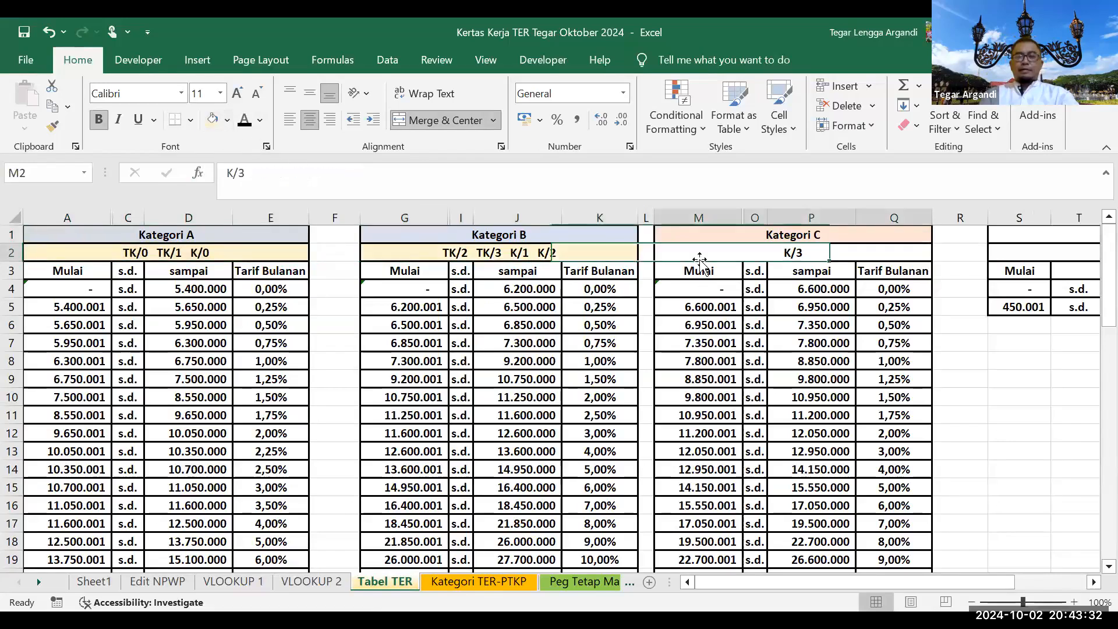
{"action": "left_click", "coordinate": [213, 120]}
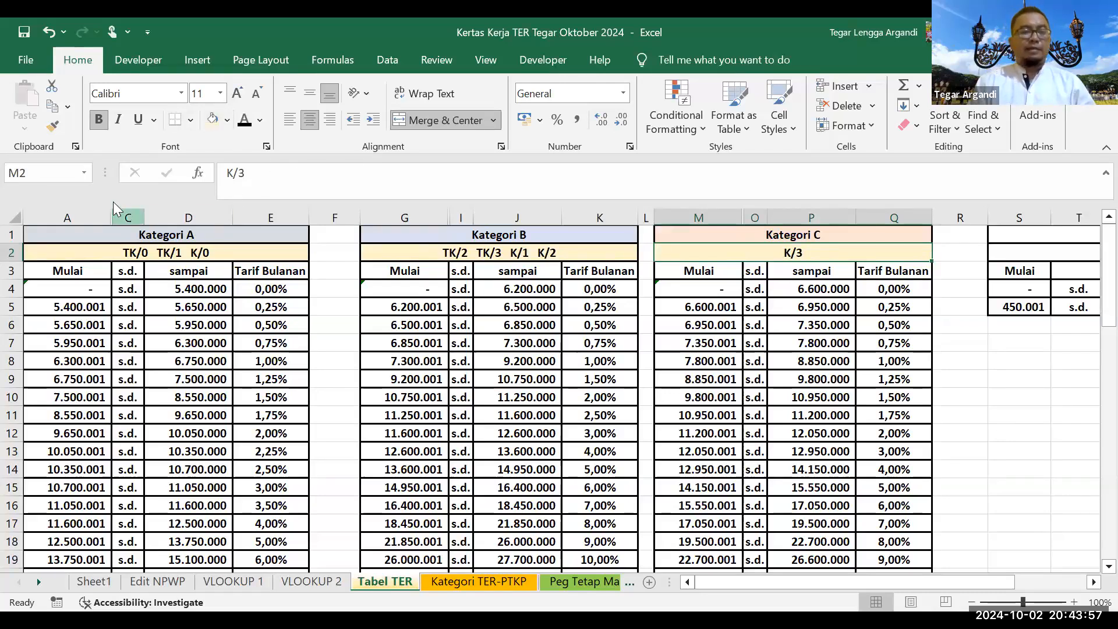
Step: Jump in turn to the TER_A, TER_B and TER_C named ranges, ending on the Kategori TER-PTKP sheet
{"action": "left_click", "coordinate": [87, 169]}
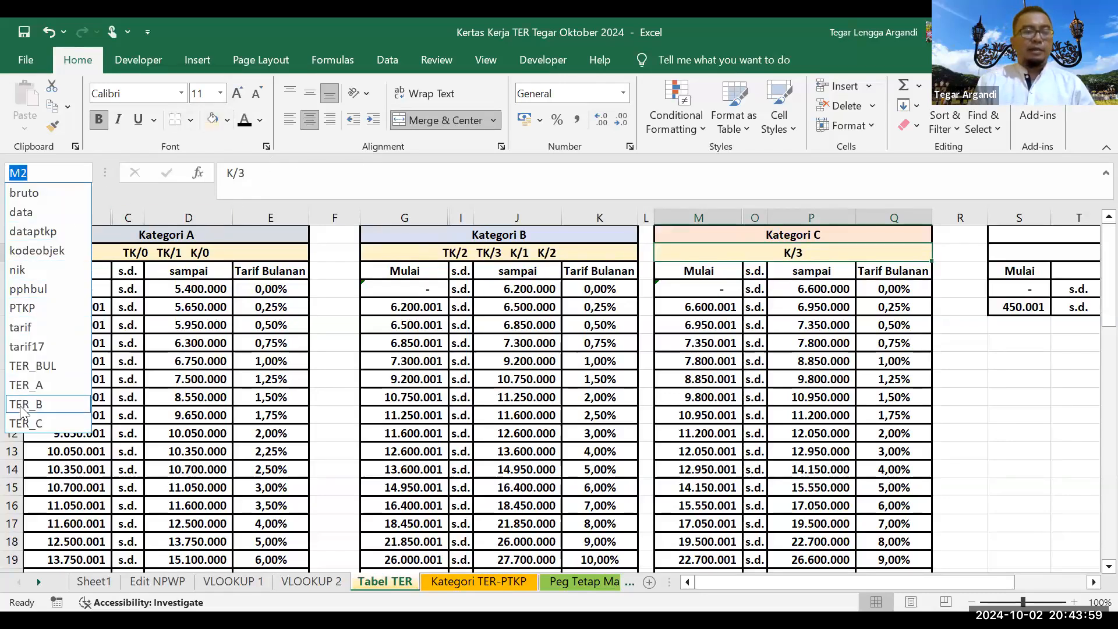
{"action": "left_click", "coordinate": [27, 385]}
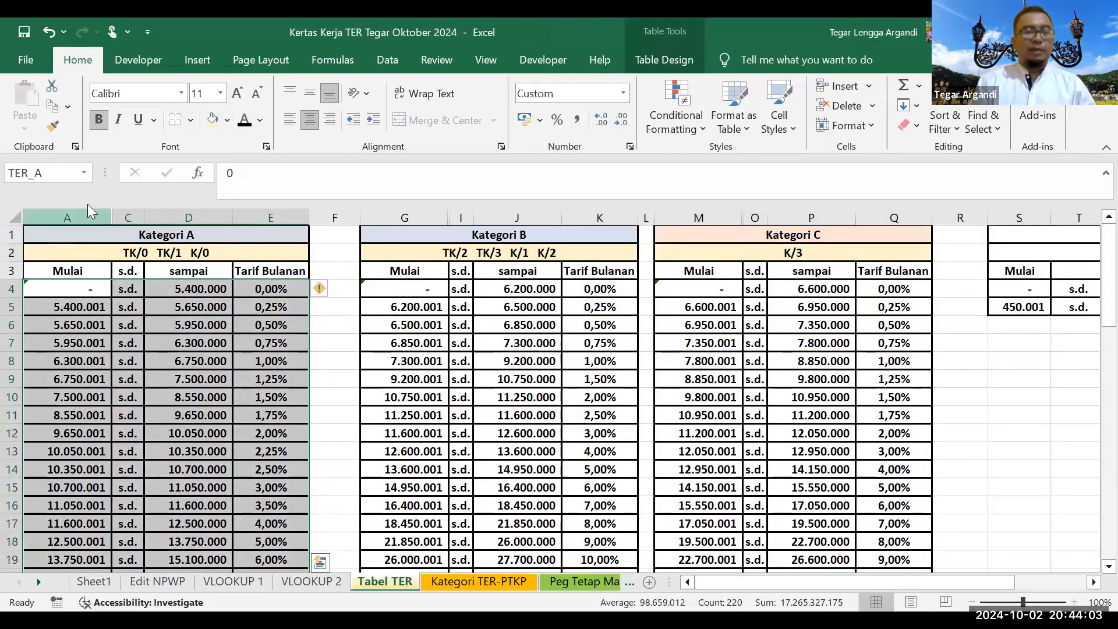
{"action": "left_click", "coordinate": [83, 173]}
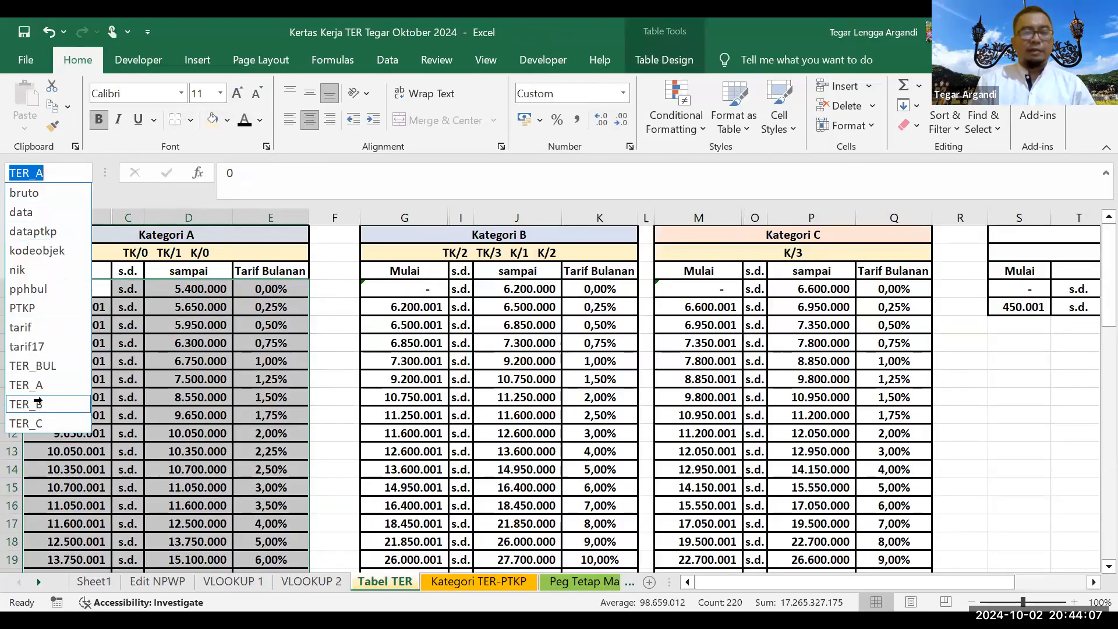
{"action": "left_click", "coordinate": [37, 403]}
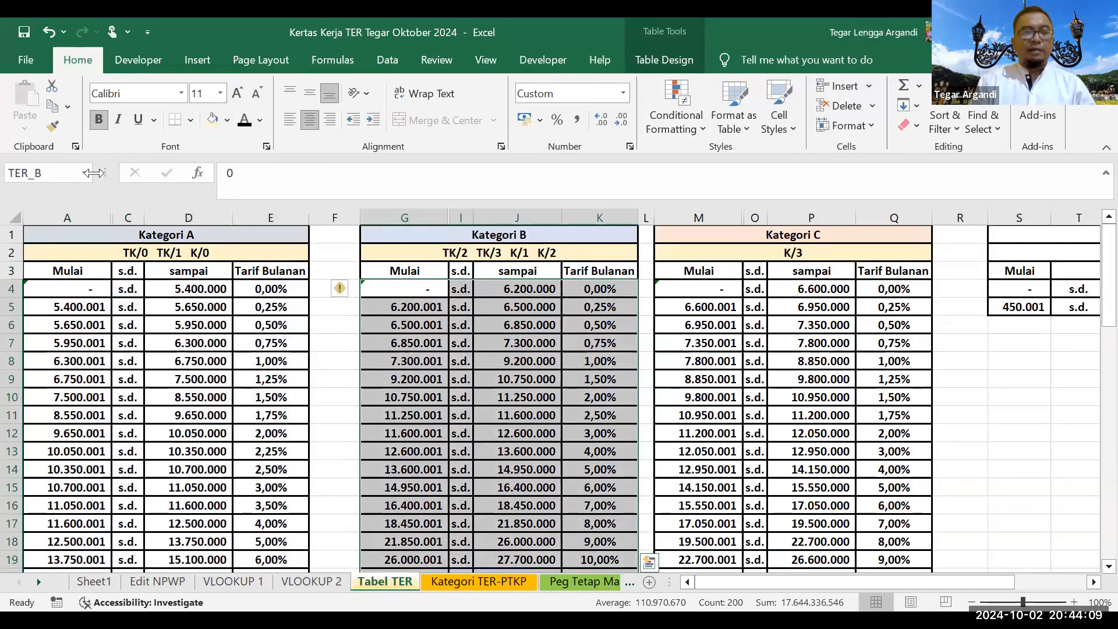
{"action": "left_click", "coordinate": [88, 173]}
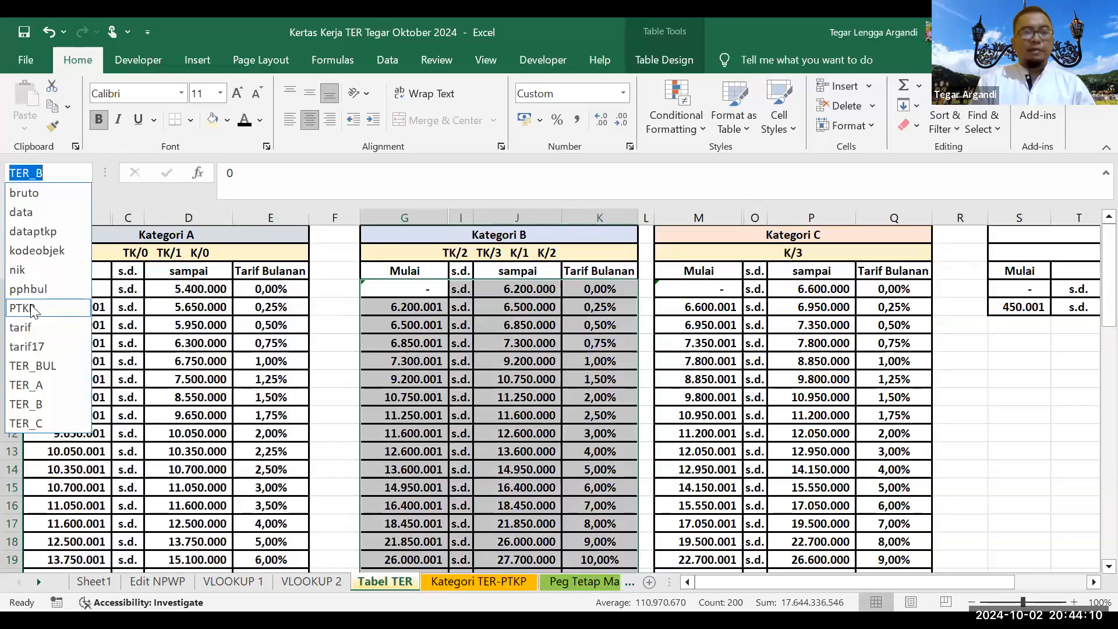
{"action": "left_click", "coordinate": [49, 422]}
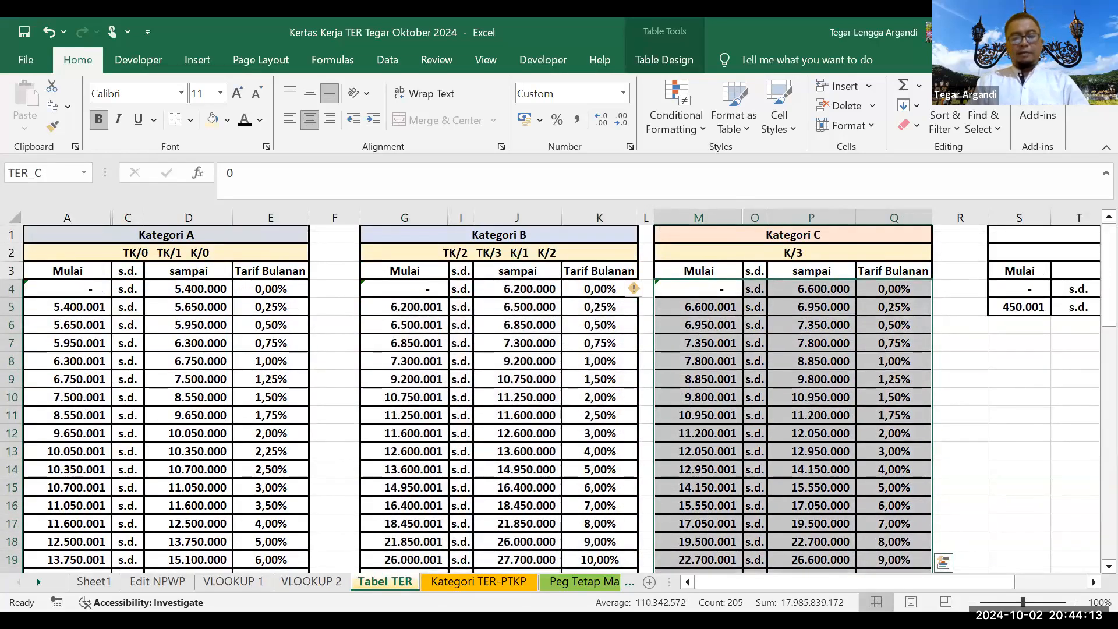
{"action": "left_click", "coordinate": [479, 581]}
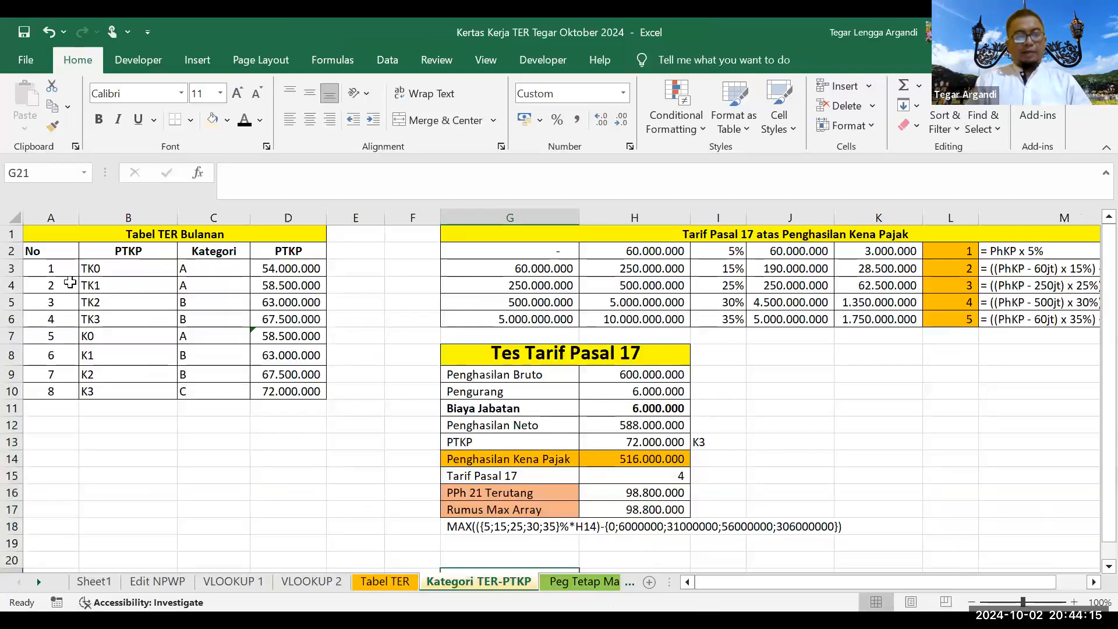
Step: Review TK0's 54.000.000 PTKP and walk the Kategori column from TK0 down to K3's category C
{"action": "left_click", "coordinate": [88, 269]}
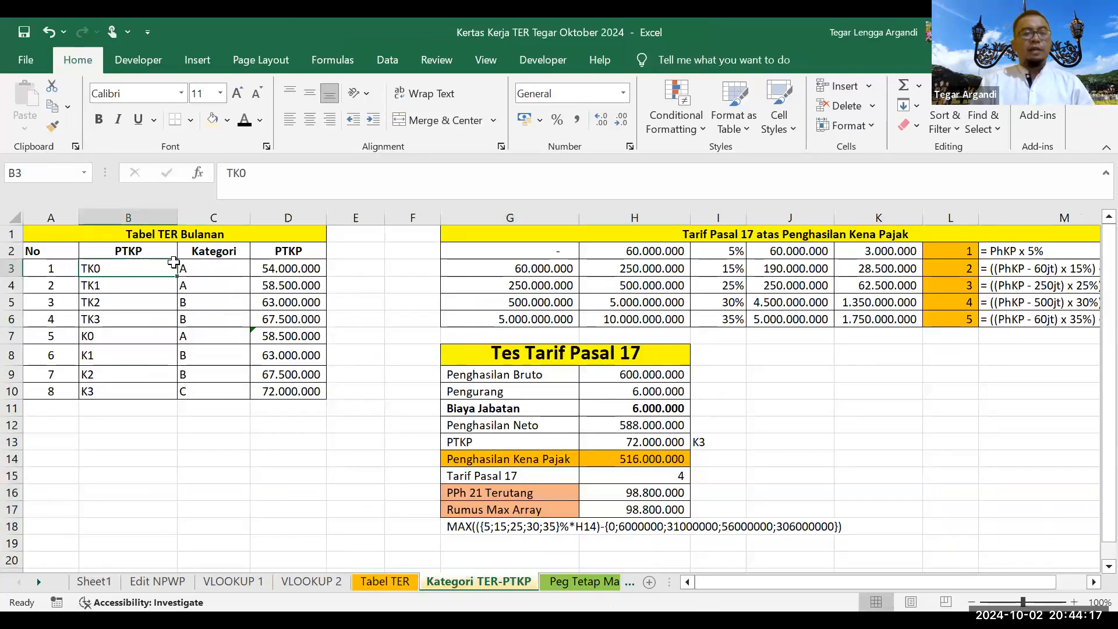
{"action": "left_click", "coordinate": [265, 268]}
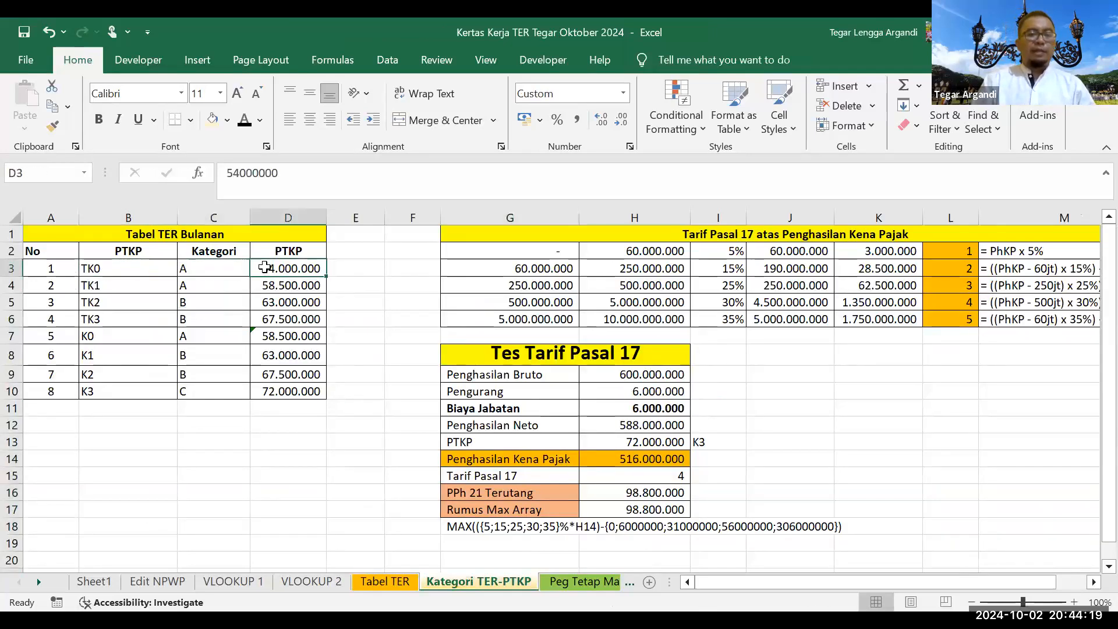
{"action": "left_click", "coordinate": [236, 269]}
{"action": "left_click", "coordinate": [220, 290]}
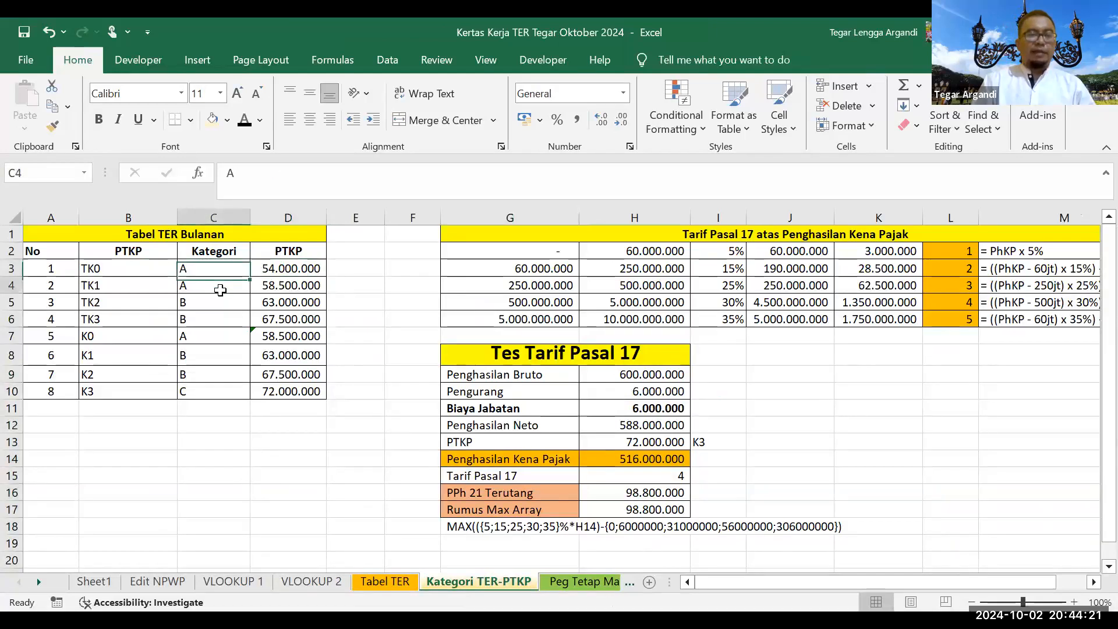
{"action": "left_click", "coordinate": [217, 302]}
{"action": "left_click", "coordinate": [218, 320]}
{"action": "left_click", "coordinate": [216, 336]}
{"action": "left_click", "coordinate": [222, 357]}
{"action": "left_click", "coordinate": [220, 374]}
{"action": "left_click", "coordinate": [222, 391]}
Step: Recheck TK2, TK3 and K2 as category B and K3 as C, then show Peg Tetap Masa 1-11
{"action": "left_click", "coordinate": [205, 303]}
{"action": "left_click", "coordinate": [212, 251]}
{"action": "left_click", "coordinate": [204, 320]}
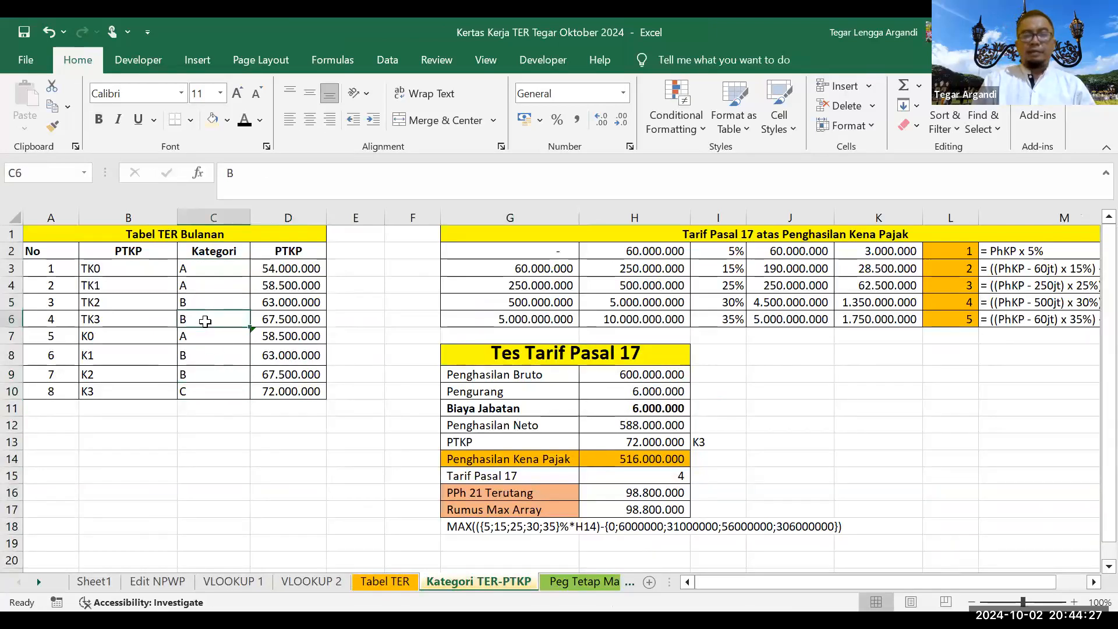
{"action": "left_click", "coordinate": [214, 375]}
{"action": "left_click", "coordinate": [224, 395]}
{"action": "left_click", "coordinate": [108, 270]}
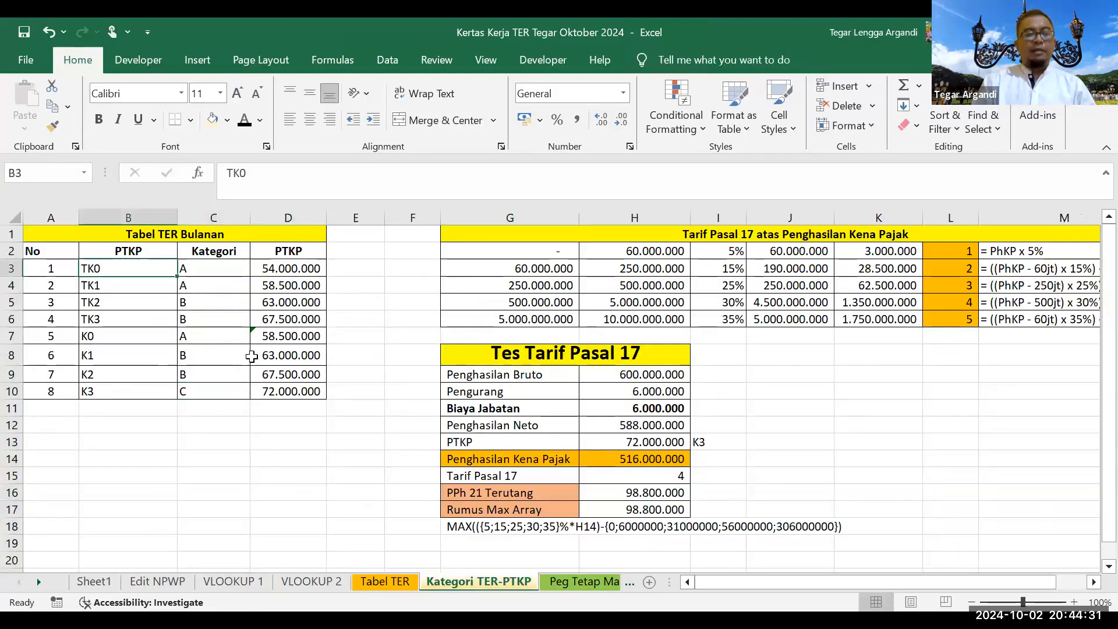
{"action": "left_click", "coordinate": [580, 580]}
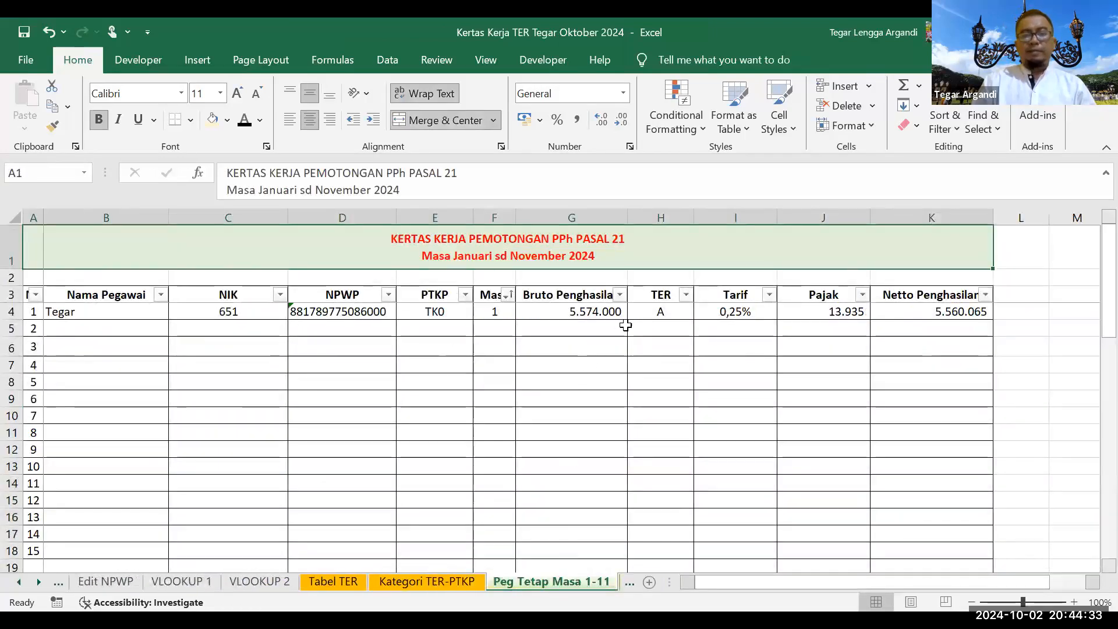
Step: Give the TER category cell H4 a light orange fill
{"action": "left_click", "coordinate": [465, 314]}
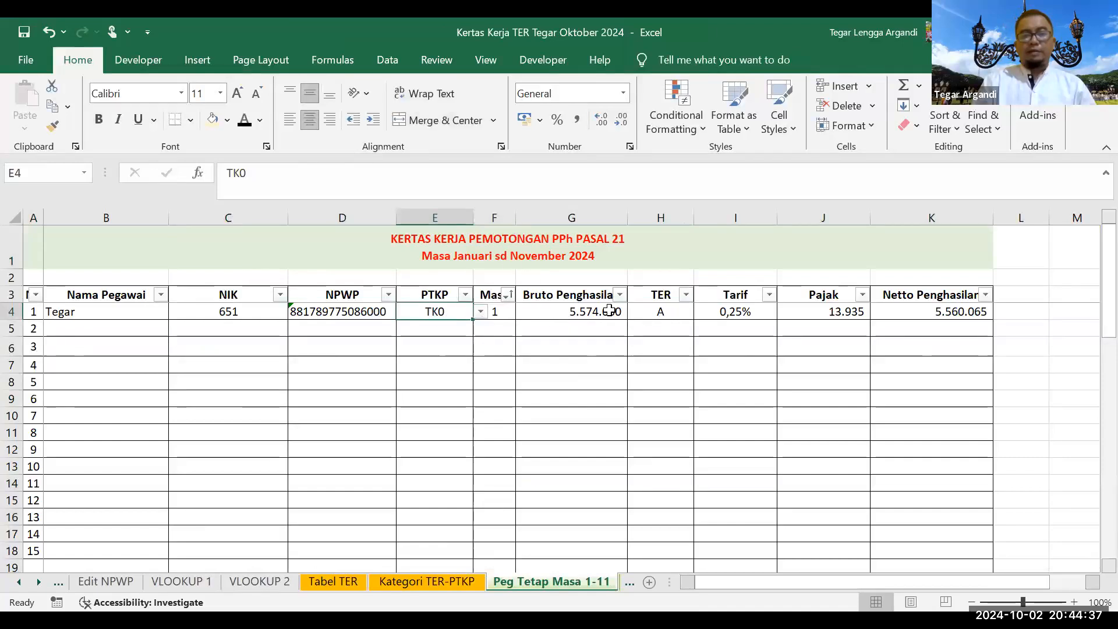
{"action": "left_click", "coordinate": [651, 304]}
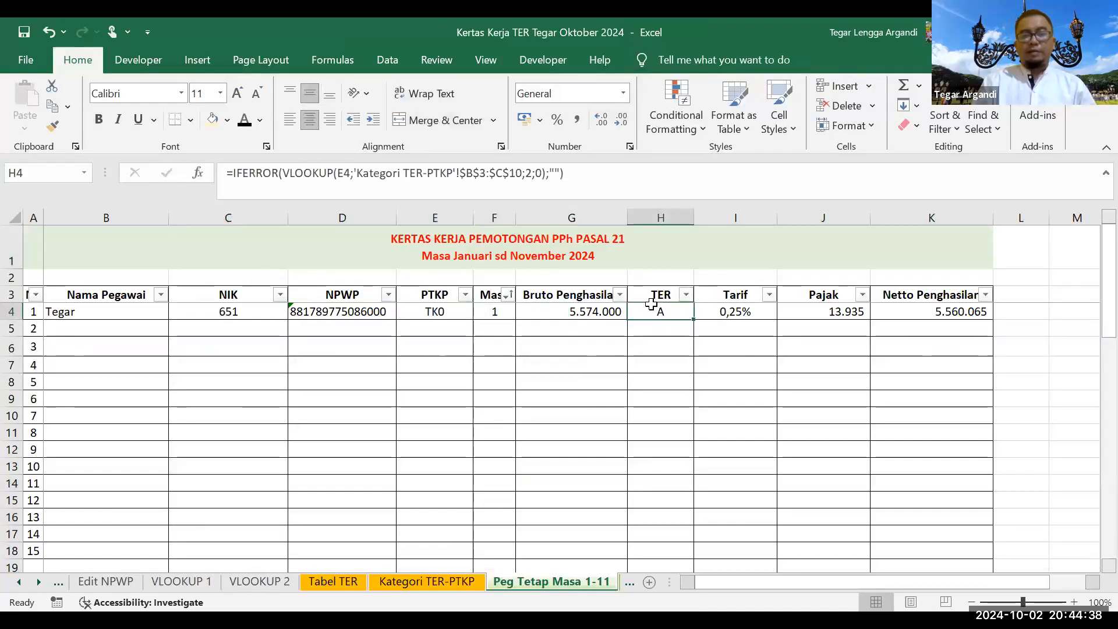
{"action": "left_click", "coordinate": [212, 120]}
Step: Switch E4's PTKP status through TK1, K0, K1 and K2, checking H4's TER category each time
{"action": "left_click", "coordinate": [438, 314]}
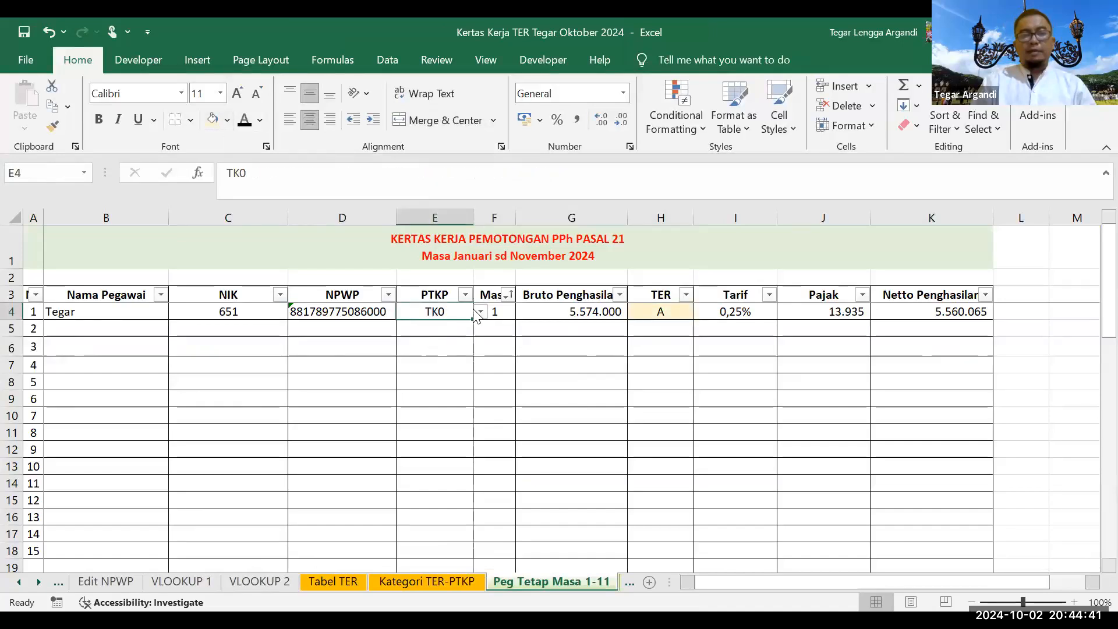
{"action": "left_click", "coordinate": [479, 315]}
{"action": "left_click", "coordinate": [457, 336]}
{"action": "left_click", "coordinate": [480, 312]}
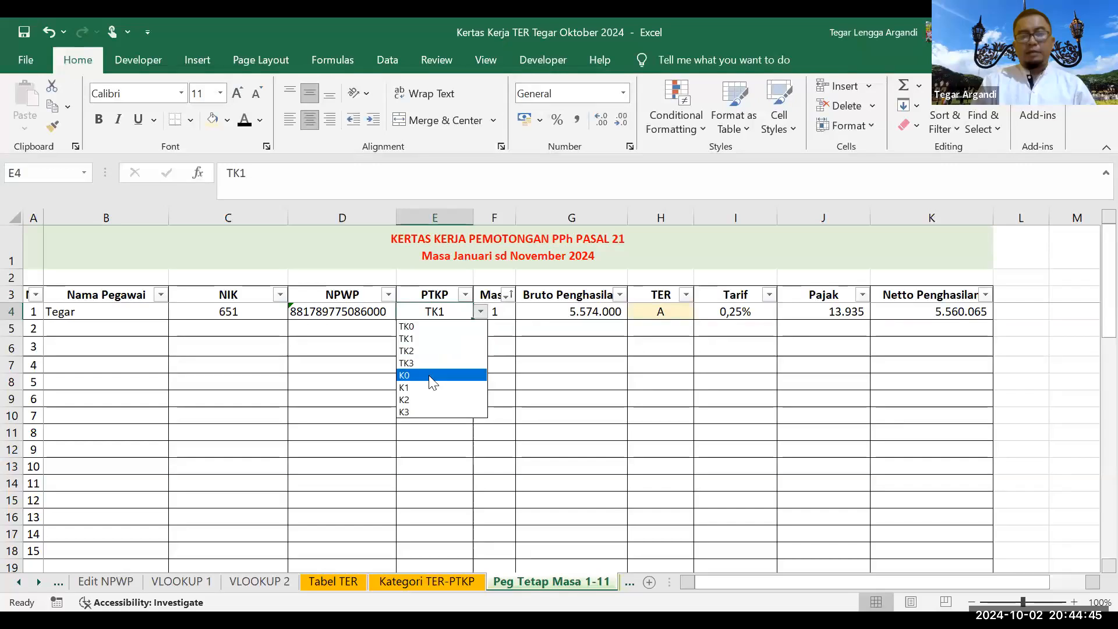
{"action": "left_click", "coordinate": [431, 377]}
{"action": "left_click", "coordinate": [480, 312]}
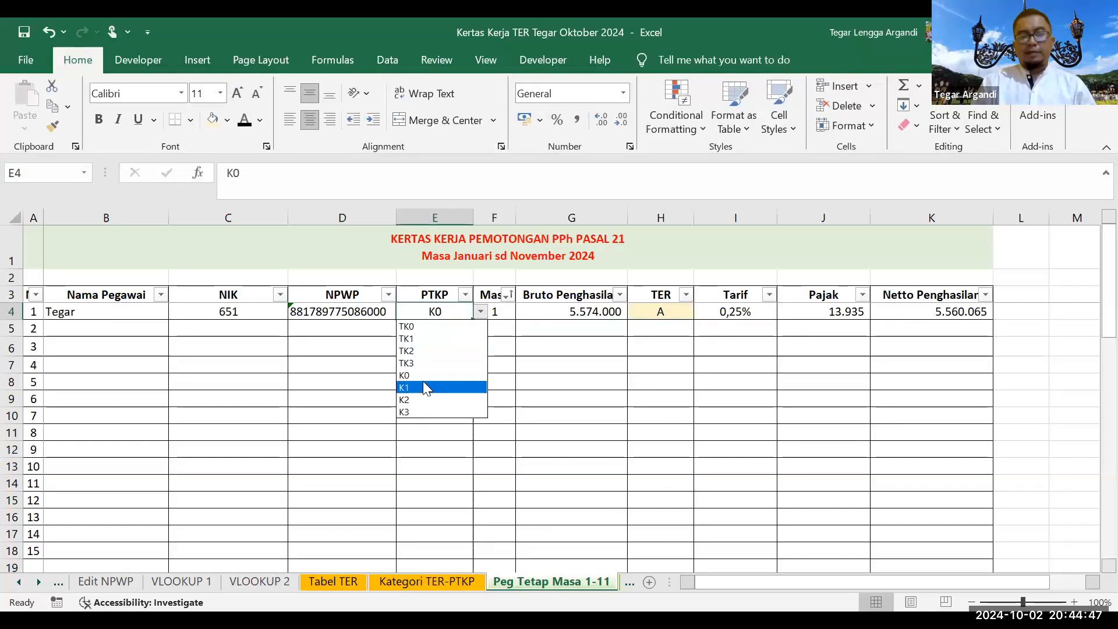
{"action": "left_click", "coordinate": [425, 385]}
{"action": "left_click", "coordinate": [662, 310]}
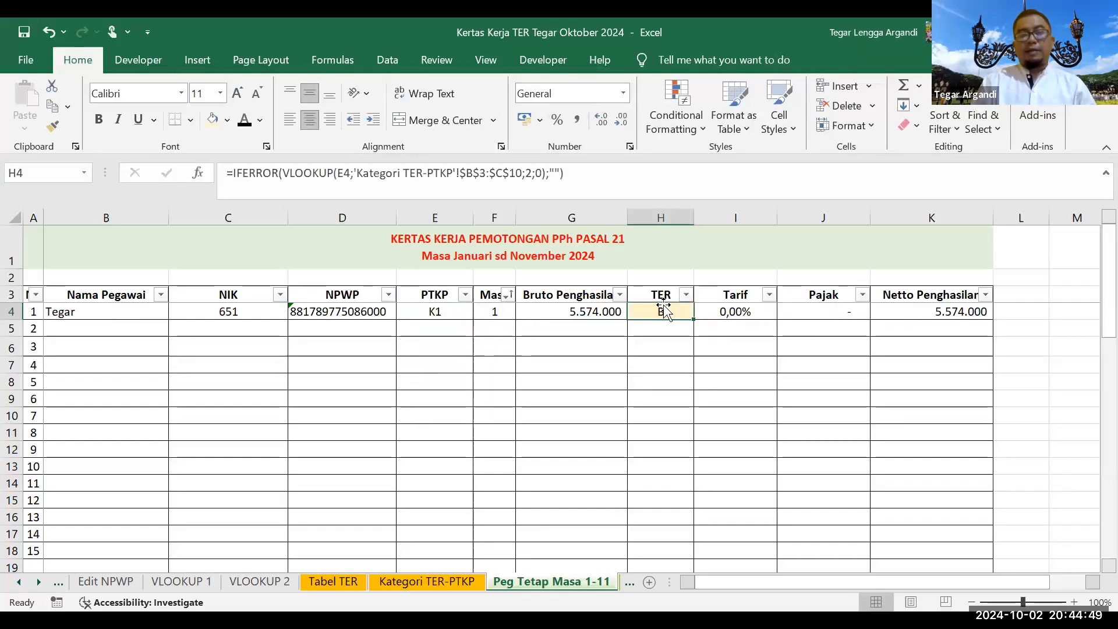
{"action": "left_click", "coordinate": [462, 311]}
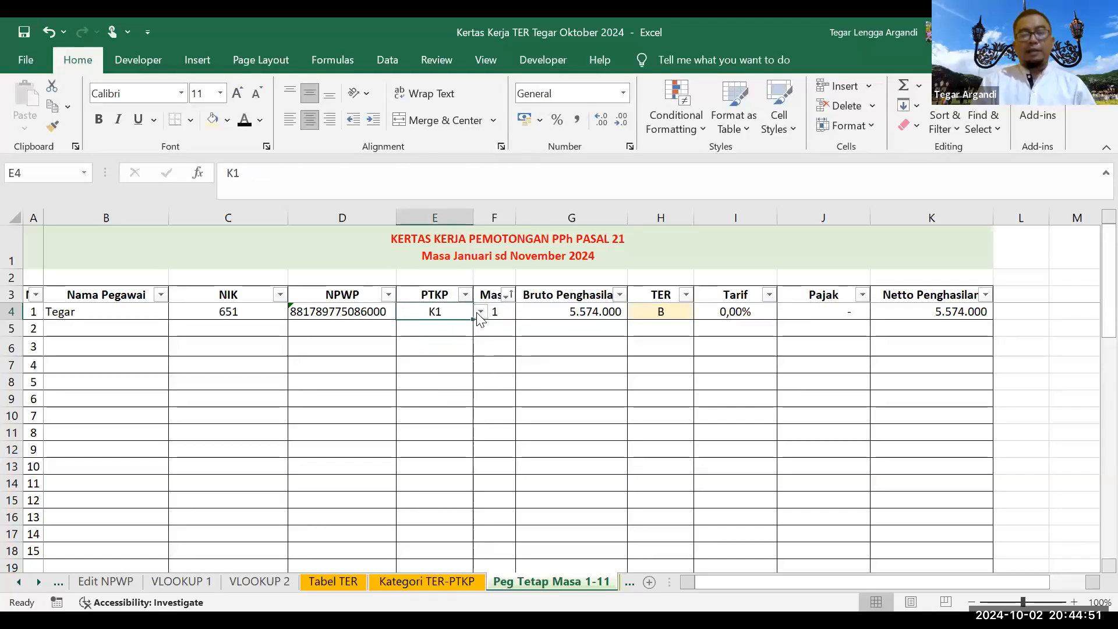
{"action": "left_click", "coordinate": [479, 312]}
{"action": "left_click", "coordinate": [421, 400]}
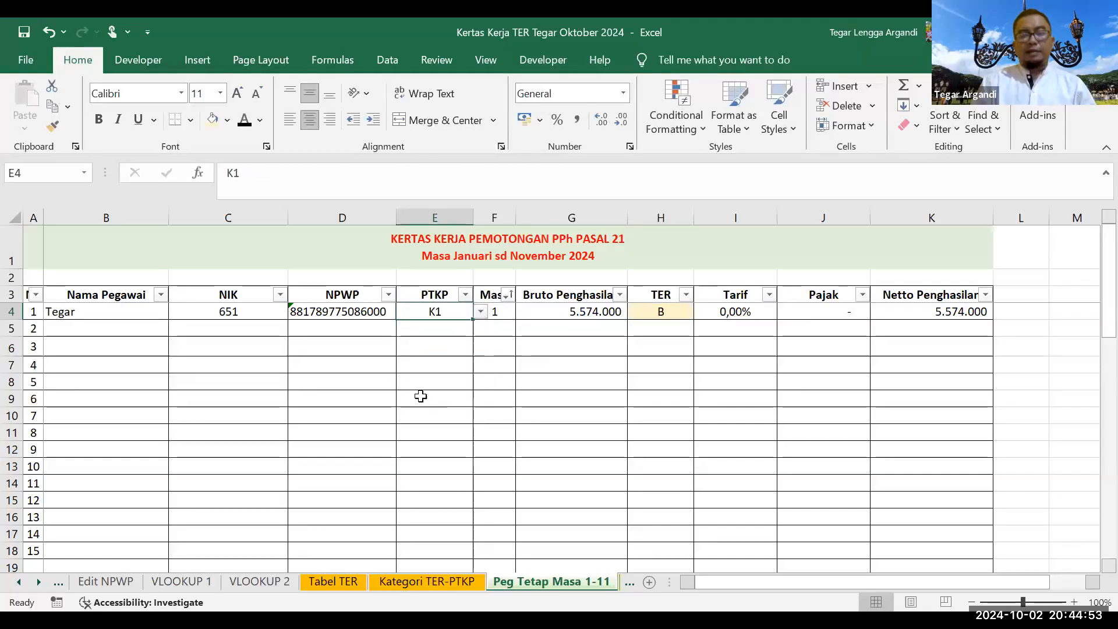
{"action": "left_click", "coordinate": [672, 311]}
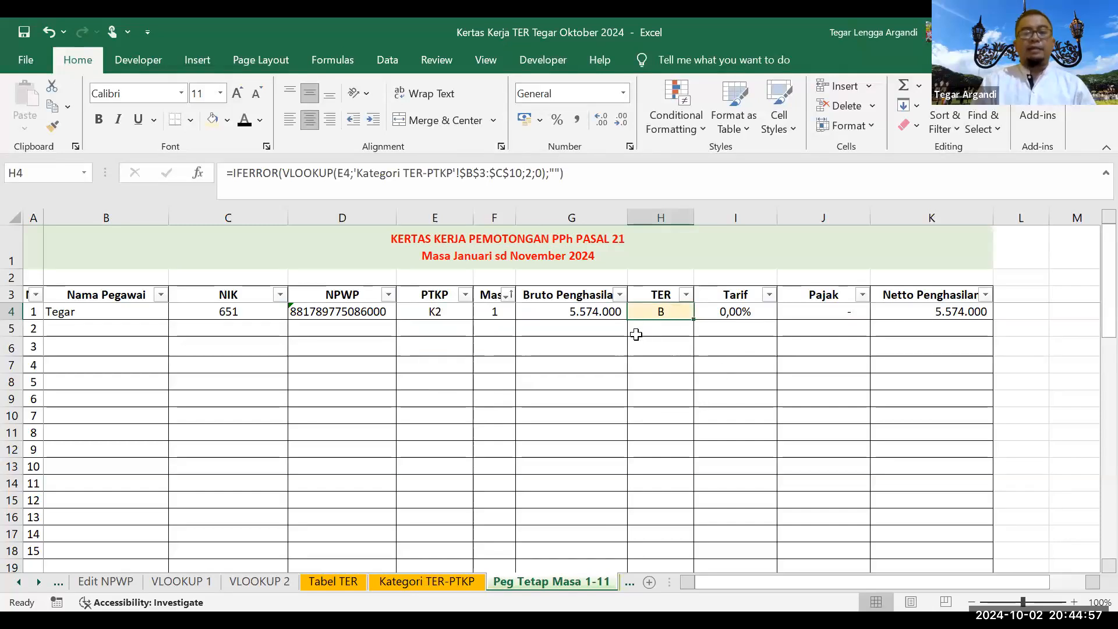
Step: Review H4's TER lookup formula against the employee's K2 status
{"action": "left_click", "coordinate": [433, 313]}
{"action": "left_click", "coordinate": [645, 299]}
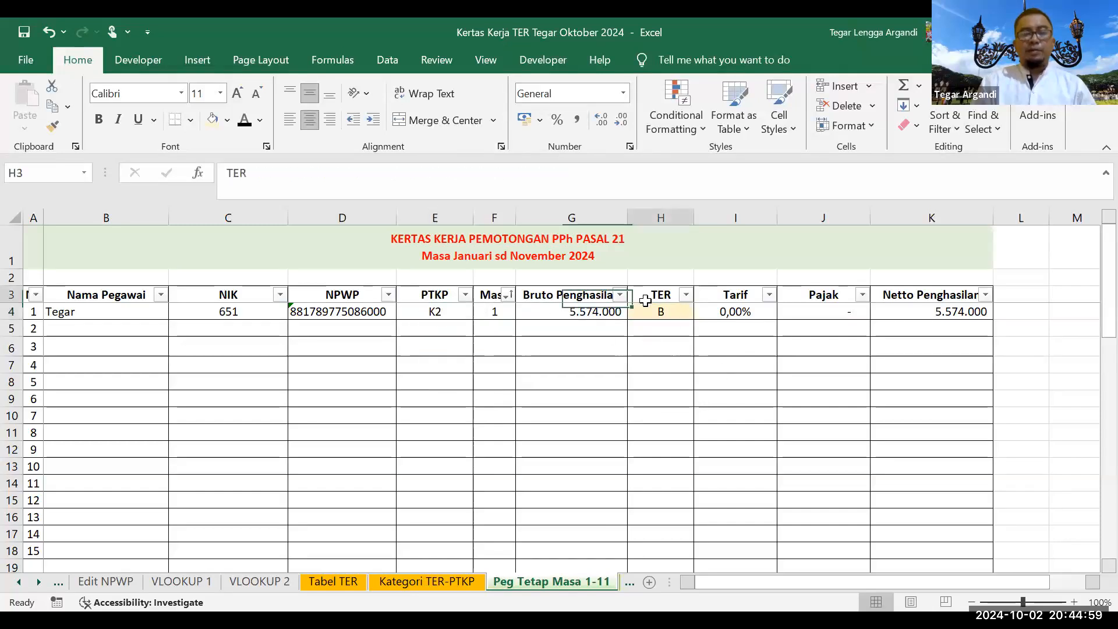
{"action": "left_click", "coordinate": [645, 307]}
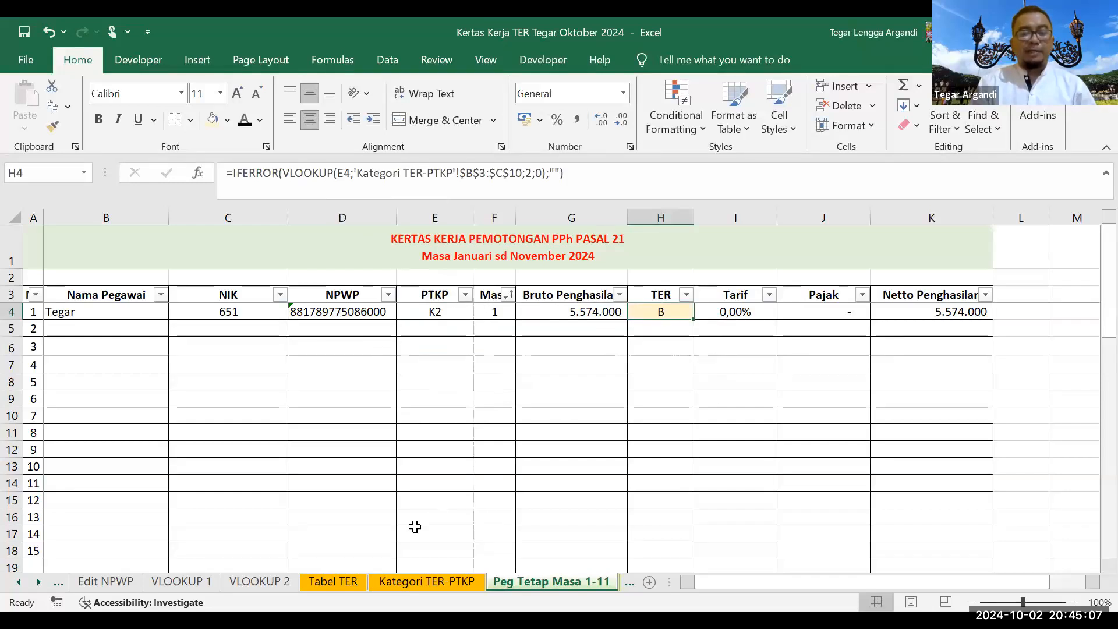
{"action": "left_click", "coordinate": [446, 310]}
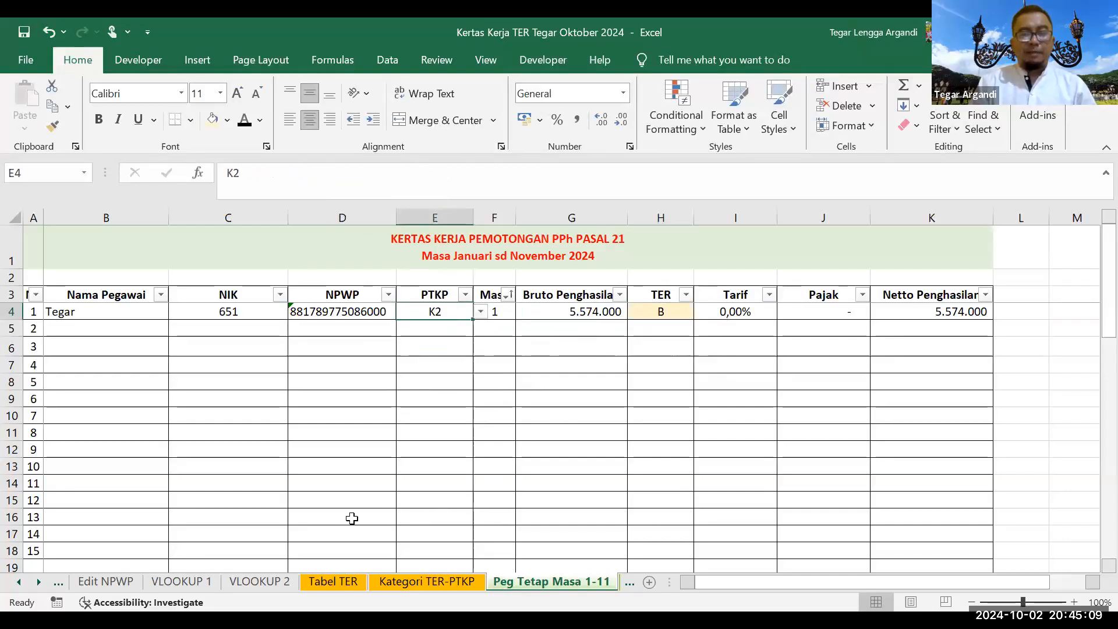
Step: Show on the Tabel TER Bulanan that TK0 and TK1 map to A and TK2, TK3 to B
{"action": "left_click", "coordinate": [333, 581]}
{"action": "left_click", "coordinate": [396, 582]}
{"action": "left_click_drag", "start_coordinate": [175, 233], "coordinate": [252, 397]}
{"action": "left_click", "coordinate": [112, 272]}
{"action": "left_click_drag", "start_coordinate": [175, 279], "coordinate": [186, 319]}
{"action": "left_click", "coordinate": [146, 285]}
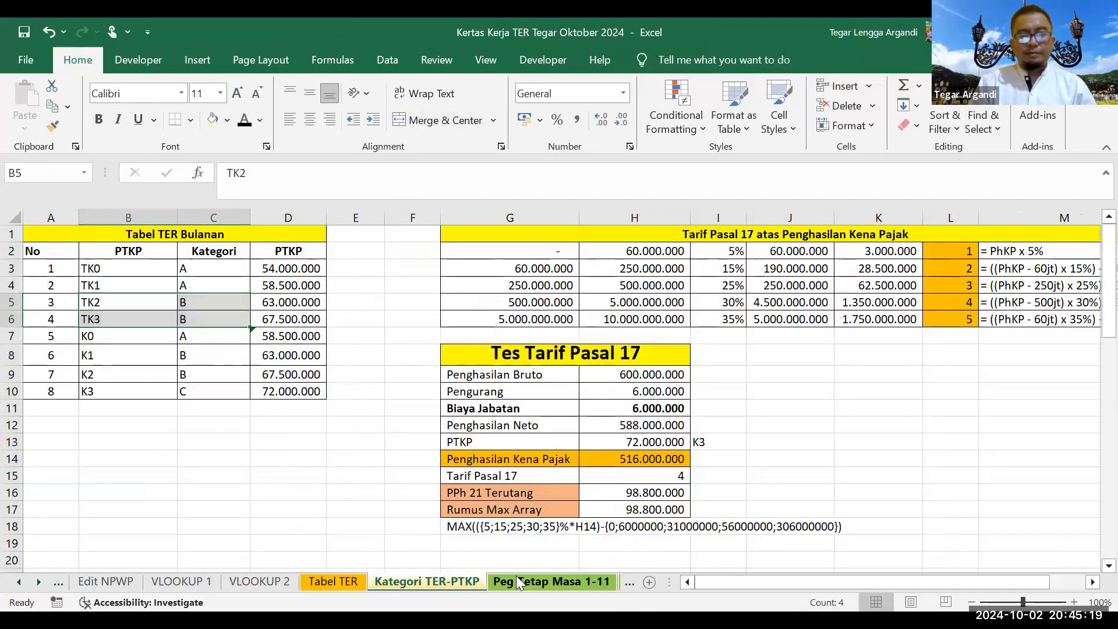
Step: Review the employee's name, NPWP and PTKP status against H4's TER category lookup formula
{"action": "left_click", "coordinate": [551, 581]}
{"action": "left_click", "coordinate": [658, 325]}
{"action": "left_click", "coordinate": [658, 311]}
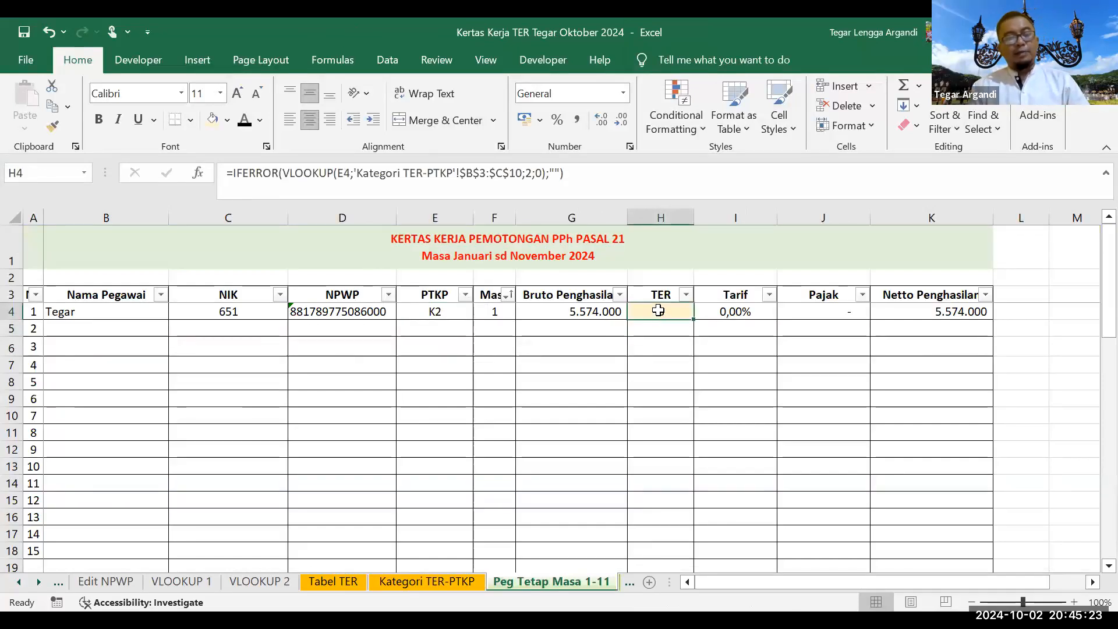
{"action": "left_click", "coordinate": [96, 311]}
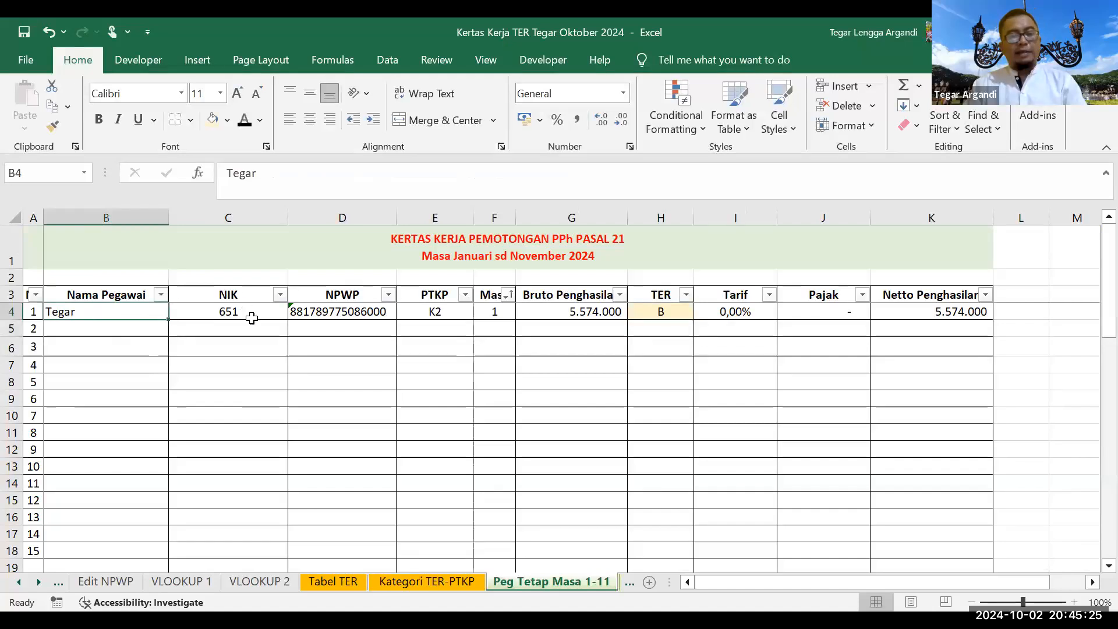
{"action": "left_click", "coordinate": [373, 314]}
{"action": "left_click", "coordinate": [416, 314]}
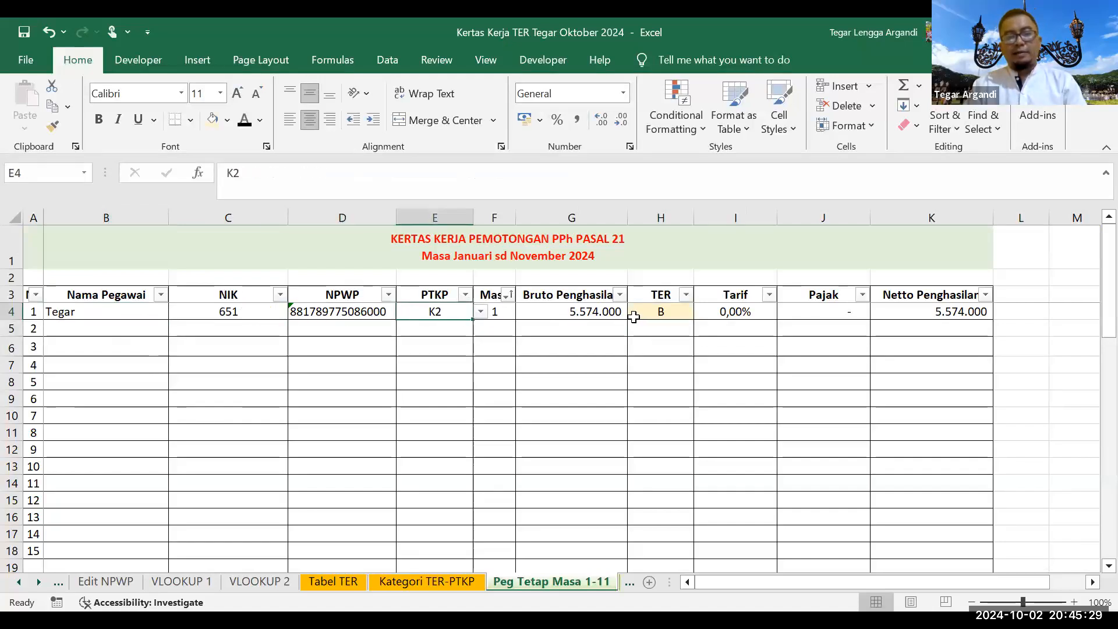
{"action": "left_click", "coordinate": [668, 315]}
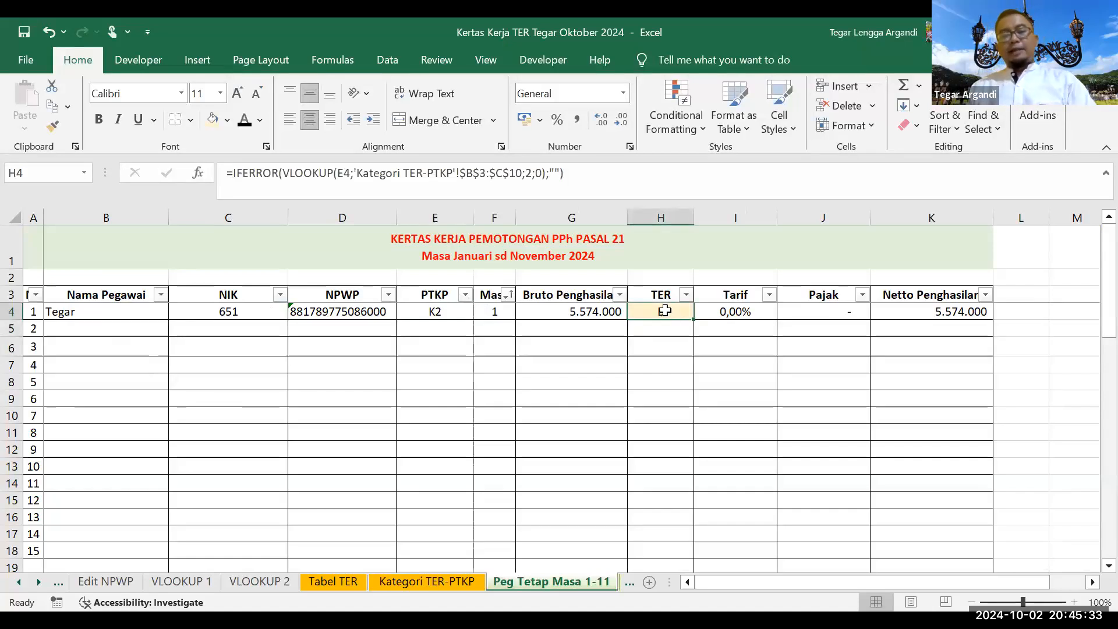
{"action": "left_click", "coordinate": [358, 567]}
Step: Check the TER_B rate range on Tabel TER, then return to Peg Tetap Masa 1-11's gross income cell
{"action": "left_click", "coordinate": [342, 582]}
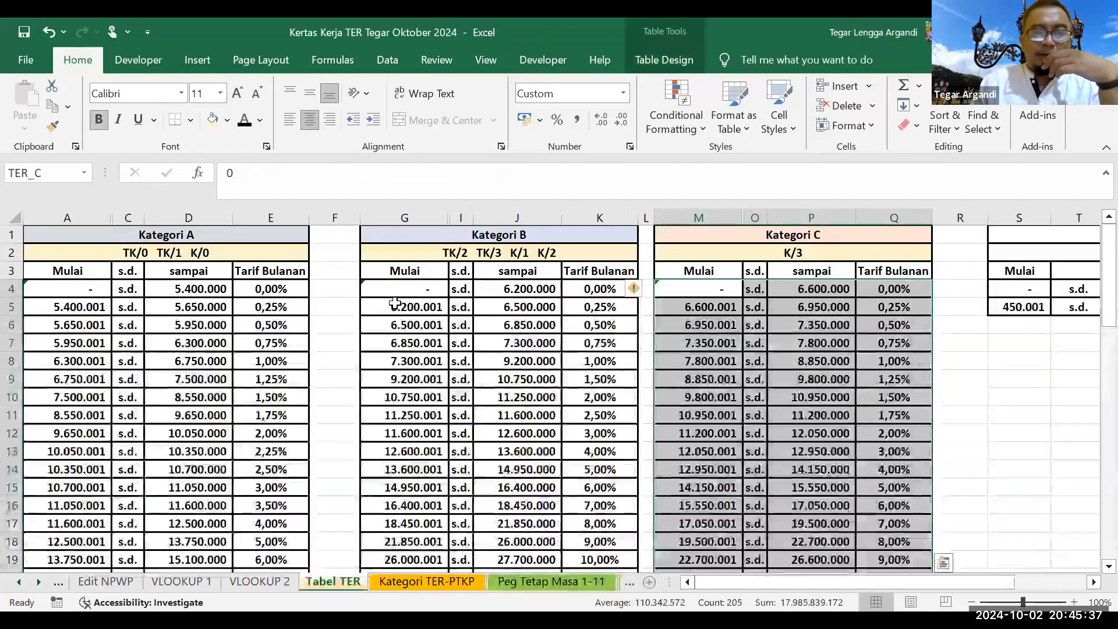
{"action": "left_click", "coordinate": [85, 173]}
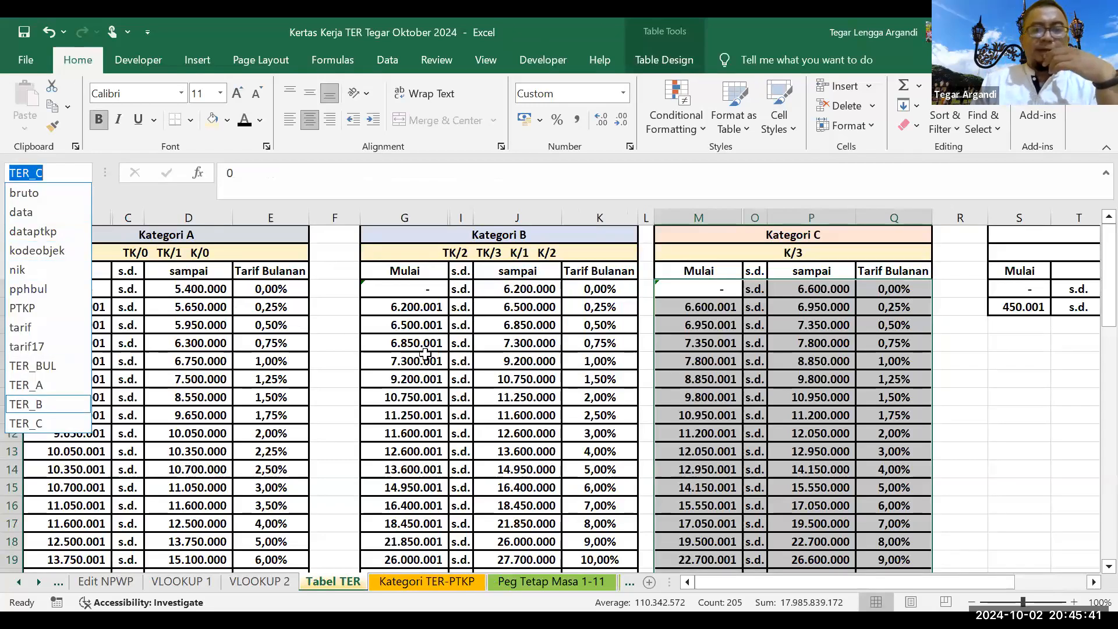
{"action": "left_click", "coordinate": [41, 404]}
{"action": "scroll", "coordinate": [467, 549], "scroll_direction": "up", "scroll_amount": 1}
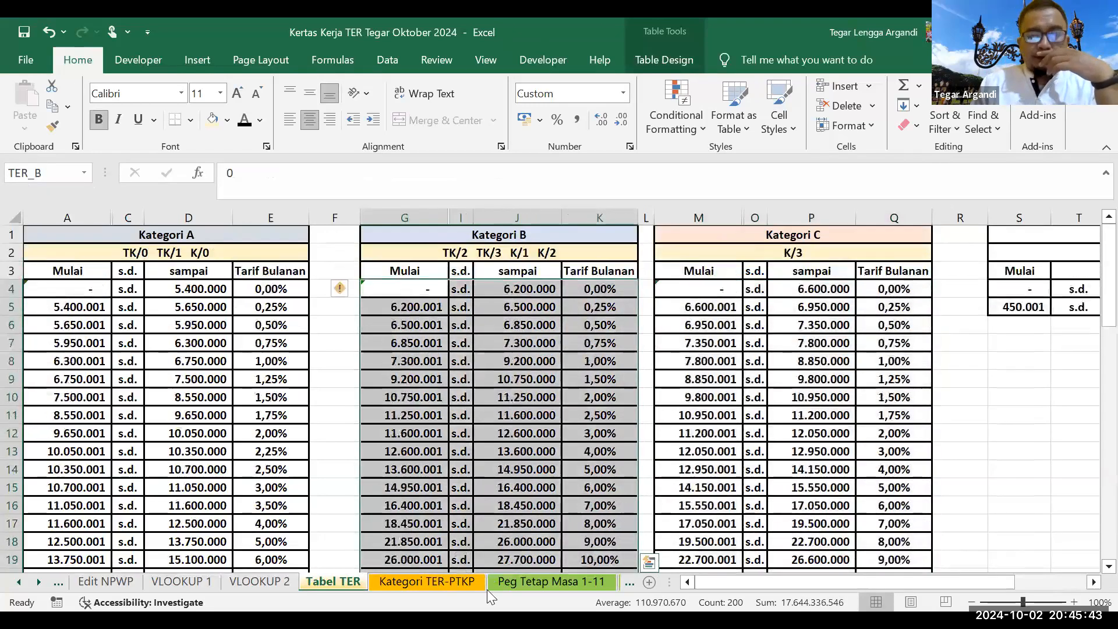
{"action": "left_click", "coordinate": [542, 582]}
{"action": "left_click", "coordinate": [564, 313]}
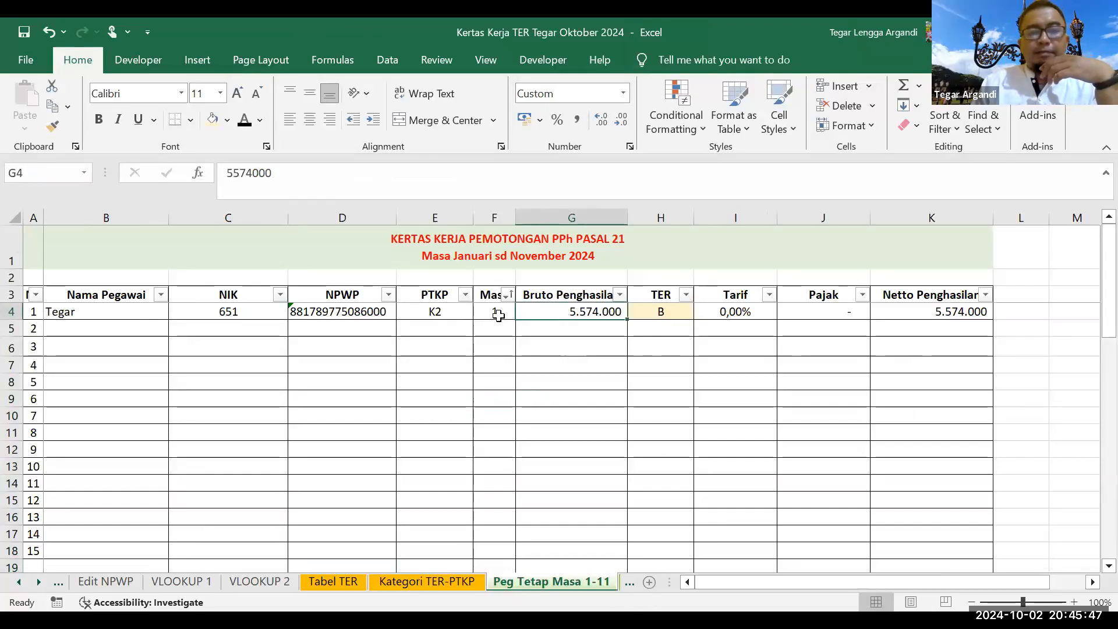
Step: Enter 12.000.000 gross income in G4 and verify the 3,00% rate, 360.000 tax and 11.640.000 net
{"action": "left_click", "coordinate": [497, 314]}
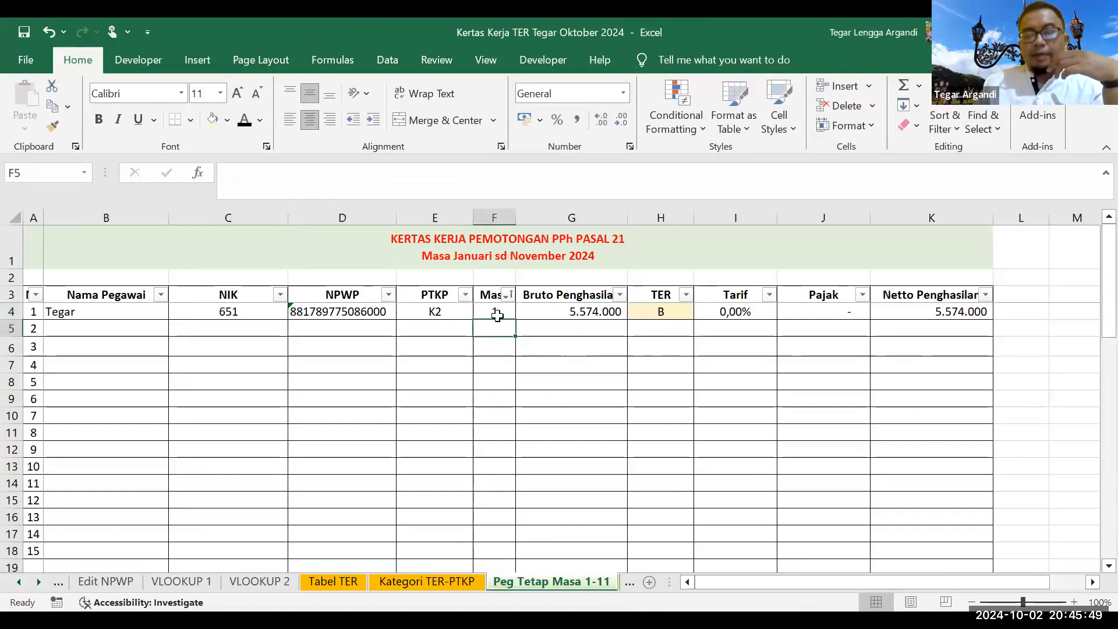
{"action": "key", "text": "Right"}
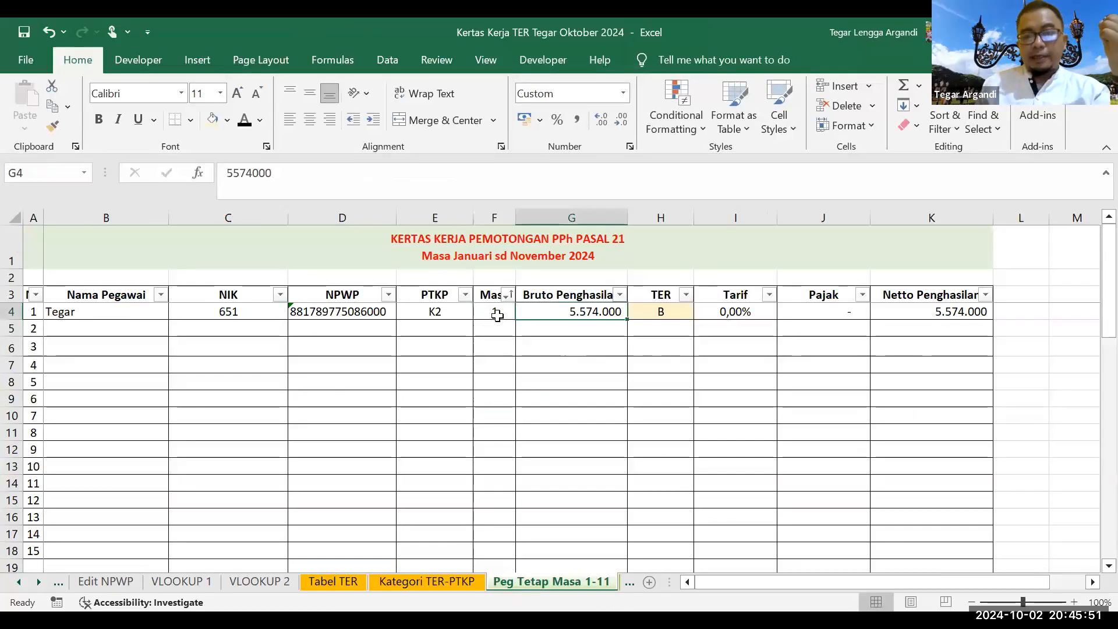
{"action": "type", "text": "12000000"}
{"action": "key", "text": "Return"}
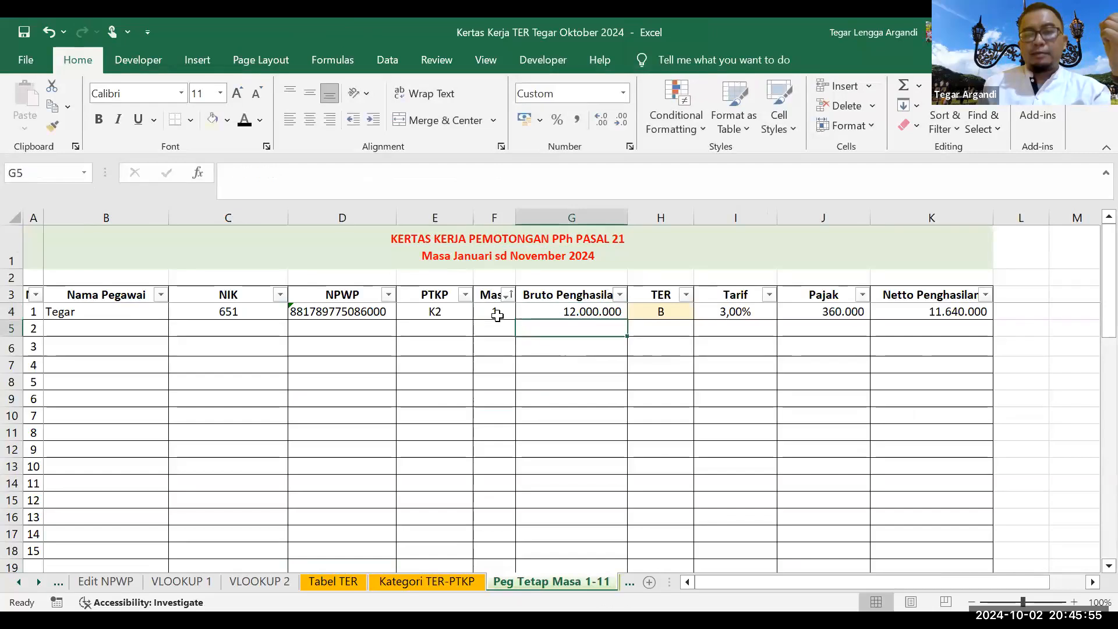
{"action": "left_click", "coordinate": [622, 308]}
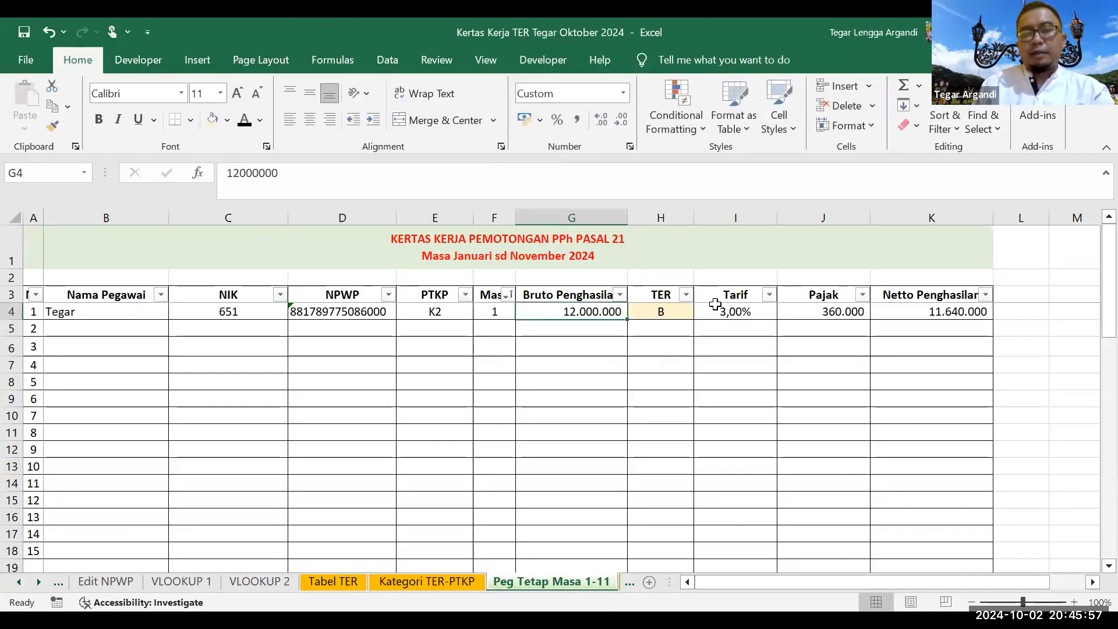
{"action": "left_click", "coordinate": [719, 310]}
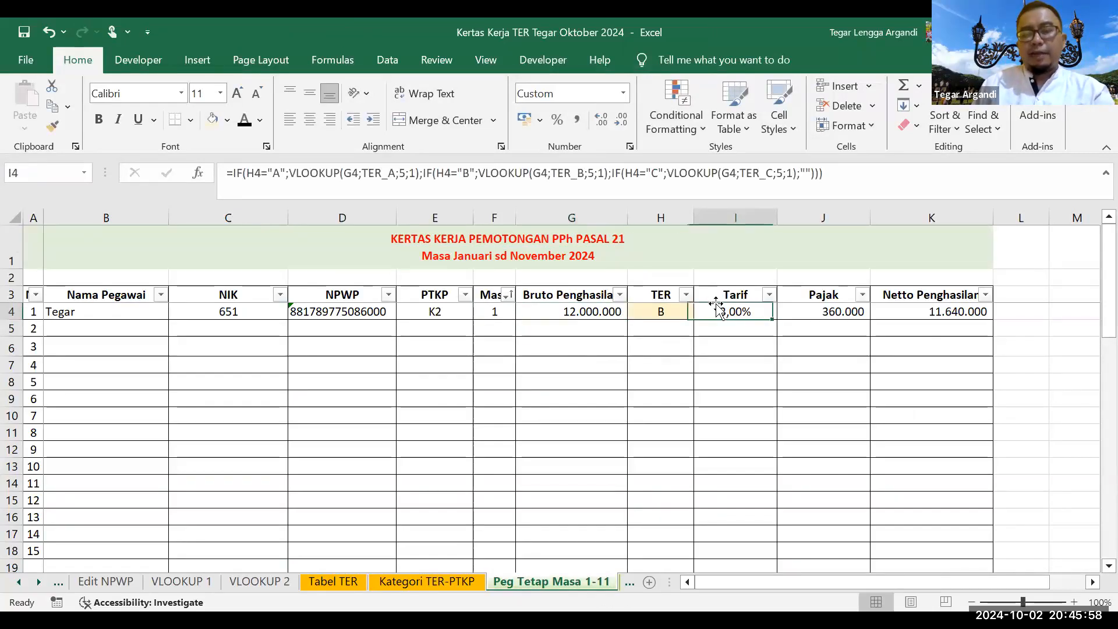
{"action": "left_click", "coordinate": [810, 309]}
{"action": "left_click", "coordinate": [881, 318]}
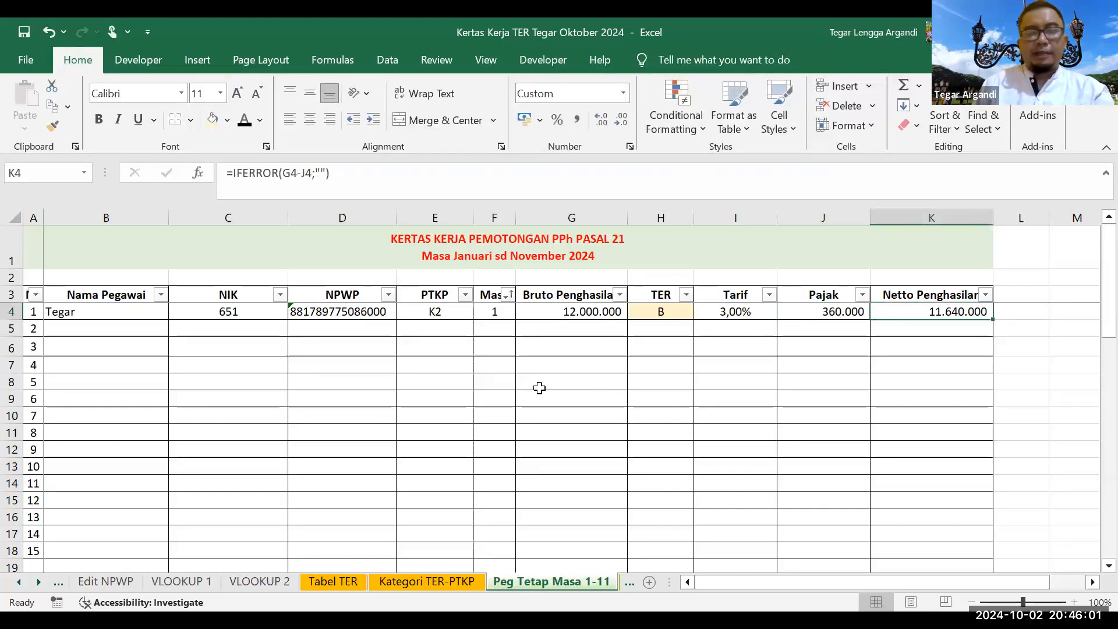
{"action": "left_click", "coordinate": [135, 317]}
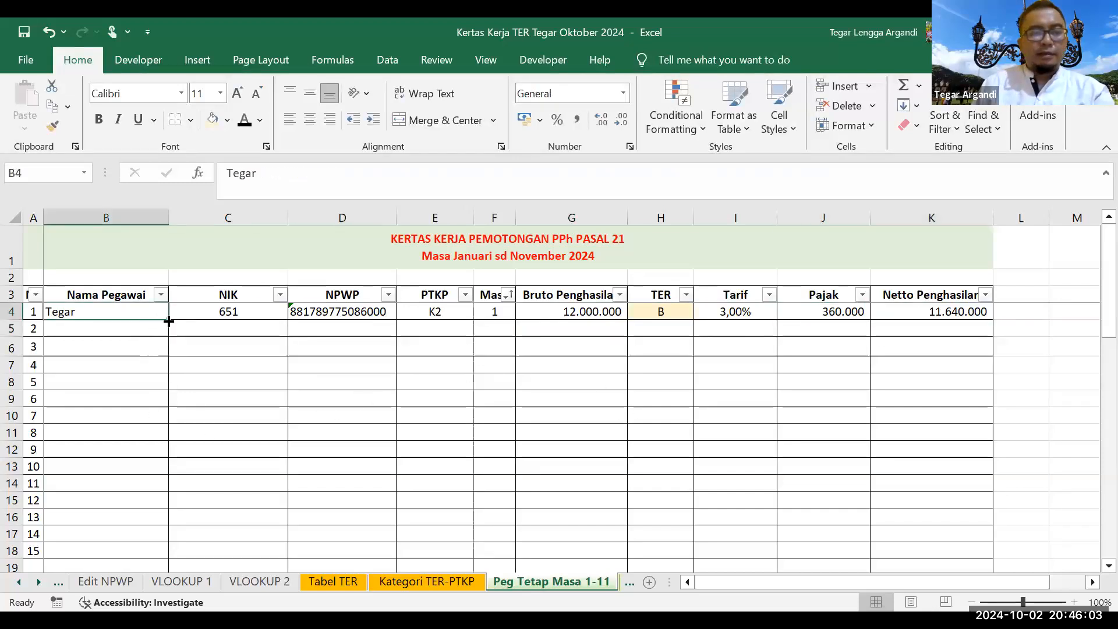
Step: Copy the employee's name, NIK, NPWP and K2 status down to row 14 as identical values
{"action": "left_click_drag", "start_coordinate": [170, 321], "coordinate": [162, 338]}
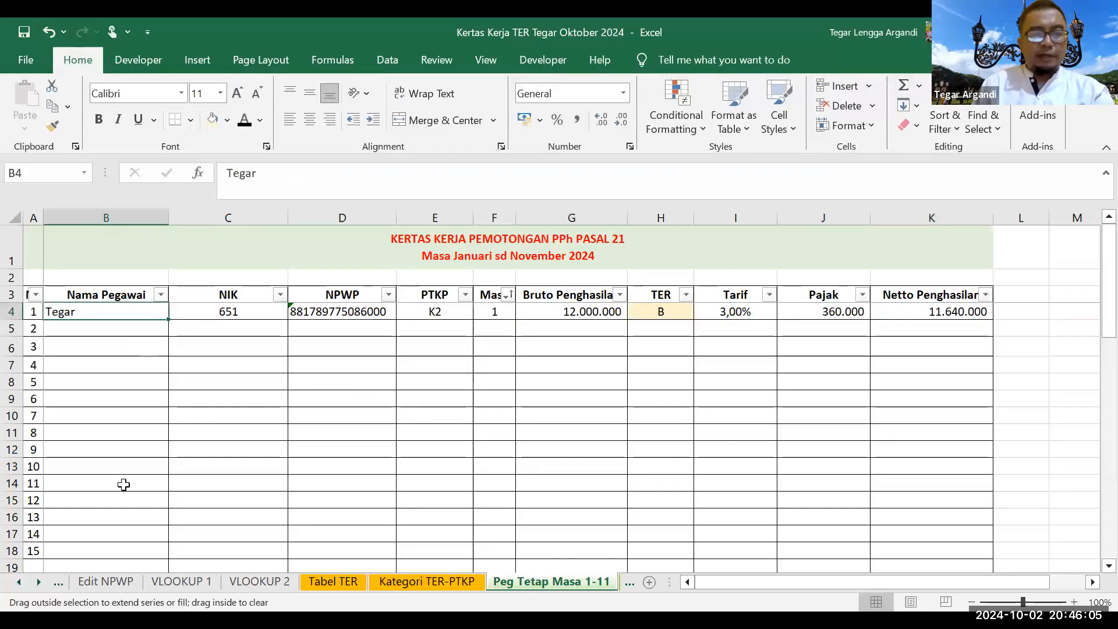
{"action": "left_click_drag", "start_coordinate": [124, 484], "coordinate": [123, 484]}
{"action": "left_click_drag", "start_coordinate": [245, 313], "coordinate": [506, 352]}
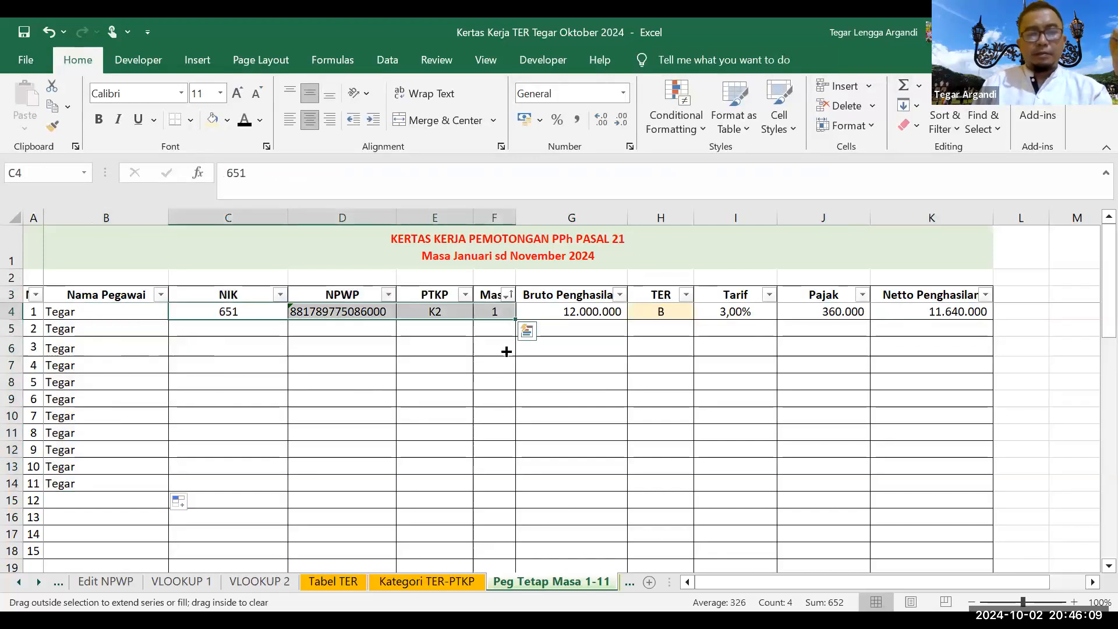
{"action": "left_click_drag", "start_coordinate": [456, 486], "coordinate": [457, 486]}
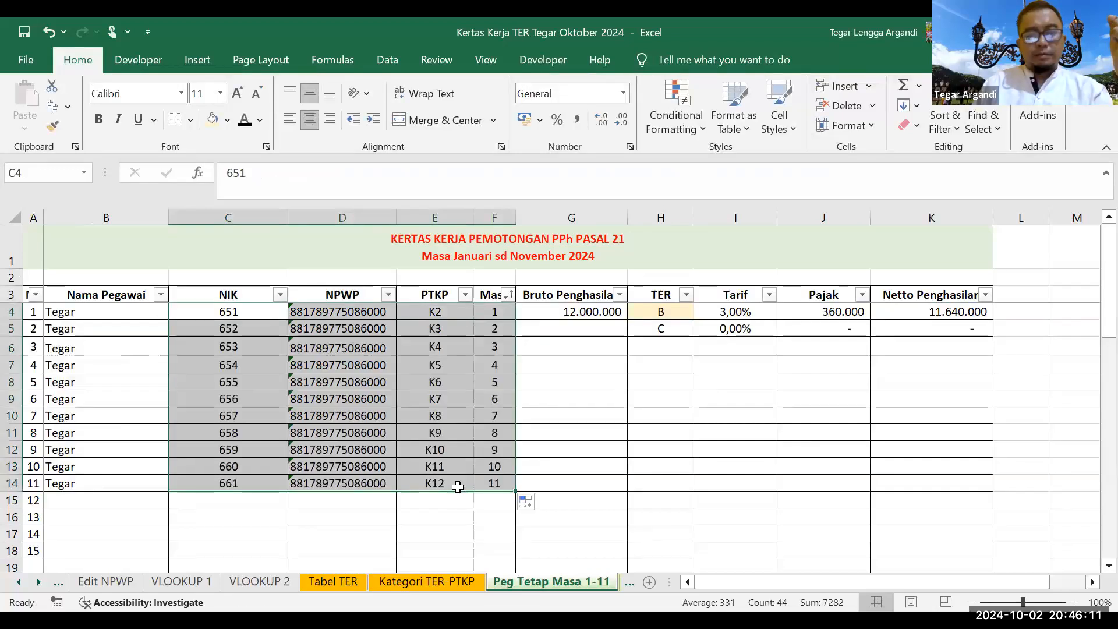
{"action": "left_click", "coordinate": [528, 503]}
{"action": "left_click", "coordinate": [515, 521]}
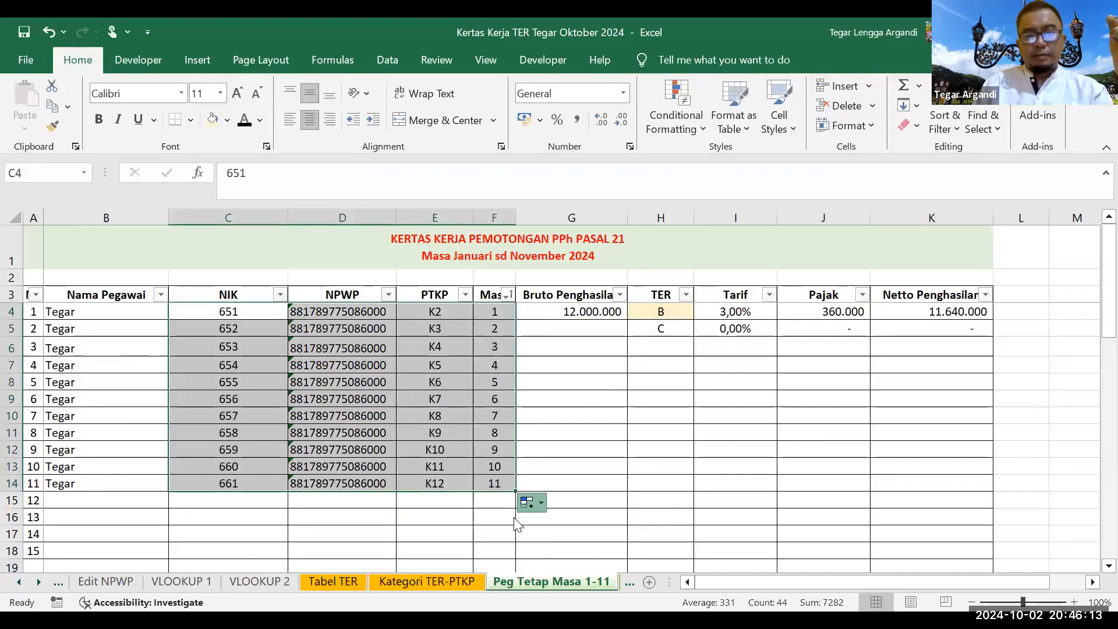
Step: Number the Masa column 1, 2, 3 and extend the series down to 11
{"action": "left_click", "coordinate": [492, 329]}
{"action": "key", "text": "Down"}
{"action": "type", "text": "3"}
{"action": "key", "text": "Return"}
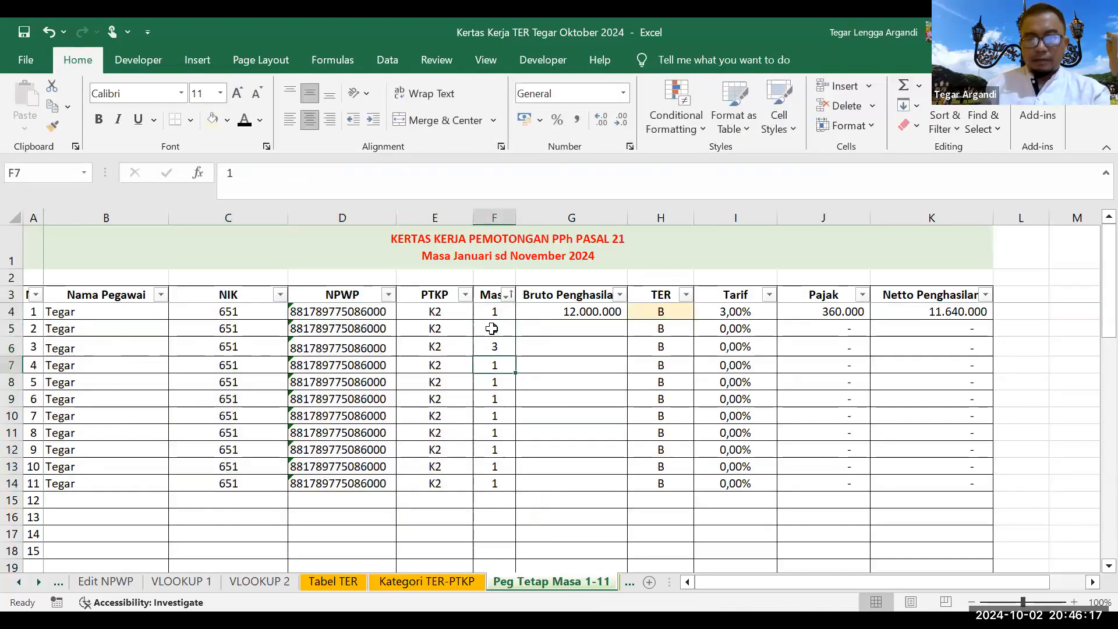
{"action": "left_click_drag", "start_coordinate": [495, 313], "coordinate": [516, 486]}
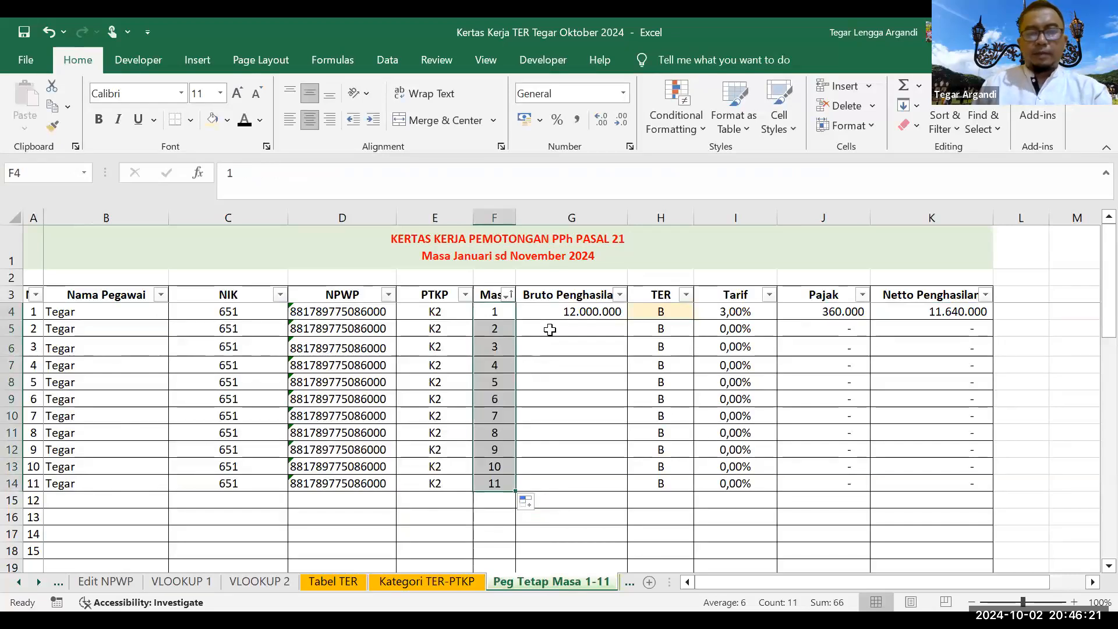
{"action": "left_click", "coordinate": [606, 322]}
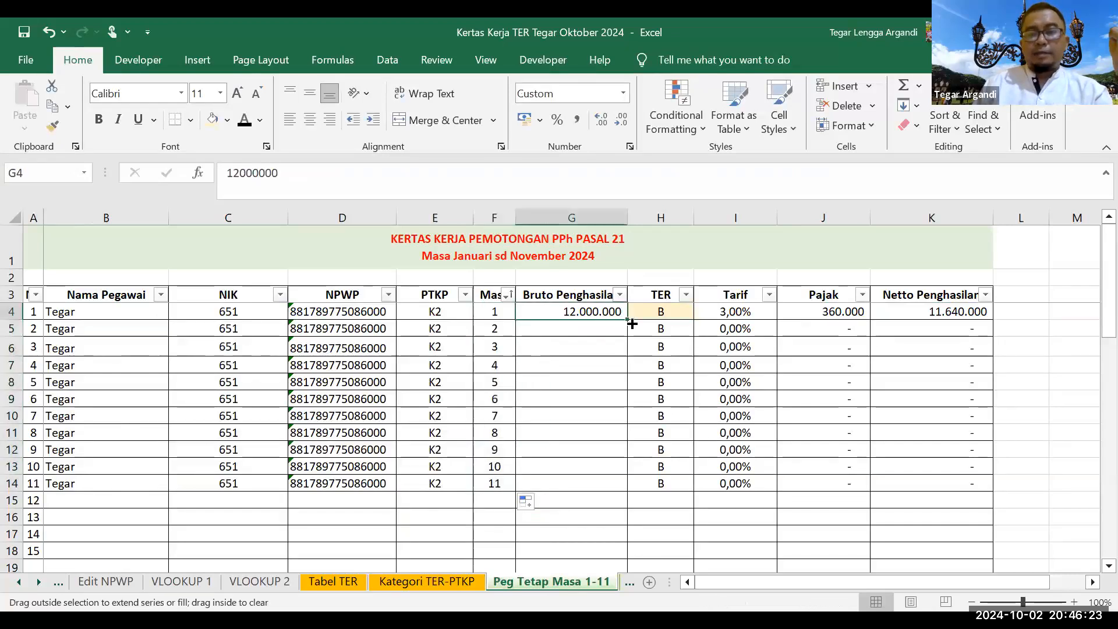
Step: Copy the 12.000.000 gross income down to row 14 for all eleven periods
{"action": "double_click", "coordinate": [627, 319]}
{"action": "key", "text": "ctrl+z"}
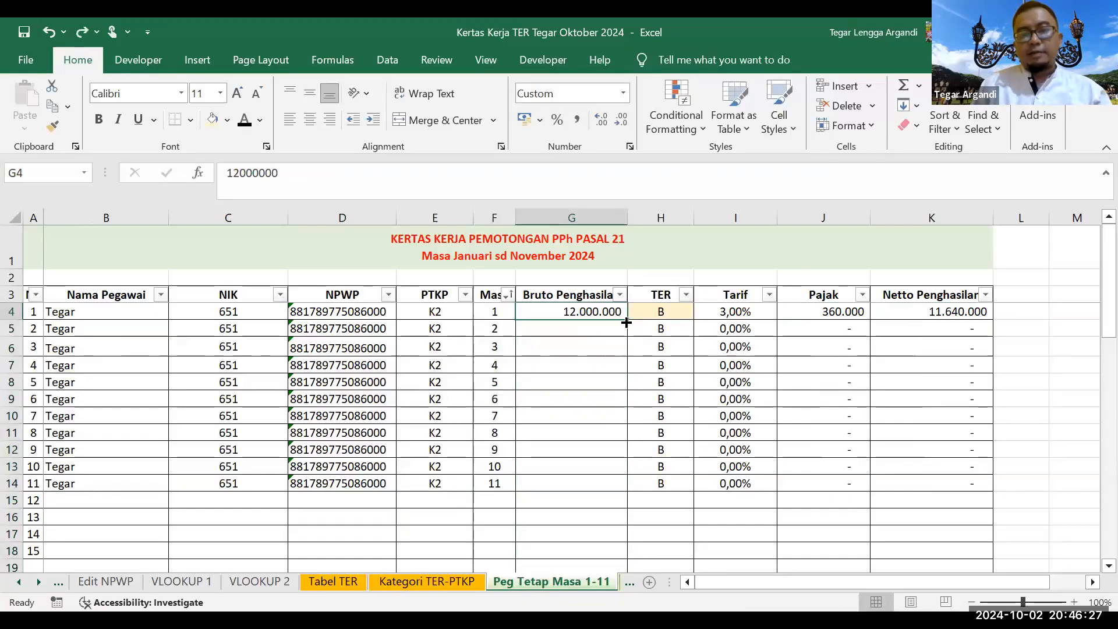
{"action": "left_click_drag", "start_coordinate": [627, 319], "coordinate": [617, 350]}
{"action": "left_click_drag", "start_coordinate": [588, 487], "coordinate": [587, 487]}
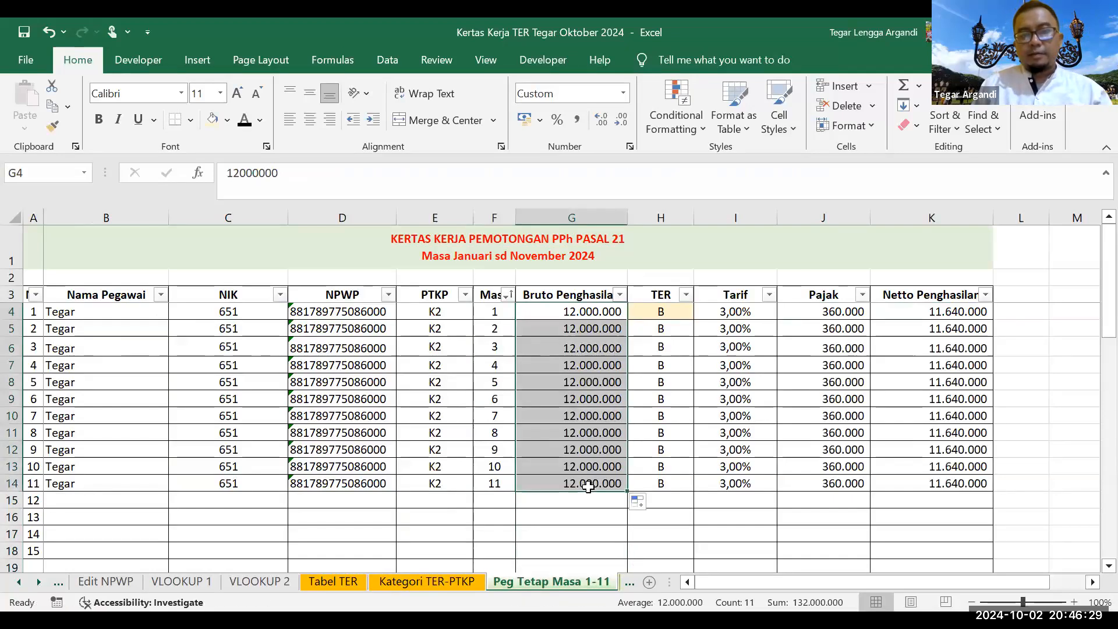
Step: Raise period 4's gross income to 25.000.000, giving 9,00% rate, 2.250.000 tax and 22.750.000 net
{"action": "left_click", "coordinate": [575, 365]}
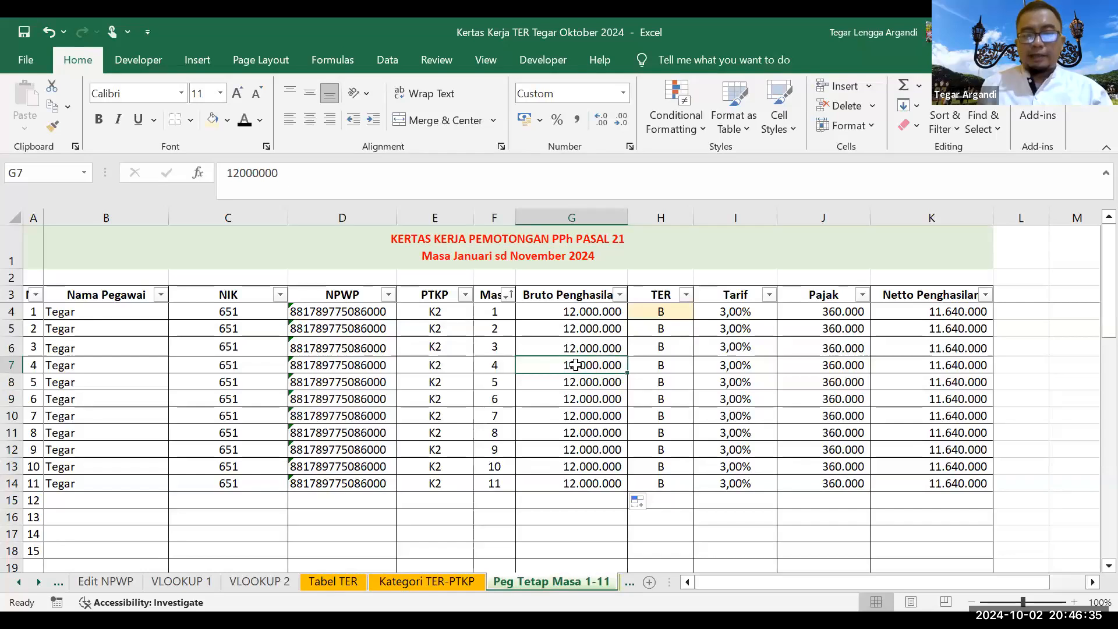
{"action": "type", "text": "25.000.000"}
{"action": "key", "text": "Return"}
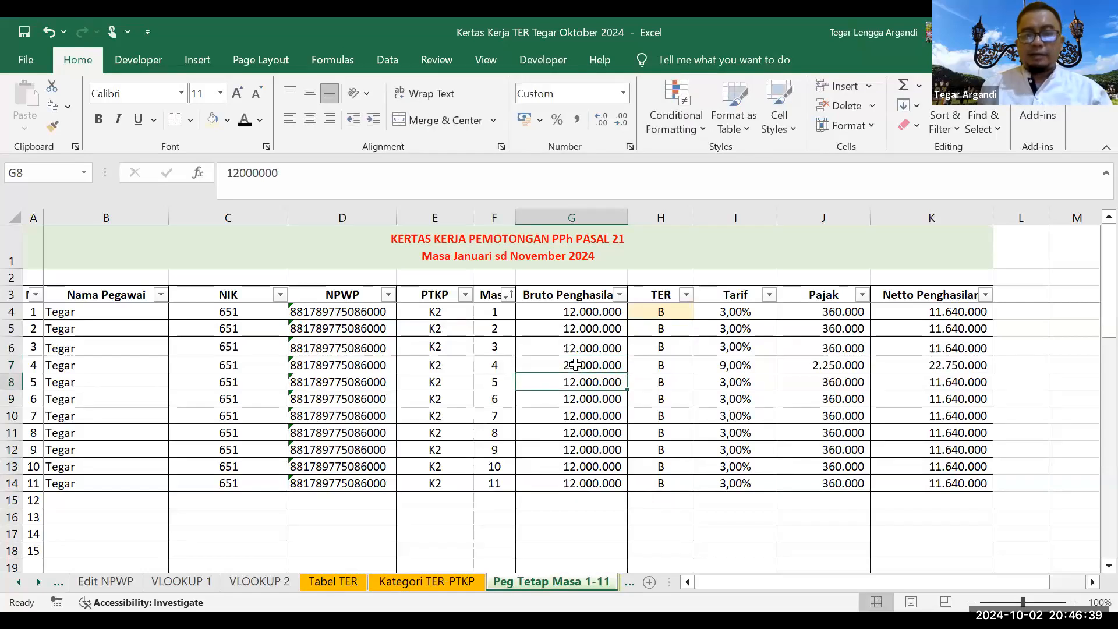
{"action": "left_click", "coordinate": [736, 365]}
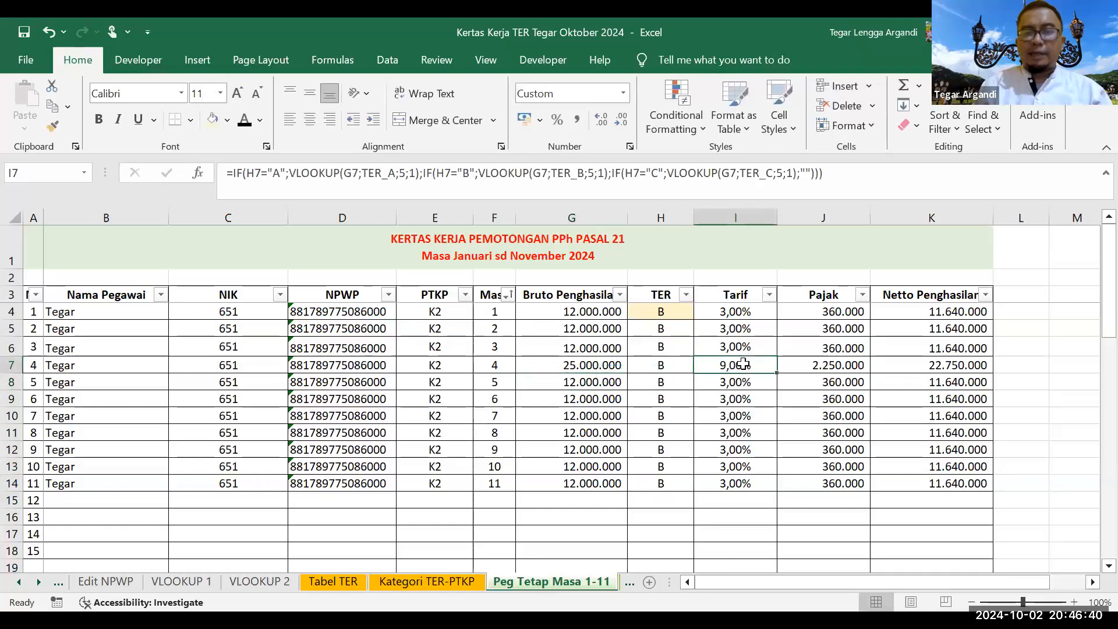
{"action": "left_click", "coordinate": [569, 364]}
{"action": "left_click", "coordinate": [714, 369]}
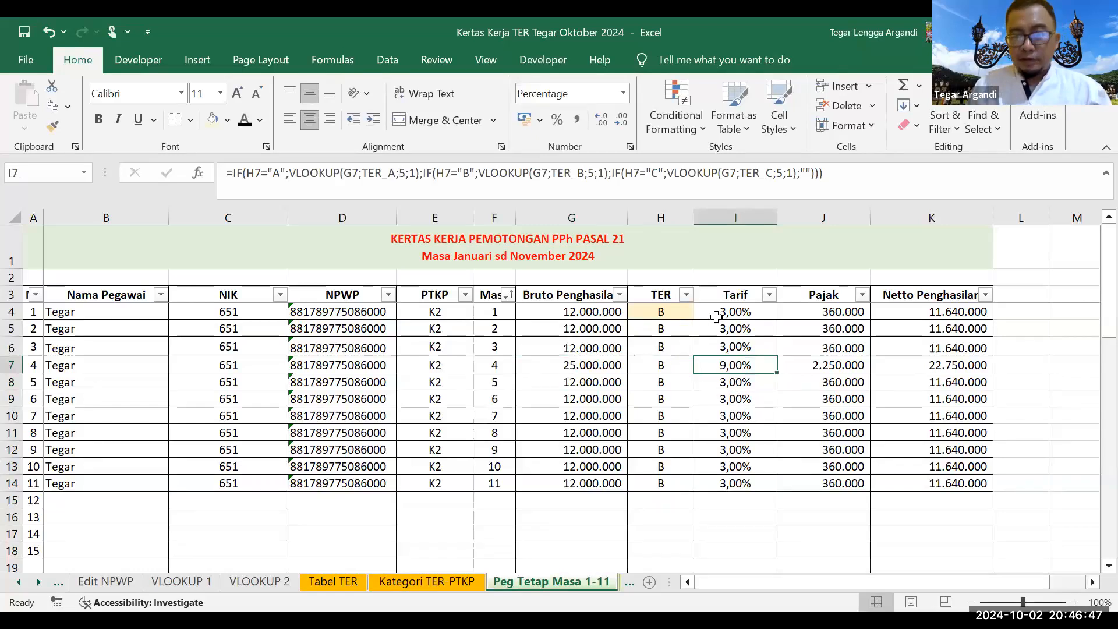
{"action": "left_click", "coordinate": [823, 366]}
{"action": "left_click_drag", "start_coordinate": [935, 313], "coordinate": [929, 489]}
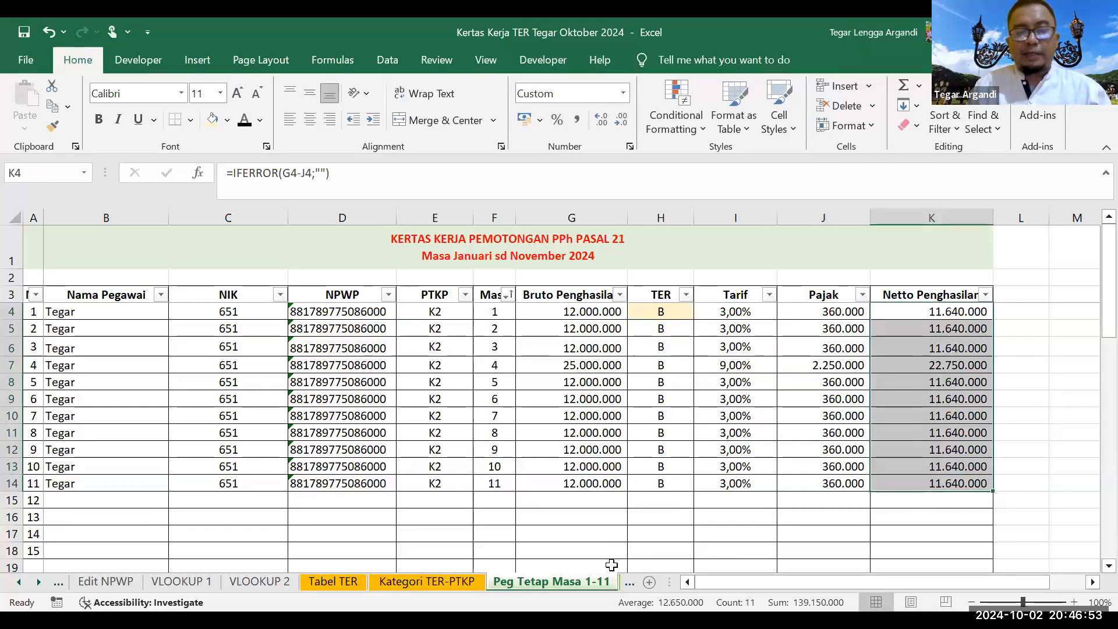
{"action": "left_click", "coordinate": [39, 580]}
Step: On Peg Tetap Masa 12, delete the other three employees' December rows, keeping only the first employee
{"action": "left_click", "coordinate": [575, 571]}
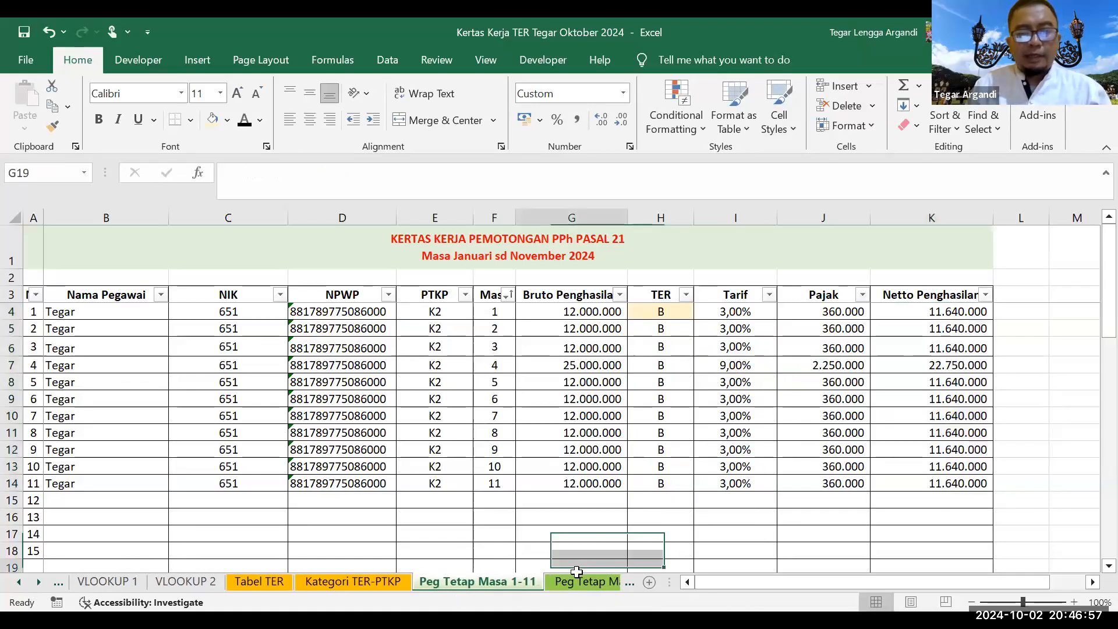
{"action": "left_click", "coordinate": [570, 582]}
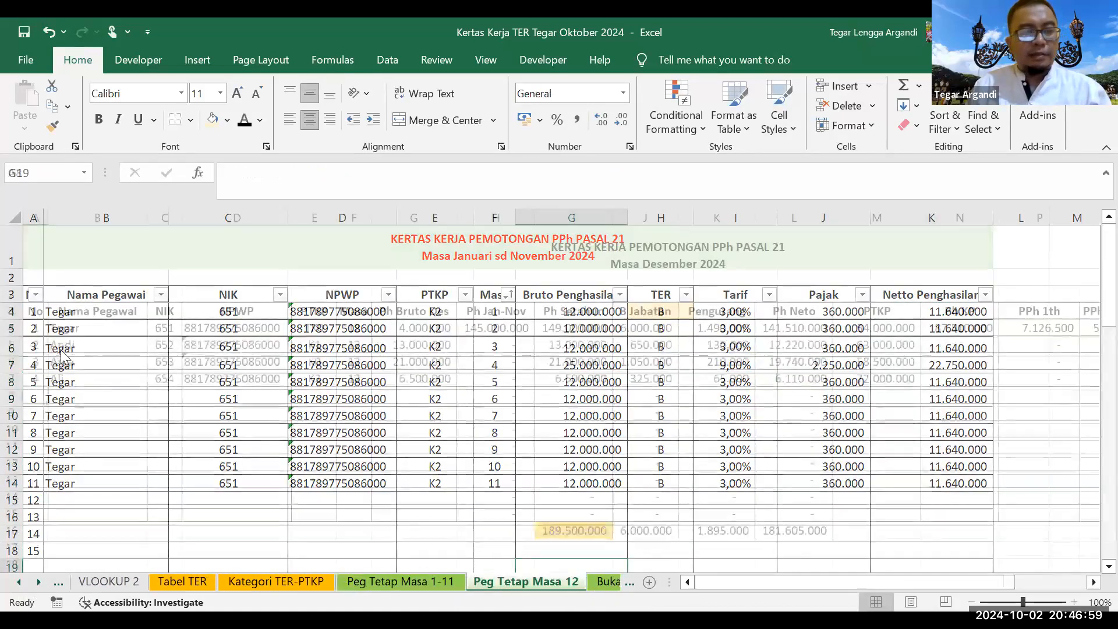
{"action": "left_click_drag", "start_coordinate": [64, 346], "coordinate": [377, 379]}
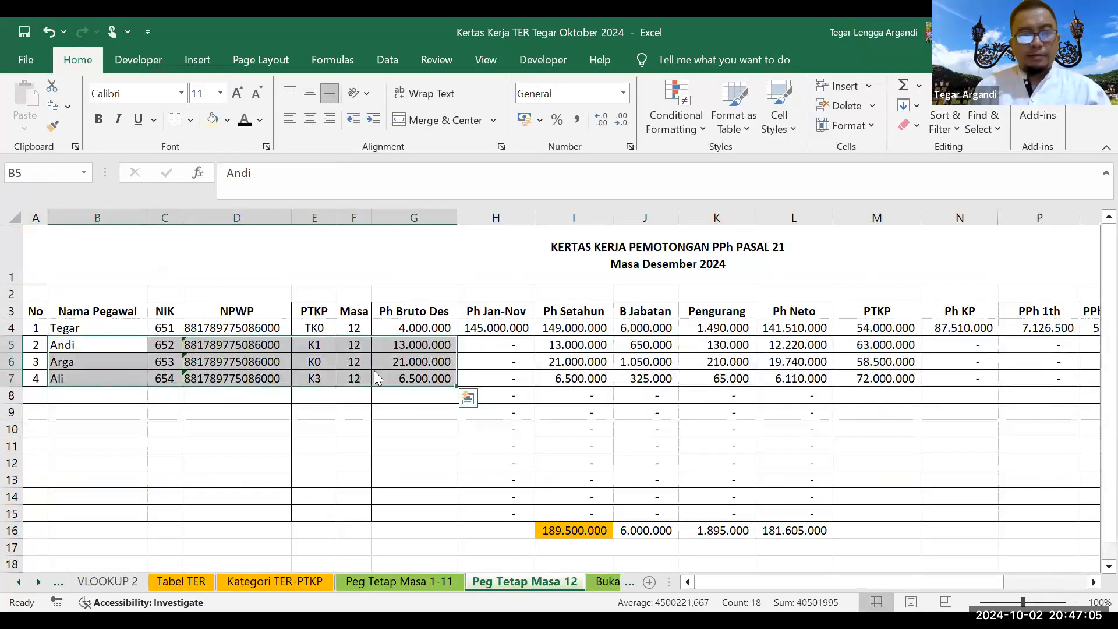
{"action": "key", "text": "Delete"}
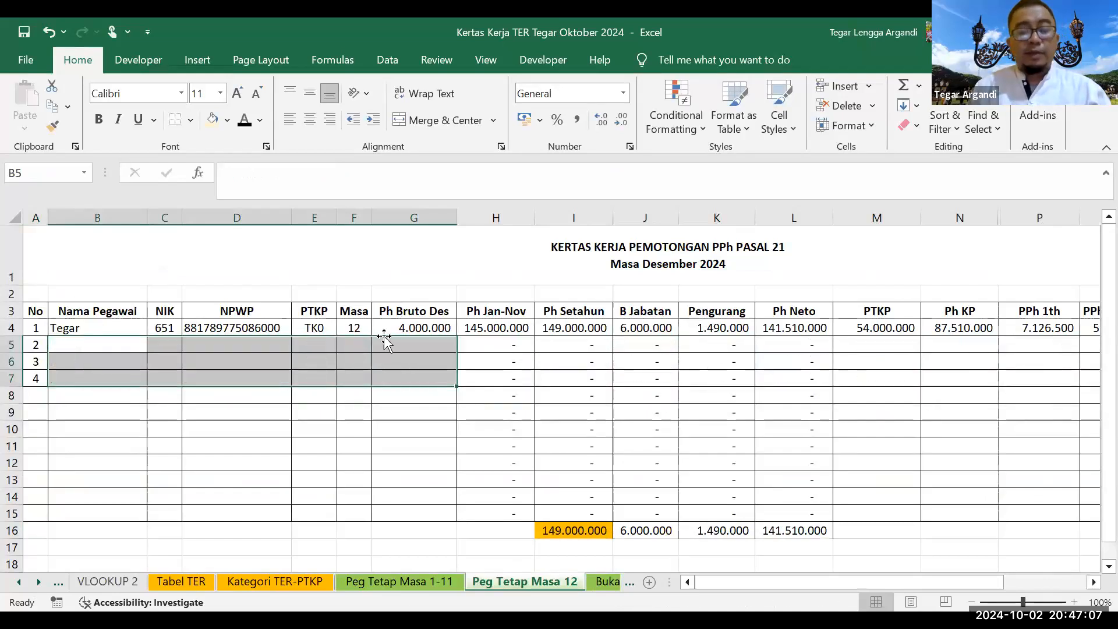
{"action": "left_click", "coordinate": [388, 331]}
{"action": "left_click", "coordinate": [204, 329]}
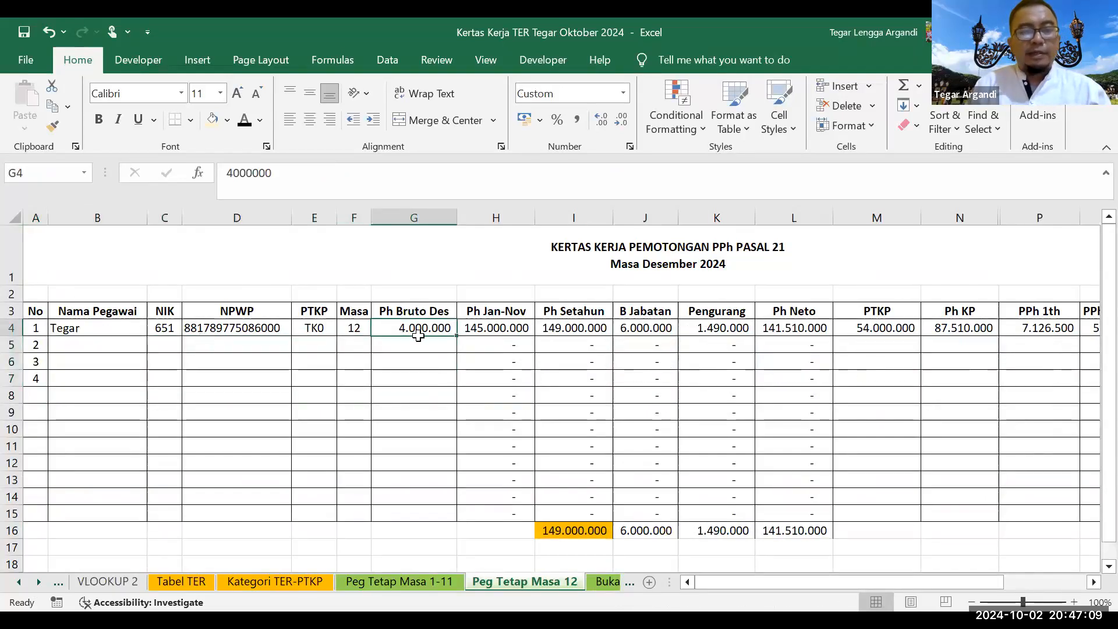
{"action": "left_click", "coordinate": [428, 324]}
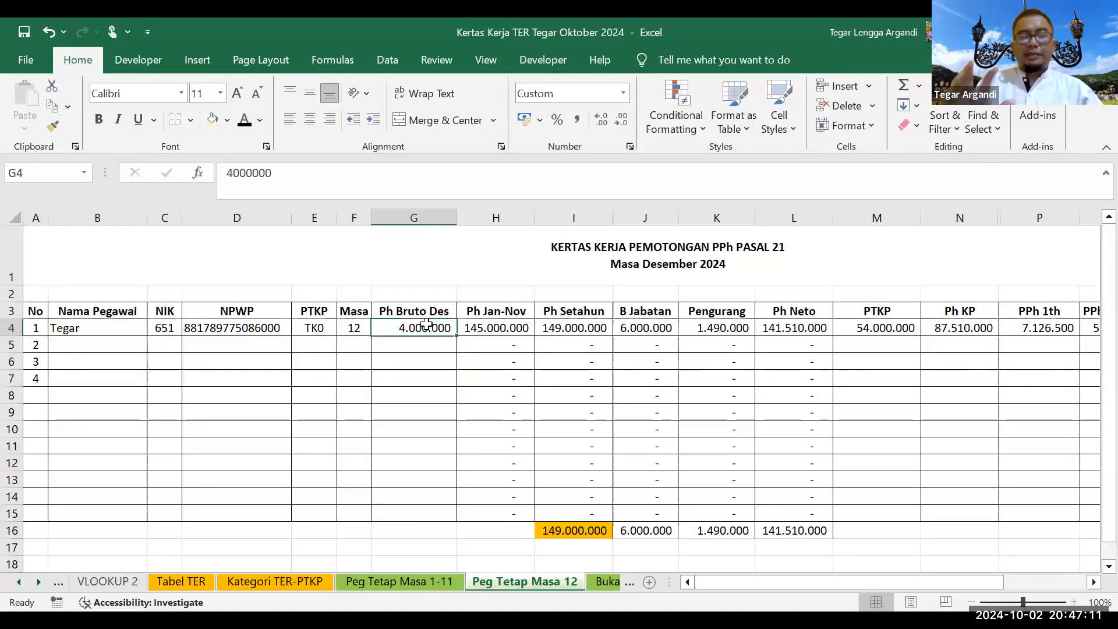
{"action": "left_click", "coordinate": [385, 578]}
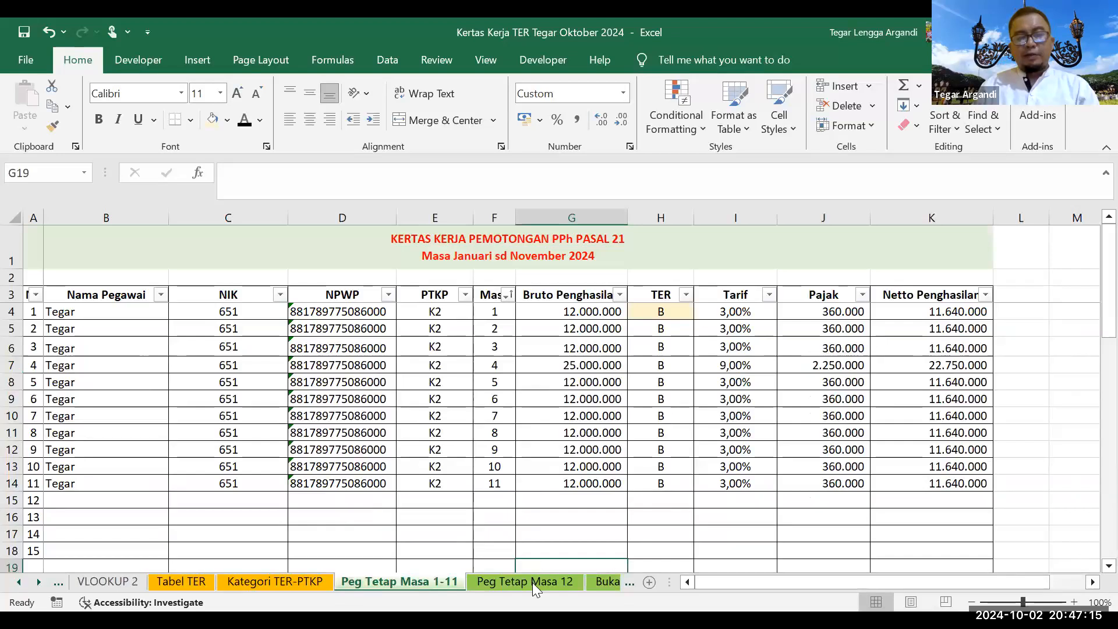
{"action": "left_click", "coordinate": [533, 580]}
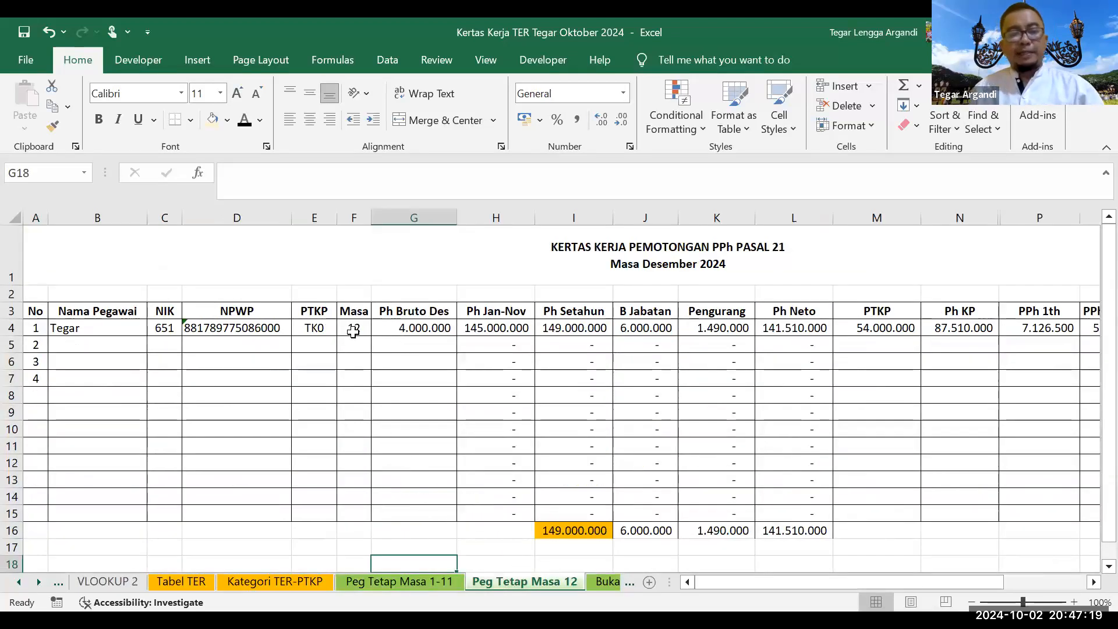
Step: Set the first employee's December PTKP status to K2
{"action": "left_click", "coordinate": [254, 329]}
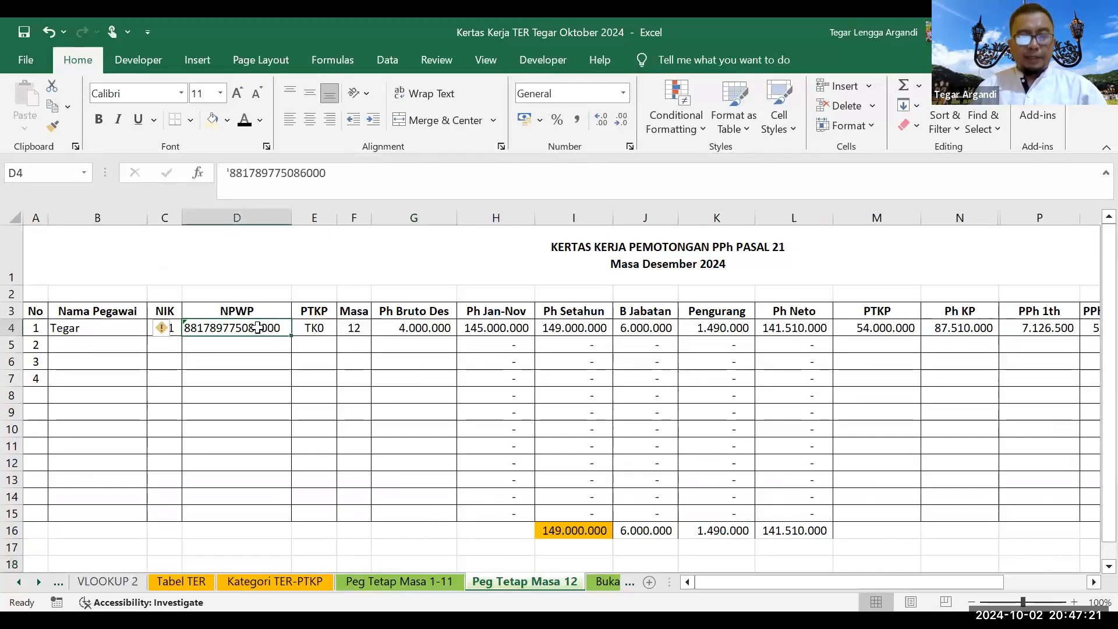
{"action": "left_click", "coordinate": [310, 330]}
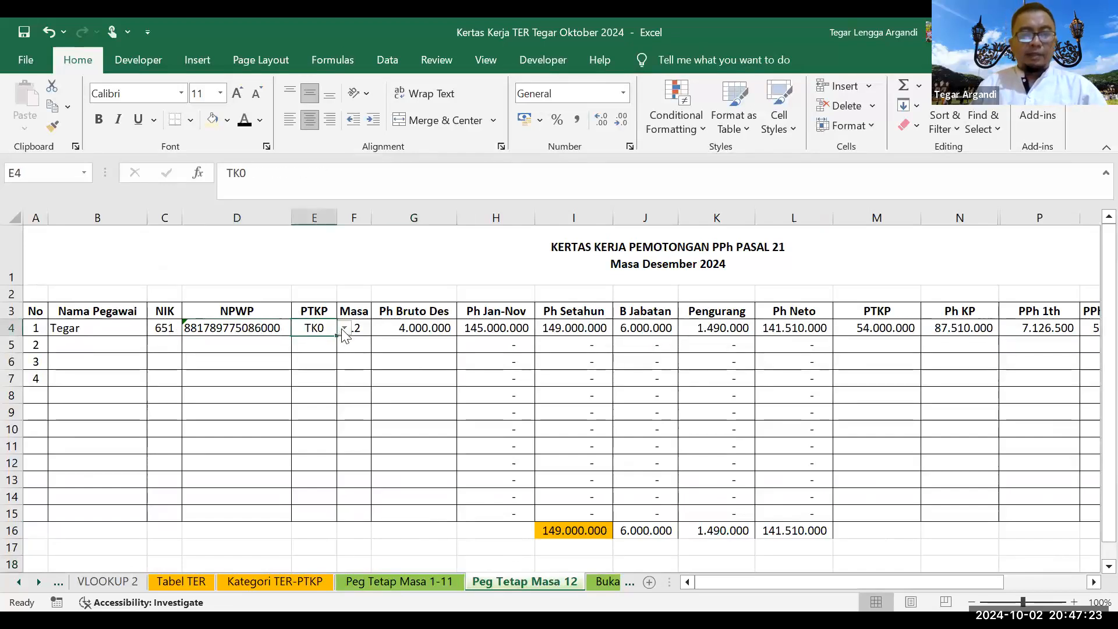
{"action": "left_click", "coordinate": [345, 328]}
{"action": "left_click", "coordinate": [315, 419]}
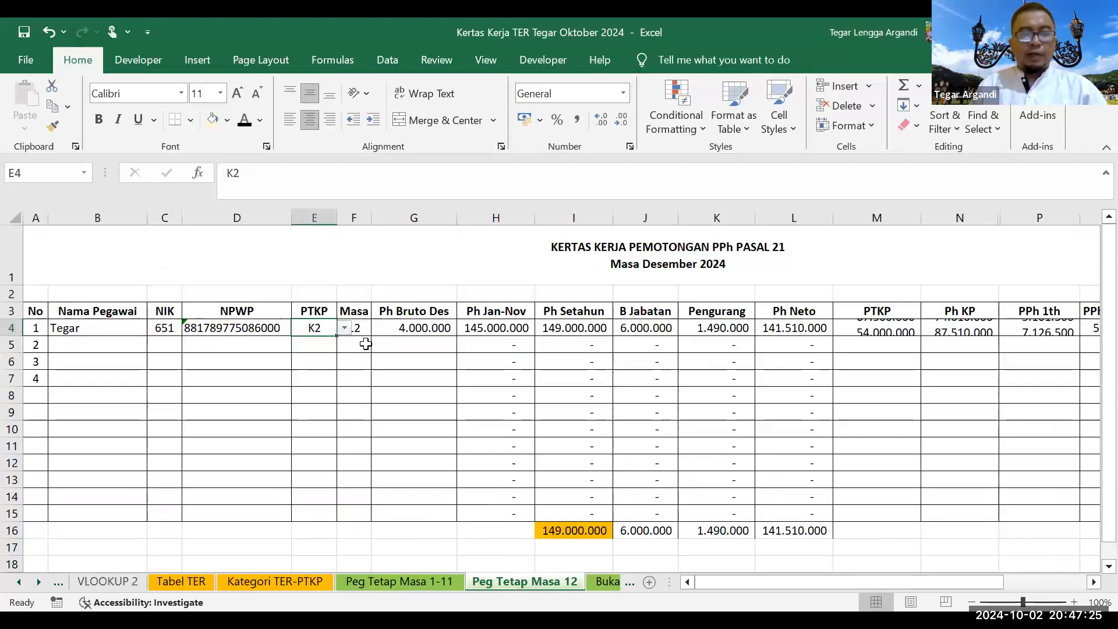
{"action": "left_click", "coordinate": [366, 331]}
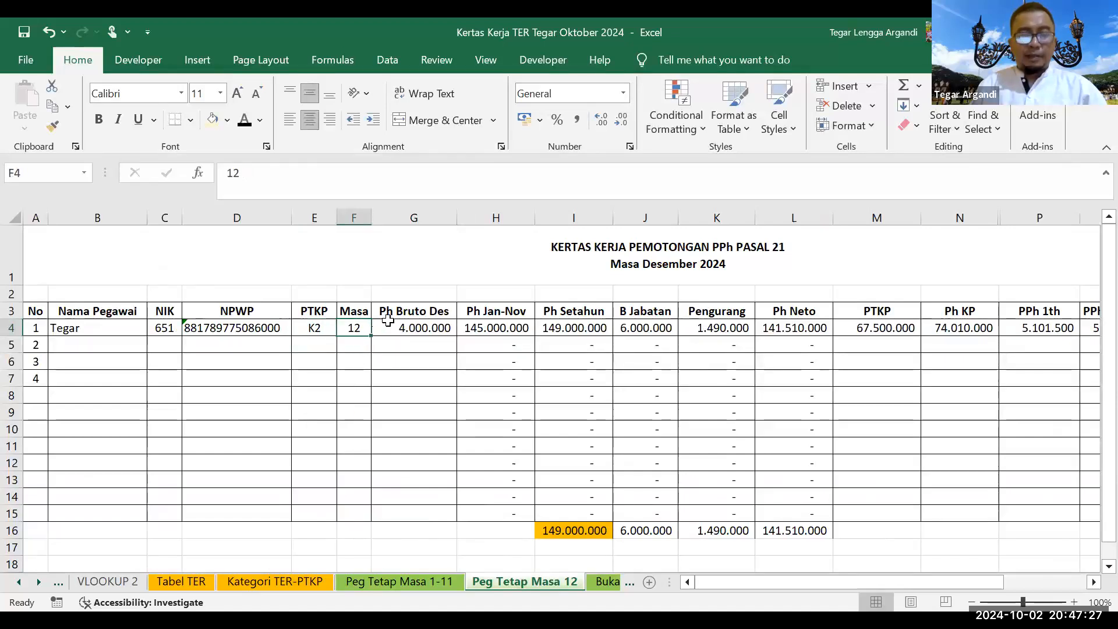
Step: Enter 15.000.000 as December gross pay and check the Ph Jan-Nov SUMIF, now totalling 160.000.000
{"action": "left_click", "coordinate": [388, 325]}
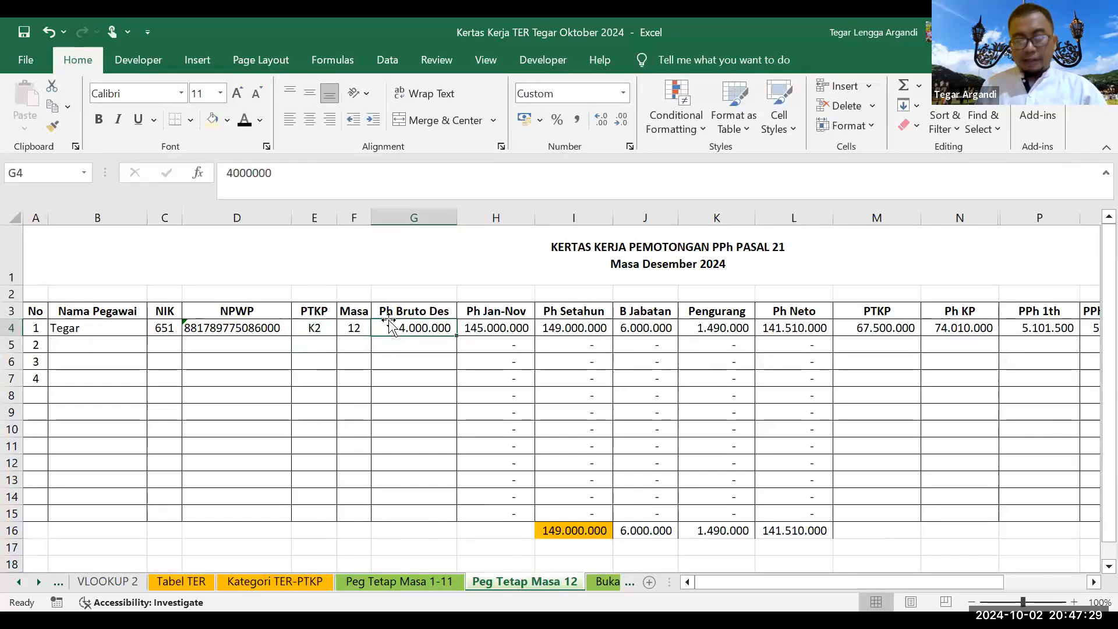
{"action": "type", "text": "15.000.000"}
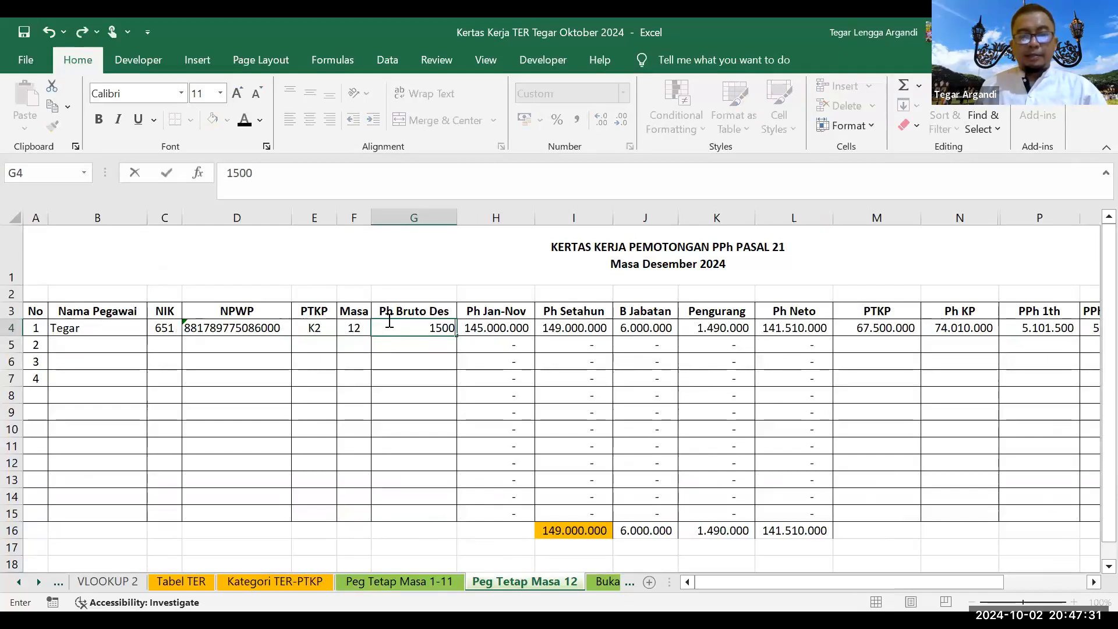
{"action": "key", "text": "Return"}
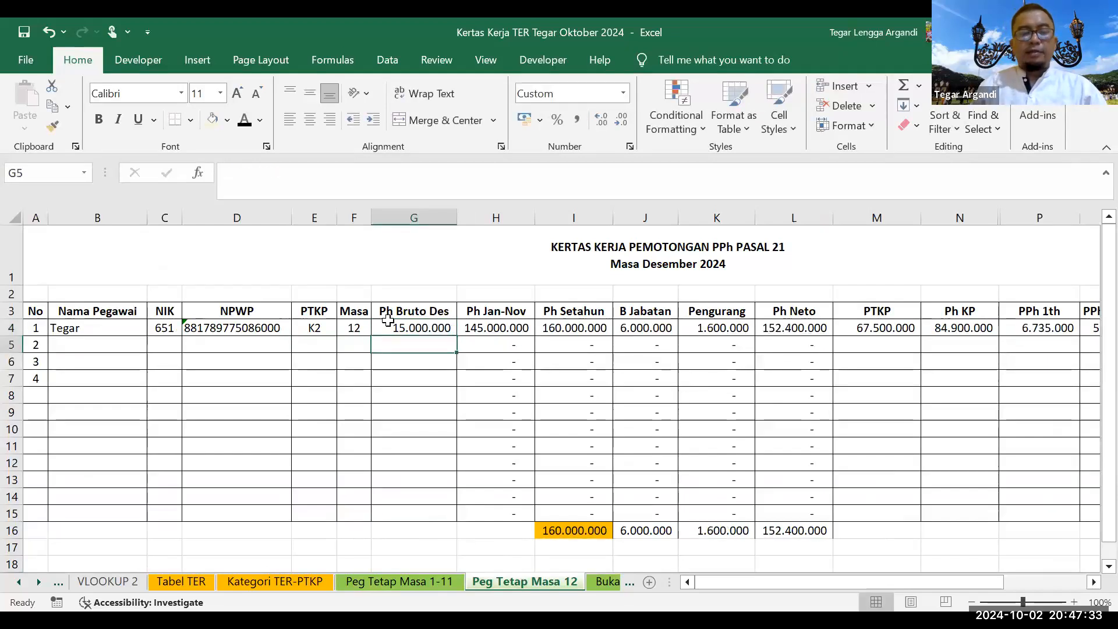
{"action": "left_click", "coordinate": [484, 327]}
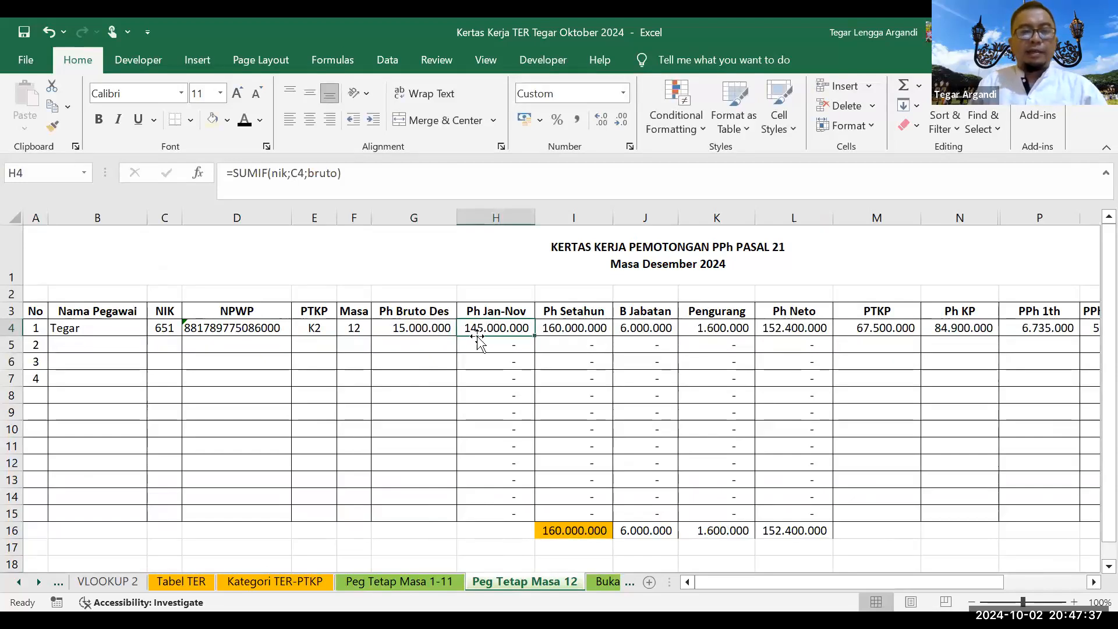
{"action": "left_click", "coordinate": [420, 327]}
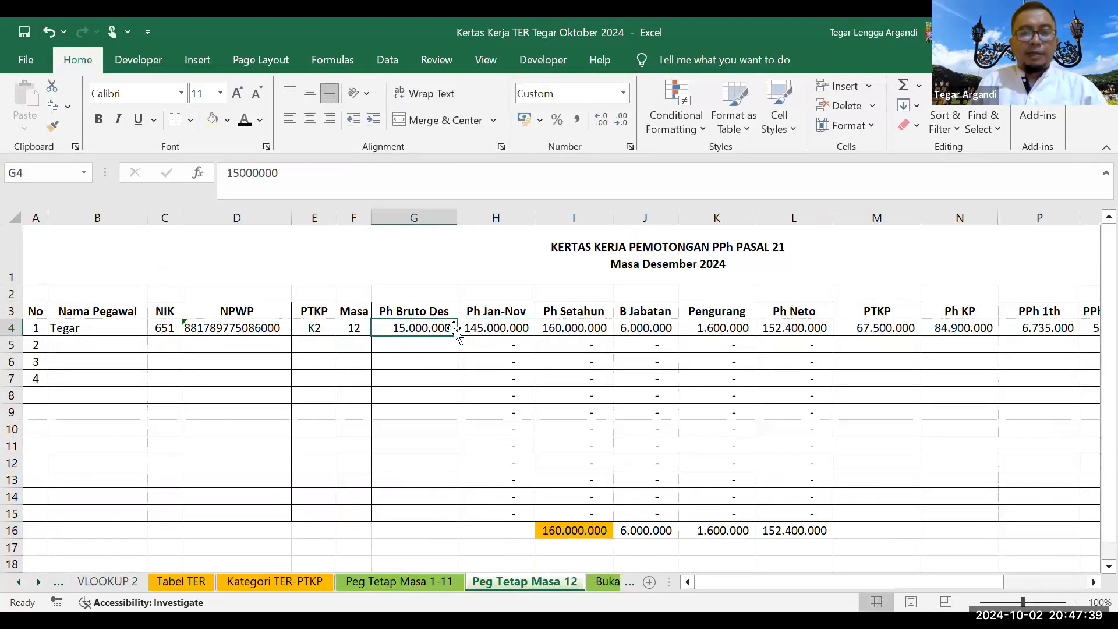
{"action": "left_click", "coordinate": [475, 321]}
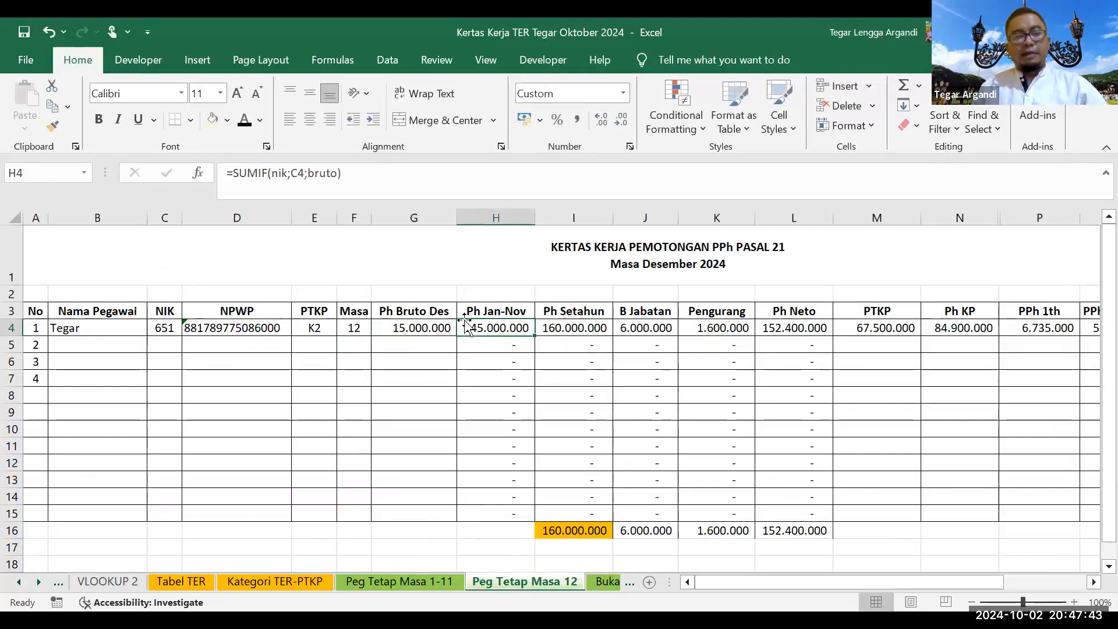
Step: Review the first employee's December formulas for Ph Setahun, B Jabatan, Pengurang and Ph Neto, then open Fill Color
{"action": "left_click", "coordinate": [161, 330]}
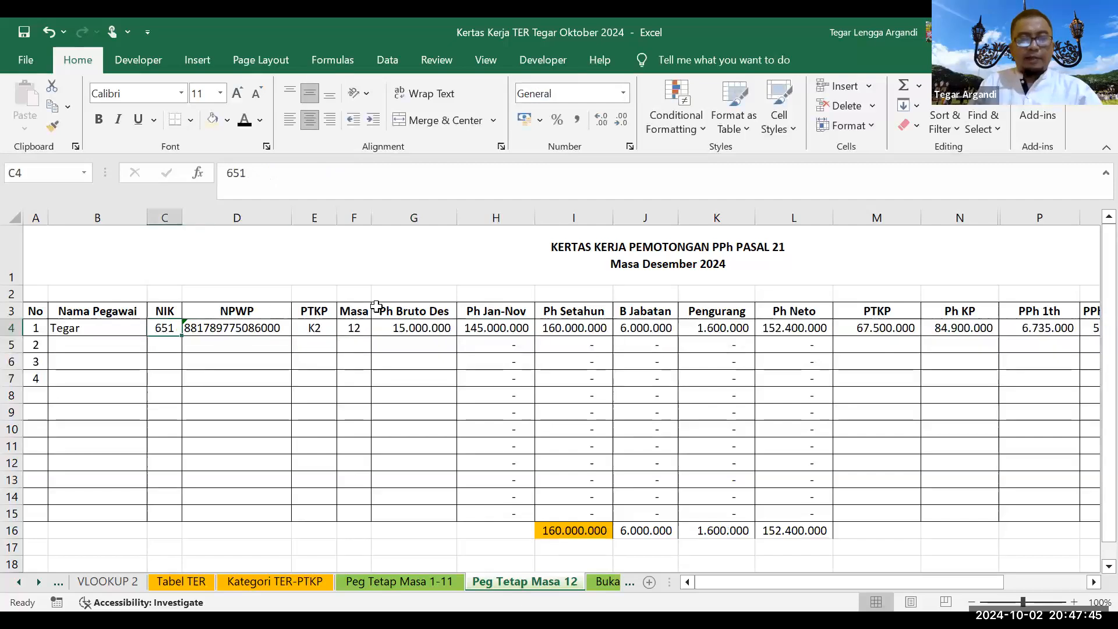
{"action": "left_click", "coordinate": [479, 325]}
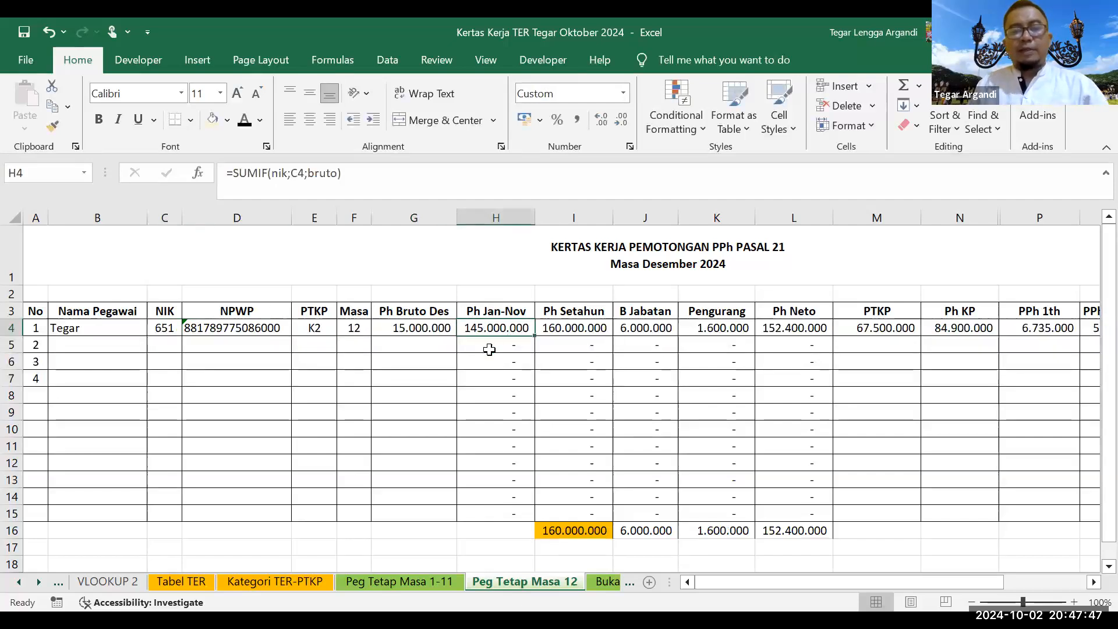
{"action": "left_click_drag", "start_coordinate": [450, 335], "coordinate": [588, 326]}
{"action": "left_click", "coordinate": [589, 326]}
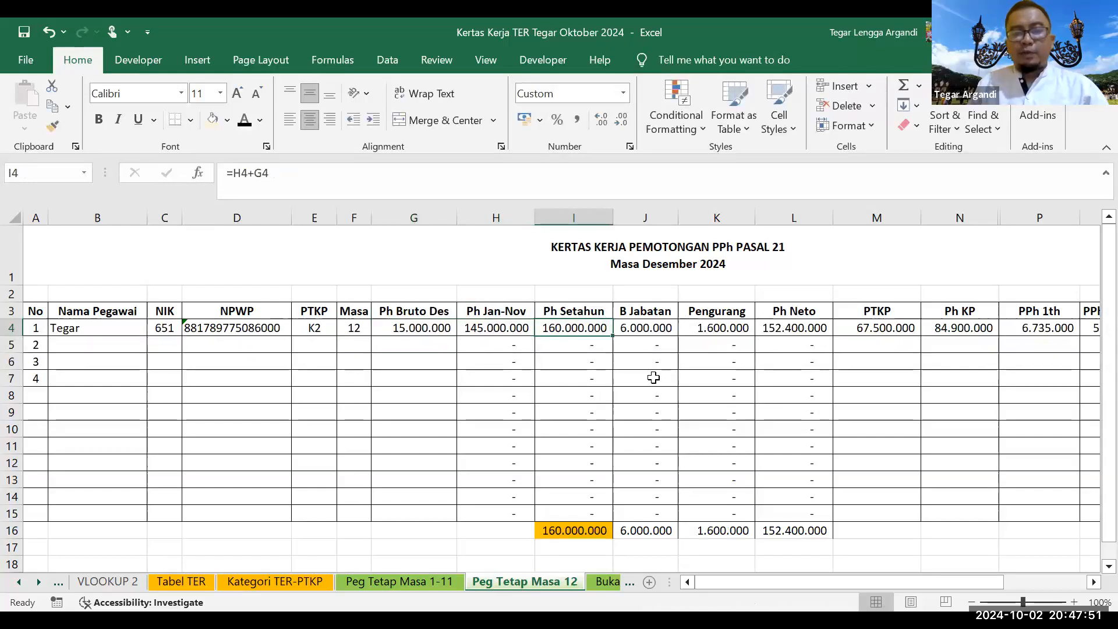
{"action": "left_click", "coordinate": [662, 324]}
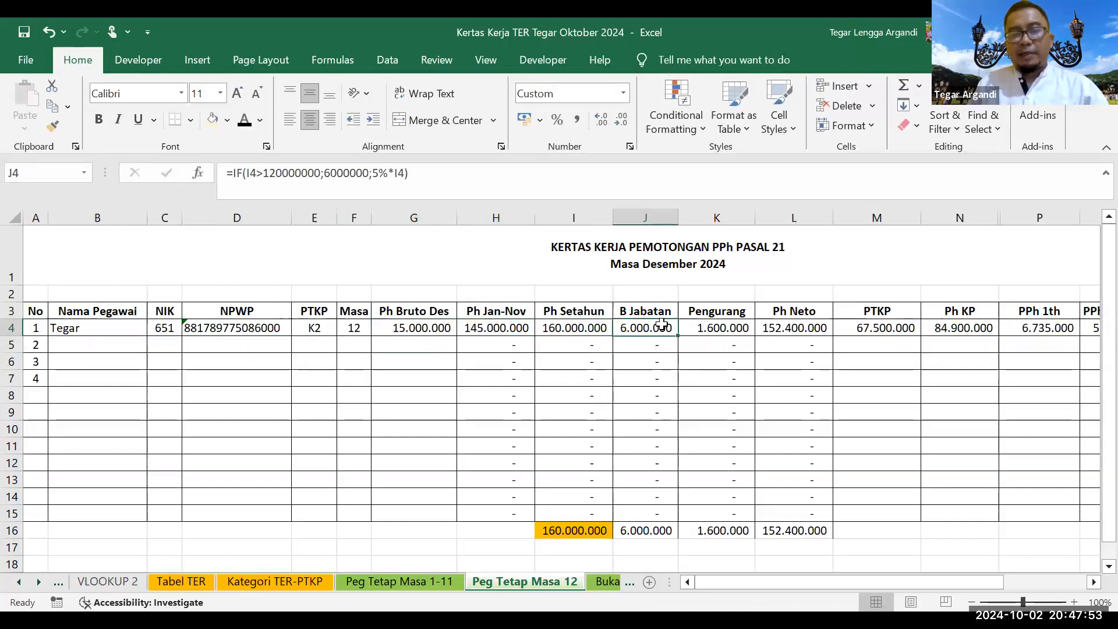
{"action": "left_click", "coordinate": [708, 330]}
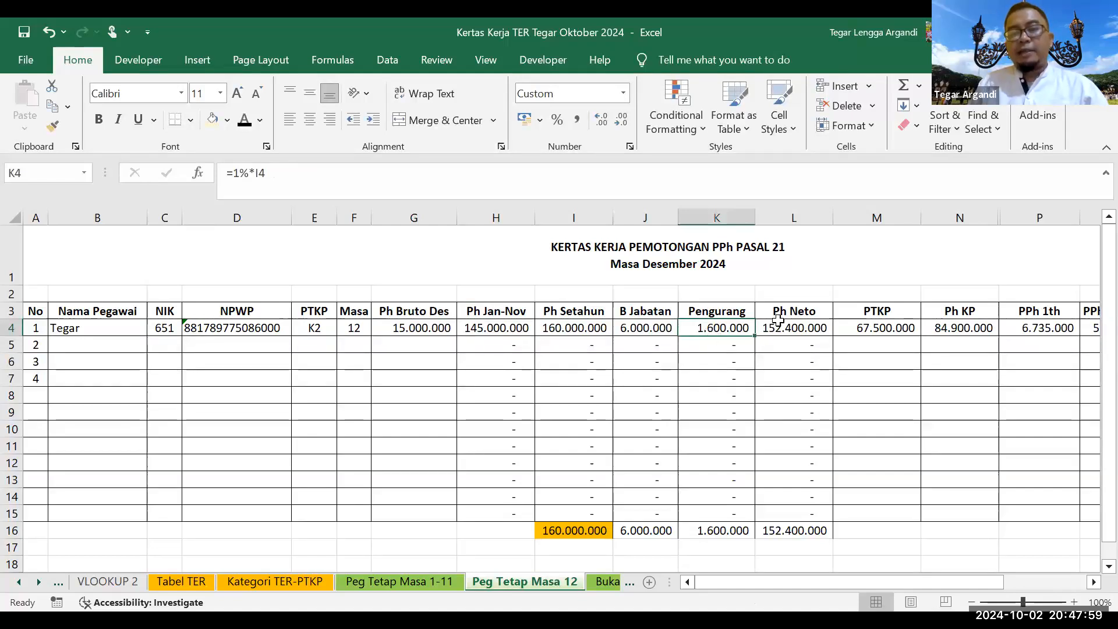
{"action": "left_click", "coordinate": [780, 321]}
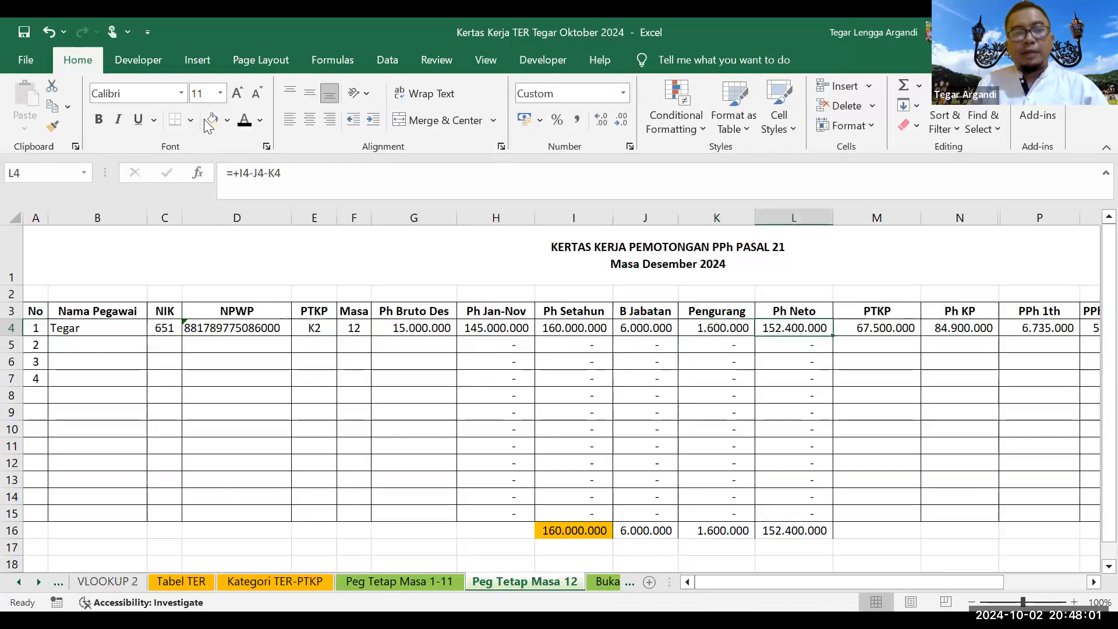
{"action": "left_click", "coordinate": [228, 121]}
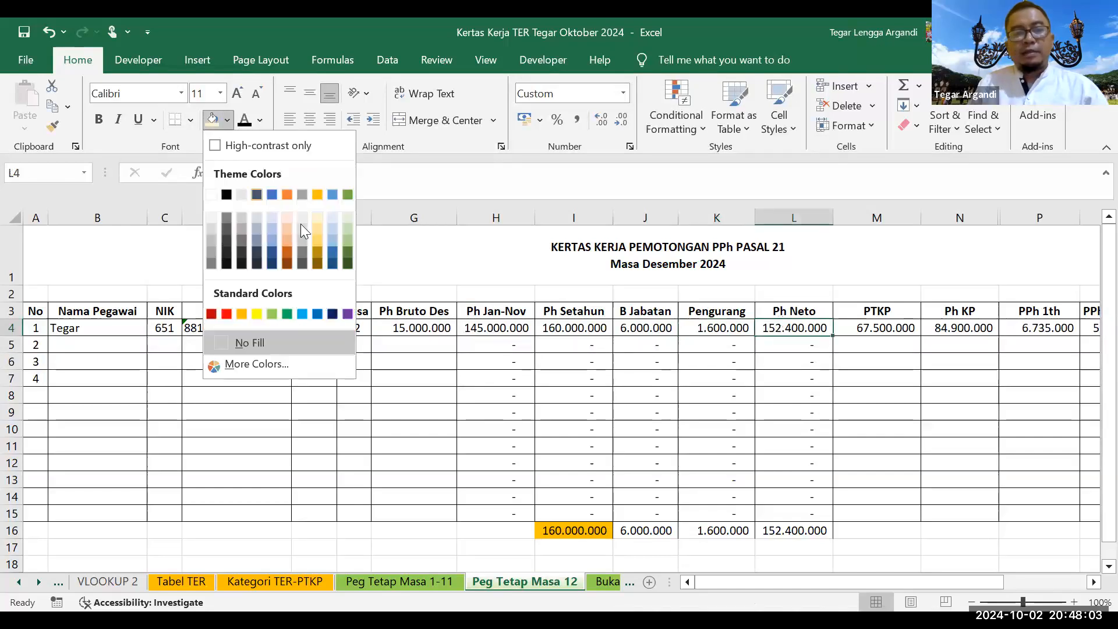
Step: Close the colour choices and review the PTKP (K2), Ph KP and annual PPh formulas in row 4
{"action": "left_click", "coordinate": [334, 224]}
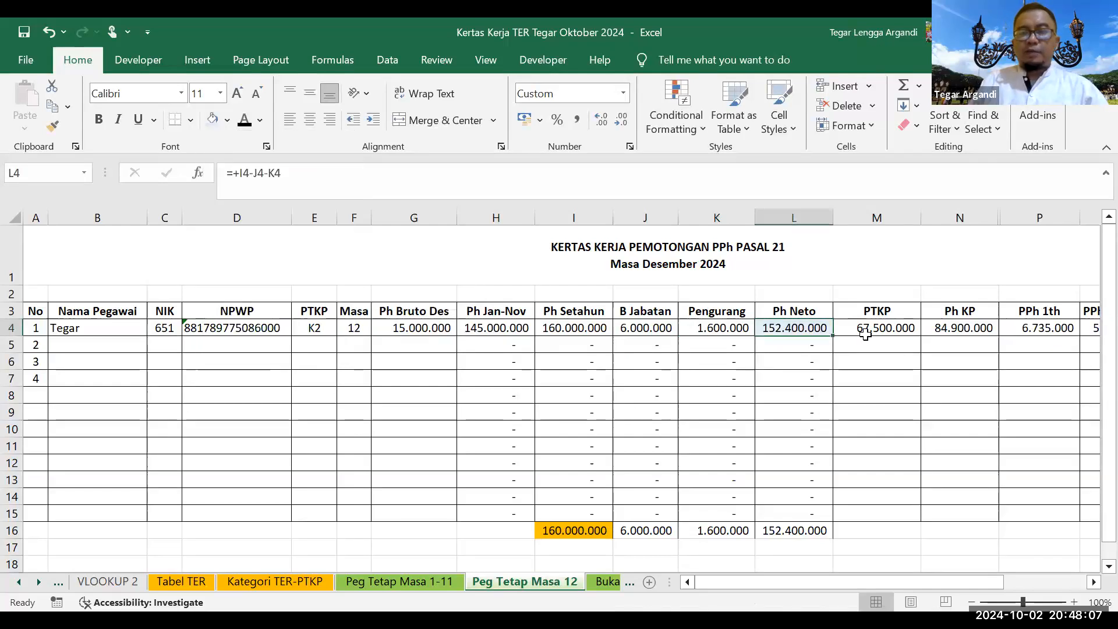
{"action": "left_click", "coordinate": [865, 329]}
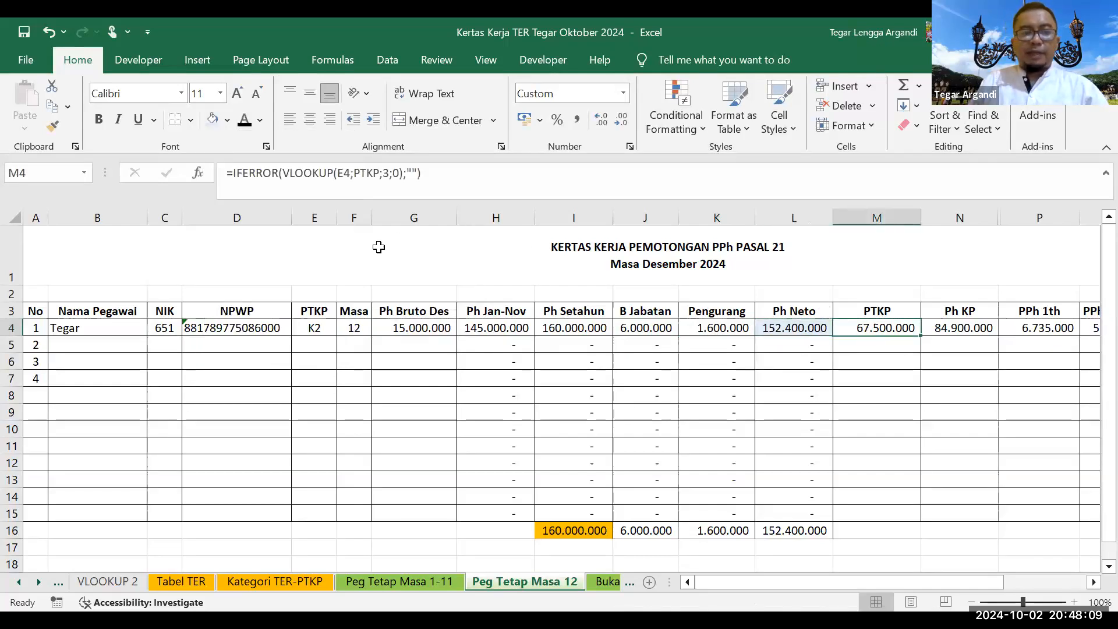
{"action": "left_click", "coordinate": [316, 328]}
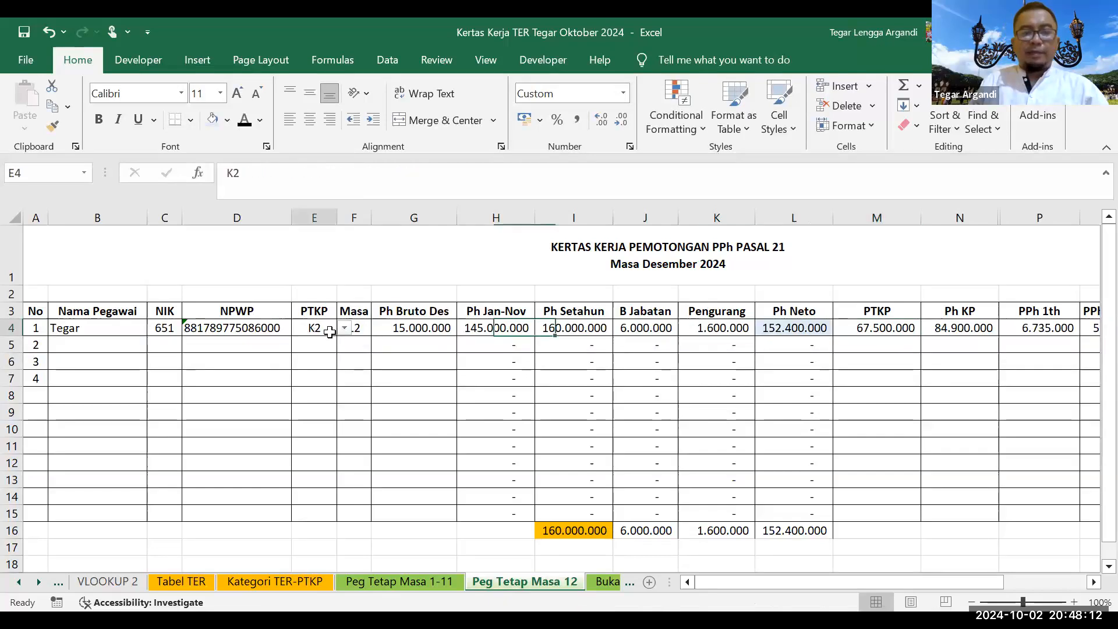
{"action": "left_click", "coordinate": [842, 331]}
{"action": "key", "text": "Right"}
{"action": "key", "text": "Right"}
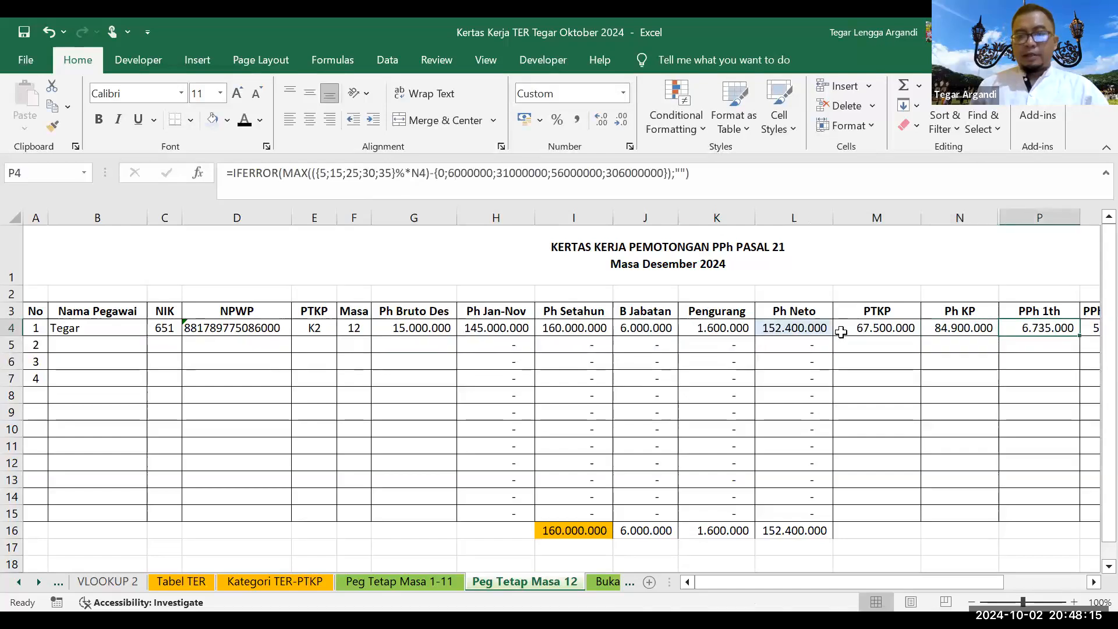
{"action": "key", "text": "Right"}
{"action": "key", "text": "Right"}
{"action": "key", "text": "Left"}
{"action": "key", "text": "Left"}
{"action": "key", "text": "Left"}
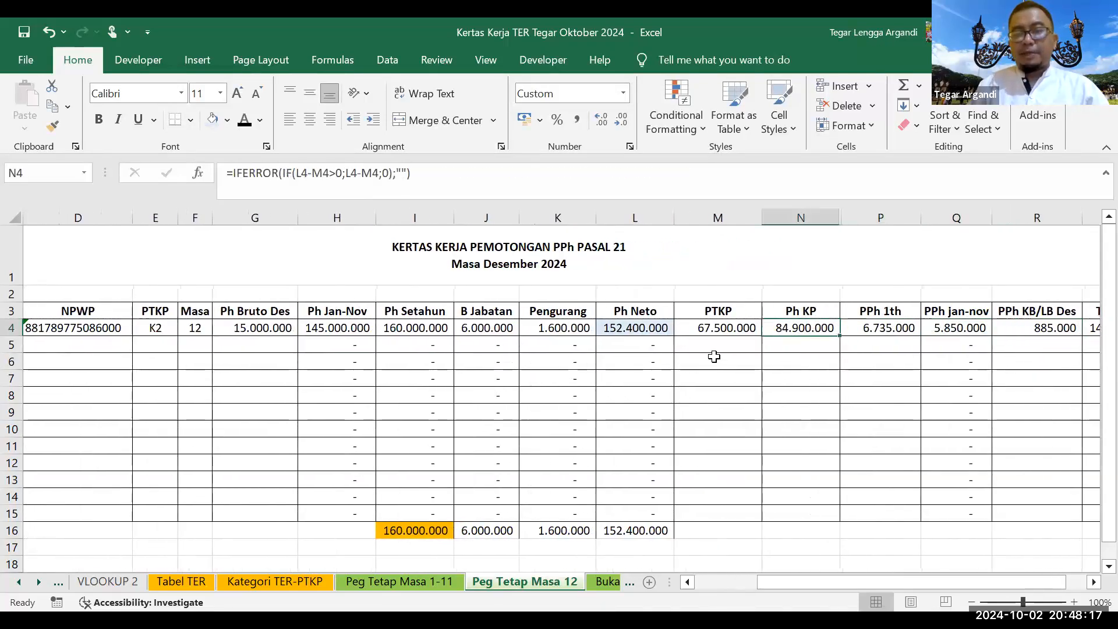
{"action": "left_click", "coordinate": [890, 322]}
{"action": "key", "text": "Right"}
{"action": "key", "text": "Right"}
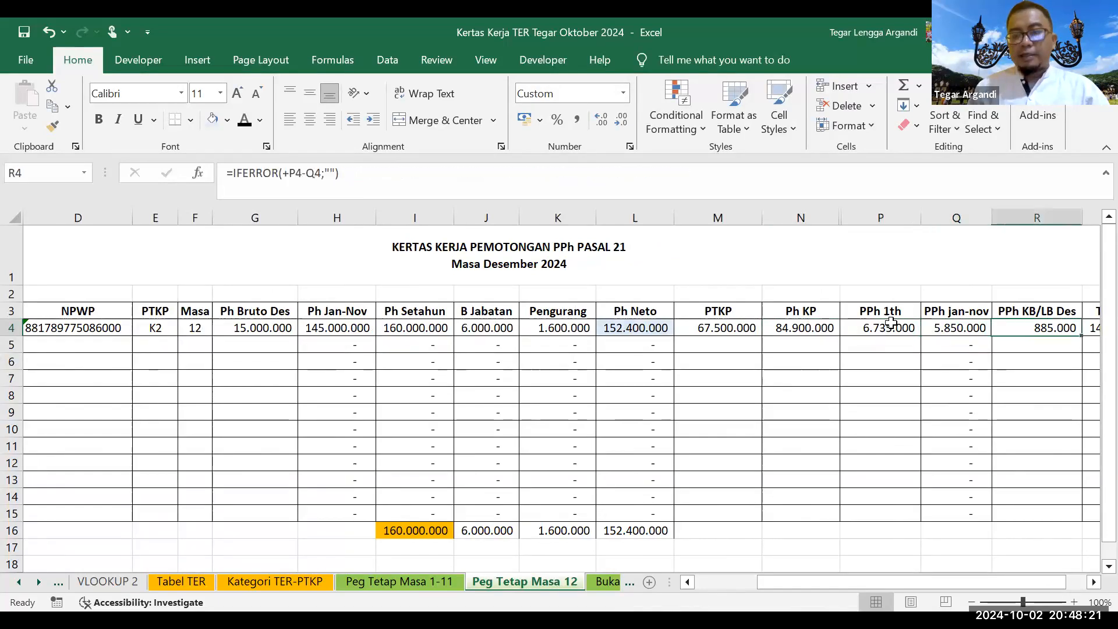
{"action": "key", "text": "Right"}
{"action": "key", "text": "Right"}
{"action": "key", "text": "Left"}
{"action": "key", "text": "Left"}
{"action": "key", "text": "Left"}
{"action": "key", "text": "Left"}
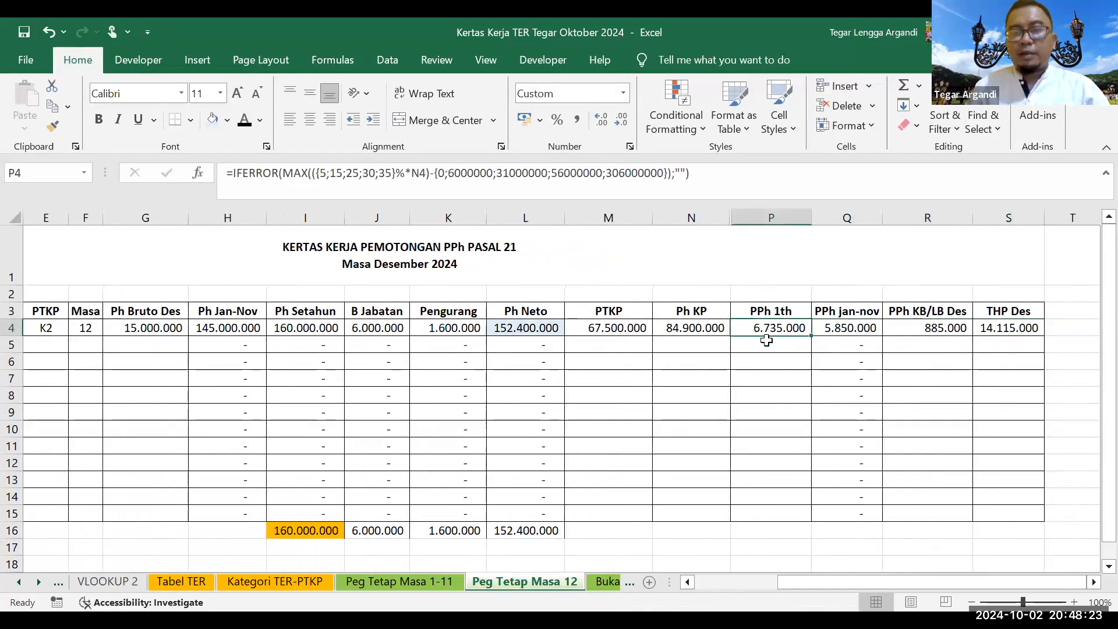
Step: Make the PPh 1th (P4) and PPh jan-nov (Q4) values red
{"action": "left_click", "coordinate": [260, 121]}
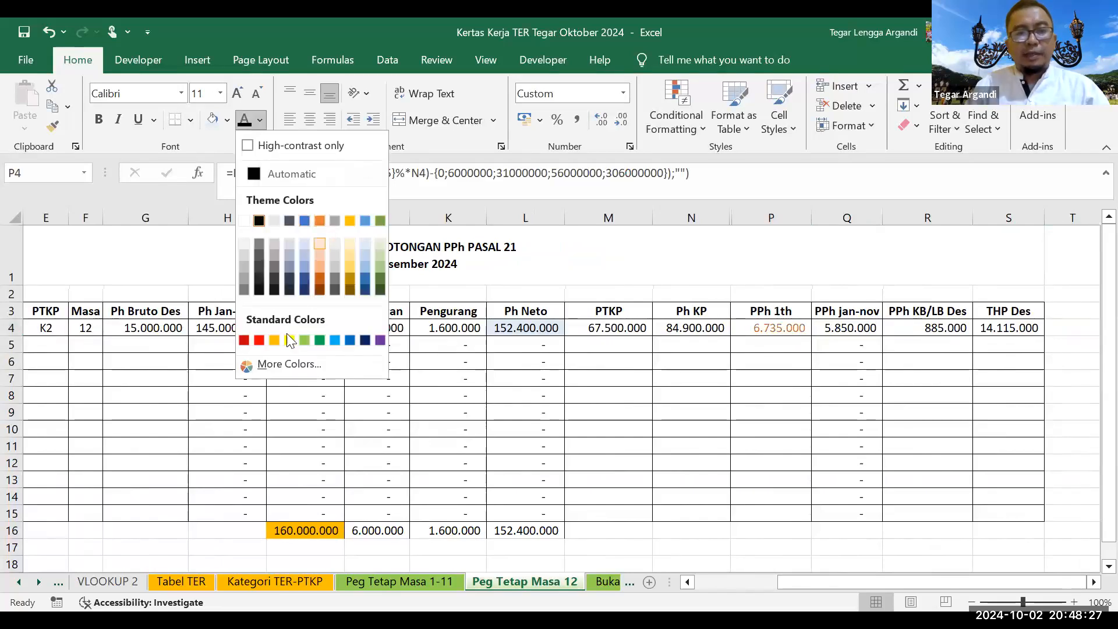
{"action": "left_click", "coordinate": [258, 341]}
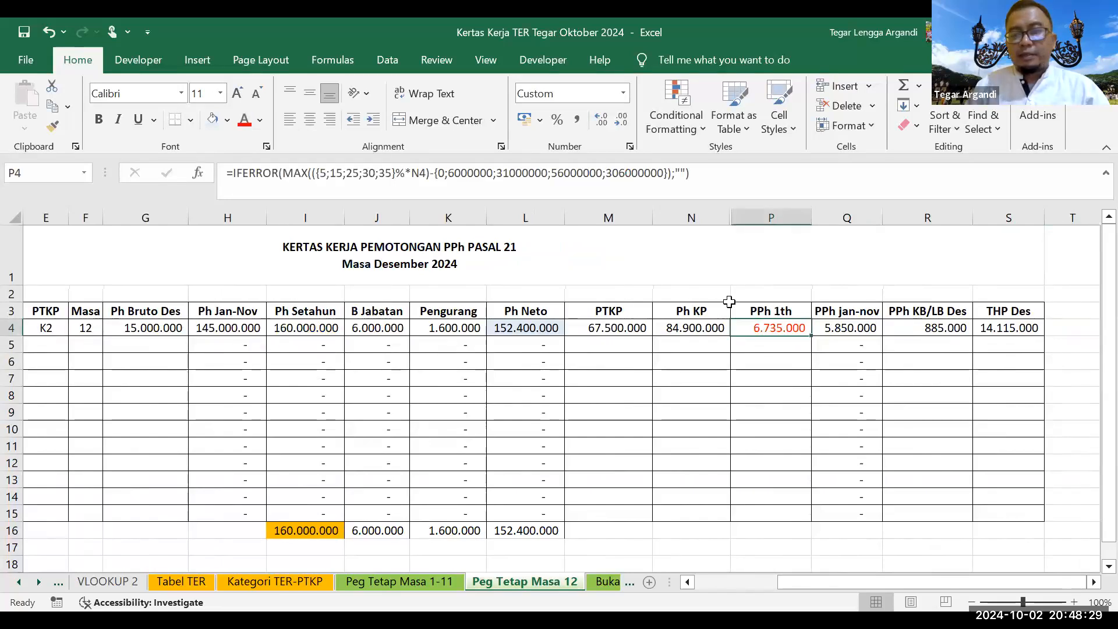
{"action": "left_click", "coordinate": [825, 329]}
{"action": "left_click", "coordinate": [245, 121]}
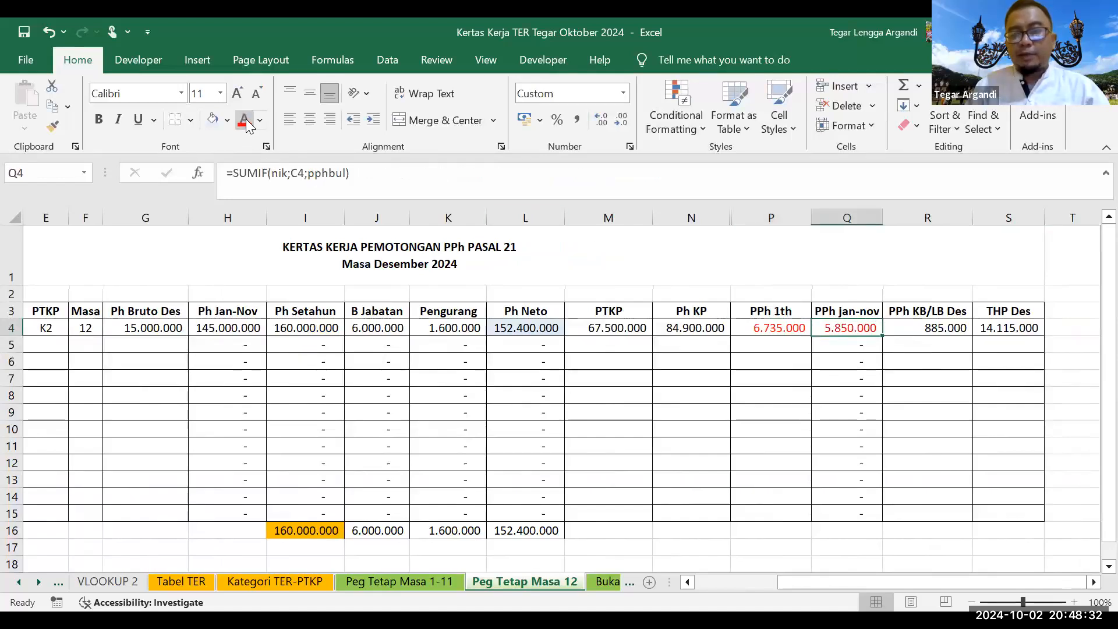
{"action": "left_click", "coordinate": [924, 324]}
{"action": "left_click_drag", "start_coordinate": [778, 327], "coordinate": [861, 328]}
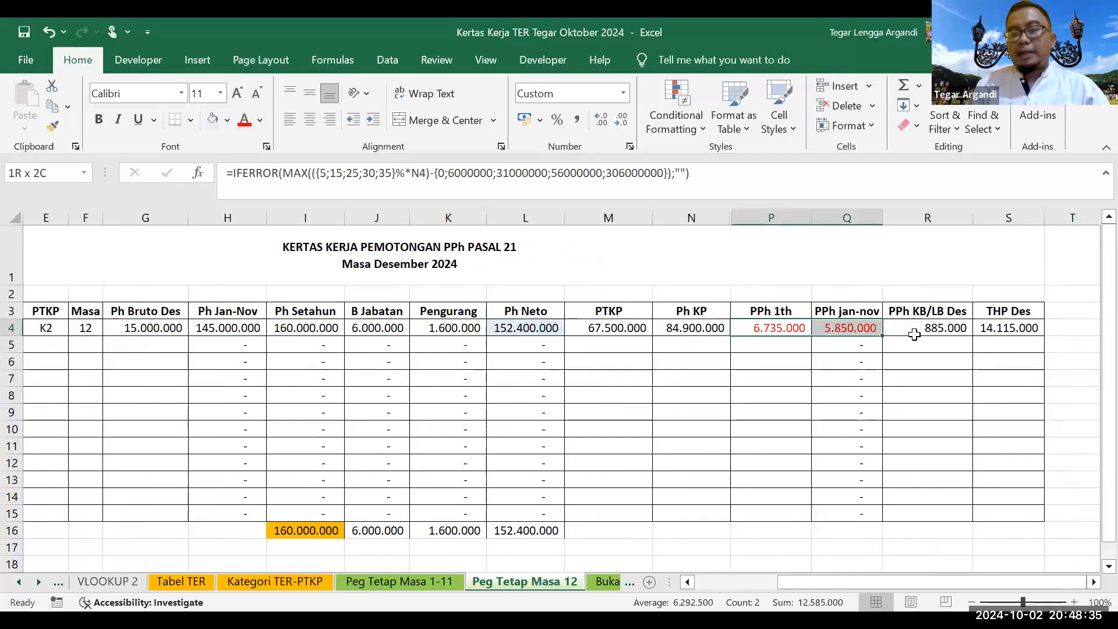
Step: Give the PPh KB/LB Des value 885.000 in R4 a yellow fill
{"action": "left_click", "coordinate": [914, 334]}
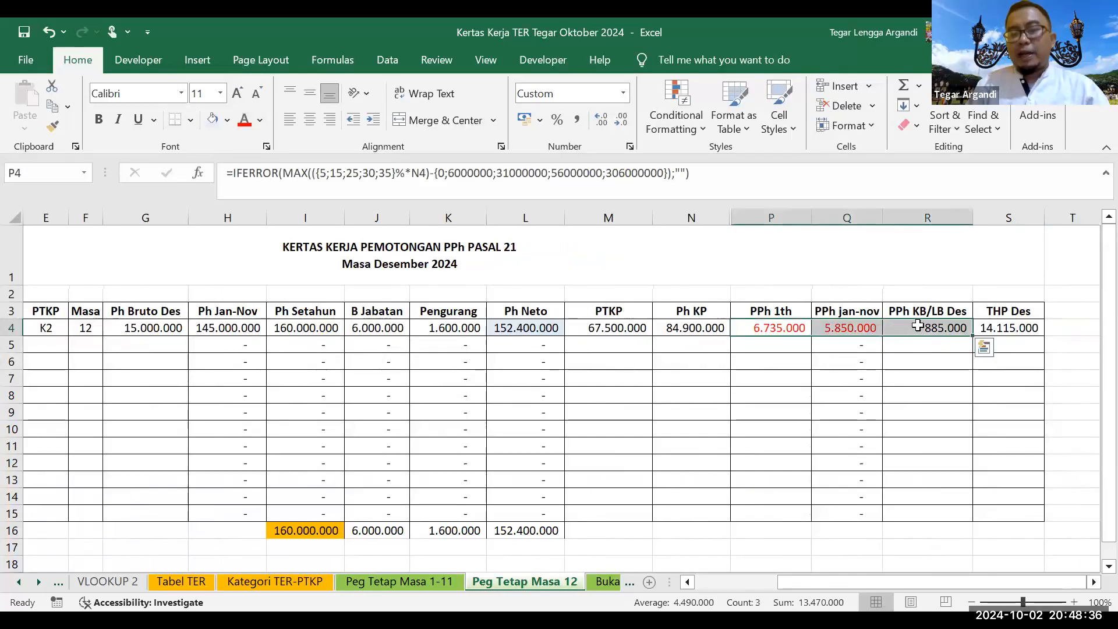
{"action": "left_click", "coordinate": [227, 121]}
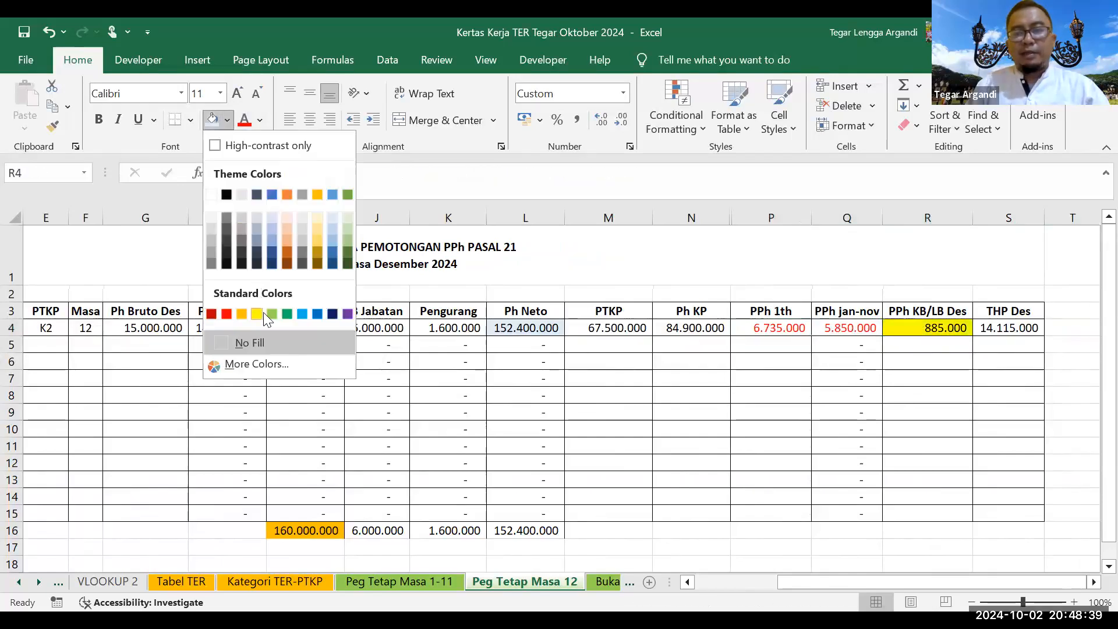
{"action": "left_click", "coordinate": [263, 312]}
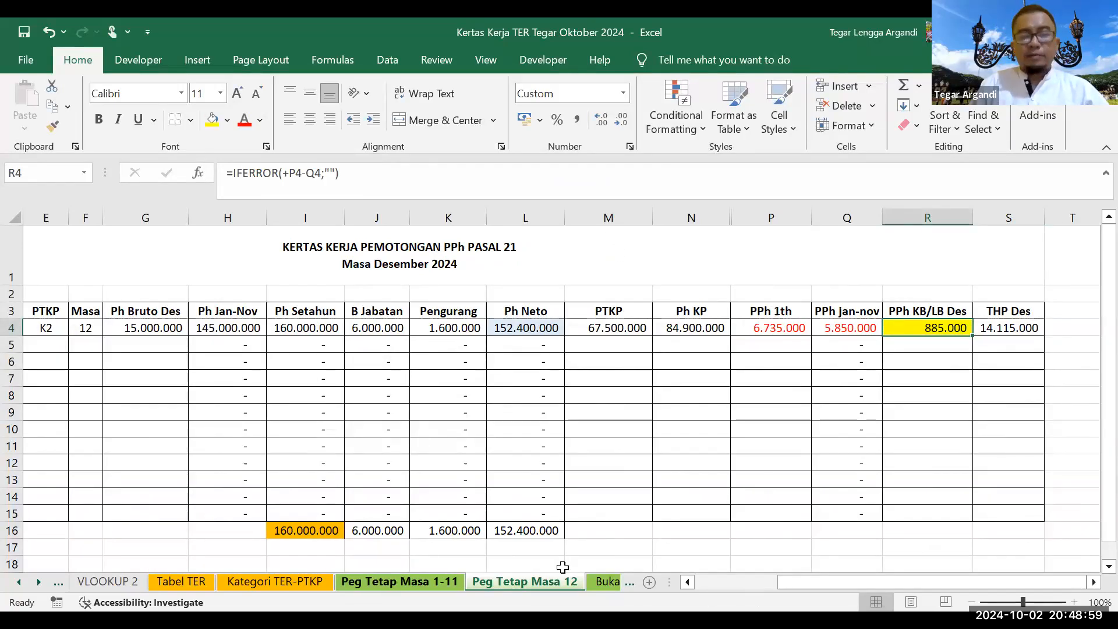
Step: On Peg Tetap Masa 1-11, enter 3.500.000 gross income in G4 and fill it down all eleven months
{"action": "left_click", "coordinate": [399, 581]}
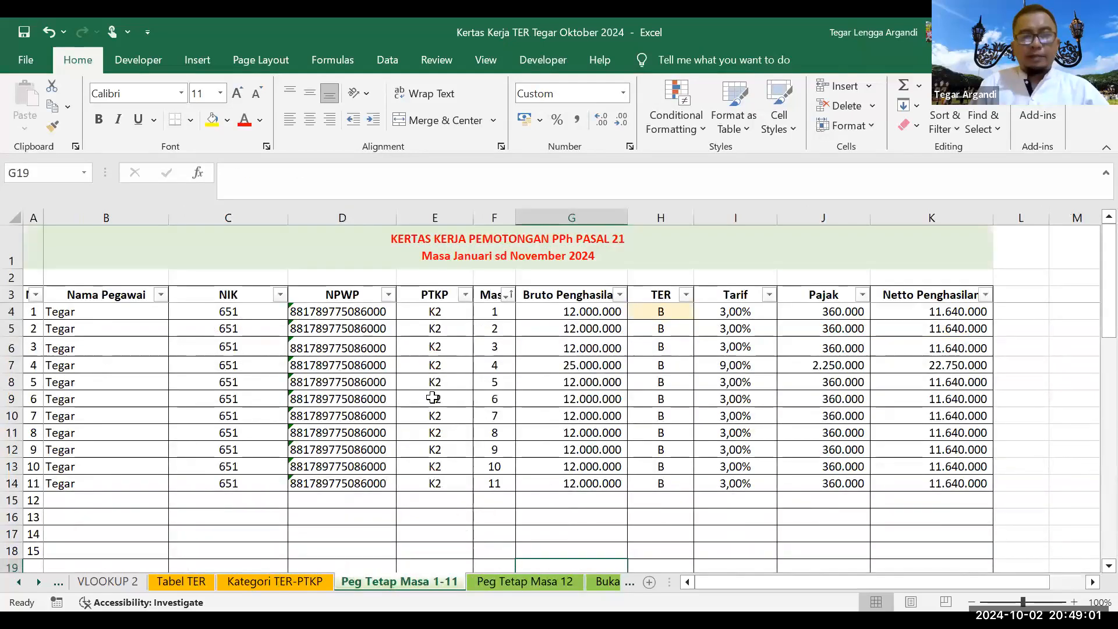
{"action": "key", "text": "Page_Up"}
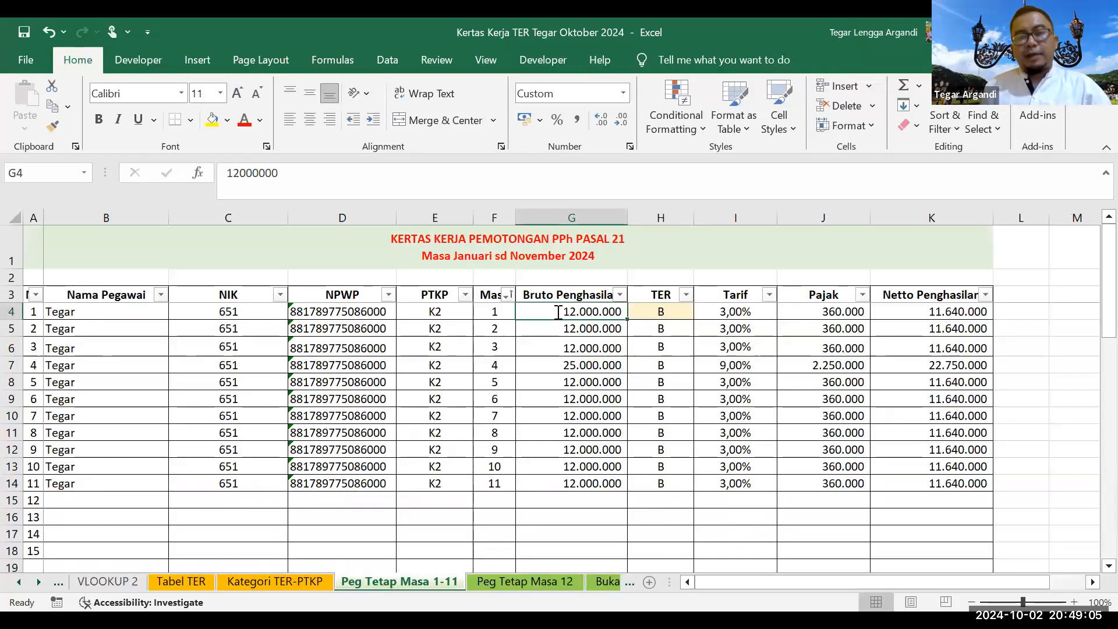
{"action": "type", "text": "35000"}
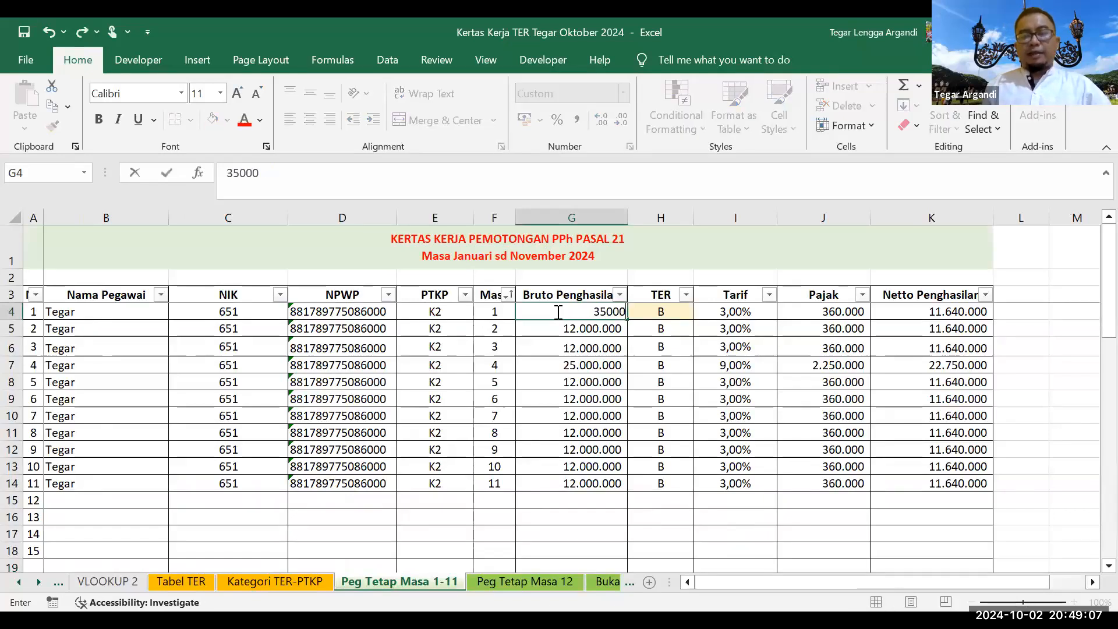
{"action": "type", "text": "00000"}
{"action": "key", "text": "BackSpace"}
{"action": "key", "text": "Return"}
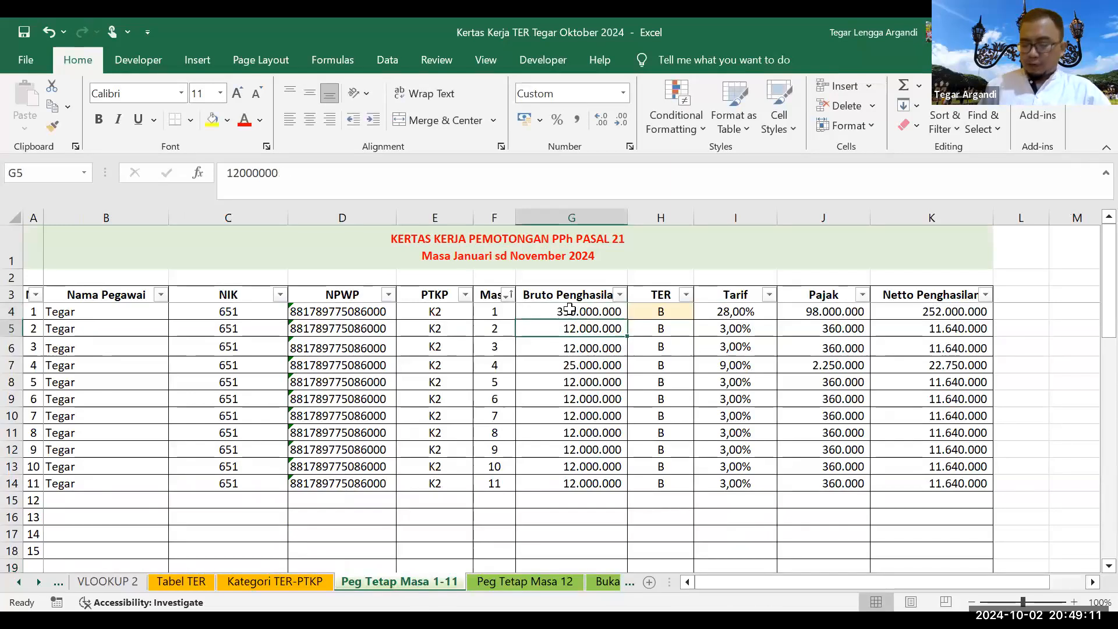
{"action": "left_click", "coordinate": [571, 310]}
{"action": "type", "text": "35"}
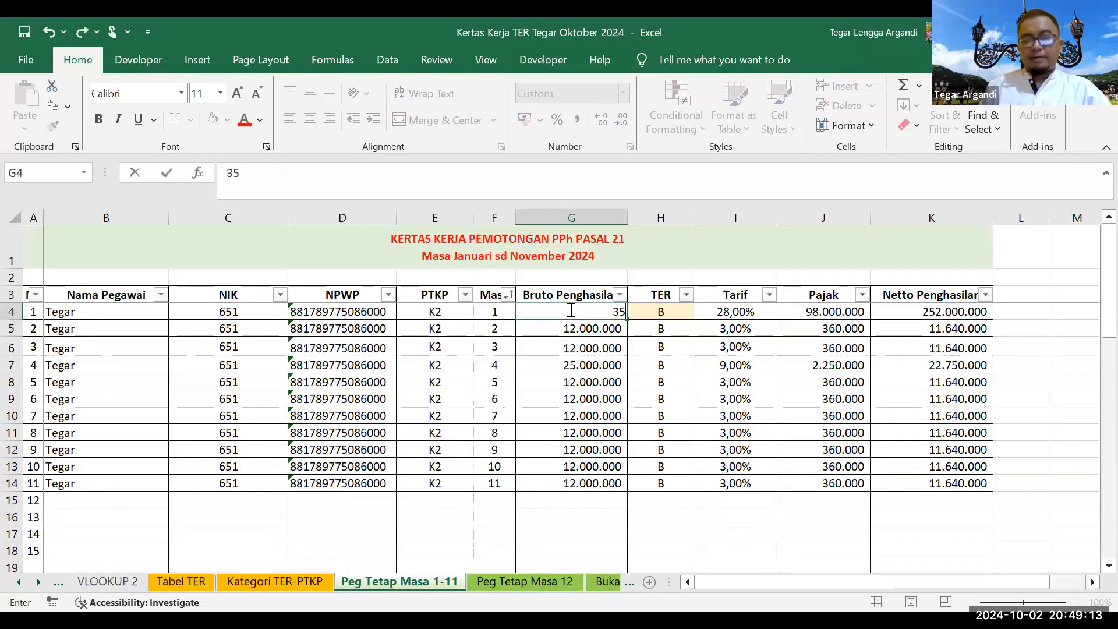
{"action": "type", "text": "00000"}
{"action": "key", "text": "Return"}
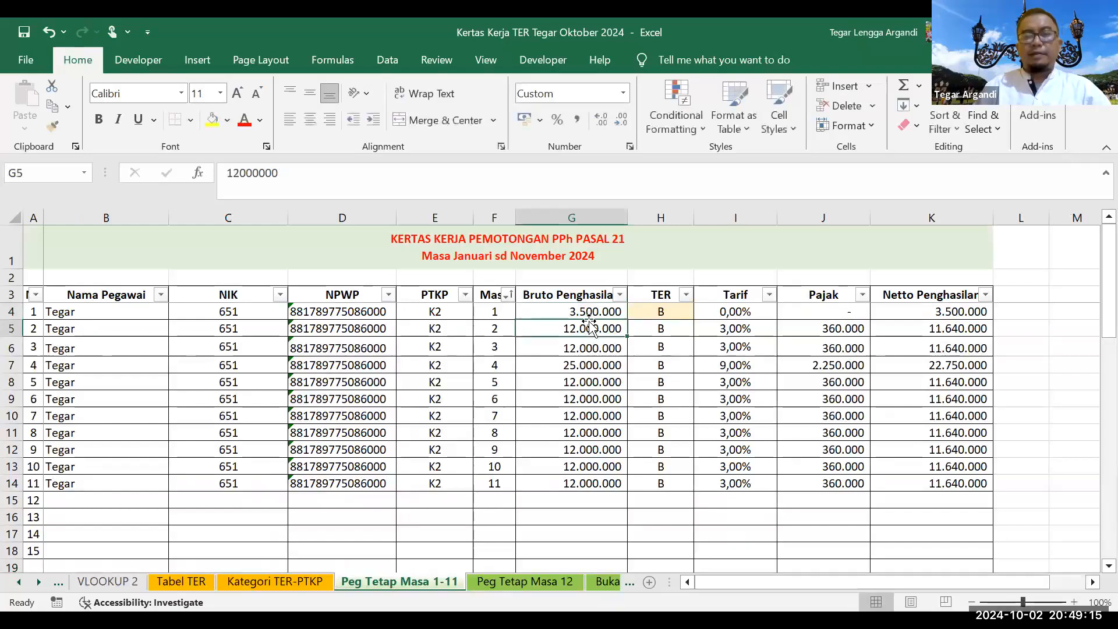
{"action": "left_click", "coordinate": [618, 319]}
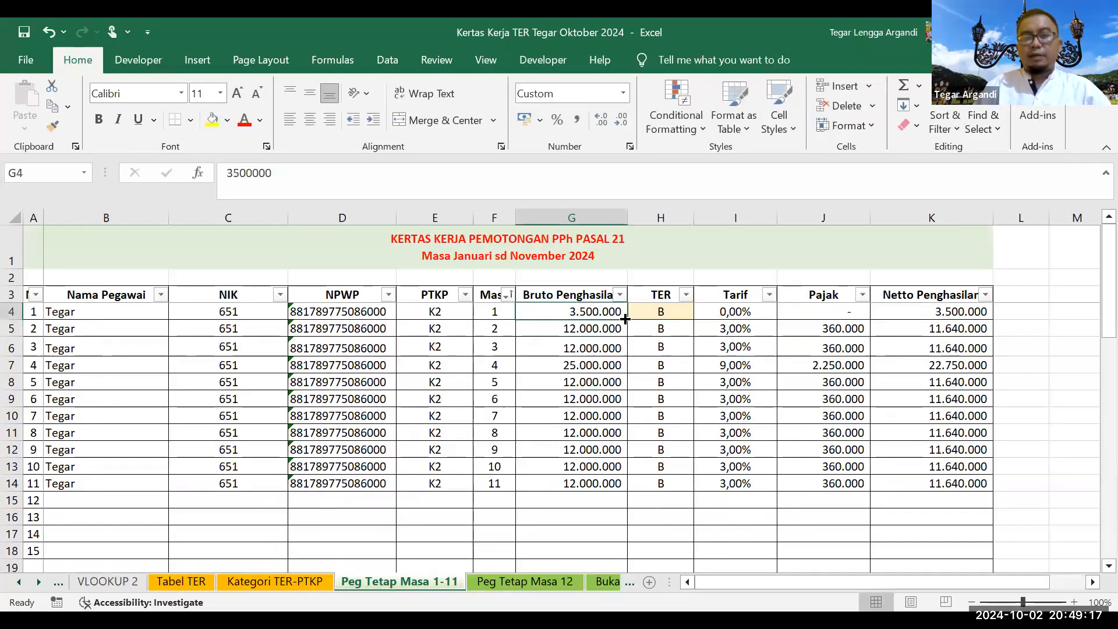
{"action": "double_click", "coordinate": [620, 319]}
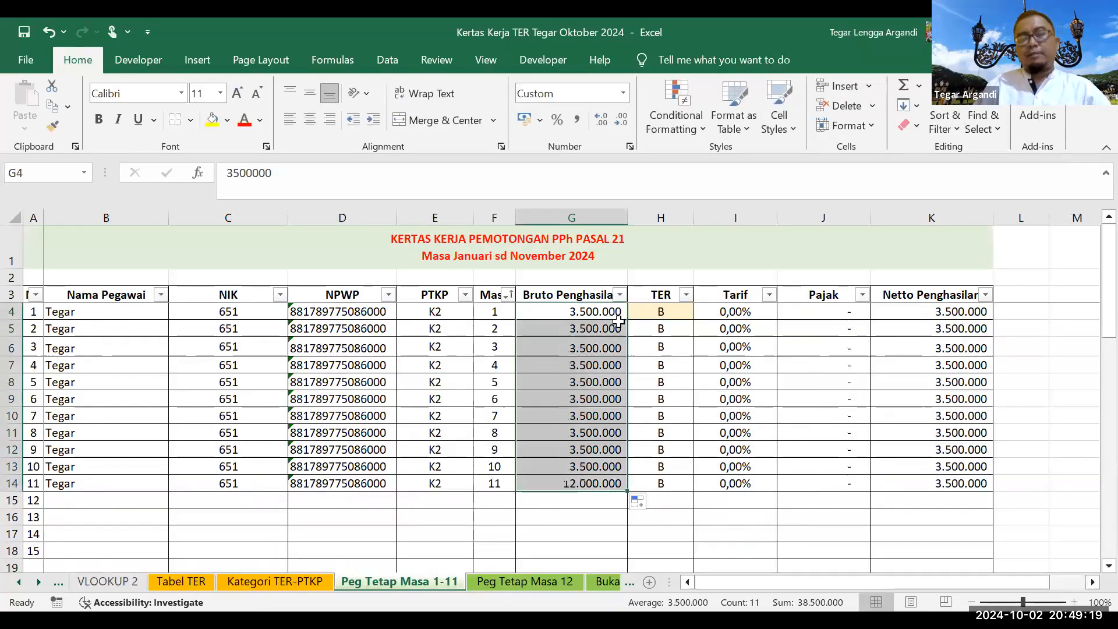
{"action": "left_click", "coordinate": [618, 319]}
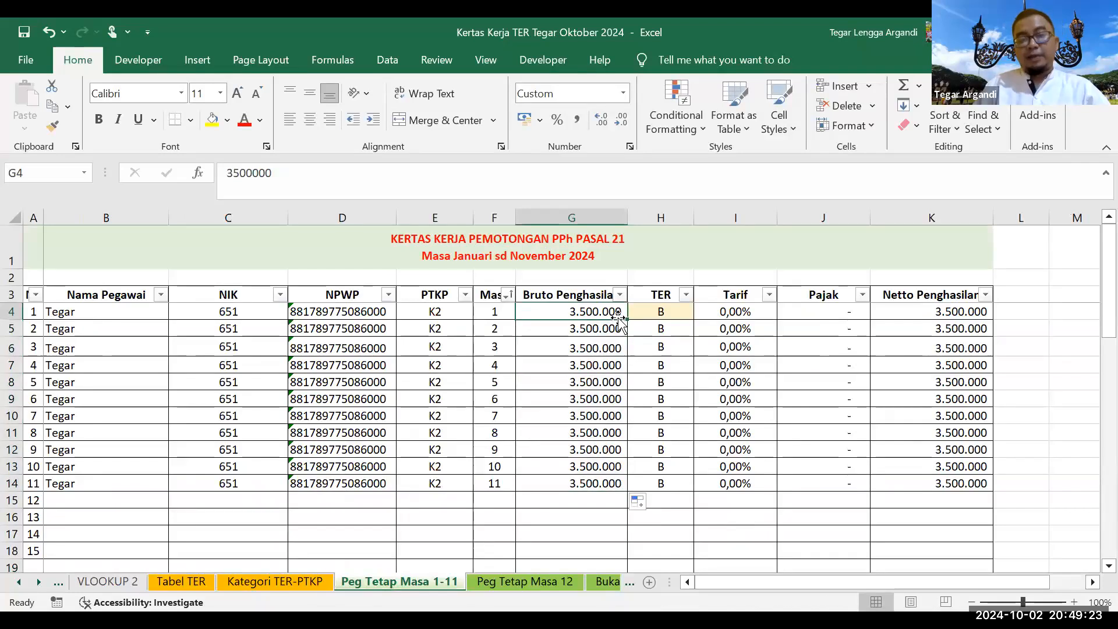
{"action": "left_click", "coordinate": [605, 329]}
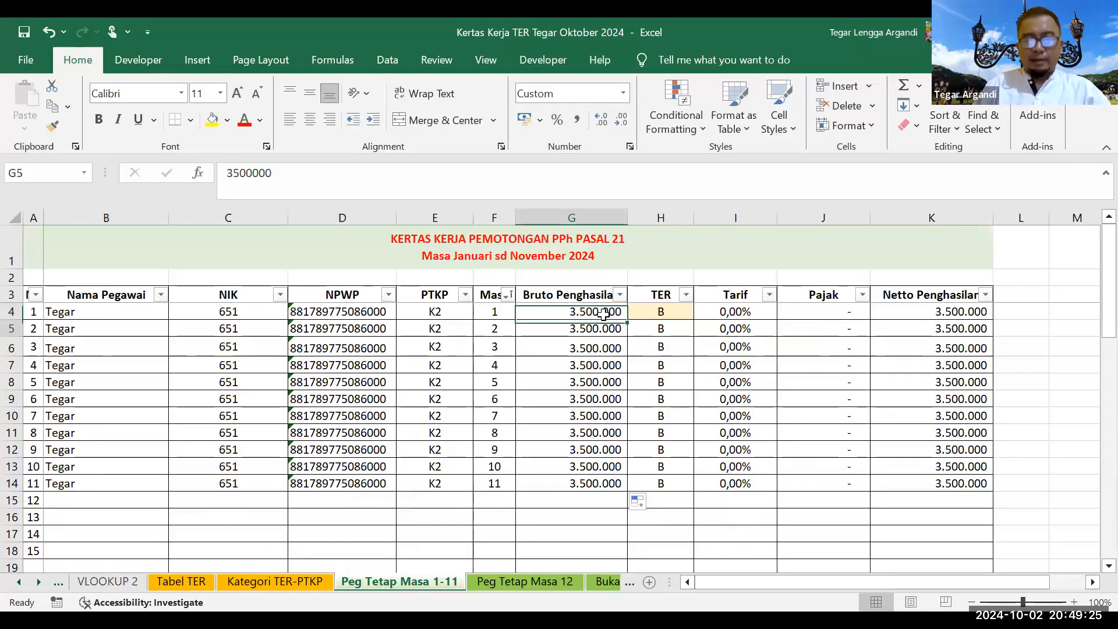
{"action": "left_click", "coordinate": [603, 314]}
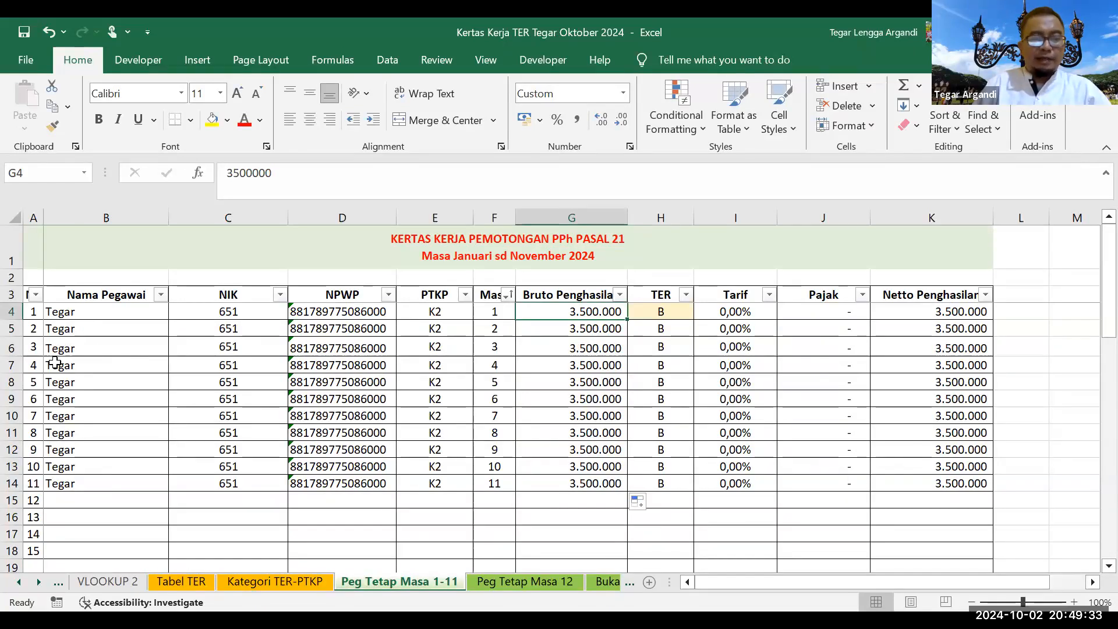
Step: Change month 4's gross income in G7 to 10.000.000 and check its TER category lookup
{"action": "left_click", "coordinate": [145, 367]}
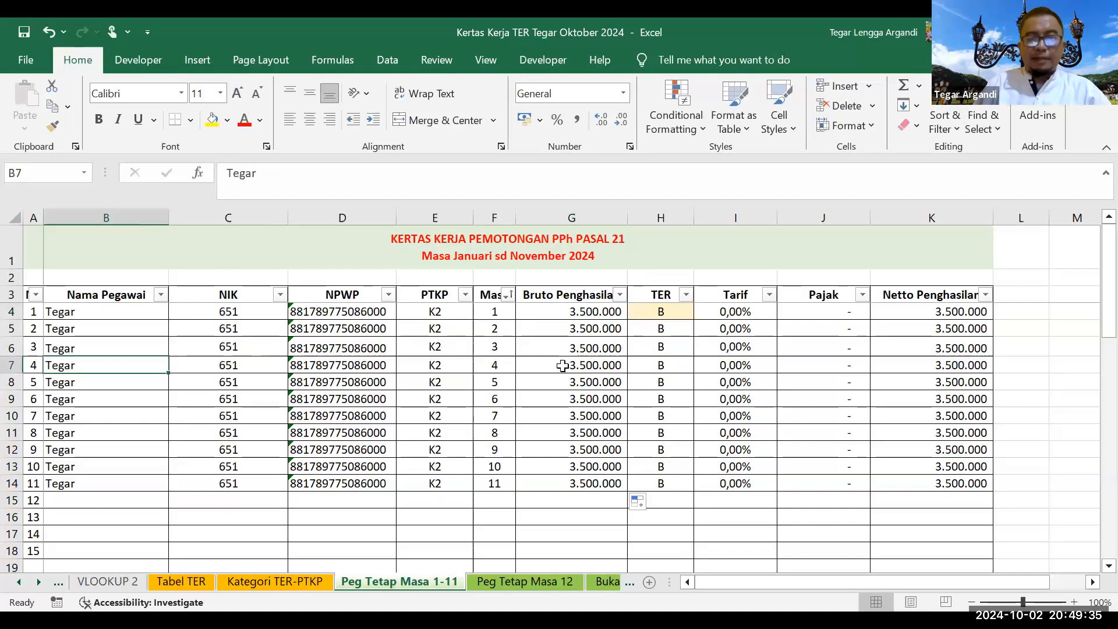
{"action": "left_click", "coordinate": [562, 365]}
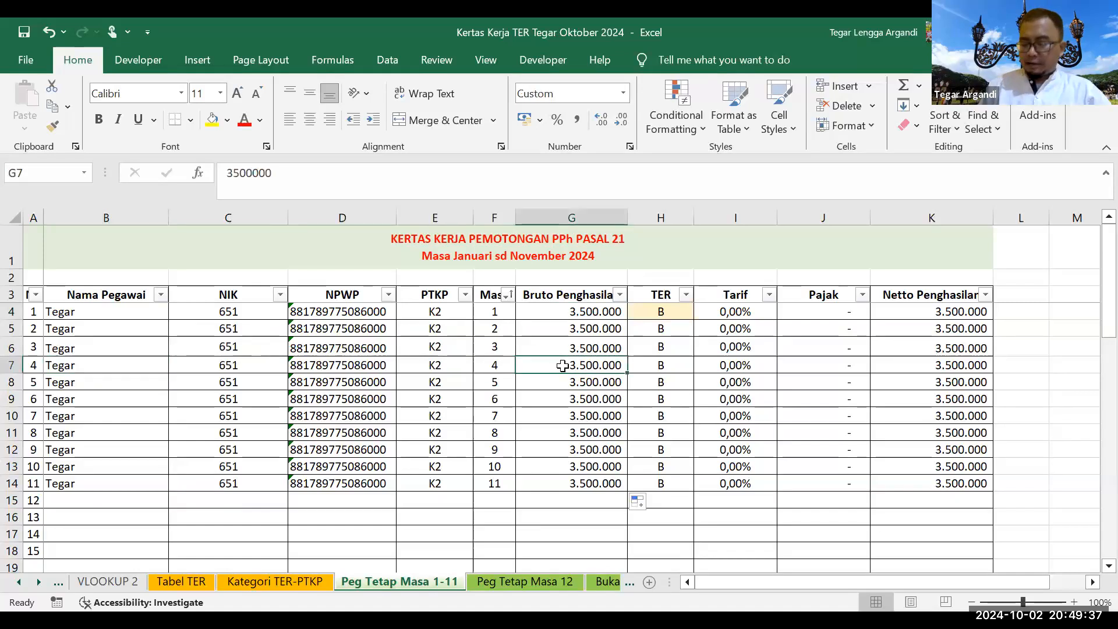
{"action": "type", "text": "1"}
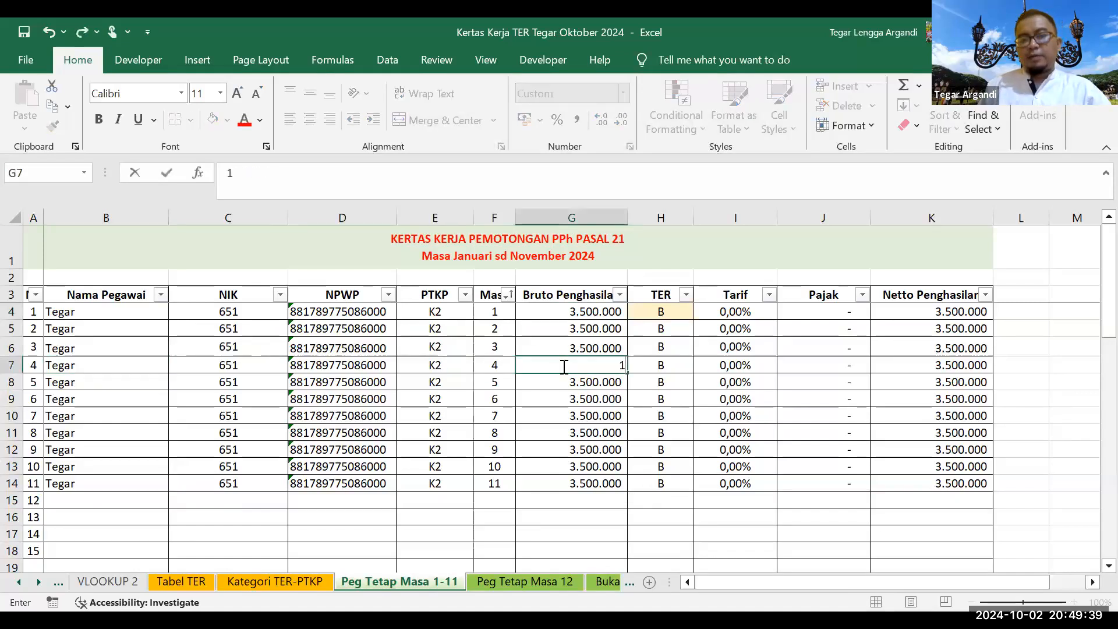
{"action": "type", "text": "0000000"}
{"action": "key", "text": "Return"}
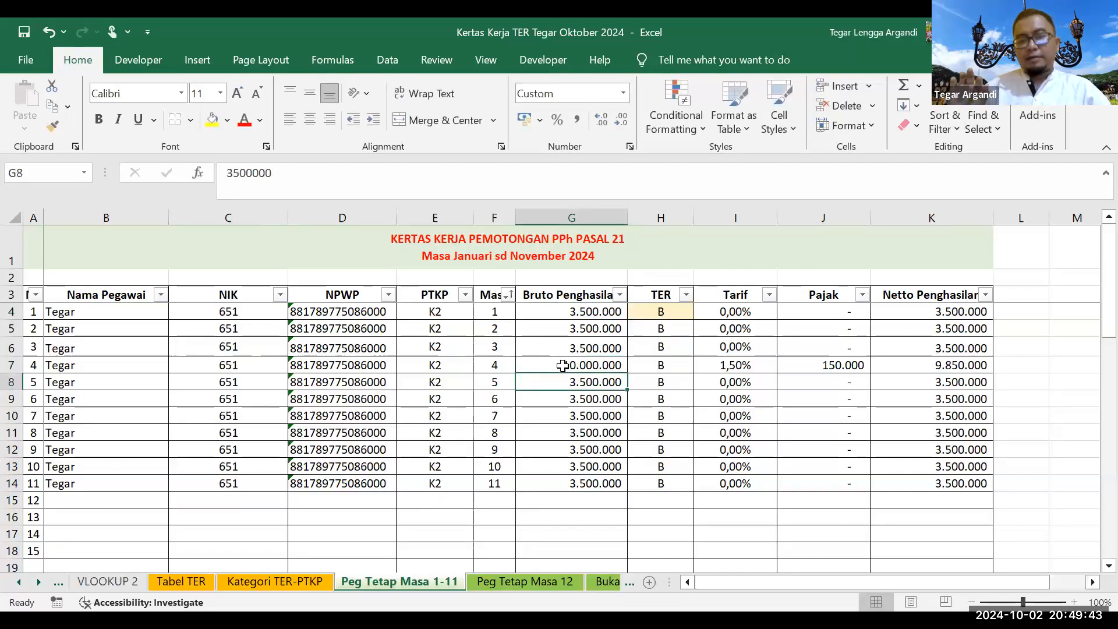
{"action": "left_click", "coordinate": [563, 365]}
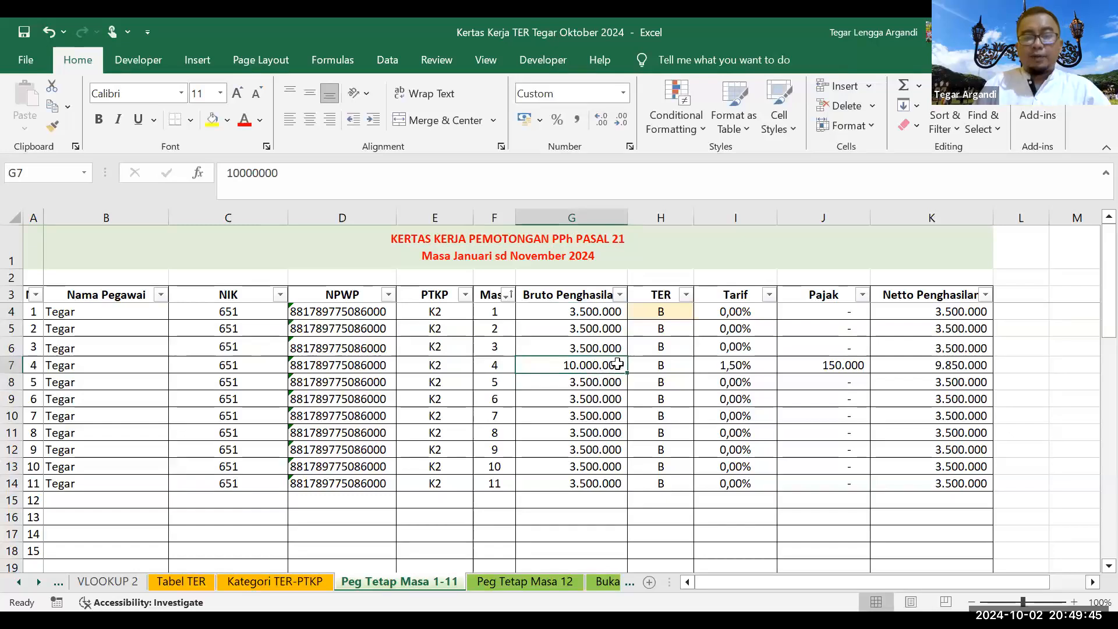
{"action": "left_click", "coordinate": [671, 367]}
{"action": "left_click", "coordinate": [181, 581]}
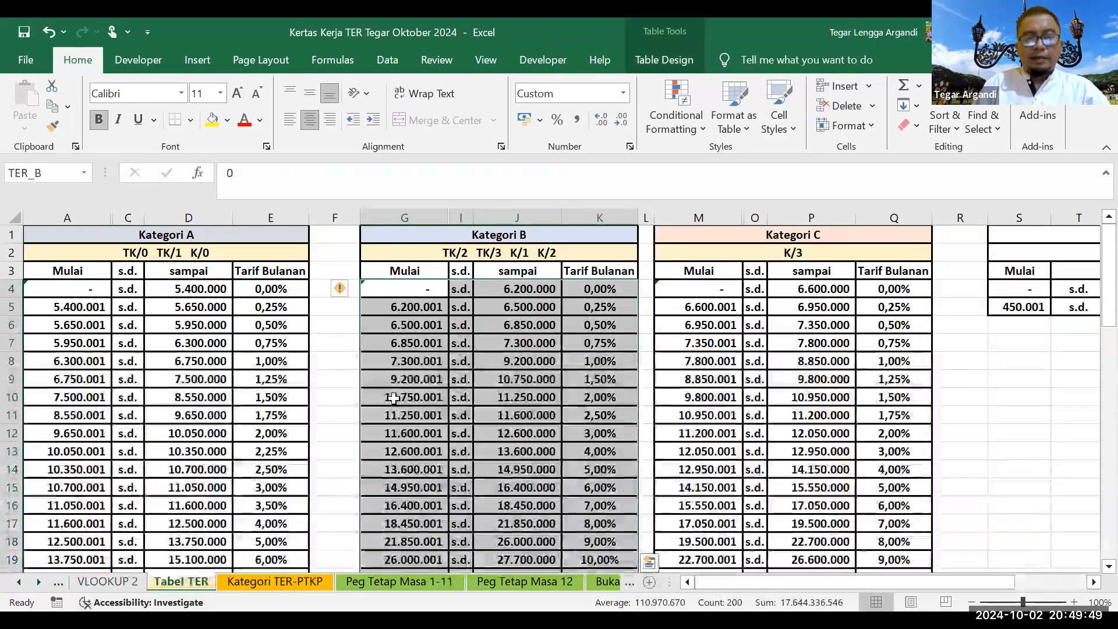
Step: Confirm 10.000.000 falls in TER Kategori B's 1,50% band and check row 7's rate and tax formulas
{"action": "left_click_drag", "start_coordinate": [406, 381], "coordinate": [586, 382]}
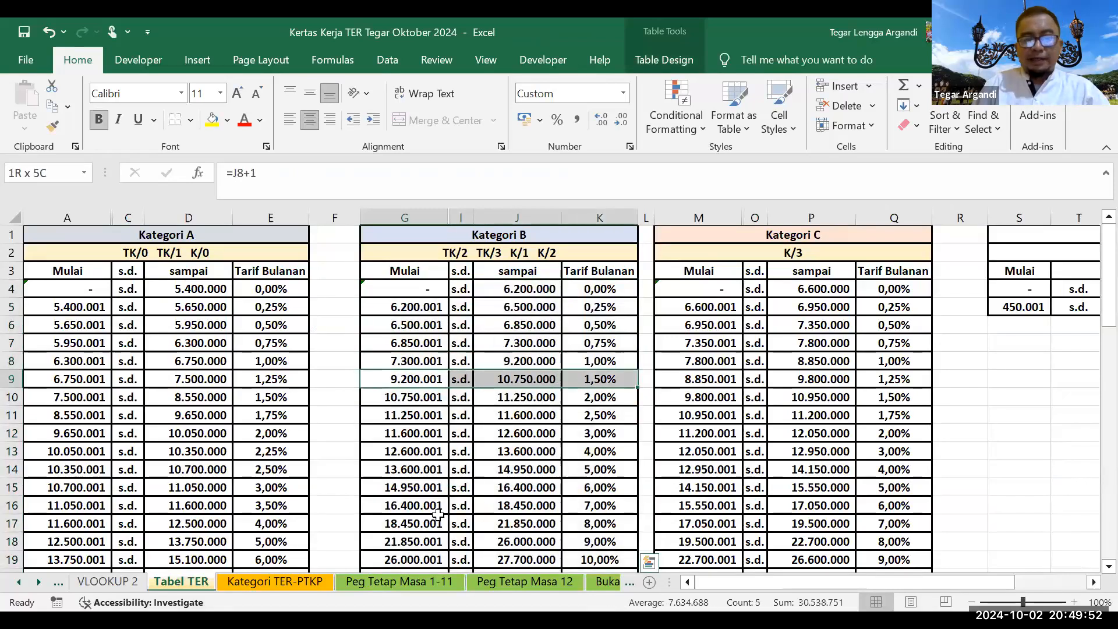
{"action": "left_click", "coordinate": [379, 584]}
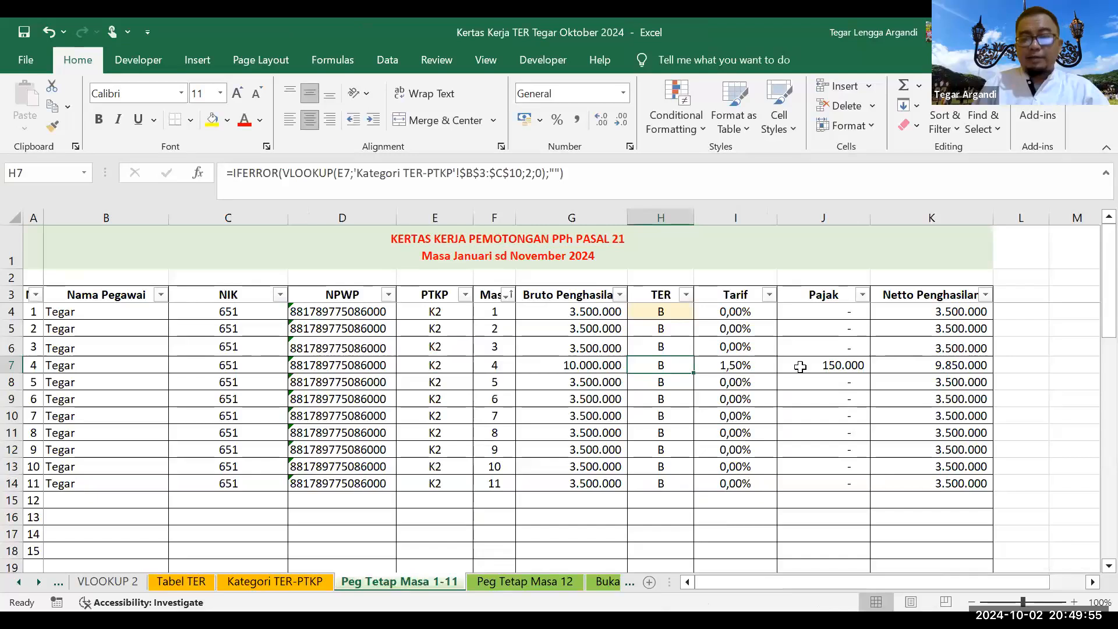
{"action": "key", "text": "Right"}
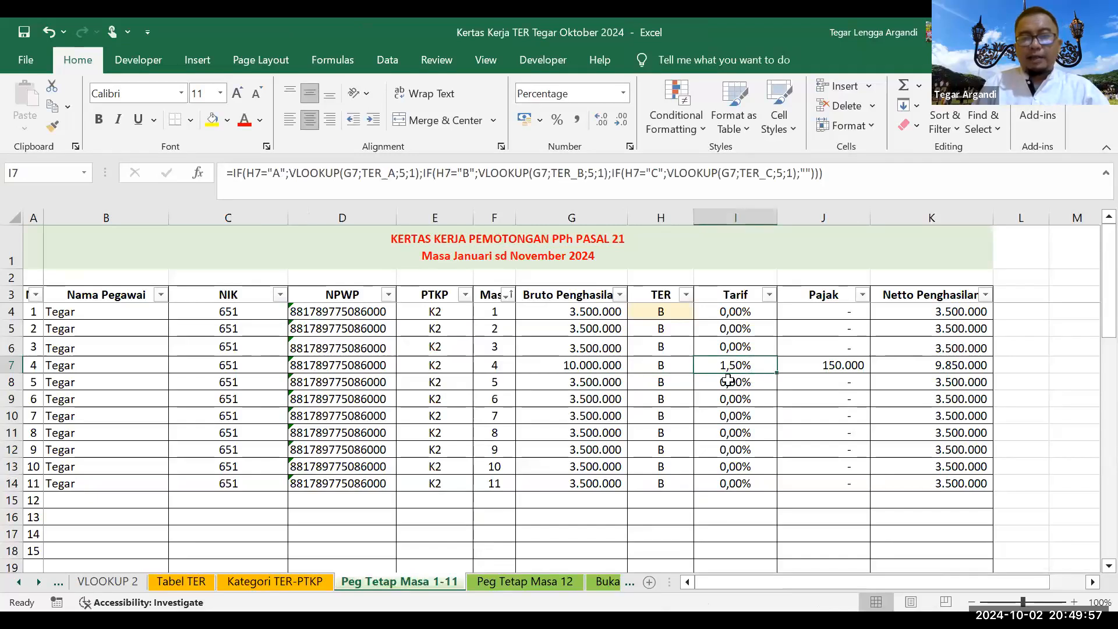
{"action": "key", "text": "Left"}
{"action": "key", "text": "Left"}
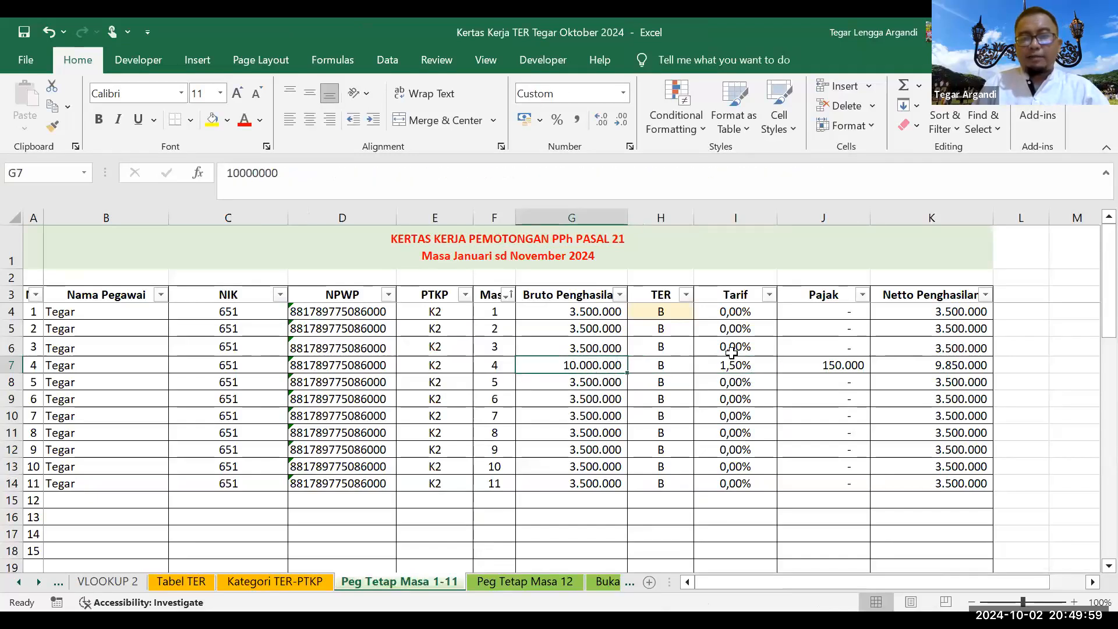
{"action": "key", "text": "Right"}
{"action": "key", "text": "Right"}
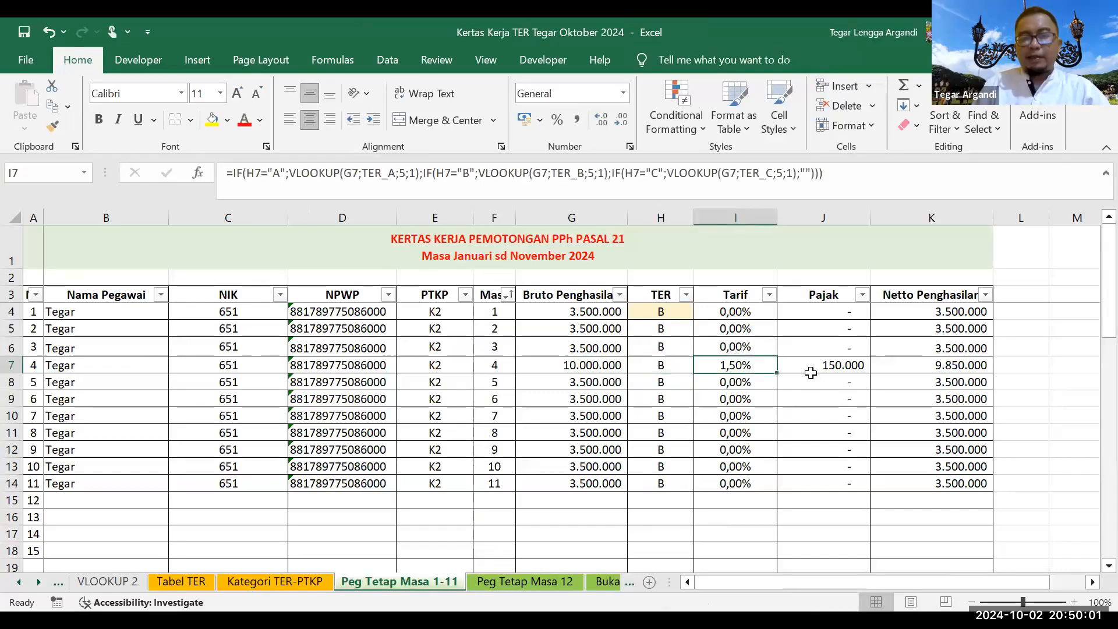
{"action": "key", "text": "Right"}
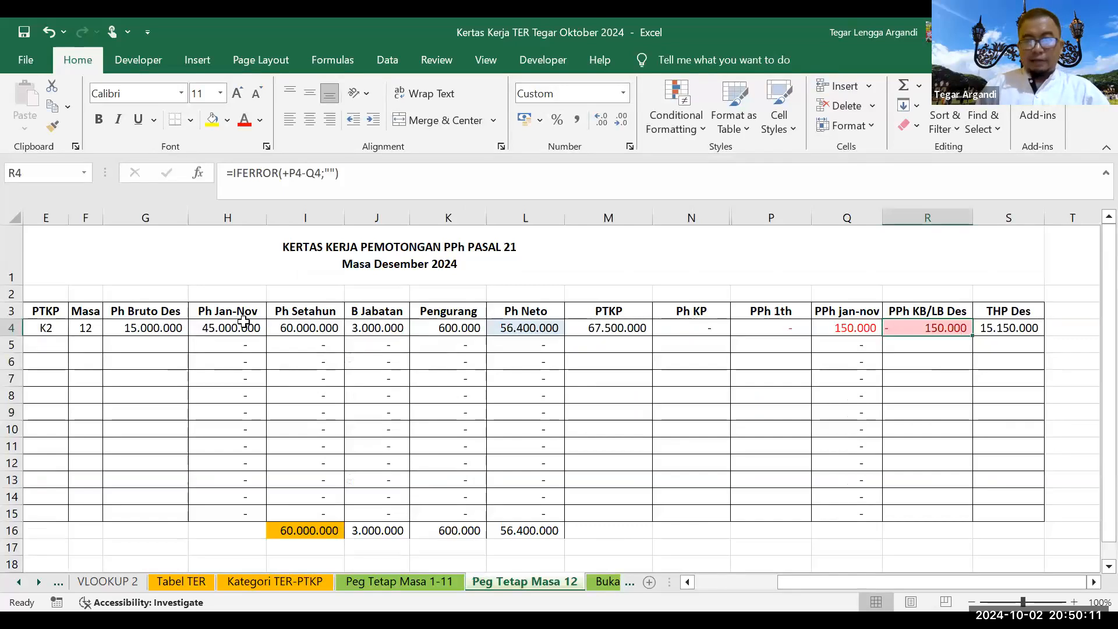
Step: Set the December gross pay in G4 to 3.500.000
{"action": "left_click", "coordinate": [243, 320]}
{"action": "key", "text": "Left"}
{"action": "key", "text": "Left"}
{"action": "key", "text": "Left"}
{"action": "key", "text": "Left"}
{"action": "key", "text": "Left"}
{"action": "key", "text": "Left"}
{"action": "key", "text": "Left"}
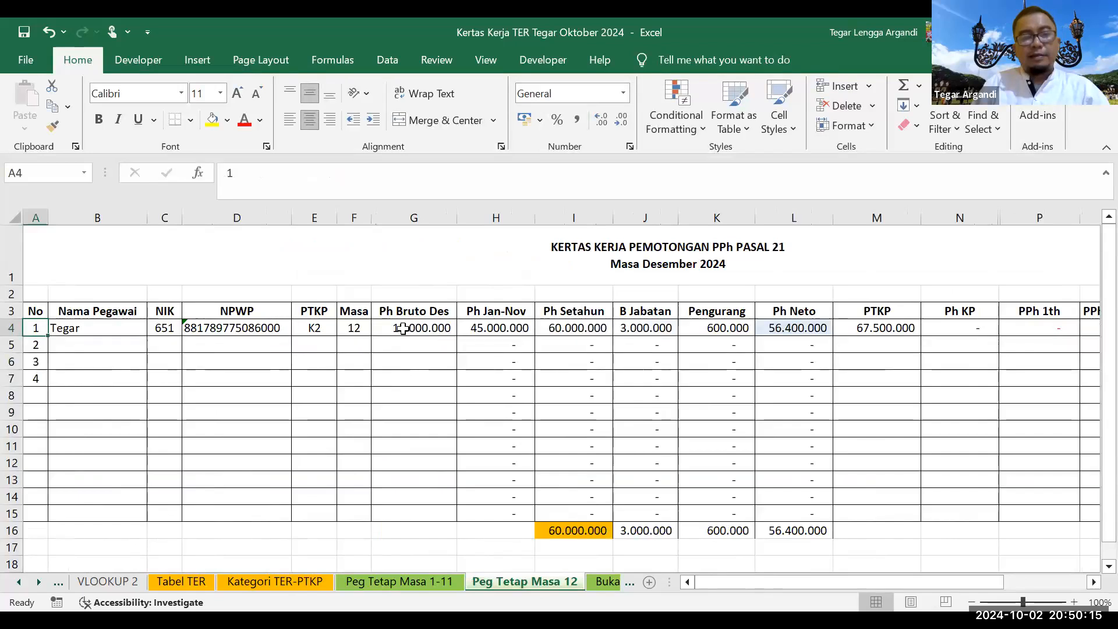
{"action": "left_click", "coordinate": [403, 324]}
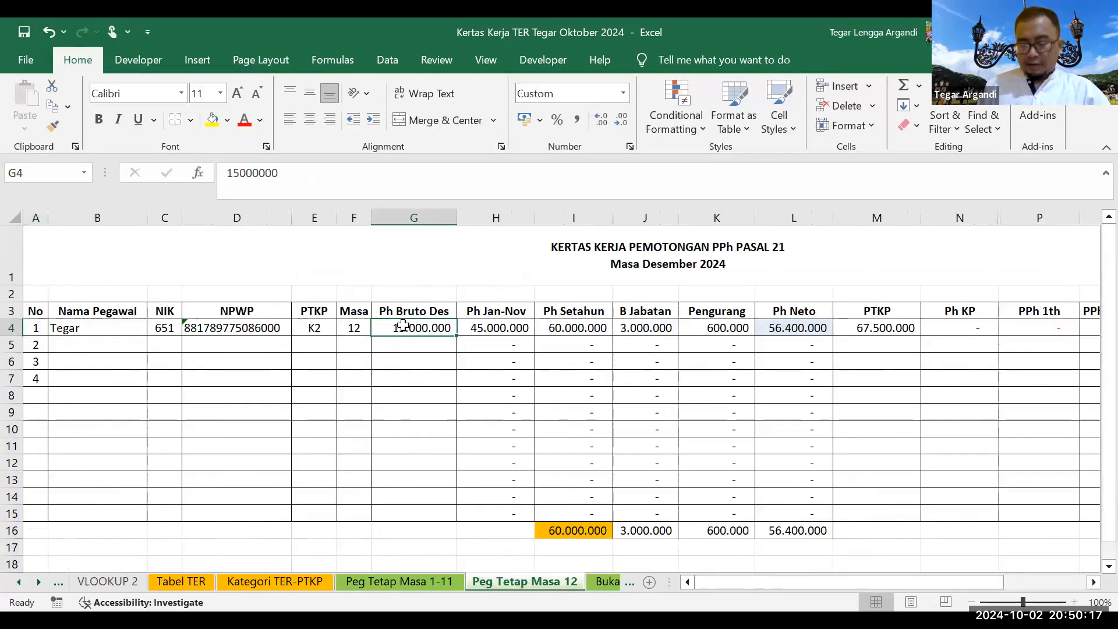
{"action": "type", "text": "3.500.000"}
{"action": "key", "text": "Return"}
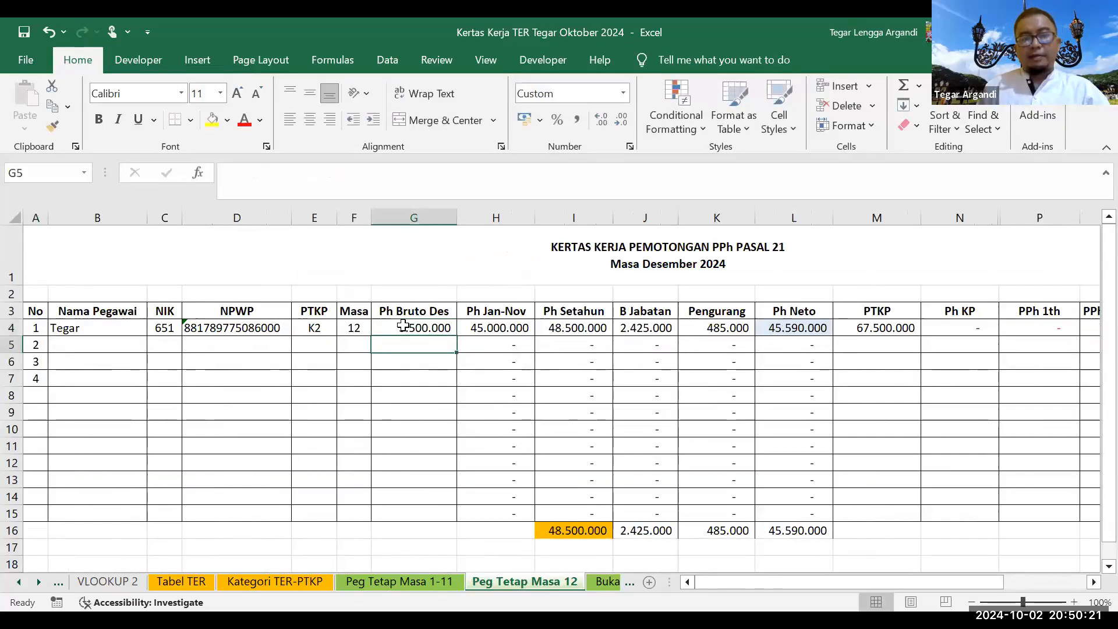
Step: Review the recalculated December formulas and shade the PPh 1th result yellow
{"action": "key", "text": "Up"}
{"action": "key", "text": "Up"}
{"action": "key", "text": "Right"}
{"action": "key", "text": "Right"}
{"action": "key", "text": "Down"}
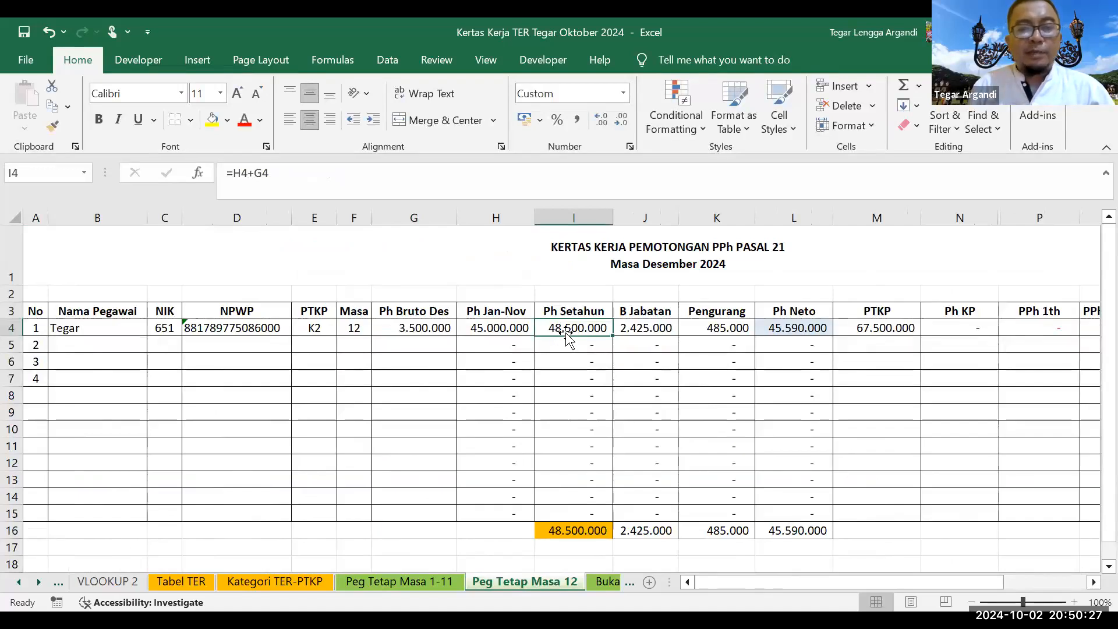
{"action": "key", "text": "Right"}
{"action": "key", "text": "Right"}
{"action": "key", "text": "Right"}
{"action": "key", "text": "Right"}
{"action": "key", "text": "Right"}
{"action": "key", "text": "Right"}
{"action": "key", "text": "Right"}
{"action": "key", "text": "Right"}
{"action": "key", "text": "Right"}
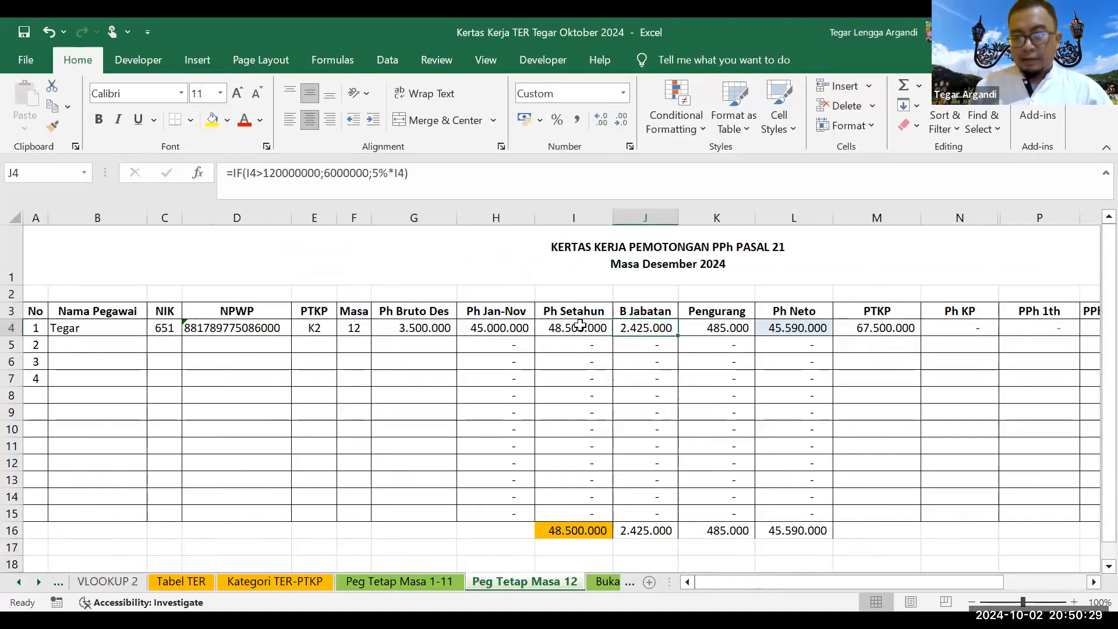
{"action": "key", "text": "Left"}
{"action": "key", "text": "Left"}
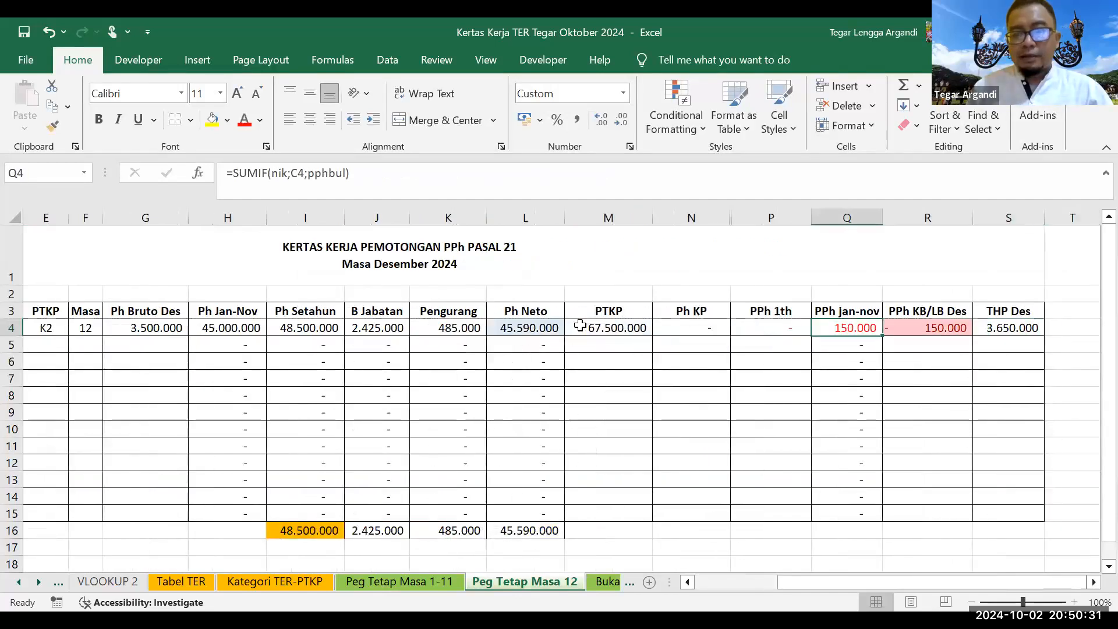
{"action": "key", "text": "Left"}
{"action": "key", "text": "Left"}
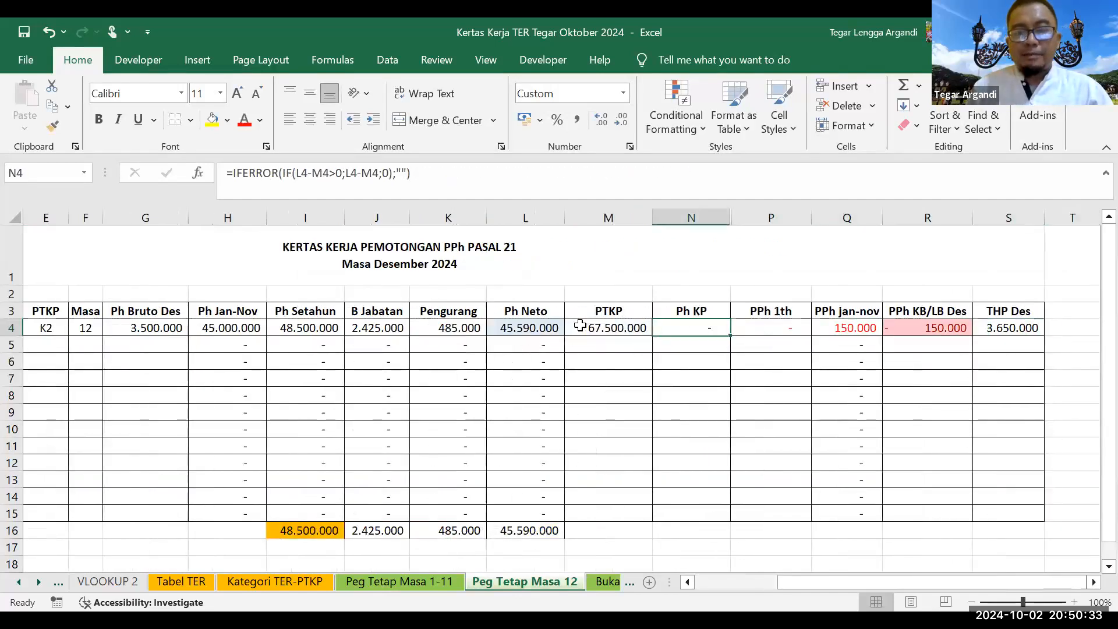
{"action": "key", "text": "Right"}
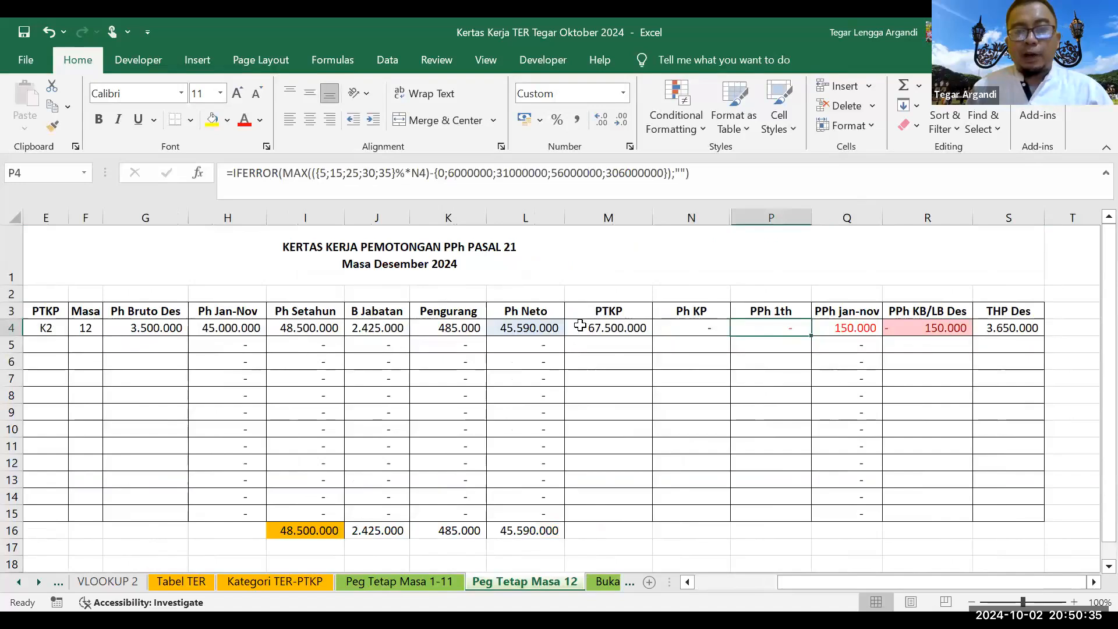
{"action": "left_click", "coordinate": [212, 120]}
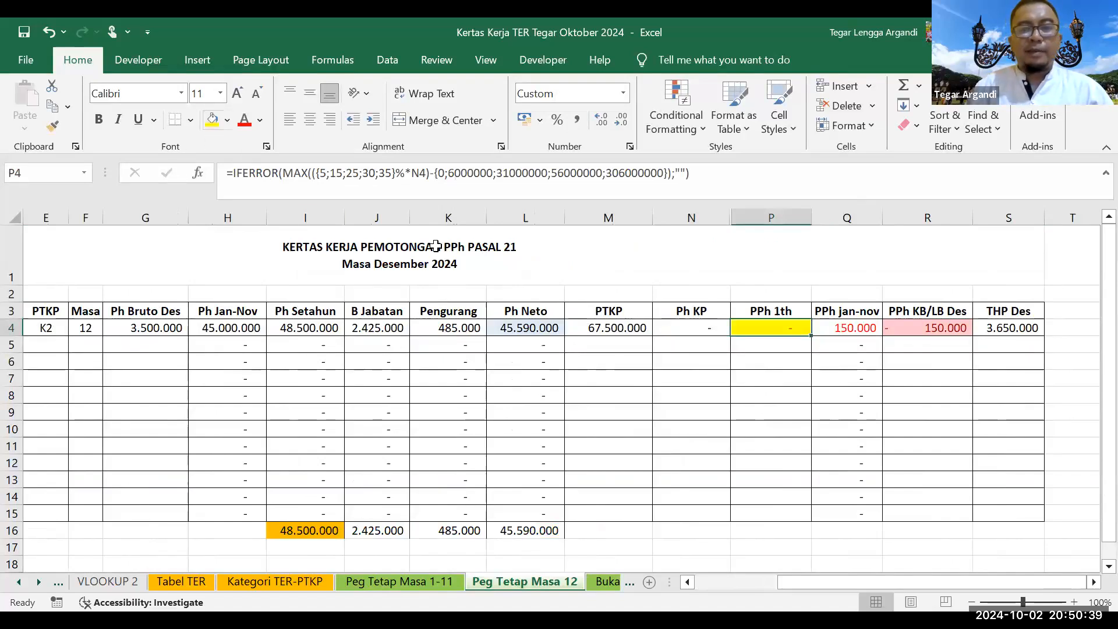
{"action": "left_click", "coordinate": [824, 324]}
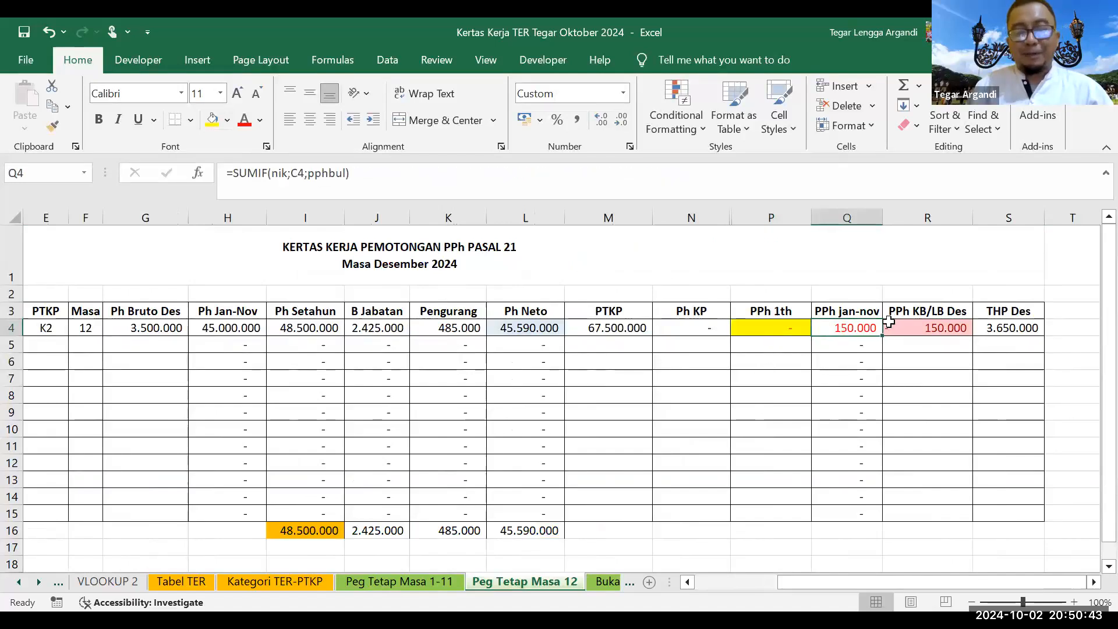
{"action": "left_click", "coordinate": [926, 325]}
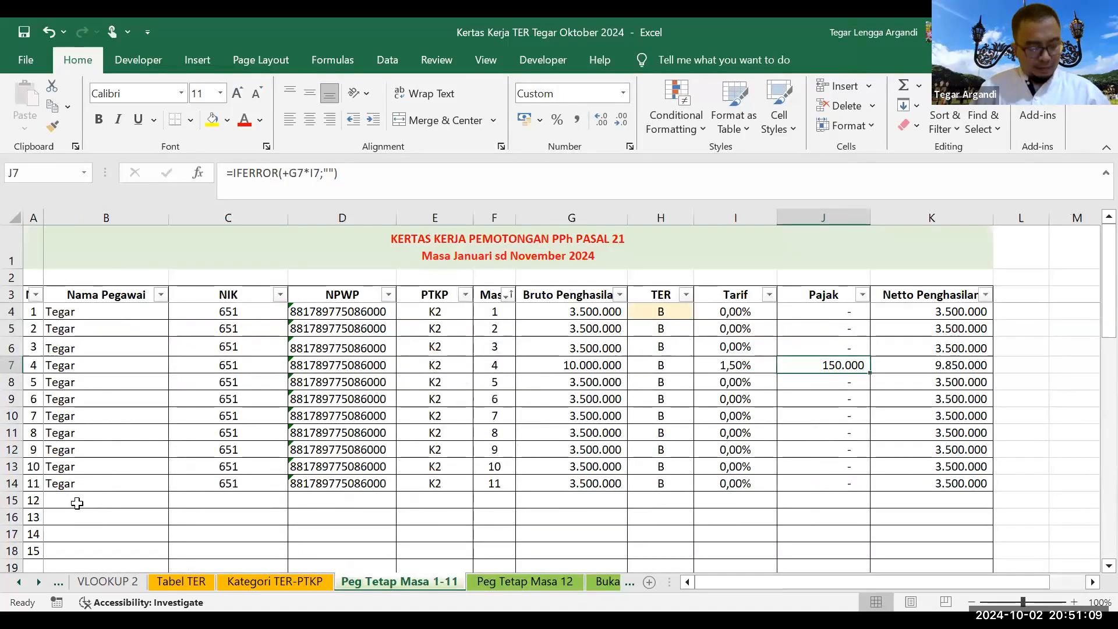
Step: Add the second employee's name and NIK in row 15 and extend the row numbering
{"action": "left_click", "coordinate": [79, 503]}
{"action": "type", "text": "andi"}
{"action": "key", "text": "Return"}
{"action": "left_click", "coordinate": [195, 499]}
{"action": "type", "text": "652"}
{"action": "key", "text": "Return"}
{"action": "scroll", "coordinate": [195, 499], "scroll_direction": "down", "scroll_amount": 2}
{"action": "left_click_drag", "start_coordinate": [43, 432], "coordinate": [37, 464]}
{"action": "left_click_drag", "start_coordinate": [36, 530], "coordinate": [35, 558]}
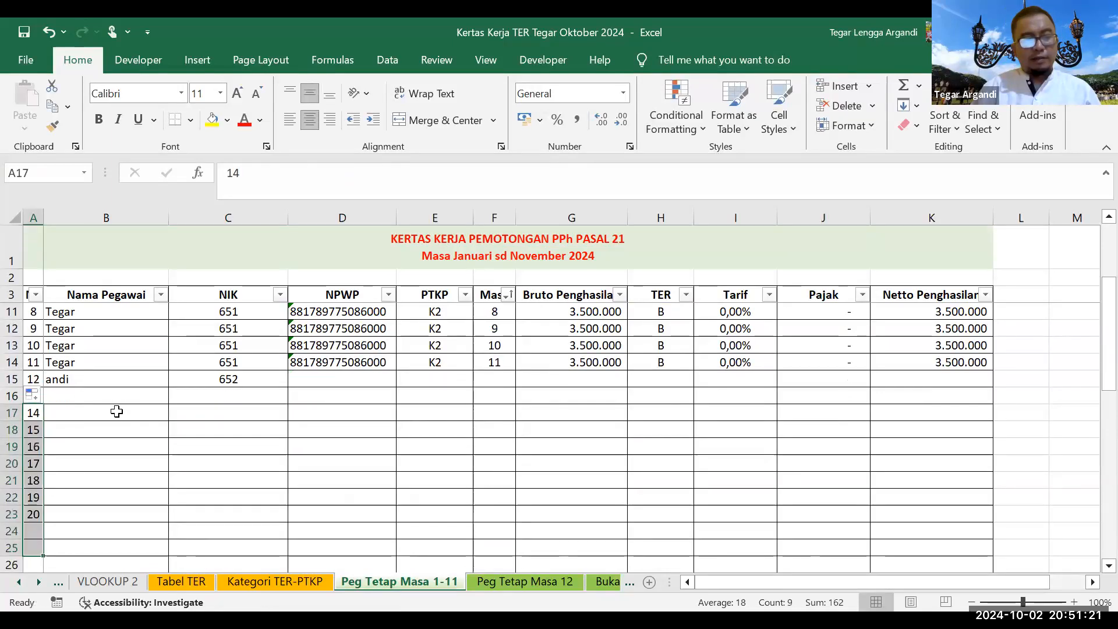
Step: Fill the employee's name and NIK down rows 16–25
{"action": "left_click", "coordinate": [125, 377]}
{"action": "left_click_drag", "start_coordinate": [150, 381], "coordinate": [204, 382]}
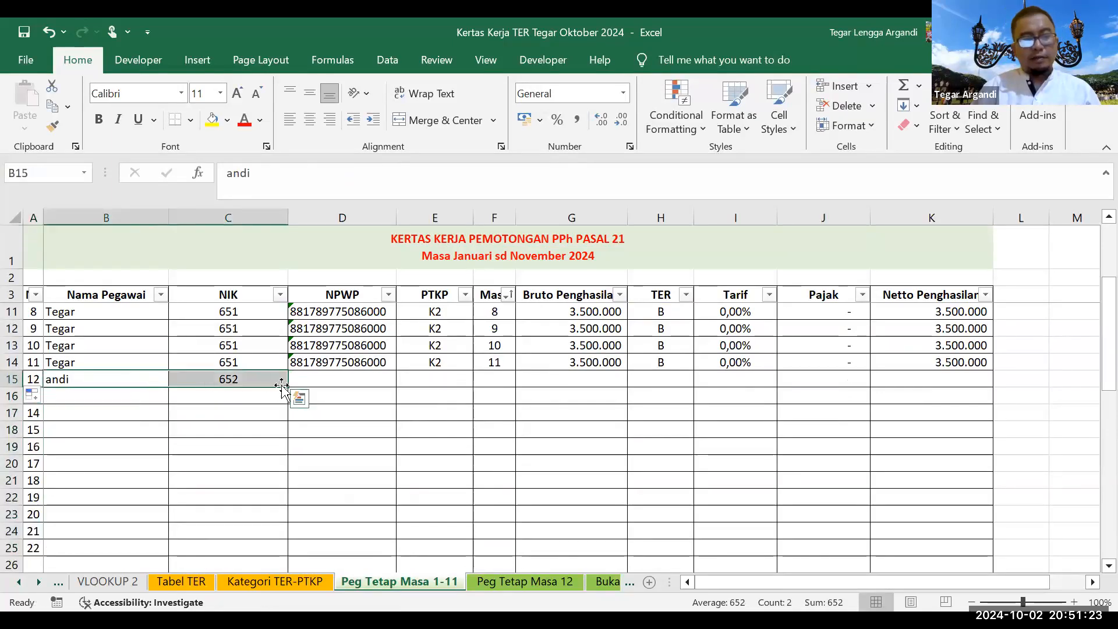
{"action": "left_click_drag", "start_coordinate": [290, 388], "coordinate": [282, 406]}
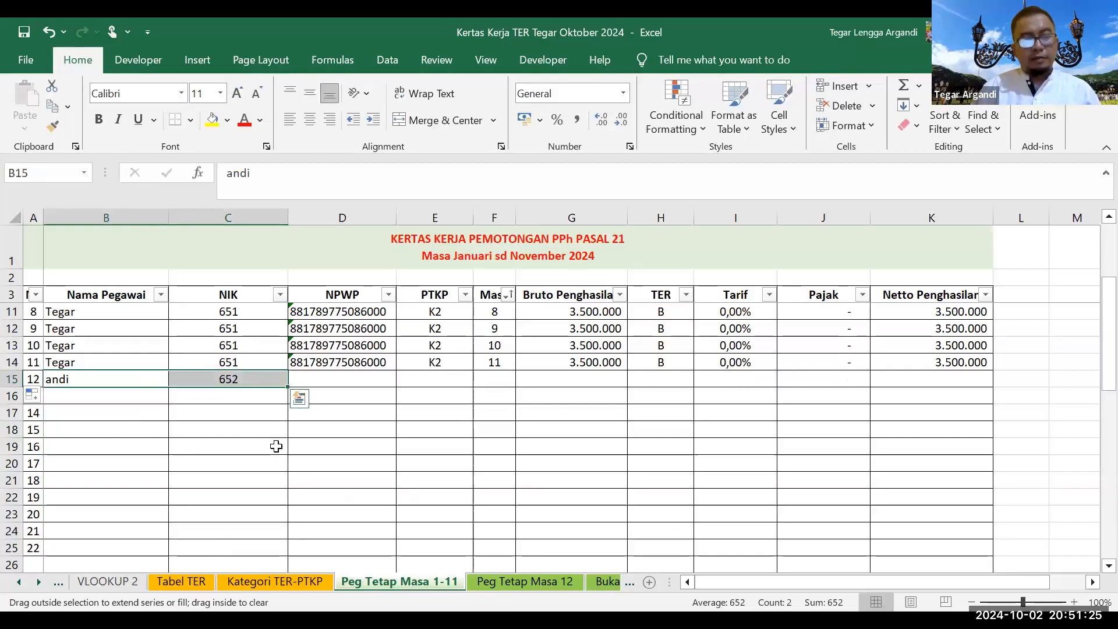
{"action": "left_click_drag", "start_coordinate": [276, 446], "coordinate": [279, 547]}
Step: Set row 15's PTKP status to K3 and extend it down the new rows
{"action": "left_click", "coordinate": [333, 378]}
{"action": "left_click", "coordinate": [425, 380]}
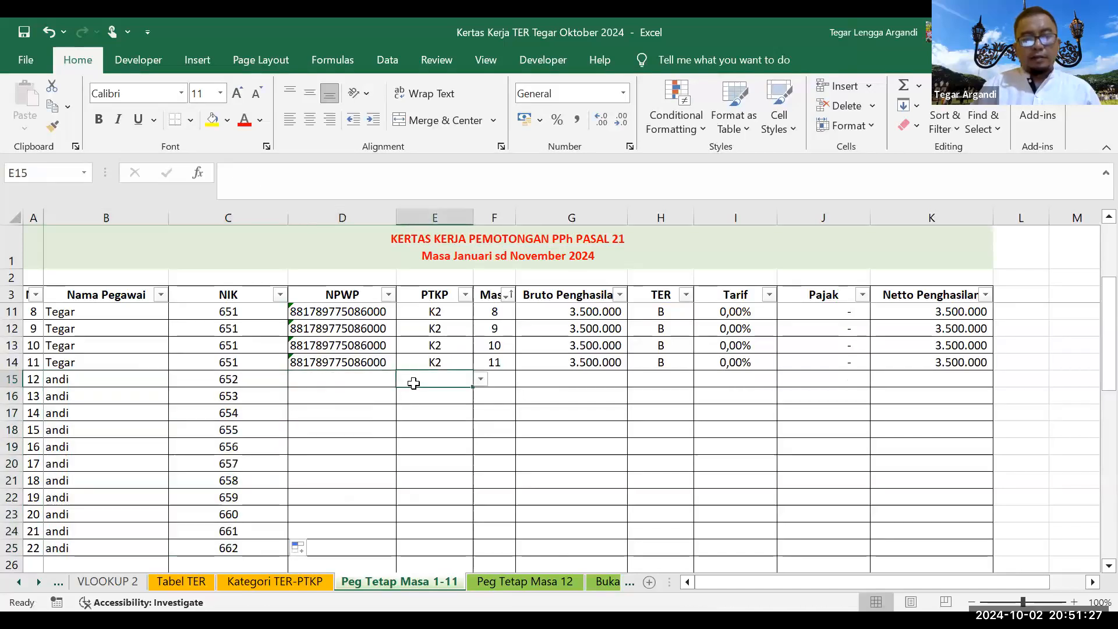
{"action": "left_click", "coordinate": [480, 379]}
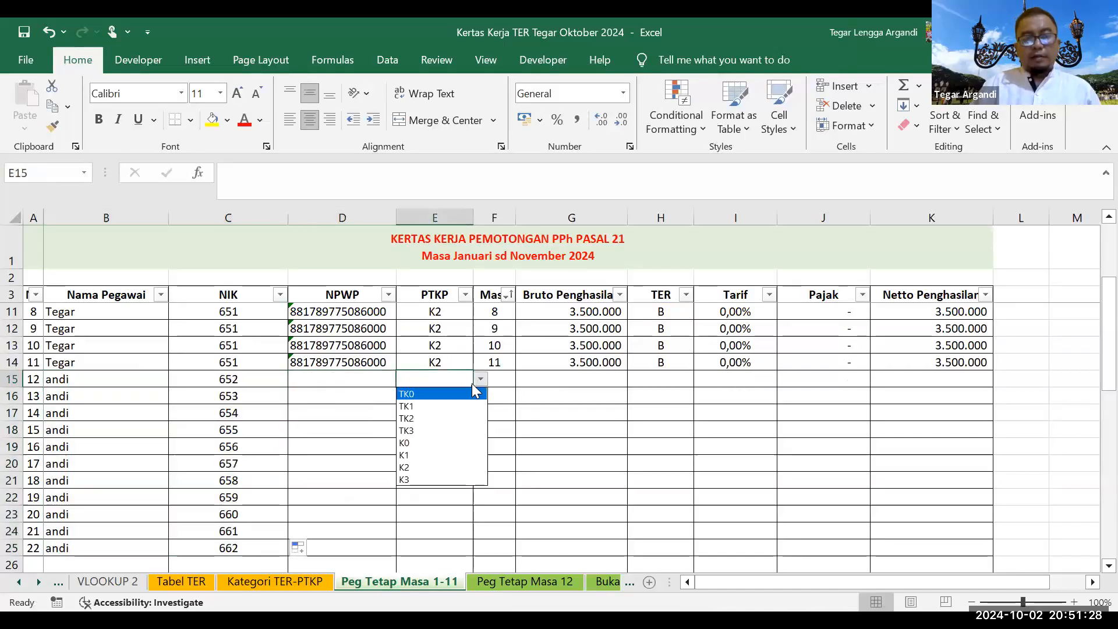
{"action": "left_click", "coordinate": [418, 479]}
{"action": "left_click_drag", "start_coordinate": [474, 386], "coordinate": [461, 416]}
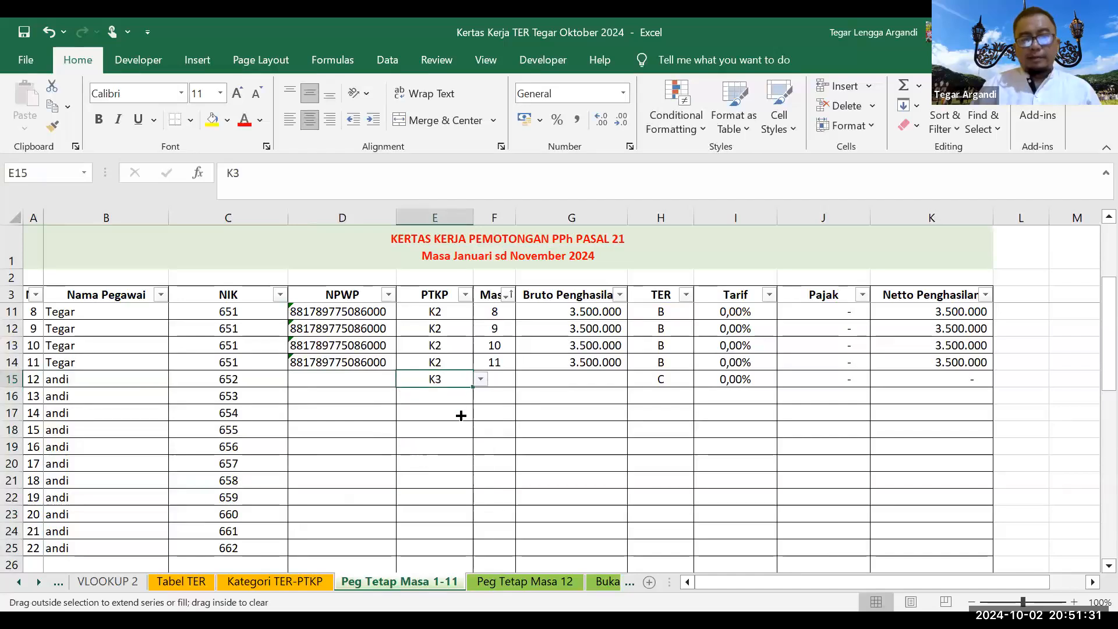
{"action": "left_click_drag", "start_coordinate": [438, 549], "coordinate": [438, 549]}
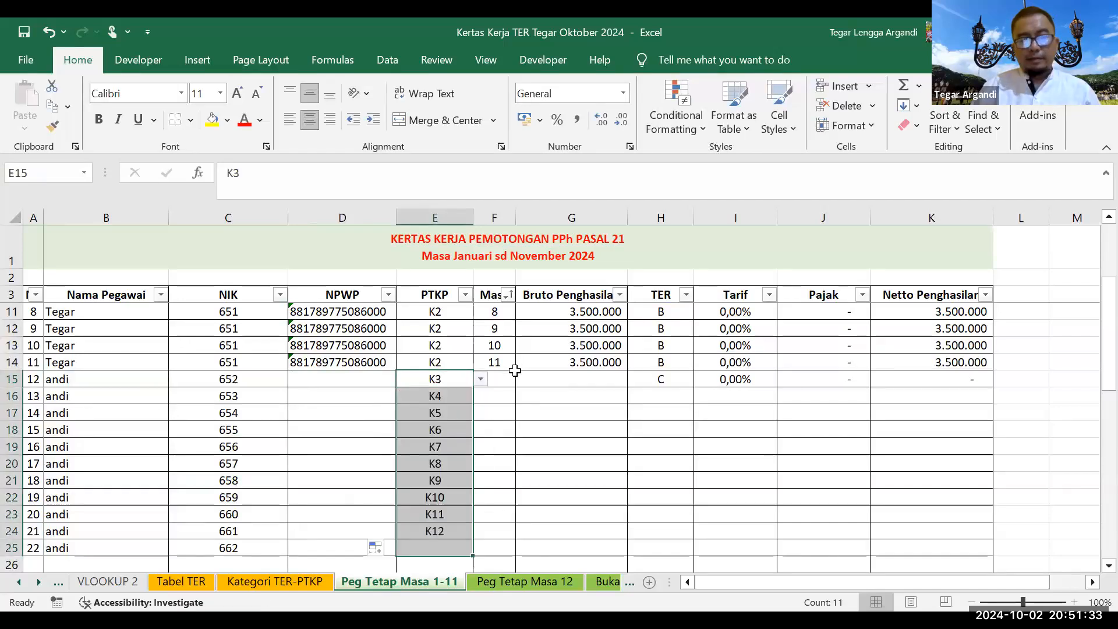
{"action": "scroll", "coordinate": [466, 408], "scroll_direction": "up", "scroll_amount": 3}
Step: Copy month numbers 1–11 into the new employee's rows starting at row 15
{"action": "left_click_drag", "start_coordinate": [500, 313], "coordinate": [494, 484]}
{"action": "key", "text": "ctrl+c"}
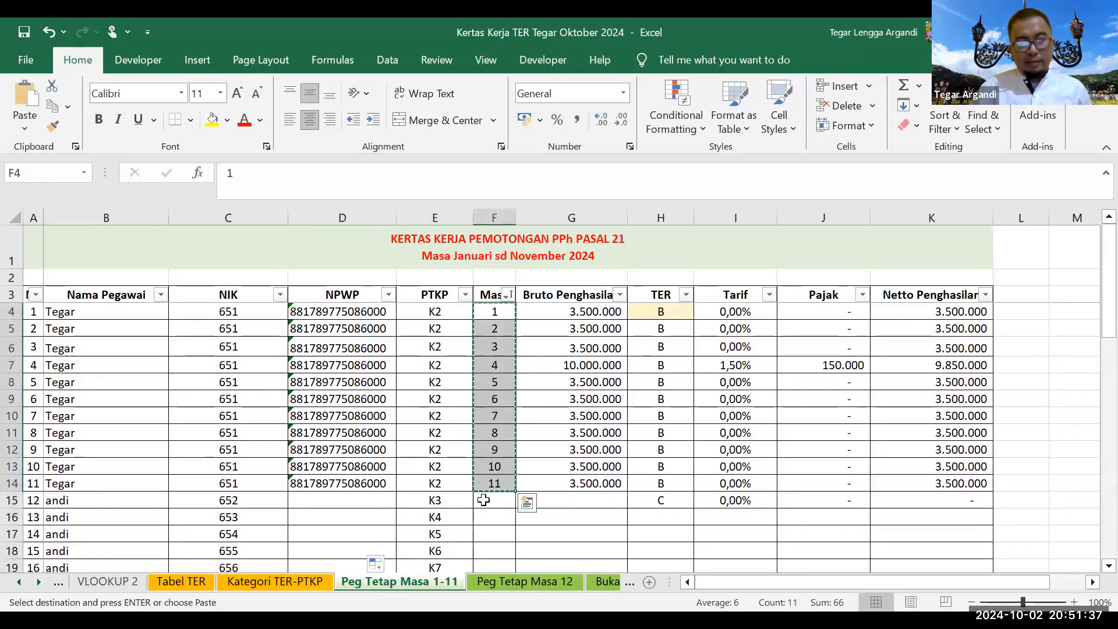
{"action": "left_click", "coordinate": [494, 500]}
{"action": "key", "text": "ctrl+v"}
Step: Fill gross pay 10.000.000 down rows 15–25, then change month 4's to 15.000.000
{"action": "scroll", "coordinate": [576, 425], "scroll_direction": "down", "scroll_amount": 2}
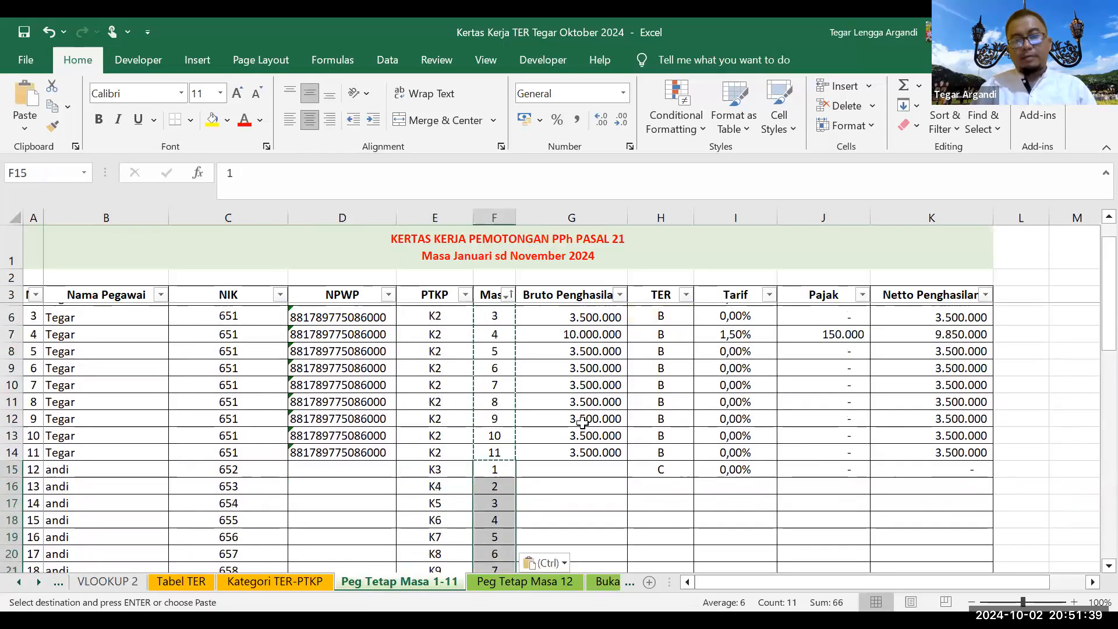
{"action": "left_click", "coordinate": [585, 402]}
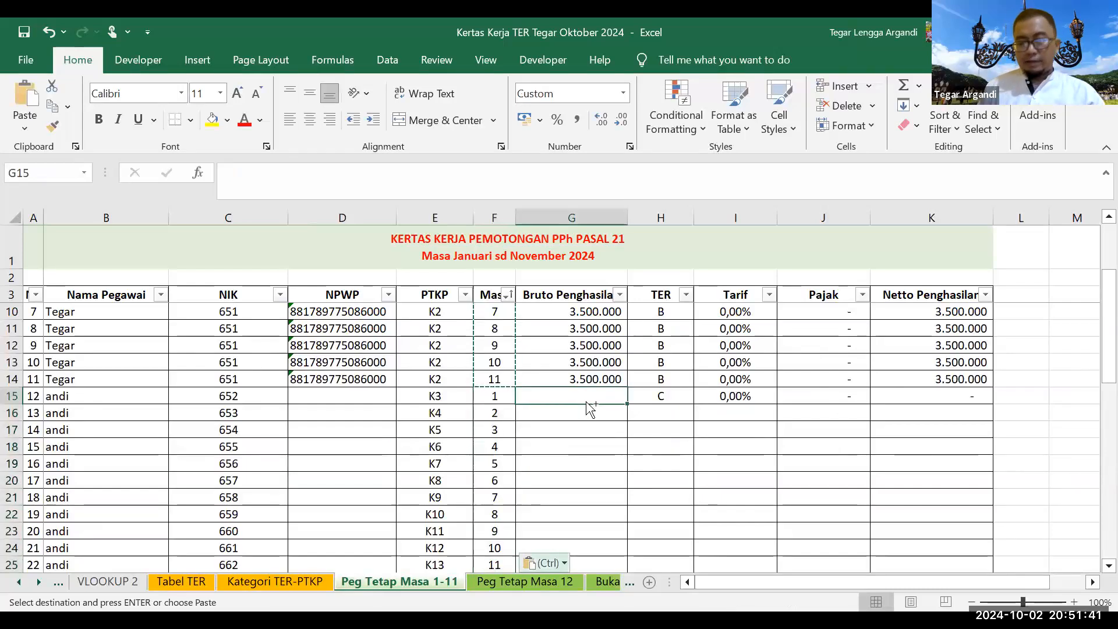
{"action": "key", "text": "ctrl"}
{"action": "type", "text": "10000000"}
{"action": "key", "text": "ctrl+Return"}
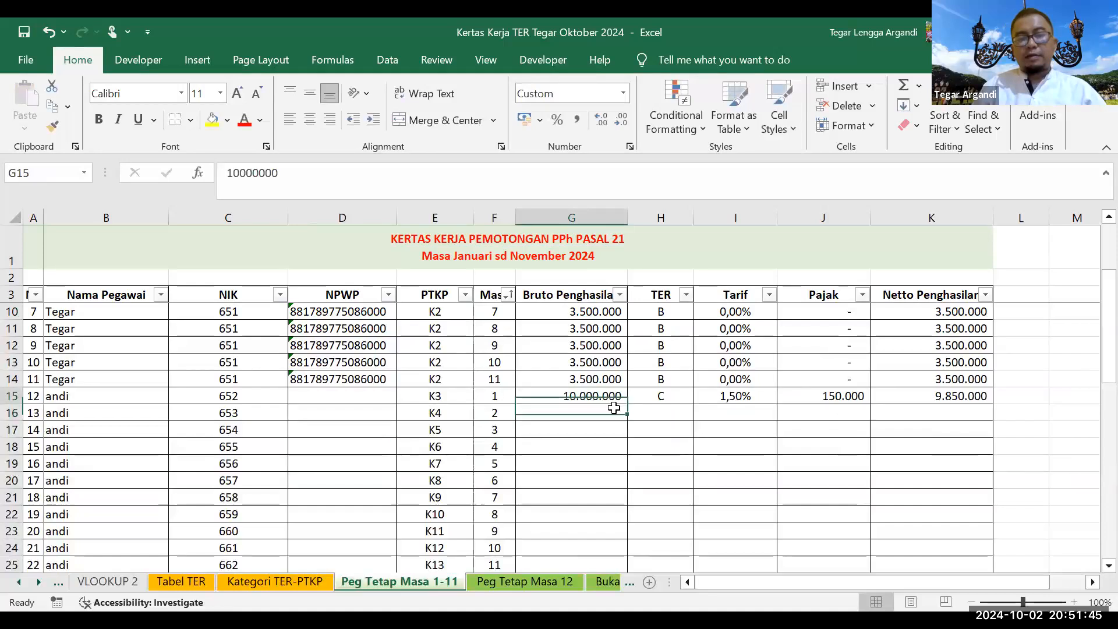
{"action": "left_click_drag", "start_coordinate": [627, 406], "coordinate": [619, 594]}
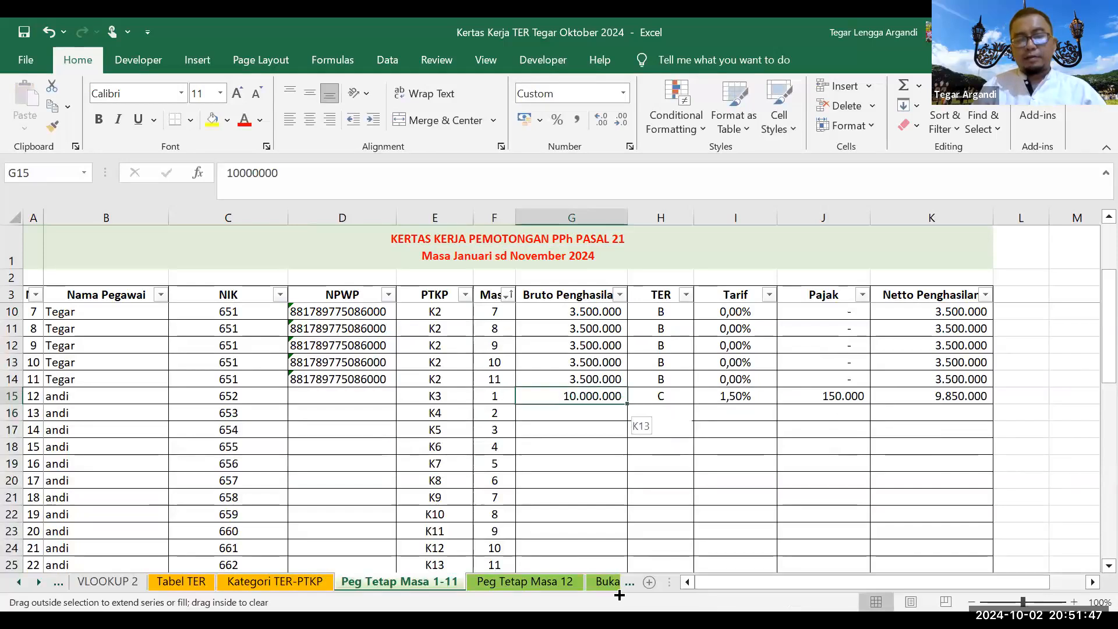
{"action": "left_click_drag", "start_coordinate": [624, 494], "coordinate": [623, 562]}
{"action": "left_click", "coordinate": [568, 364]}
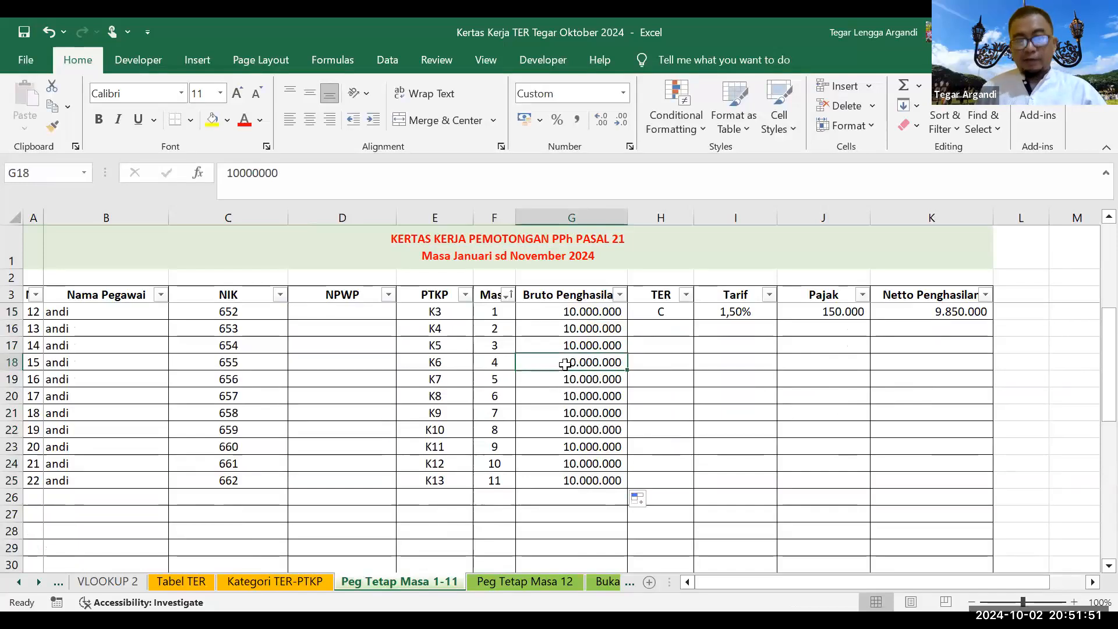
{"action": "type", "text": "15.000.000"}
{"action": "key", "text": "Return"}
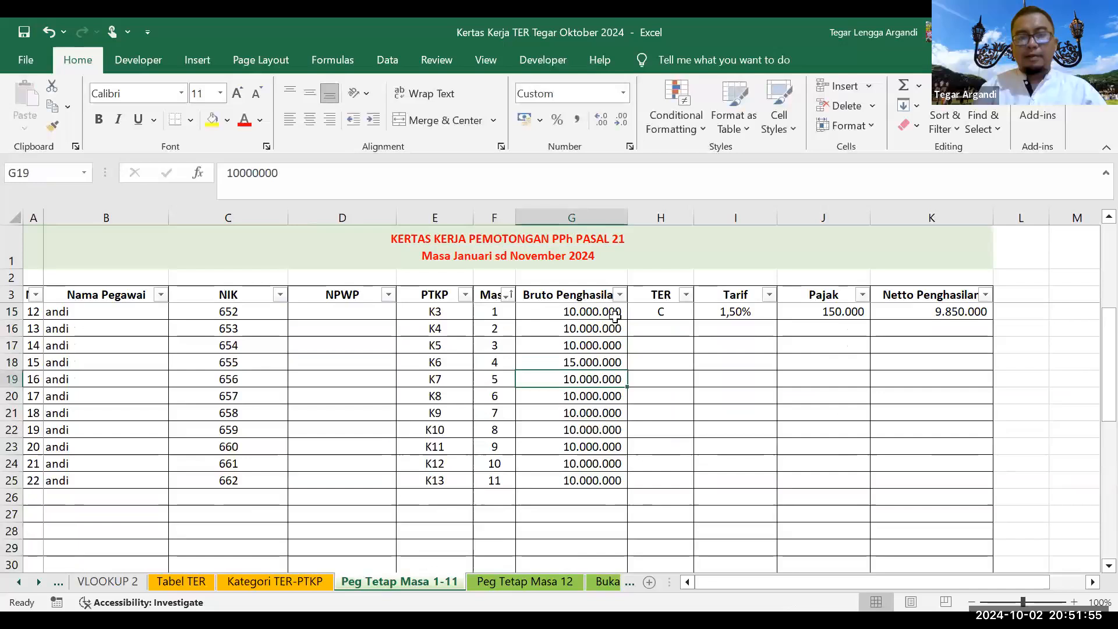
Step: Copy the TER lookup formula from row 15 down to row 25 and check it
{"action": "left_click", "coordinate": [657, 298]}
{"action": "left_click", "coordinate": [686, 318]}
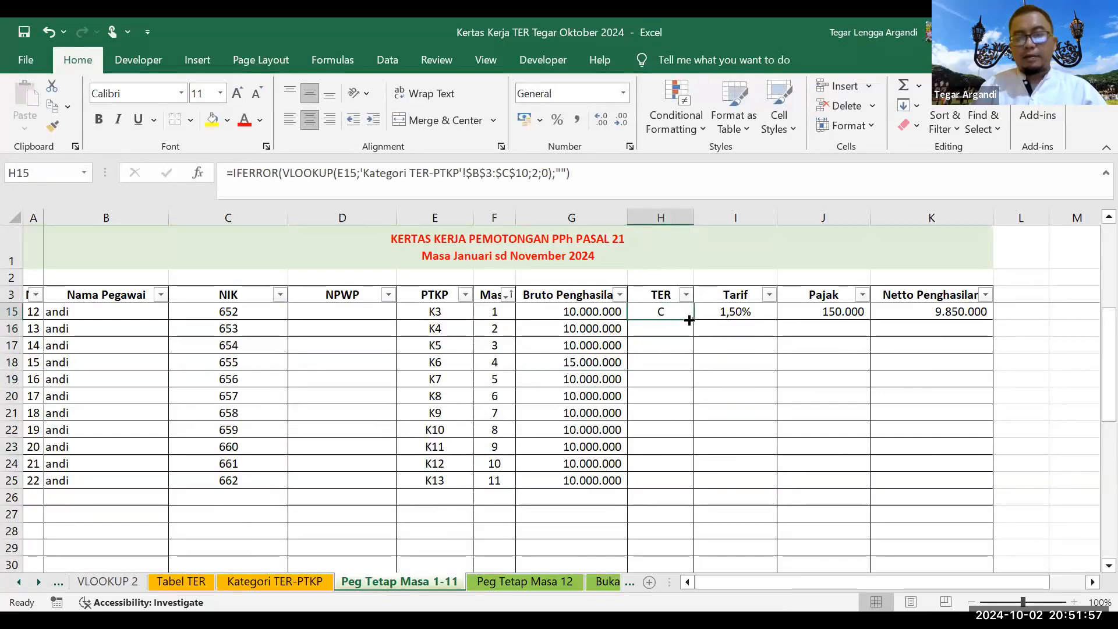
{"action": "left_click_drag", "start_coordinate": [694, 324], "coordinate": [666, 483]}
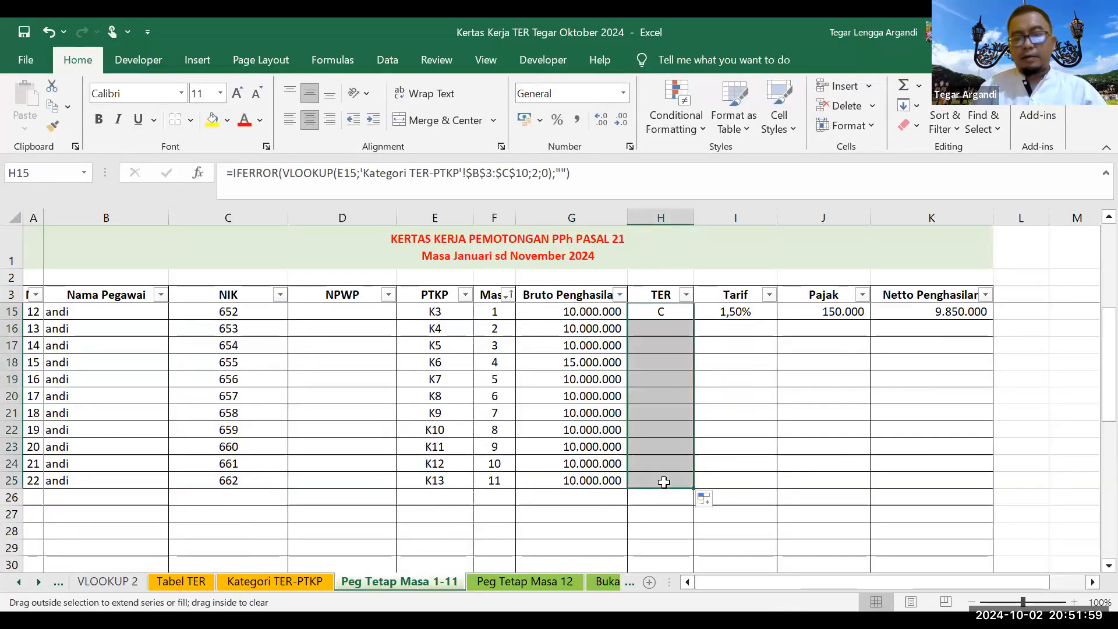
{"action": "scroll", "coordinate": [675, 361], "scroll_direction": "up", "scroll_amount": 2}
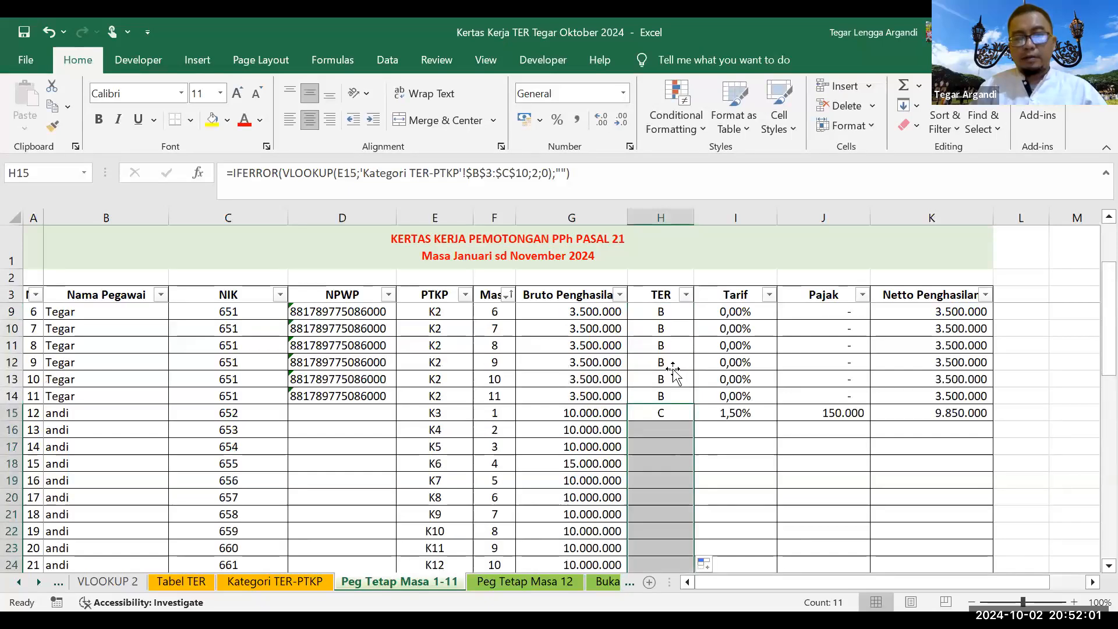
{"action": "left_click", "coordinate": [673, 368]}
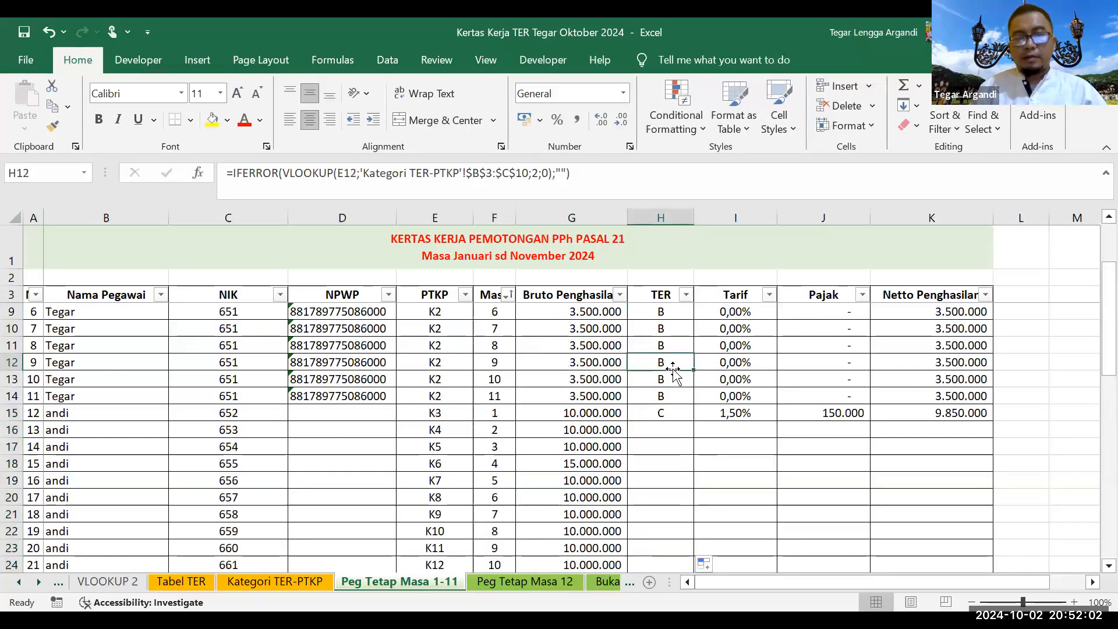
{"action": "left_click", "coordinate": [655, 415]}
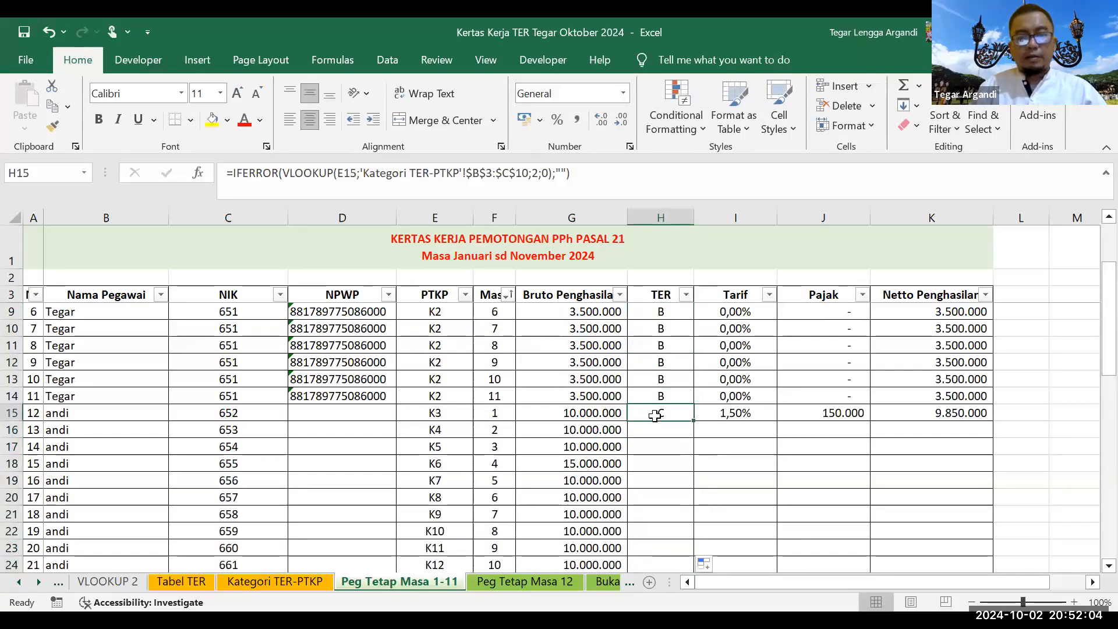
Step: Fill PTKP K3 down the employee's rows using Auto Fill Copy Cells
{"action": "left_click", "coordinate": [452, 407]}
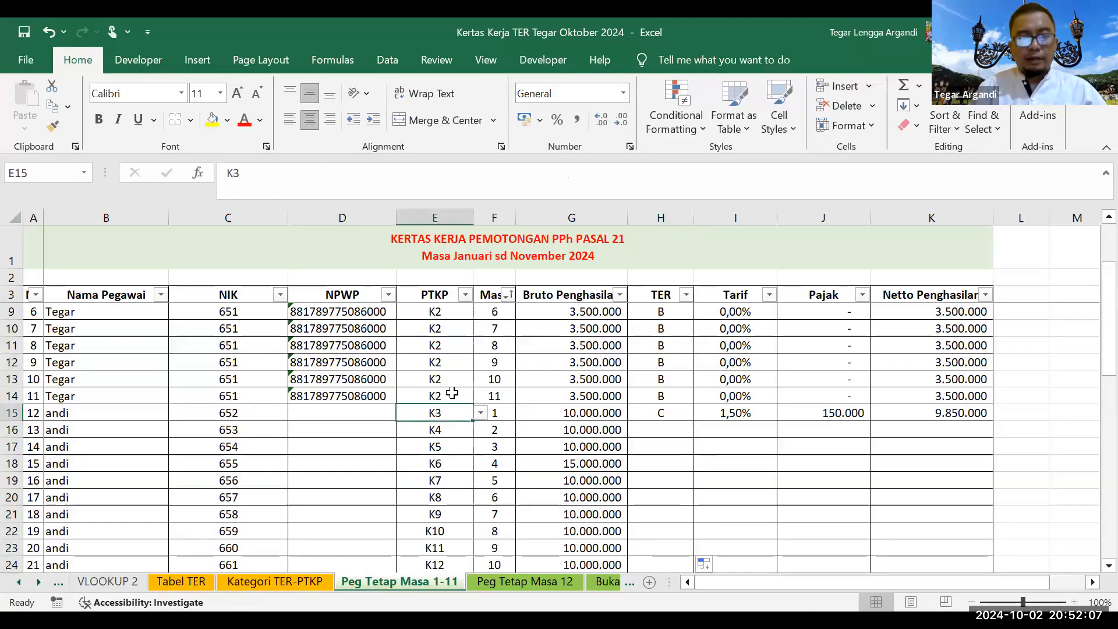
{"action": "double_click", "coordinate": [473, 420]}
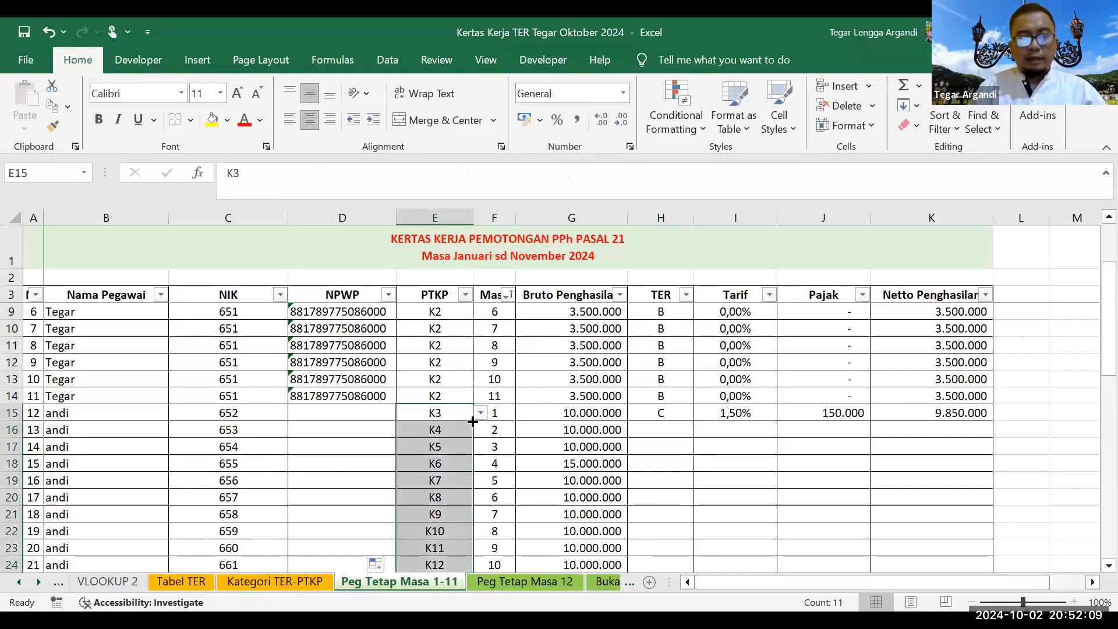
{"action": "scroll", "coordinate": [466, 431], "scroll_direction": "down", "scroll_amount": 3}
{"action": "left_click", "coordinate": [457, 447]}
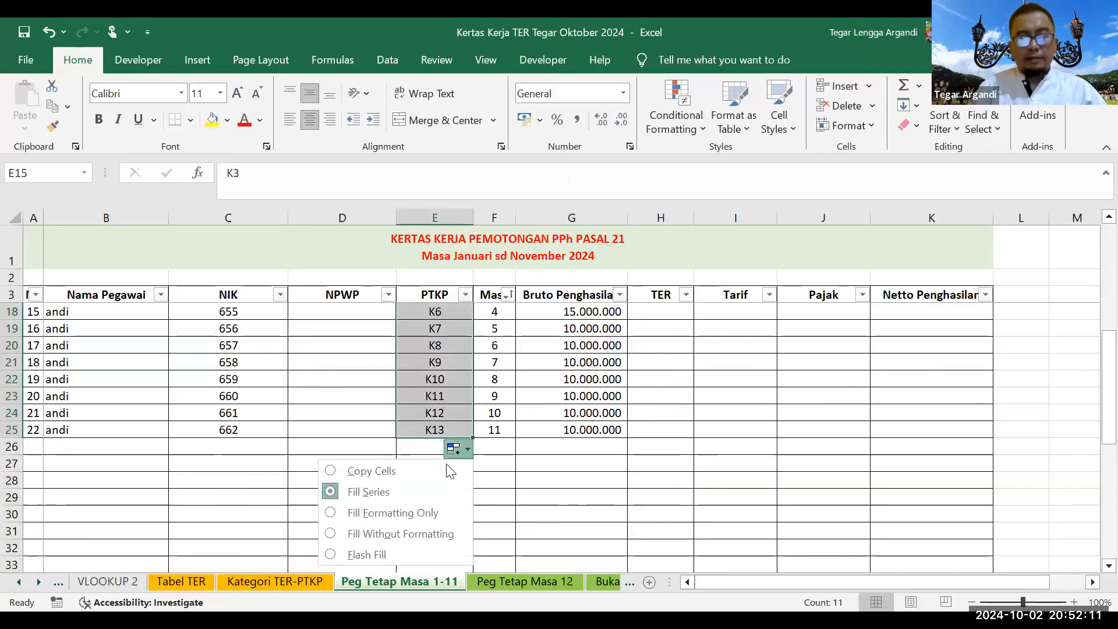
{"action": "left_click", "coordinate": [446, 466]}
{"action": "scroll", "coordinate": [641, 393], "scroll_direction": "up", "scroll_amount": 3}
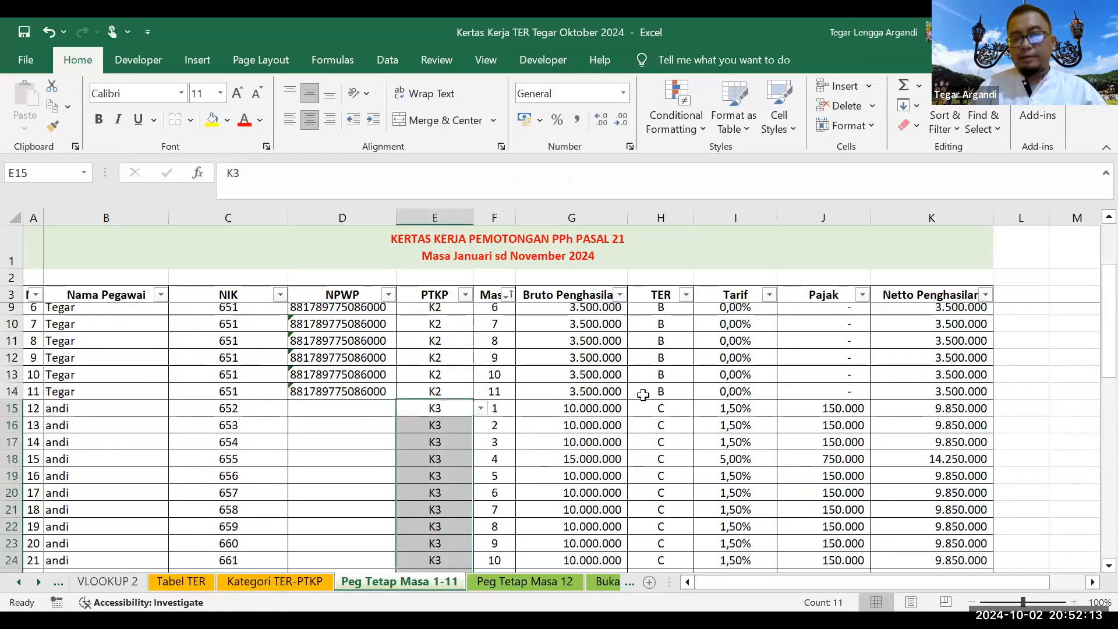
{"action": "left_click", "coordinate": [498, 580]}
Step: Enter the second employee's name and NIK in row 5 of the December sheet
{"action": "left_click", "coordinate": [34, 346]}
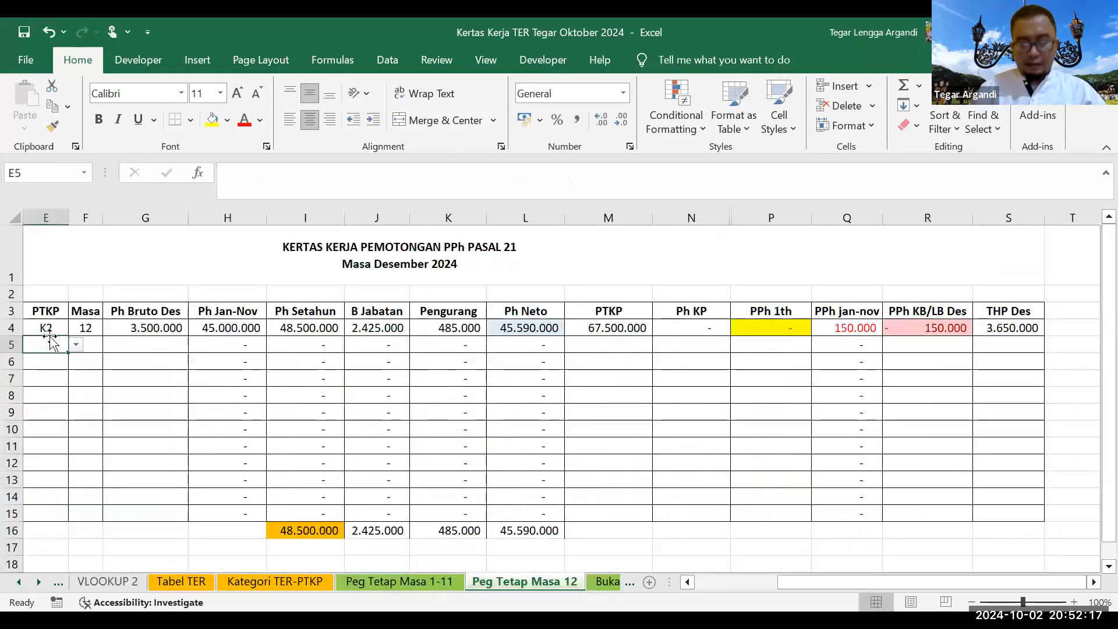
{"action": "key", "text": "Left"}
{"action": "key", "text": "Left"}
{"action": "key", "text": "Left"}
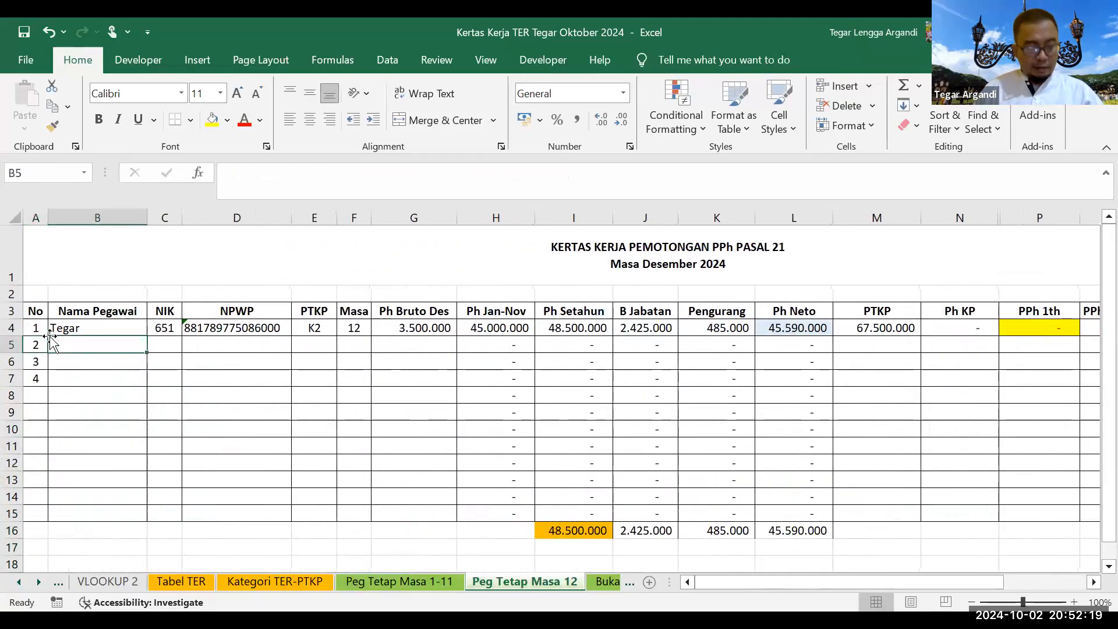
{"action": "type", "text": "andi"}
{"action": "key", "text": "Right"}
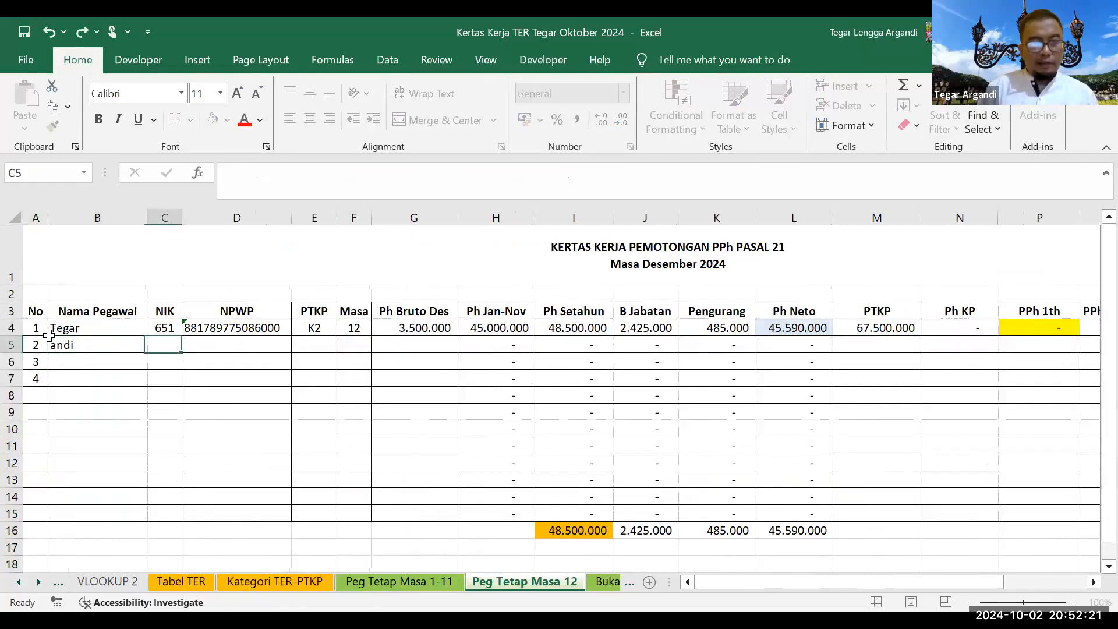
{"action": "type", "text": "652"}
{"action": "key", "text": "Return"}
{"action": "key", "text": "Up"}
{"action": "key", "text": "Right"}
{"action": "key", "text": "Right"}
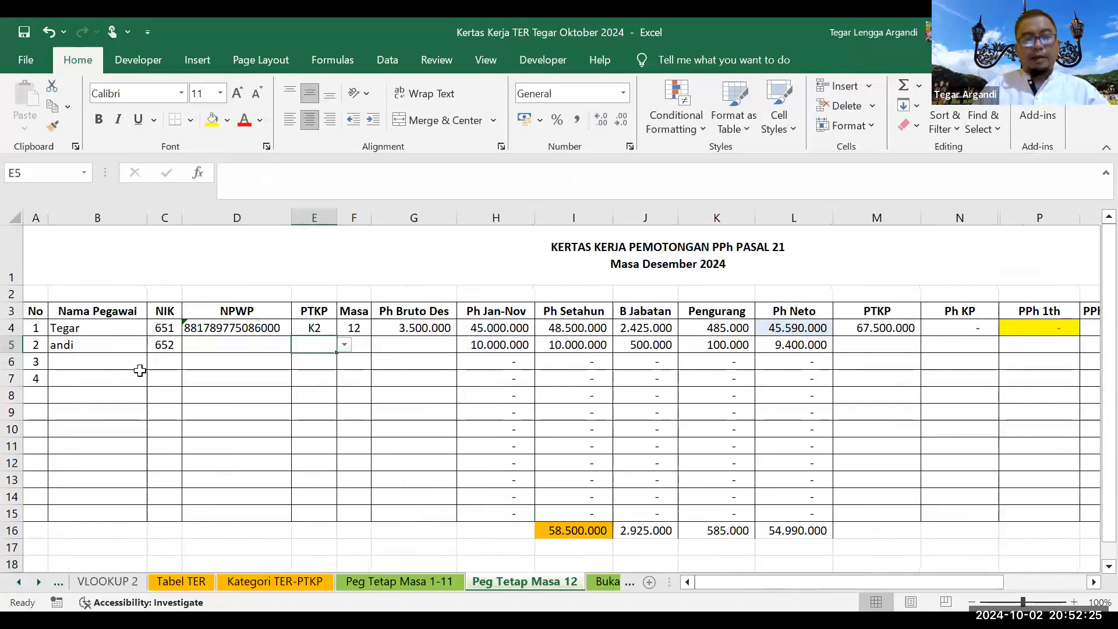
Step: Set the employee's PTKP to K3, Masa to 12 and December gross to 10.000.000
{"action": "left_click", "coordinate": [345, 345]}
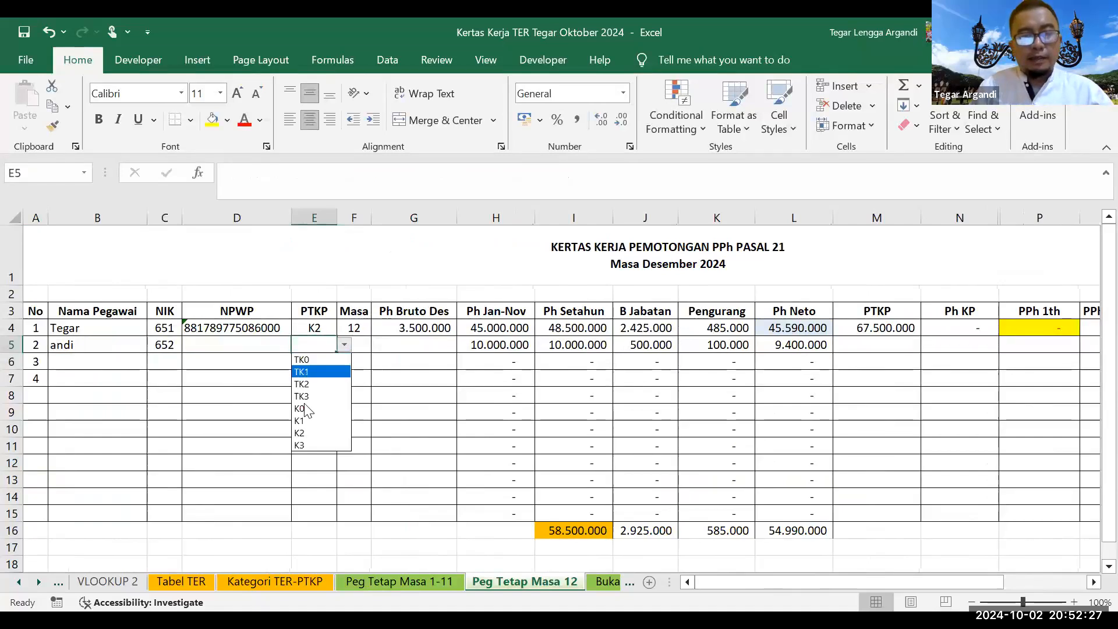
{"action": "left_click", "coordinate": [314, 444]}
{"action": "left_click", "coordinate": [351, 344]}
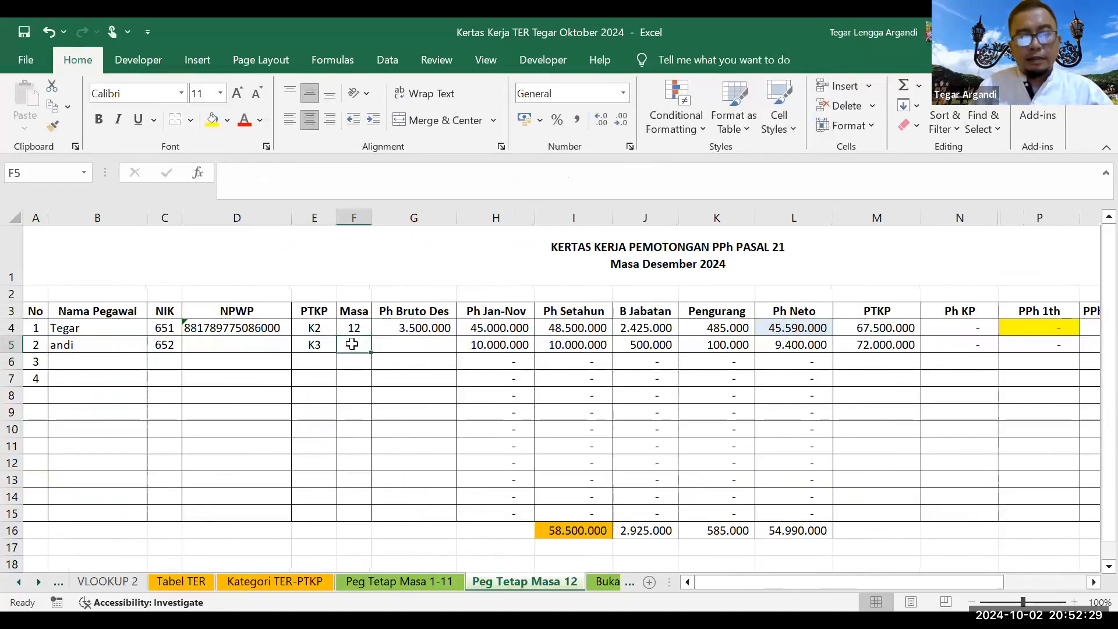
{"action": "type", "text": "12"}
{"action": "key", "text": "Return"}
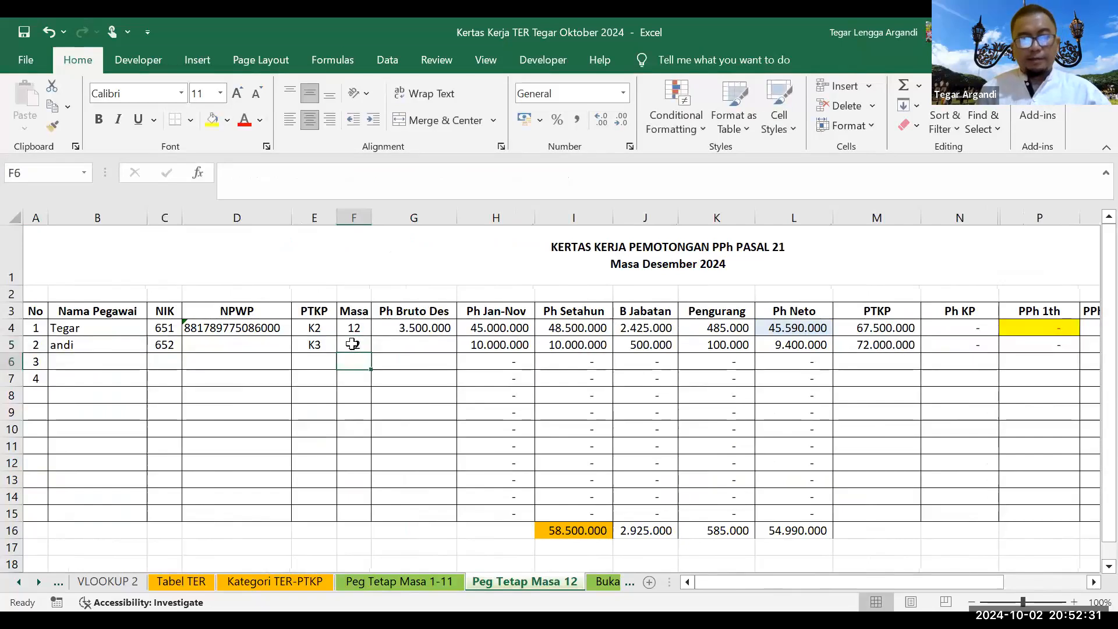
{"action": "left_click", "coordinate": [405, 344]}
{"action": "type", "text": "10.000"}
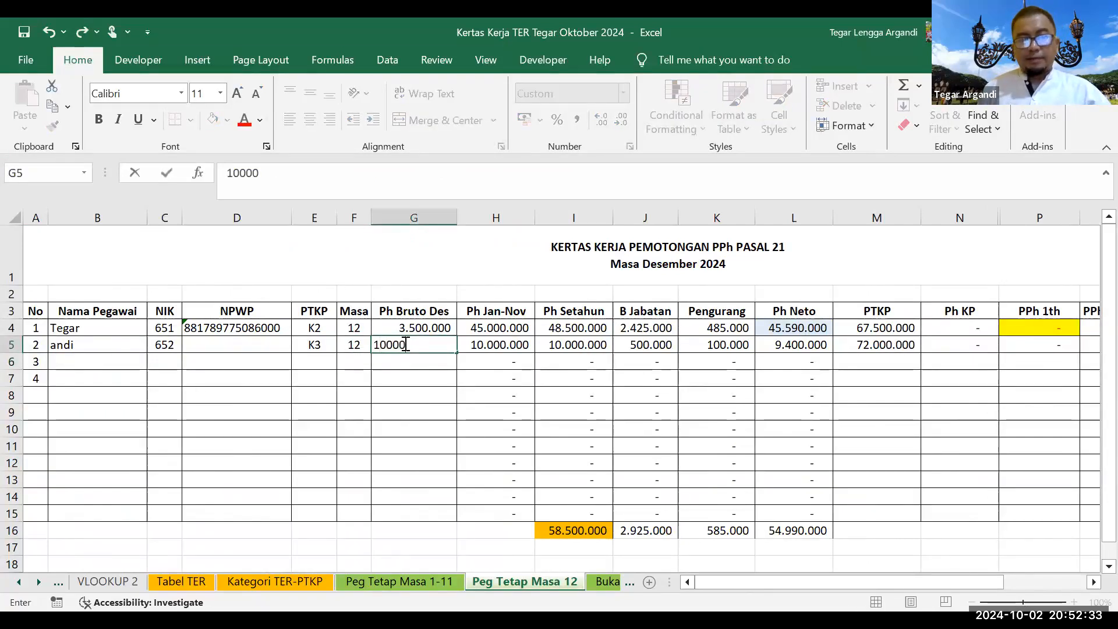
{"action": "type", "text": ".000"}
{"action": "key", "text": "Return"}
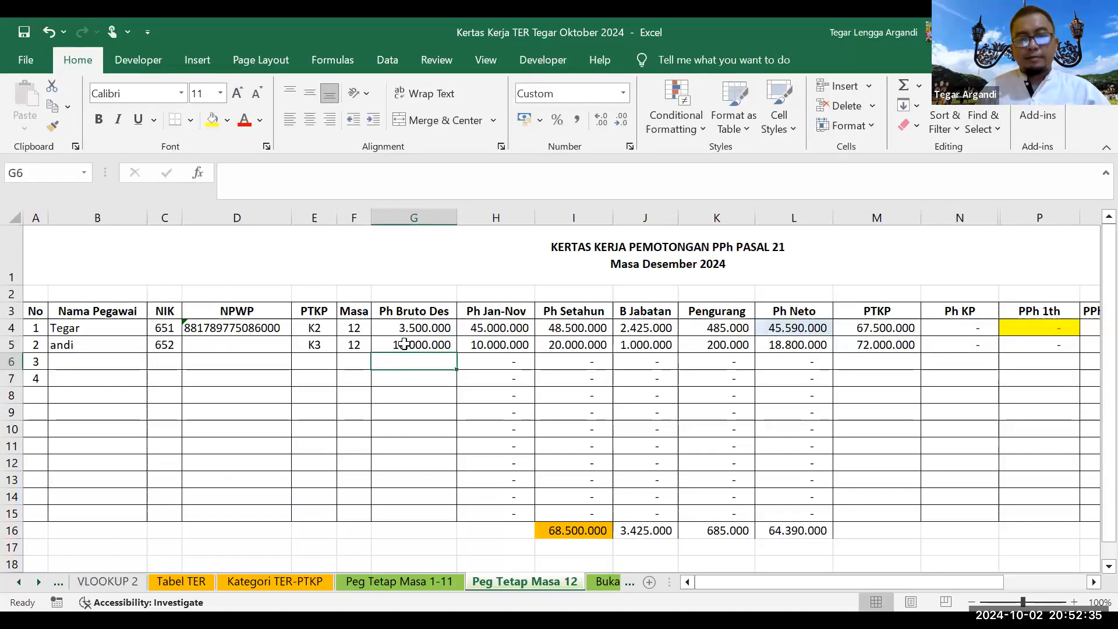
{"action": "key", "text": "Up"}
{"action": "key", "text": "Right"}
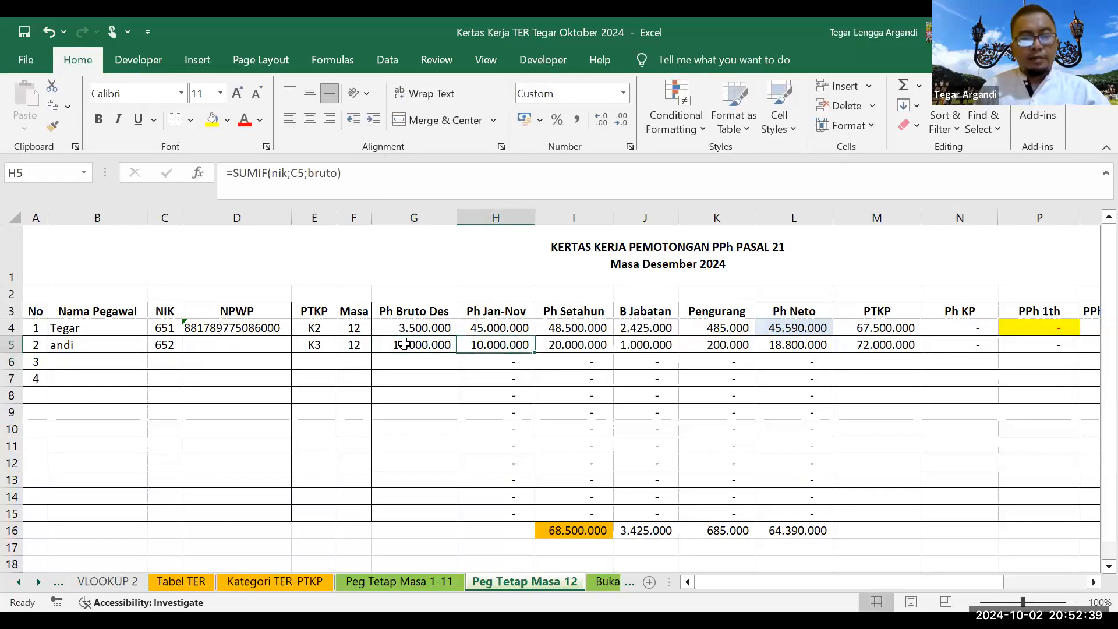
Step: Fill the second employee's NIK from C15 through row 25, then check December's recalculated net income
{"action": "left_click", "coordinate": [384, 582]}
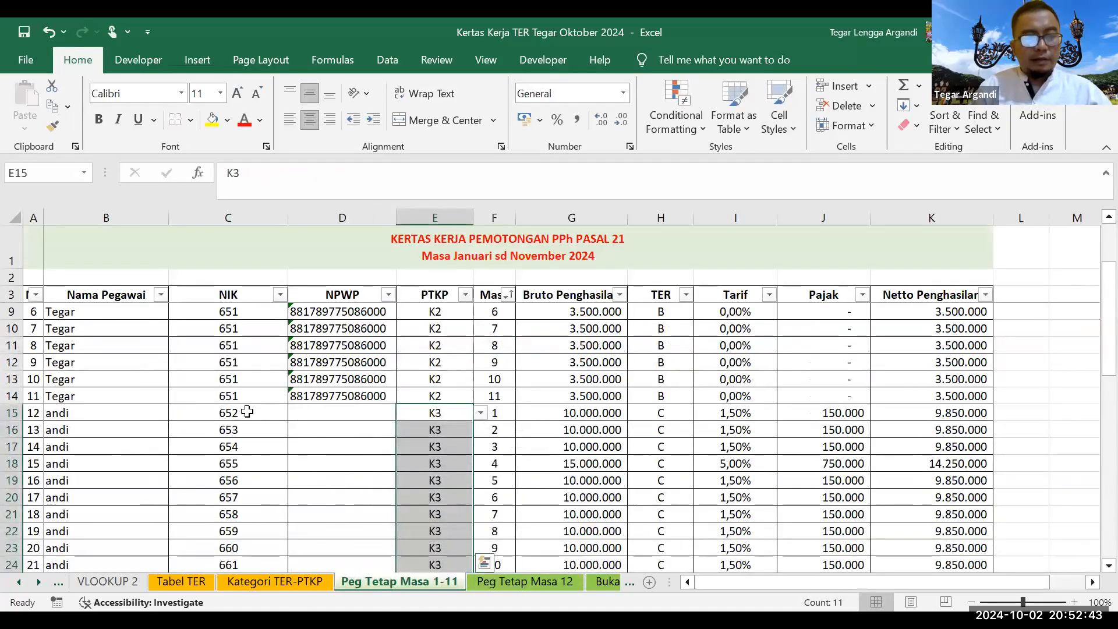
{"action": "left_click", "coordinate": [265, 419]}
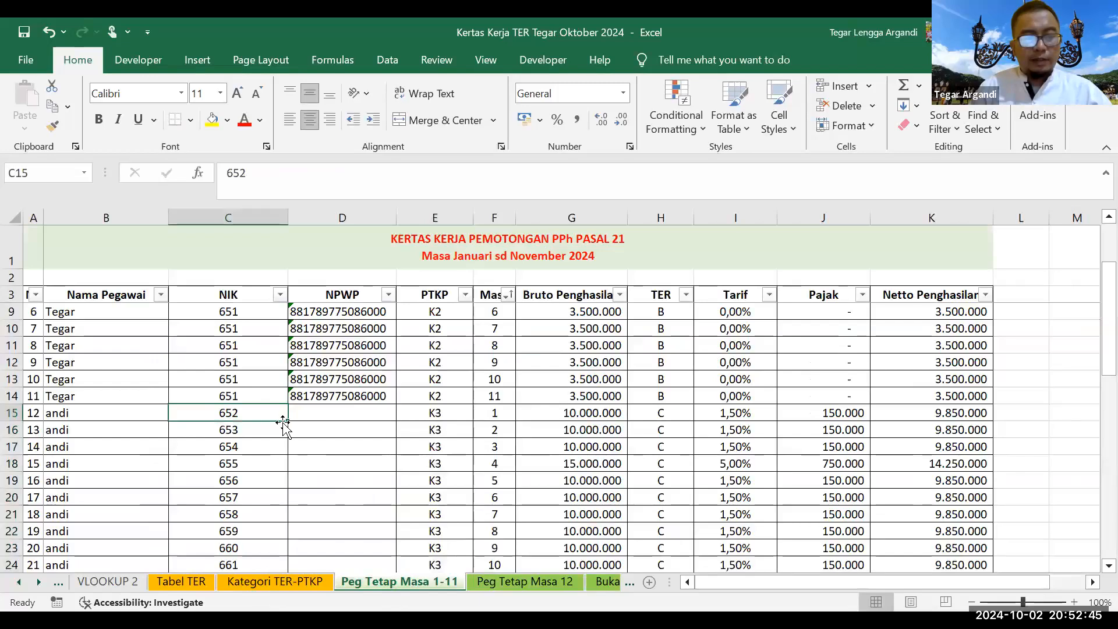
{"action": "left_click_drag", "start_coordinate": [288, 424], "coordinate": [447, 570]}
{"action": "left_click", "coordinate": [488, 579]}
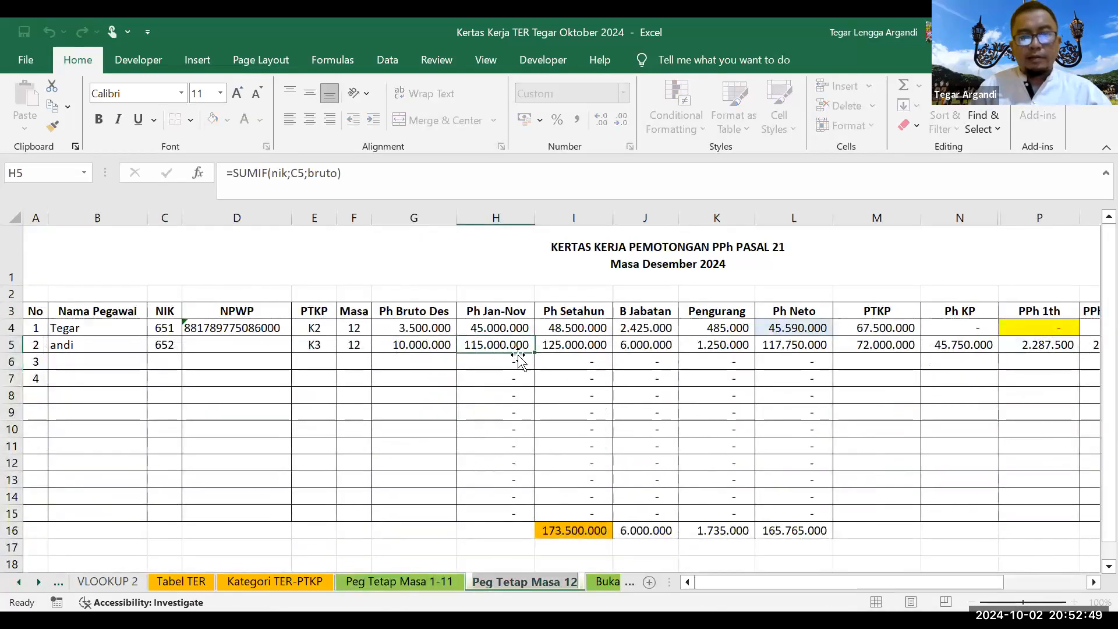
{"action": "left_click", "coordinate": [816, 344]}
{"action": "key", "text": "Right"}
{"action": "key", "text": "Right"}
{"action": "key", "text": "Right"}
{"action": "key", "text": "Right"}
{"action": "key", "text": "Right"}
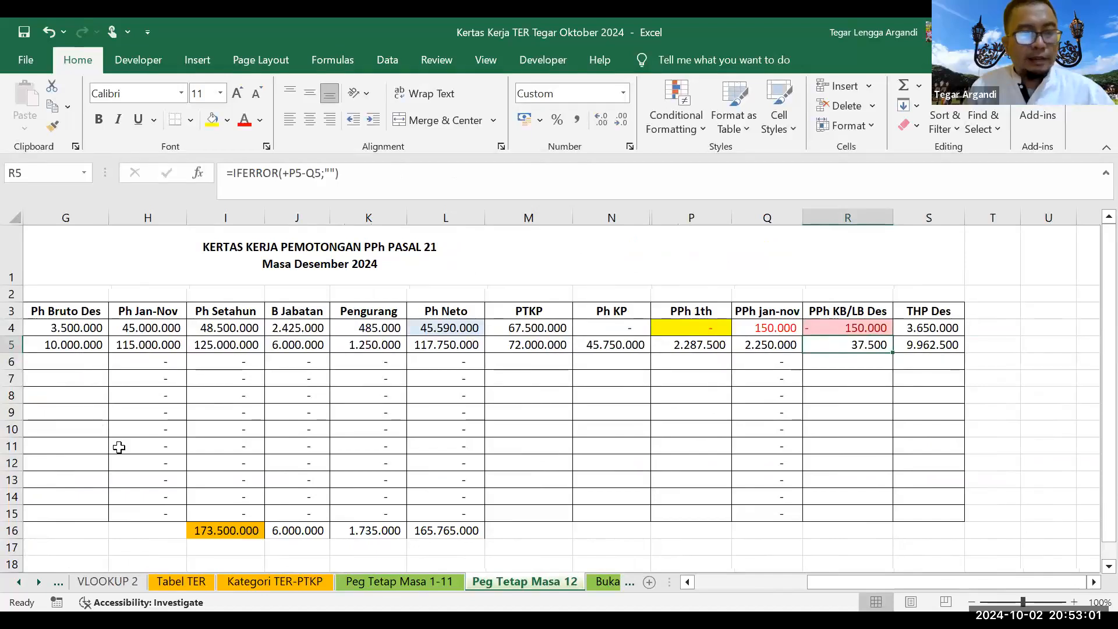
Step: Try 50.000.000, then set G5 December gross to 30.000.000 and check its December PPh
{"action": "left_click", "coordinate": [95, 344]}
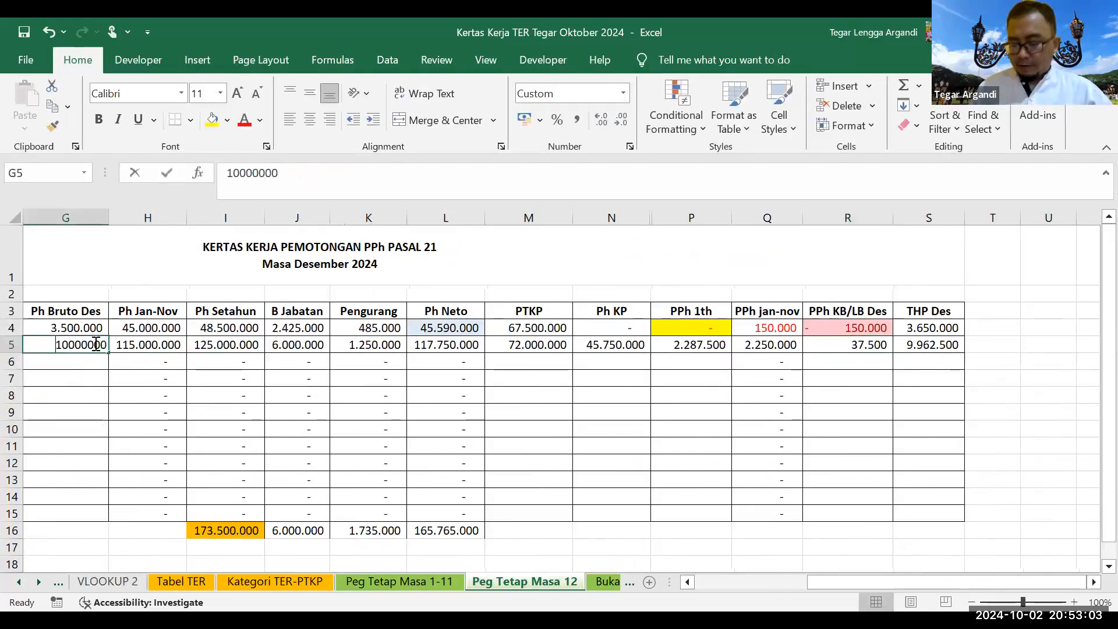
{"action": "type", "text": "50.000.000"}
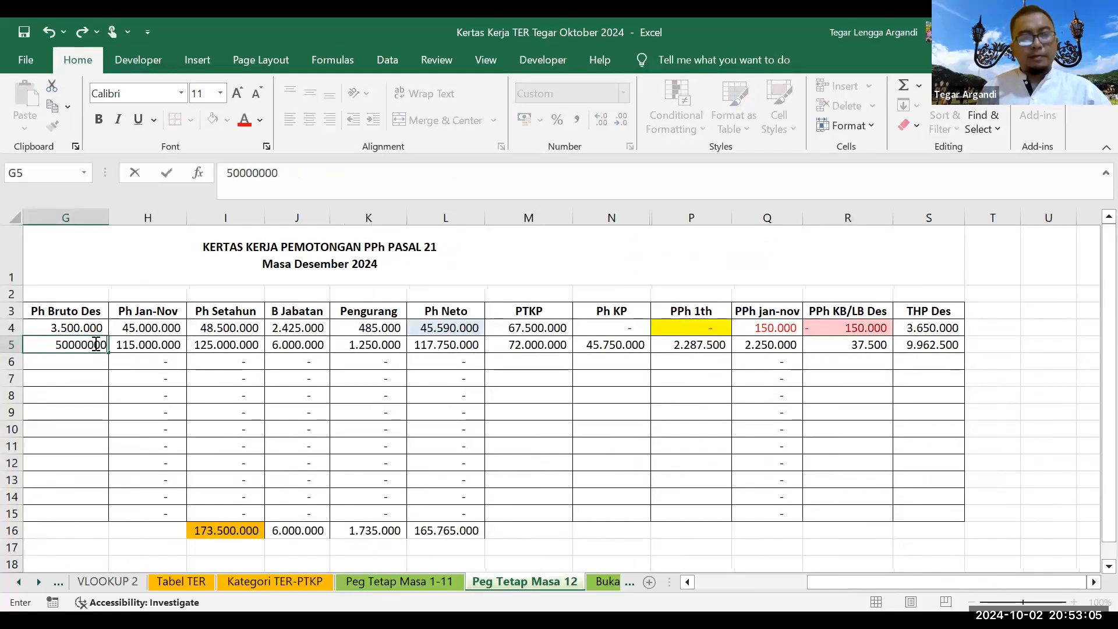
{"action": "key", "text": "Return"}
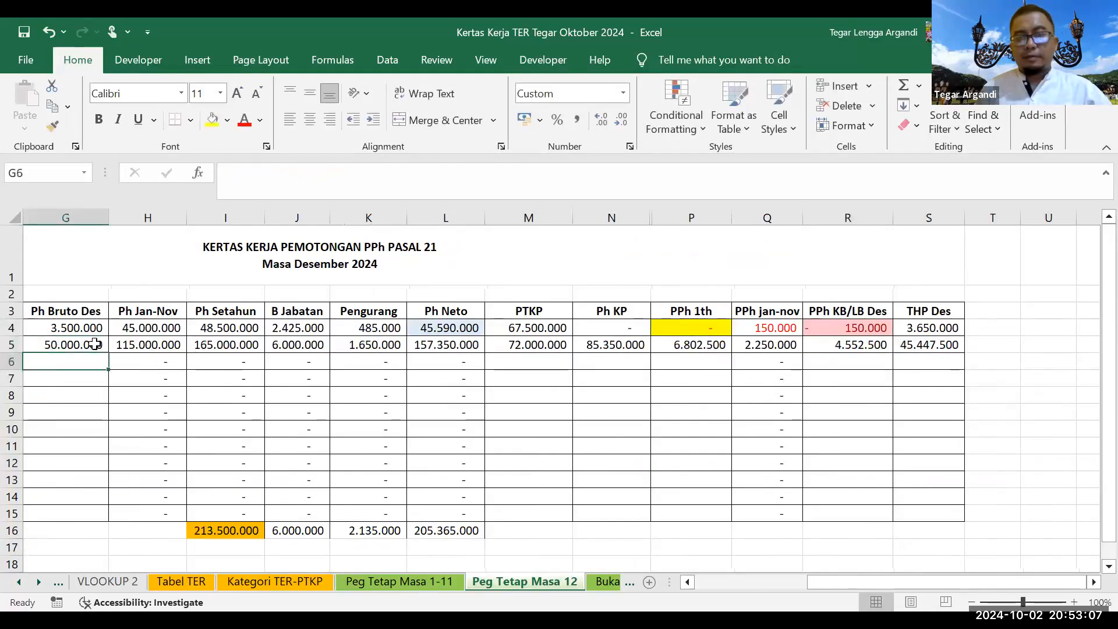
{"action": "left_click", "coordinate": [95, 344]}
{"action": "type", "text": "30.000.000"}
{"action": "key", "text": "Return"}
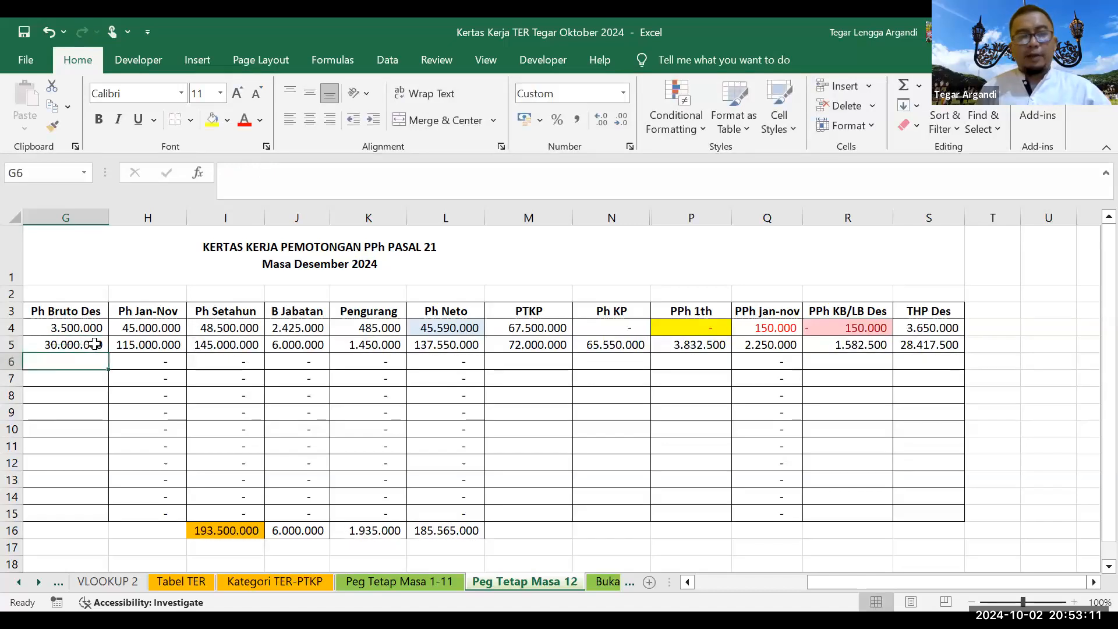
{"action": "key", "text": "Up"}
{"action": "key", "text": "Right"}
{"action": "key", "text": "Right"}
{"action": "key", "text": "Right"}
{"action": "key", "text": "Right"}
{"action": "key", "text": "Right"}
{"action": "key", "text": "Right"}
{"action": "key", "text": "Right"}
{"action": "key", "text": "Right"}
{"action": "key", "text": "Right"}
{"action": "key", "text": "Right"}
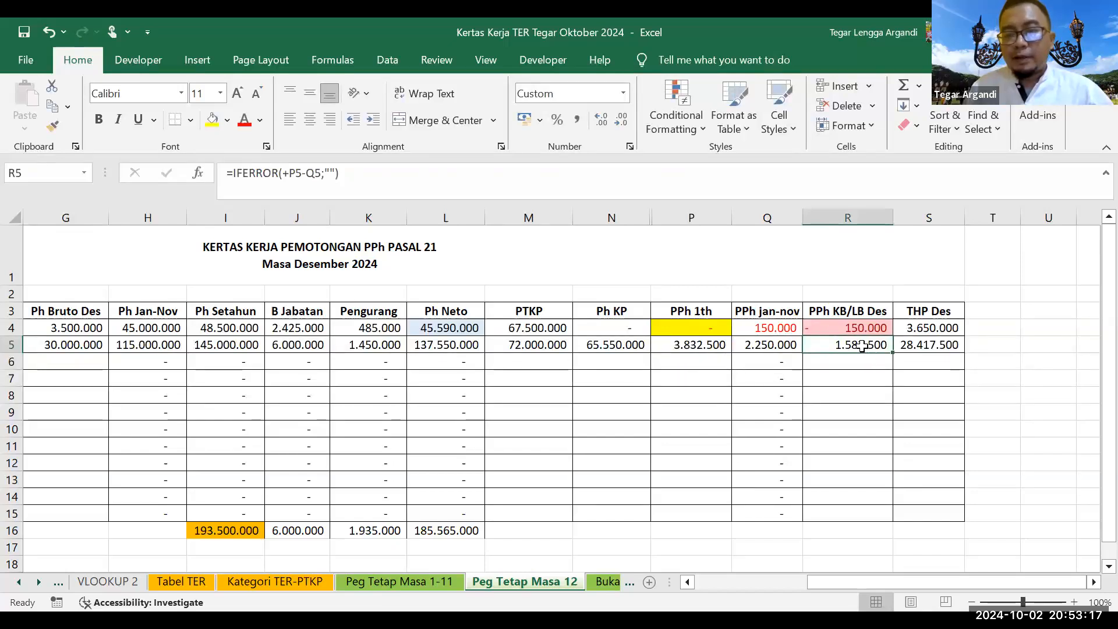
Step: Sum the two employees' December PPh KB/LB values in the cell below them
{"action": "left_click_drag", "start_coordinate": [848, 341], "coordinate": [848, 326]}
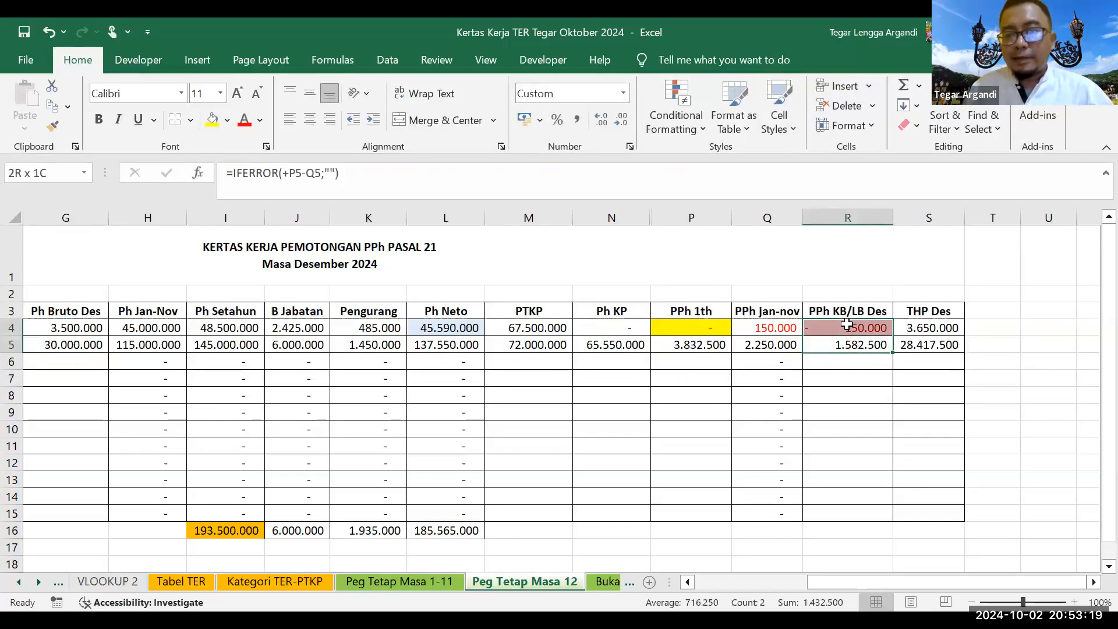
{"action": "left_click", "coordinate": [829, 365]}
{"action": "type", "text": "+"}
{"action": "key", "text": "Up"}
{"action": "type", "text": "+"}
{"action": "key", "text": "Up"}
{"action": "key", "text": "Up"}
{"action": "key", "text": "Return"}
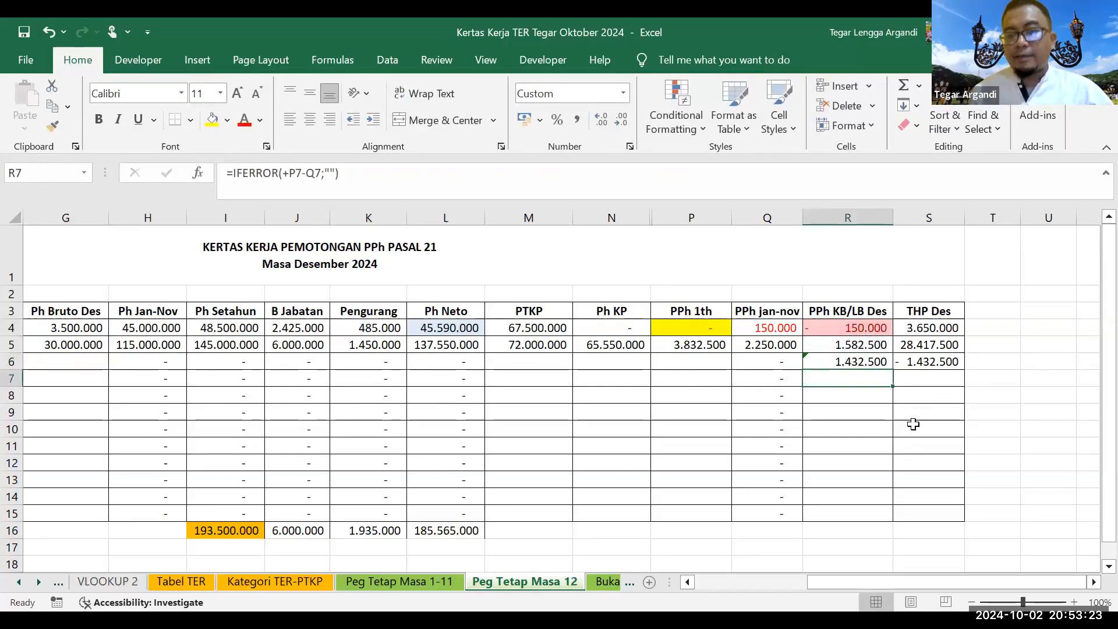
Step: Check the formulas for the sum, both December balances and the Jan–Nov PPh in Q4
{"action": "left_click", "coordinate": [864, 357]}
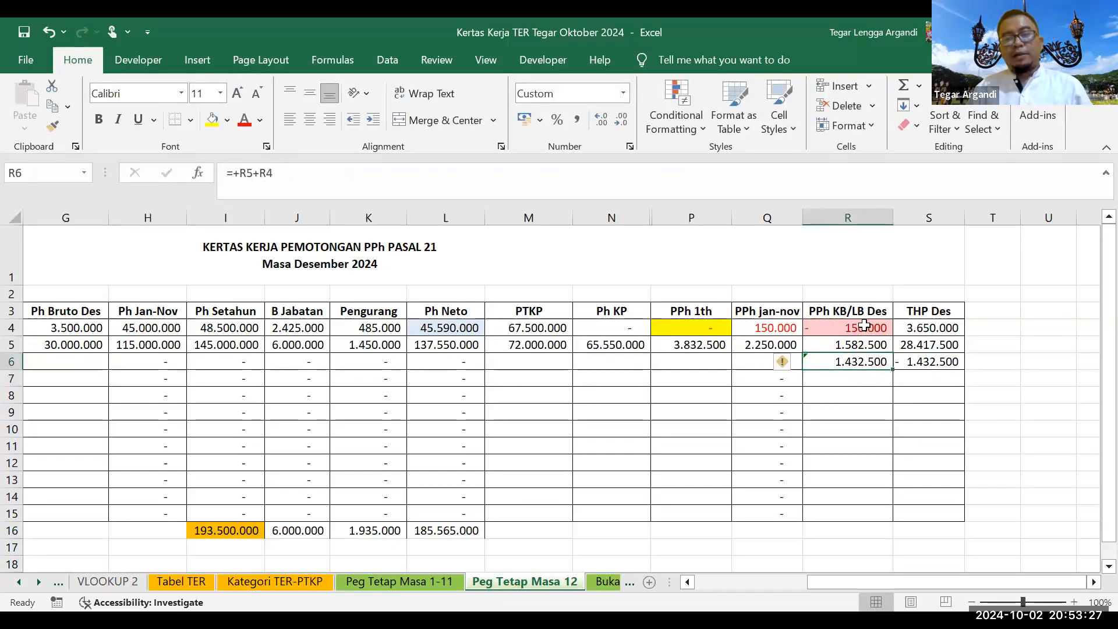
{"action": "left_click", "coordinate": [861, 345]}
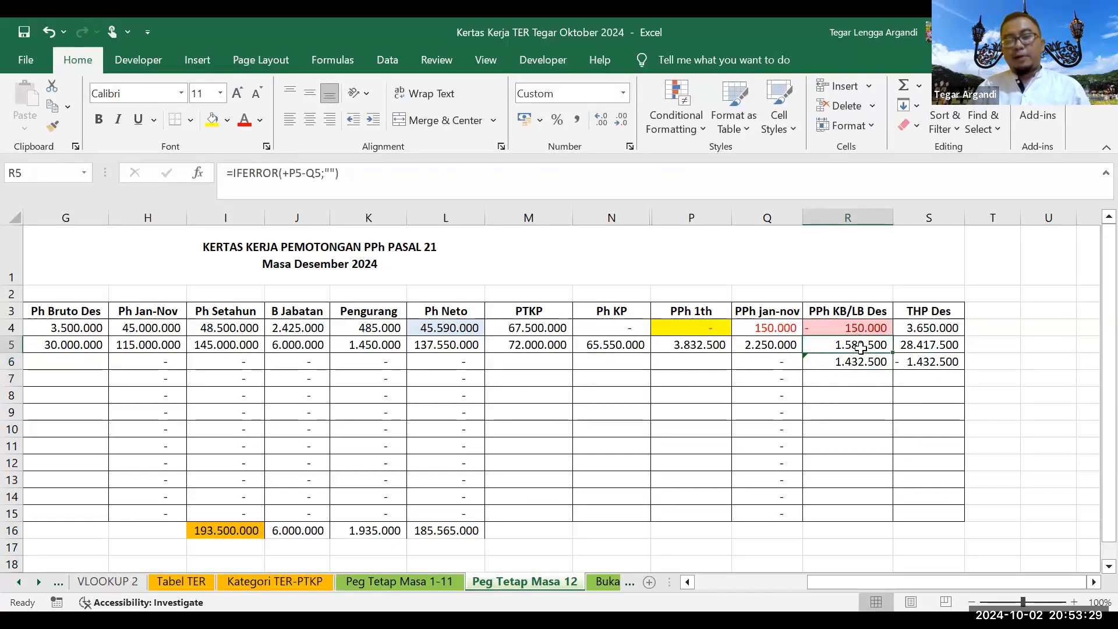
{"action": "left_click", "coordinate": [864, 325]}
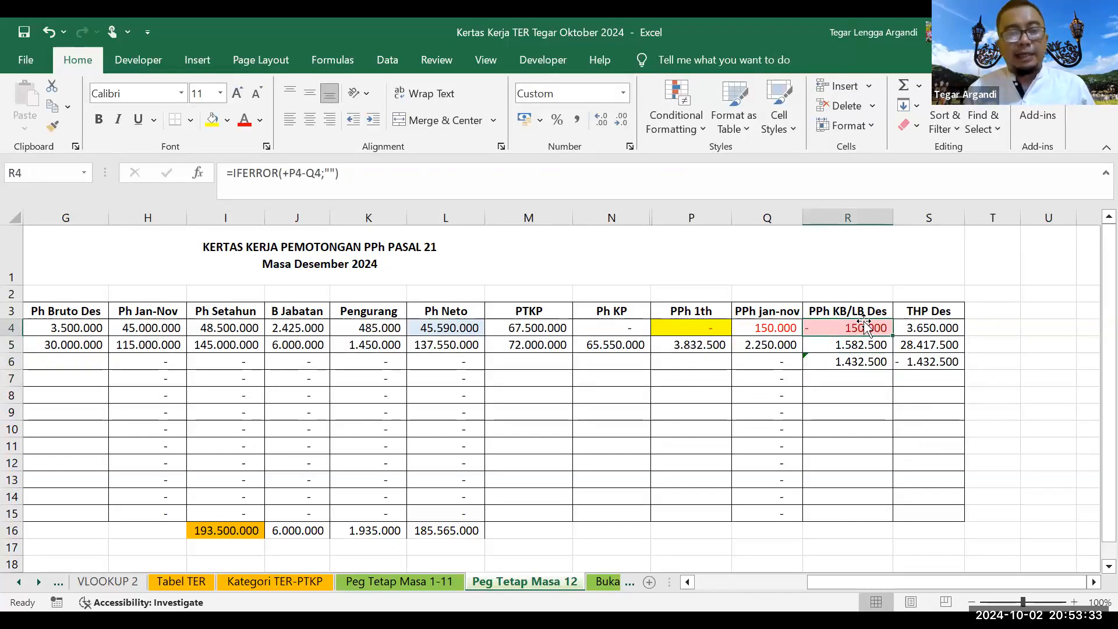
{"action": "left_click", "coordinate": [768, 328]}
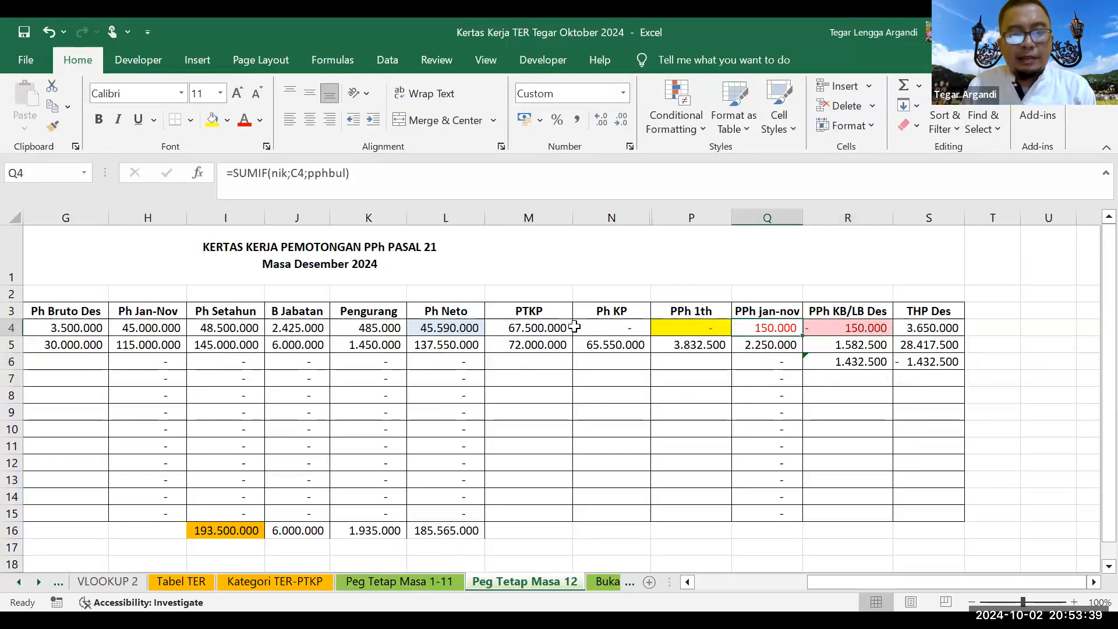
Step: Give the first employee's Ph Setahun total 48.500.000 in I4 a yellow fill
{"action": "key", "text": "Left"}
{"action": "key", "text": "Left"}
{"action": "key", "text": "Left"}
{"action": "key", "text": "Left"}
{"action": "key", "text": "Left"}
{"action": "key", "text": "Left"}
{"action": "key", "text": "Left"}
{"action": "key", "text": "Left"}
{"action": "key", "text": "Left"}
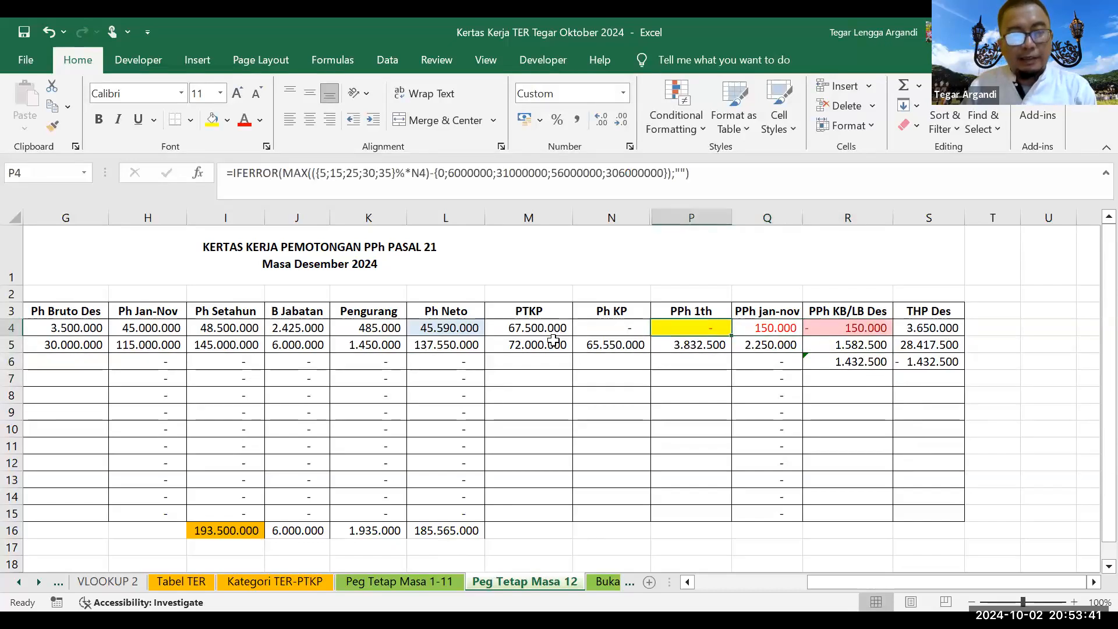
{"action": "key", "text": "Home"}
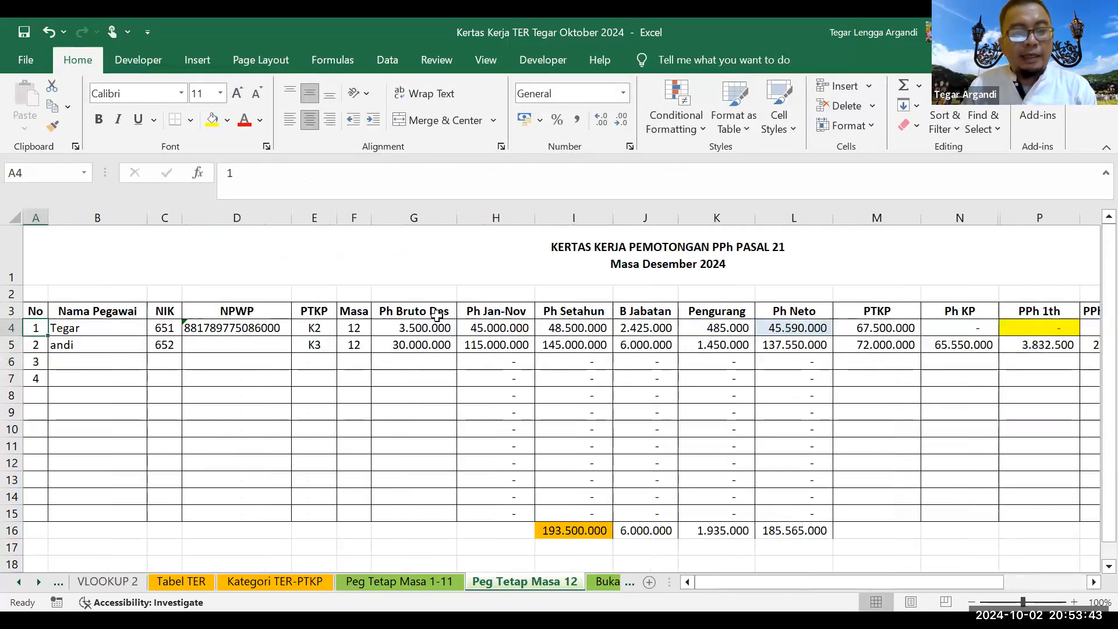
{"action": "left_click", "coordinate": [554, 329]}
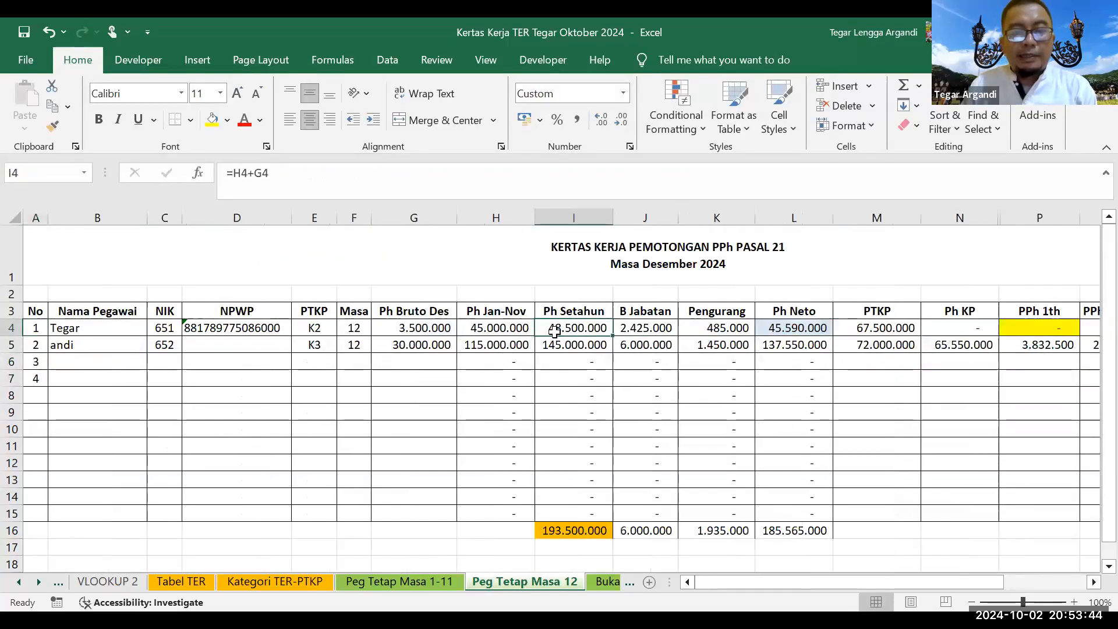
{"action": "left_click", "coordinate": [212, 119]}
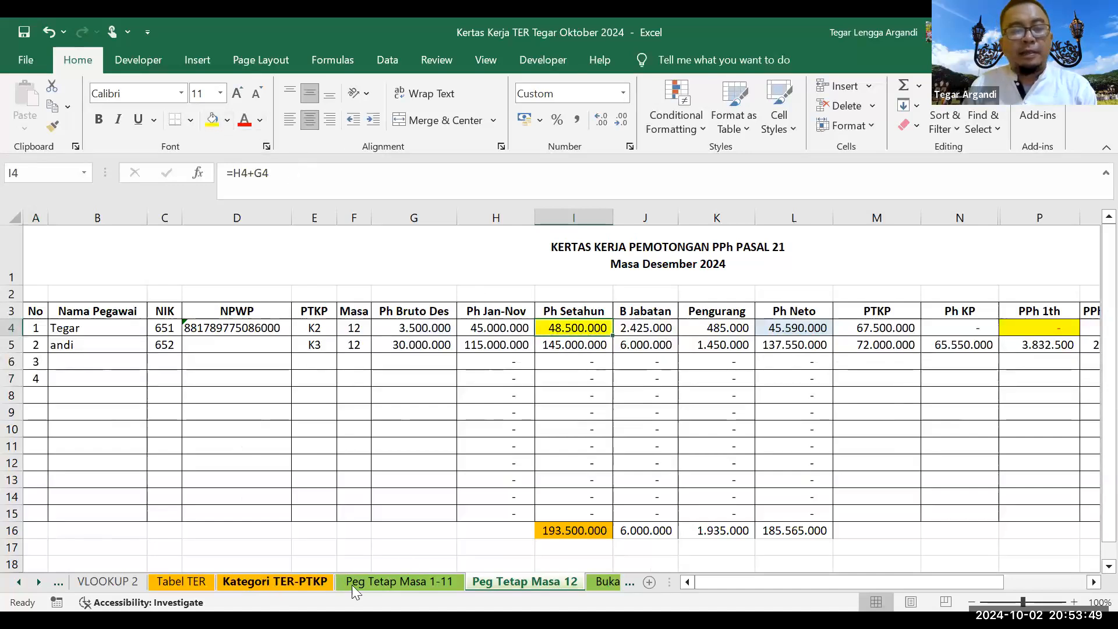
Step: Go to the Peg Tetap Masa 1-11 sheet and select the monthly tax in J7
{"action": "left_click", "coordinate": [396, 578]}
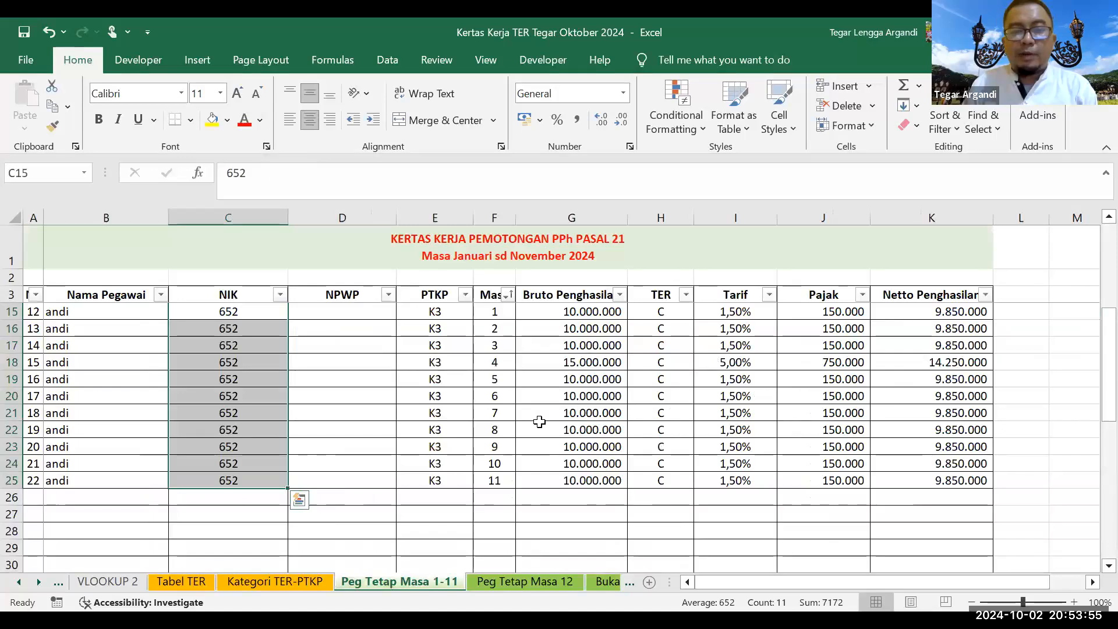
{"action": "scroll", "coordinate": [537, 419], "scroll_direction": "up", "scroll_amount": 4}
{"action": "left_click", "coordinate": [826, 370]}
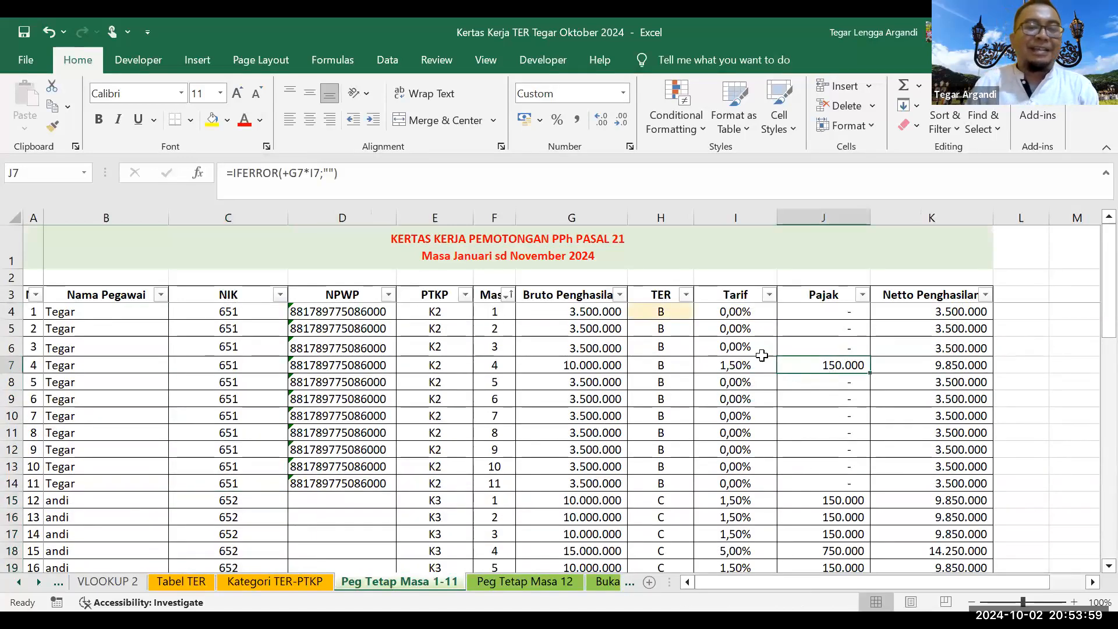
Step: Browse the Bukan Pegawai and Ref Daftar Objek Pajak sheets, then return to Peg Tetap Masa 12
{"action": "scroll", "coordinate": [594, 582], "scroll_direction": "down", "scroll_amount": 1}
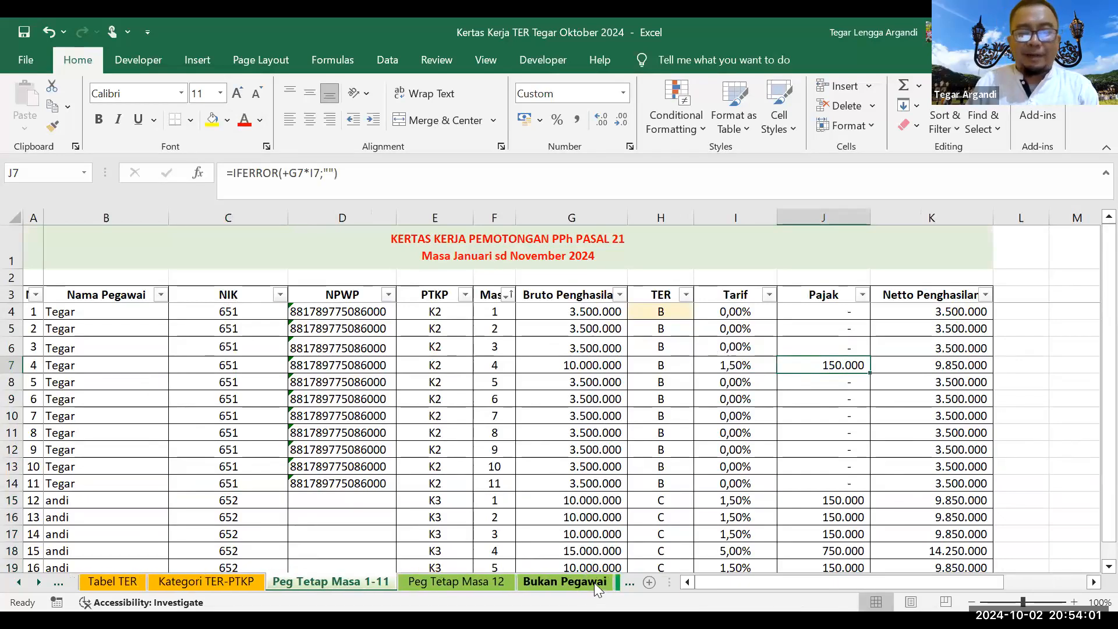
{"action": "left_click", "coordinate": [576, 581]}
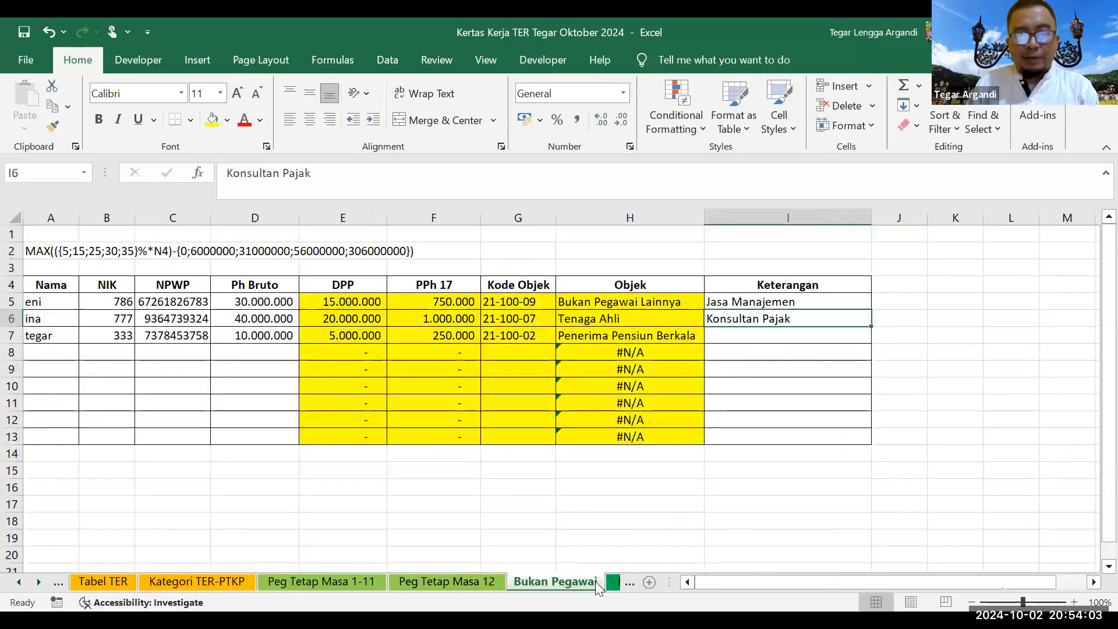
{"action": "scroll", "coordinate": [606, 581], "scroll_direction": "down", "scroll_amount": 2}
{"action": "left_click", "coordinate": [524, 581]}
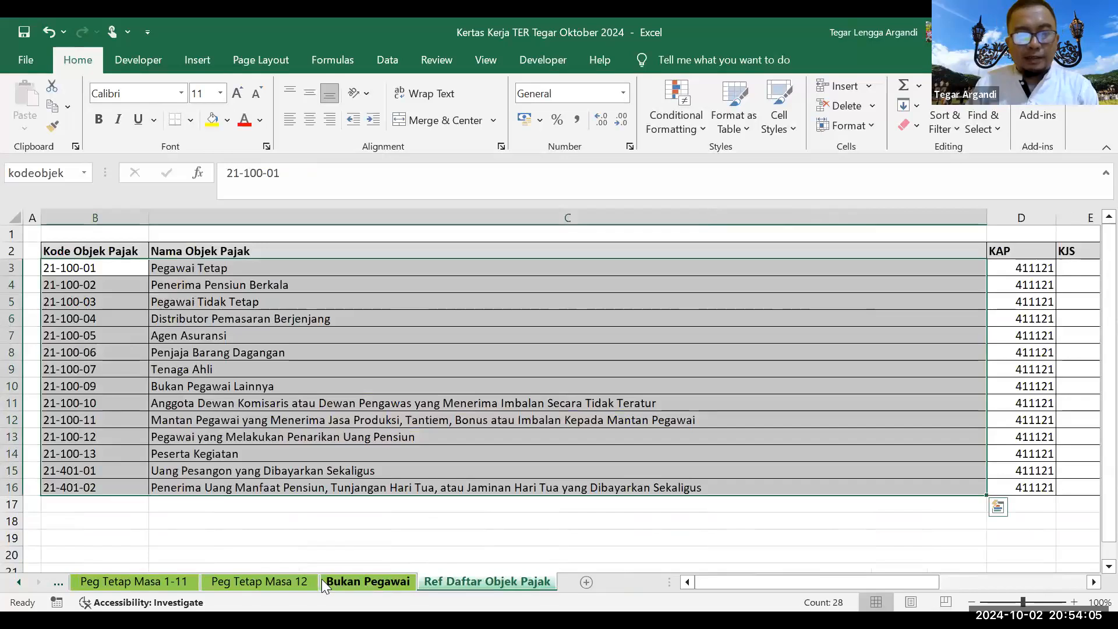
{"action": "left_click", "coordinate": [324, 580]}
{"action": "left_click", "coordinate": [289, 579]}
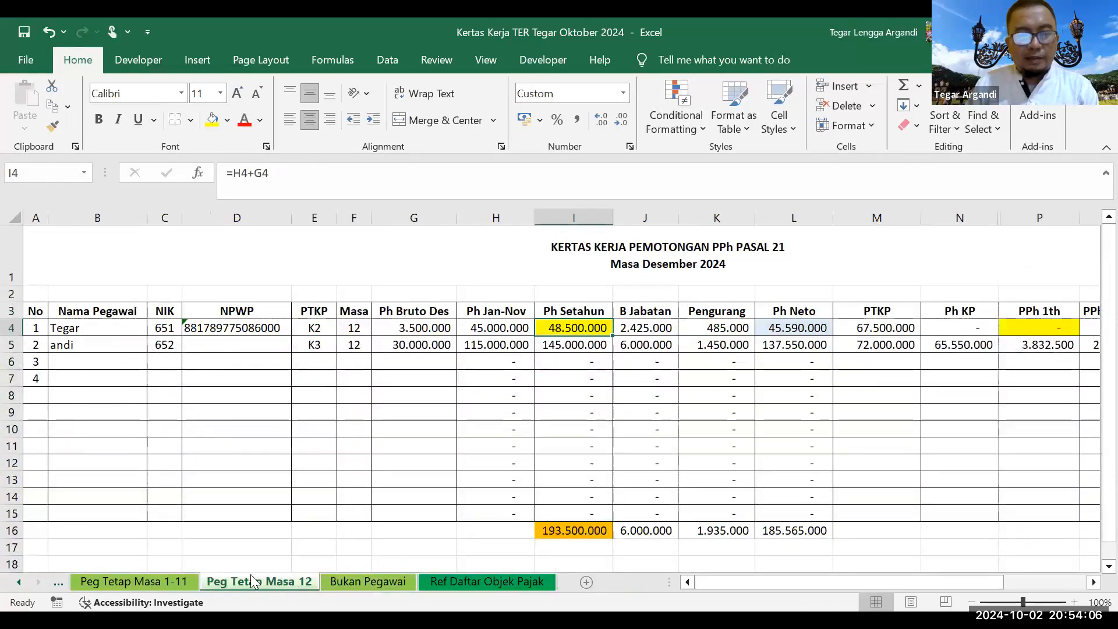
Step: Inspect row 5 values and the PPh 1th formulas in P4 and P5
{"action": "left_click", "coordinate": [905, 348]}
{"action": "key", "text": "Right"}
{"action": "key", "text": "Right"}
{"action": "key", "text": "Right"}
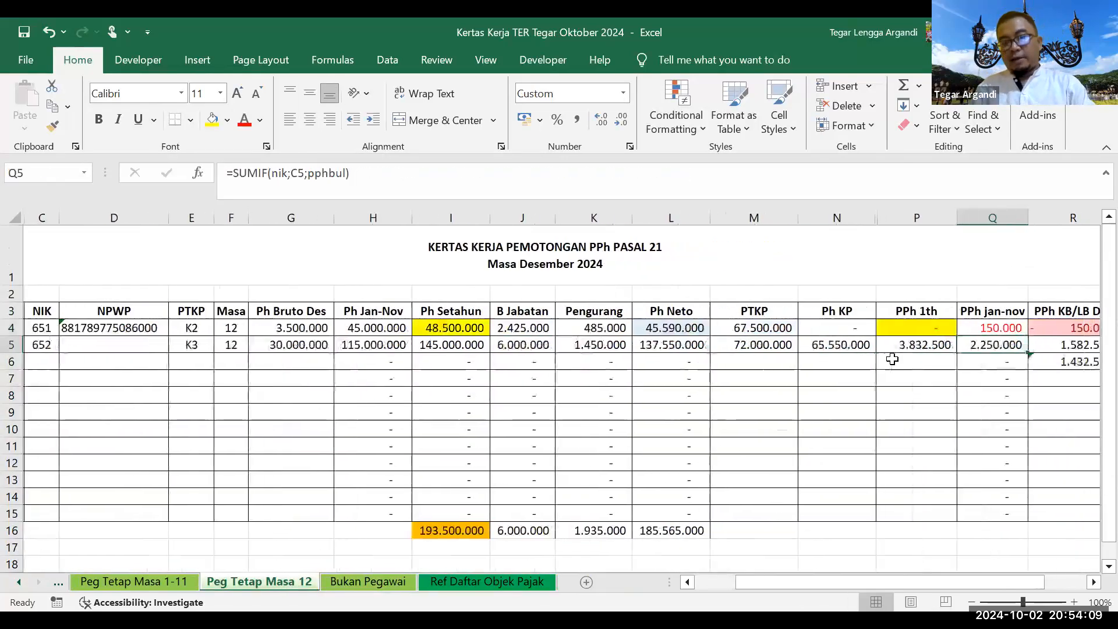
{"action": "key", "text": "Right"}
{"action": "left_click", "coordinate": [909, 328]}
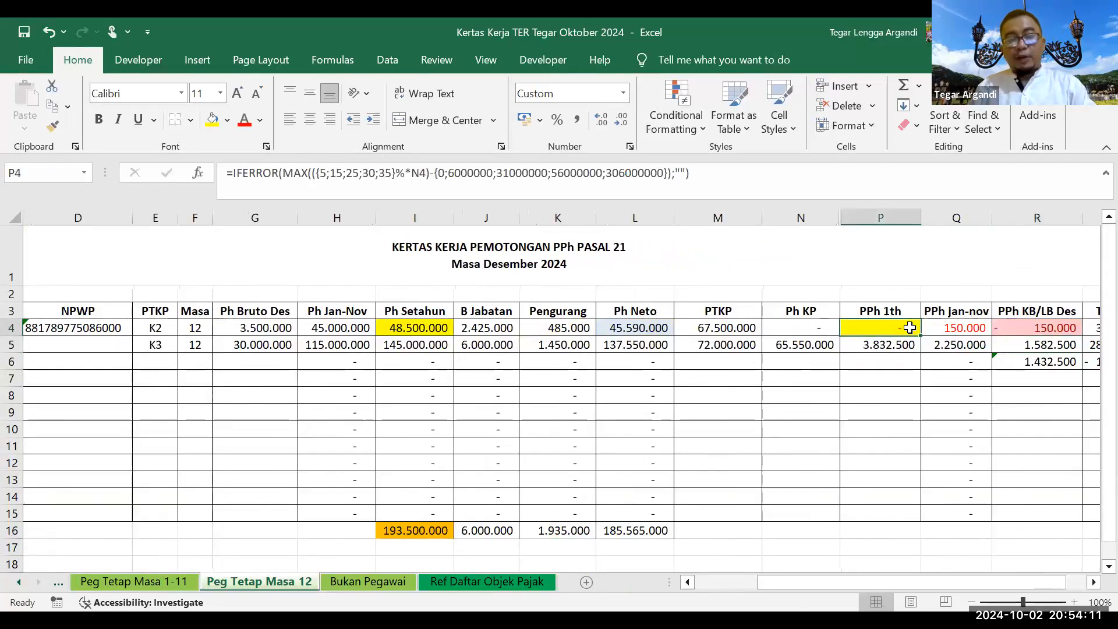
{"action": "left_click", "coordinate": [904, 345]}
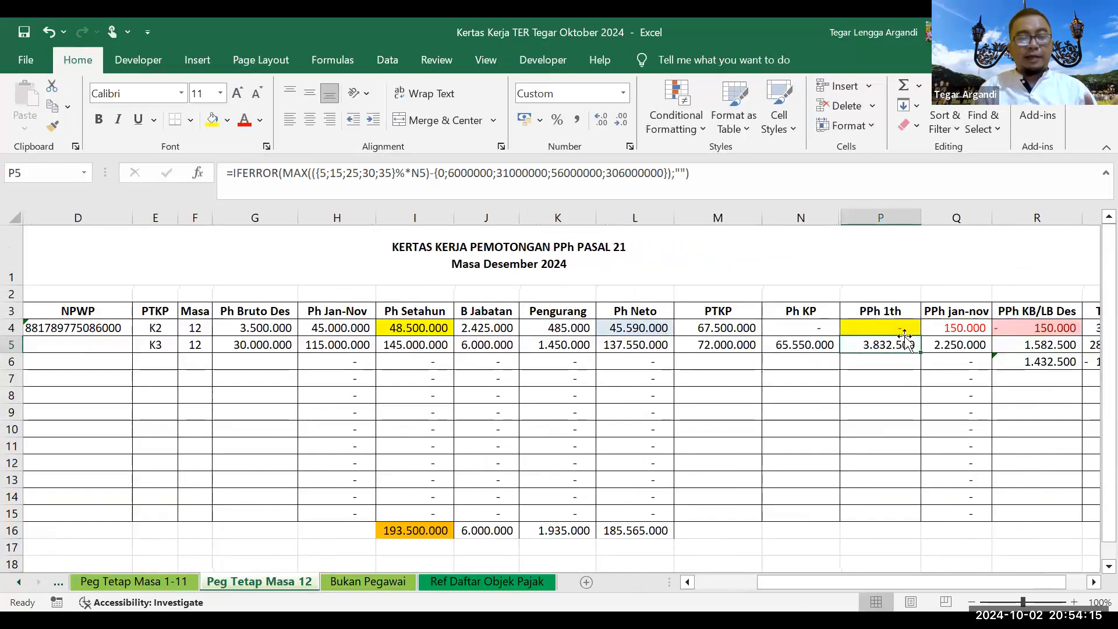
{"action": "scroll", "coordinate": [789, 451], "scroll_direction": "down", "scroll_amount": 1}
{"action": "scroll", "coordinate": [789, 452], "scroll_direction": "up", "scroll_amount": 1}
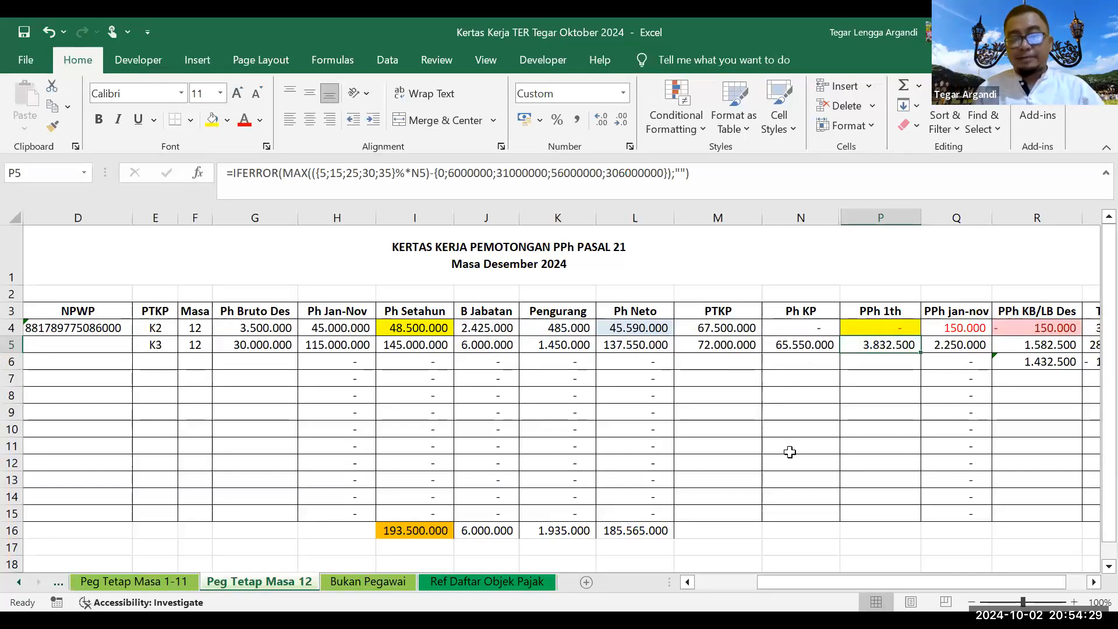
Step: Start pointing the P5 formula at Bukan Pegawai A2, then cancel the edit
{"action": "left_click_drag", "start_coordinate": [227, 172], "coordinate": [696, 185]}
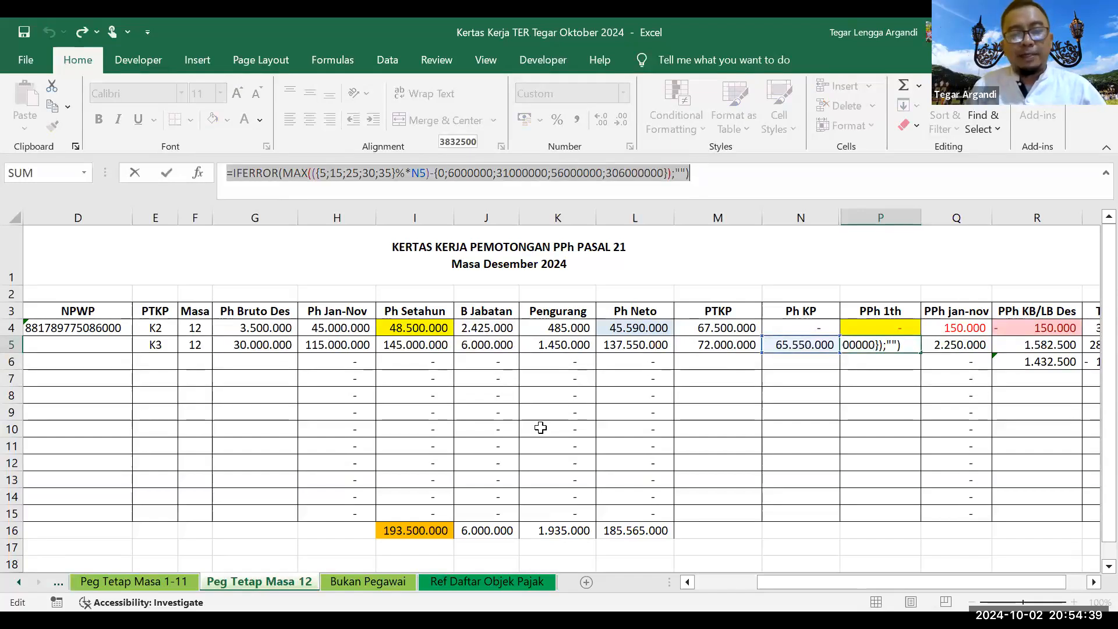
{"action": "left_click", "coordinate": [368, 581]}
{"action": "left_click", "coordinate": [57, 251]}
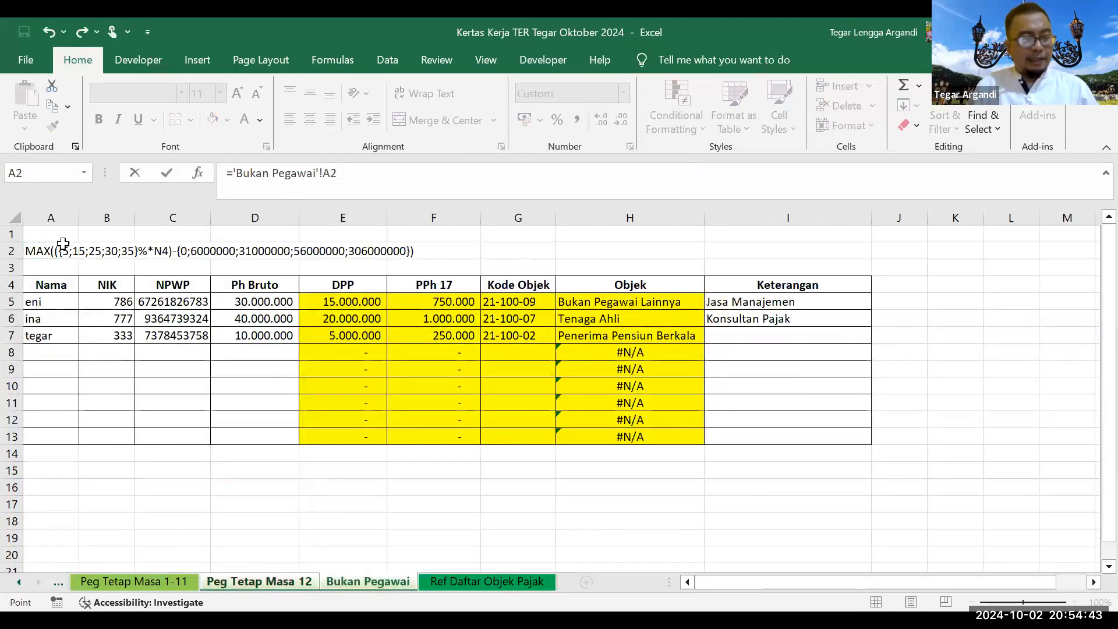
{"action": "key", "text": "Escape"}
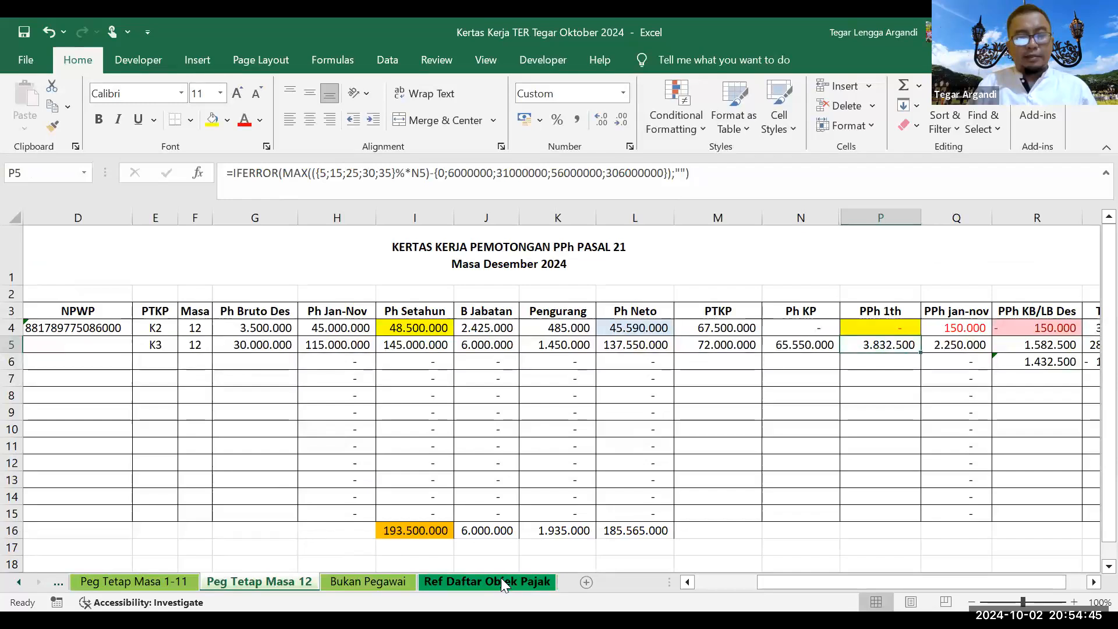
Step: On the Bukan Pegawai sheet, view the MAX formula text in A2 and select F5:F7
{"action": "left_click", "coordinate": [501, 577]}
{"action": "left_click", "coordinate": [57, 584]}
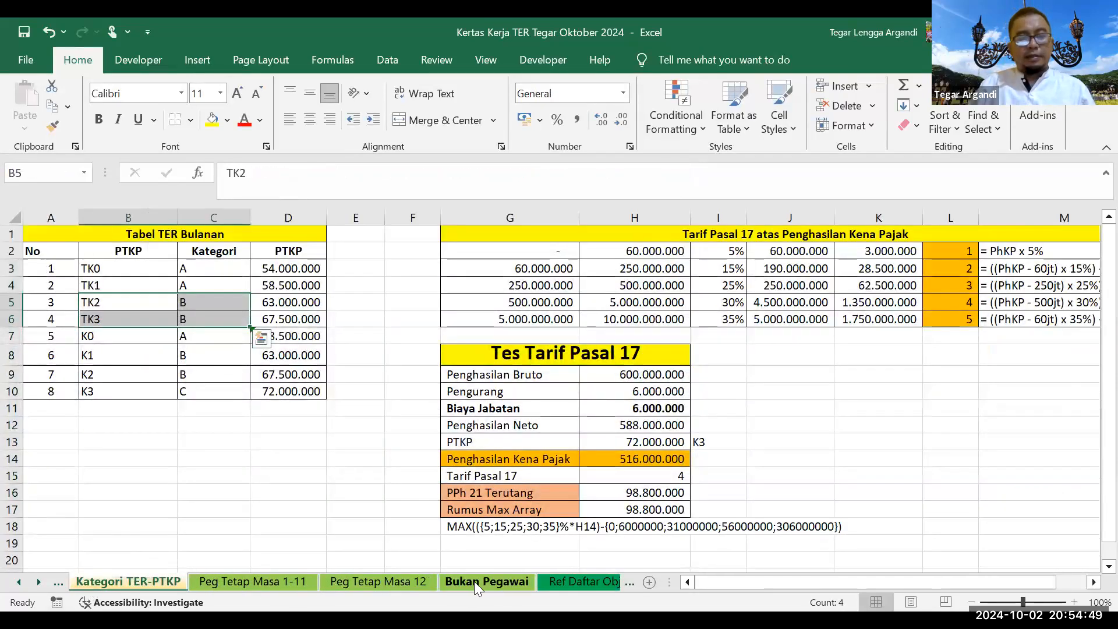
{"action": "left_click", "coordinate": [473, 581]}
{"action": "left_click", "coordinate": [59, 249]}
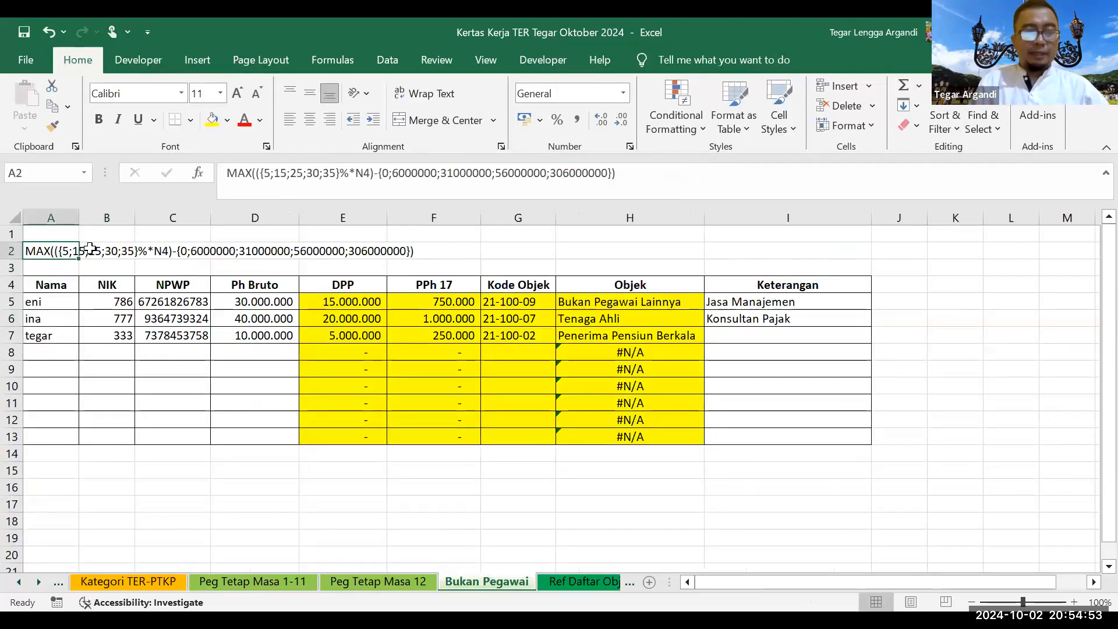
{"action": "left_click_drag", "start_coordinate": [230, 177], "coordinate": [621, 181]}
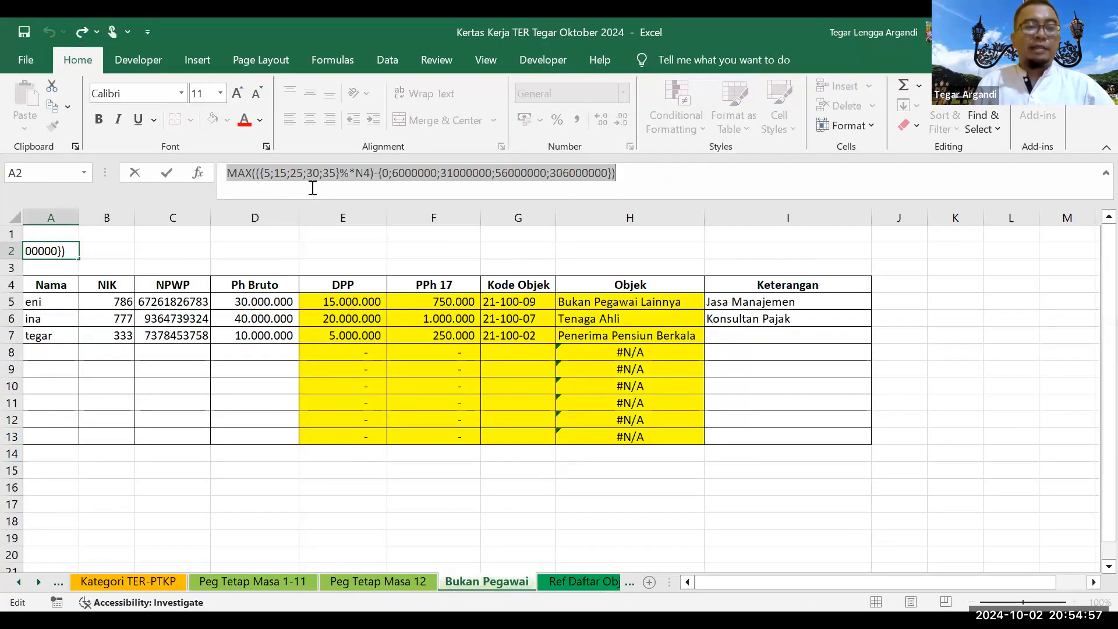
{"action": "left_click_drag", "start_coordinate": [410, 301], "coordinate": [416, 330]}
Step: Clear the PPh 17 values in F5:F7 and copy the MAX formula text from A2
{"action": "key", "text": "Delete"}
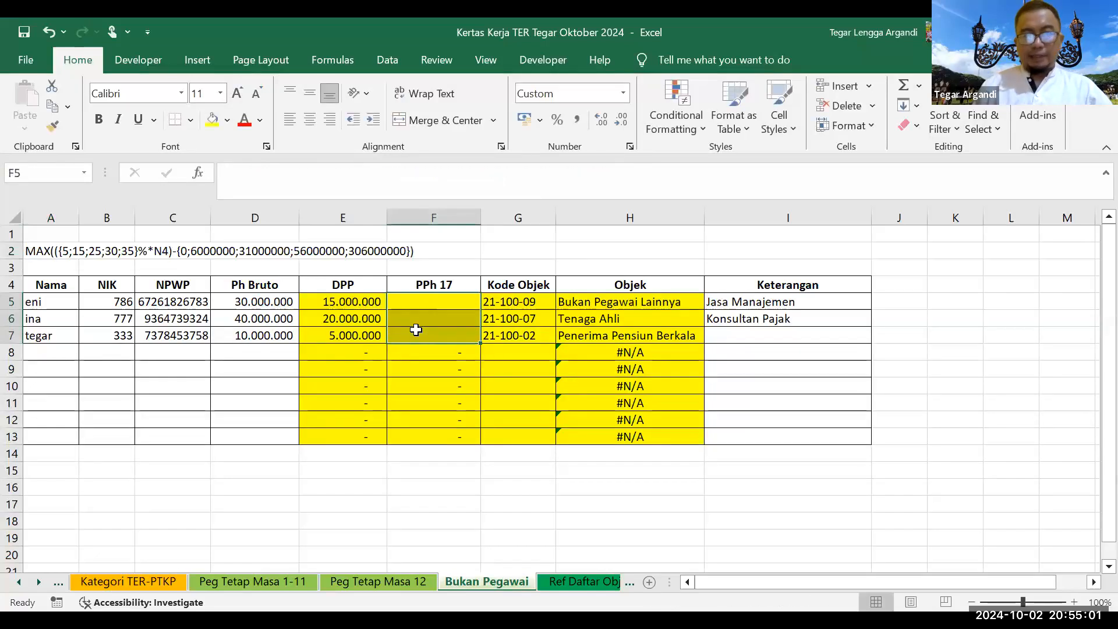
{"action": "left_click", "coordinate": [445, 300]}
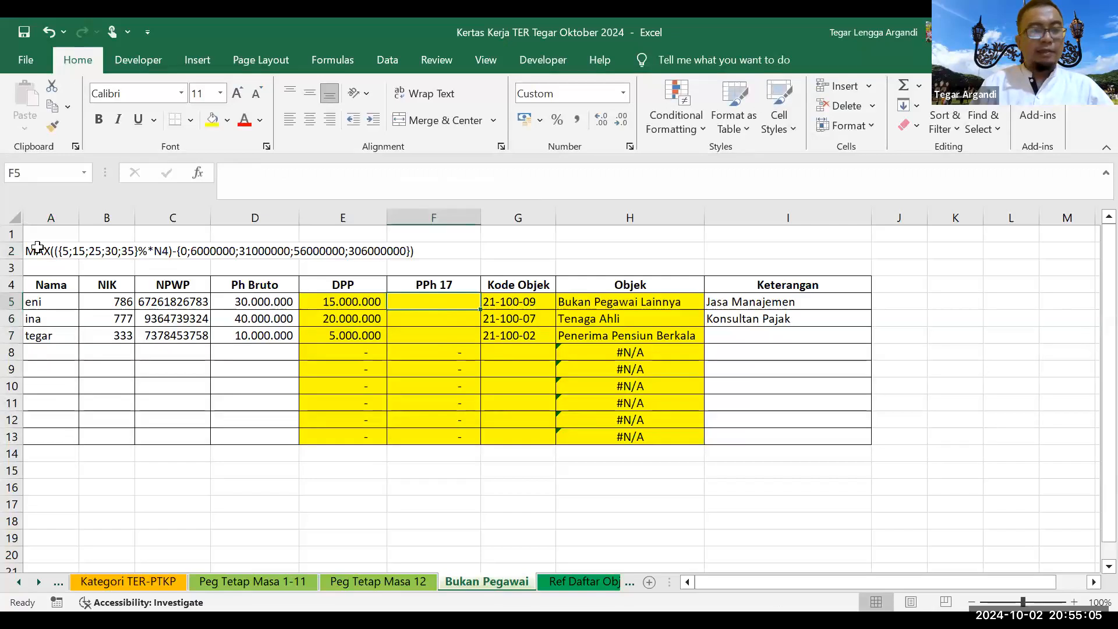
{"action": "left_click", "coordinate": [36, 249]}
{"action": "left_click_drag", "start_coordinate": [223, 173], "coordinate": [639, 183]}
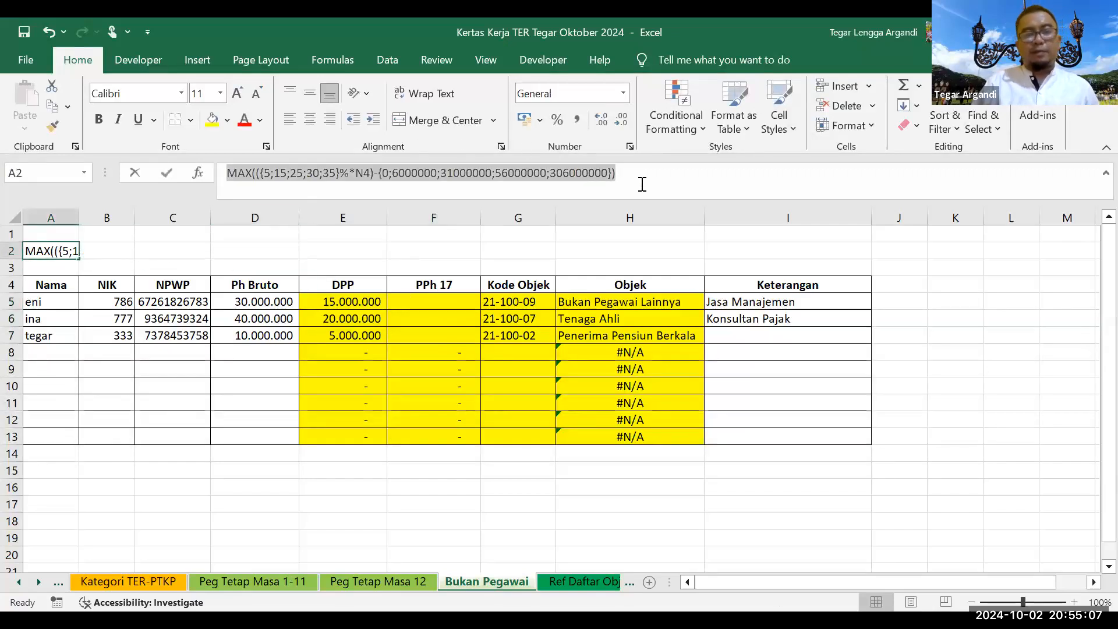
{"action": "left_click", "coordinate": [424, 301]}
Step: Enter the MAX formula in F5 using DPP E5 instead of N4, and fill it down to F7
{"action": "left_click", "coordinate": [417, 184]}
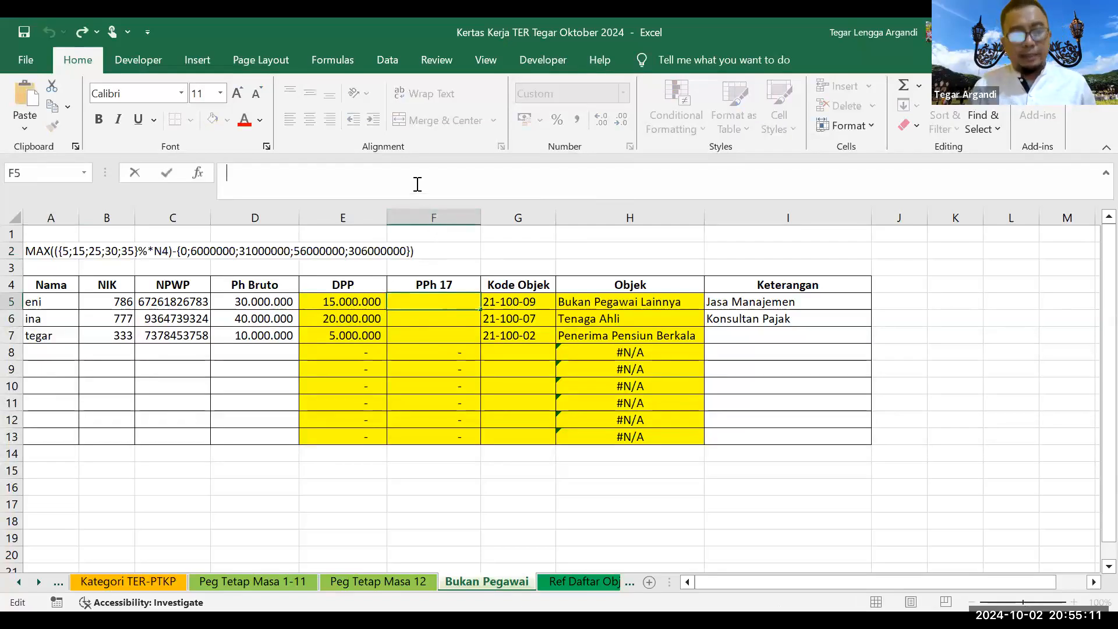
{"action": "type", "text": "="}
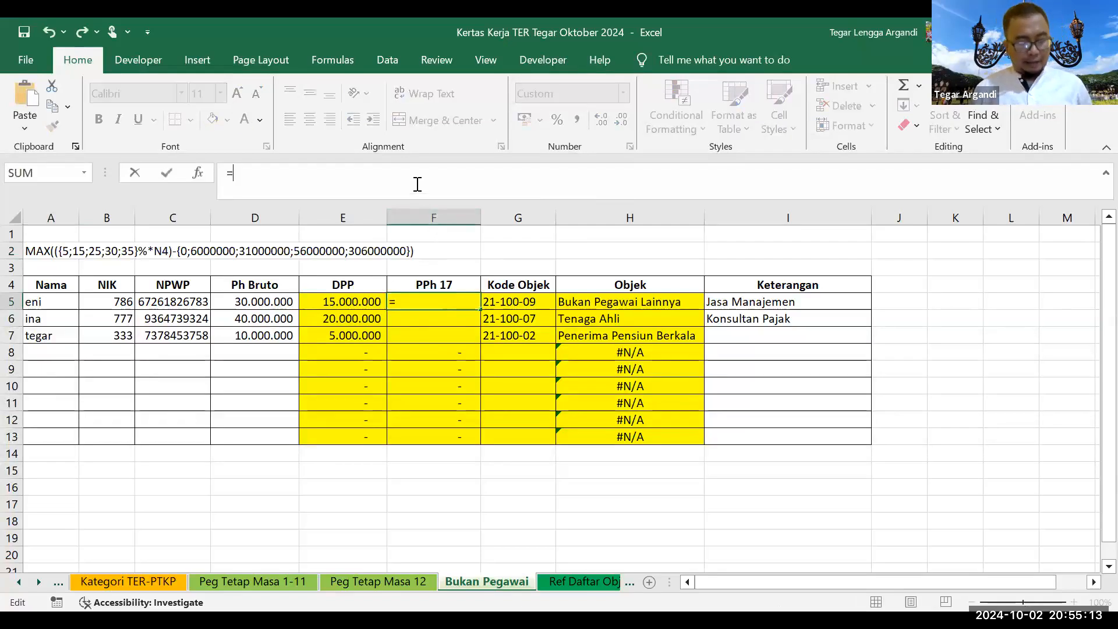
{"action": "key", "text": "ctrl+v"}
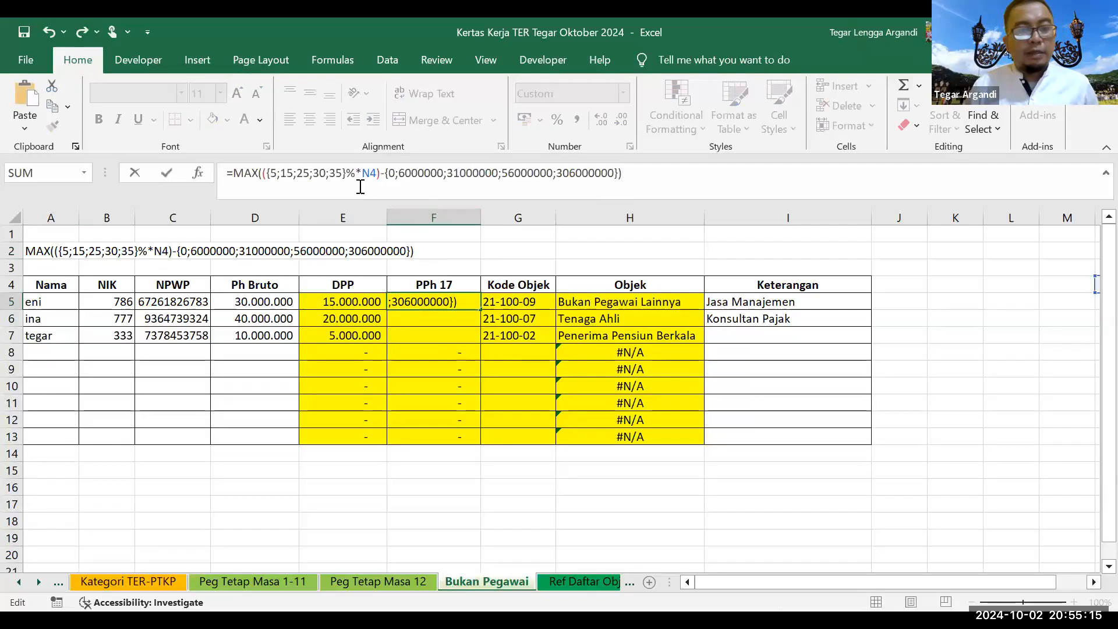
{"action": "left_click_drag", "start_coordinate": [361, 173], "coordinate": [377, 173]}
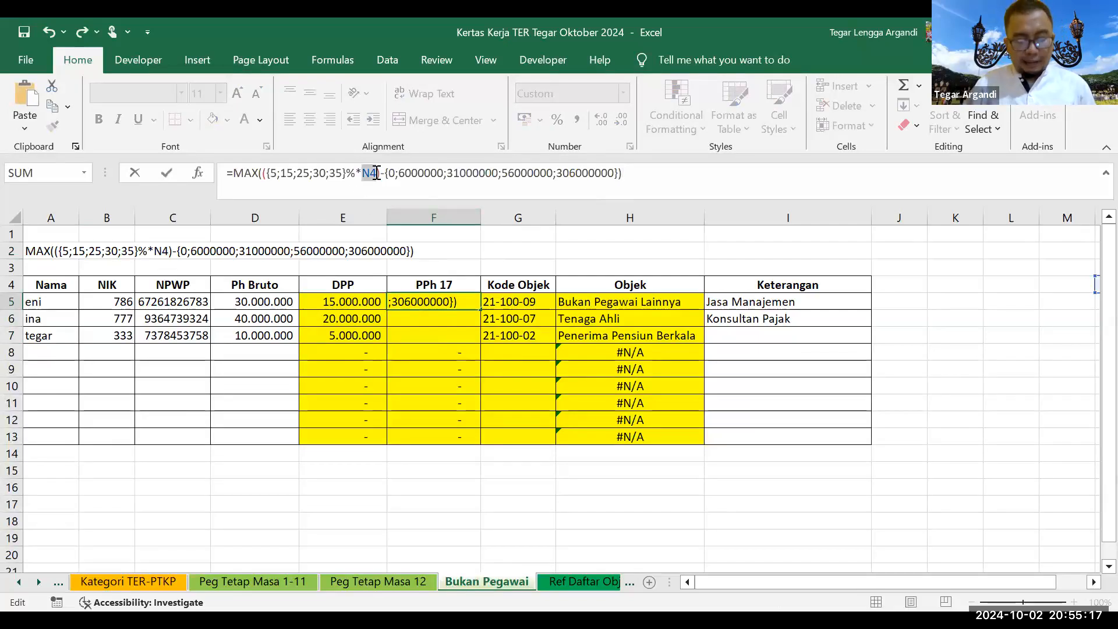
{"action": "key", "text": "BackSpace"}
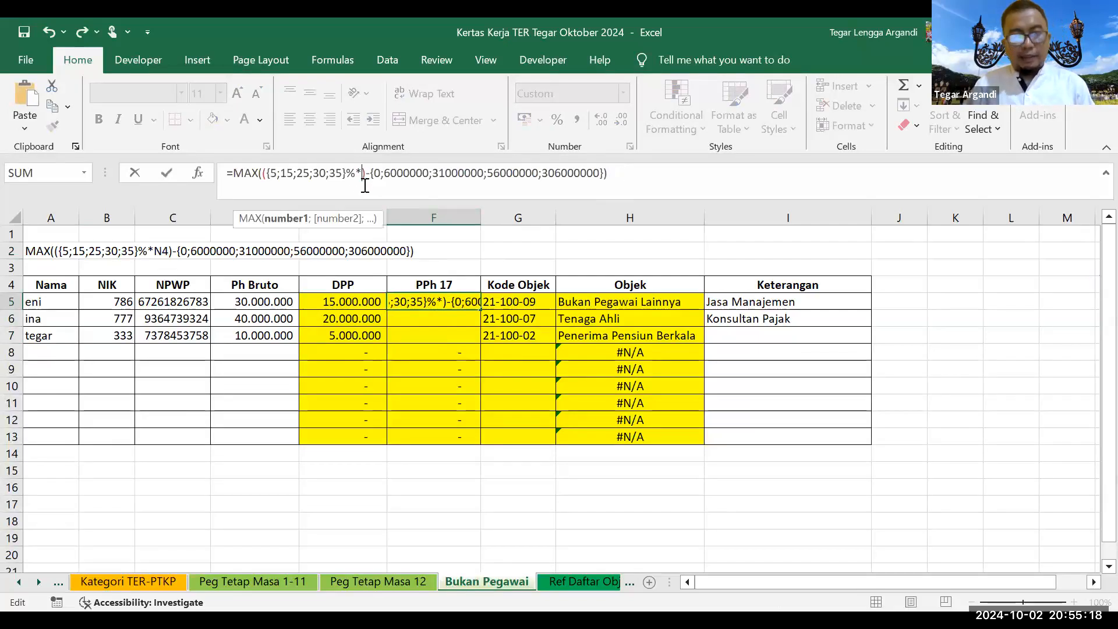
{"action": "left_click", "coordinate": [338, 302]}
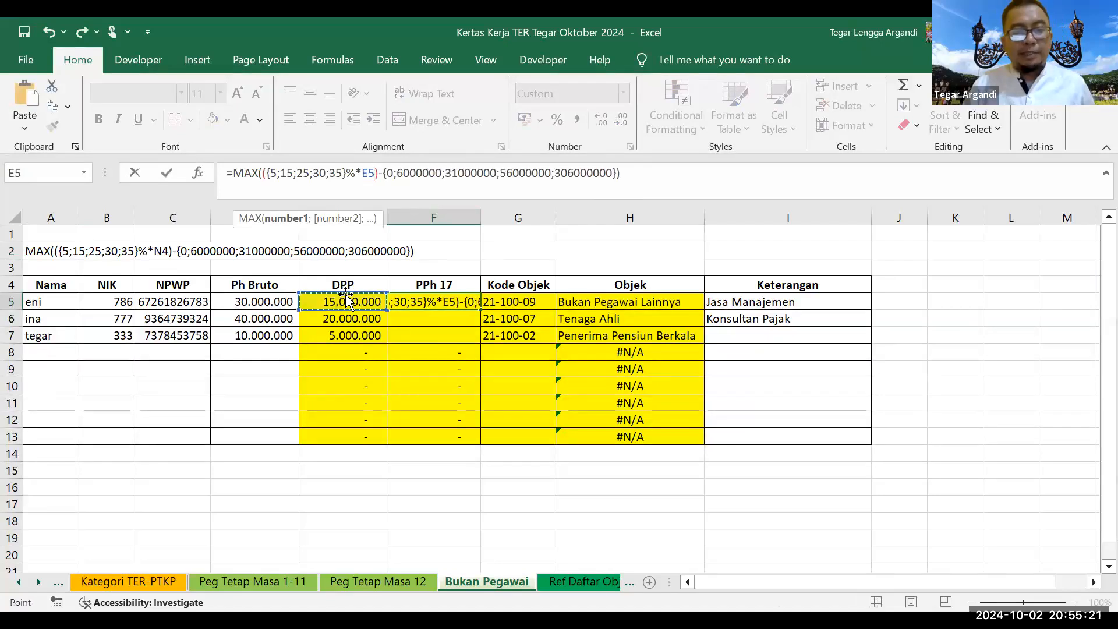
{"action": "key", "text": "Return"}
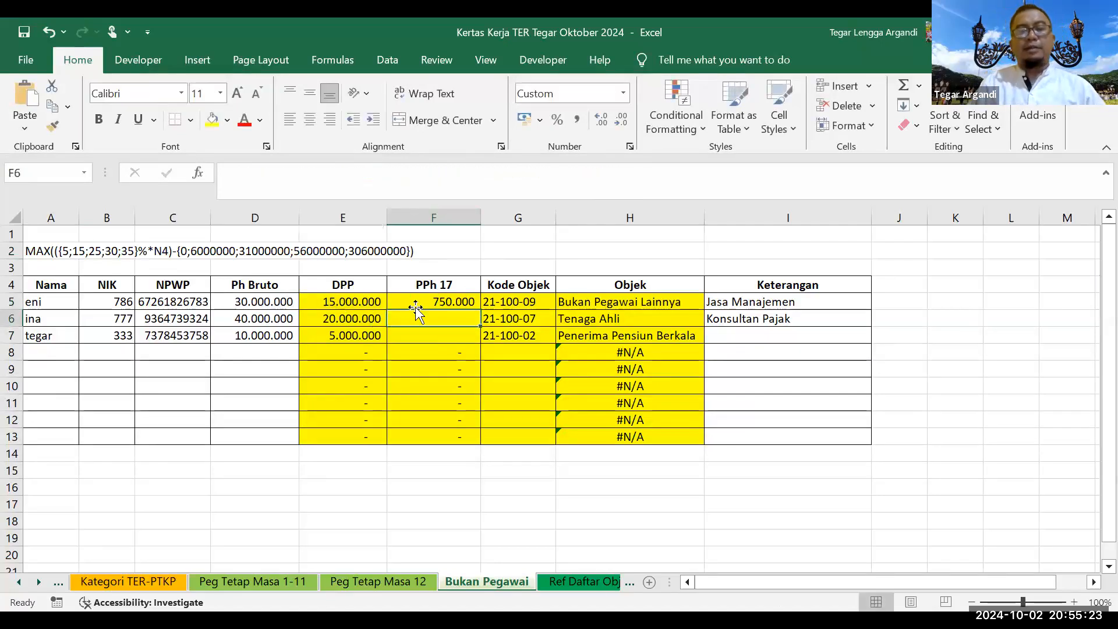
{"action": "left_click", "coordinate": [440, 307]}
{"action": "left_click_drag", "start_coordinate": [475, 314], "coordinate": [460, 344]}
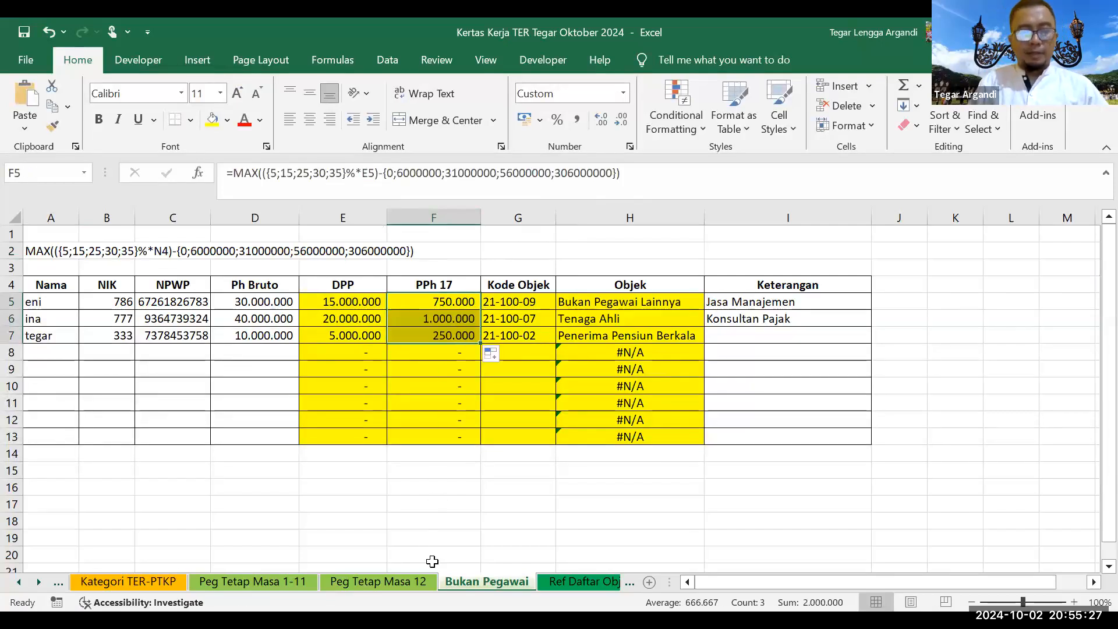
{"action": "left_click", "coordinate": [403, 580]}
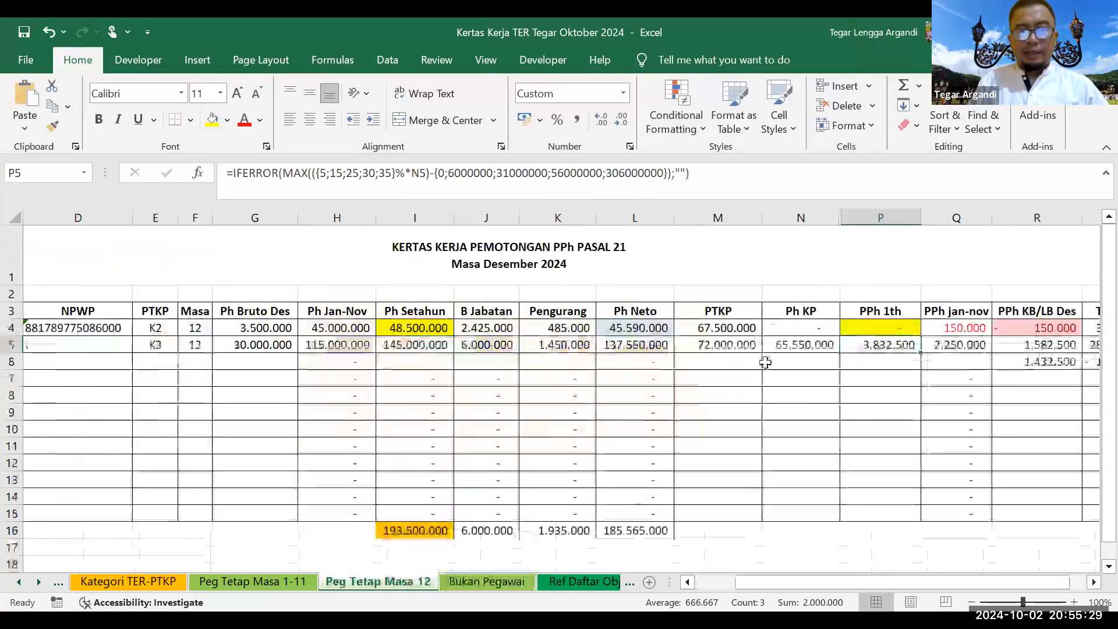
{"action": "left_click", "coordinate": [889, 330]}
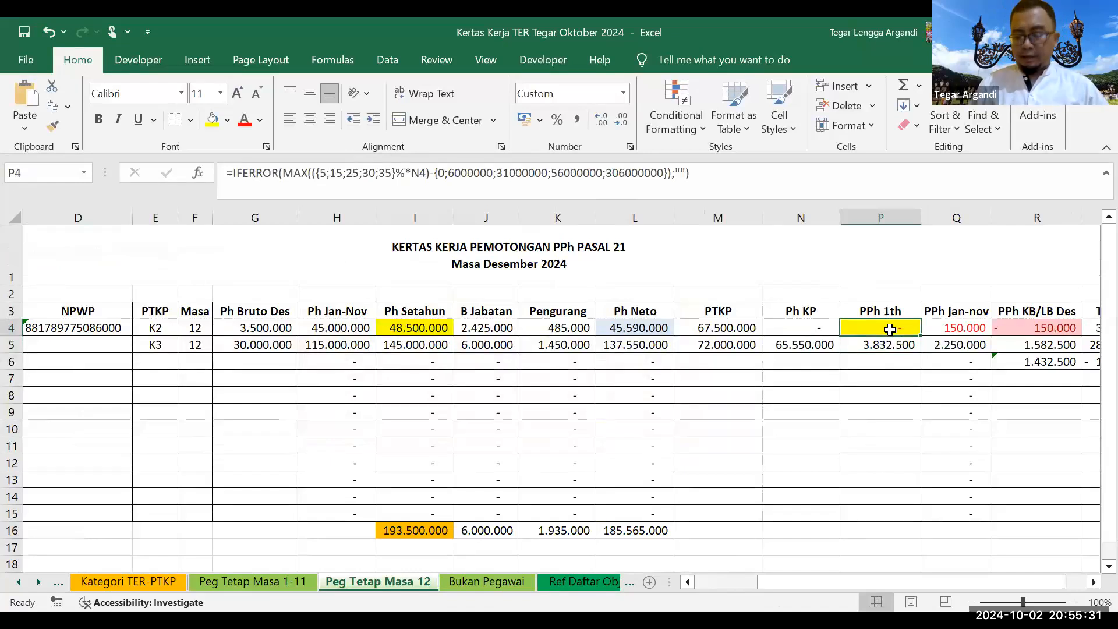
{"action": "key", "text": "Delete"}
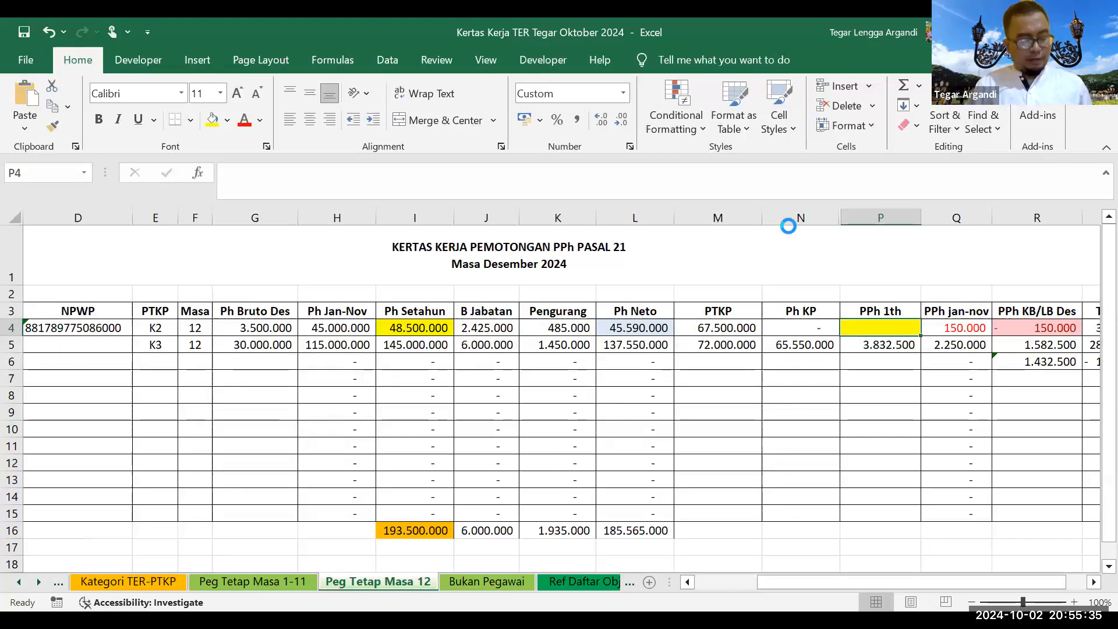
{"action": "key", "text": "ctrl+z"}
{"action": "left_click", "coordinate": [871, 344]}
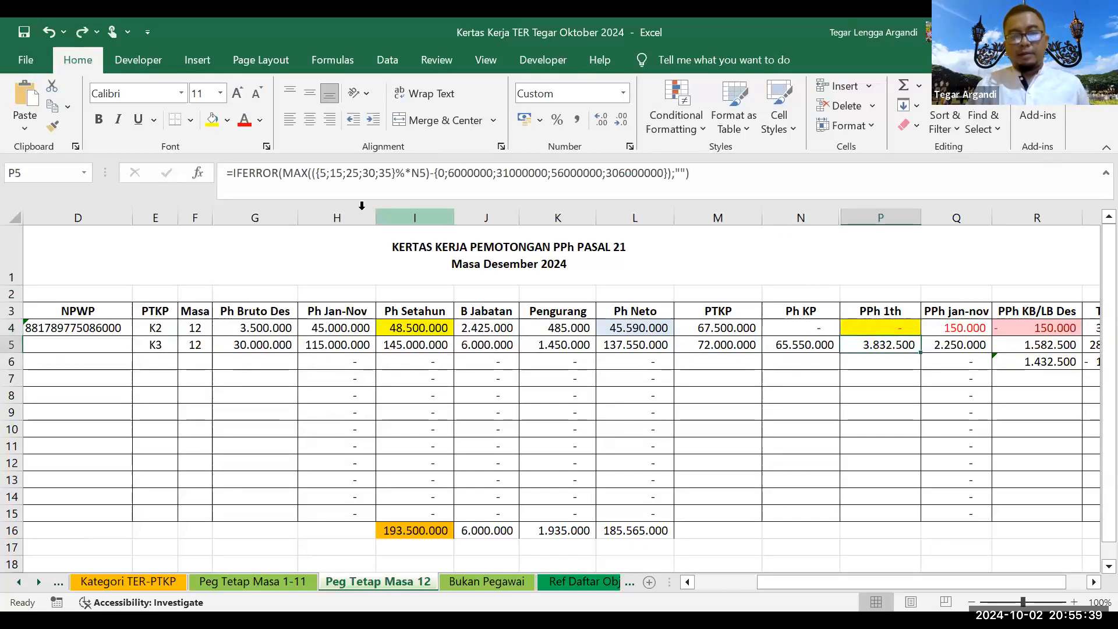
{"action": "left_click_drag", "start_coordinate": [278, 173], "coordinate": [376, 175]}
{"action": "double_click", "coordinate": [417, 173]}
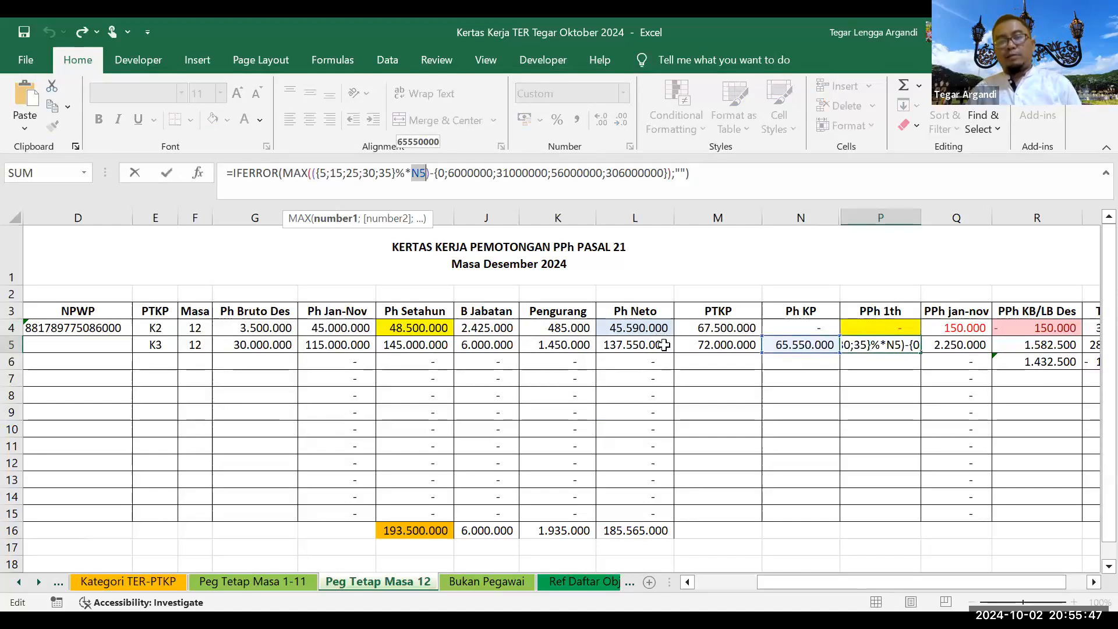
{"action": "left_click", "coordinate": [790, 345]}
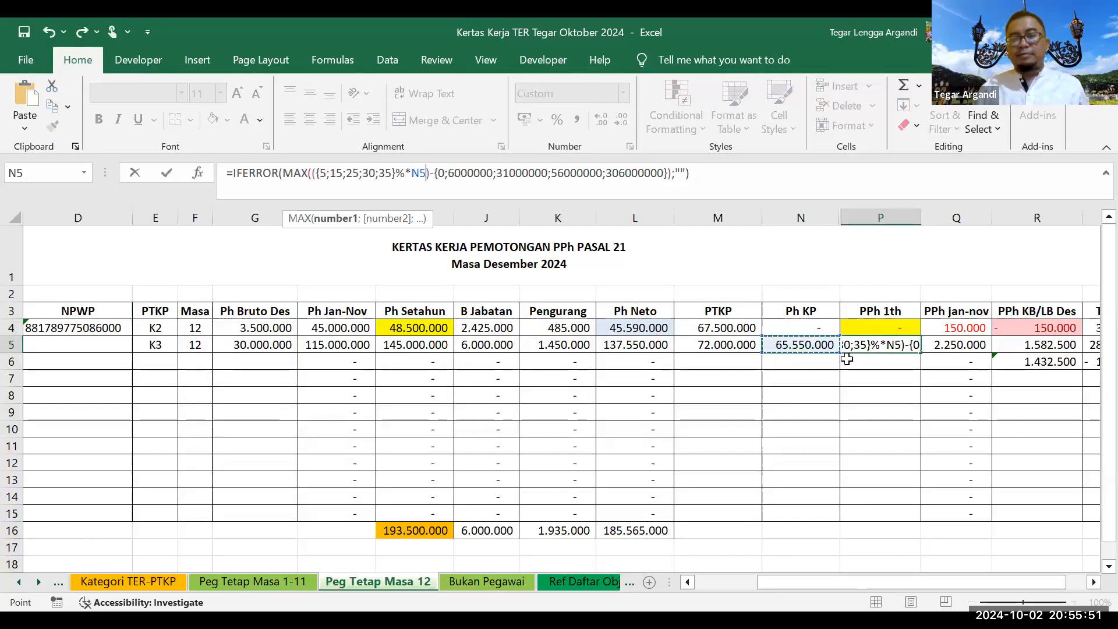
{"action": "key", "text": "Return"}
{"action": "left_click", "coordinate": [862, 342]}
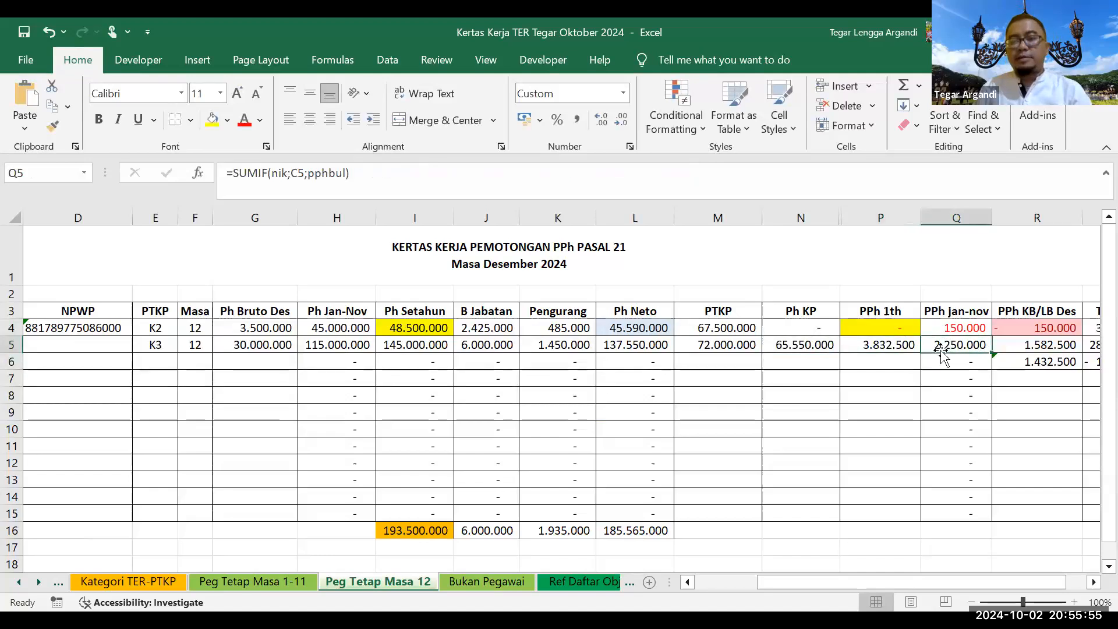
{"action": "left_click", "coordinate": [1001, 348]}
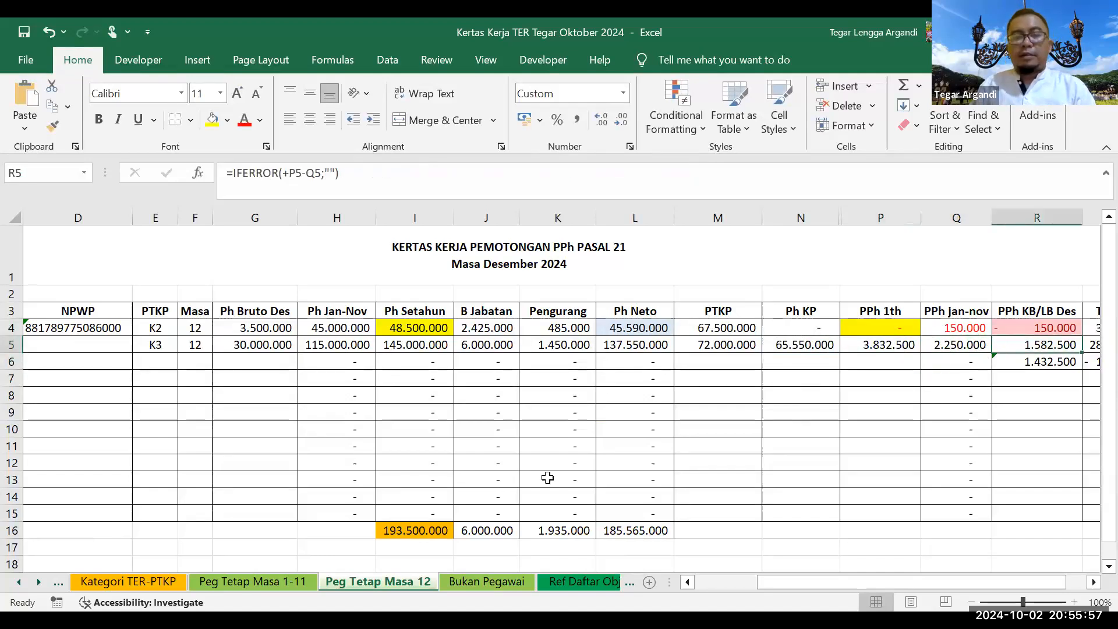
{"action": "left_click", "coordinate": [586, 581]}
{"action": "left_click", "coordinate": [364, 579]}
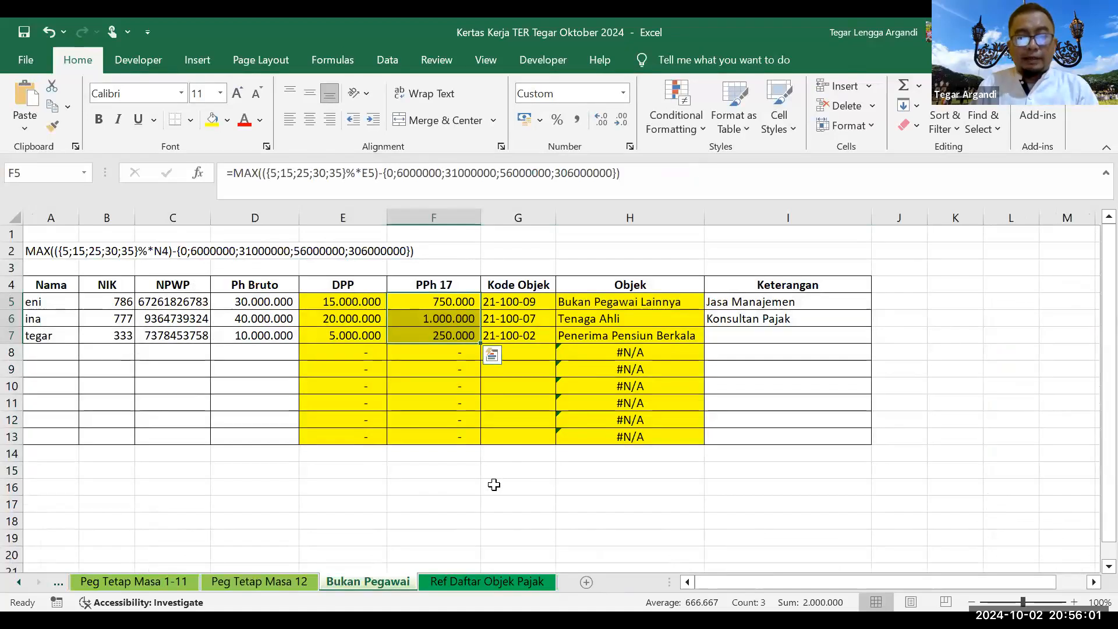
{"action": "left_click", "coordinate": [259, 582]}
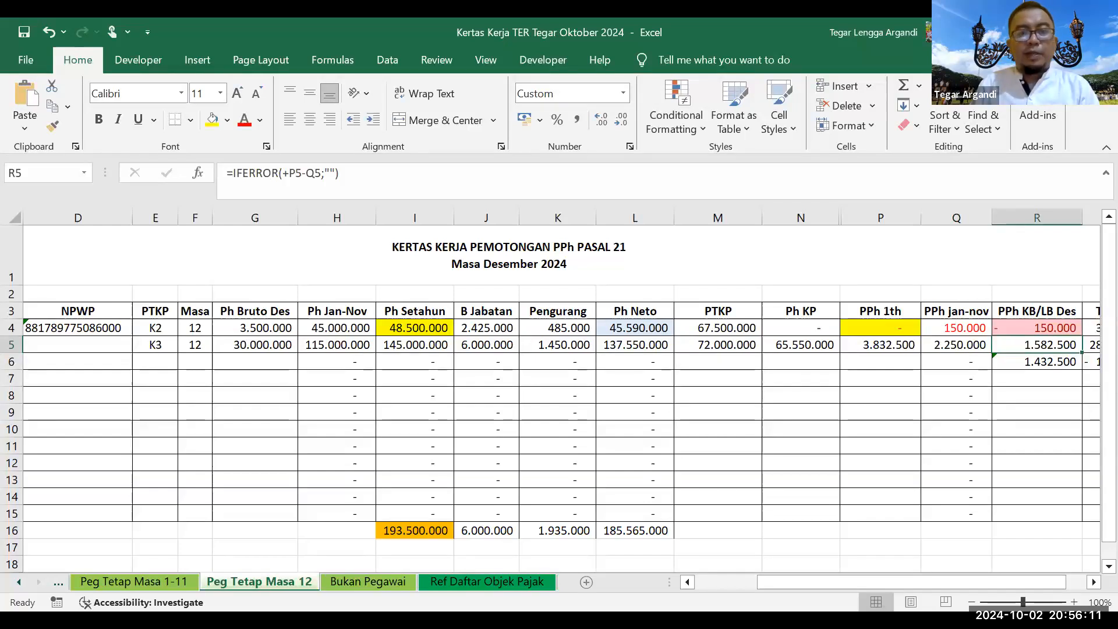
{"action": "key", "text": "alt+Tab"}
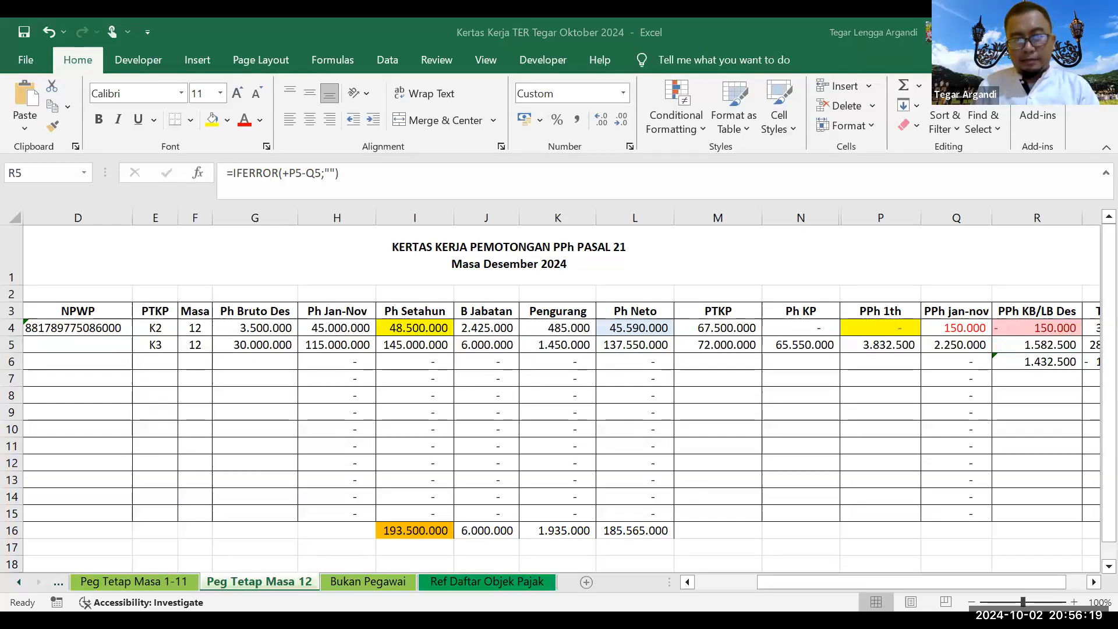
Step: Log out of the DJP Online account from the account menu
{"action": "key", "text": "alt+Tab"}
{"action": "left_click", "coordinate": [828, 153]}
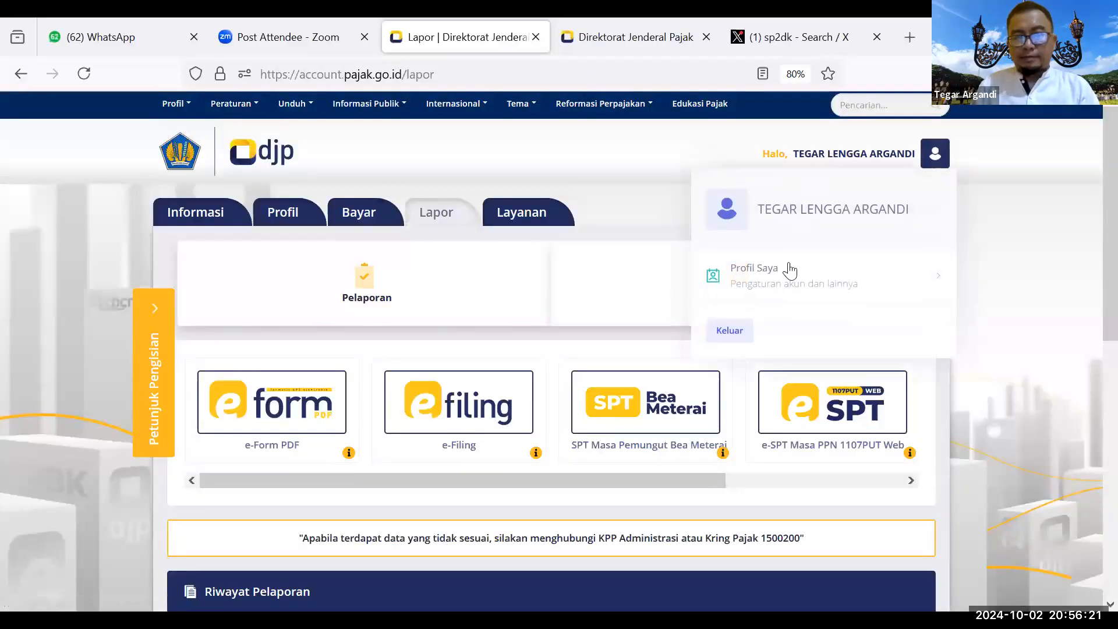
{"action": "left_click", "coordinate": [728, 329]}
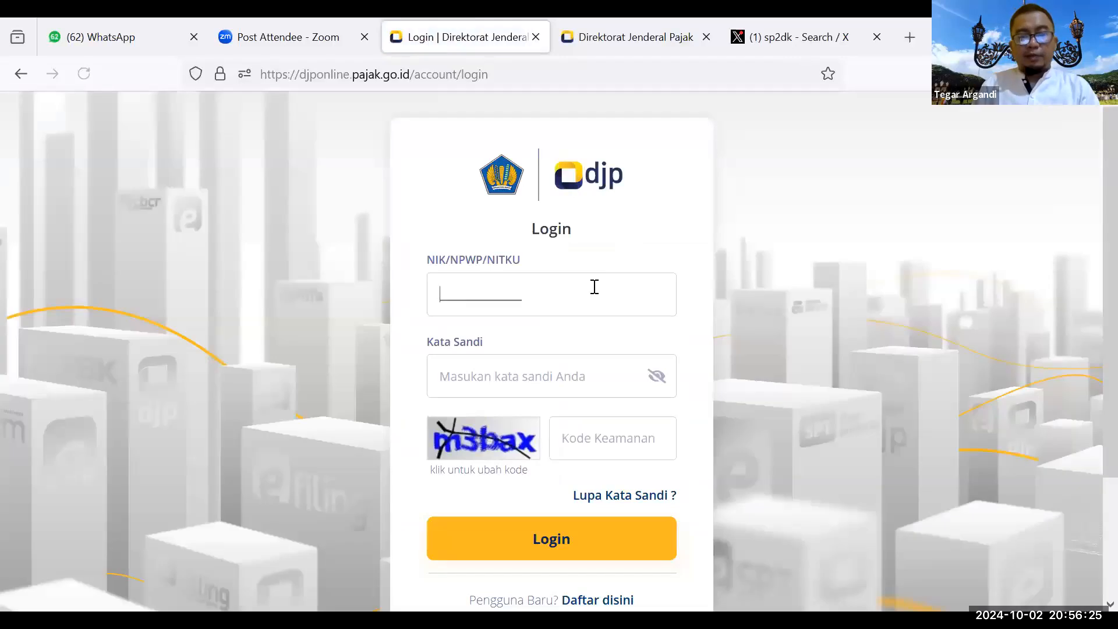
Step: Log back in with the taxpayer's NPWP, the saved password and the captcha code
{"action": "left_click", "coordinate": [594, 287]}
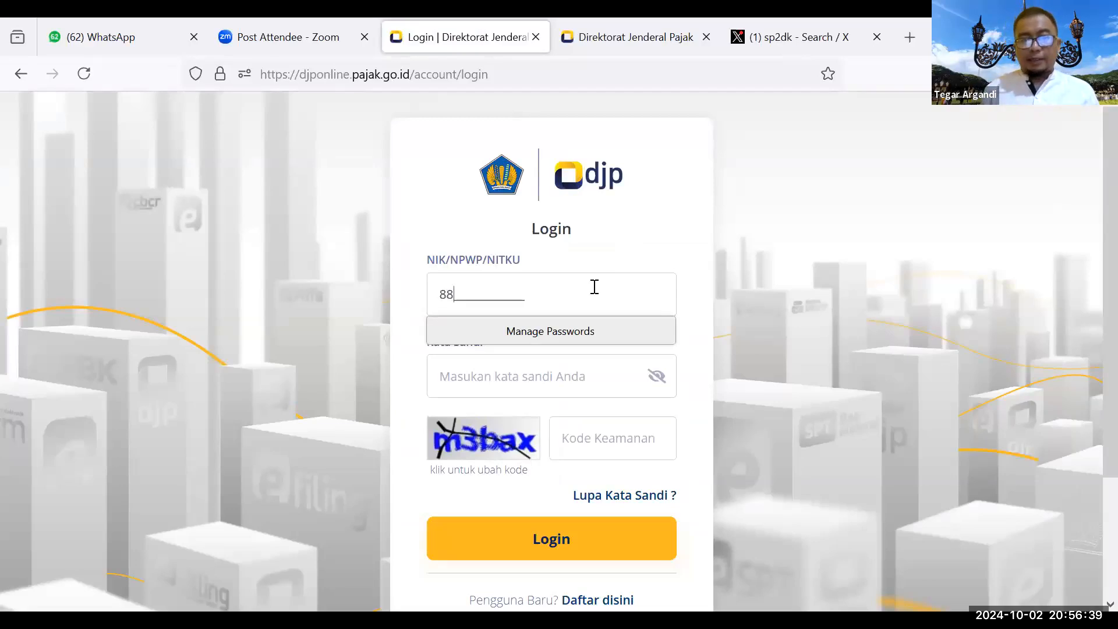
{"action": "key", "text": "Tab"}
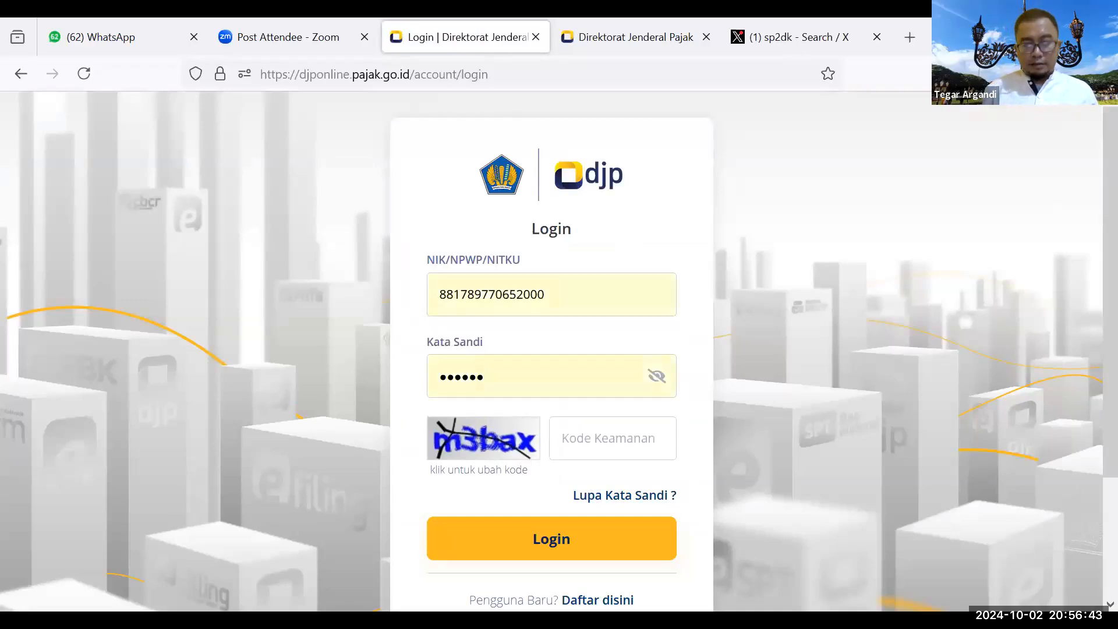
{"action": "type", "text": "m"}
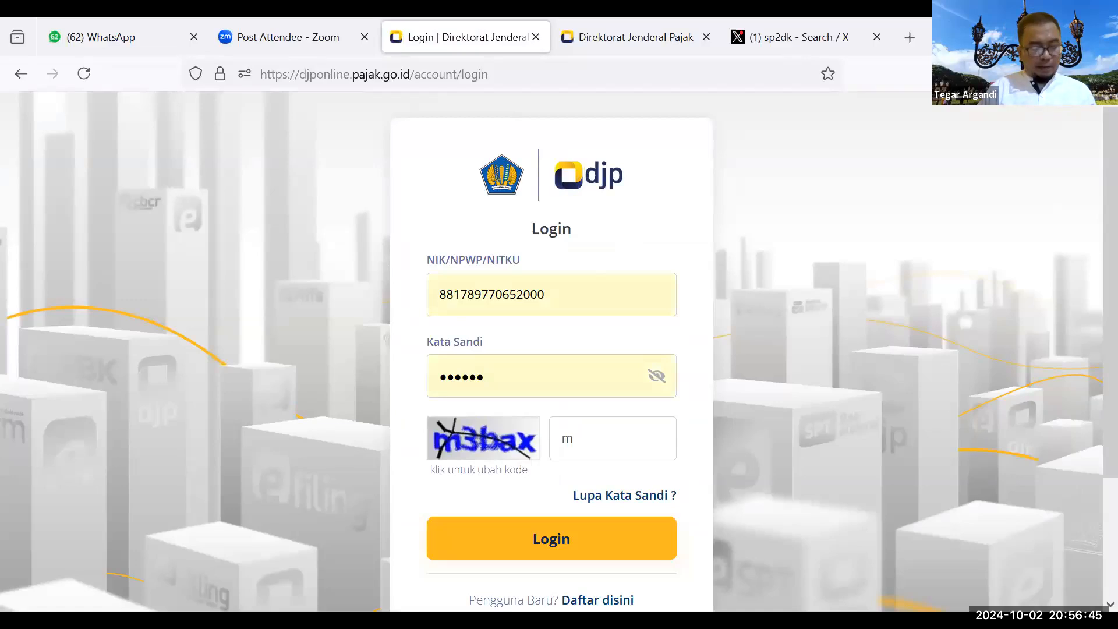
{"action": "type", "text": "3bax"}
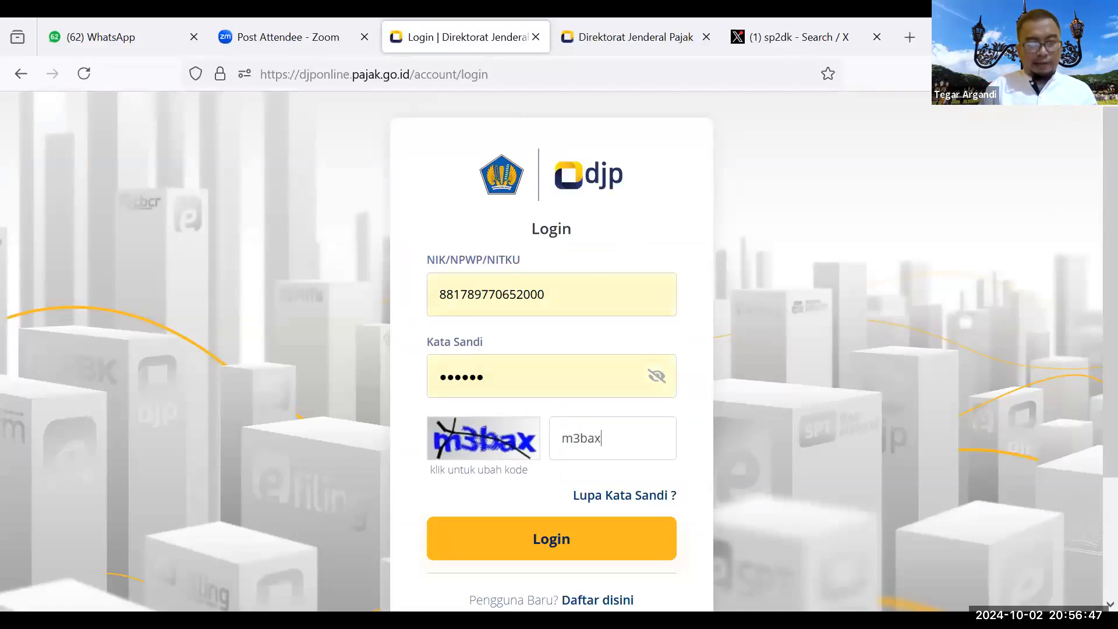
{"action": "left_click", "coordinate": [543, 536]}
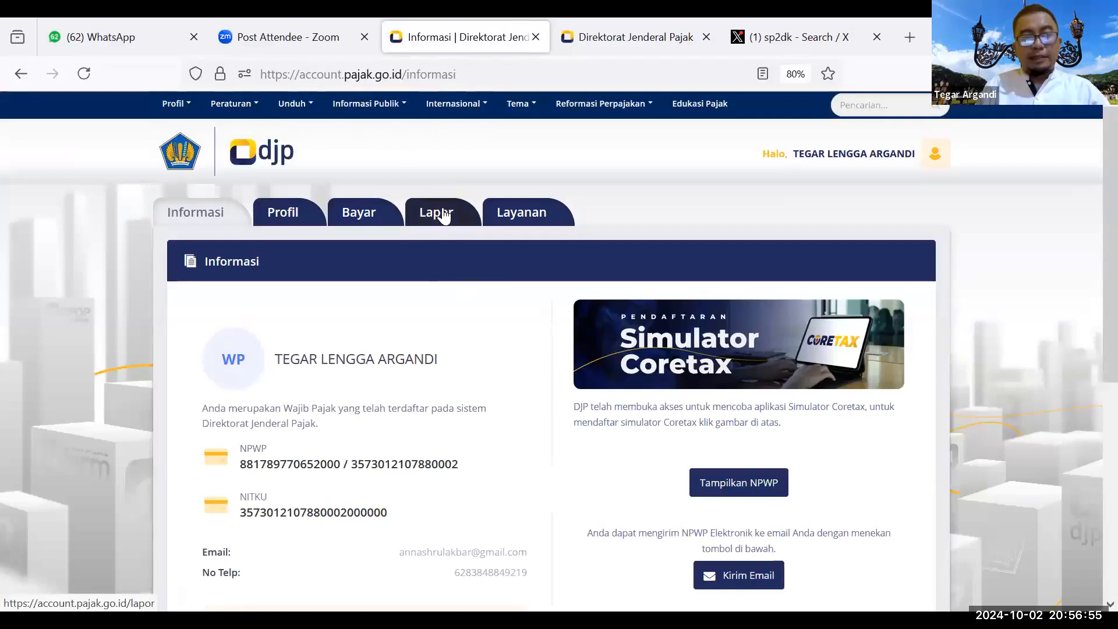
Step: Go to Lapor > Pra Pelaporan, dismiss the notice, and open e-Bupot Unifikasi
{"action": "left_click", "coordinate": [444, 216]}
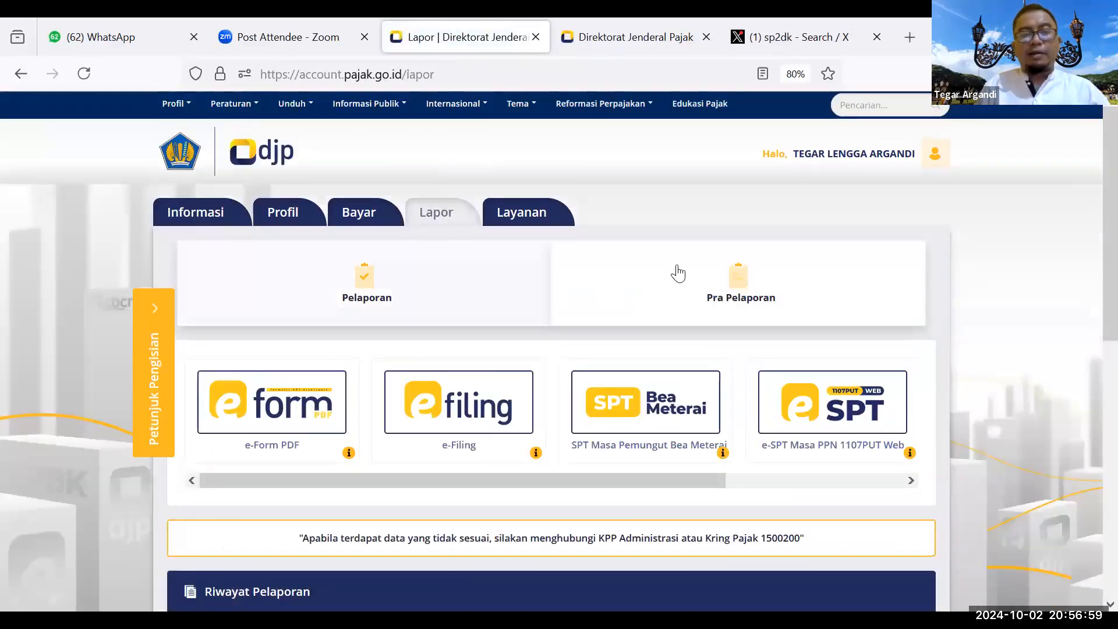
{"action": "left_click", "coordinate": [716, 290]}
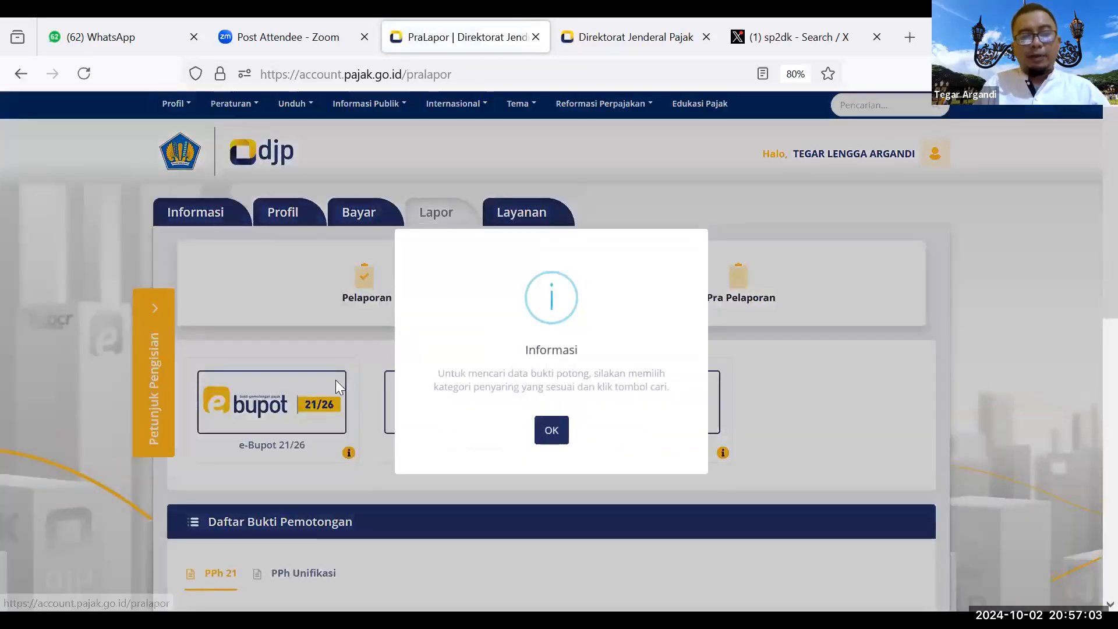
{"action": "left_click", "coordinate": [551, 431]}
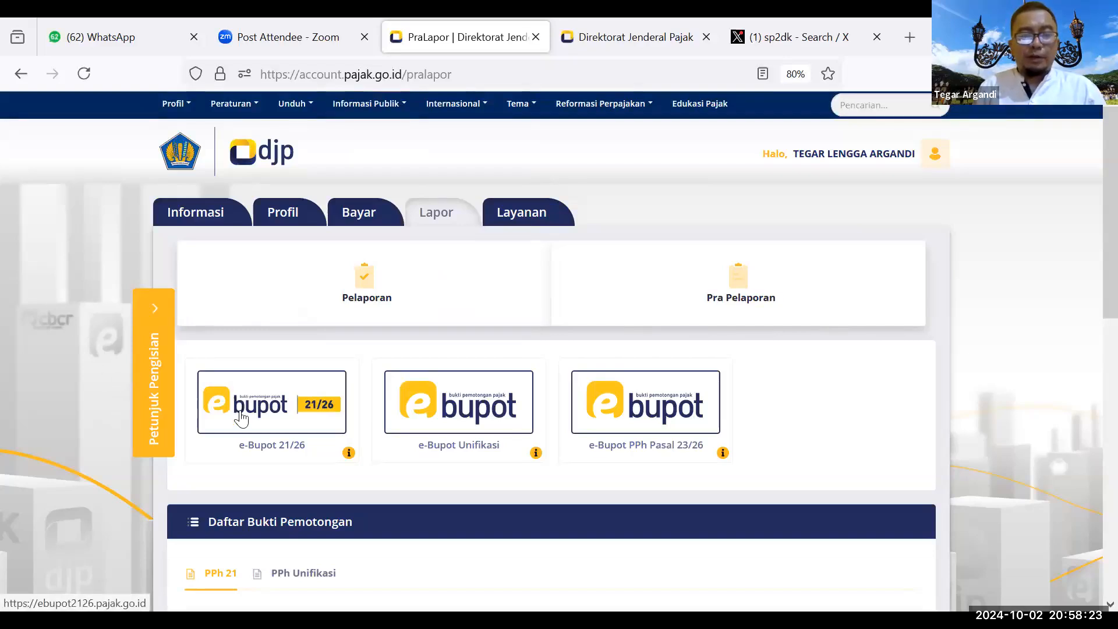
{"action": "left_click", "coordinate": [505, 421]}
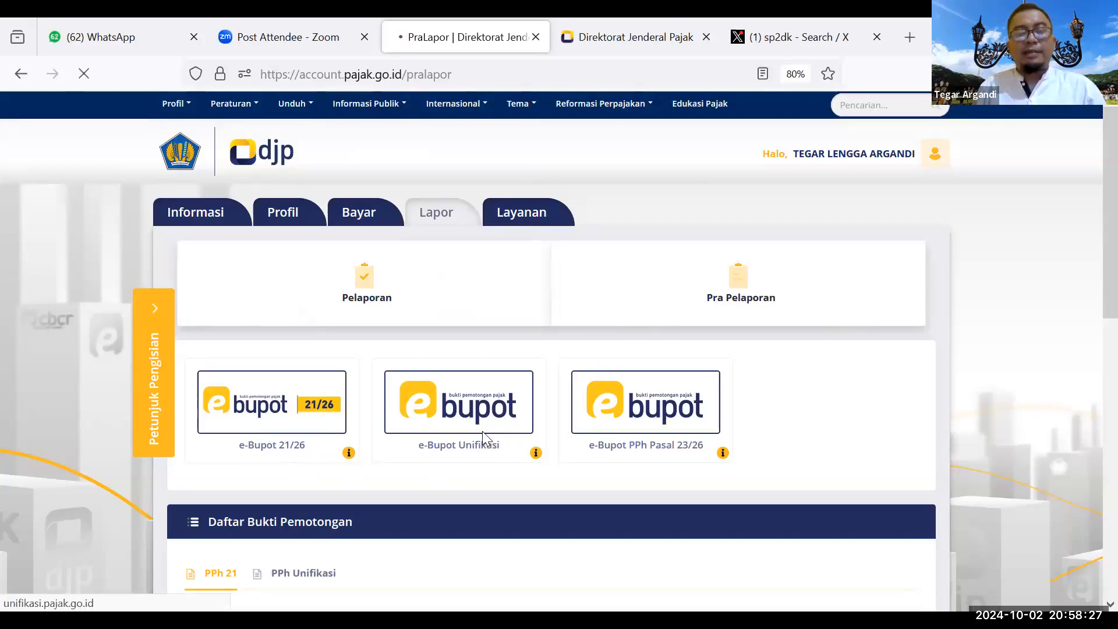